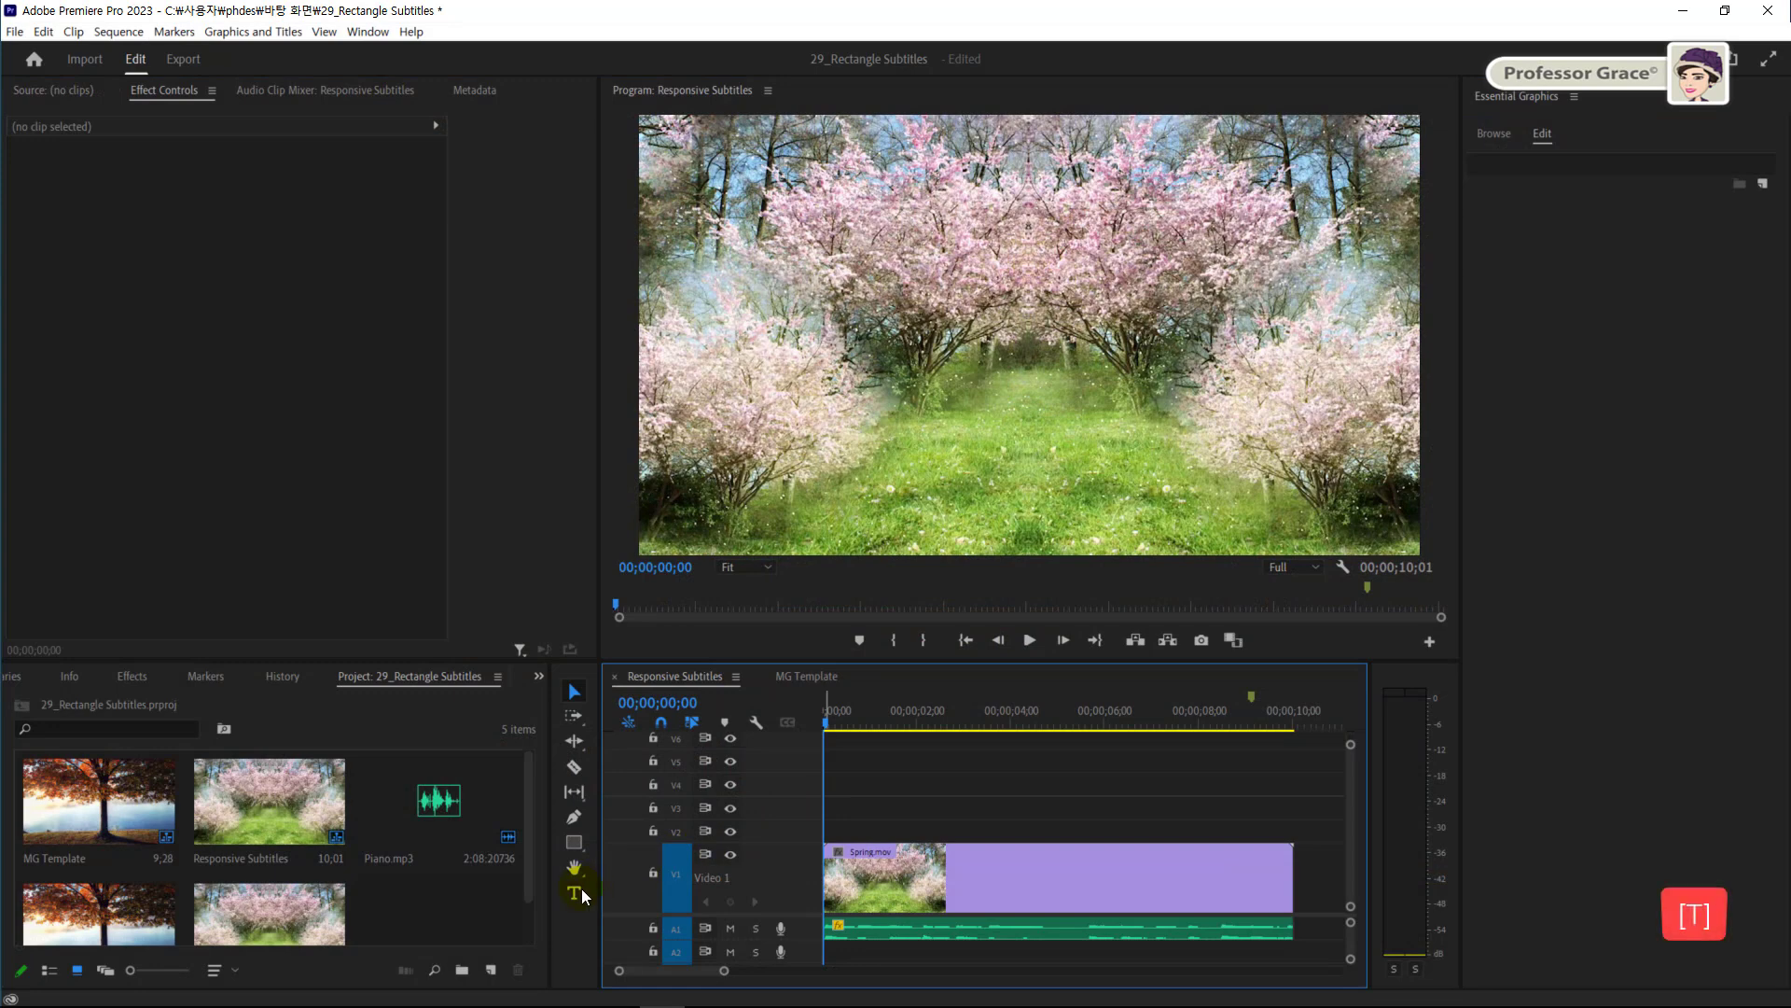
Add the title "Springtime Garden" just below the centre of the frame and extend its clip to the end of the Spring.mov clip
left_click_drag(574, 892, 634, 897)
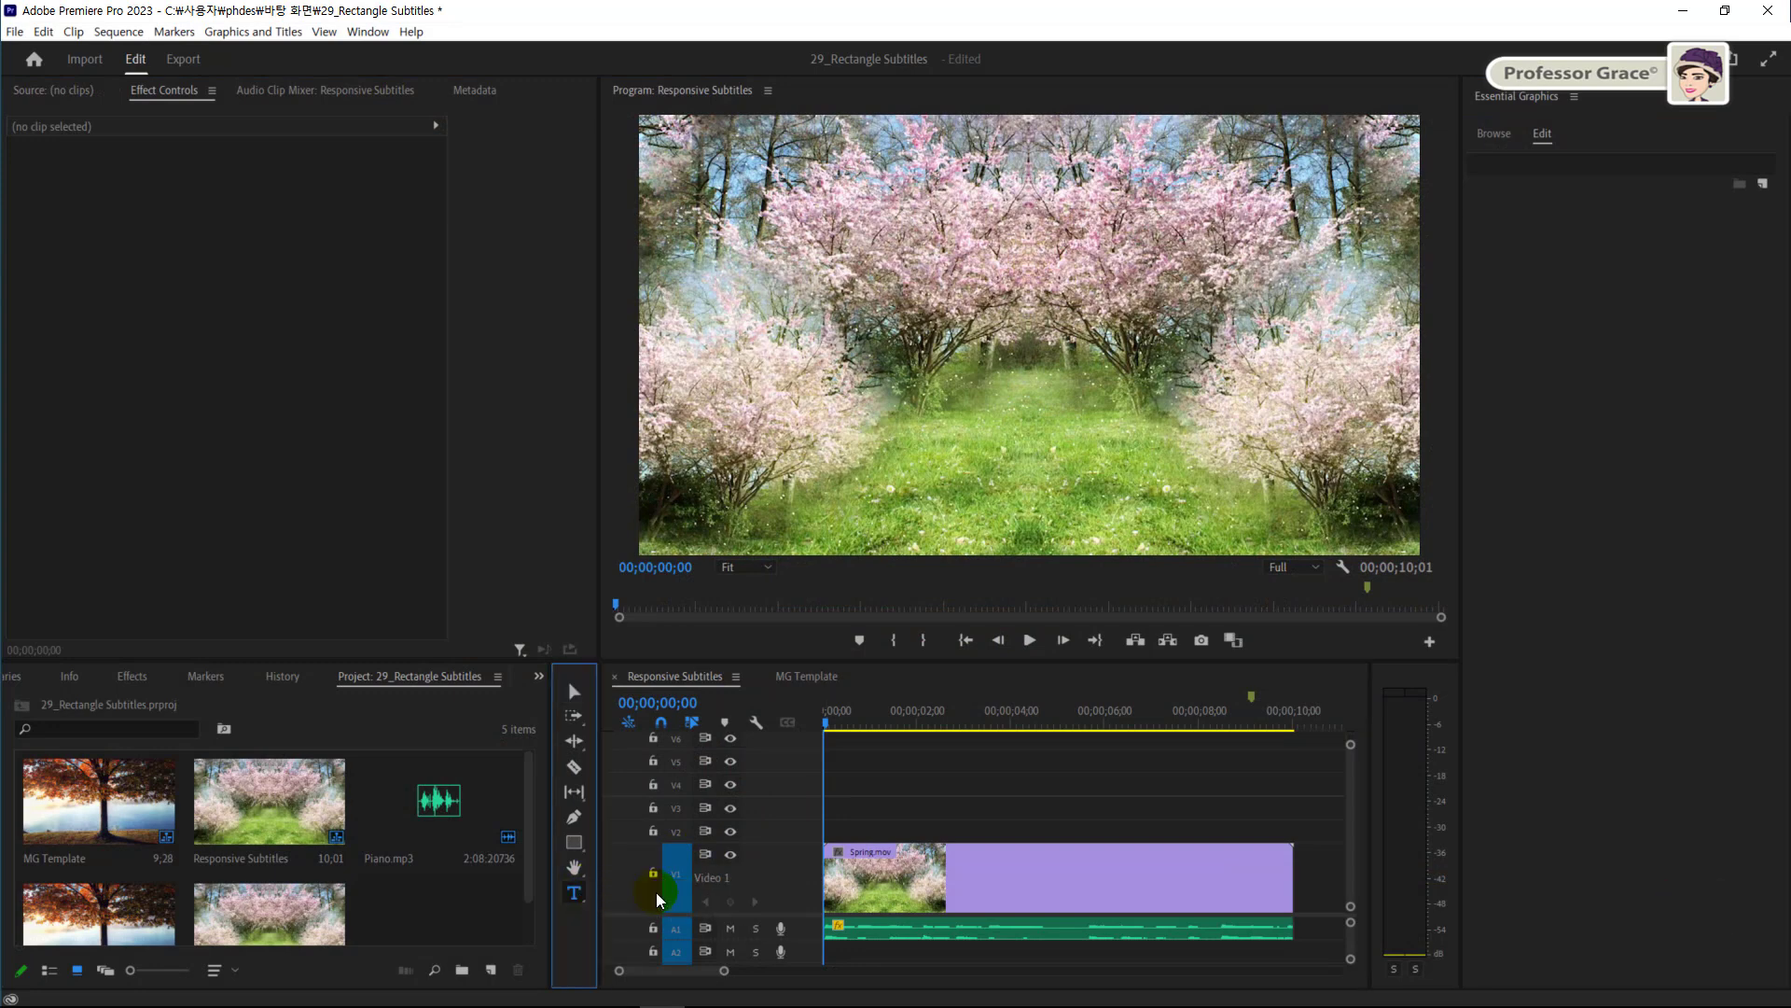
left_click(914, 425)
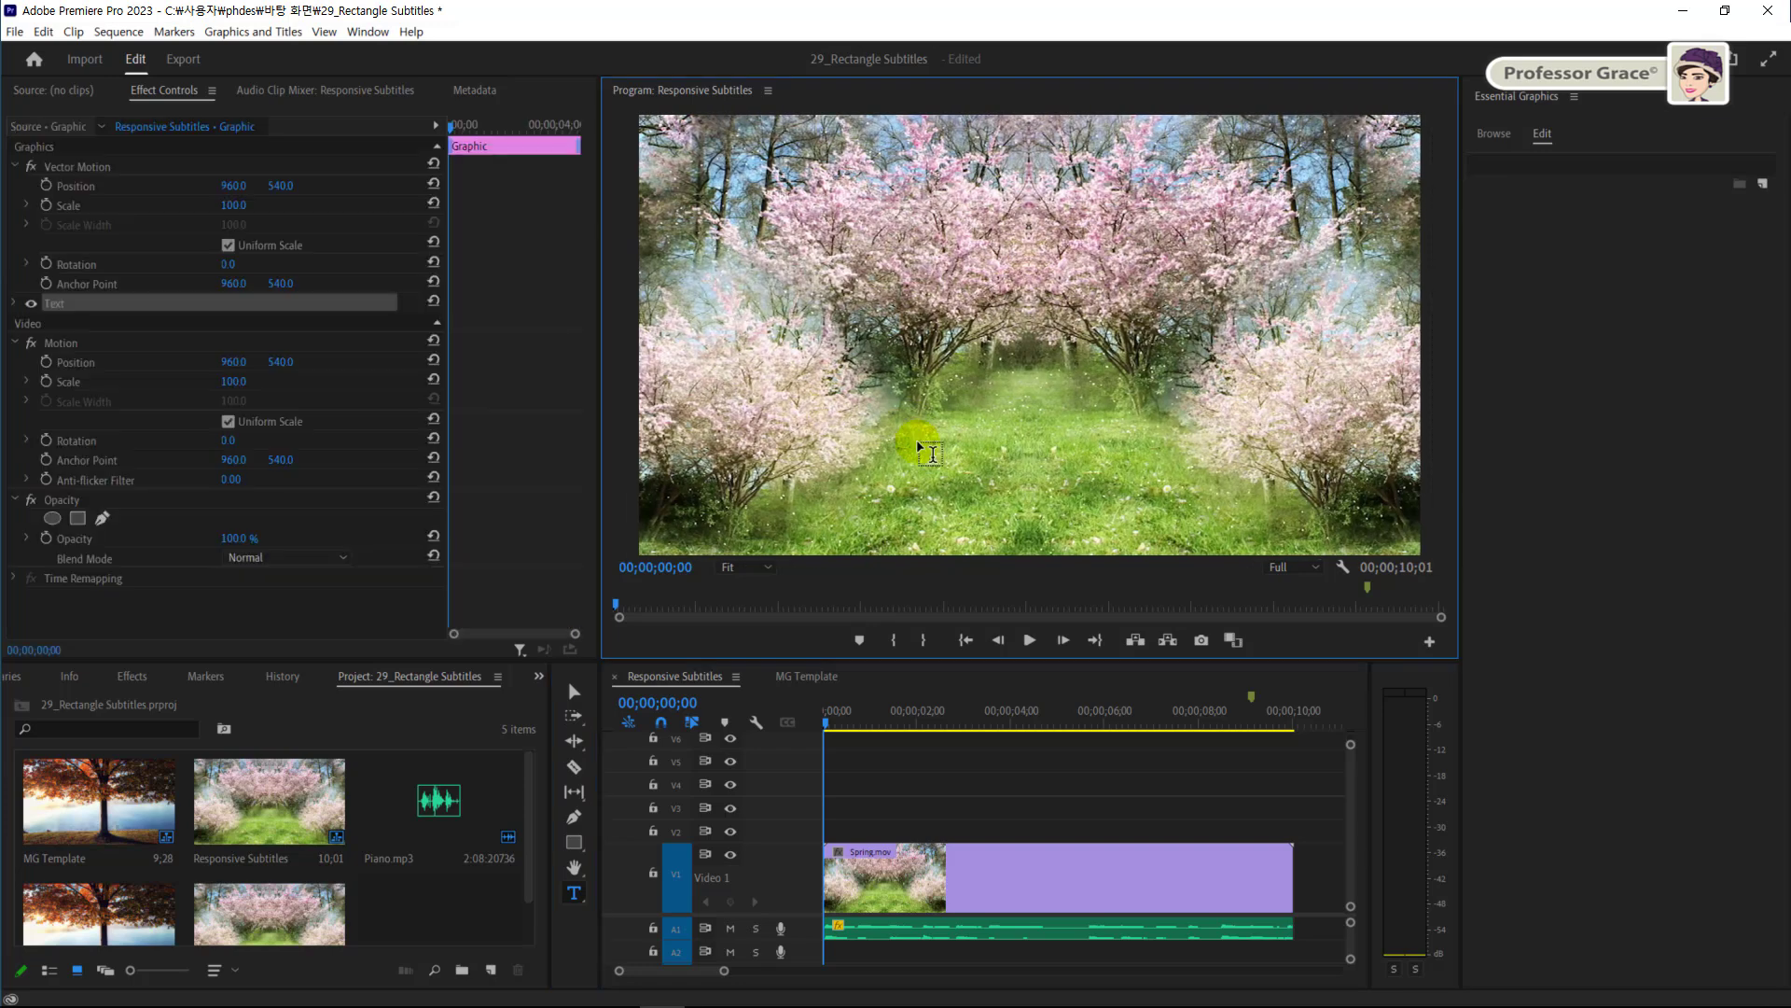
type("Sp")
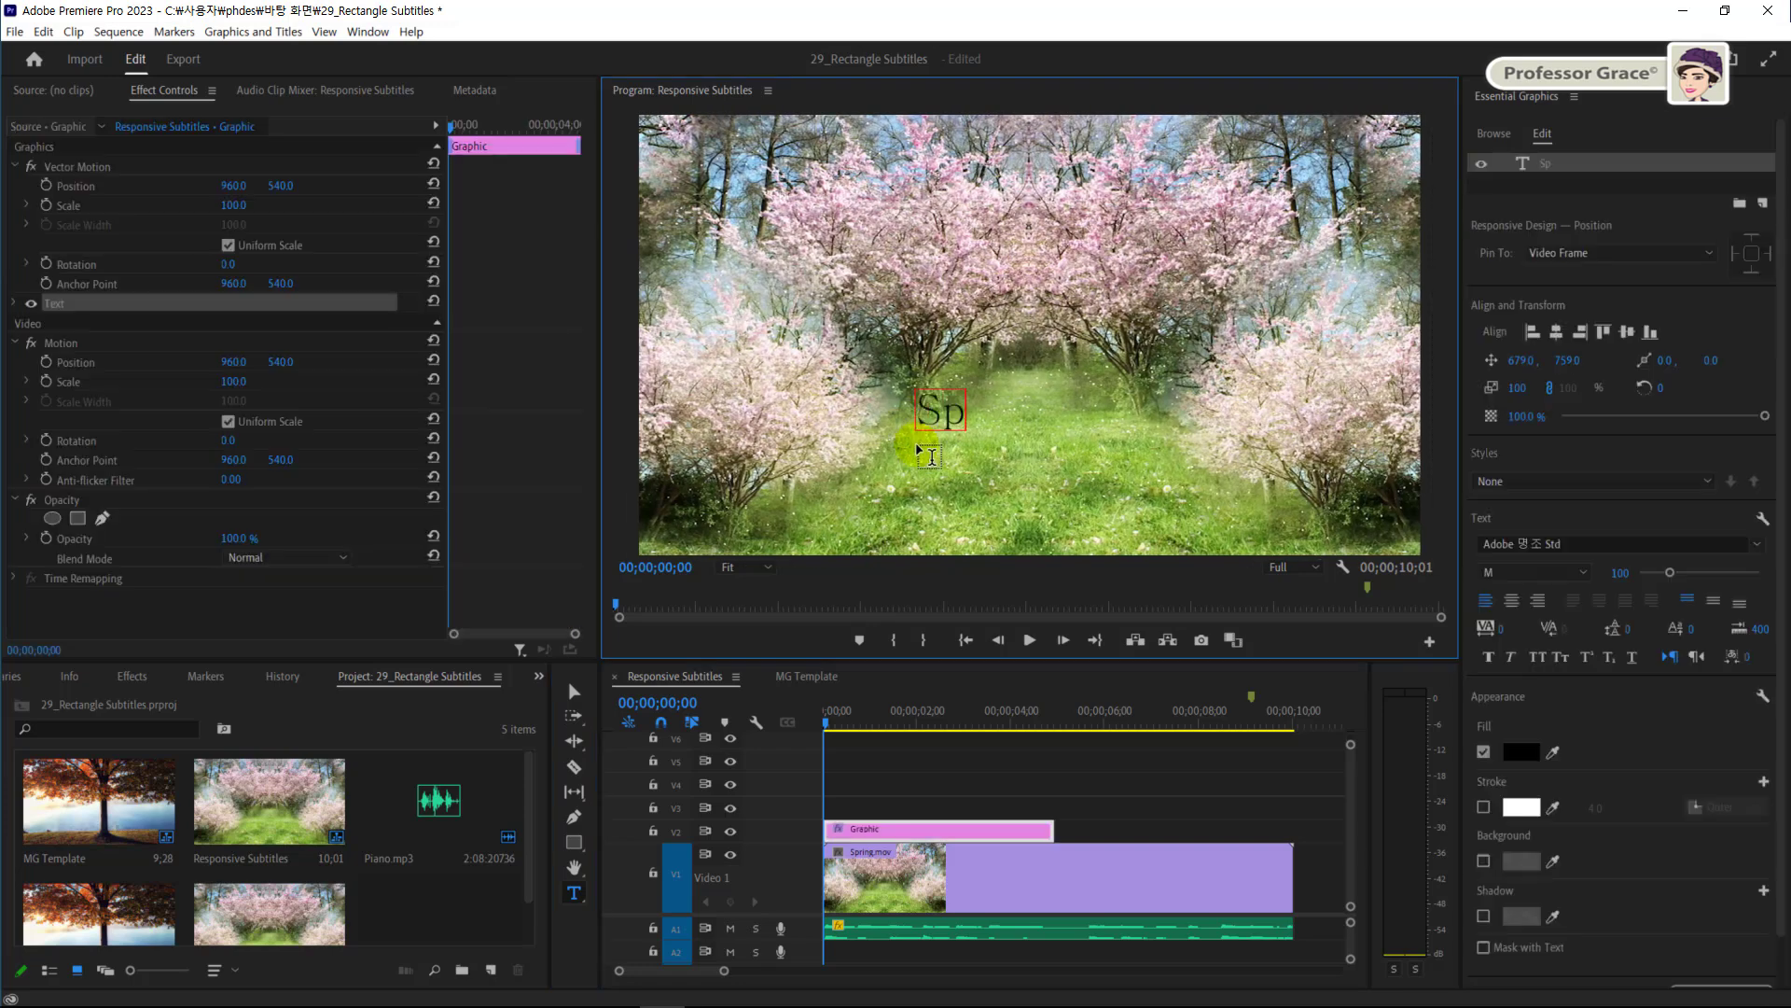
type("ringtime G")
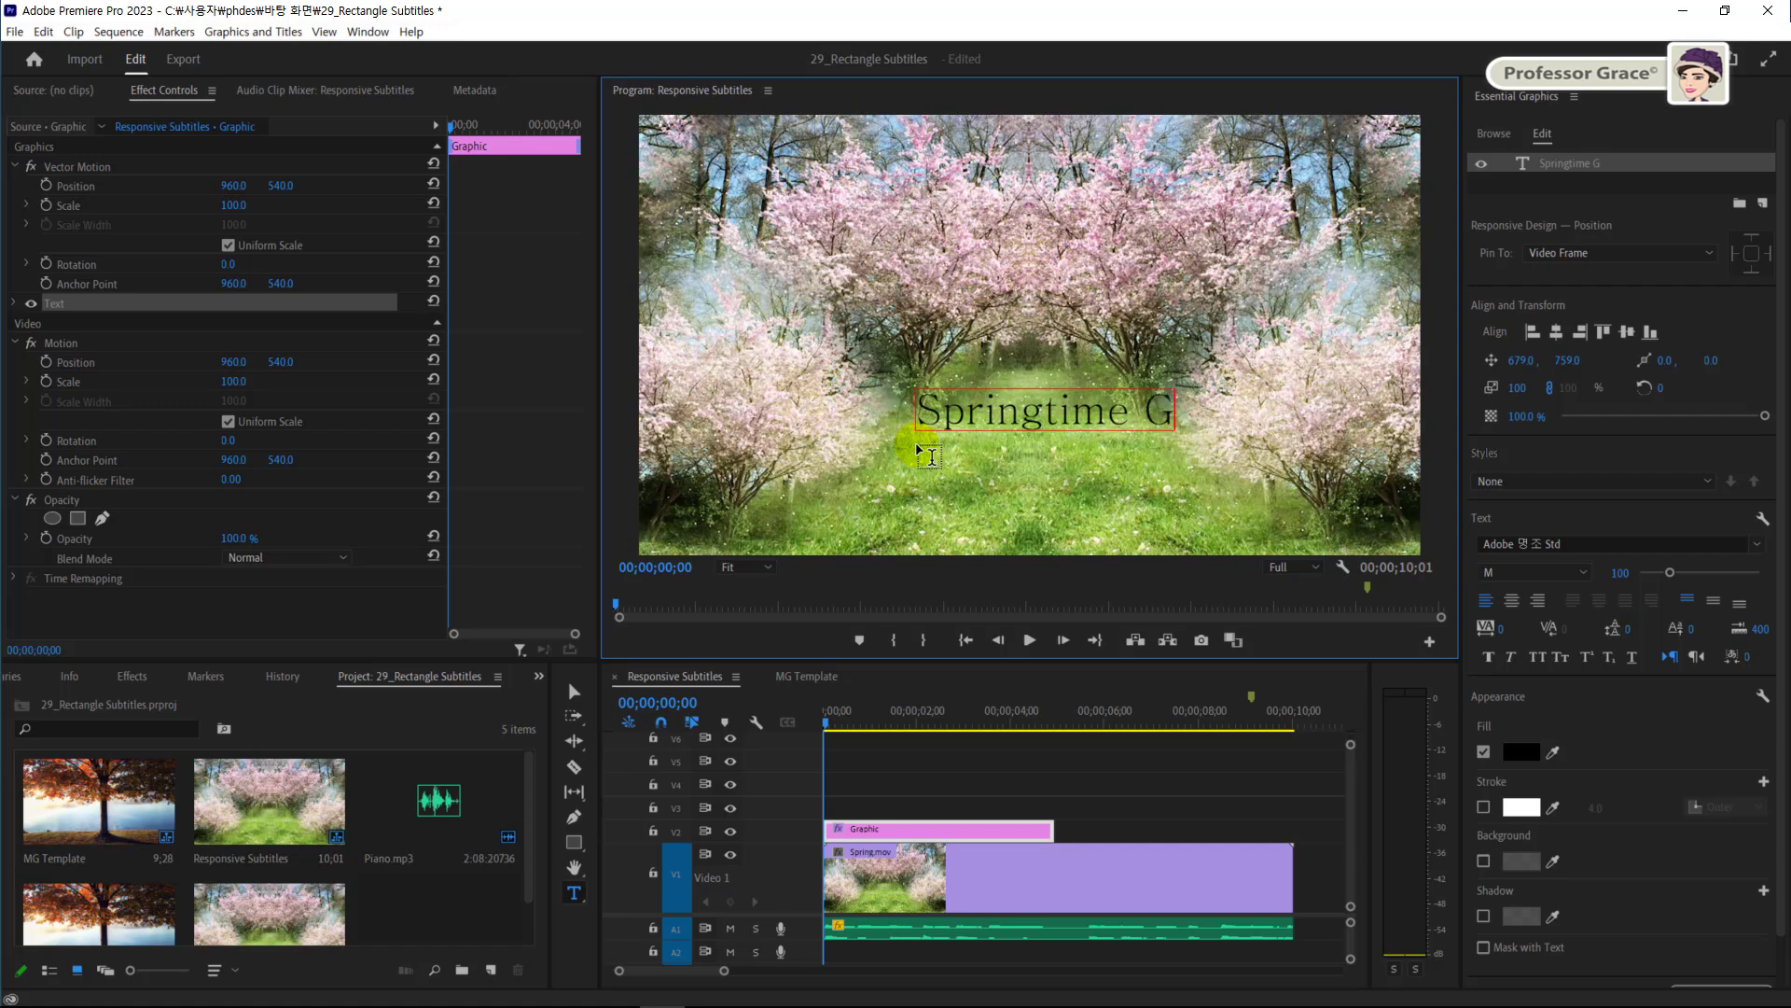
type("arden")
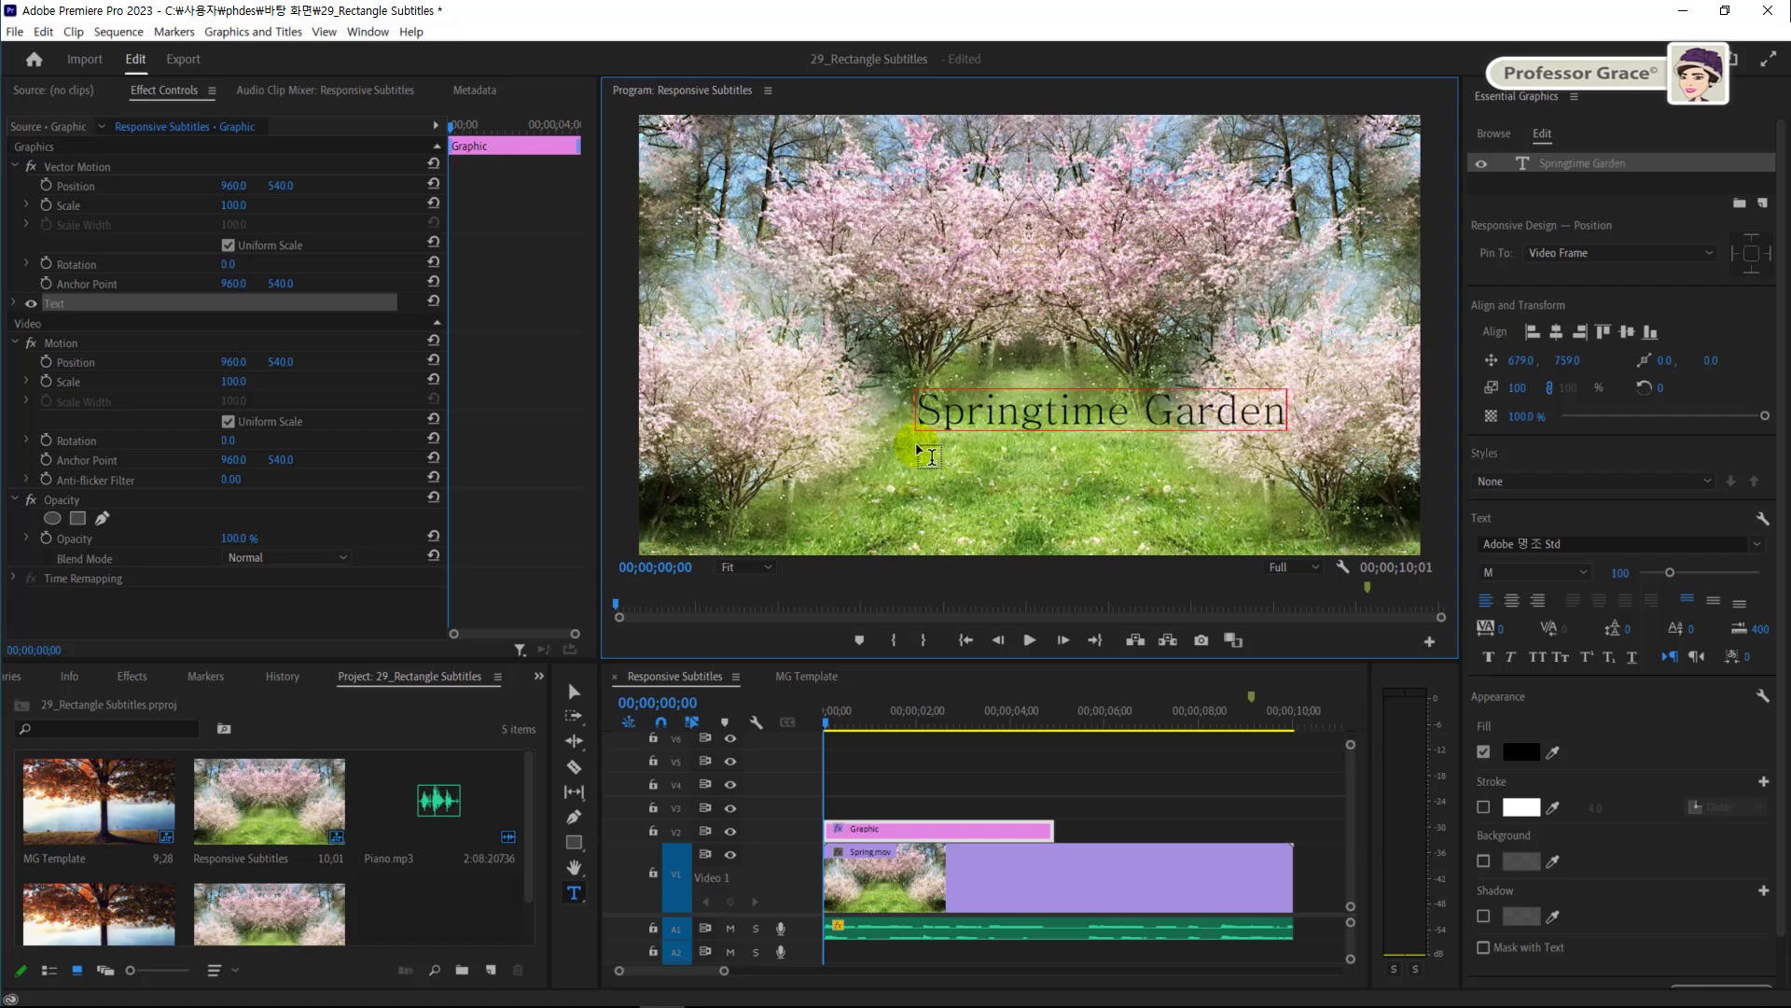
type("v")
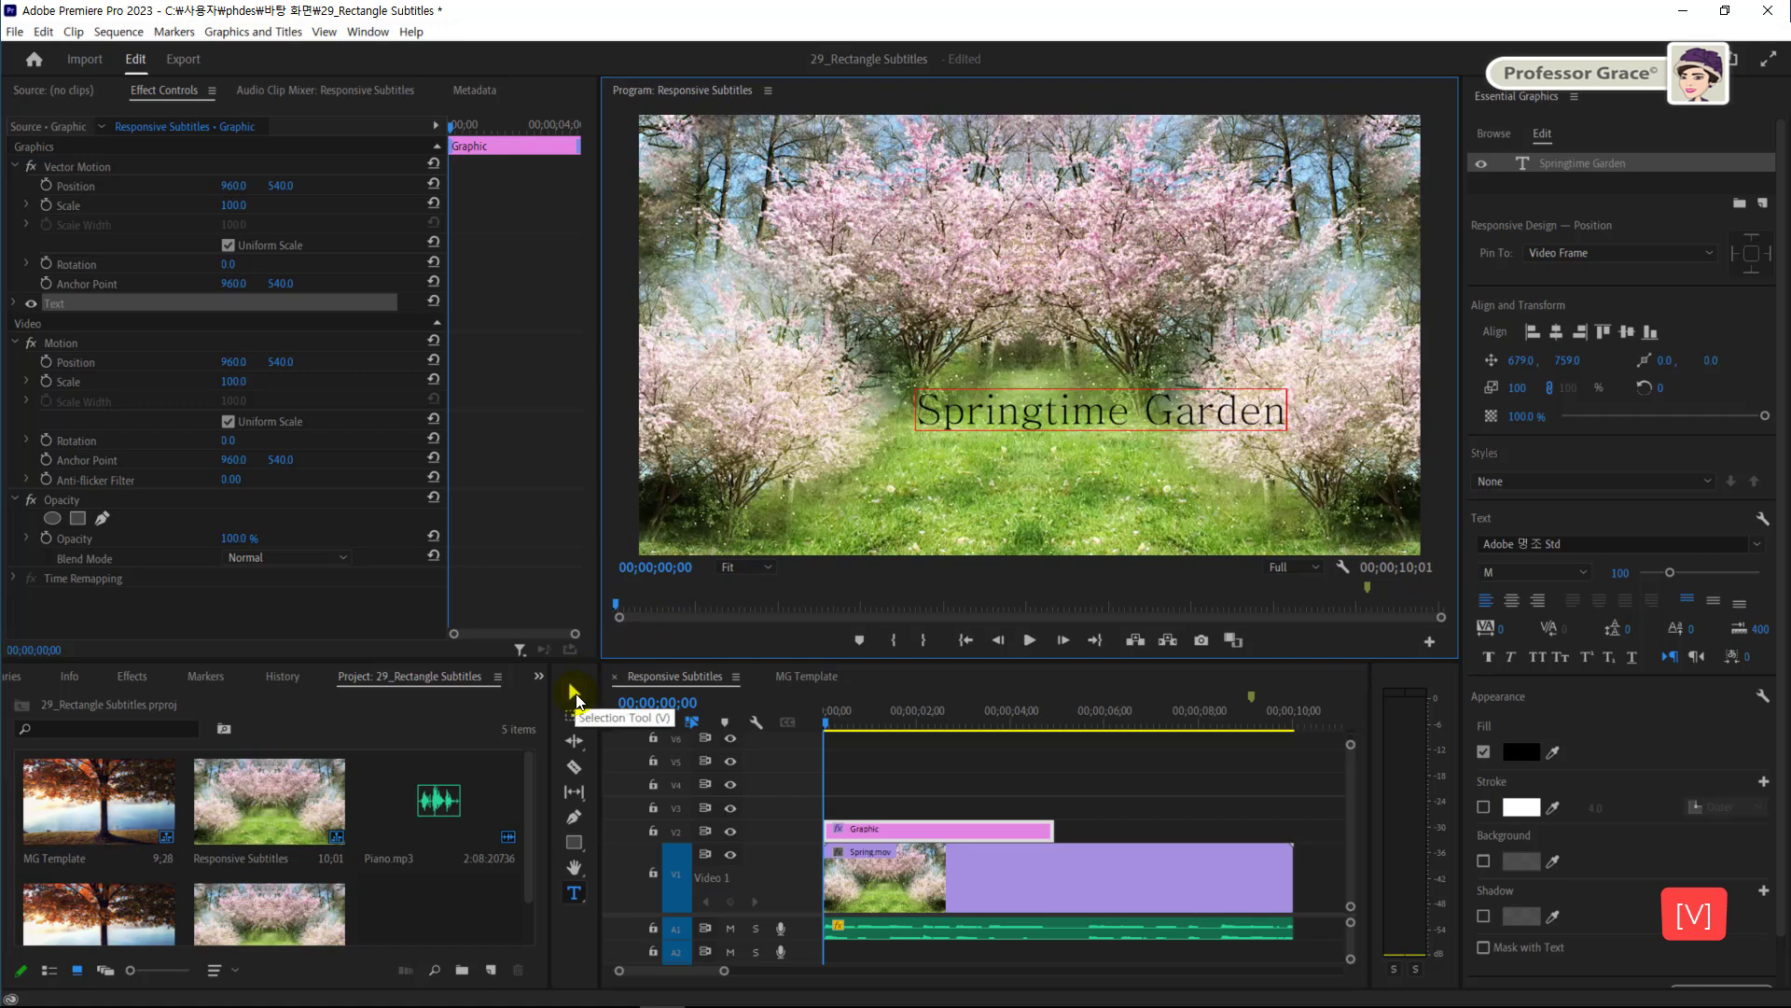
left_click(576, 698)
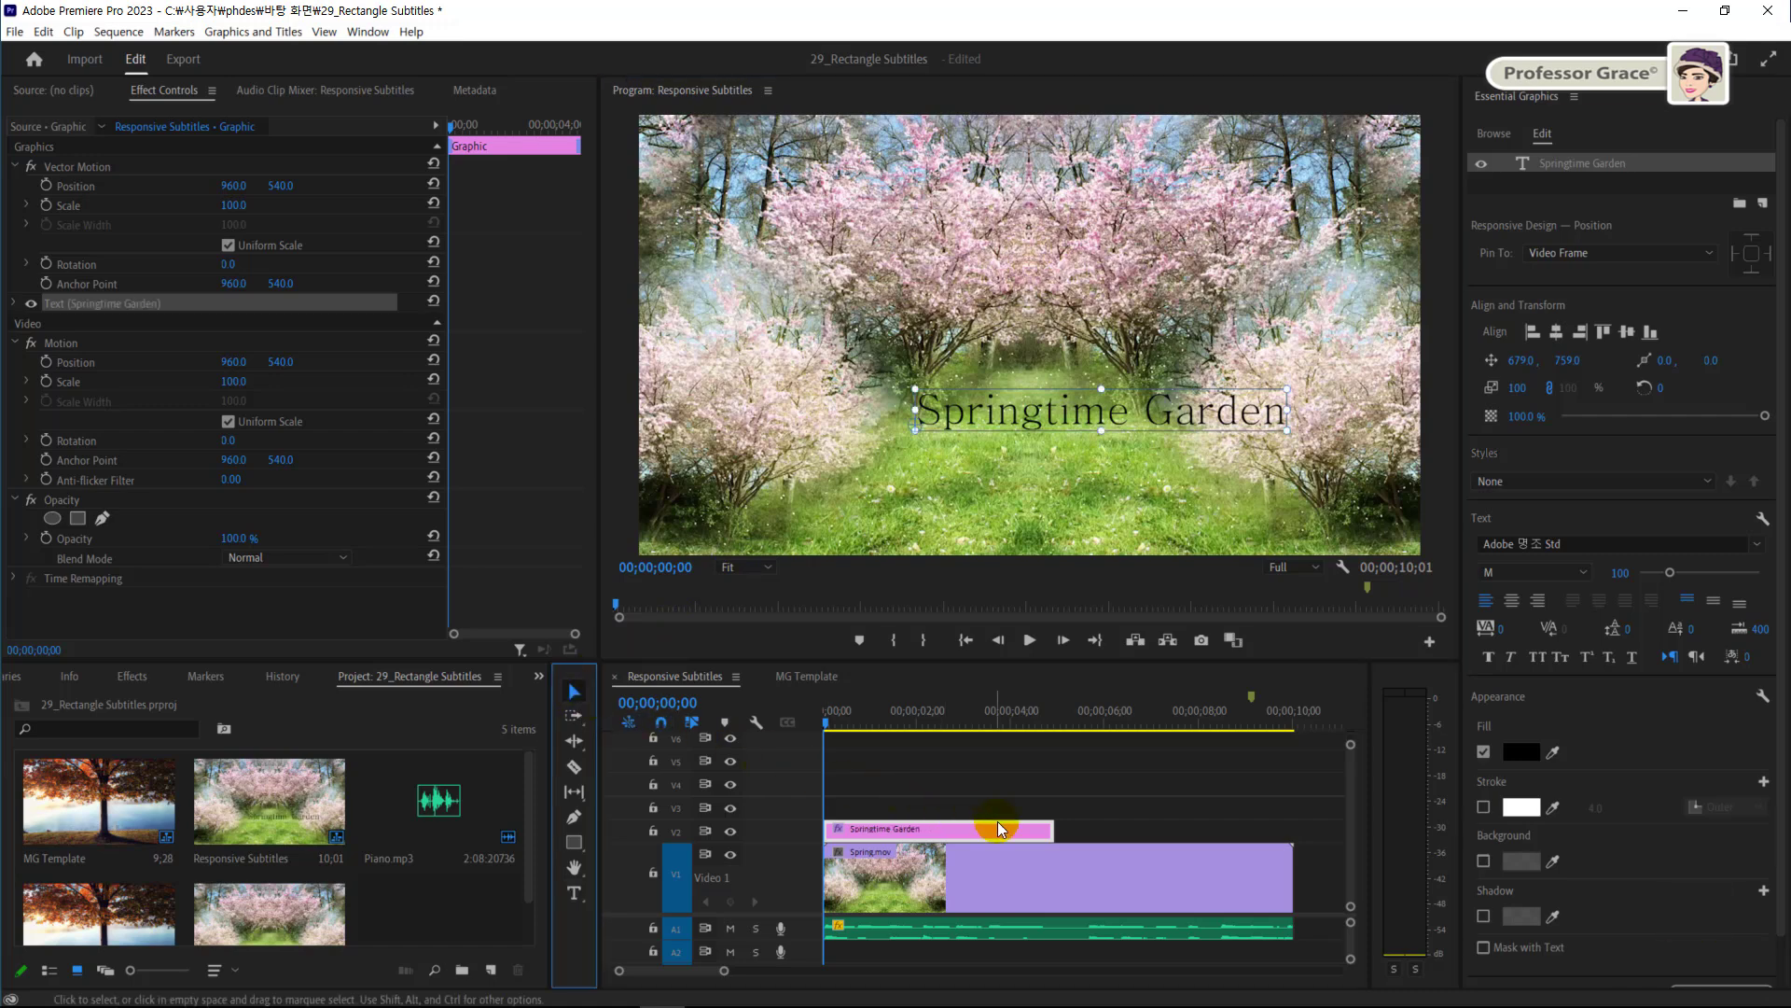
left_click_drag(1042, 831, 1292, 844)
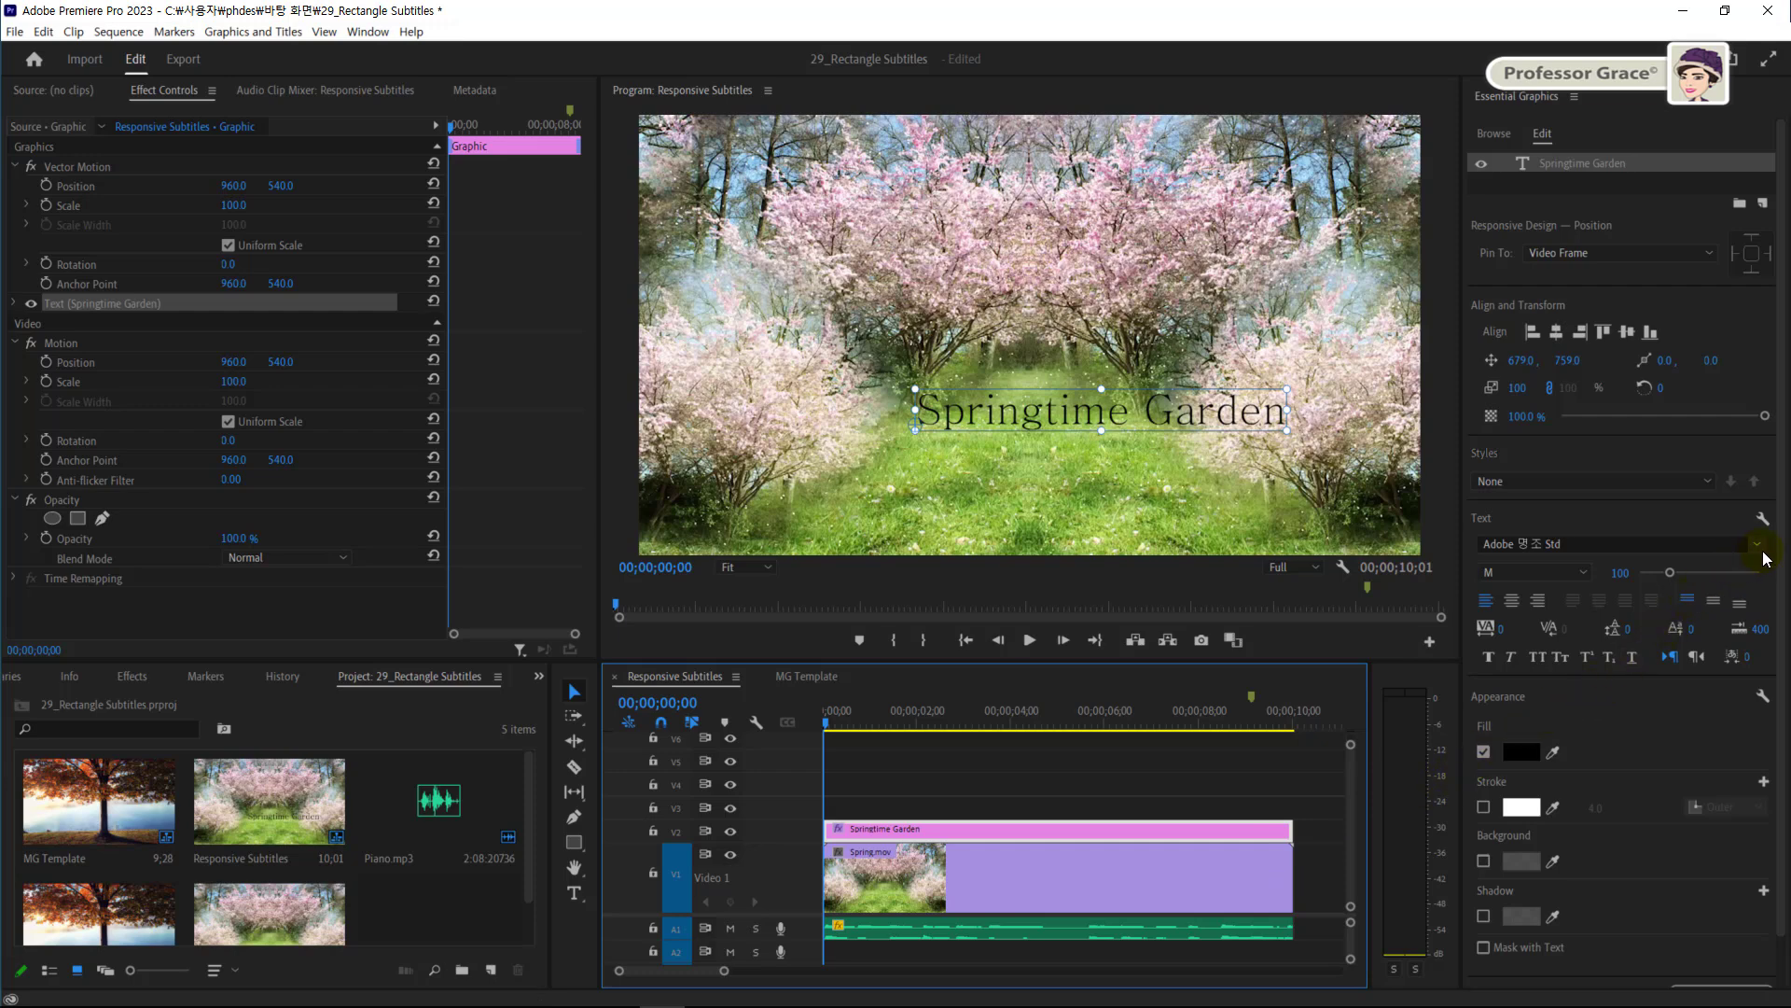
Set the title's font to Trebuchet MS Bold at size 60
left_click(1759, 553)
scroll(1760, 746, "down", 10)
scroll(1766, 781, "down", 20)
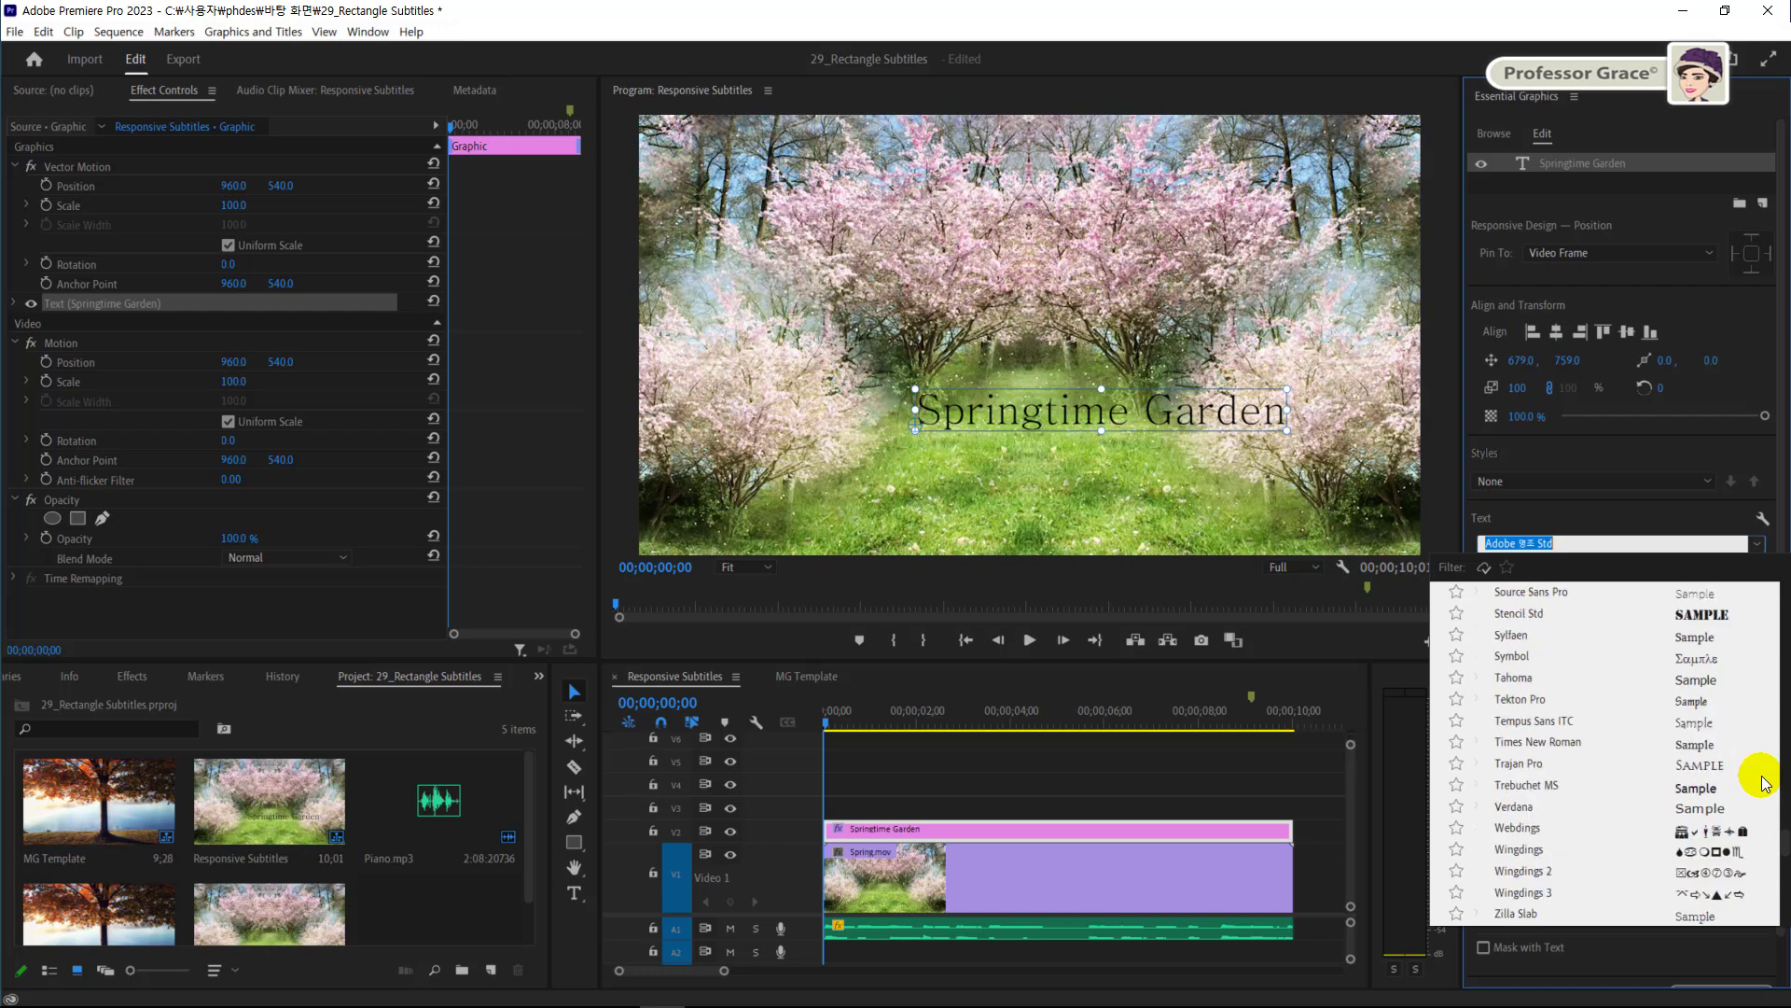
left_click(1523, 785)
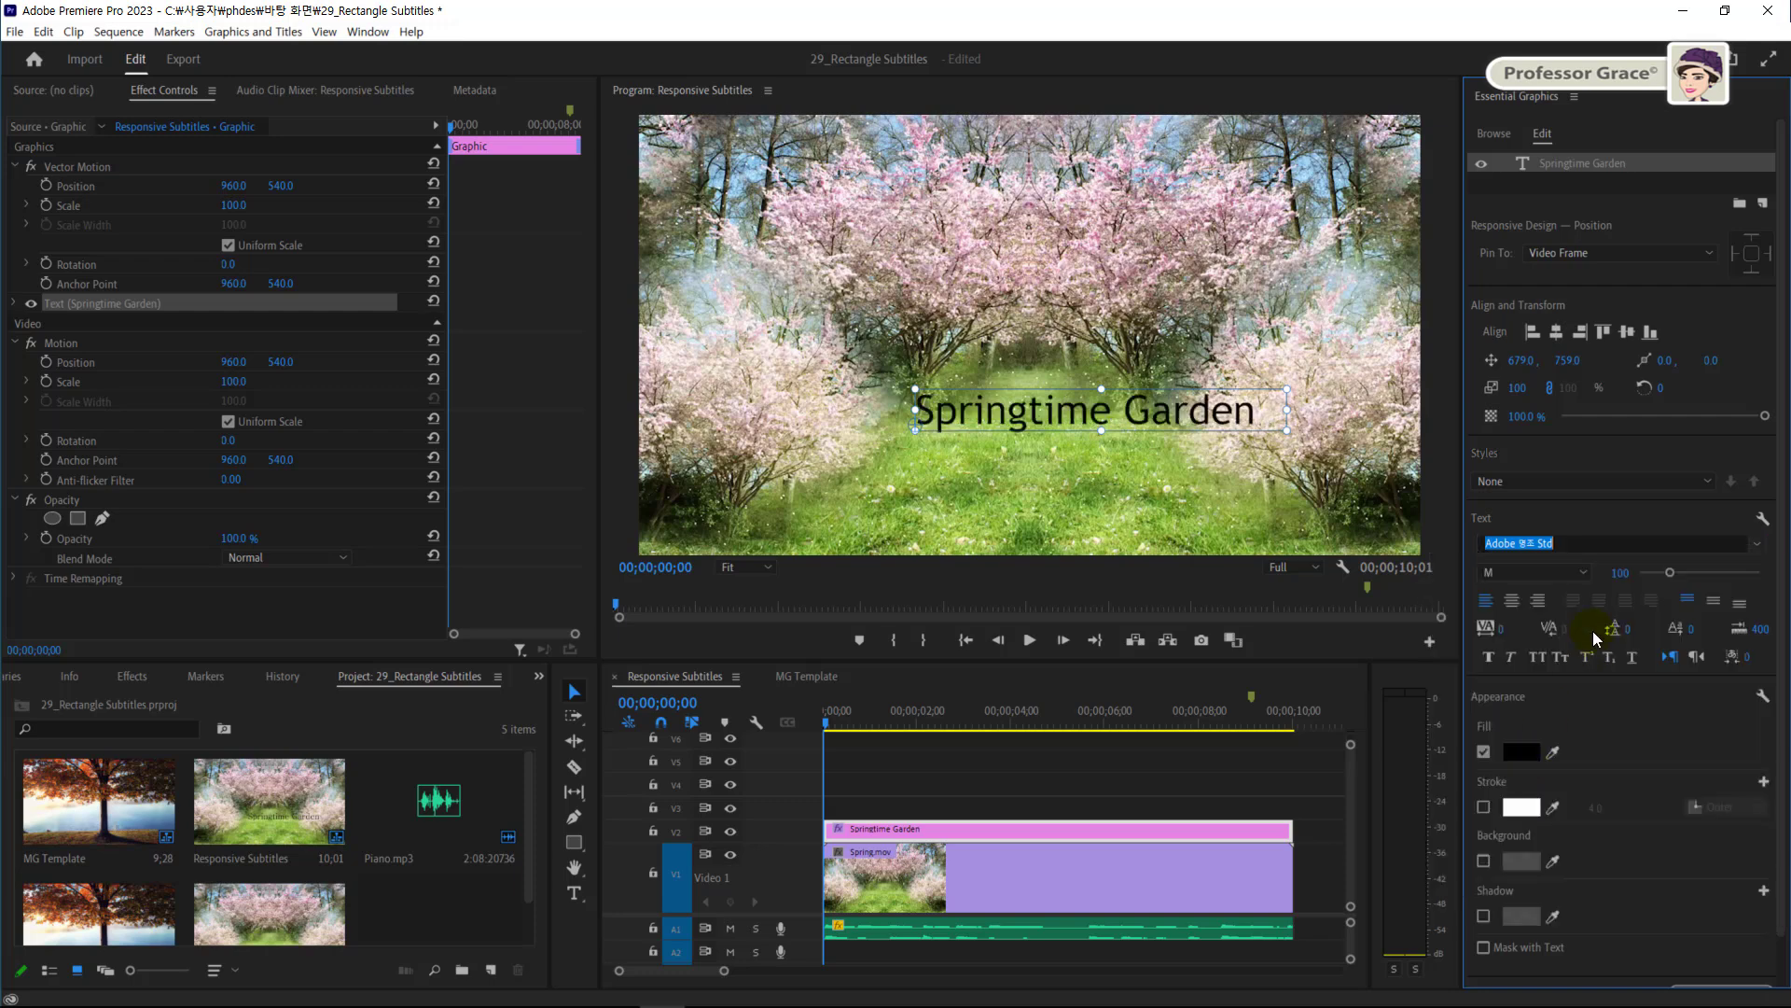
left_click(1619, 572)
type("60")
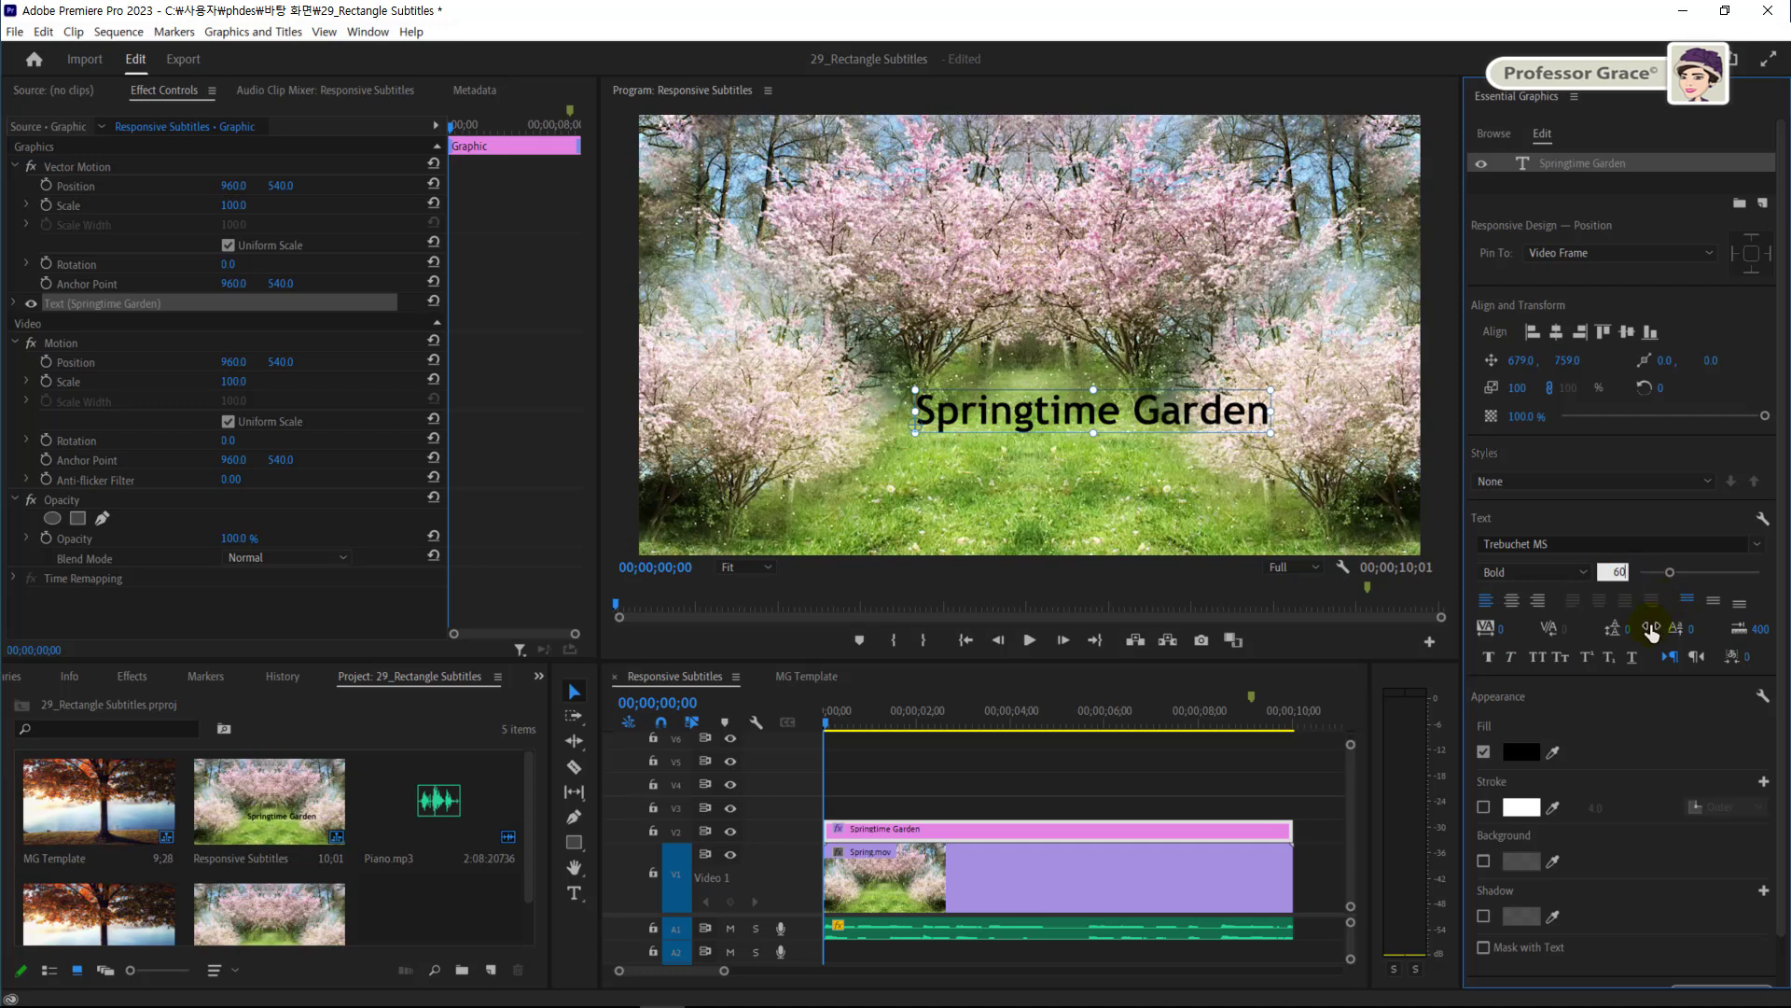
key("Return")
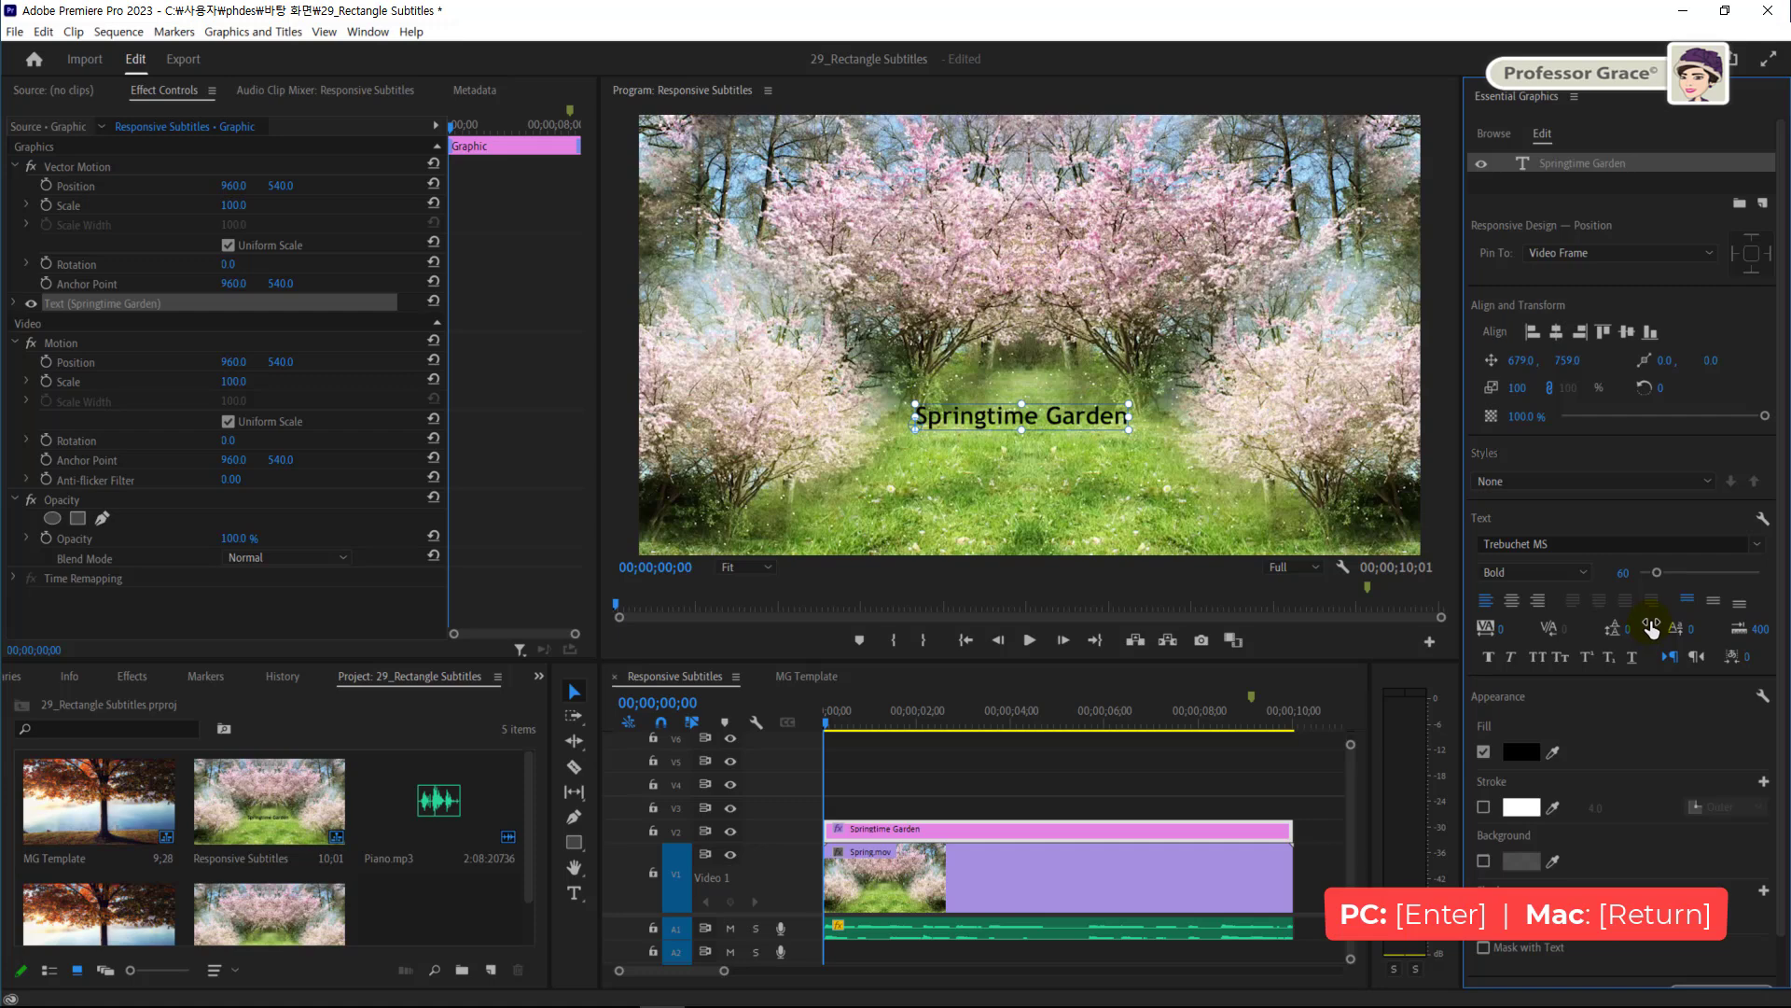
Centre-align the title text, centre it horizontally in the frame and set its vertical position to 765
left_click(1519, 607)
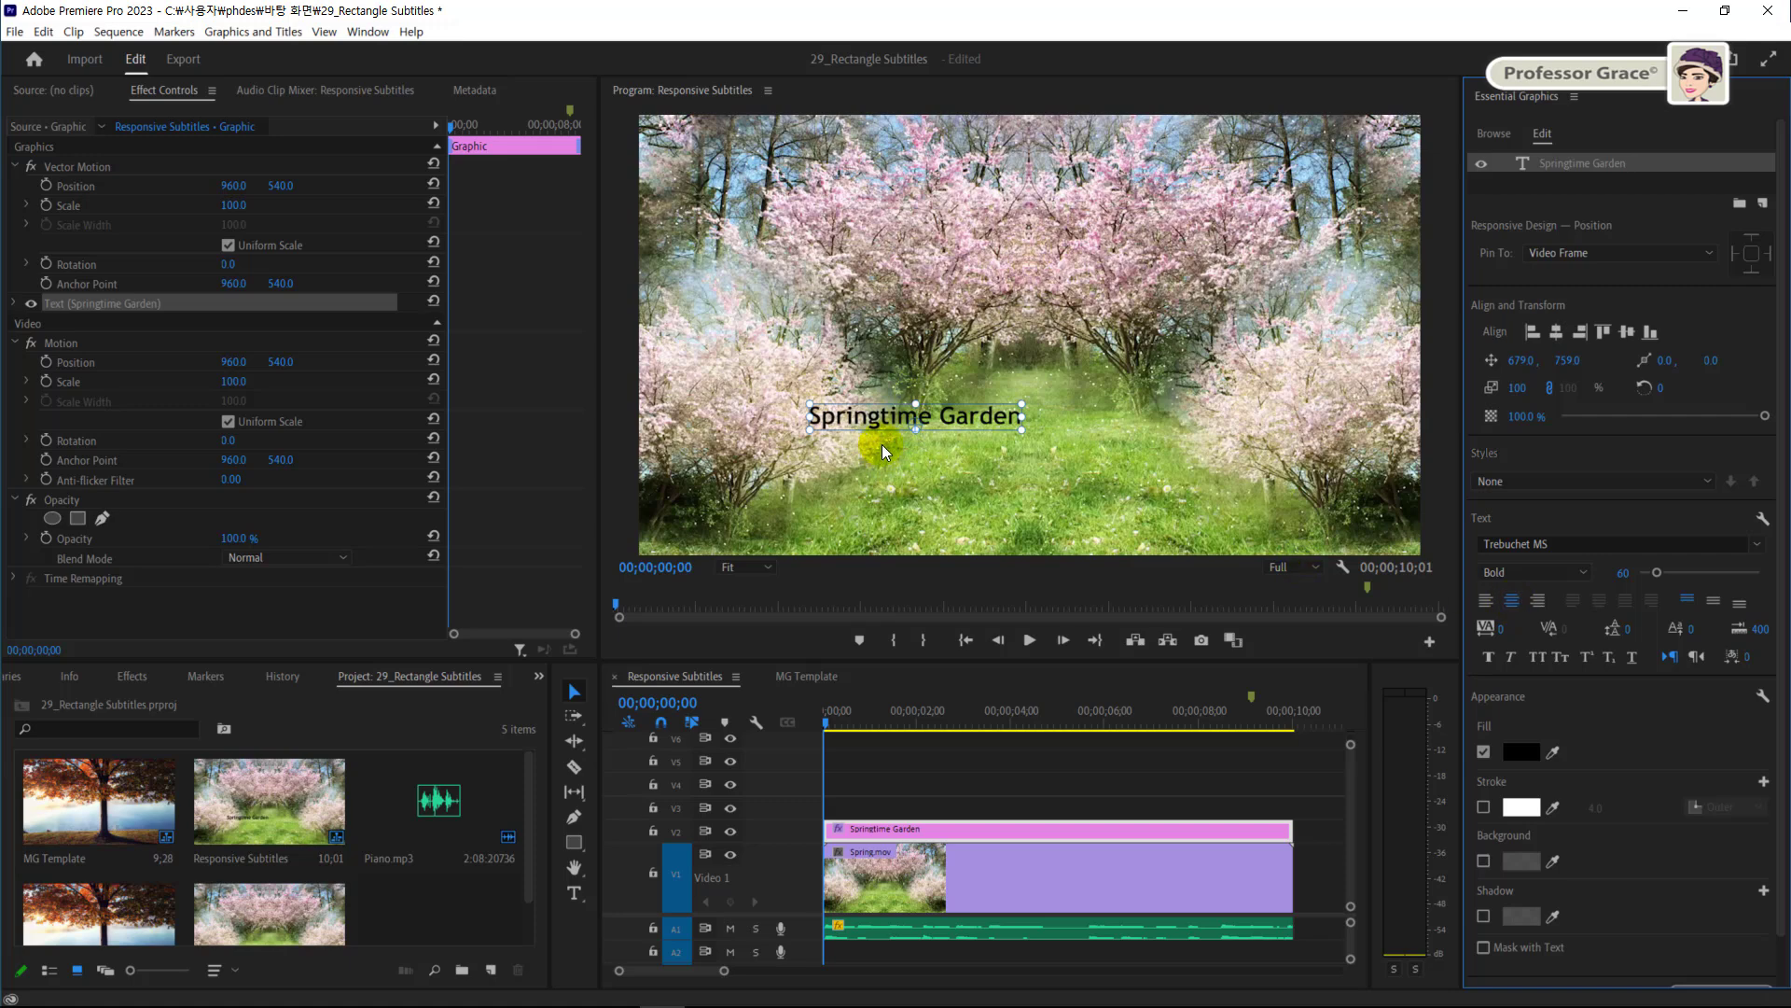
left_click(1556, 332)
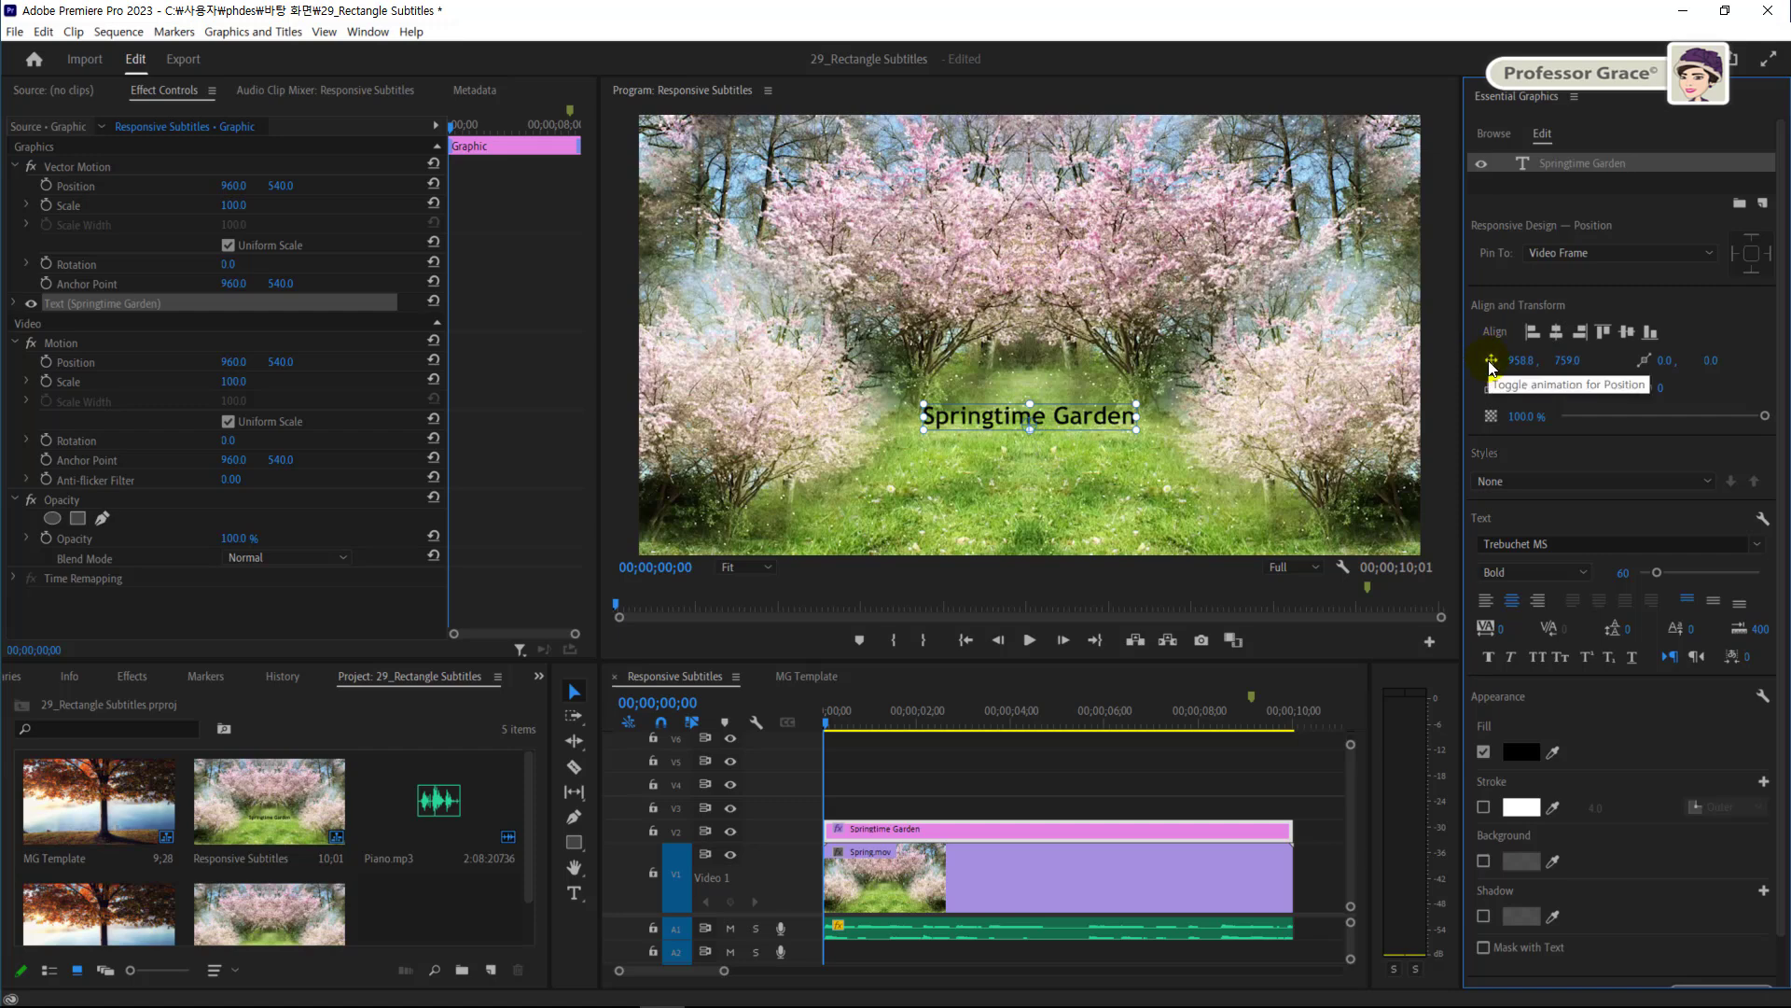
left_click(1574, 360)
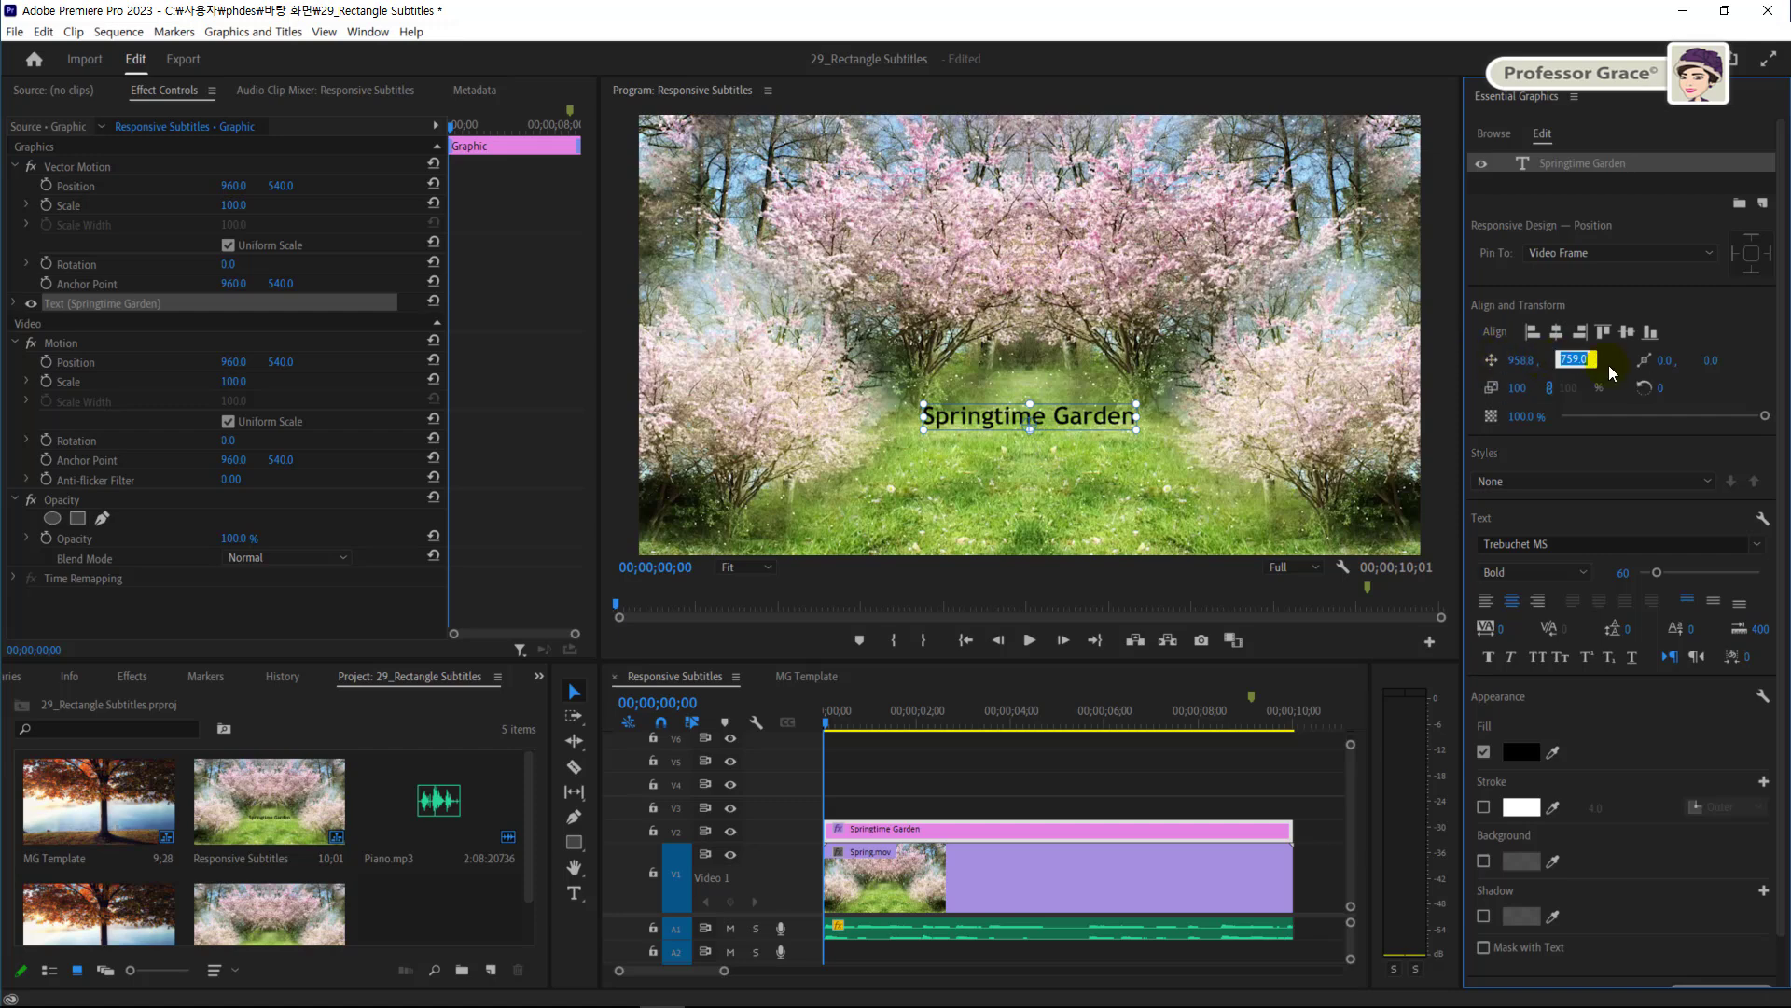
type("765")
key("Return")
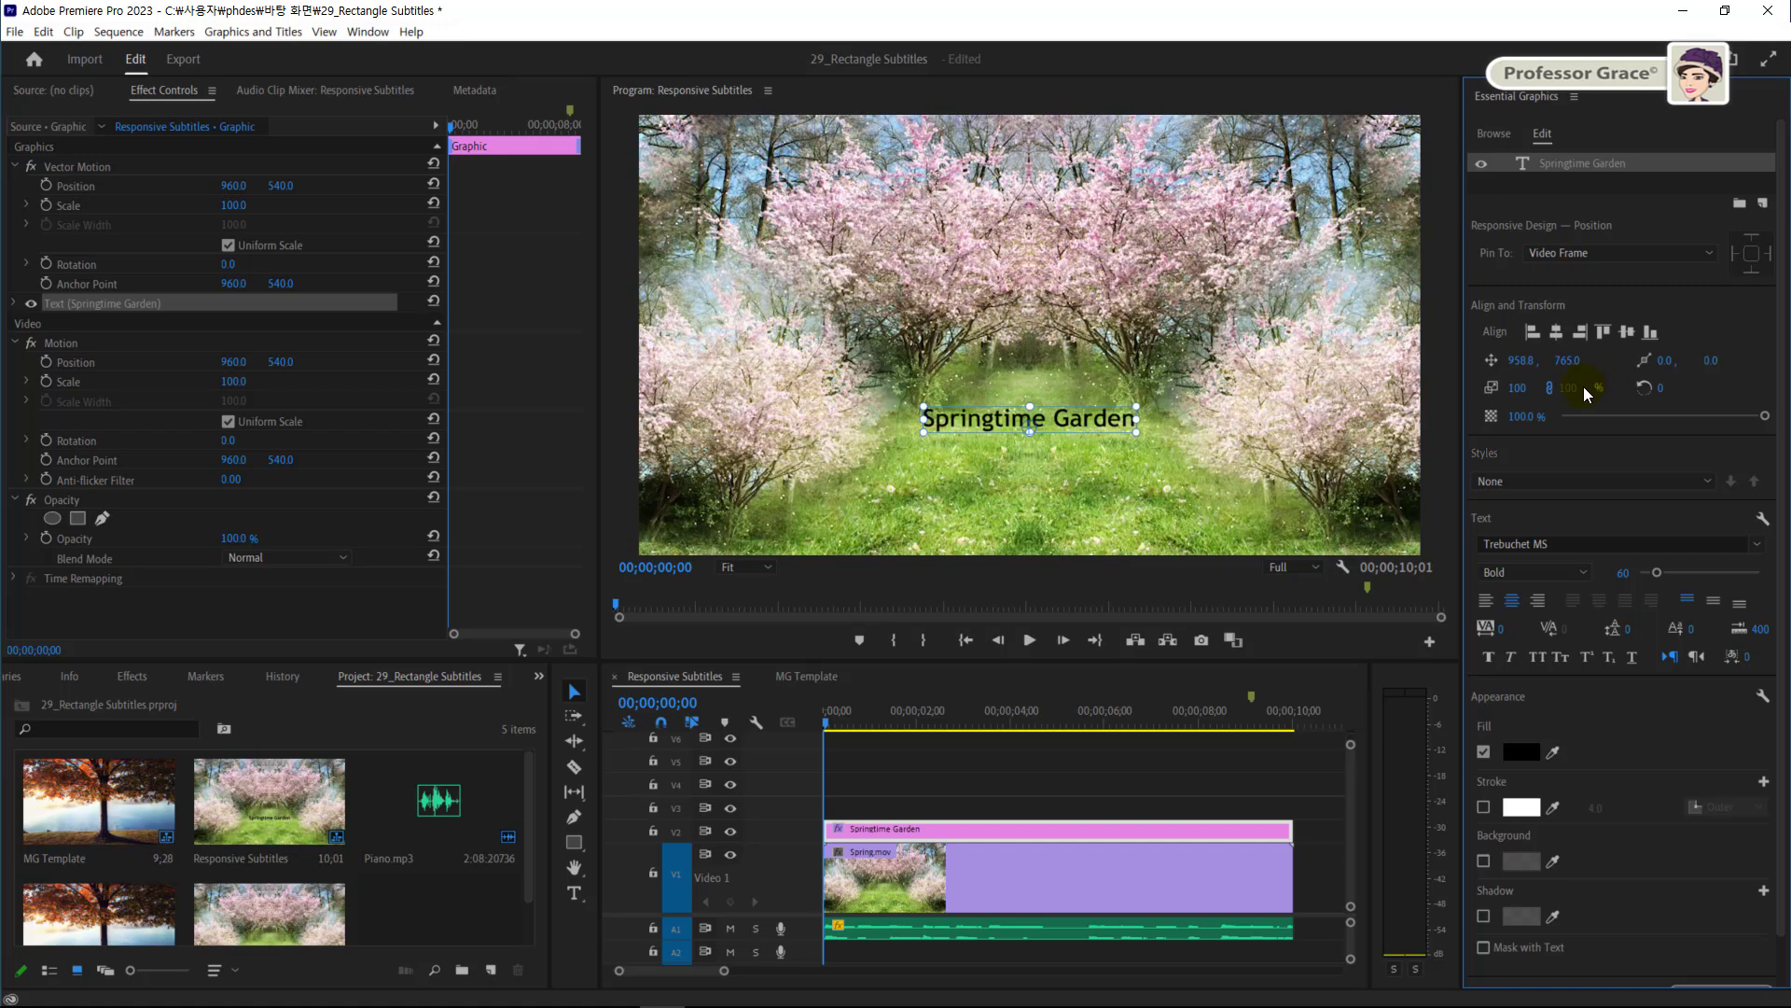
Change the title's fill colour to white (FFFFFF)
left_click(1522, 753)
left_click_drag(967, 790, 836, 815)
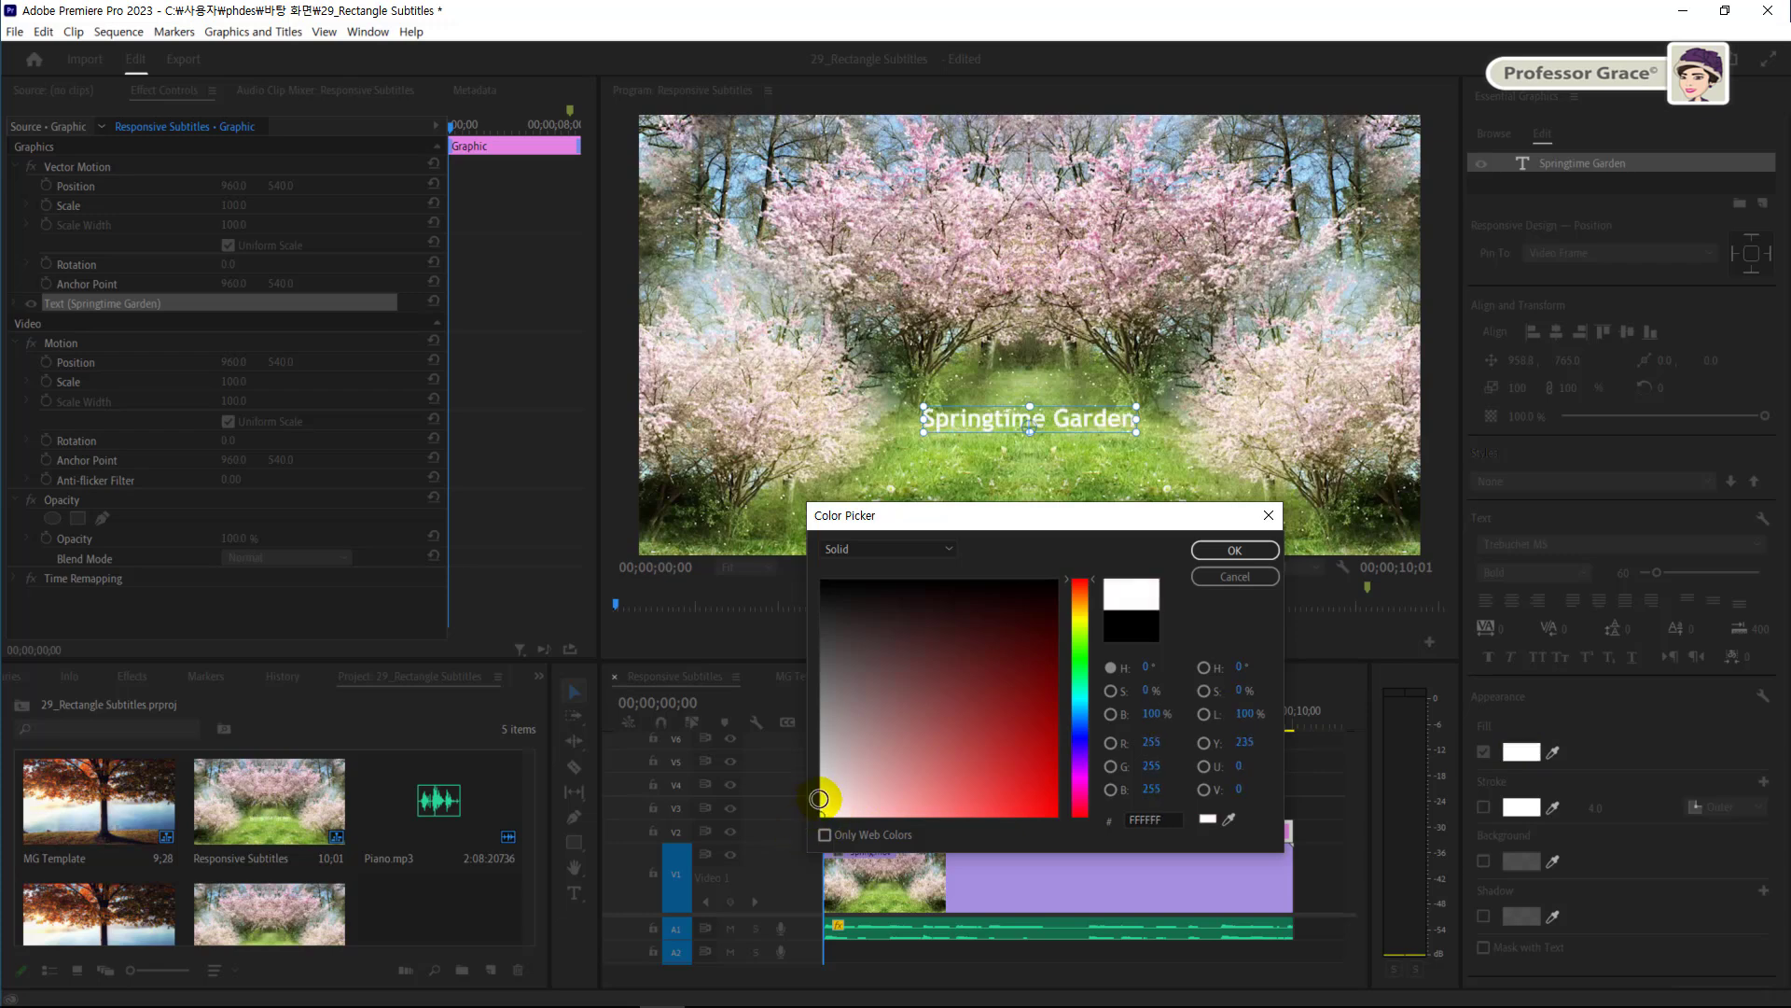
left_click(1234, 551)
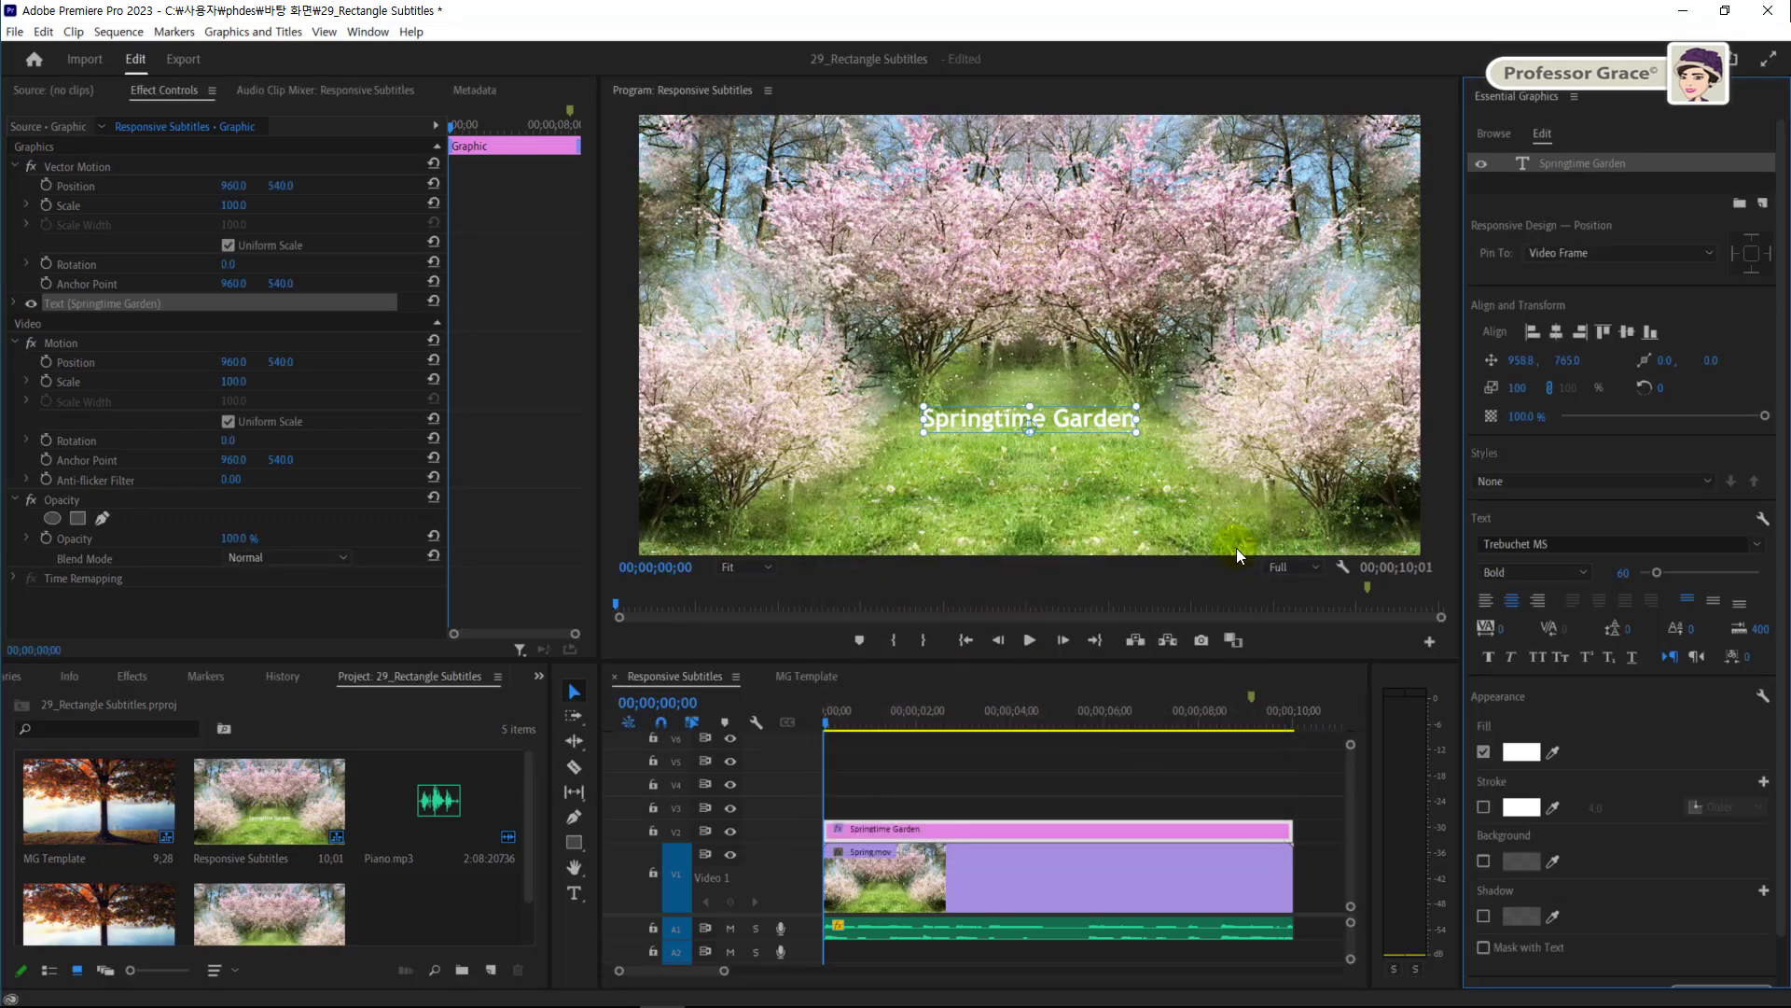
Enable a background behind the title with 100% opacity, size 35 and corner radius 35
left_click(1482, 860)
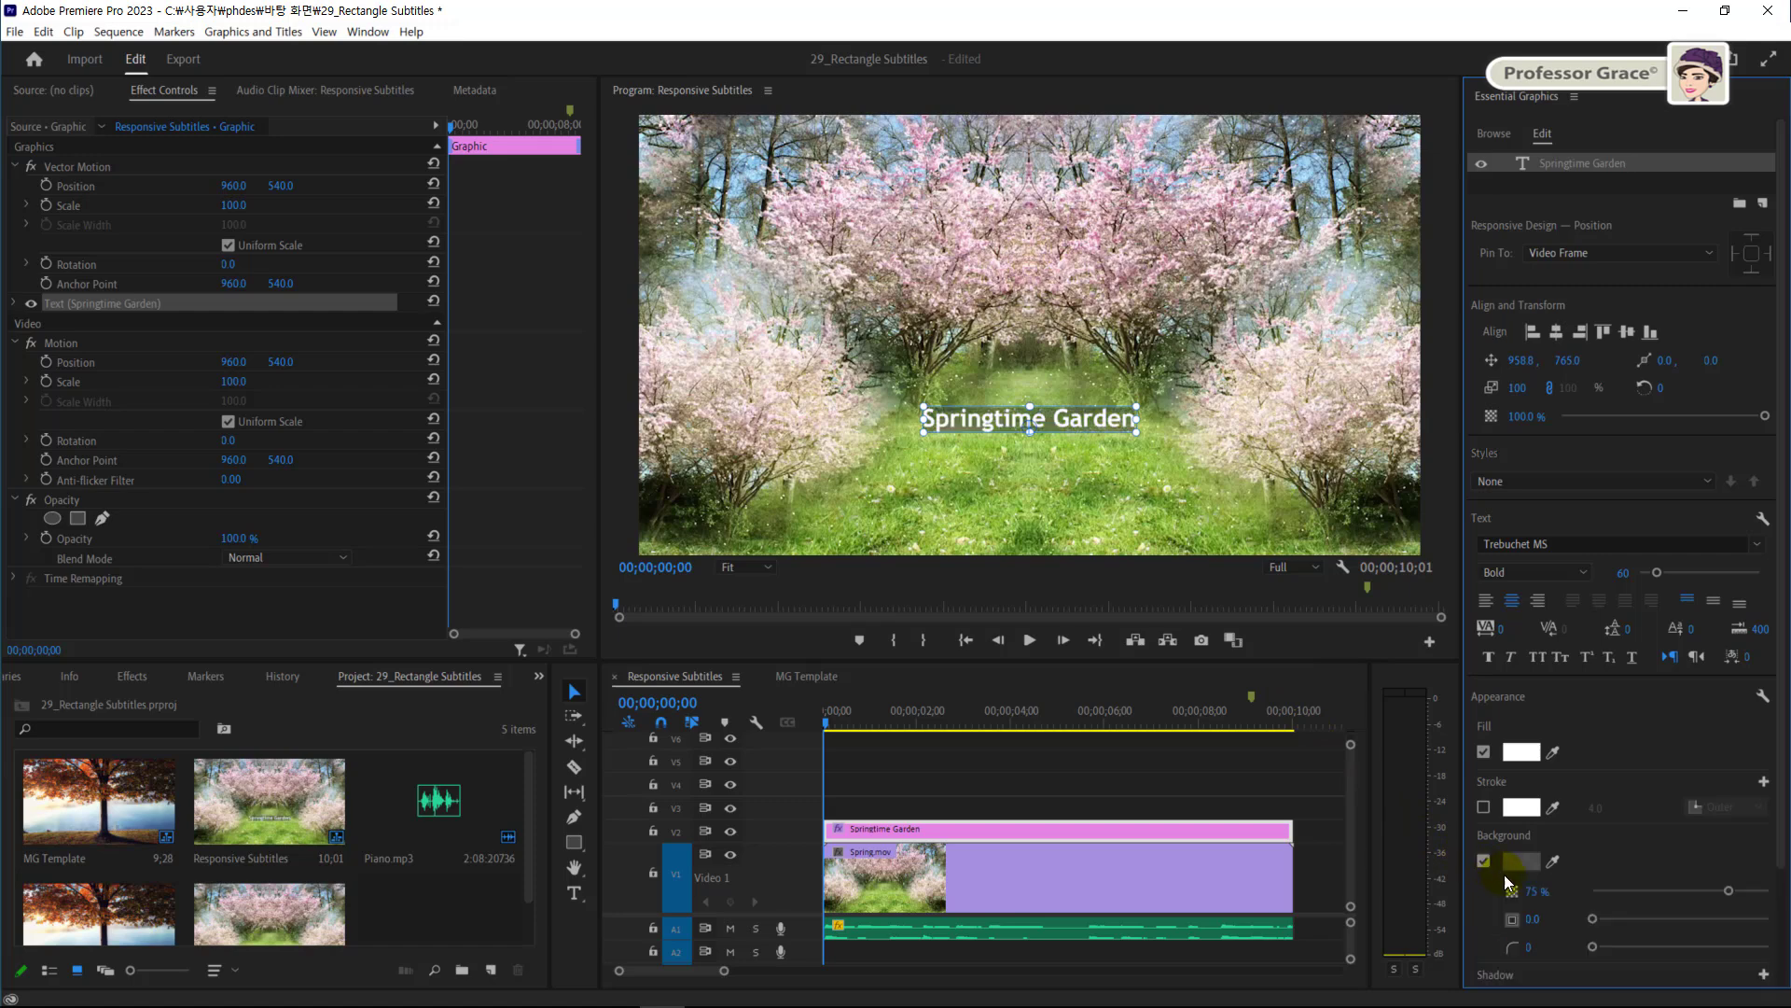
left_click(1534, 892)
scroll(1593, 894, "down", 4)
type("100")
left_click(1539, 844)
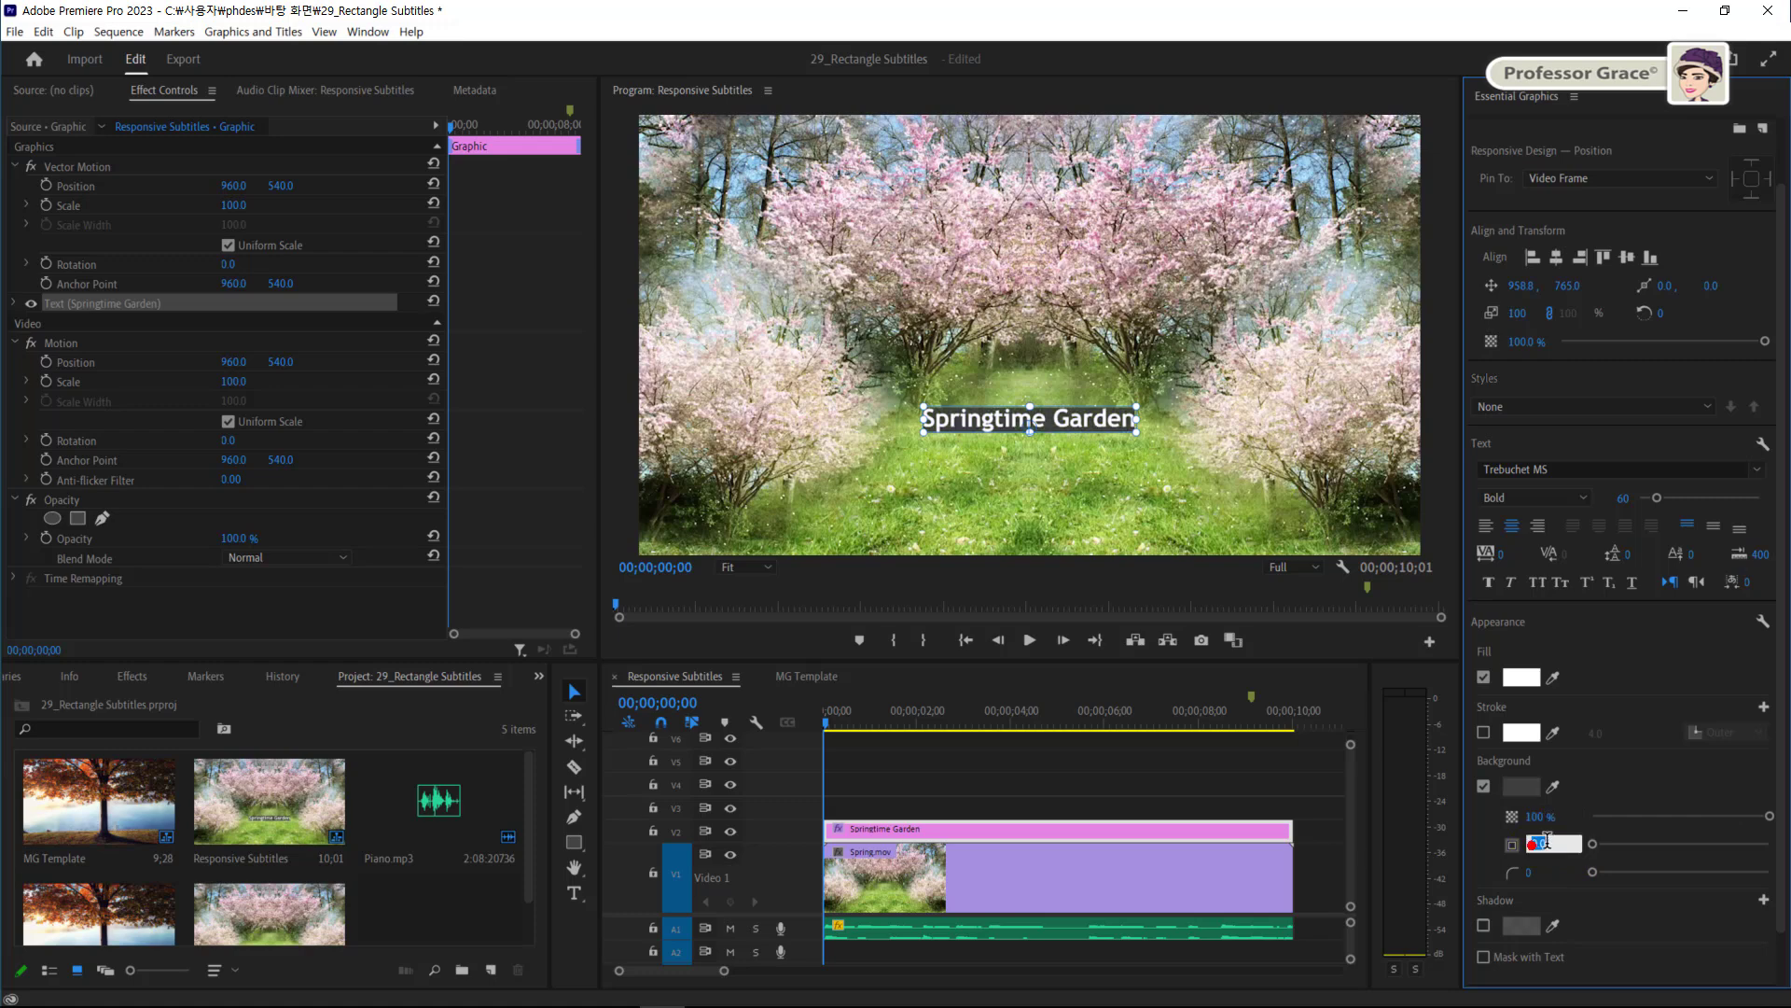
type("35")
left_click(1558, 871)
type("35")
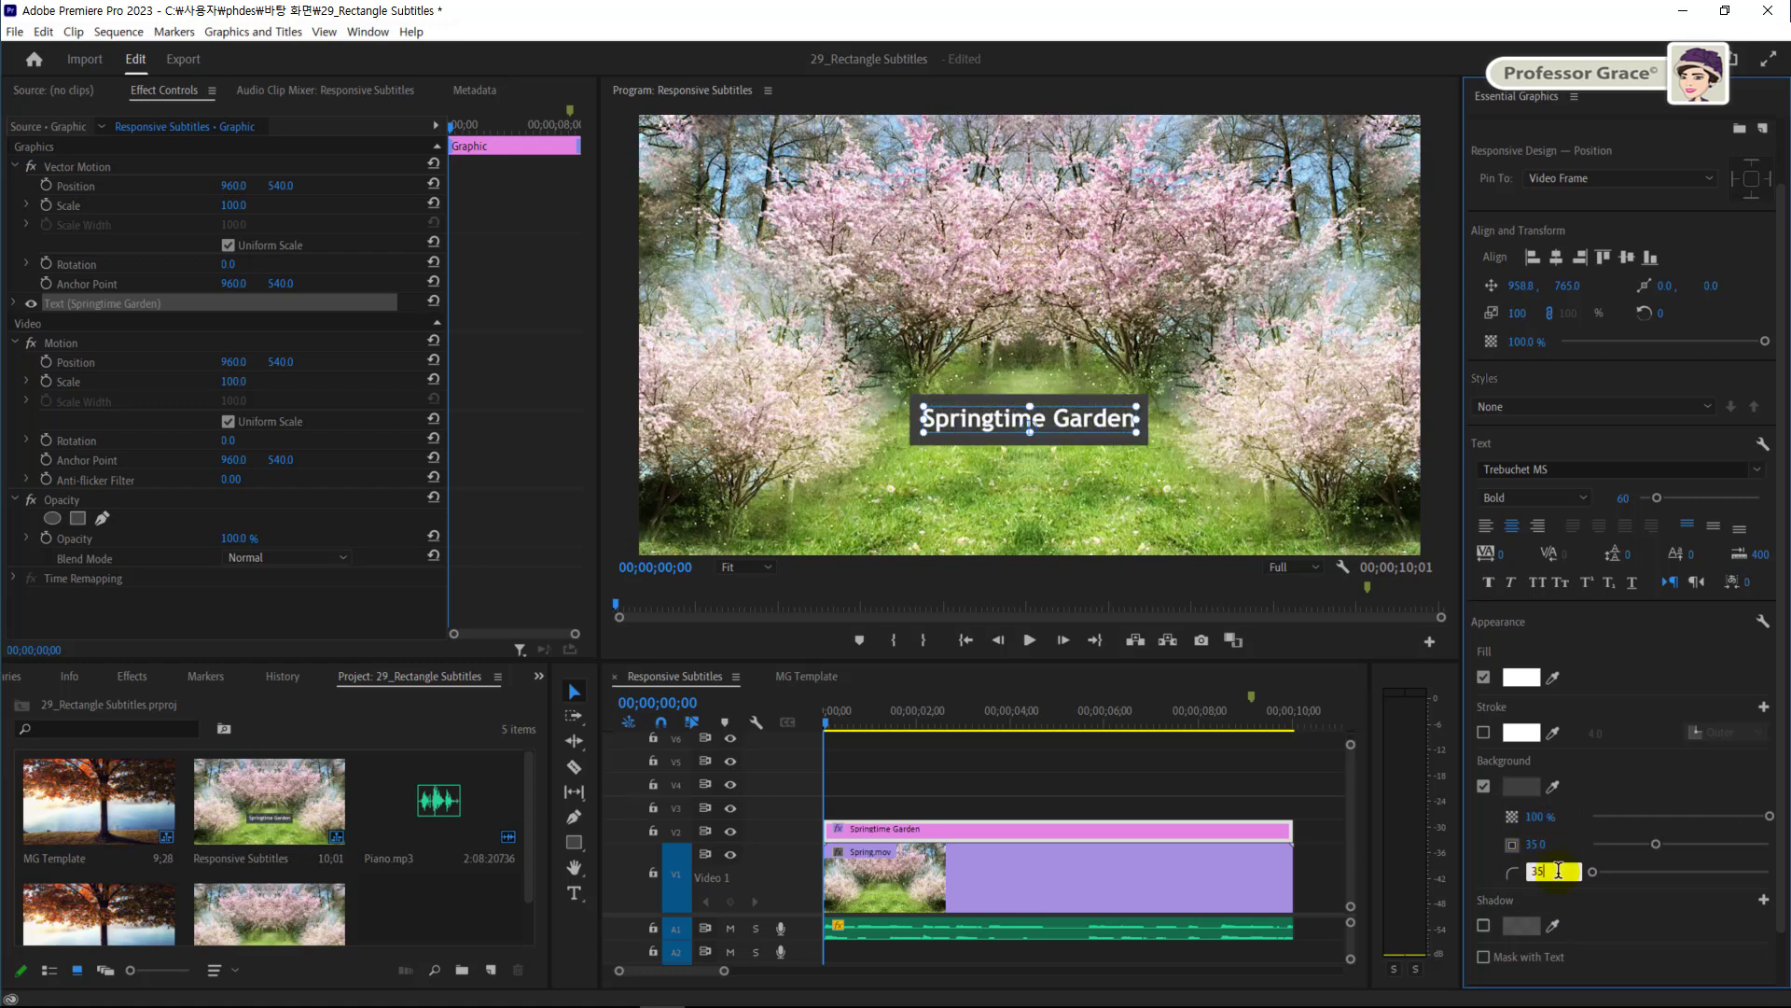
key("Return")
Set the title's background colour to green with hex code 519617
left_click(1521, 787)
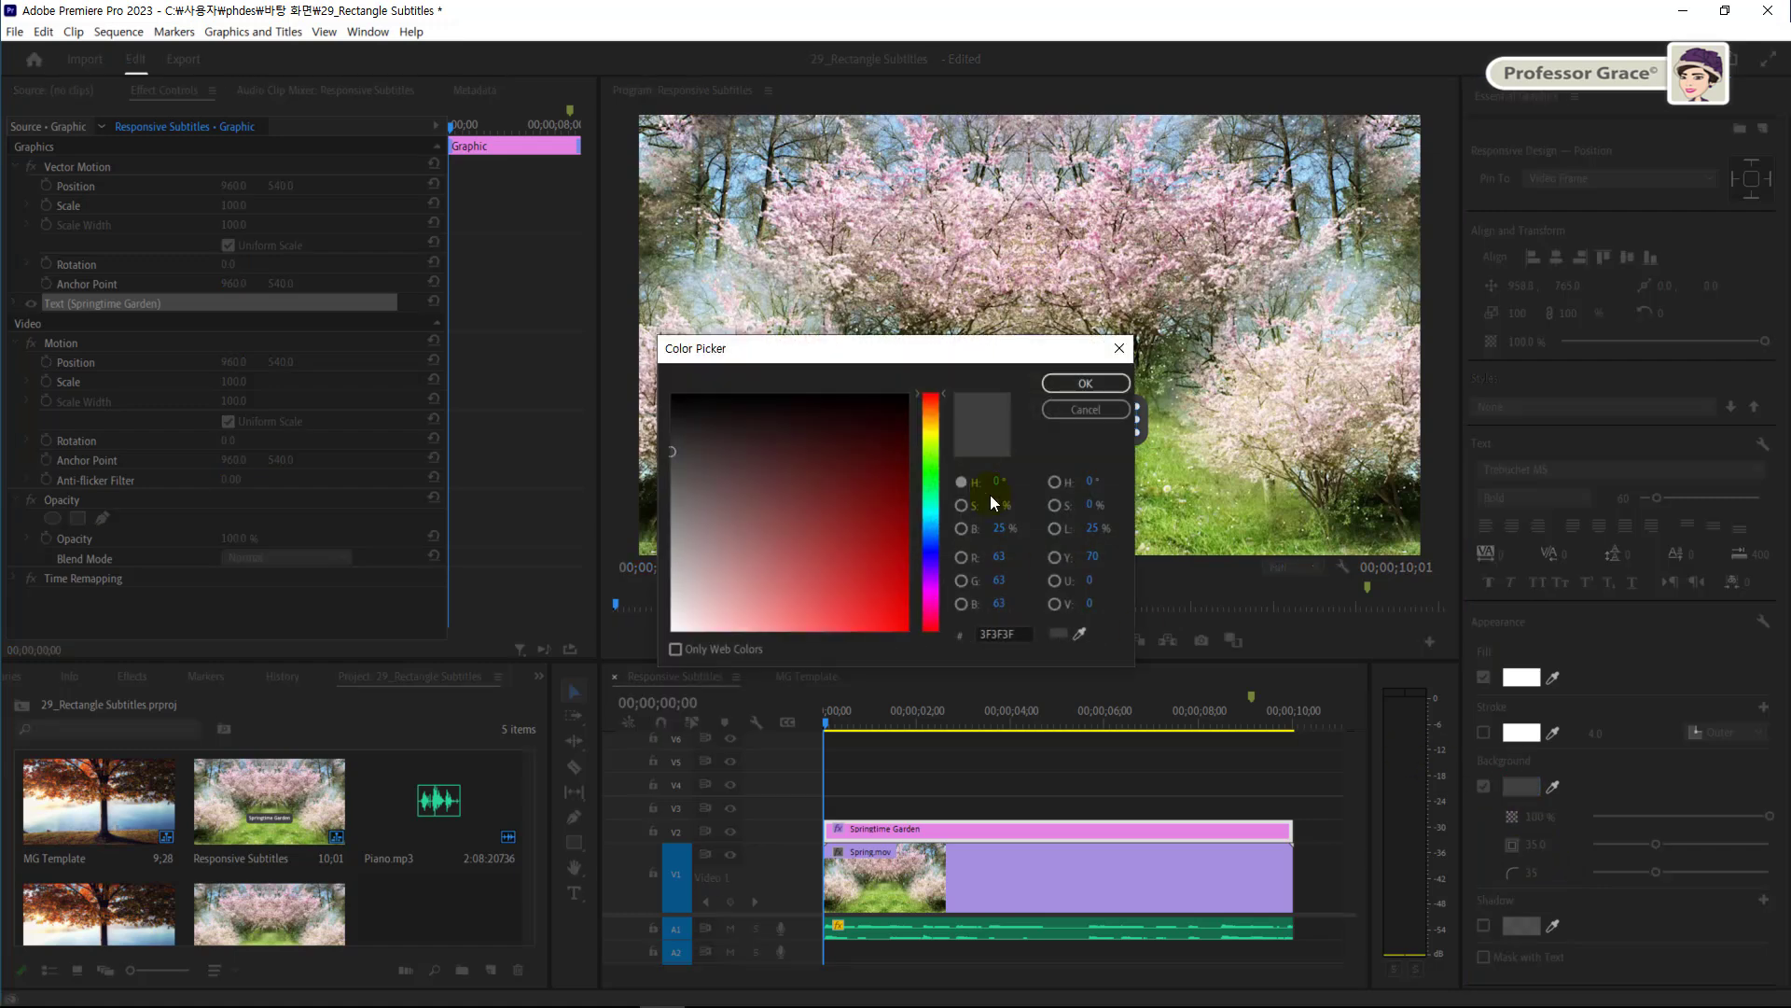
left_click_drag(943, 330, 1102, 531)
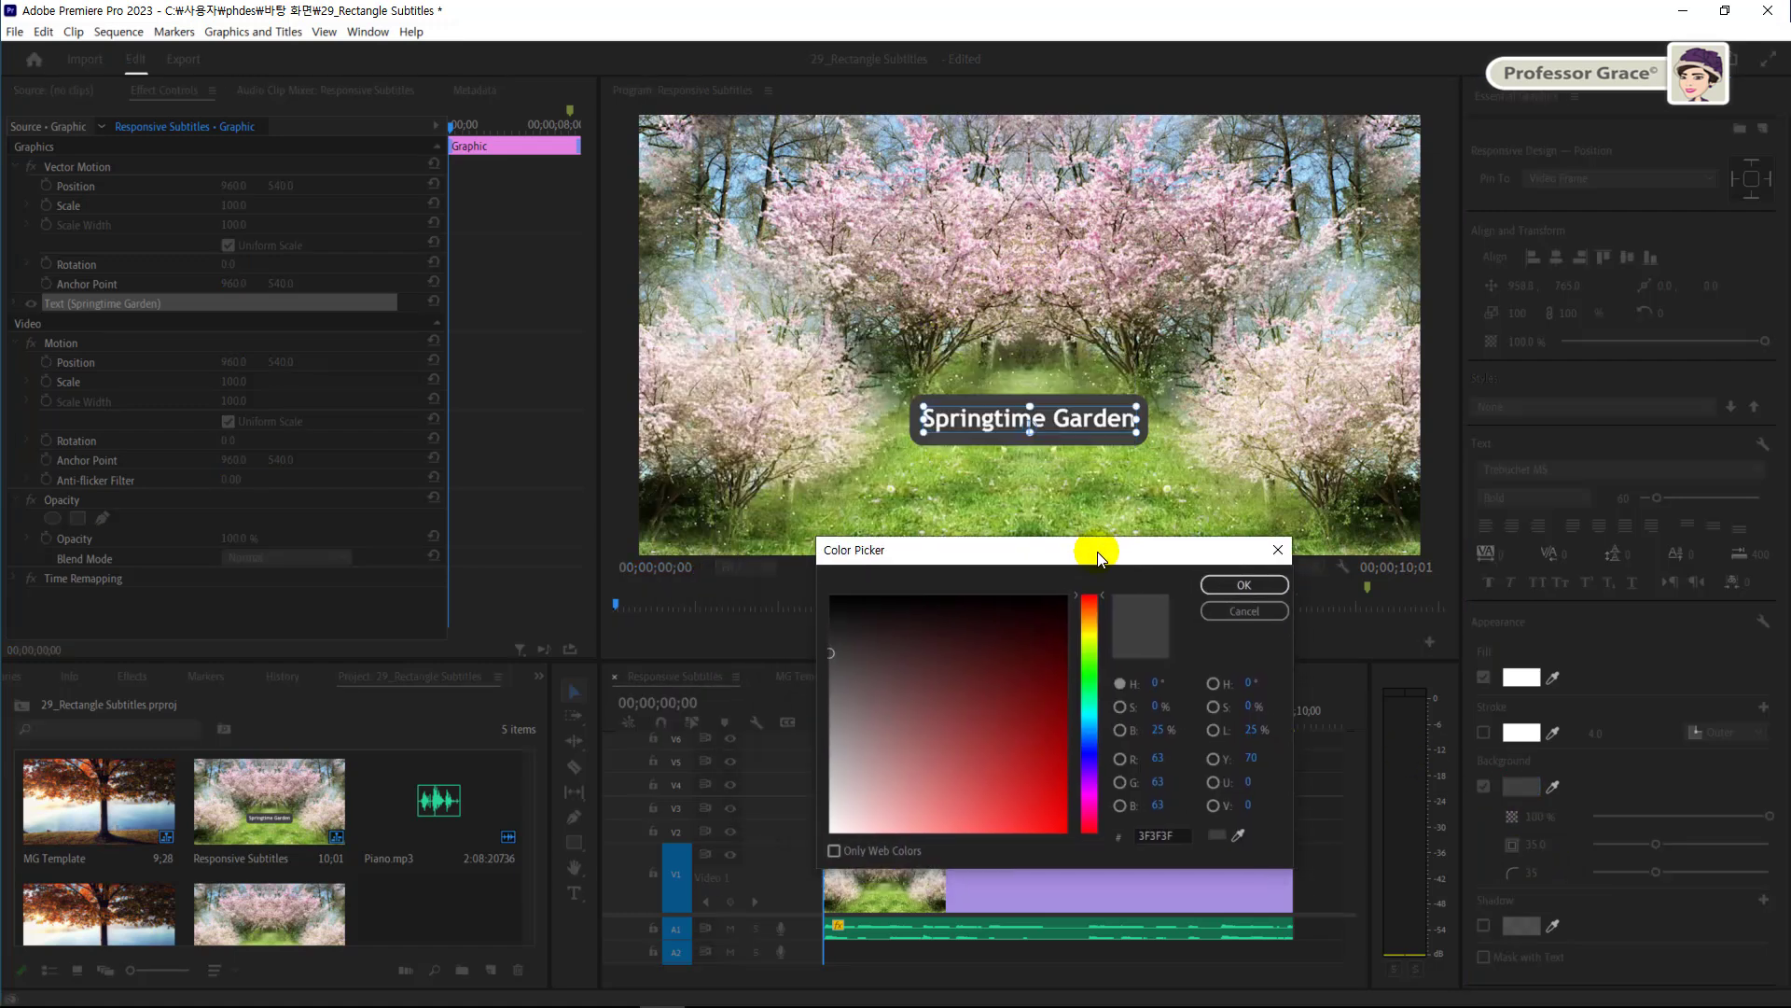
double_click(1174, 835)
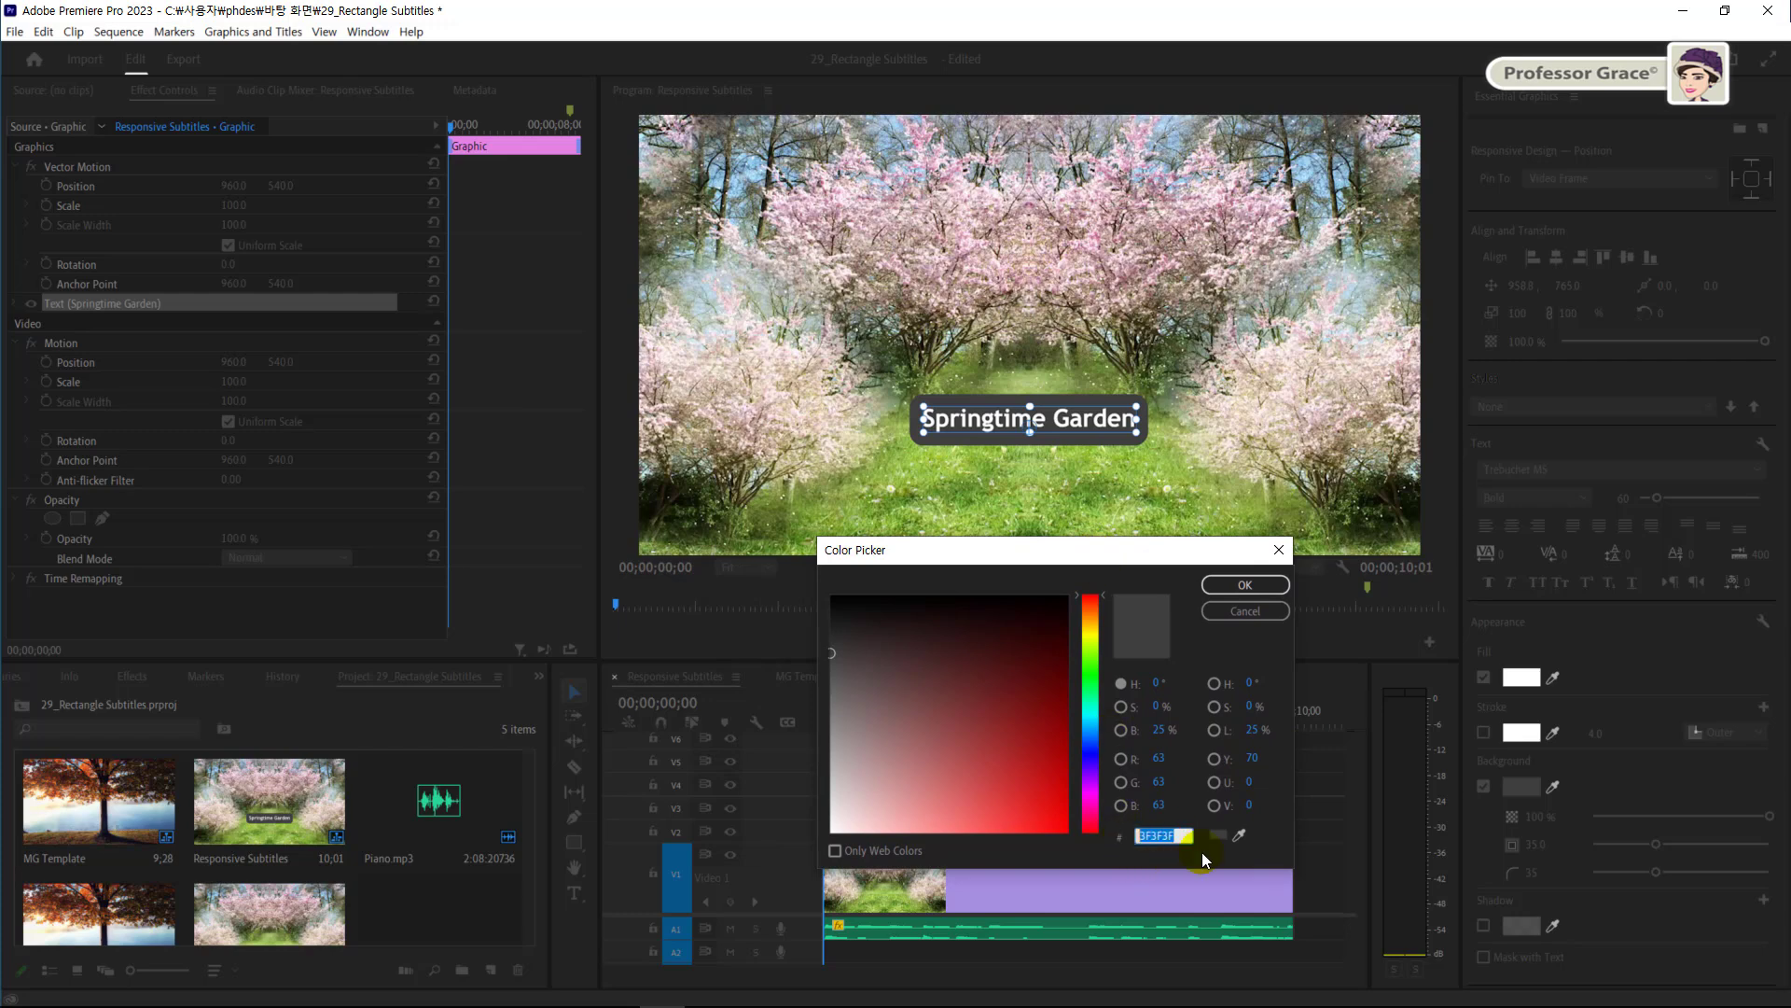
type("5")
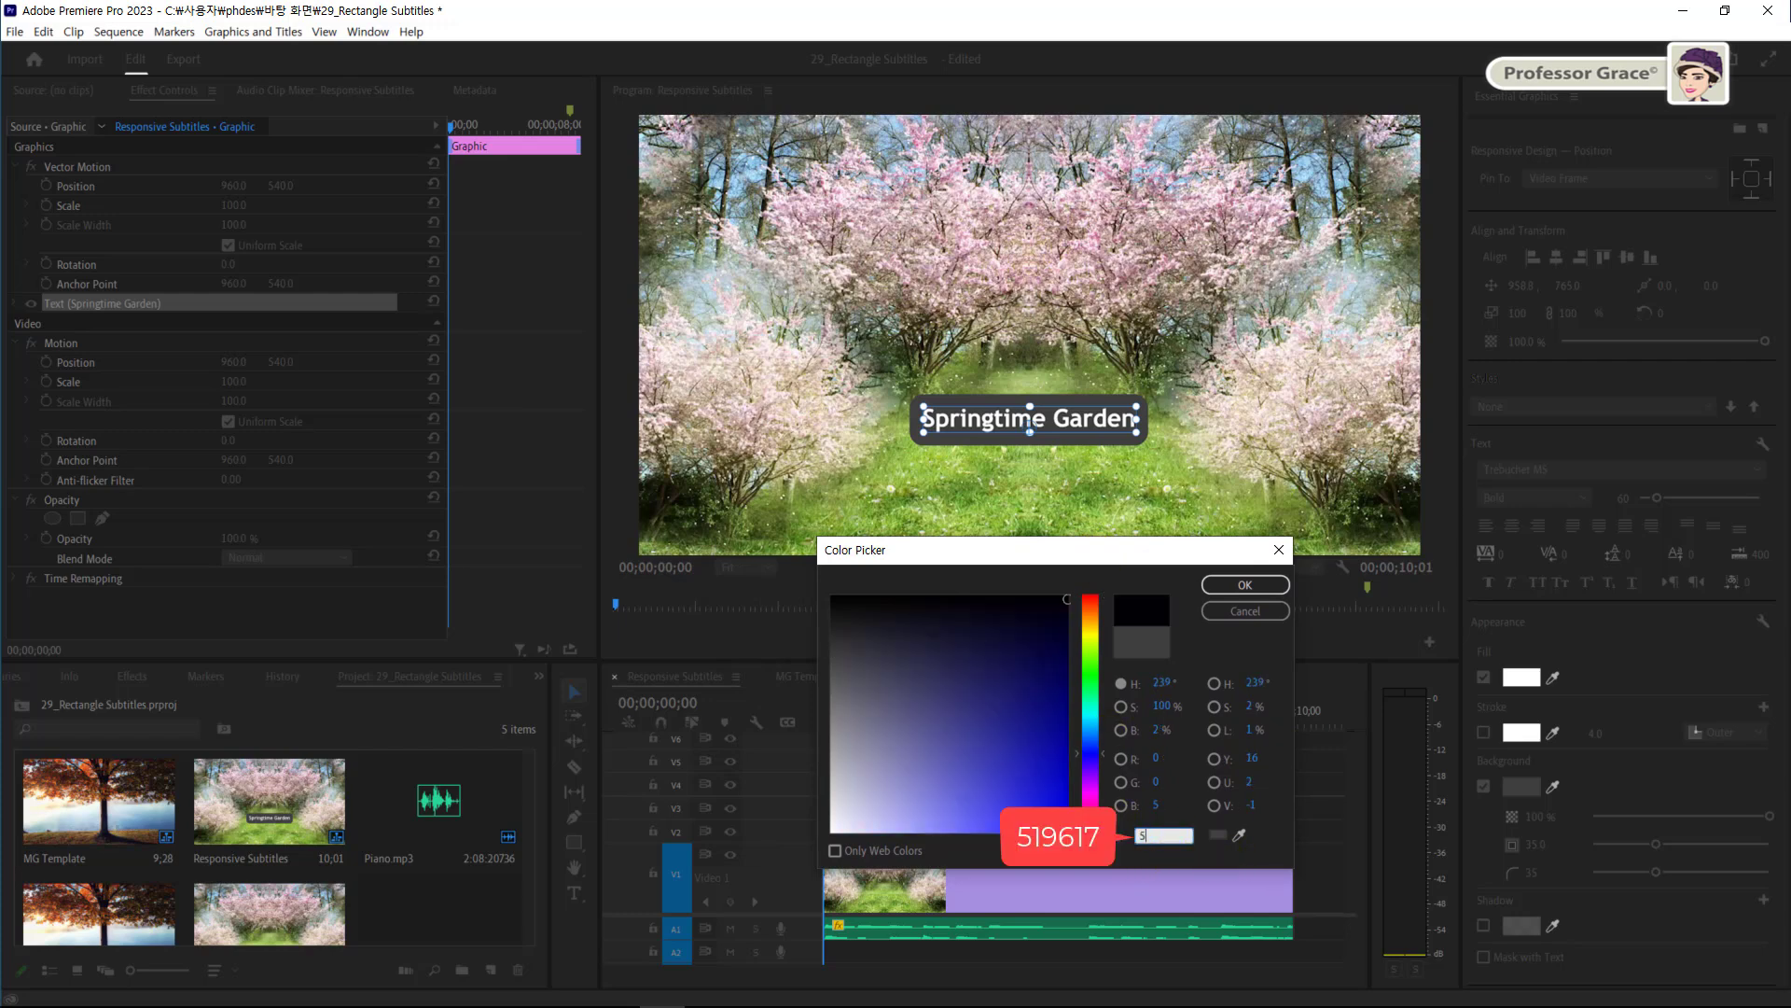
type("19")
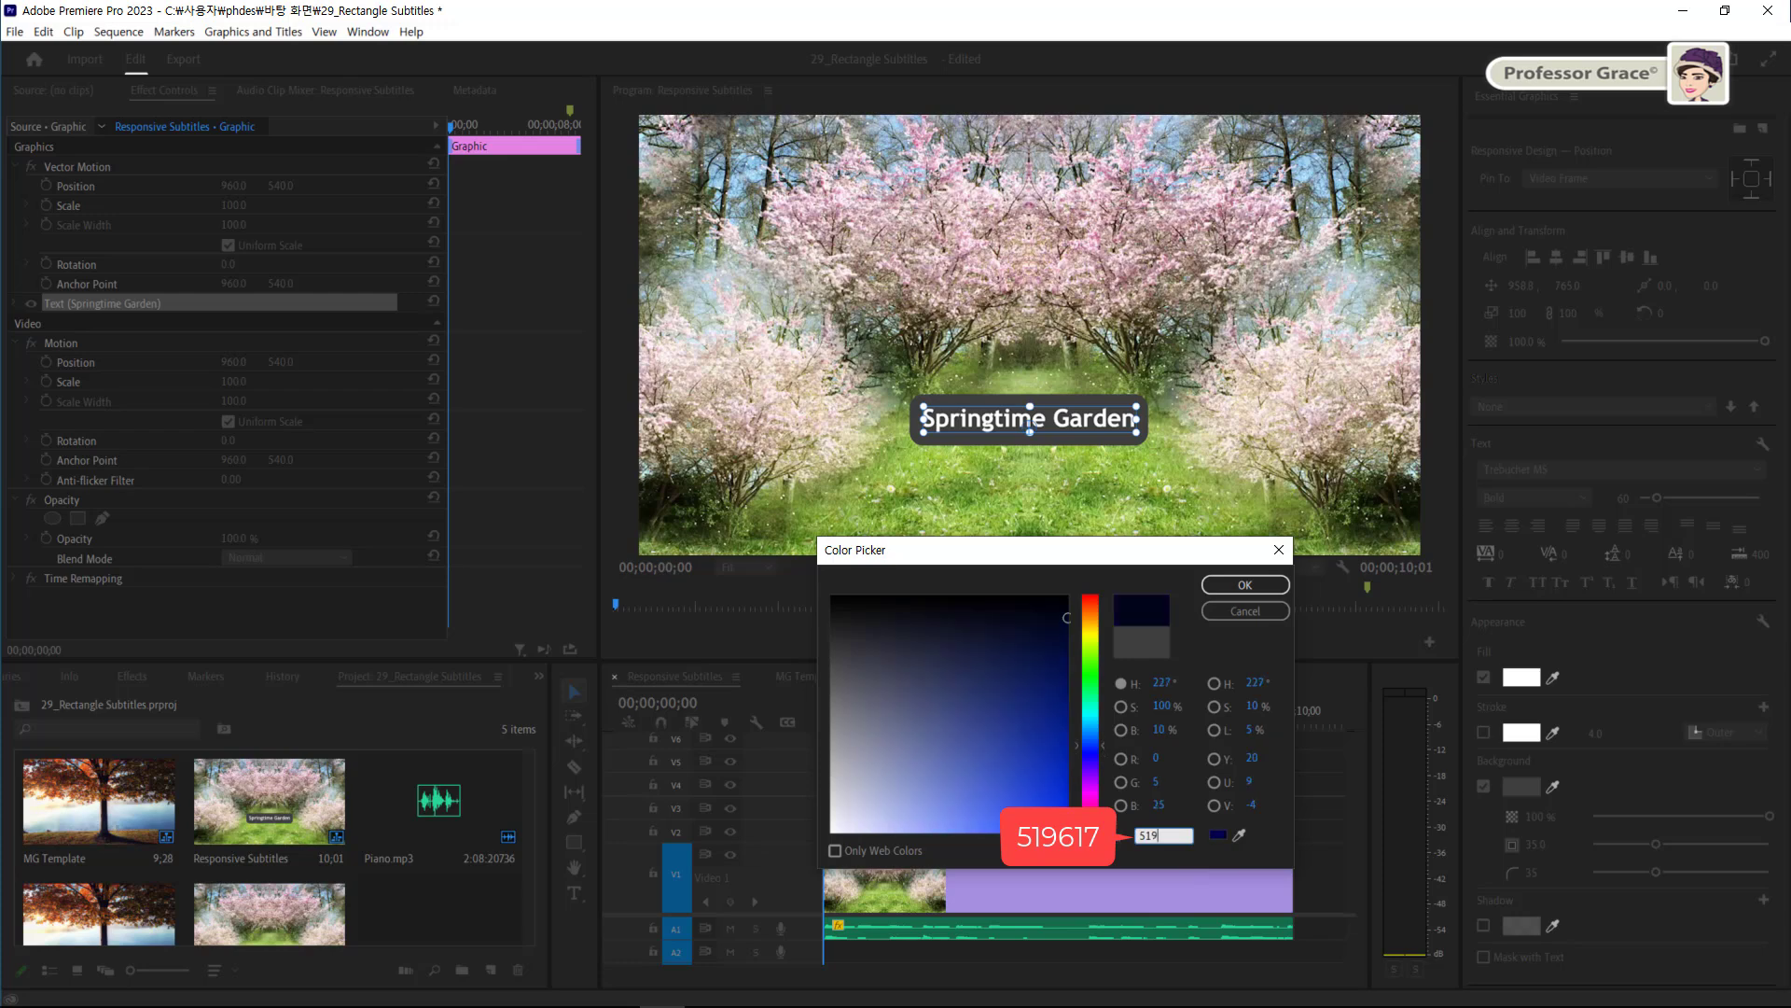
type("61")
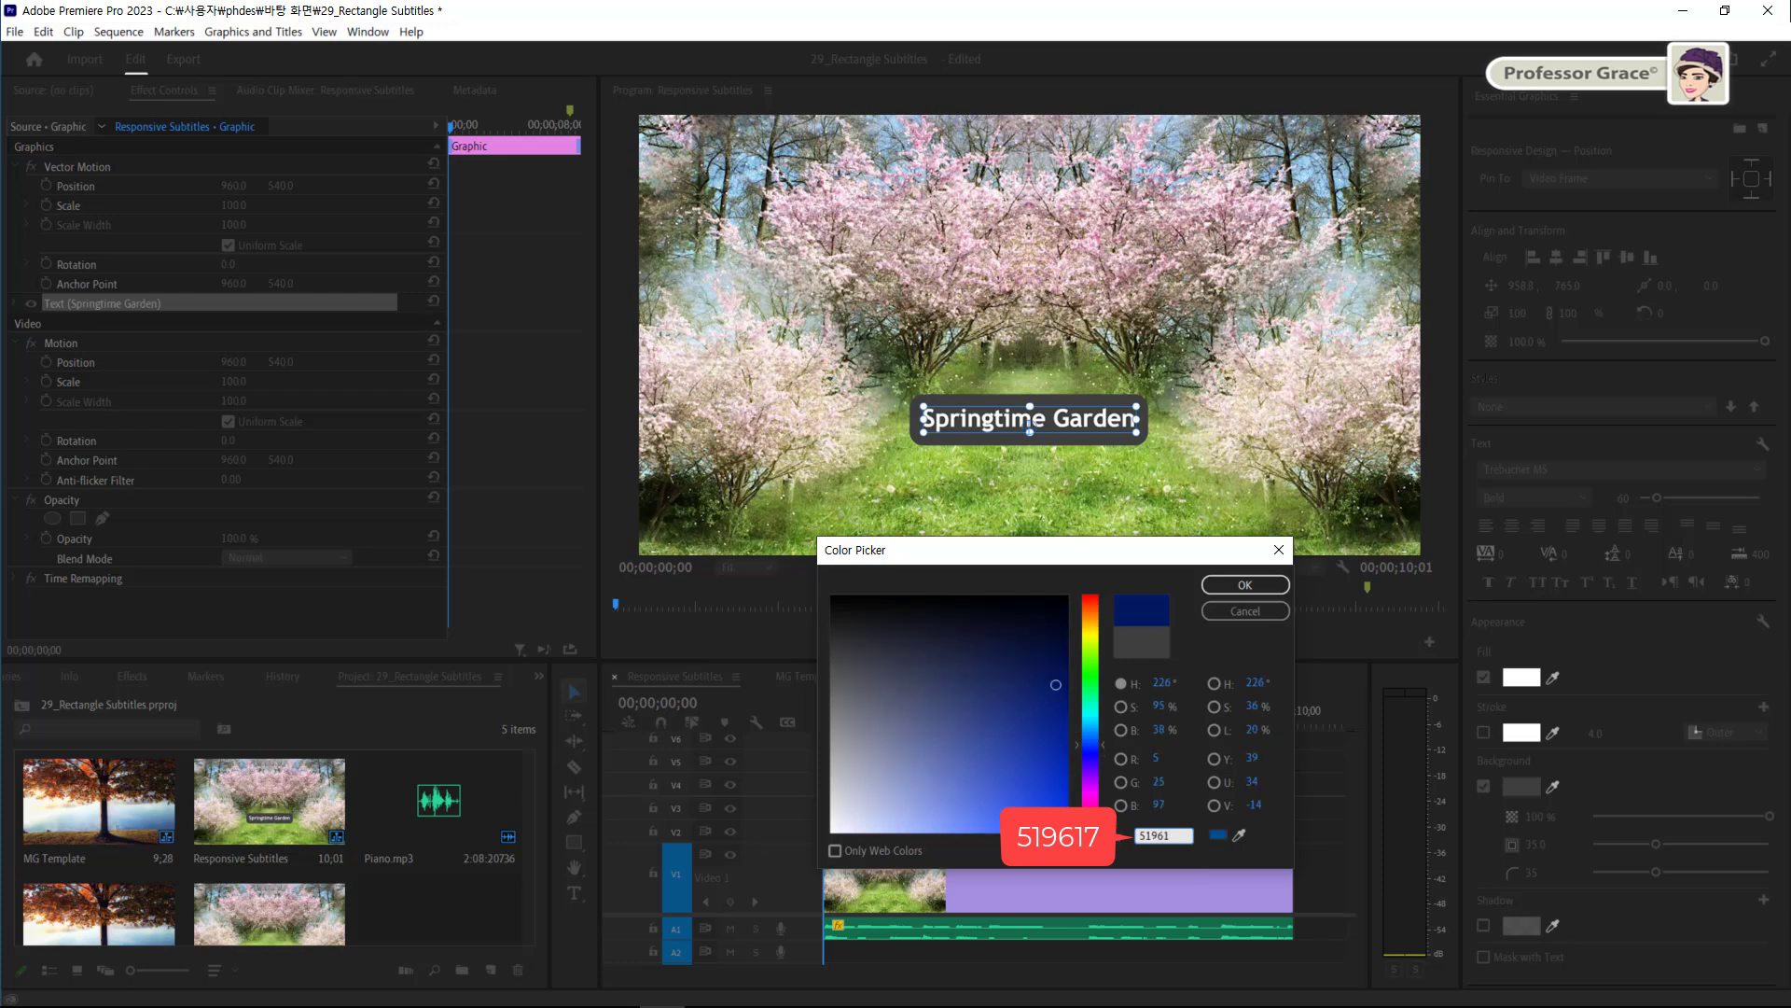
type("7")
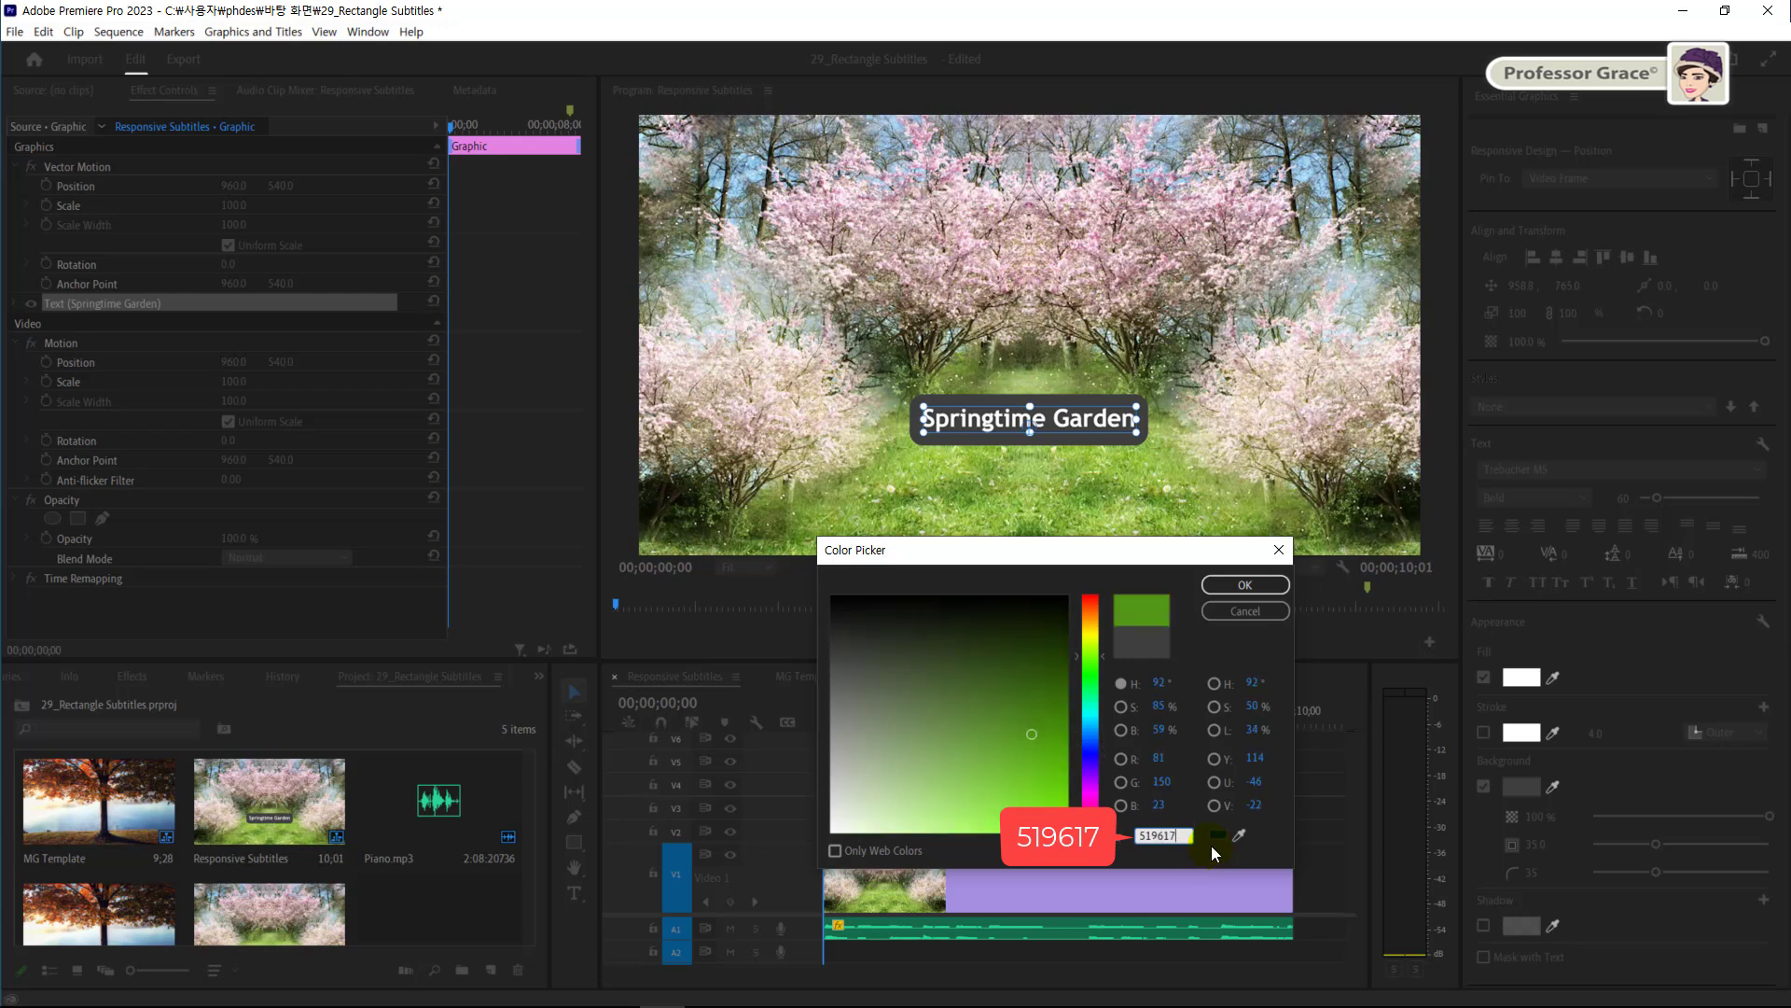
key("Return")
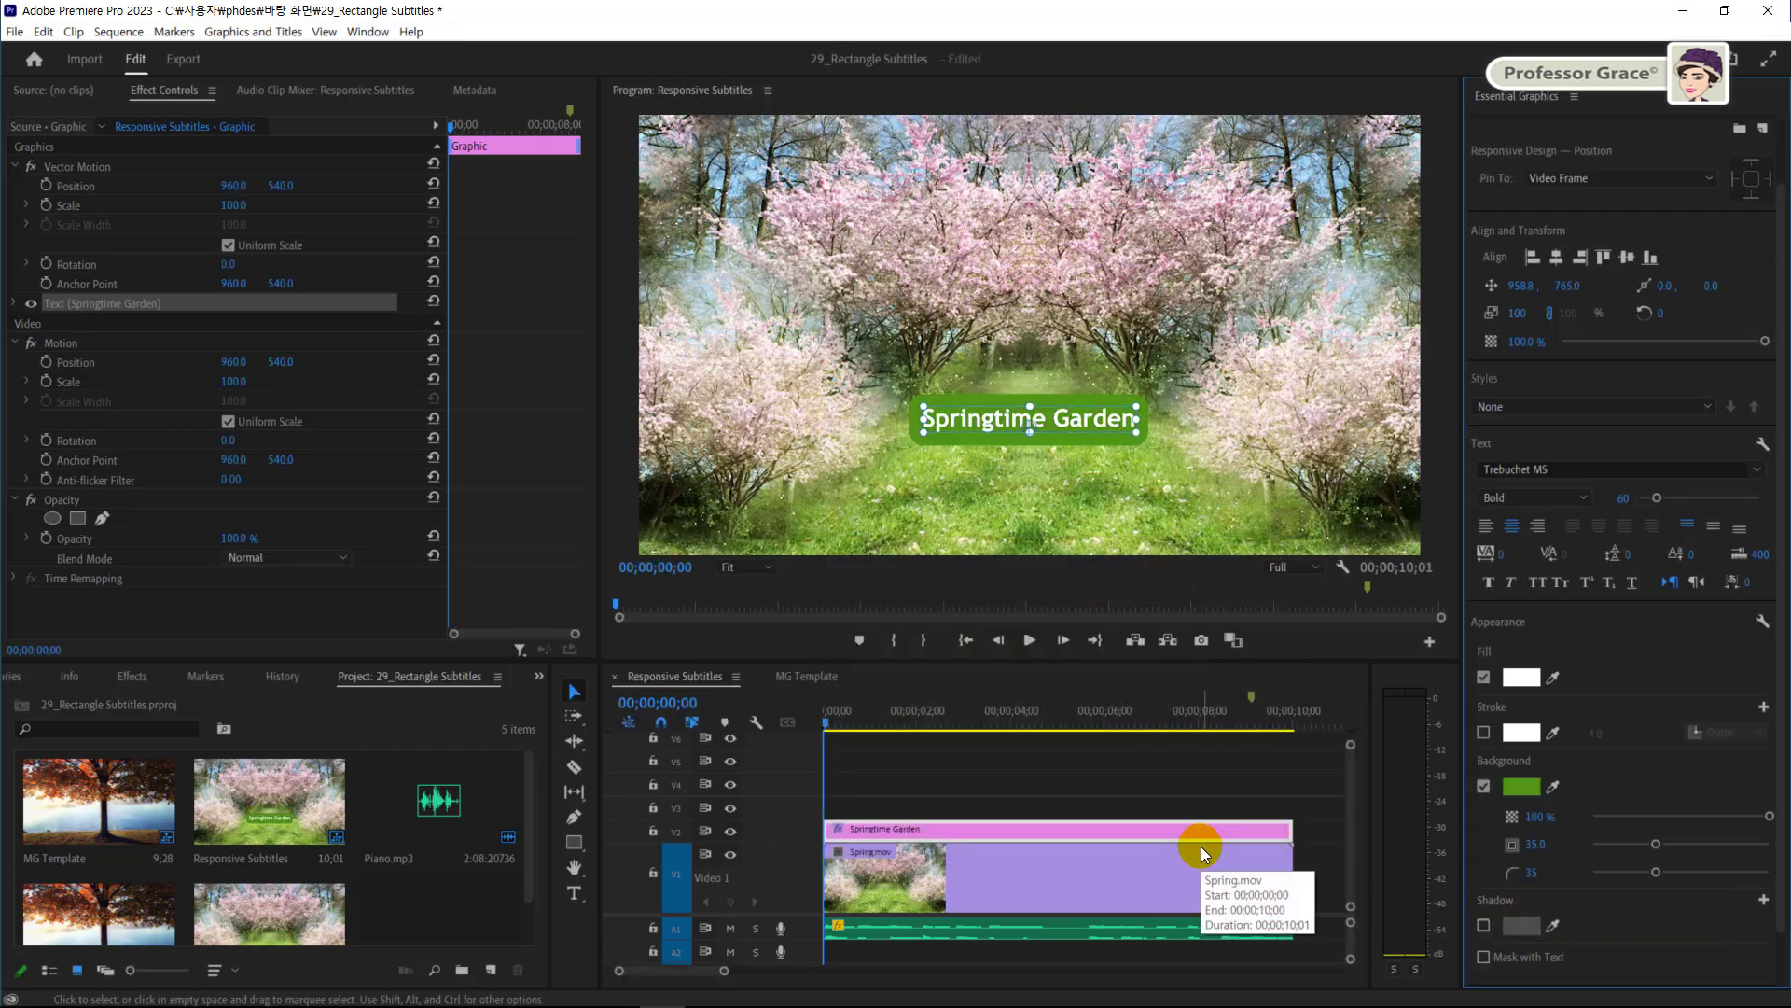
Enable a shadow on the title with an angle of 90°, distance 5, size 3 and blur 40
left_click(1484, 925)
scroll(1527, 907, "down", 3)
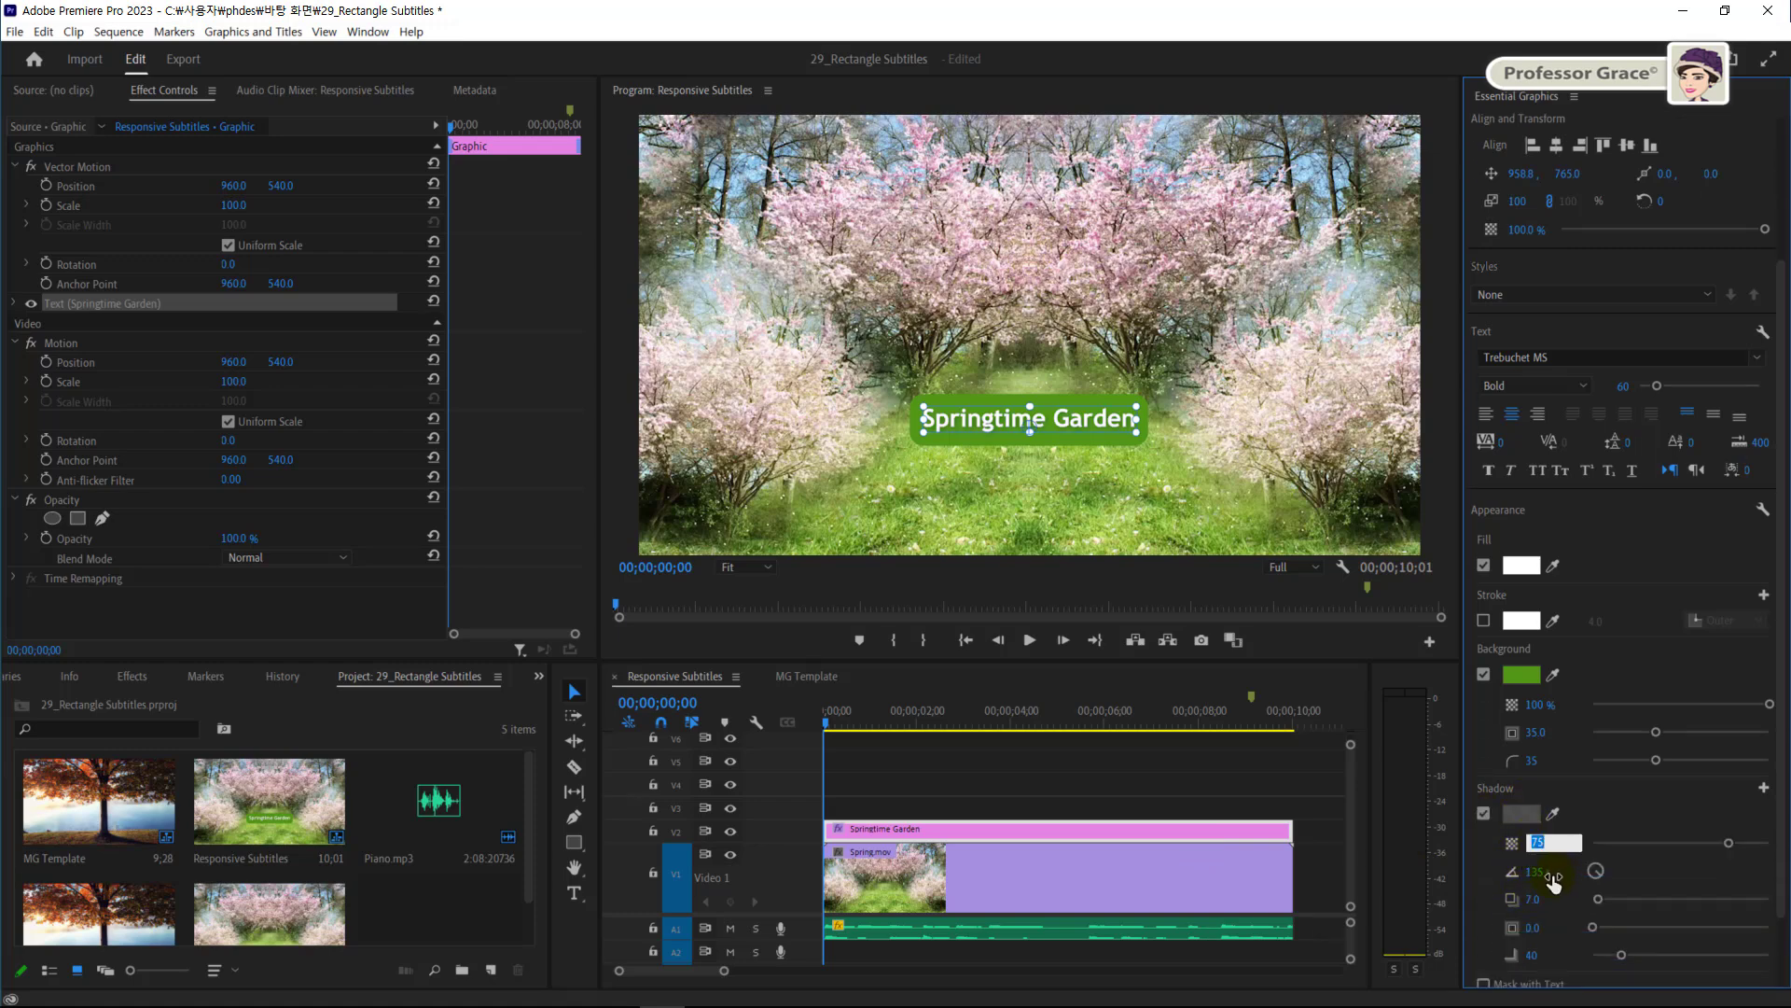
left_click(1554, 870)
type("90")
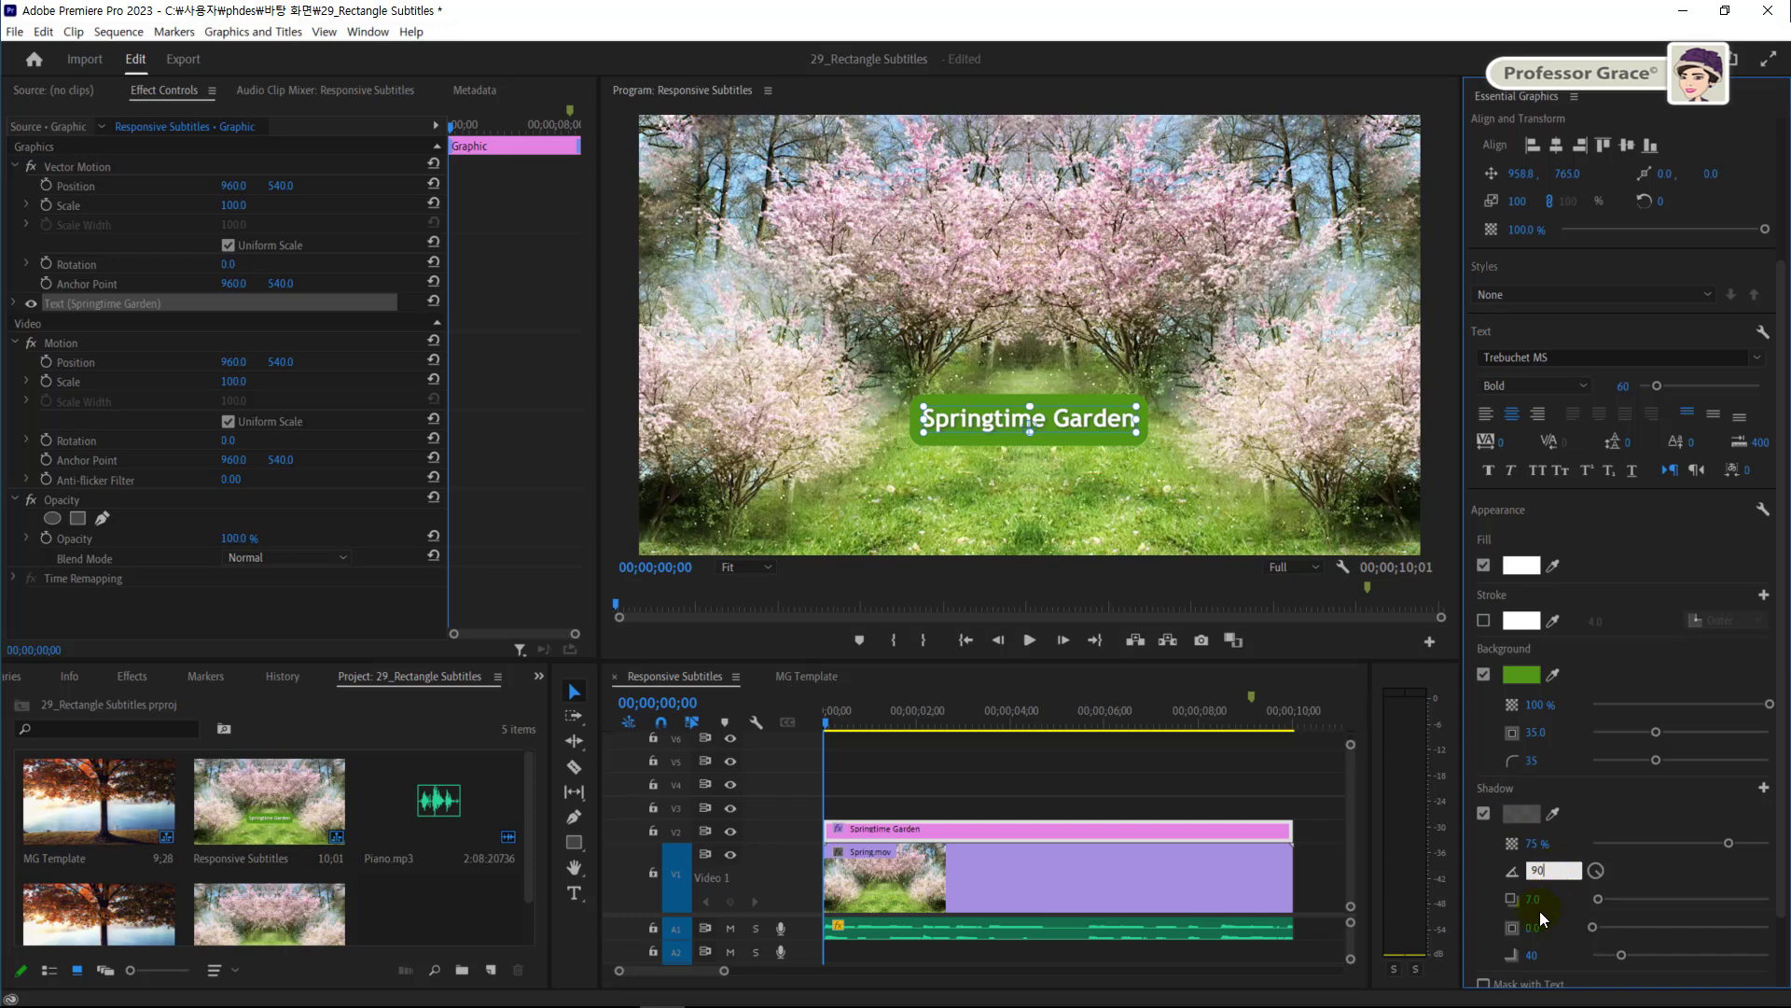
left_click(1535, 898)
type("5")
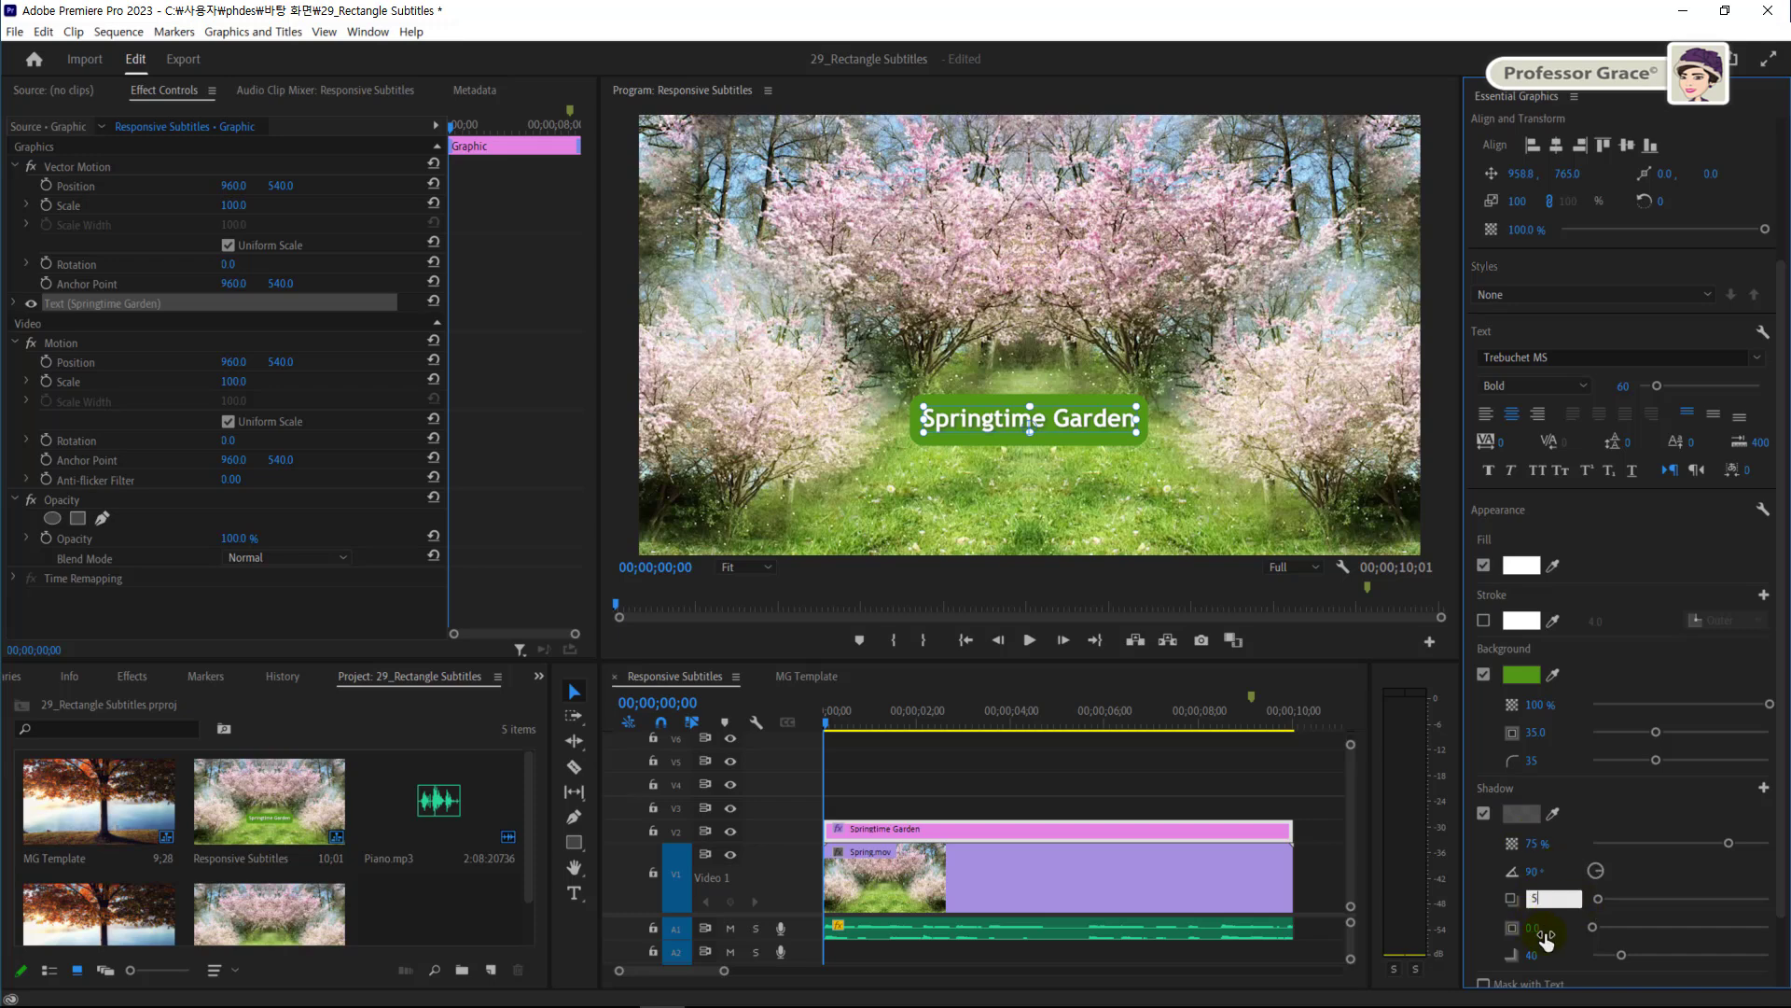
left_click(1535, 927)
type("3")
left_click(1559, 950)
left_click(1559, 955)
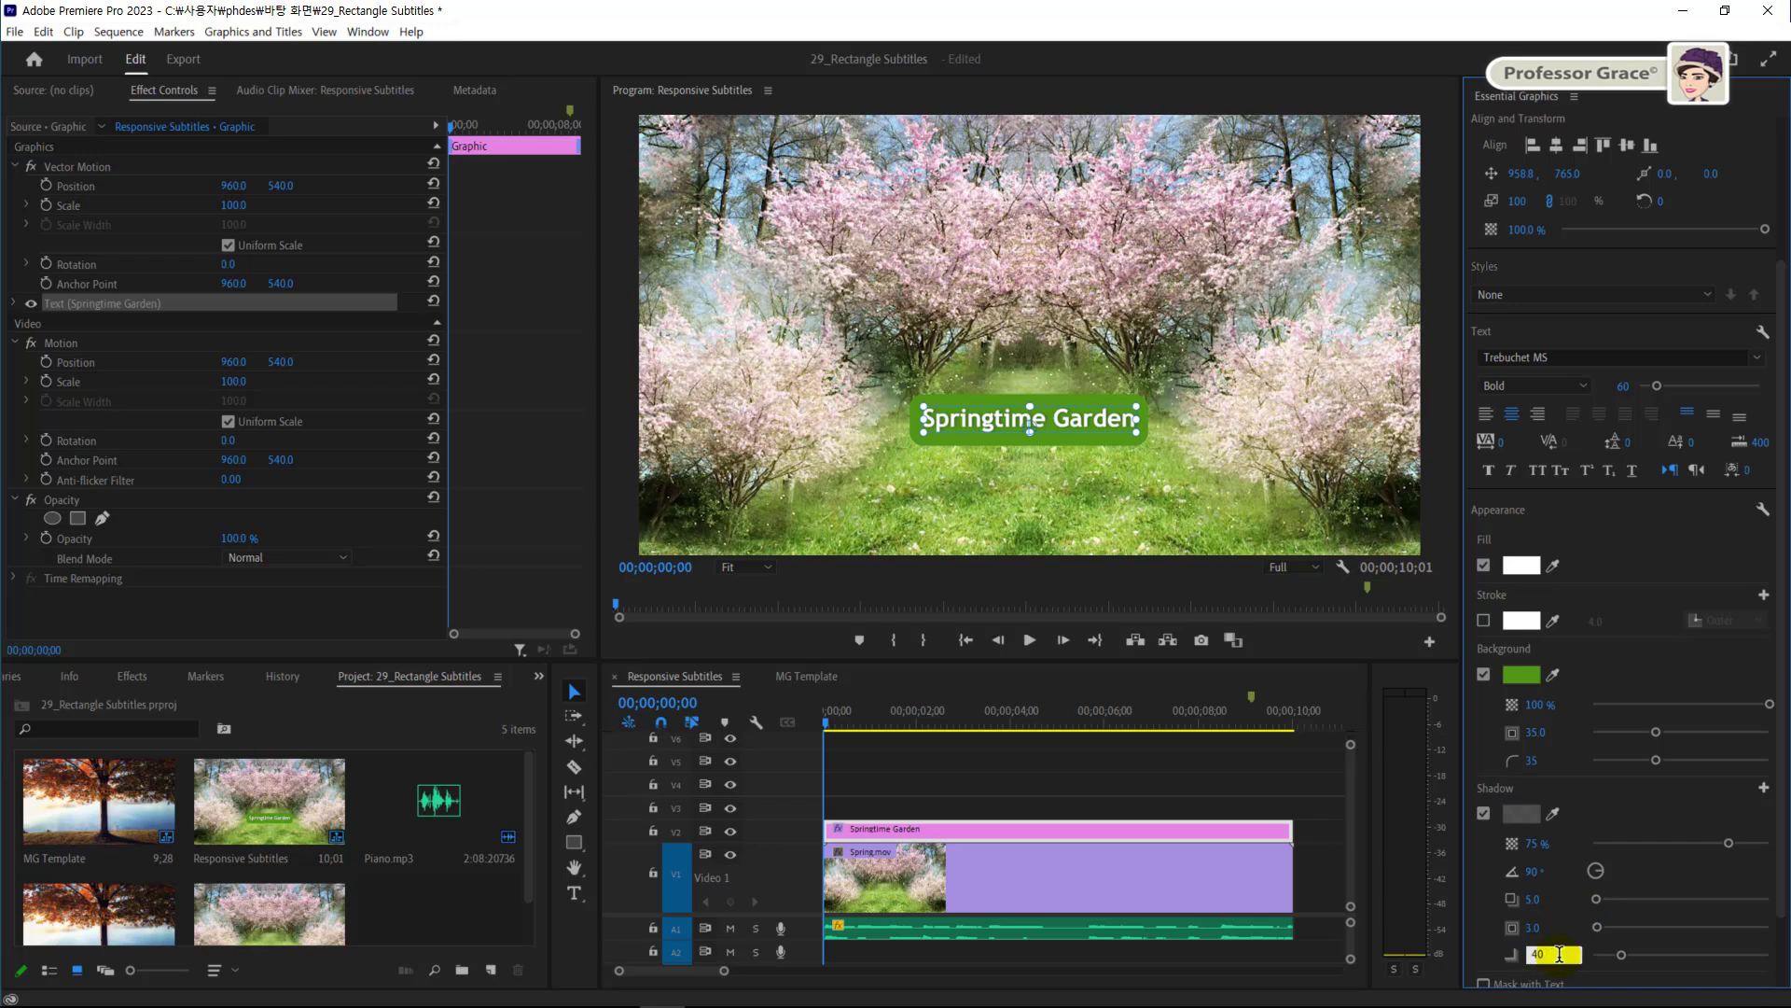
key("Return")
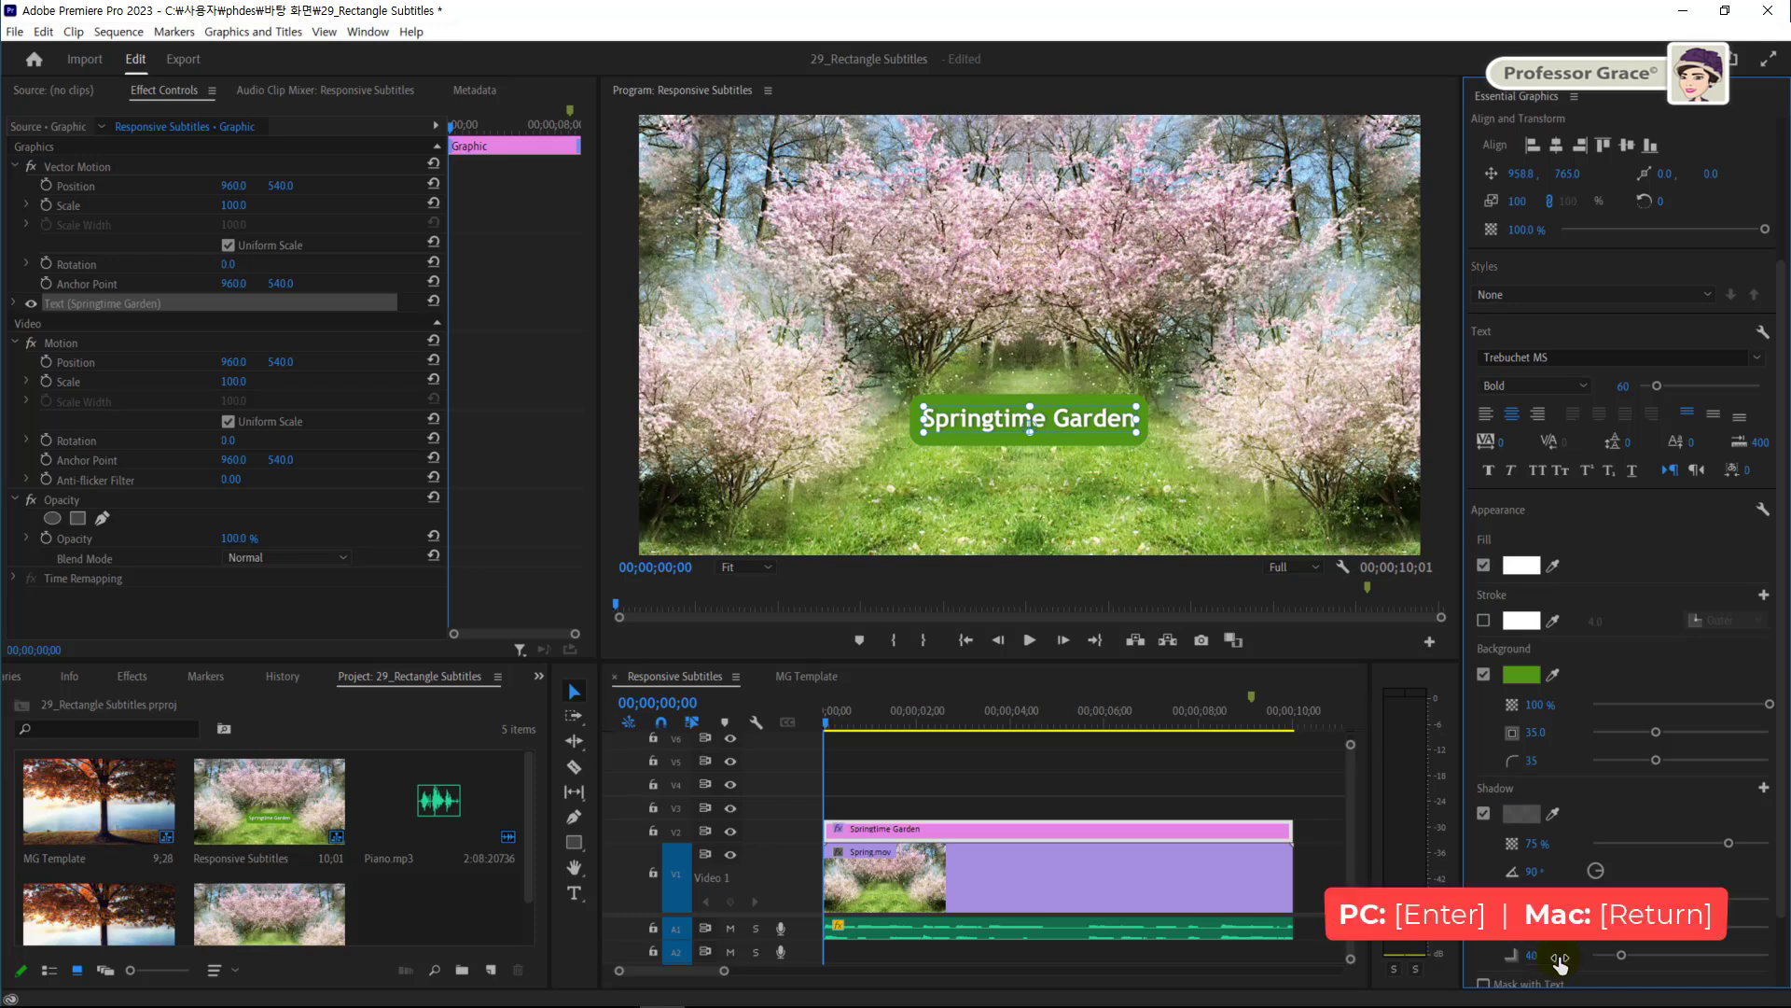
scroll(1556, 937, "down", 1)
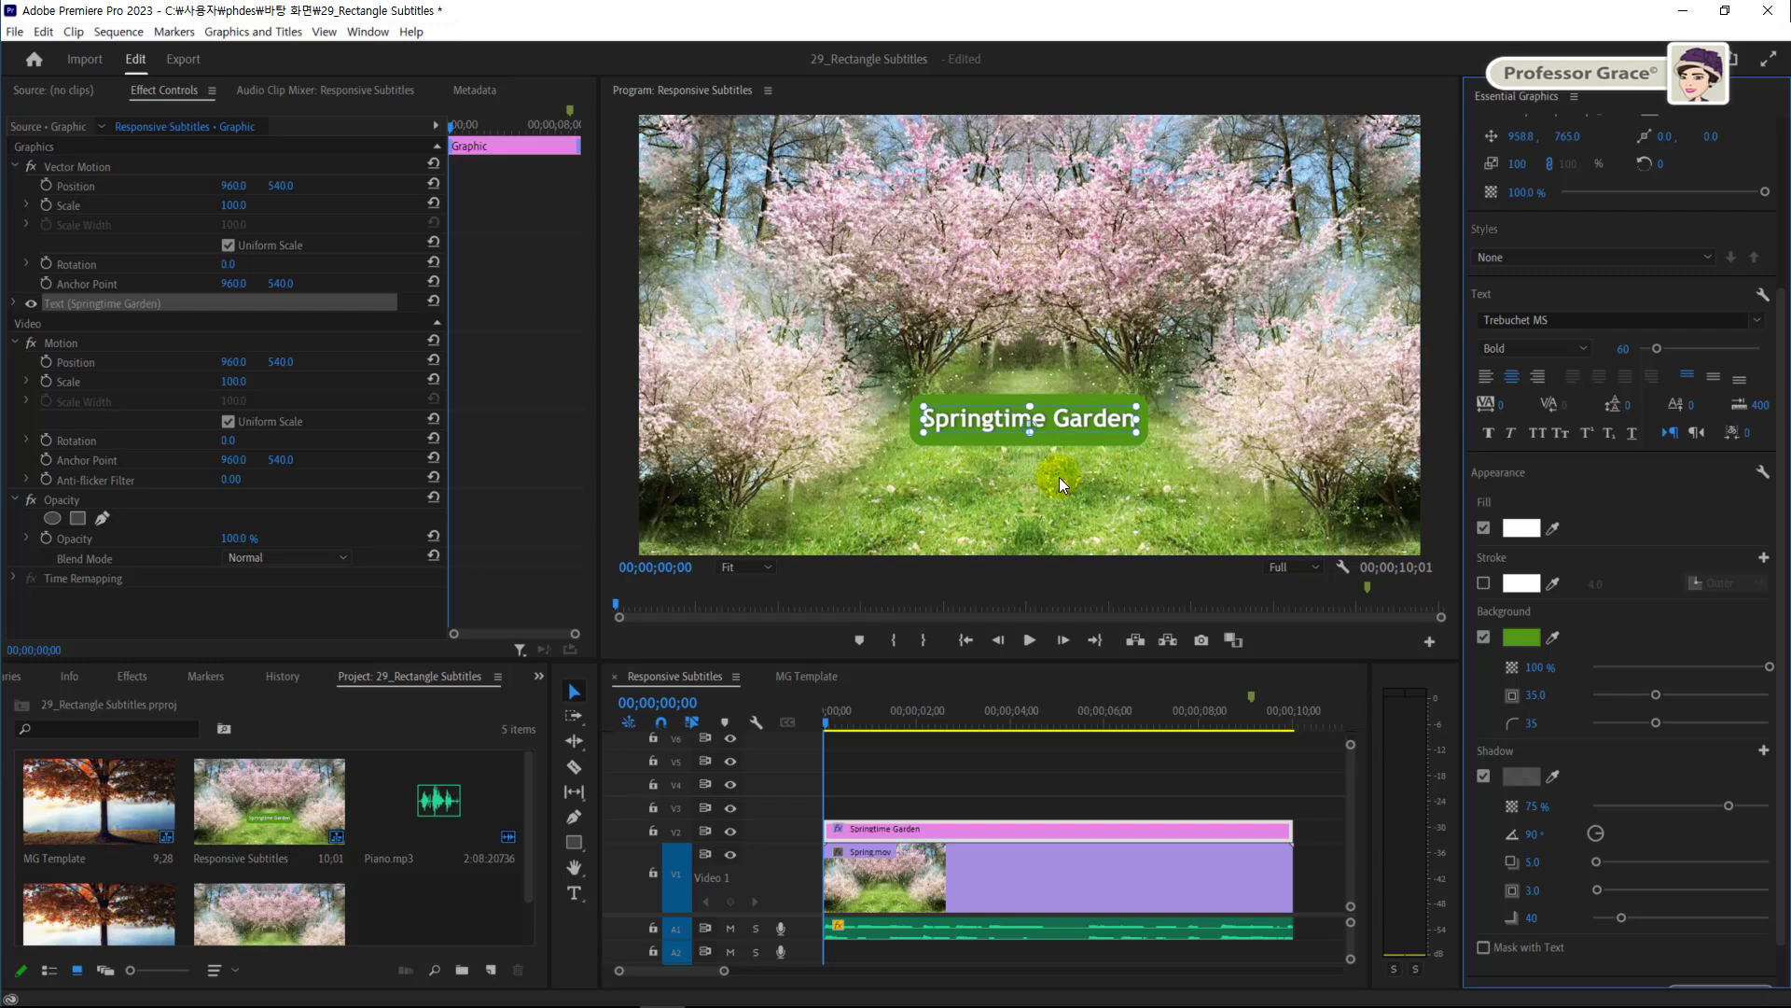
Add a new horizontal text layer to the Springtime Garden graphic
scroll(1649, 390, "up", 6)
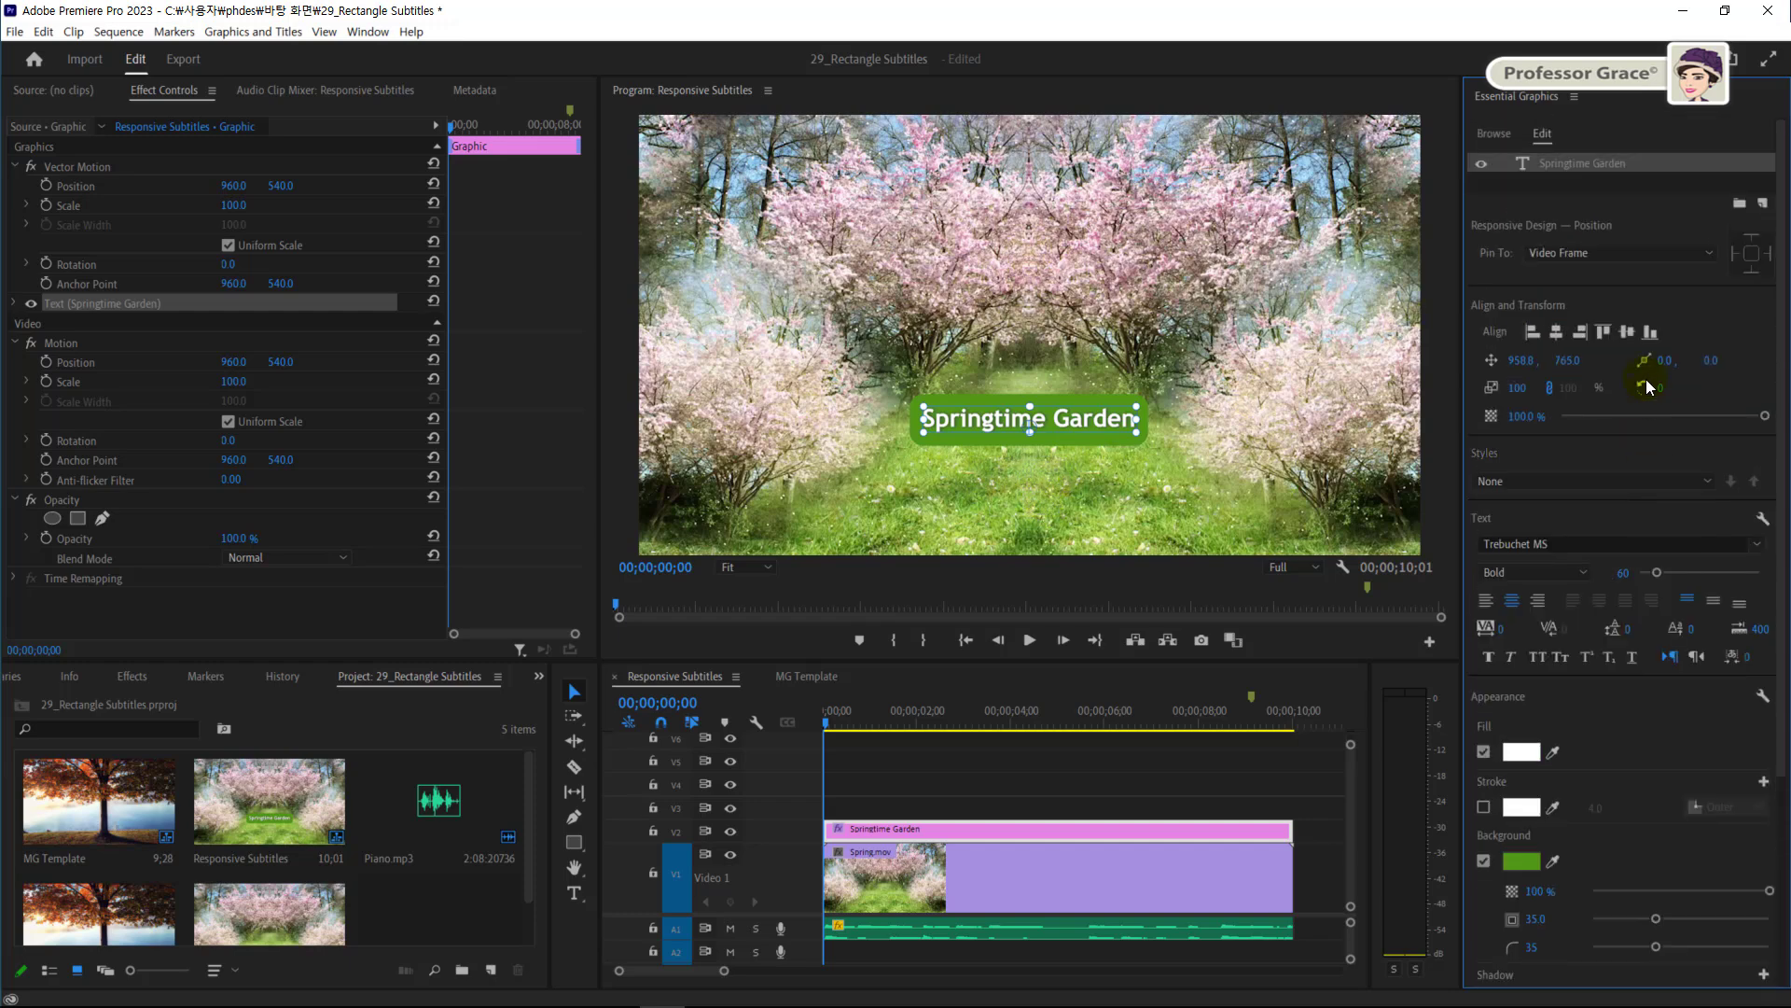
left_click(1765, 207)
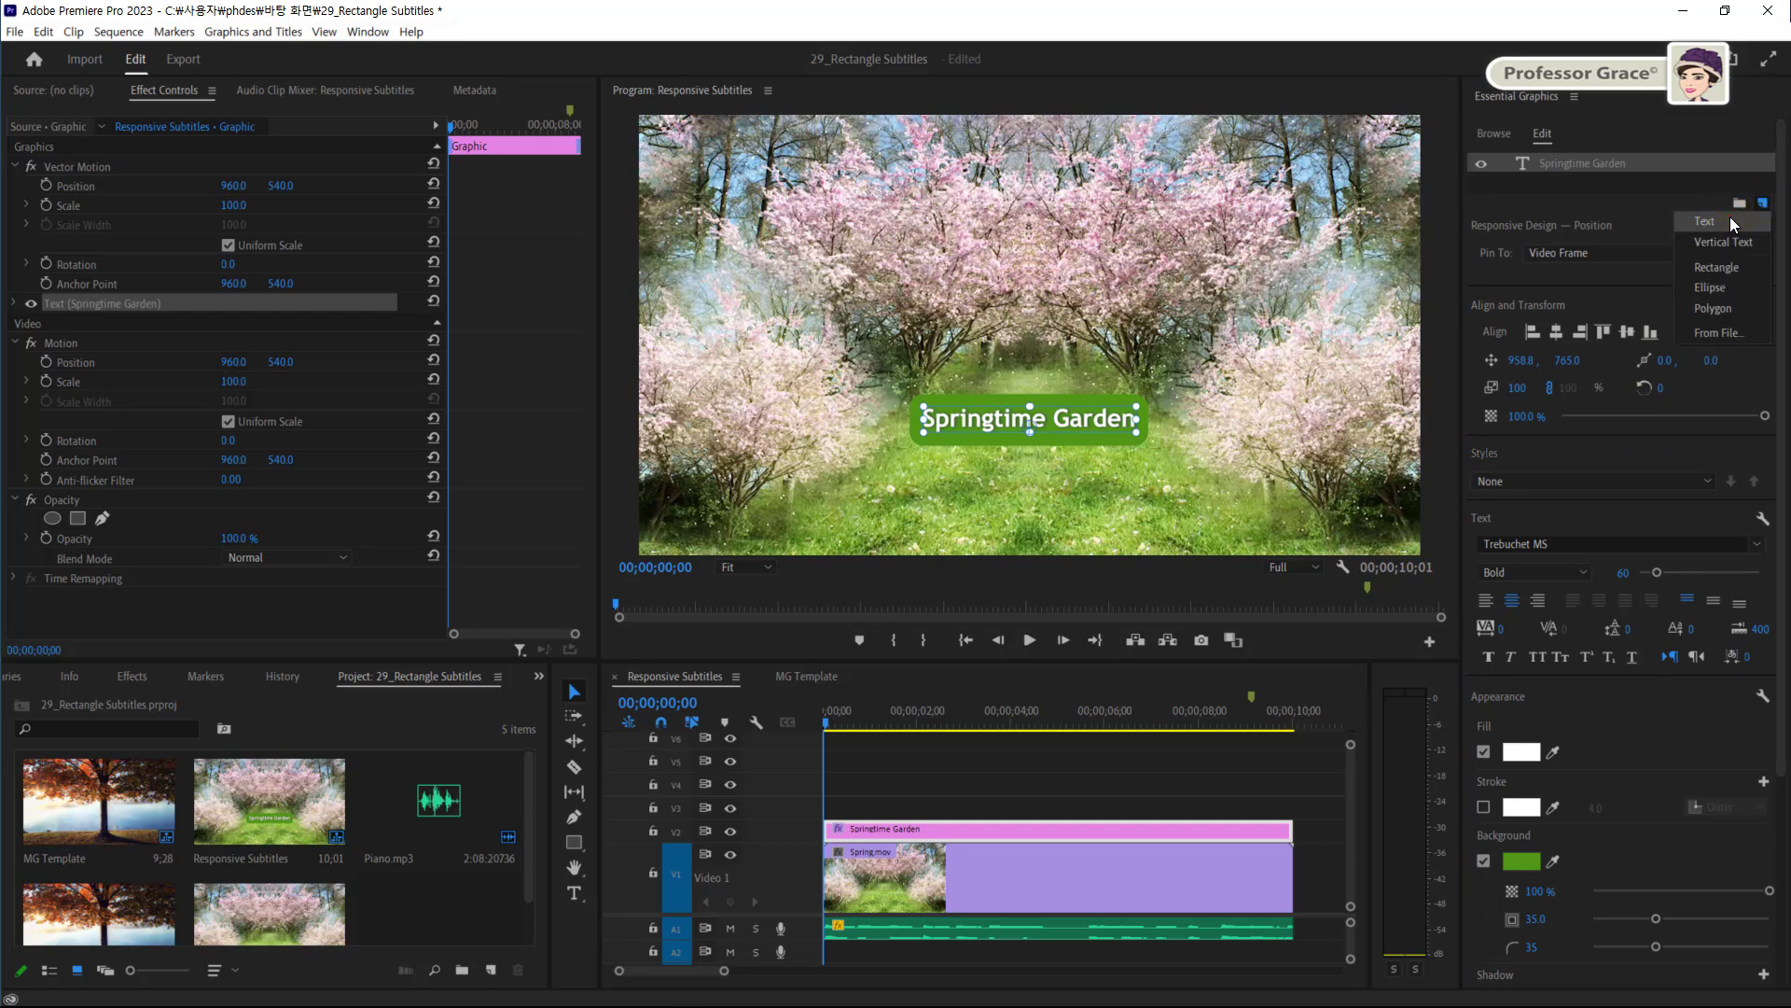
left_click(1730, 218)
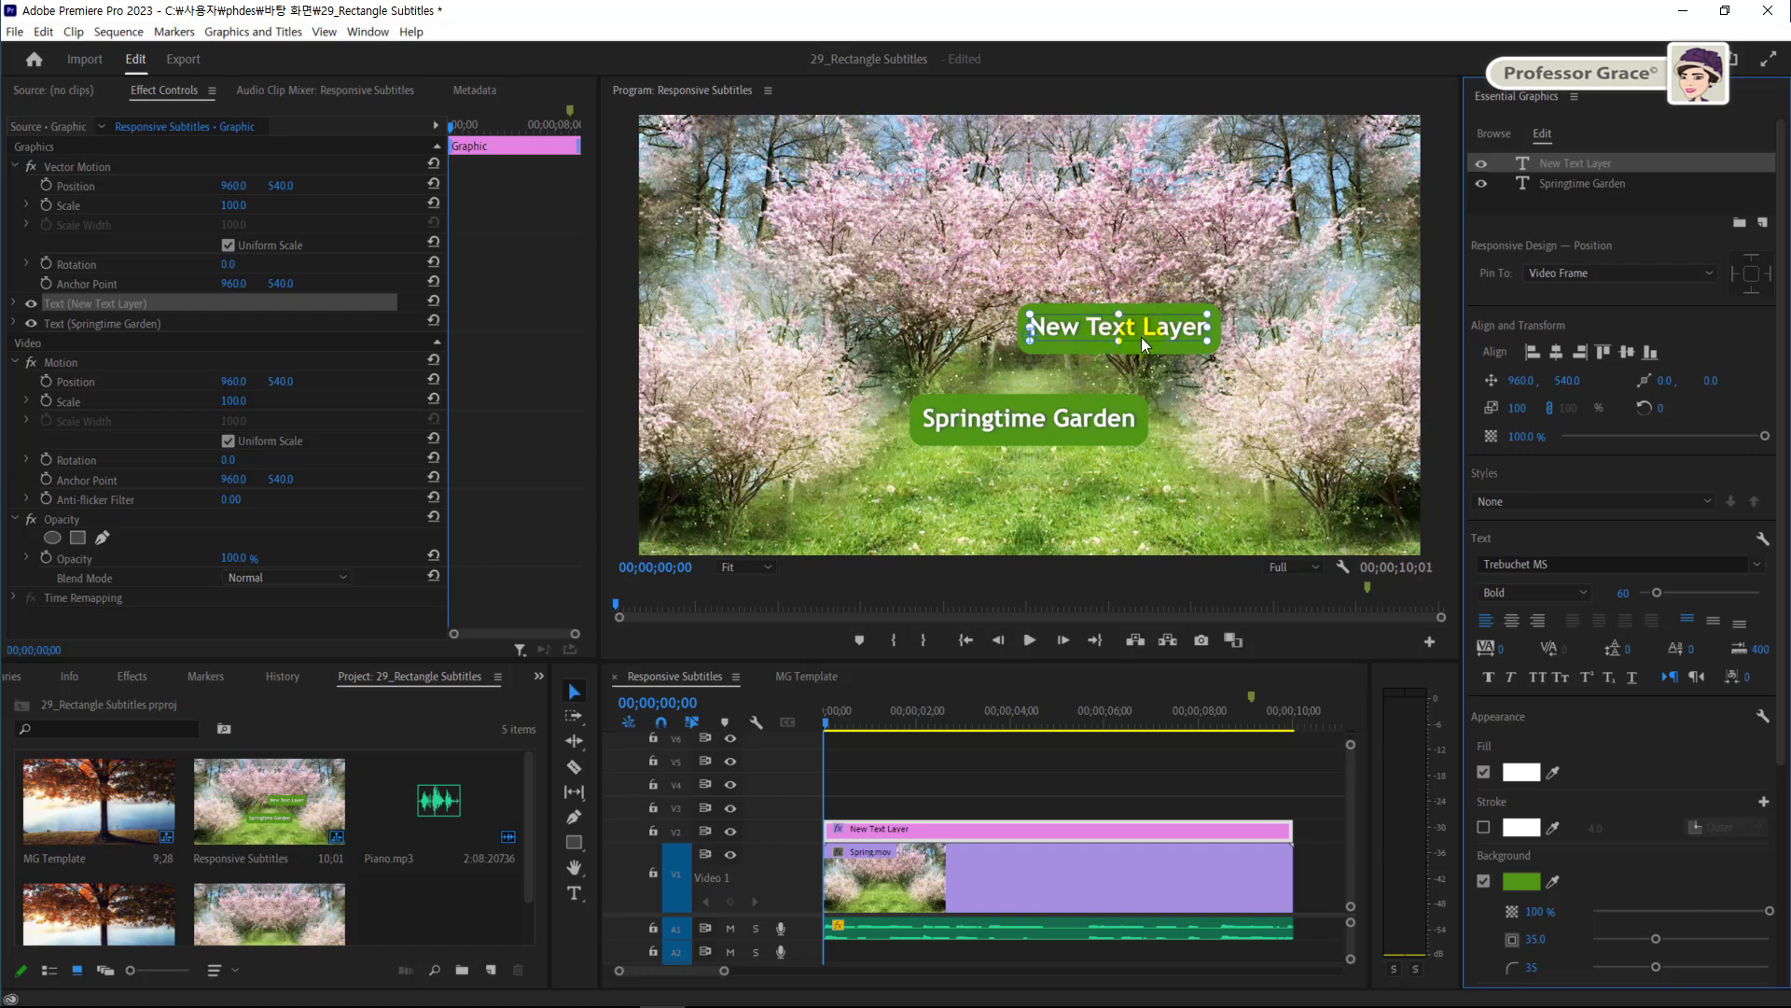
Replace the new text layer's placeholder text with "Cherry Blossoms"
scroll(1646, 762, "down", 5)
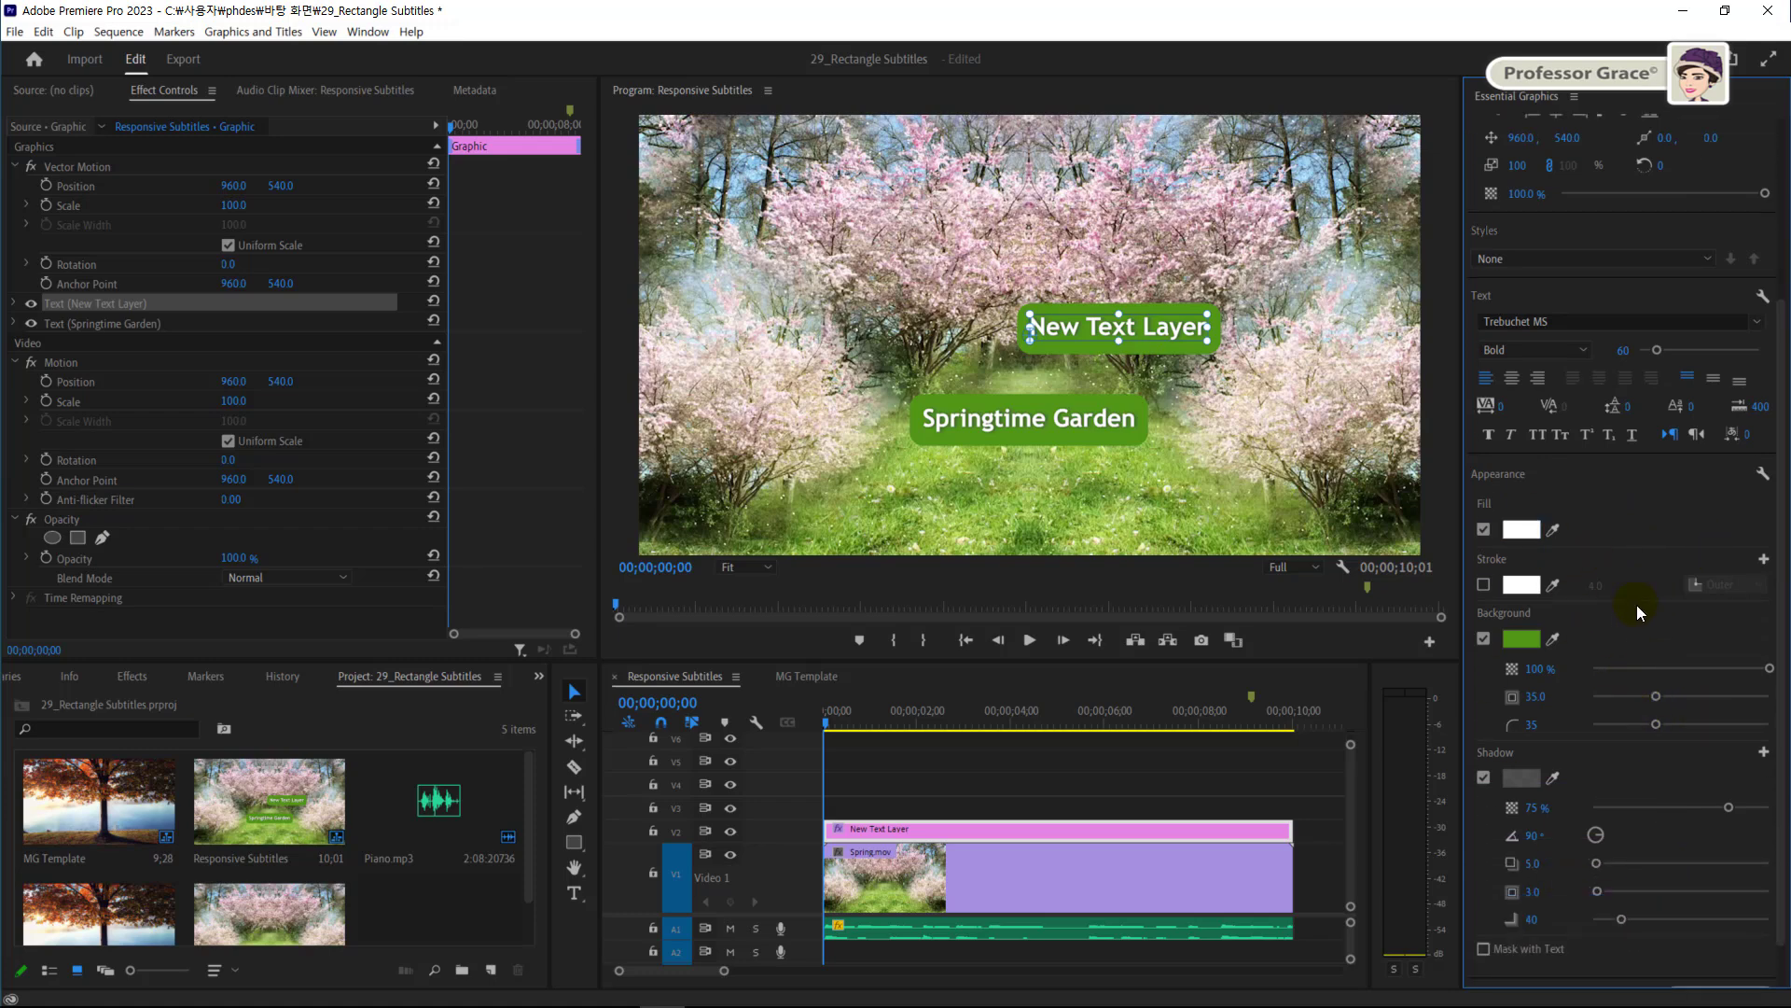
left_click(1159, 330)
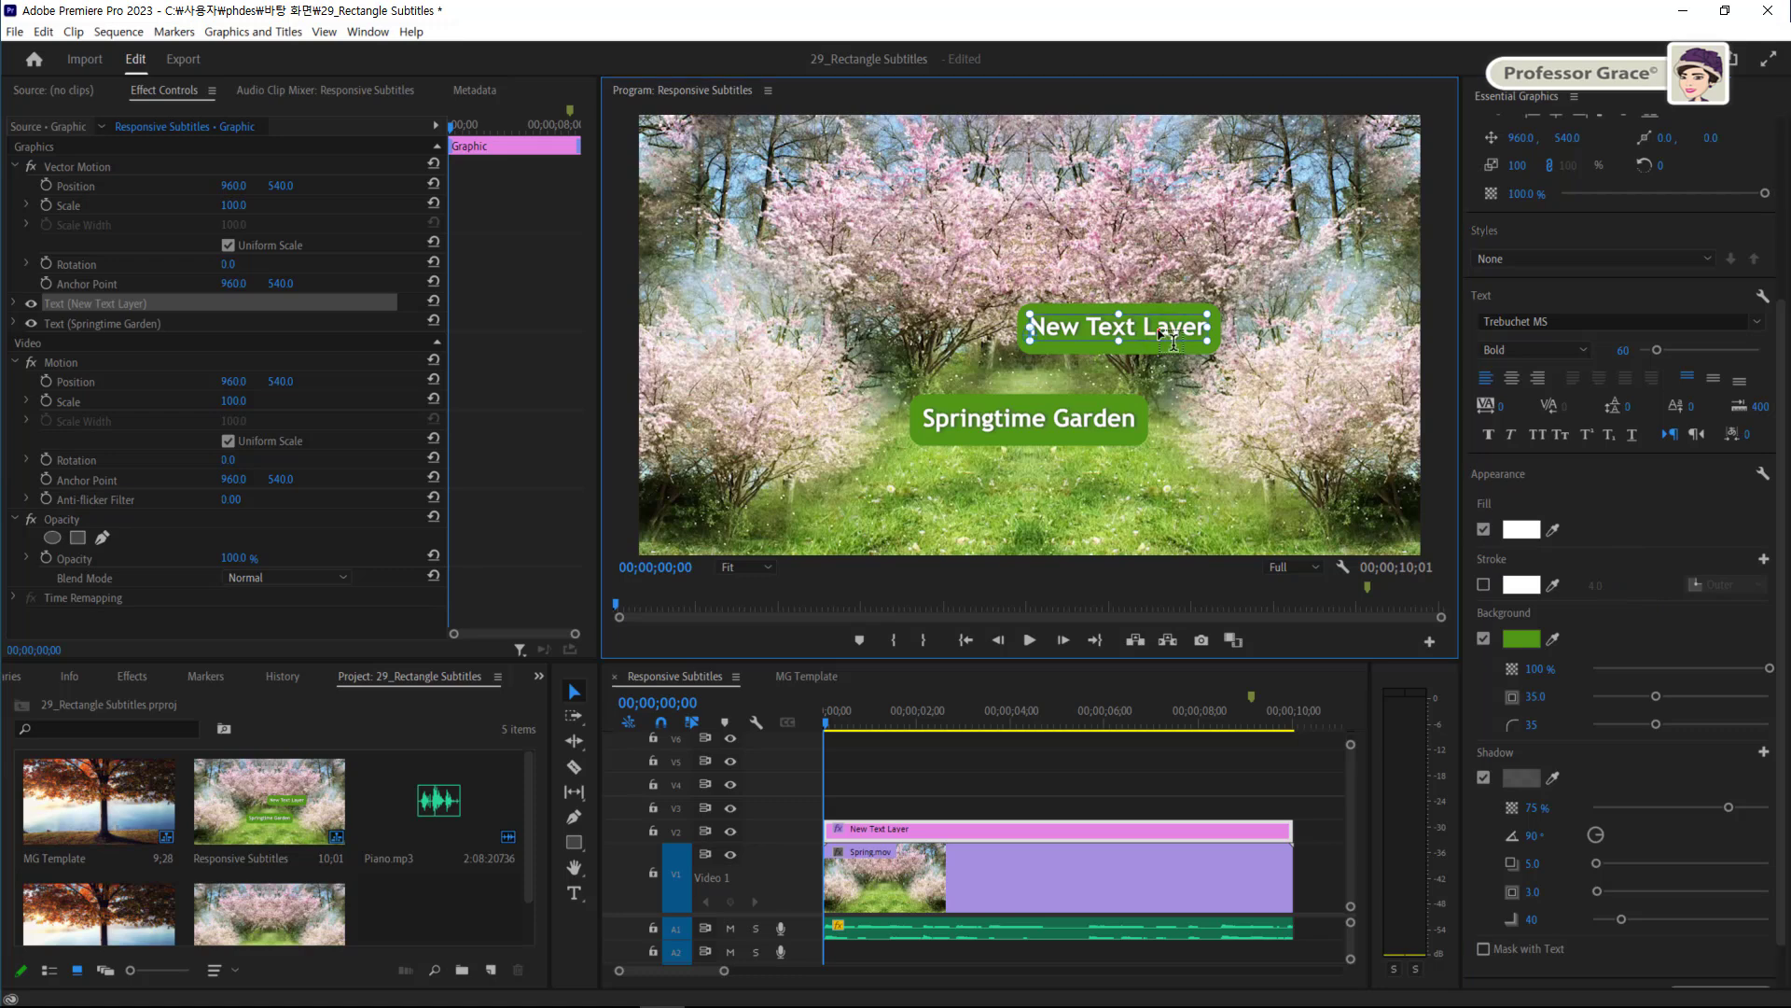
double_click(1159, 330)
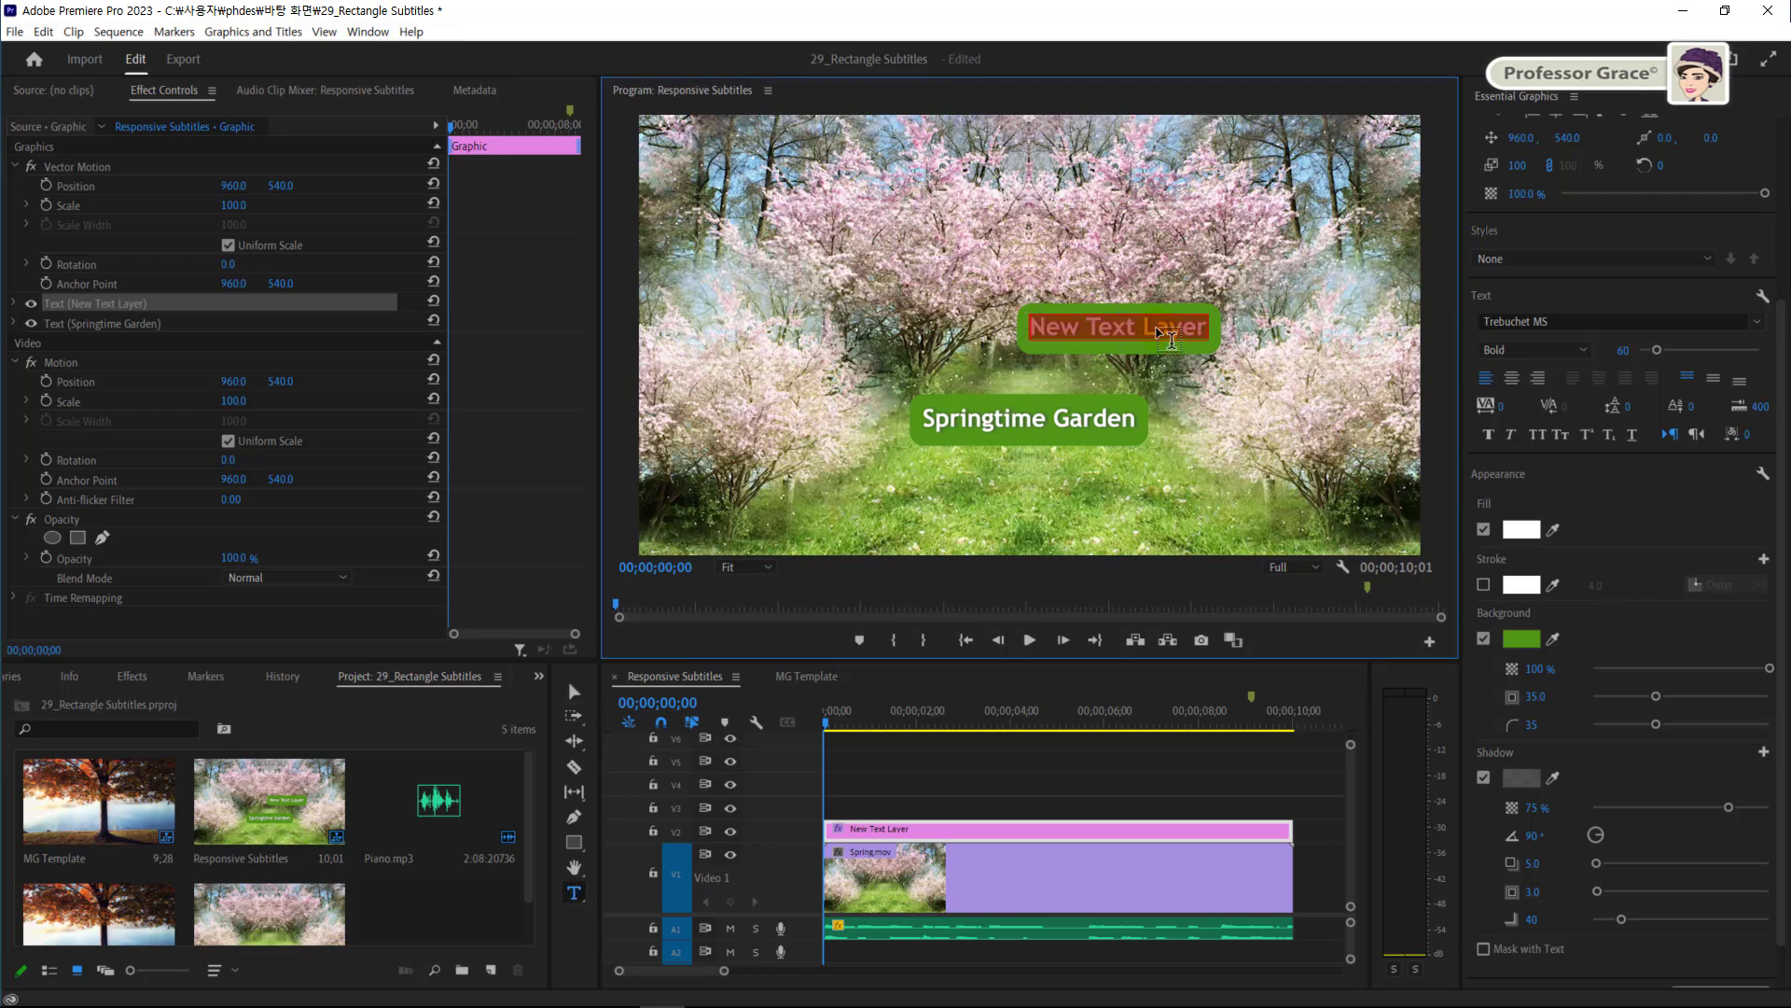
type("Che")
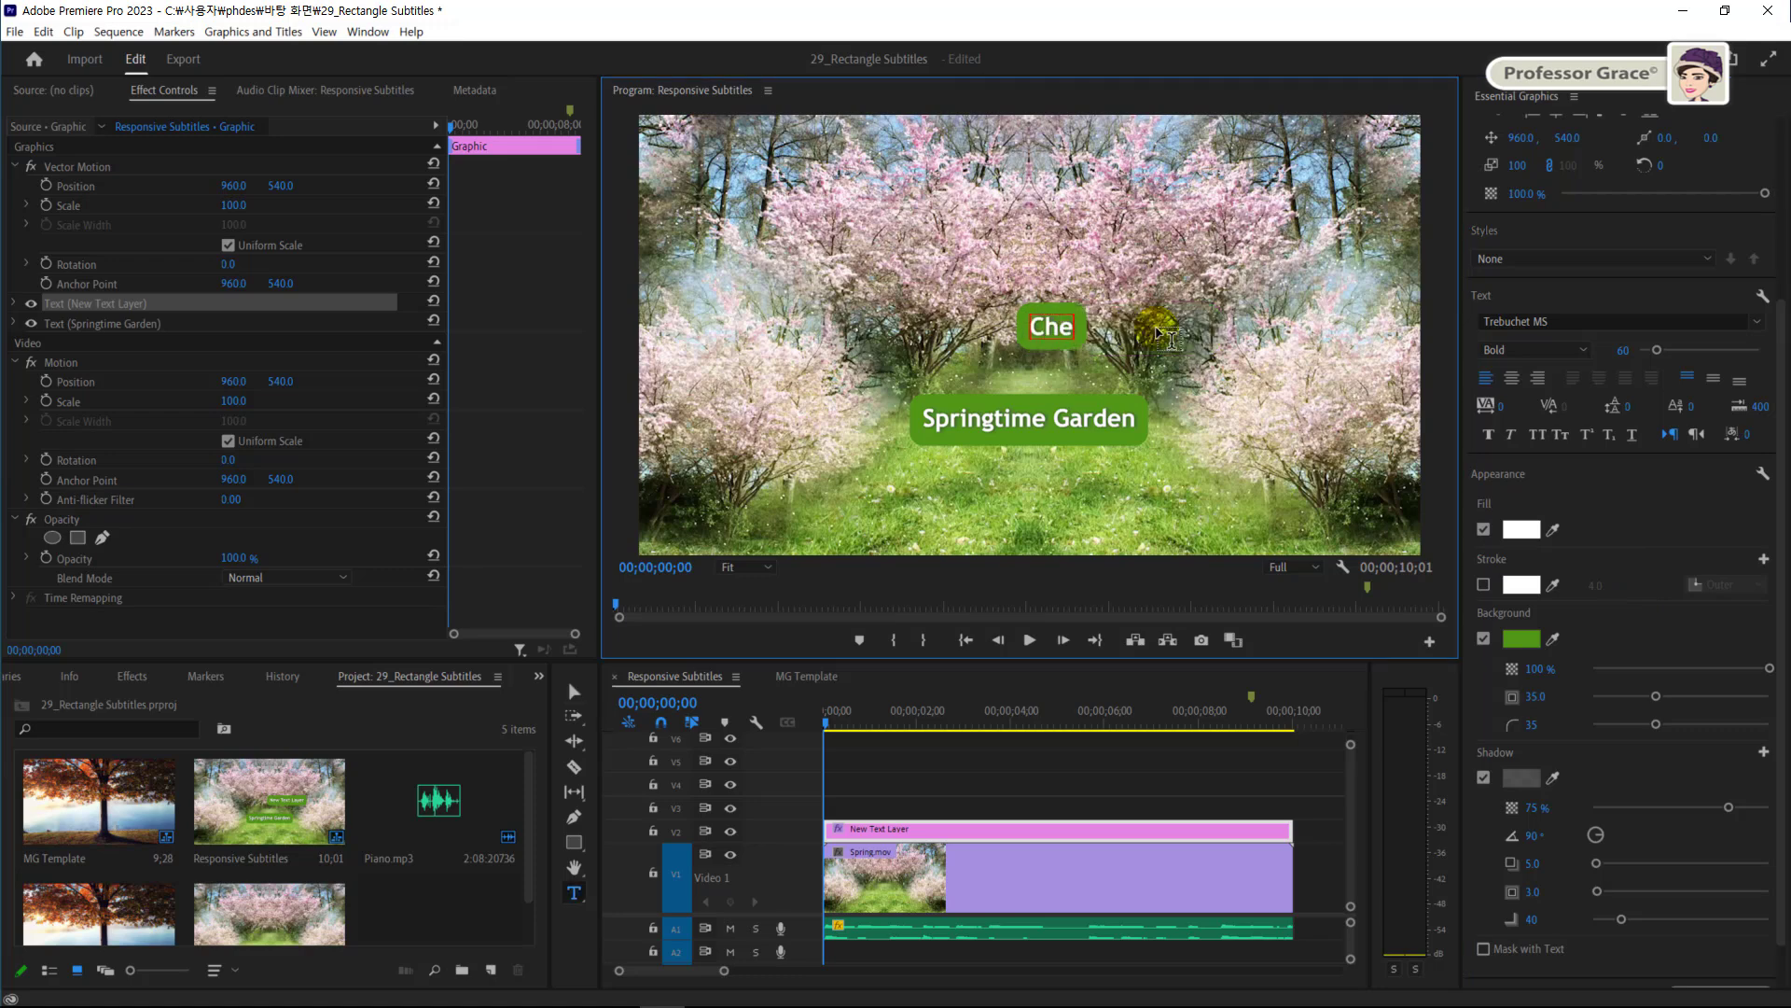
type("rry B")
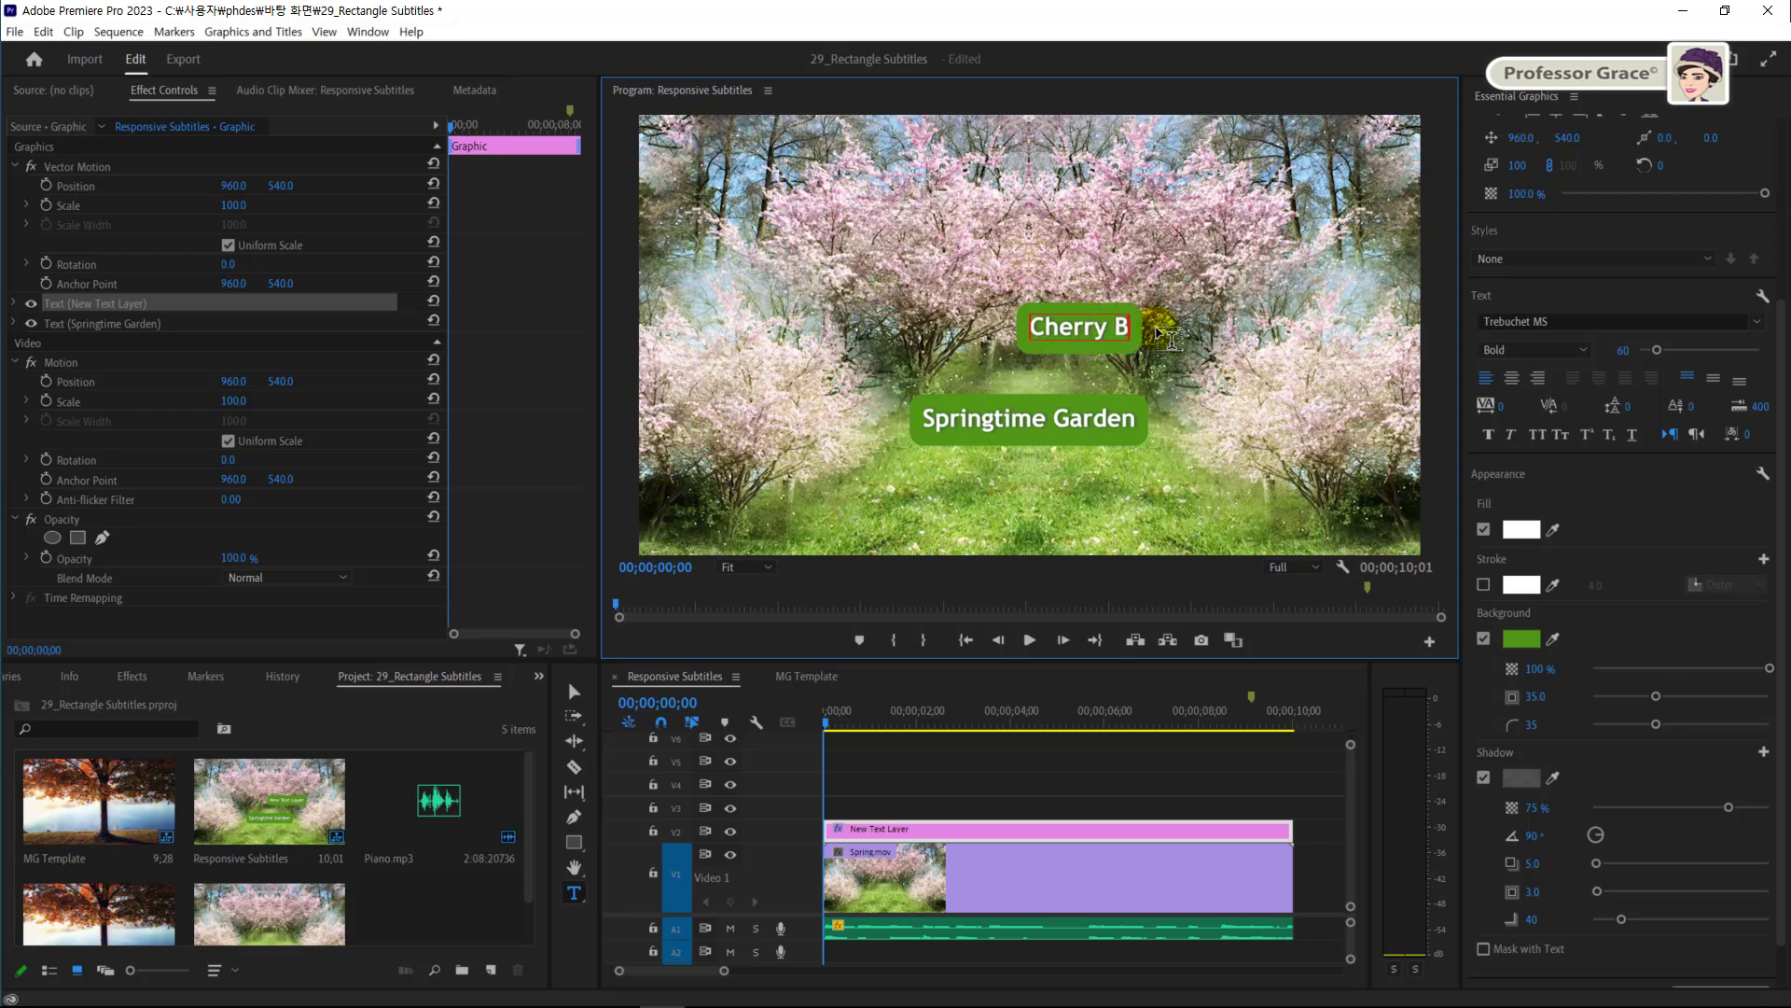
type("lossom")
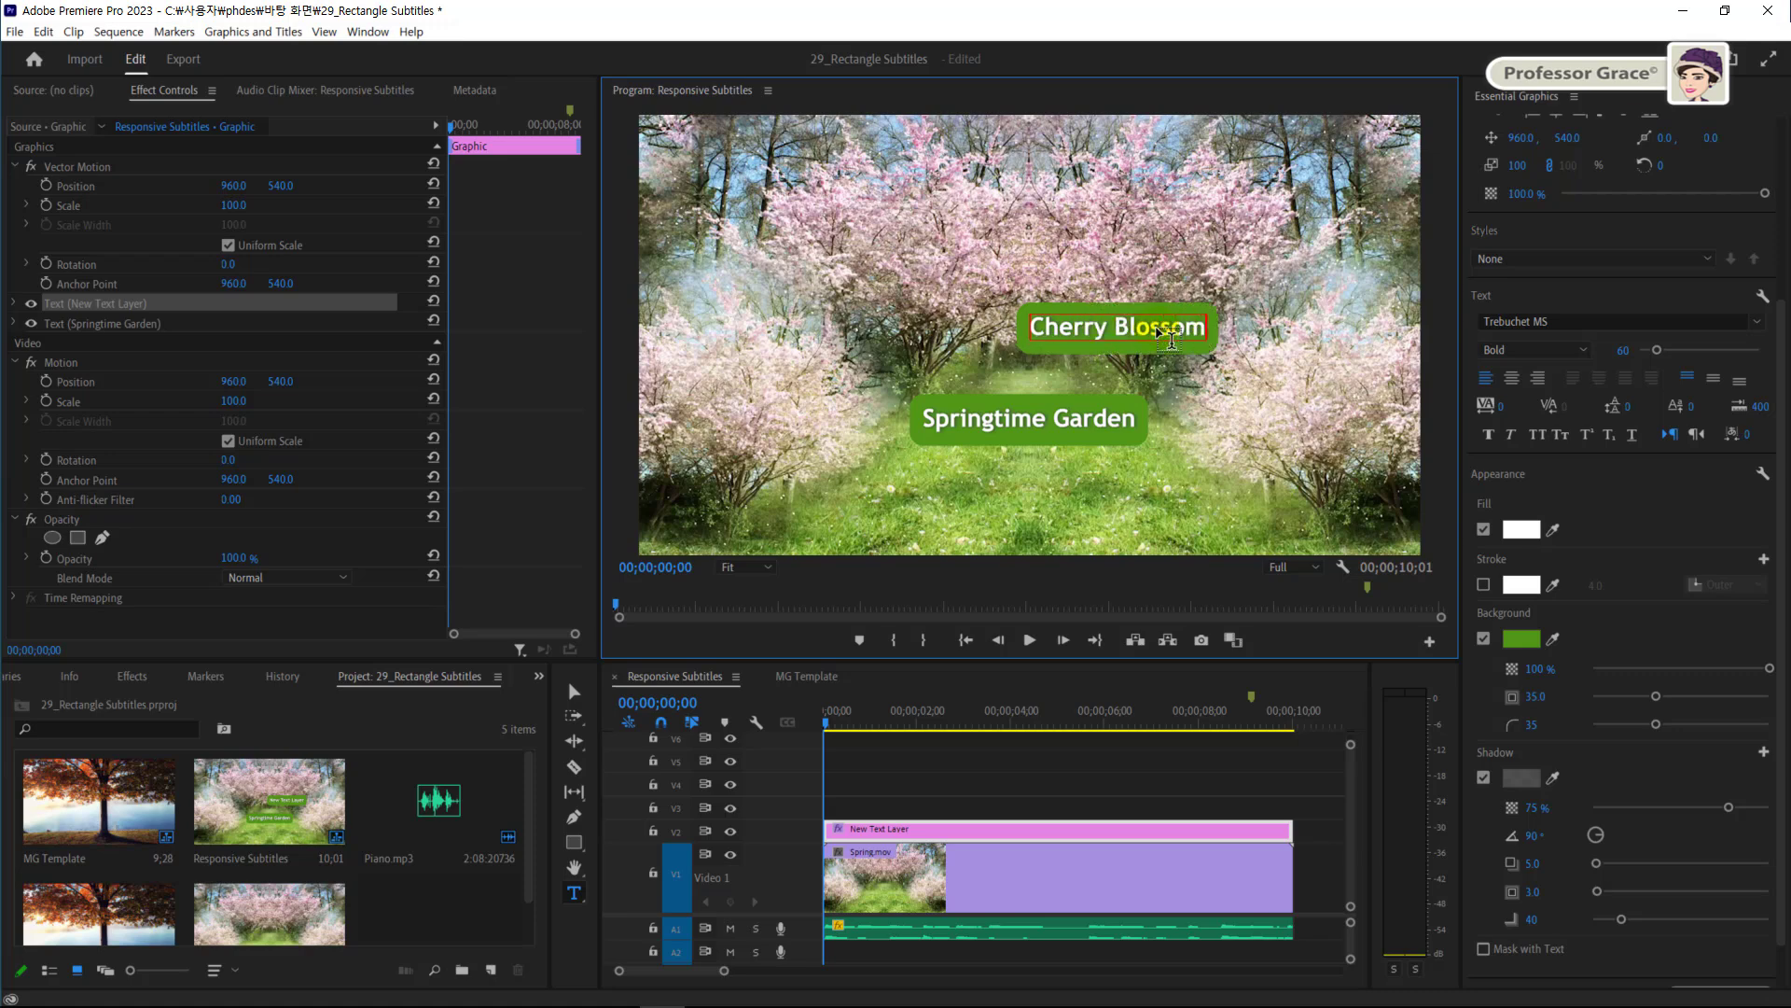
type("sv")
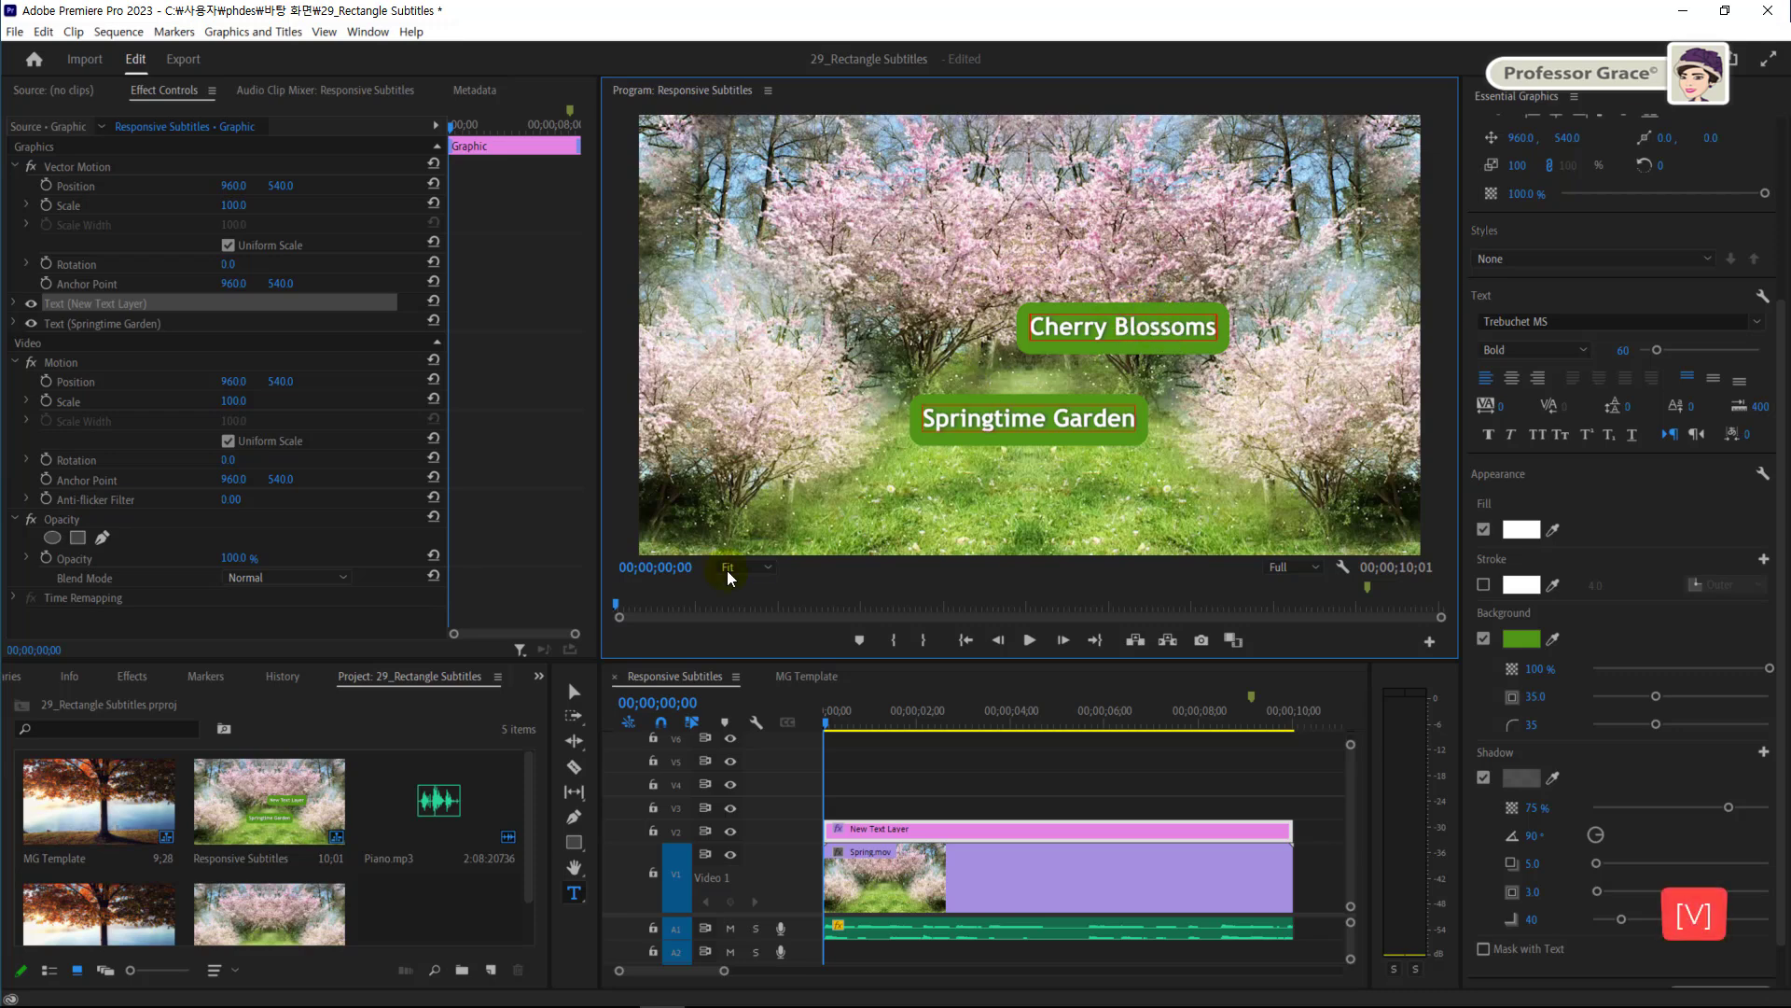
left_click(574, 692)
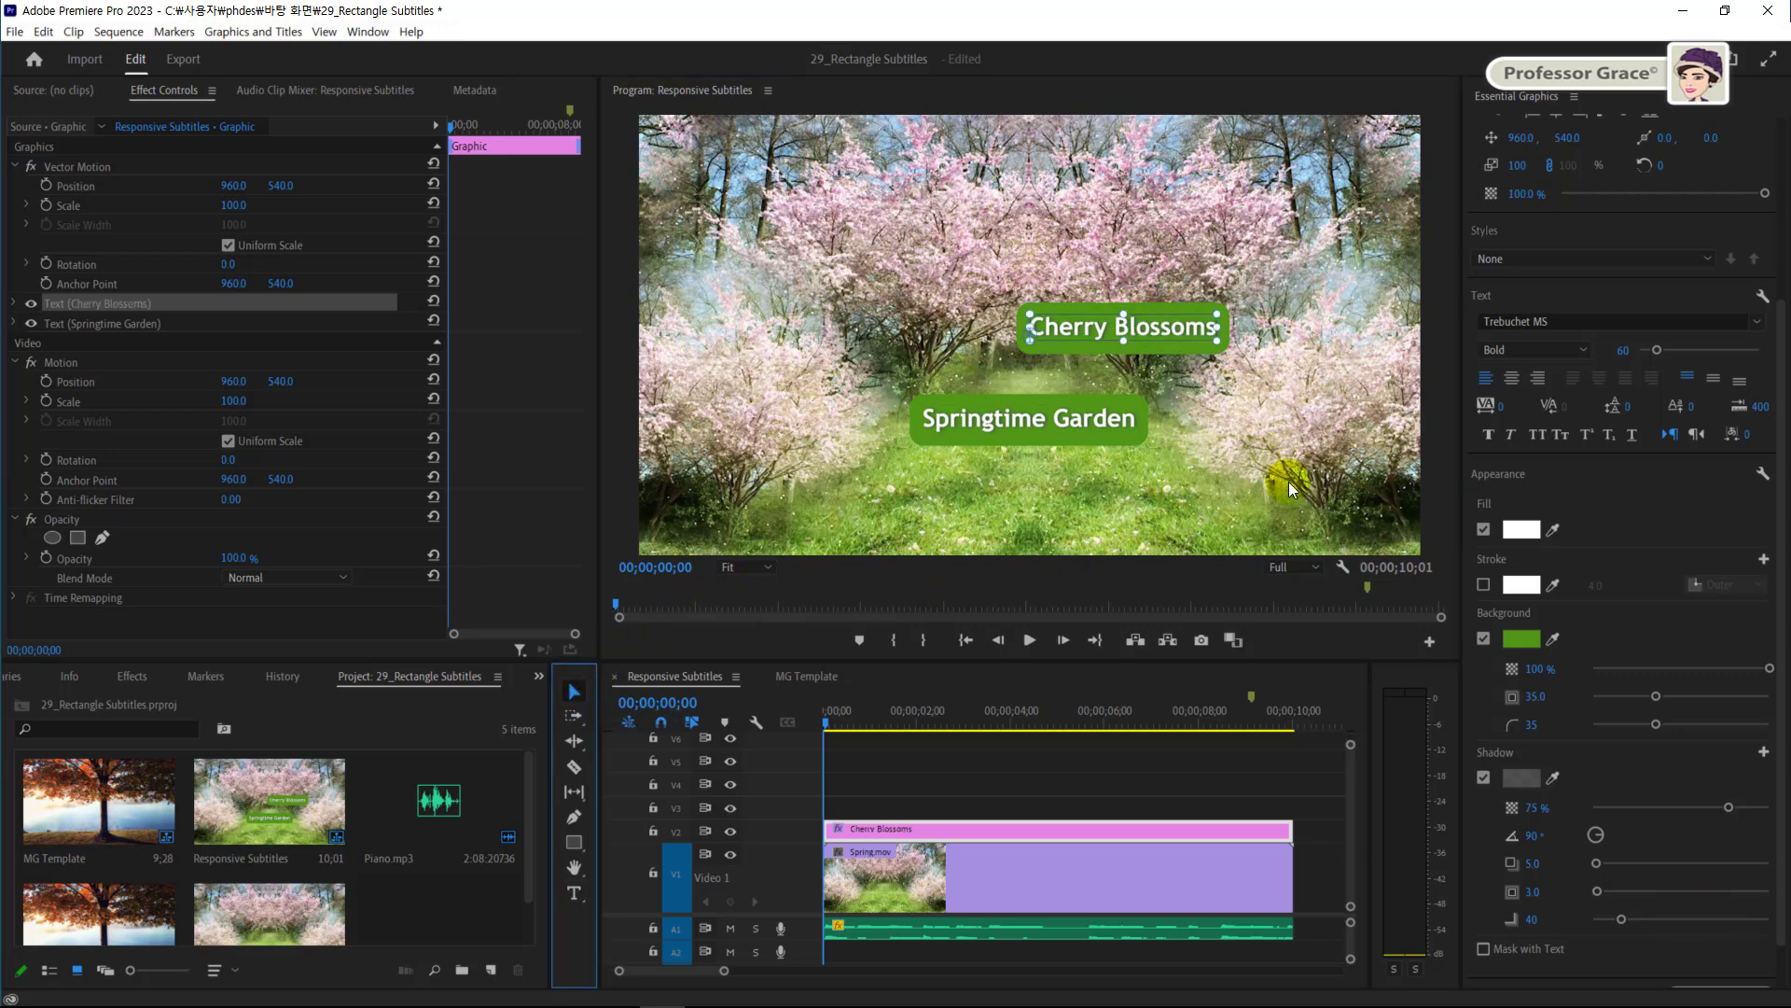
Set the Cherry Blossoms text to size 100 with centred alignment, and centre it horizontally in the frame
left_click(1624, 350)
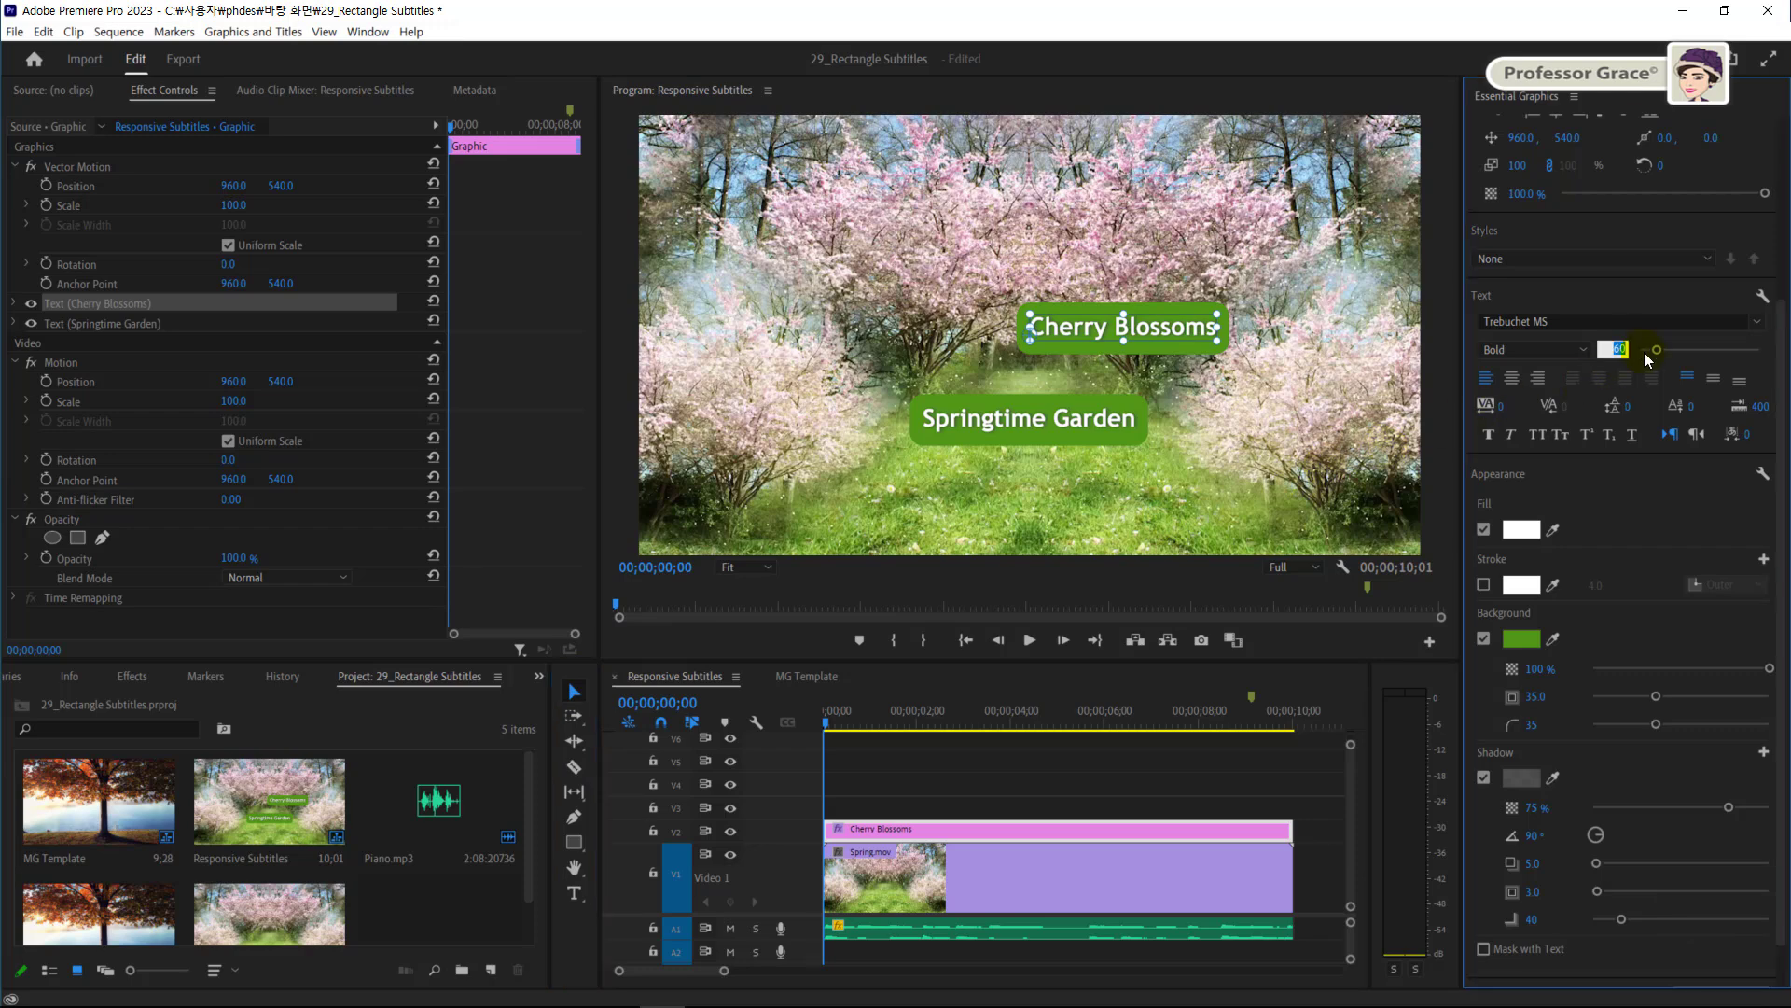
type("100")
key("Return")
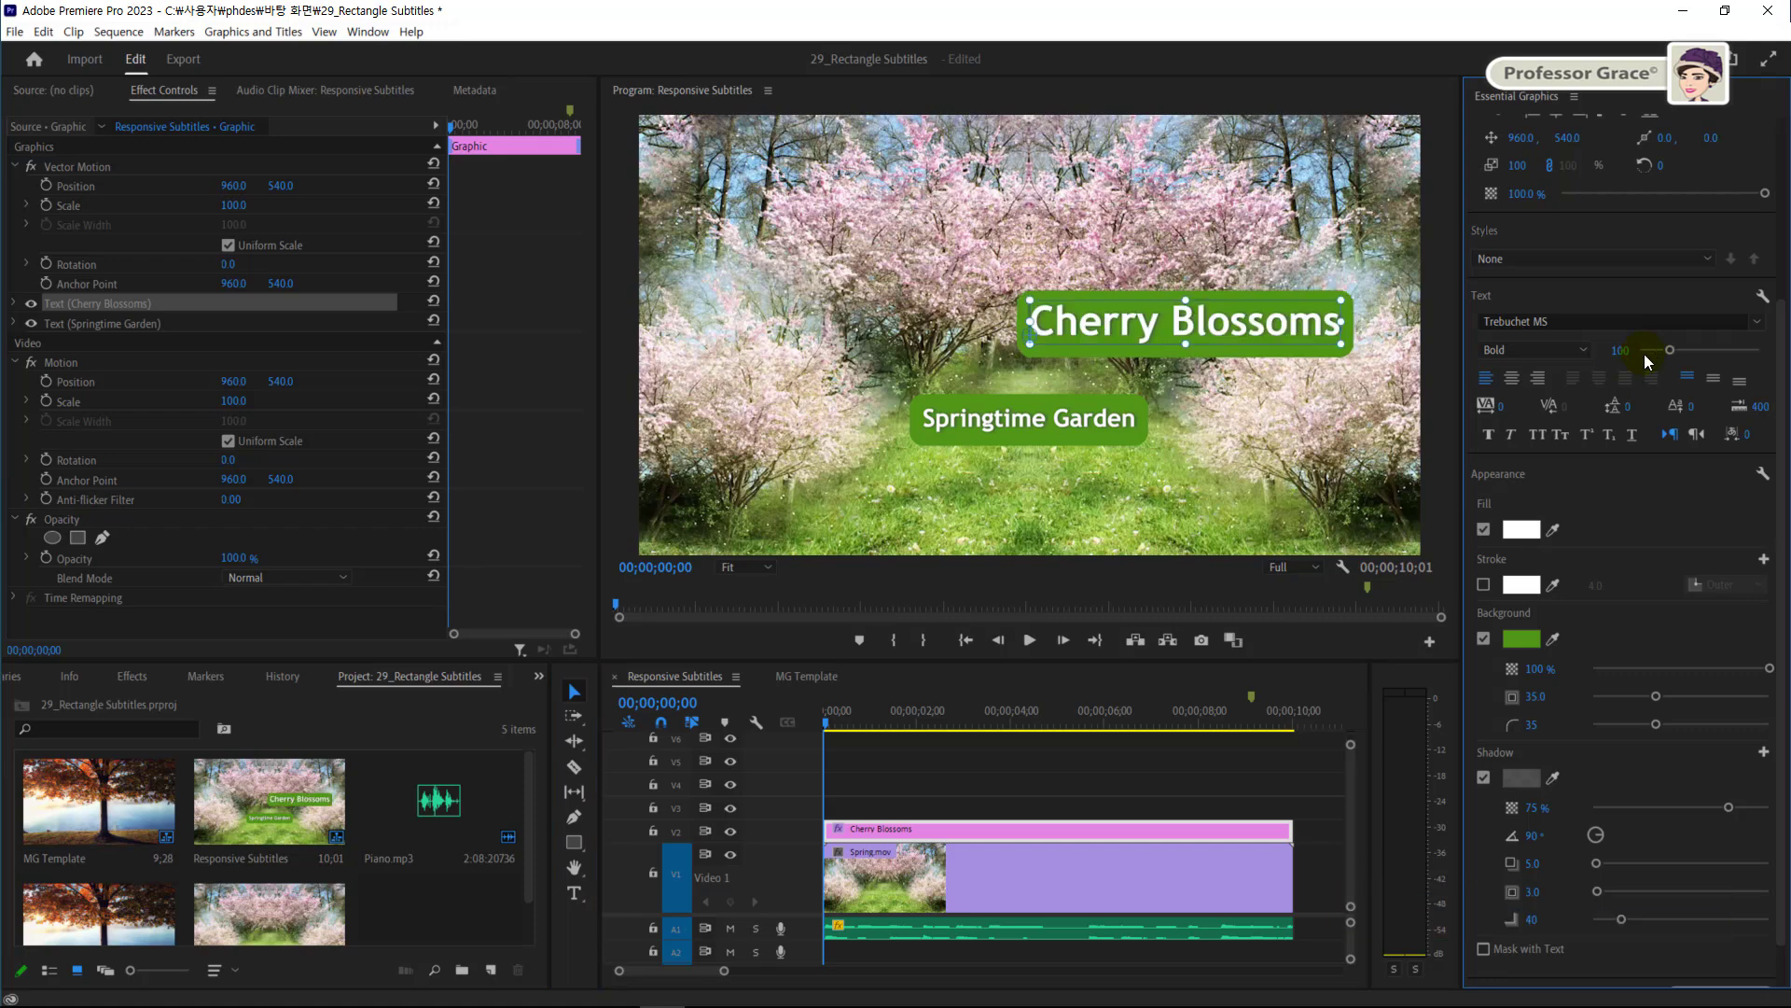
left_click(1516, 384)
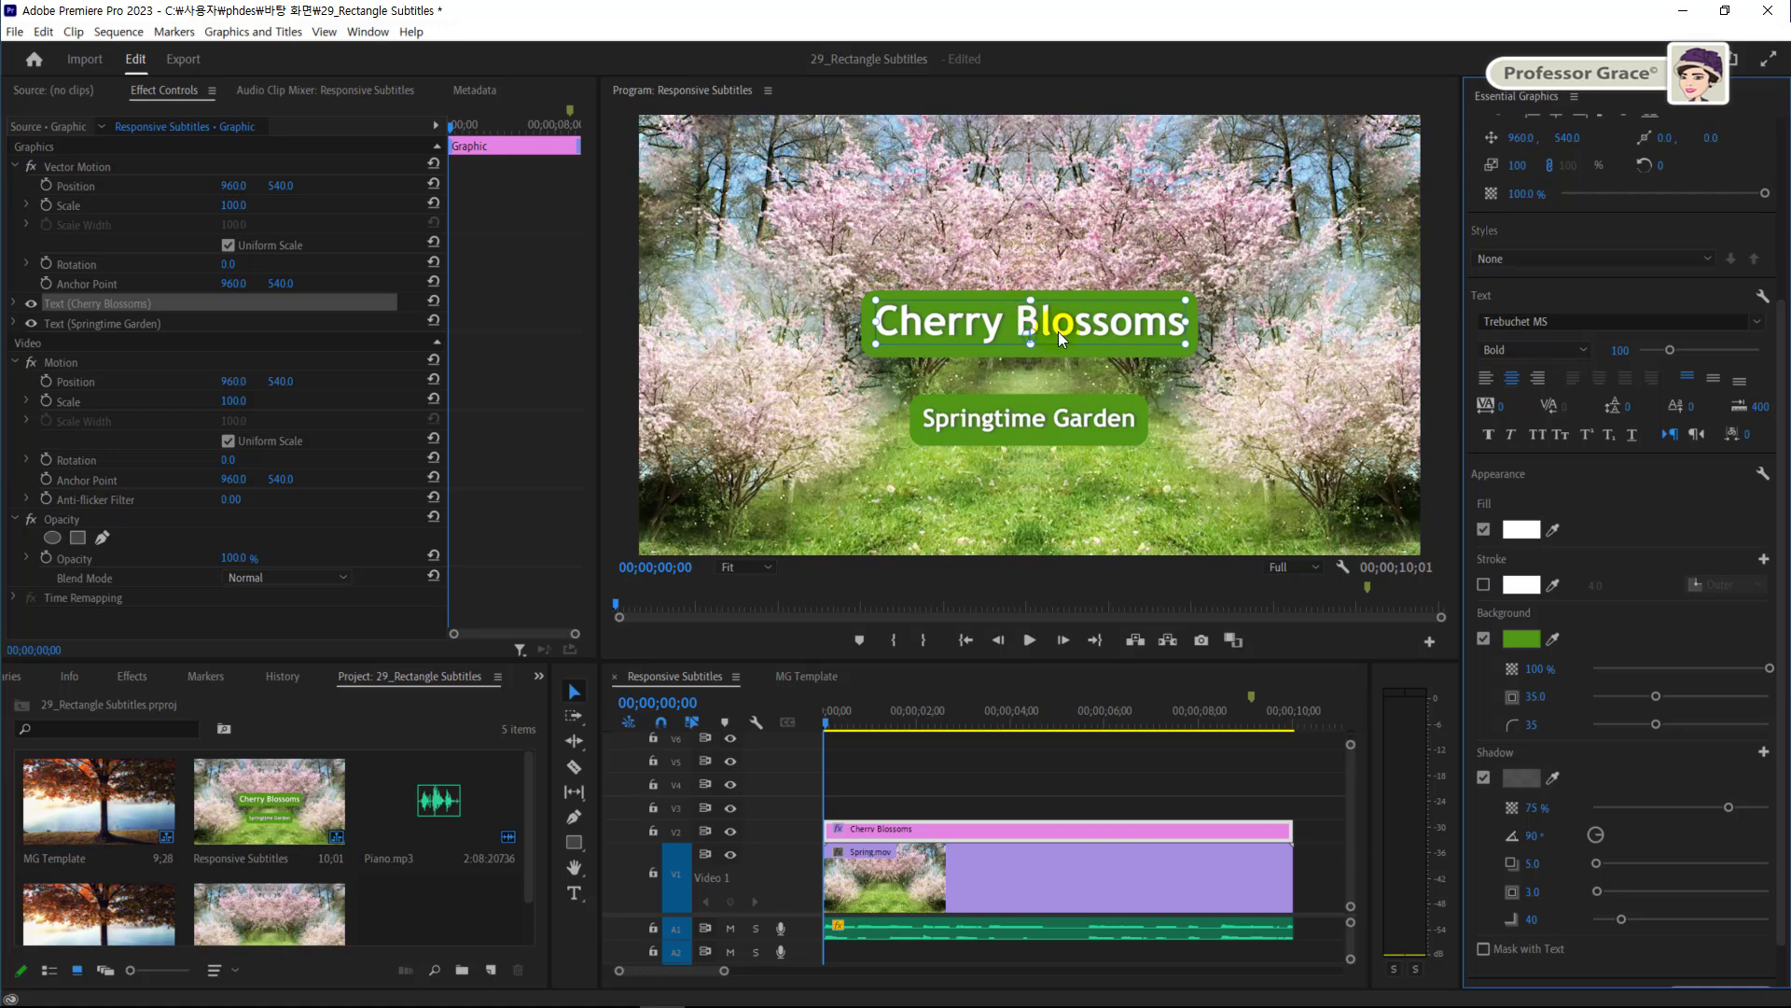
scroll(1556, 309, "up", 2)
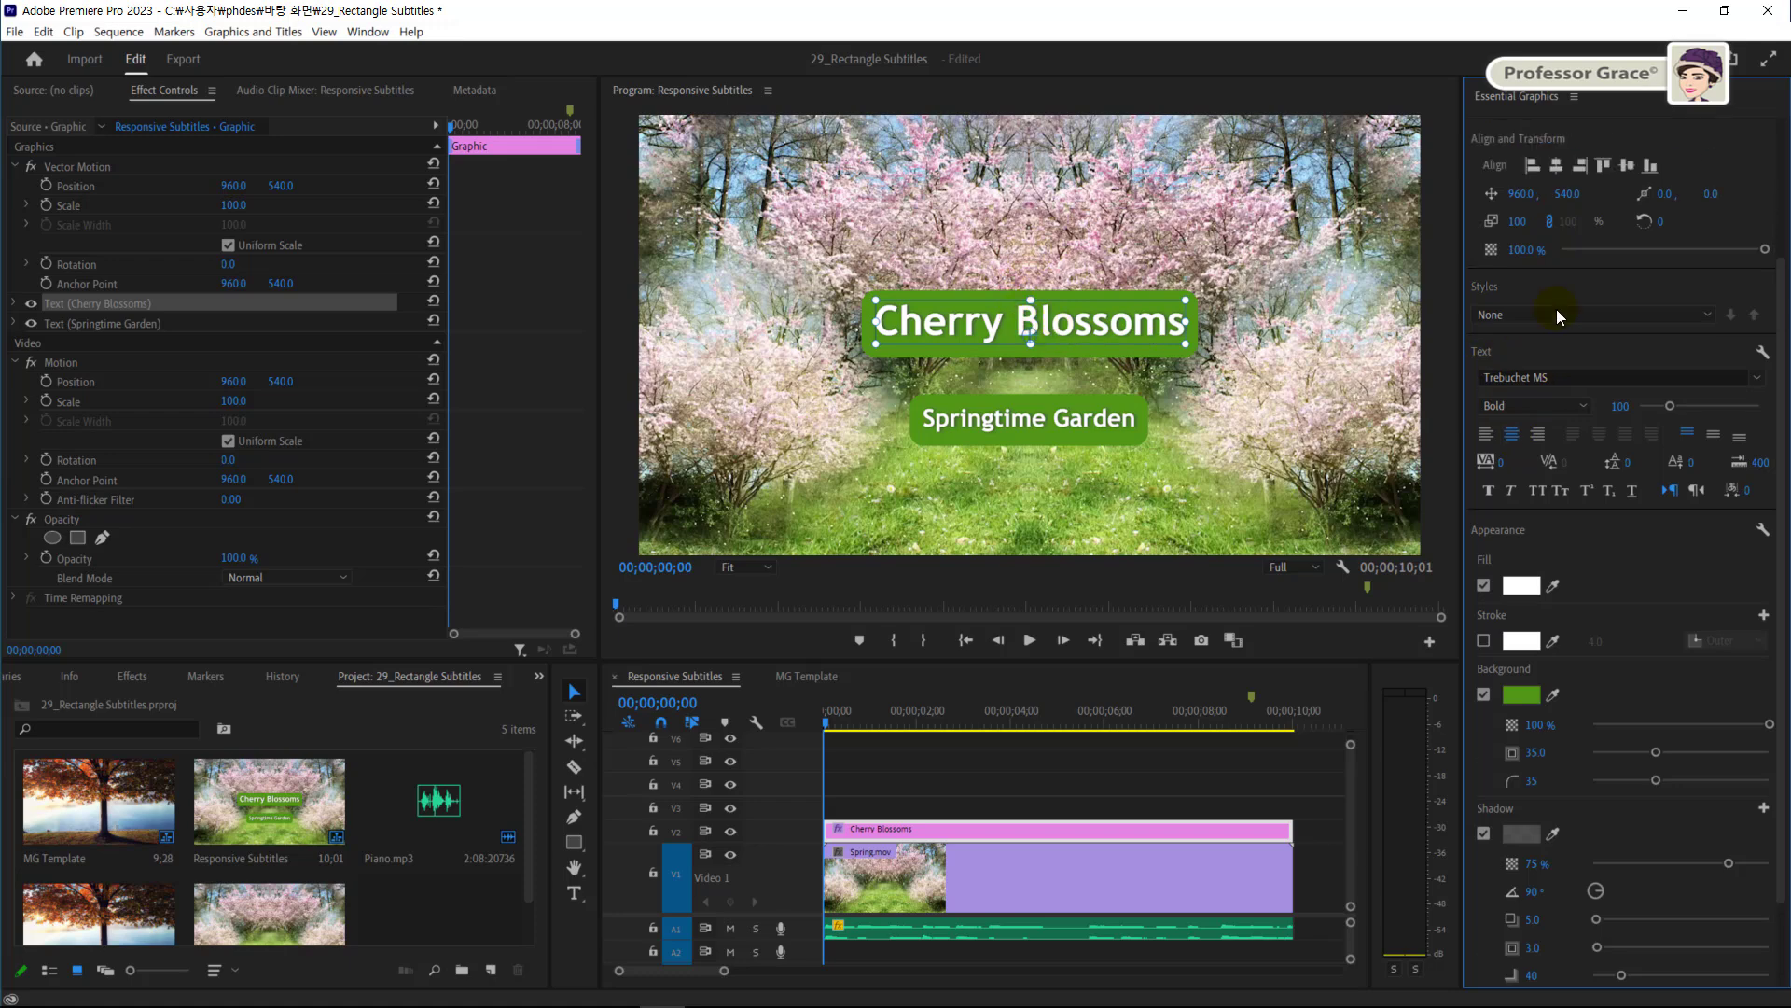
left_click(1554, 167)
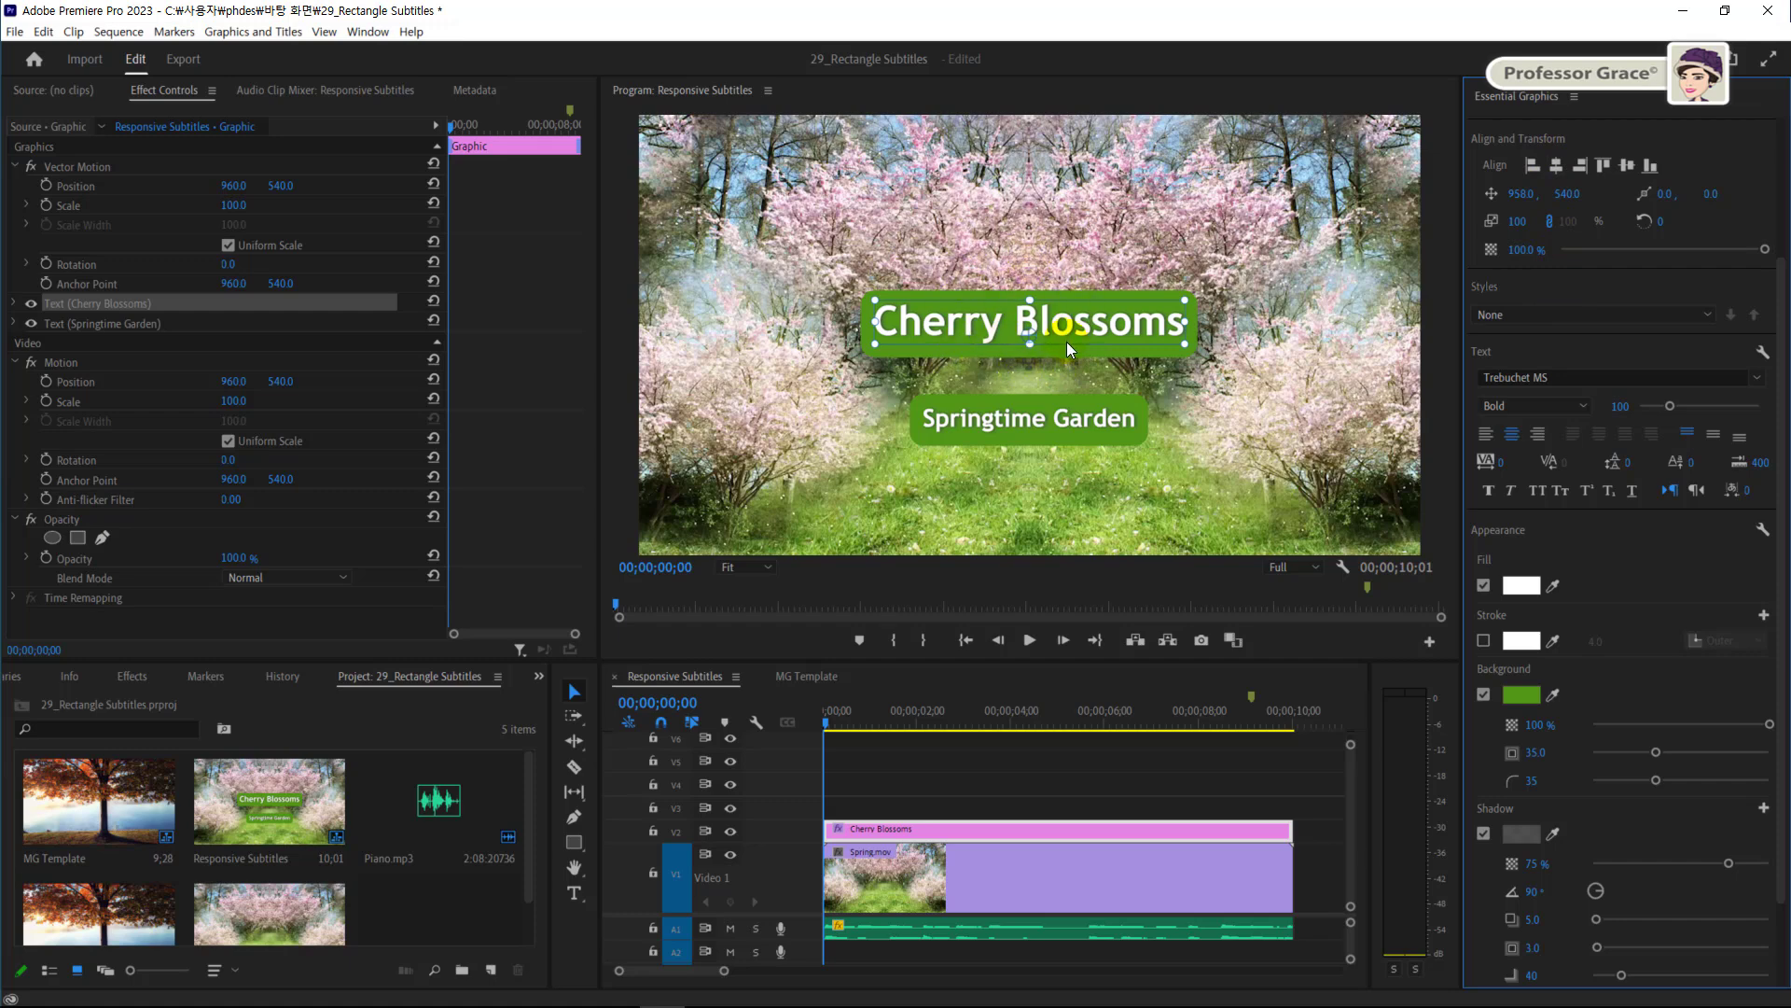
Set the Cherry Blossoms text's tracking to 100 and disable its green background
left_click(1499, 466)
type("100")
key("Return")
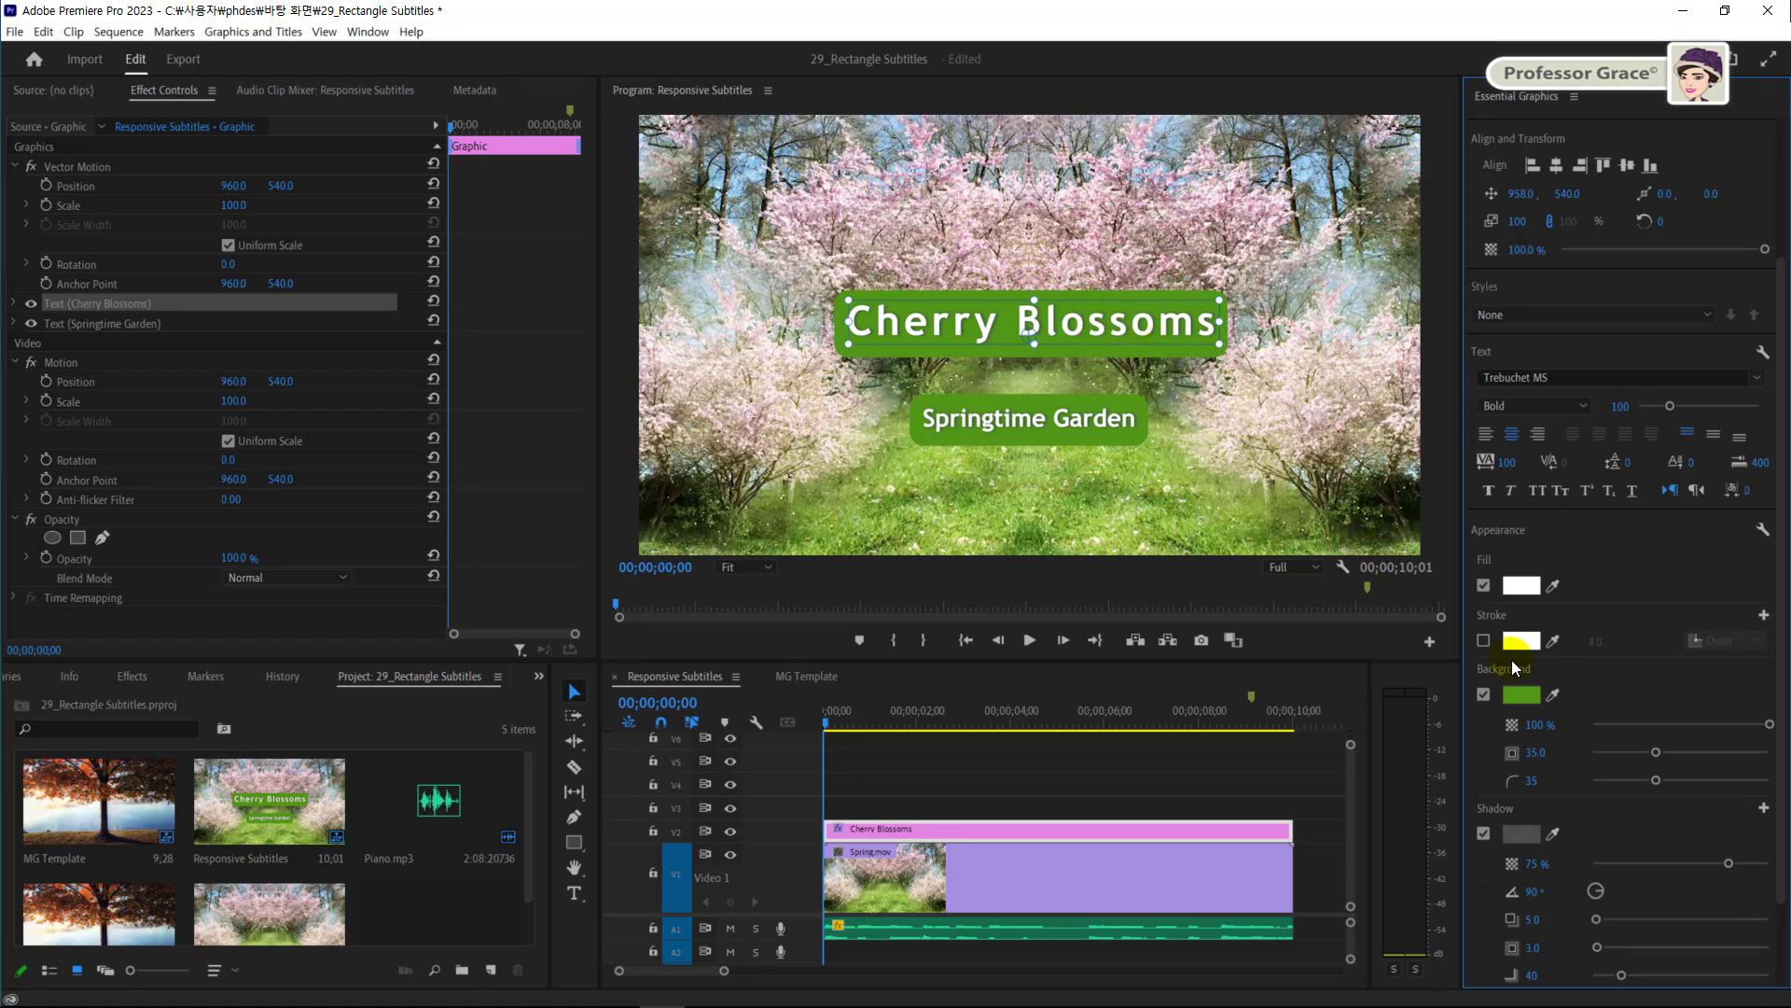
scroll(1512, 669, "down", 1)
left_click(1483, 676)
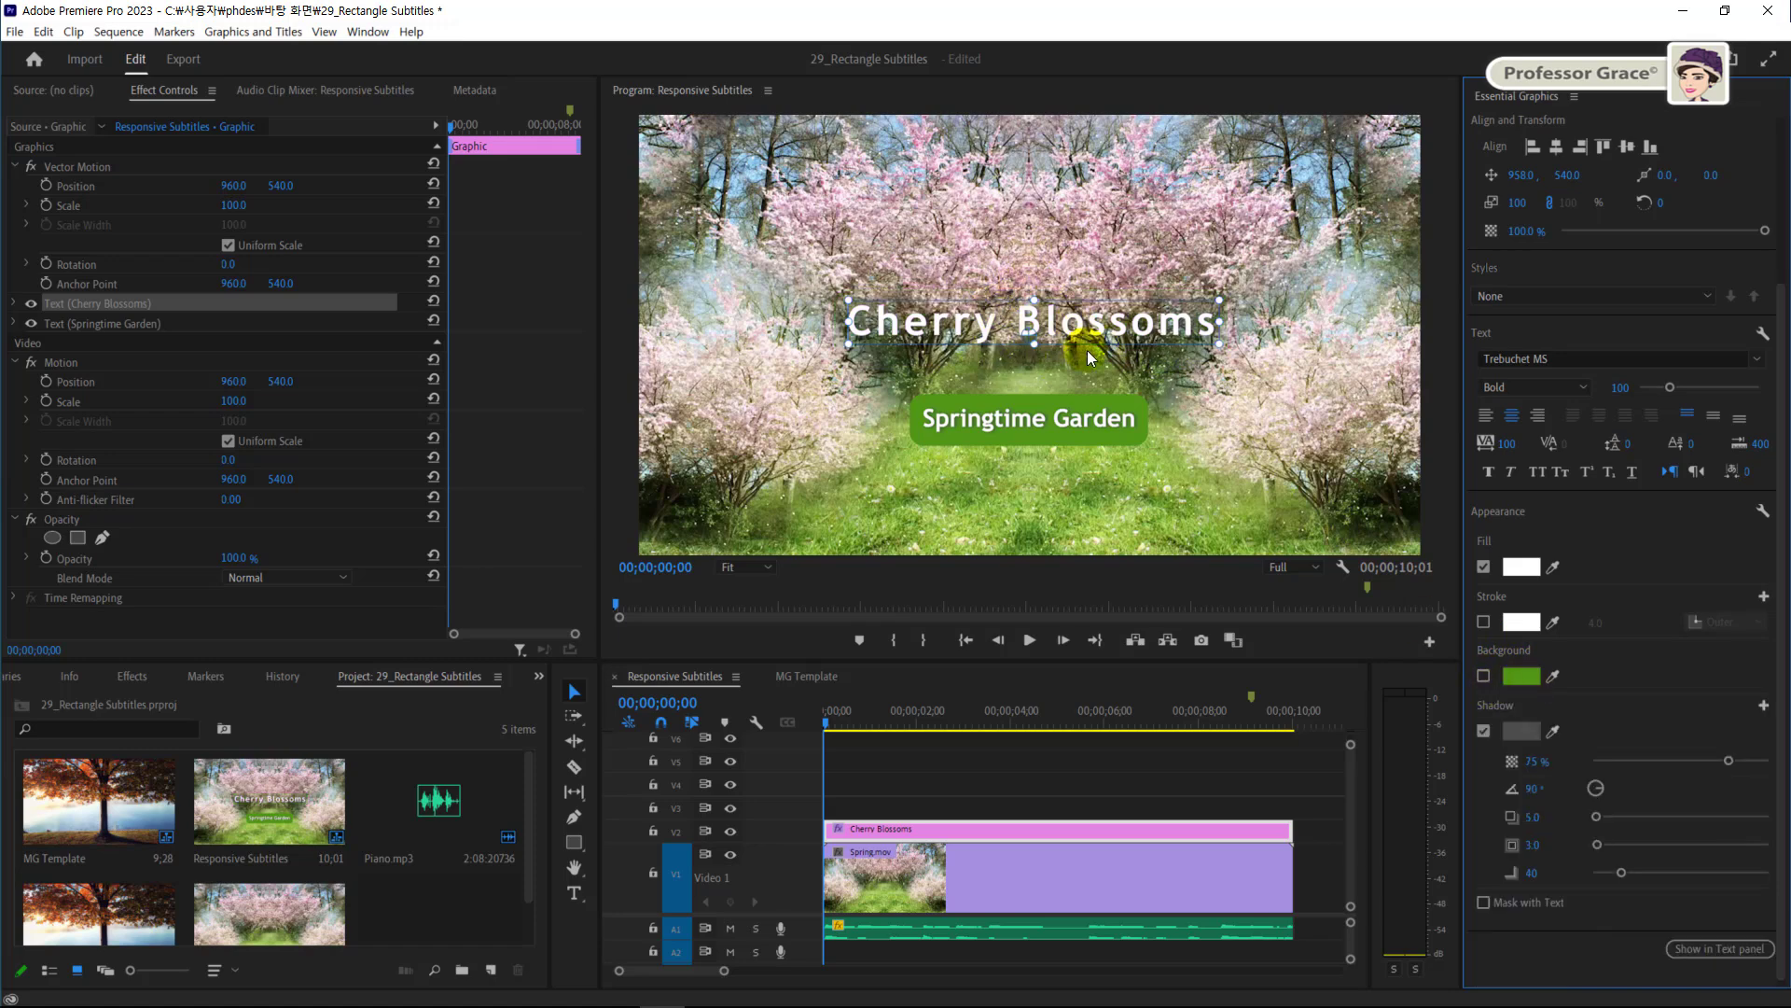
Change the Cherry Blossoms text's fill colour to pink with hex code F171D1
left_click(1521, 567)
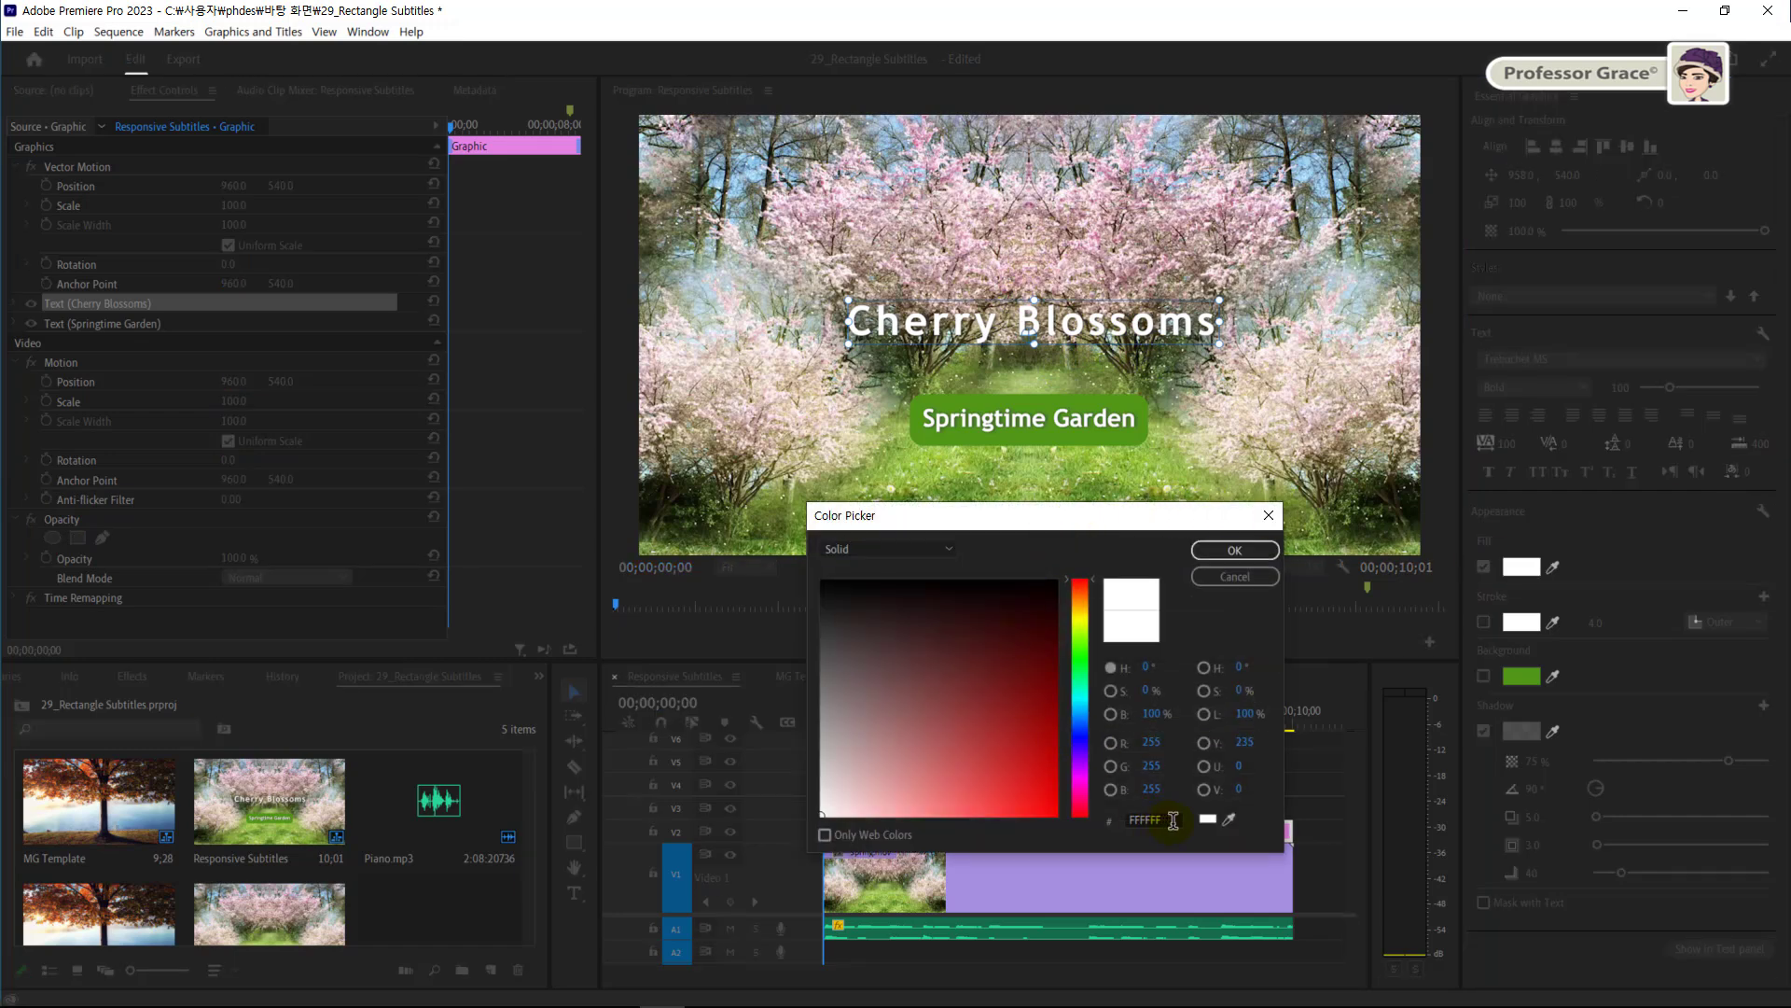
left_click(1170, 820)
type("F")
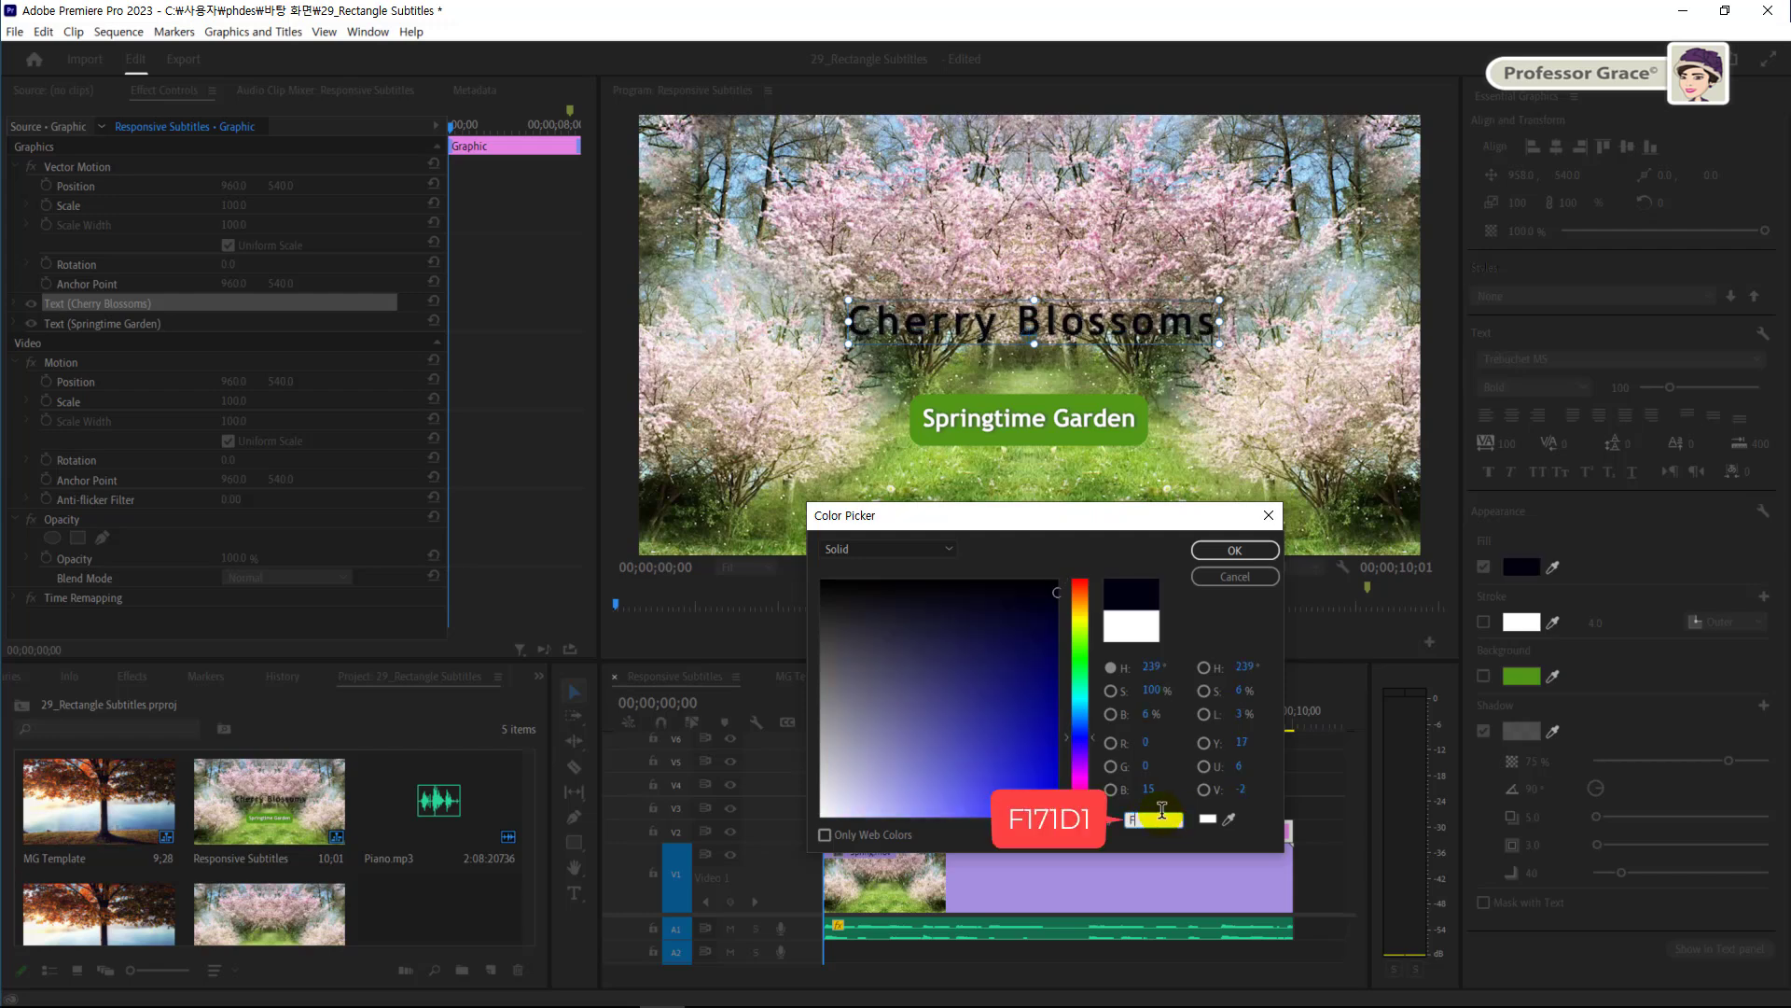
type("17")
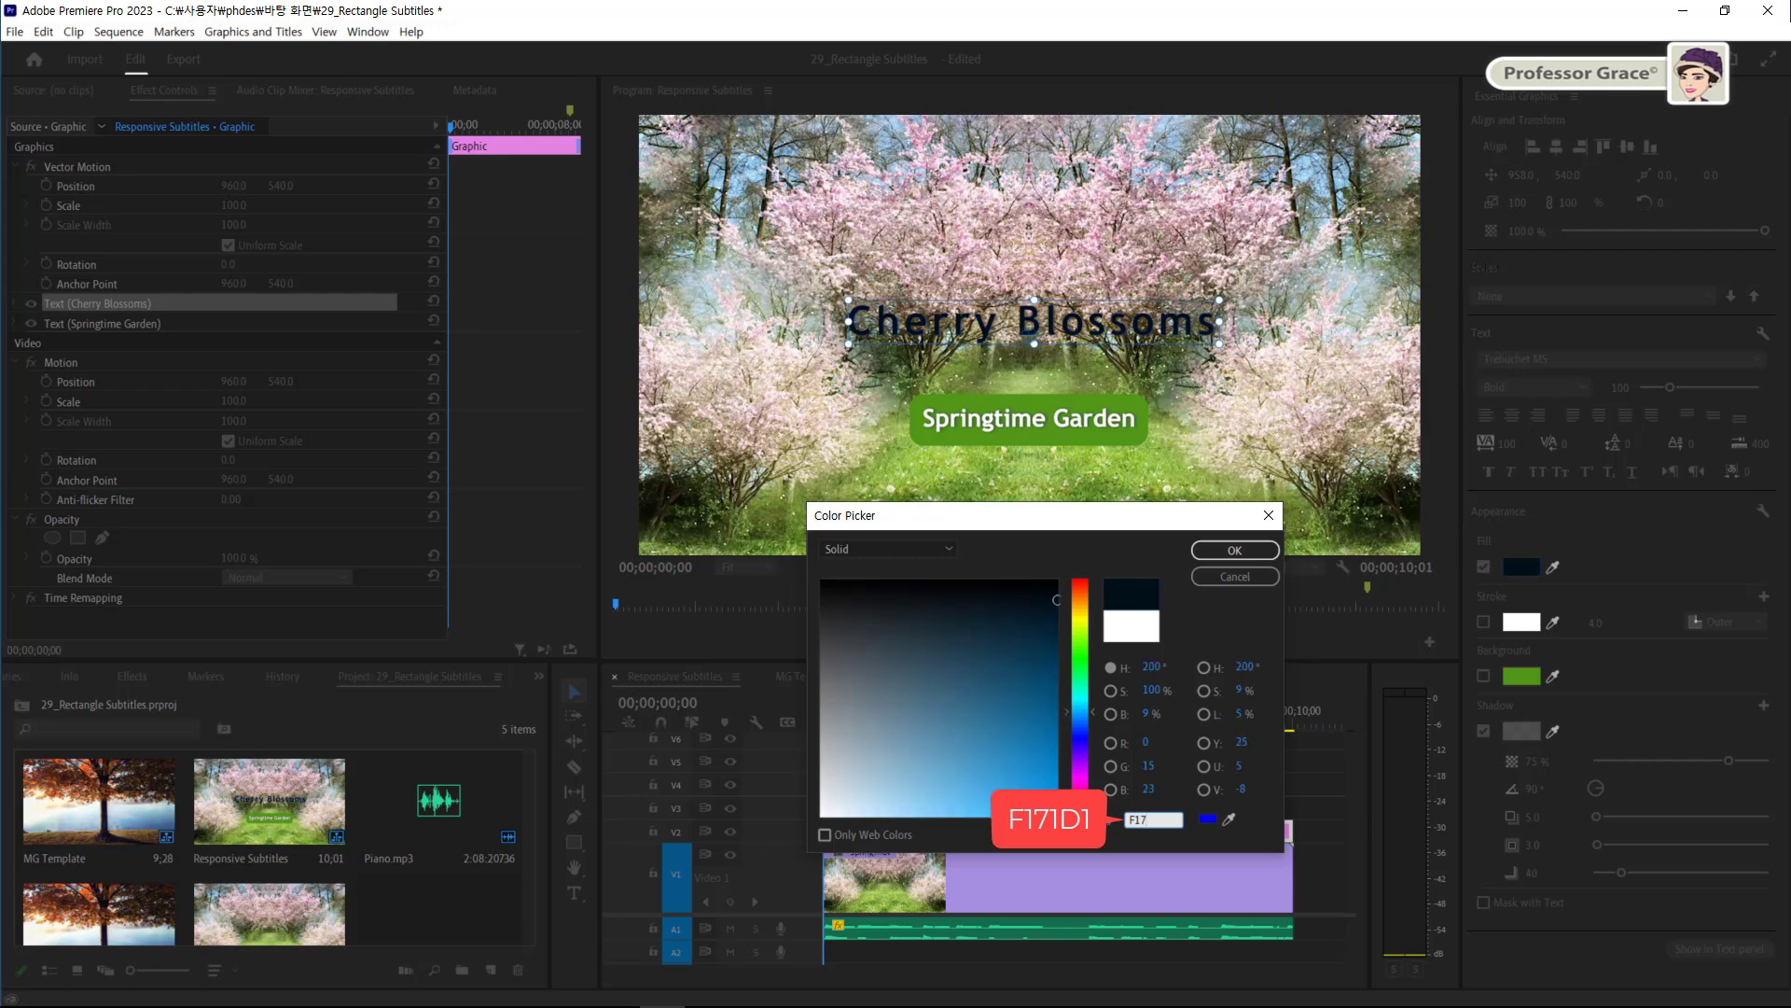
type("1D1")
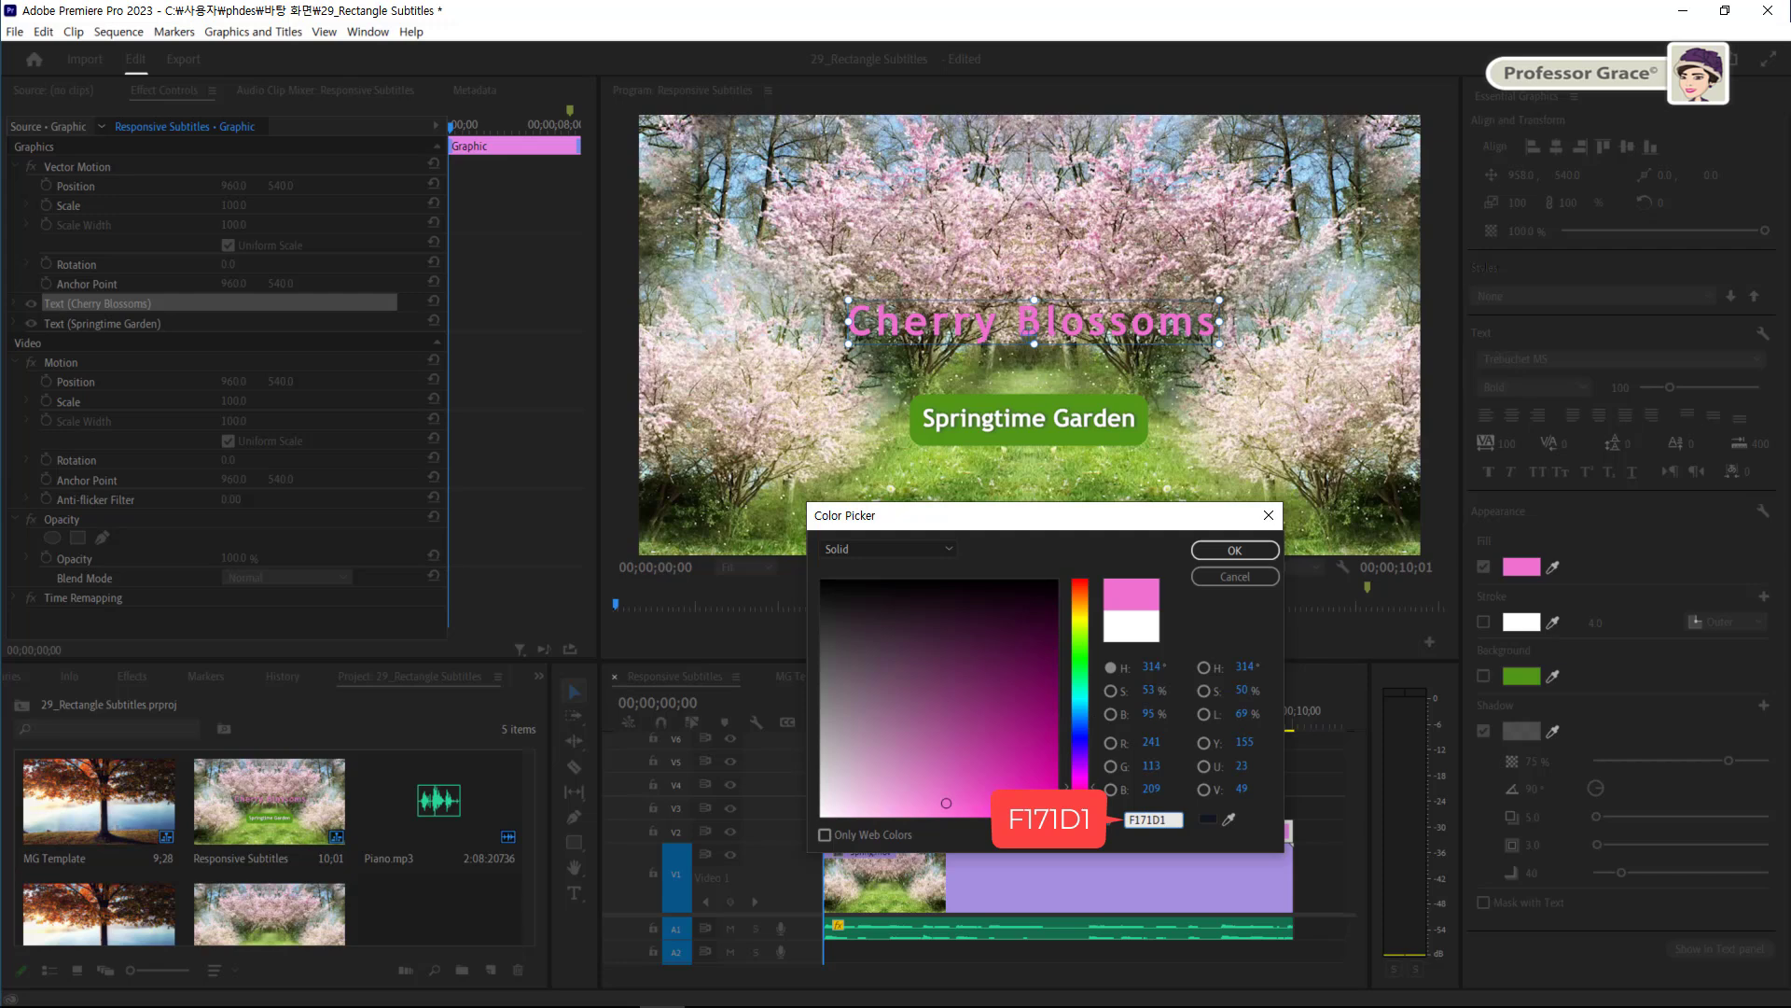
key("Return")
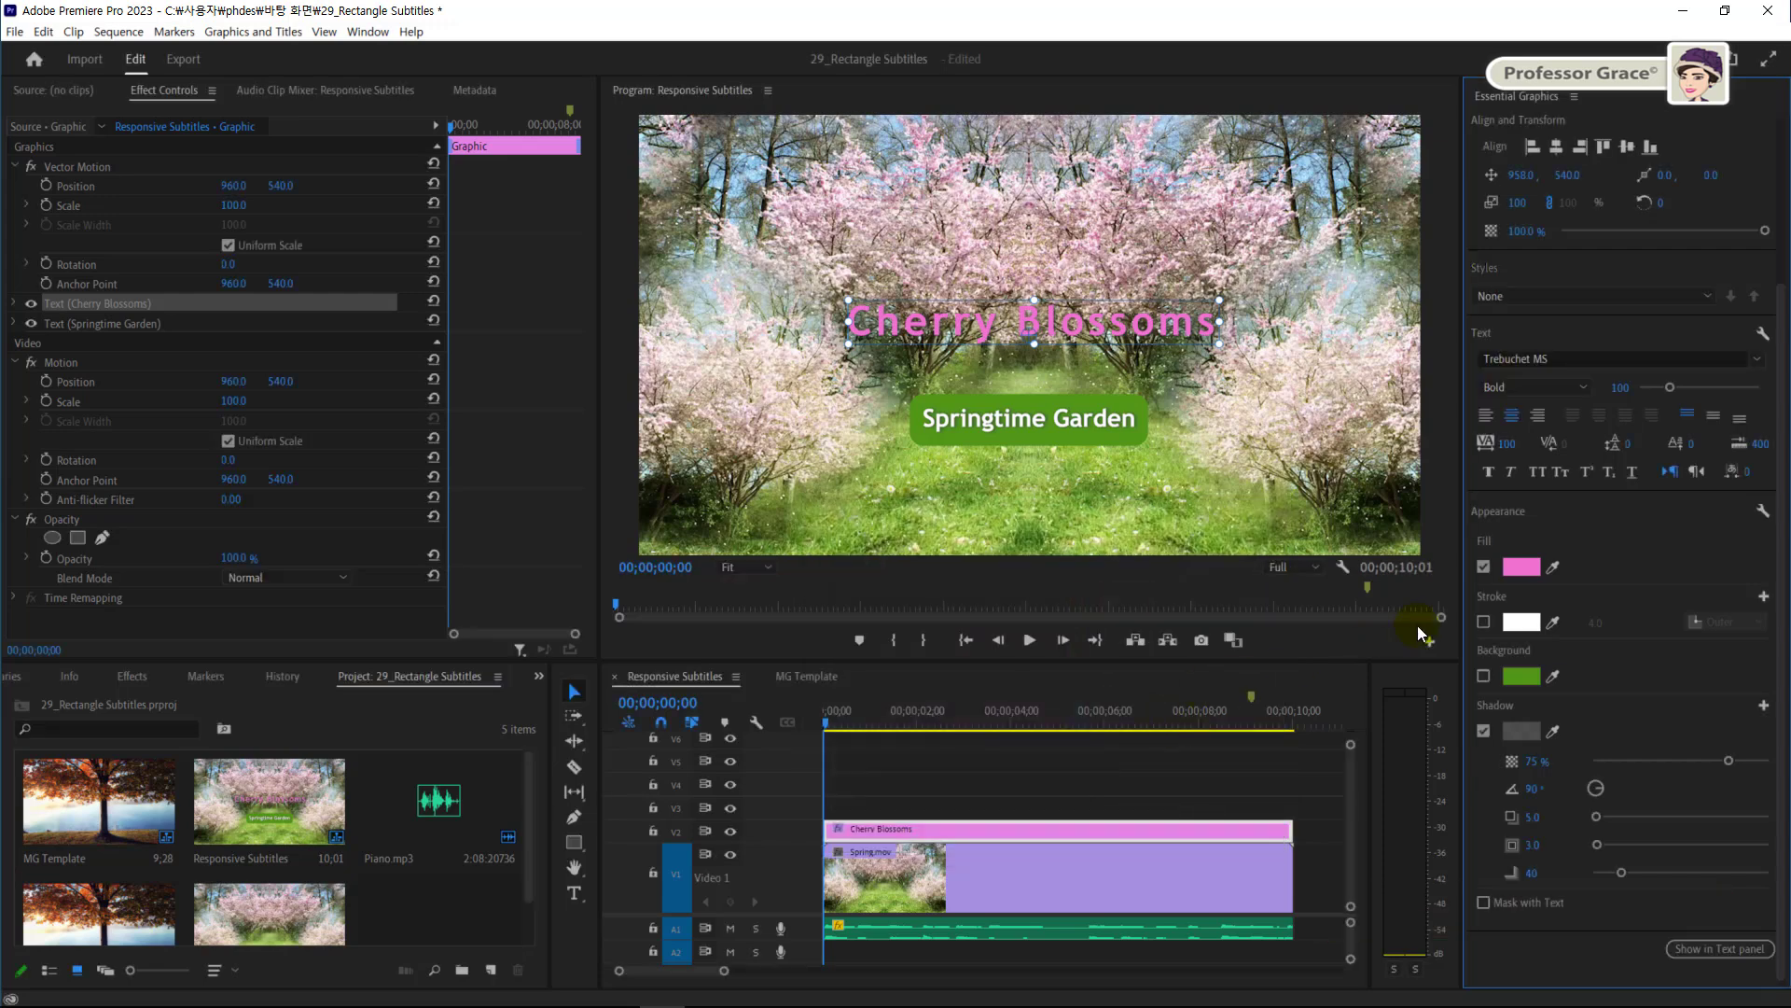
Enable a white stroke on the Cherry Blossoms text with width 10 and the Outer stroke type
left_click(1483, 621)
left_click(1601, 621)
type("10")
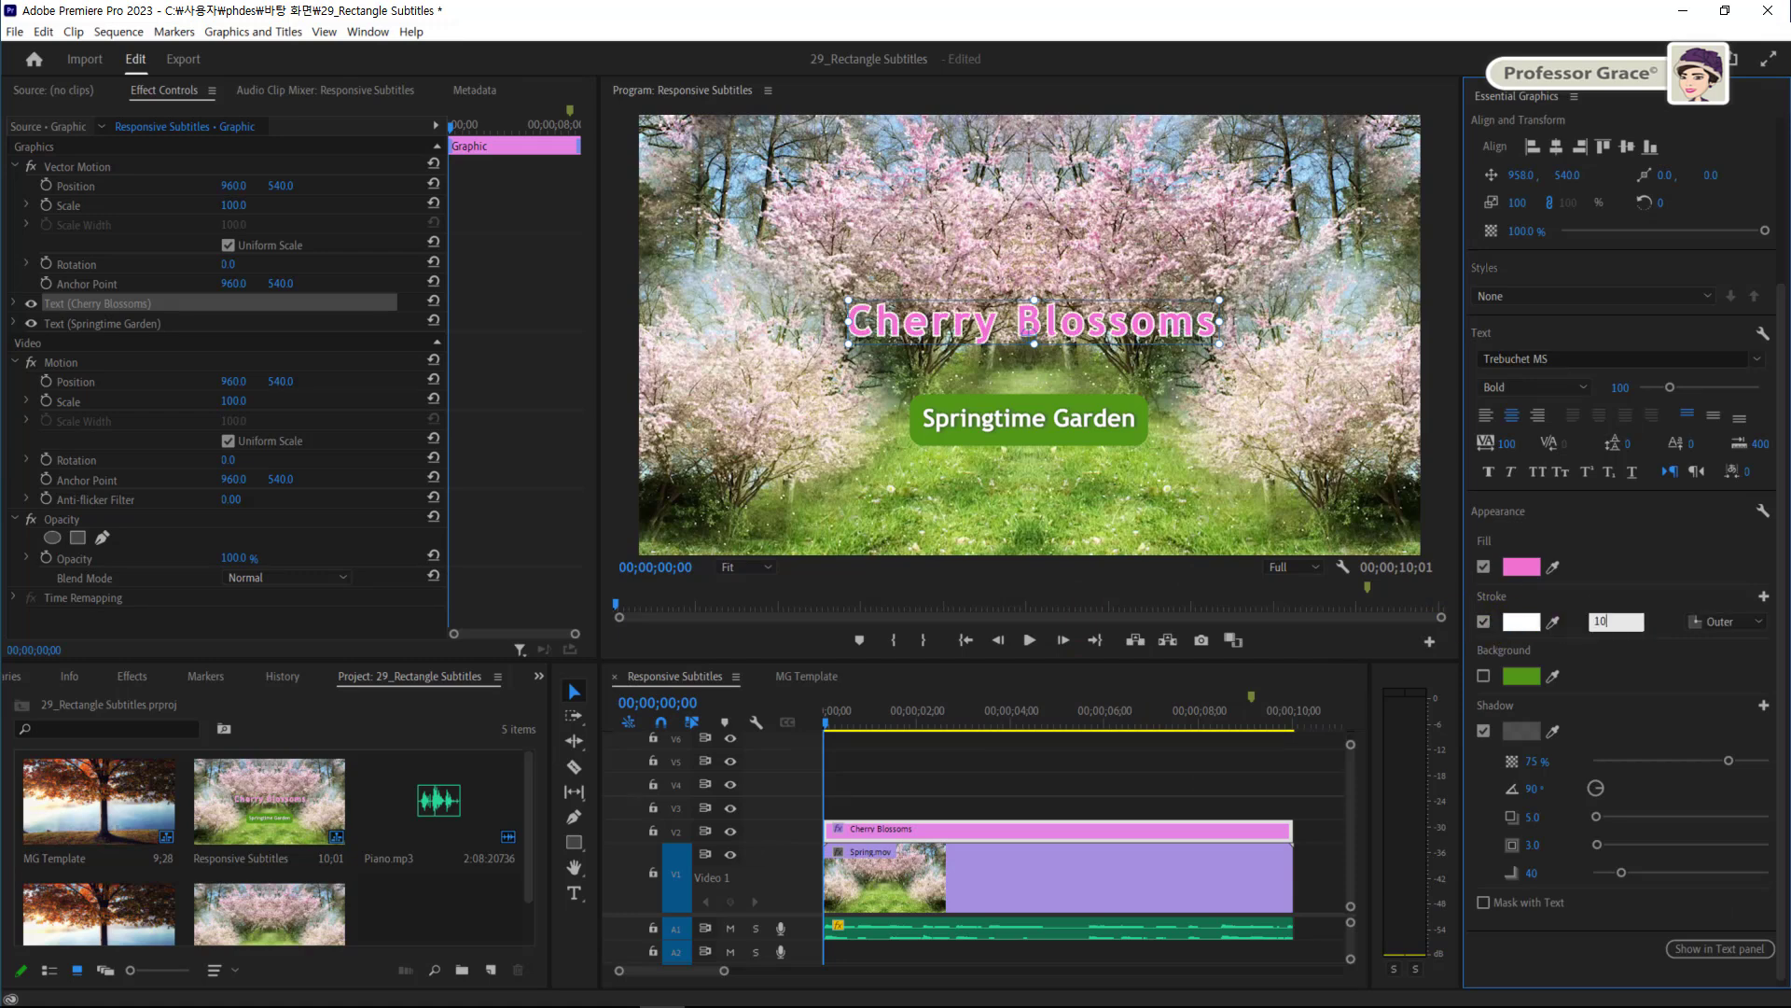
key("Return")
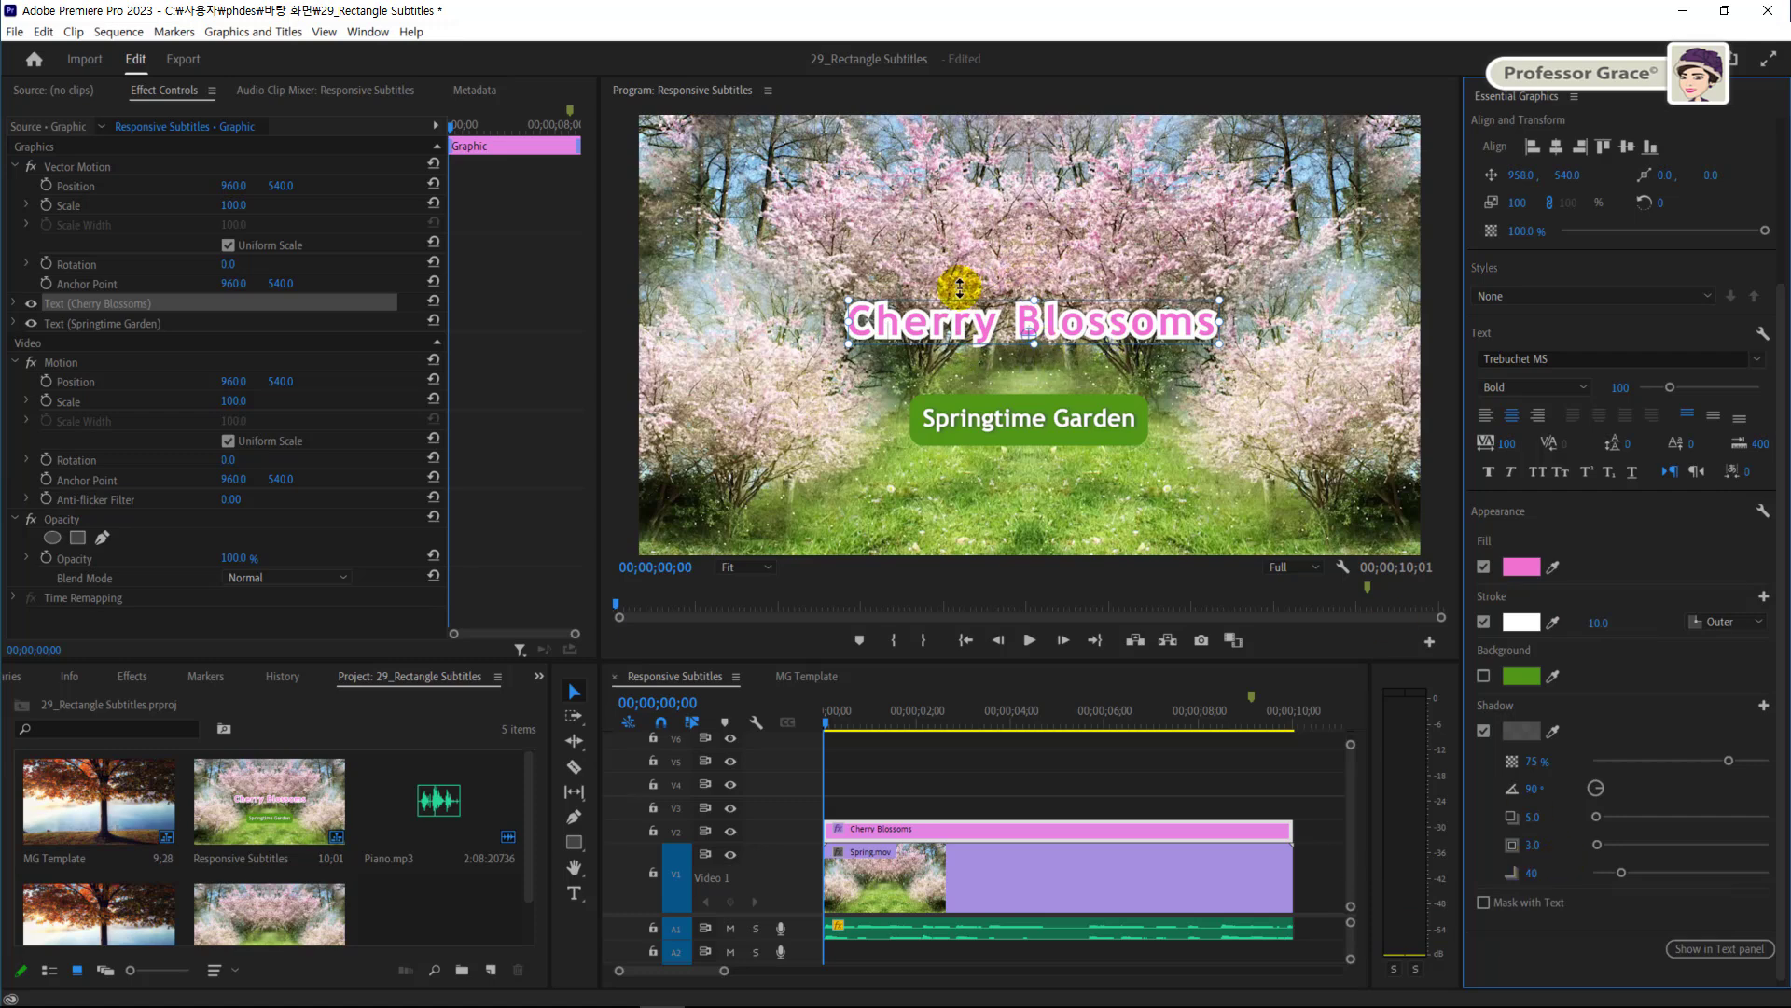
left_click(1490, 472)
left_click(1730, 622)
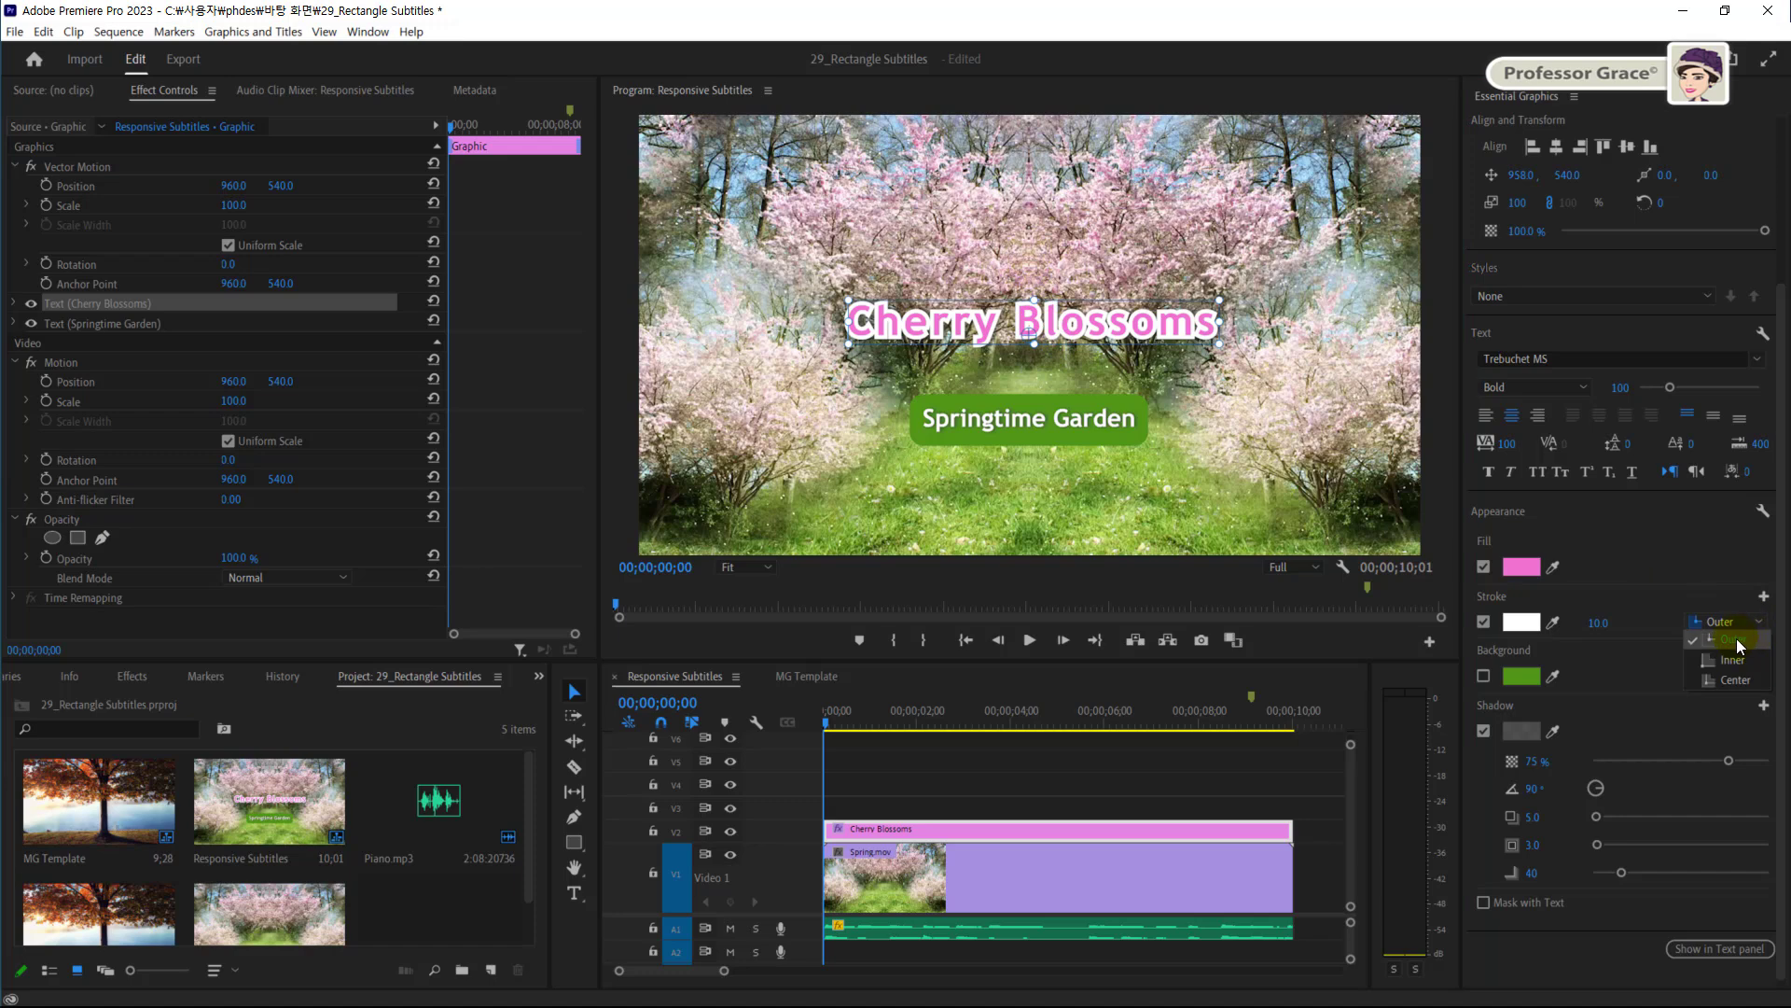
left_click(1737, 638)
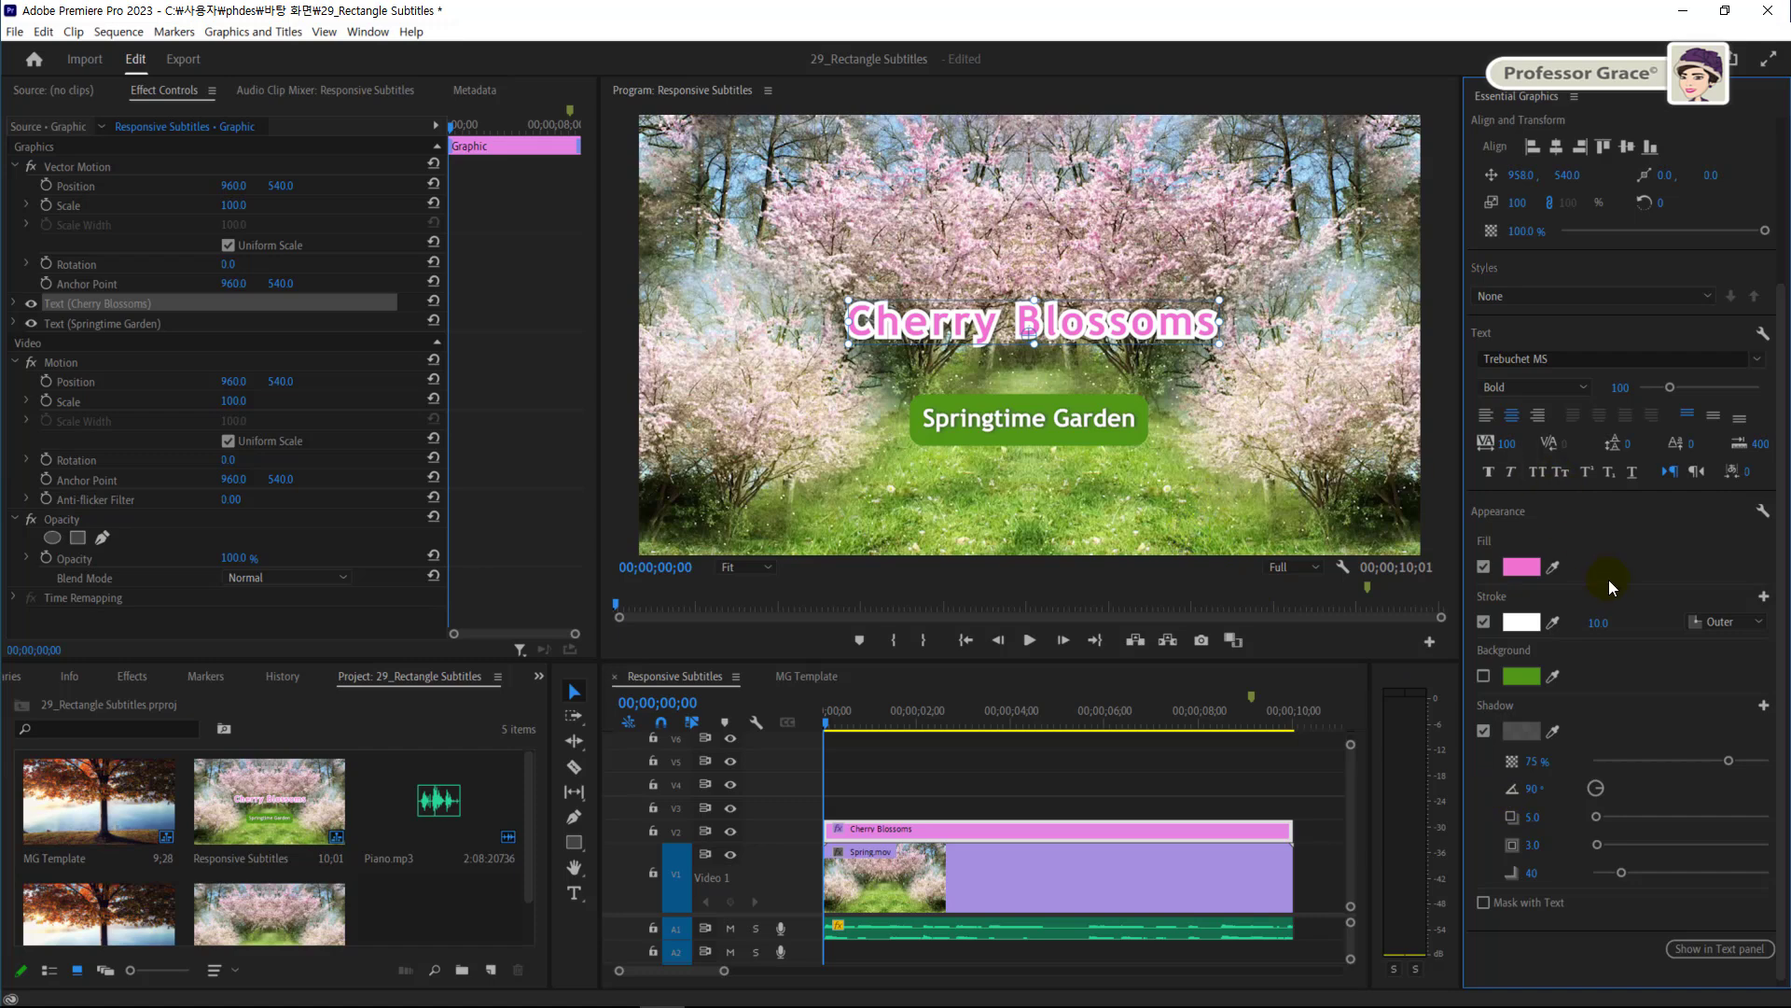
Add a rectangle shape layer to the graphic and place it directly beneath the Cherry Blossoms text layer
scroll(1605, 579, "up", 4)
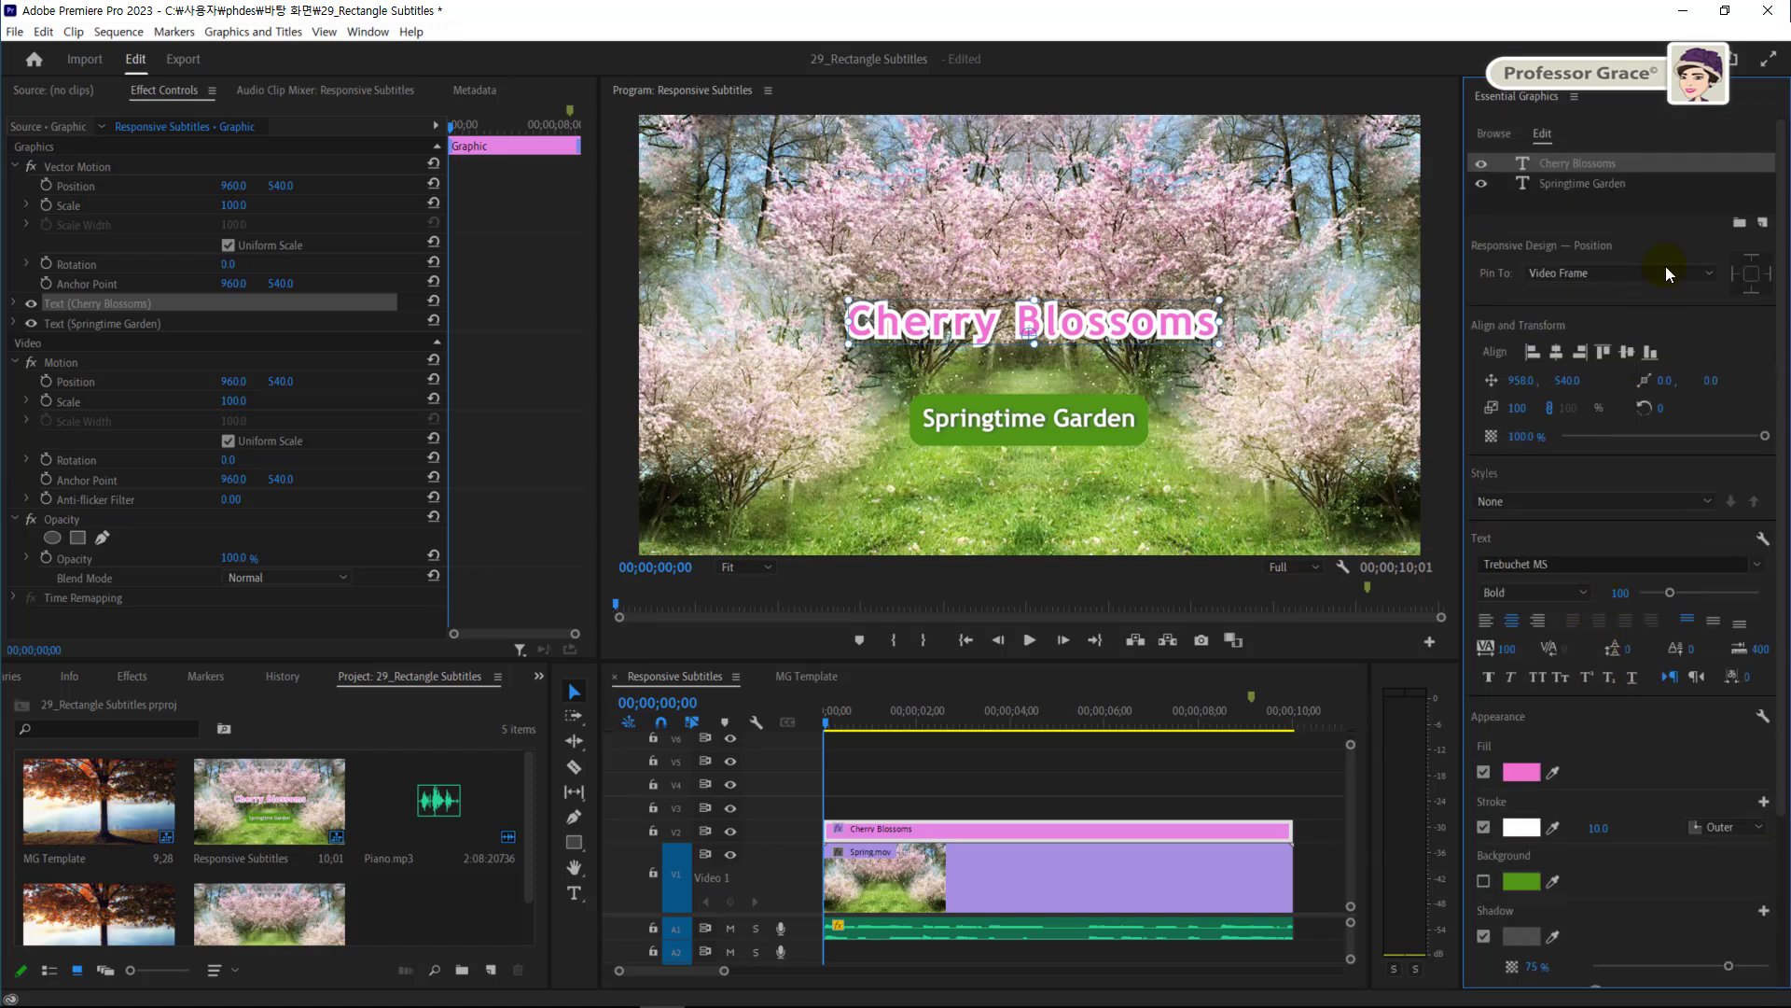
left_click(1762, 224)
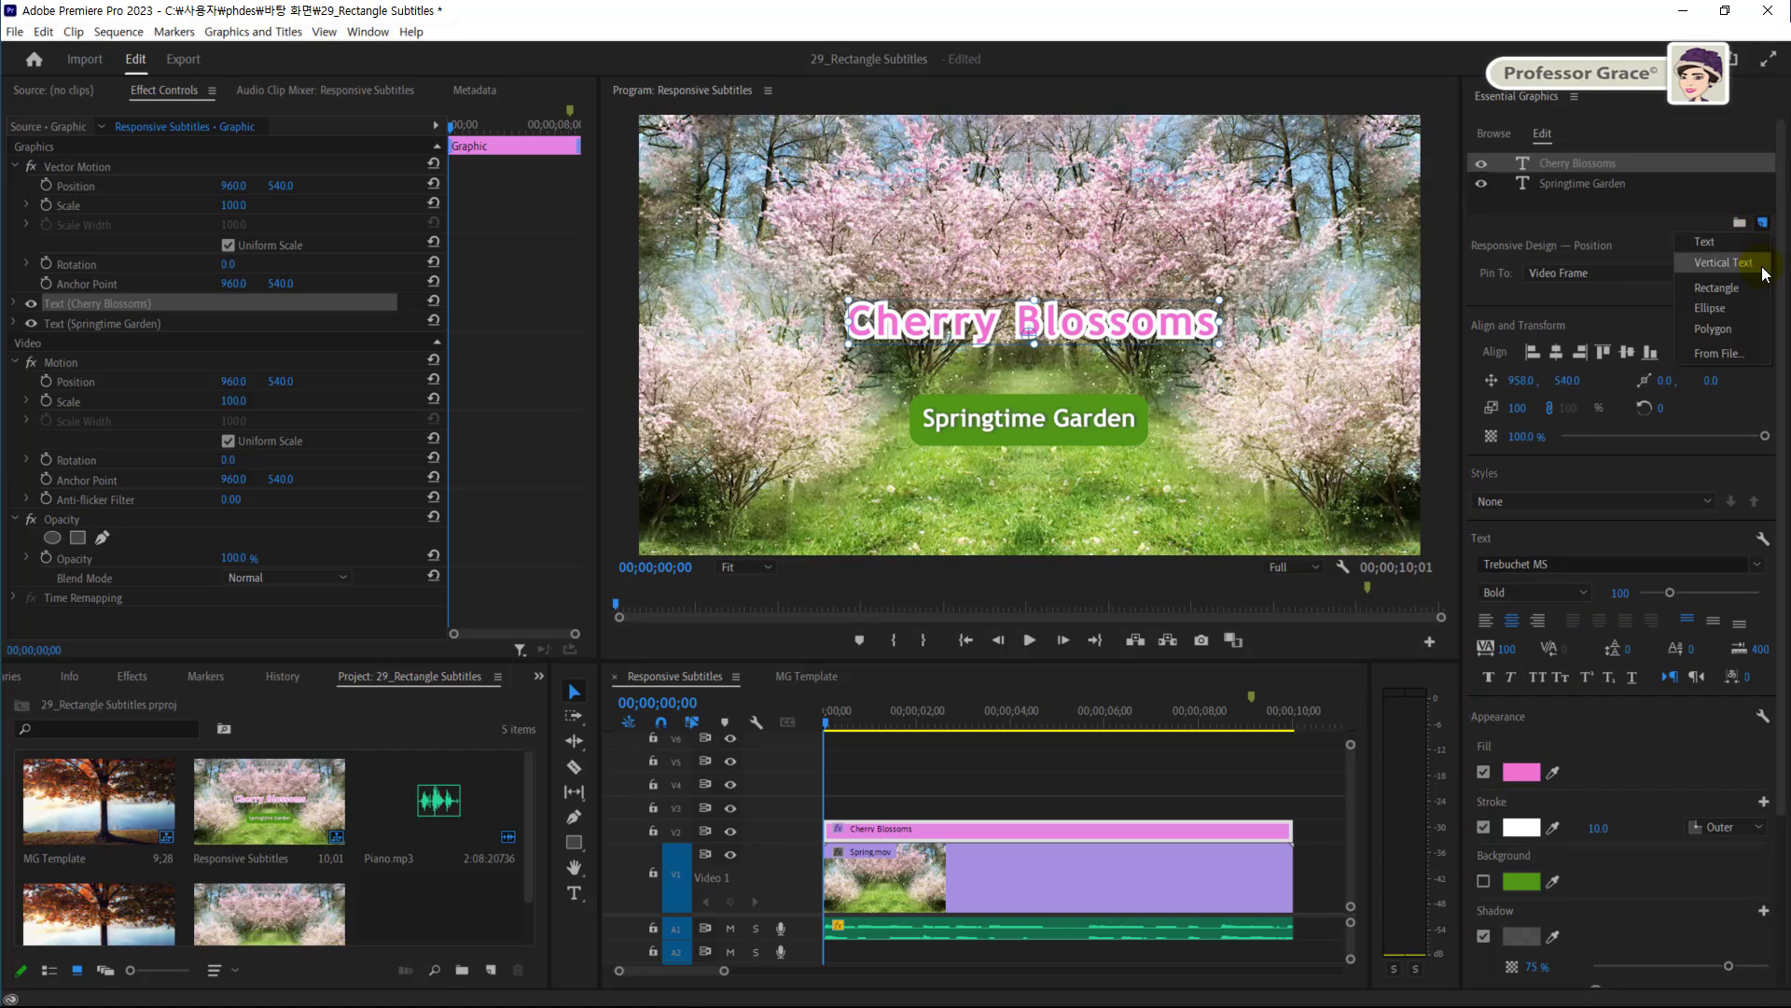
left_click(1763, 290)
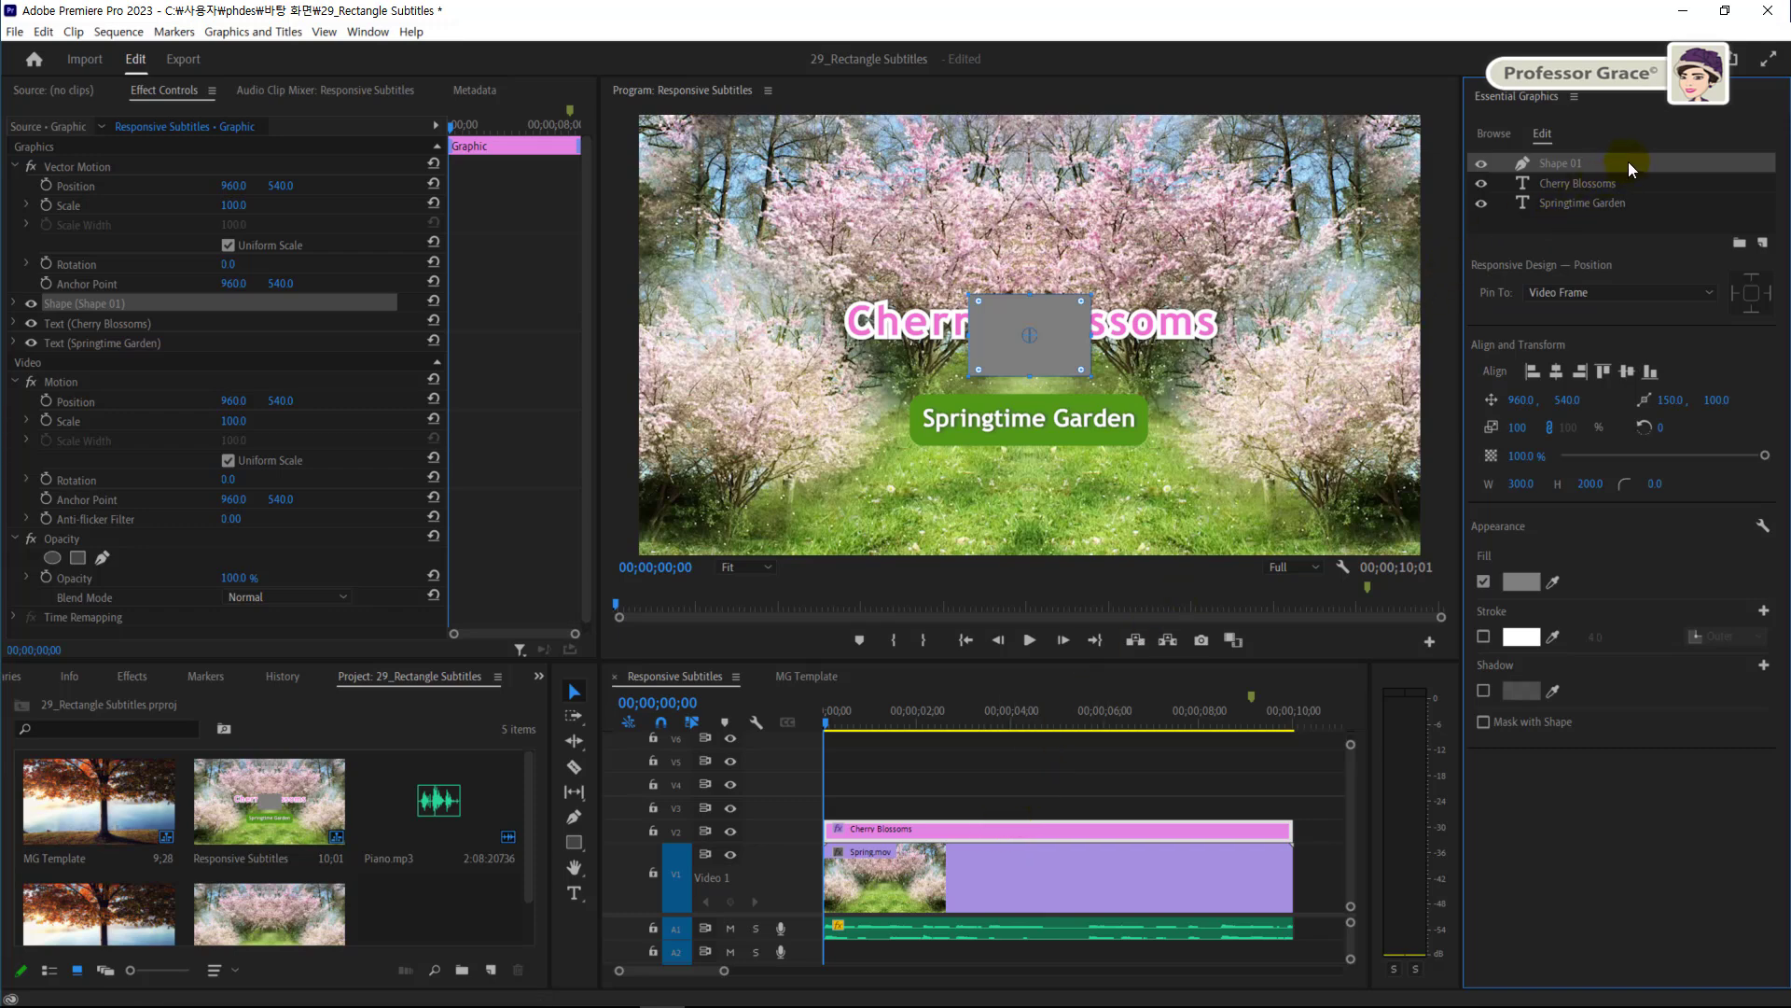
left_click_drag(1629, 163, 1634, 187)
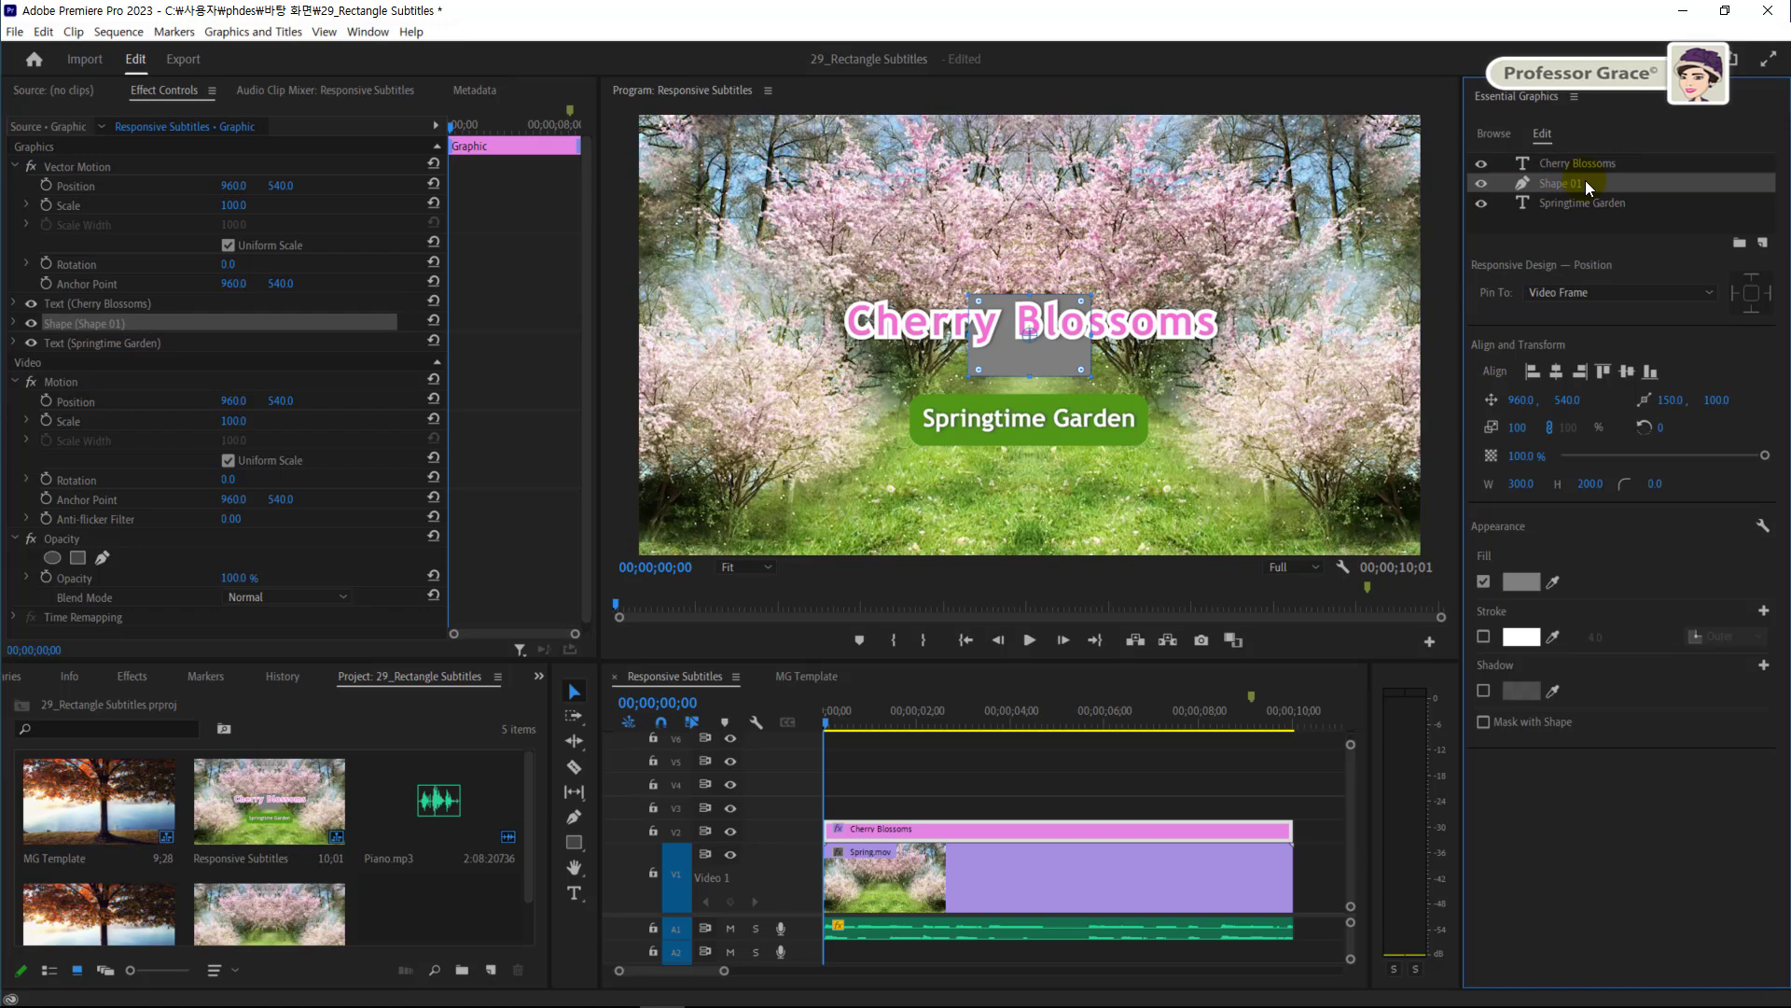
Position the grey rectangle behind Cherry Blossoms and resize it to about 1016 by 187 so it surrounds the text
left_click_drag(996, 358, 1236, 334)
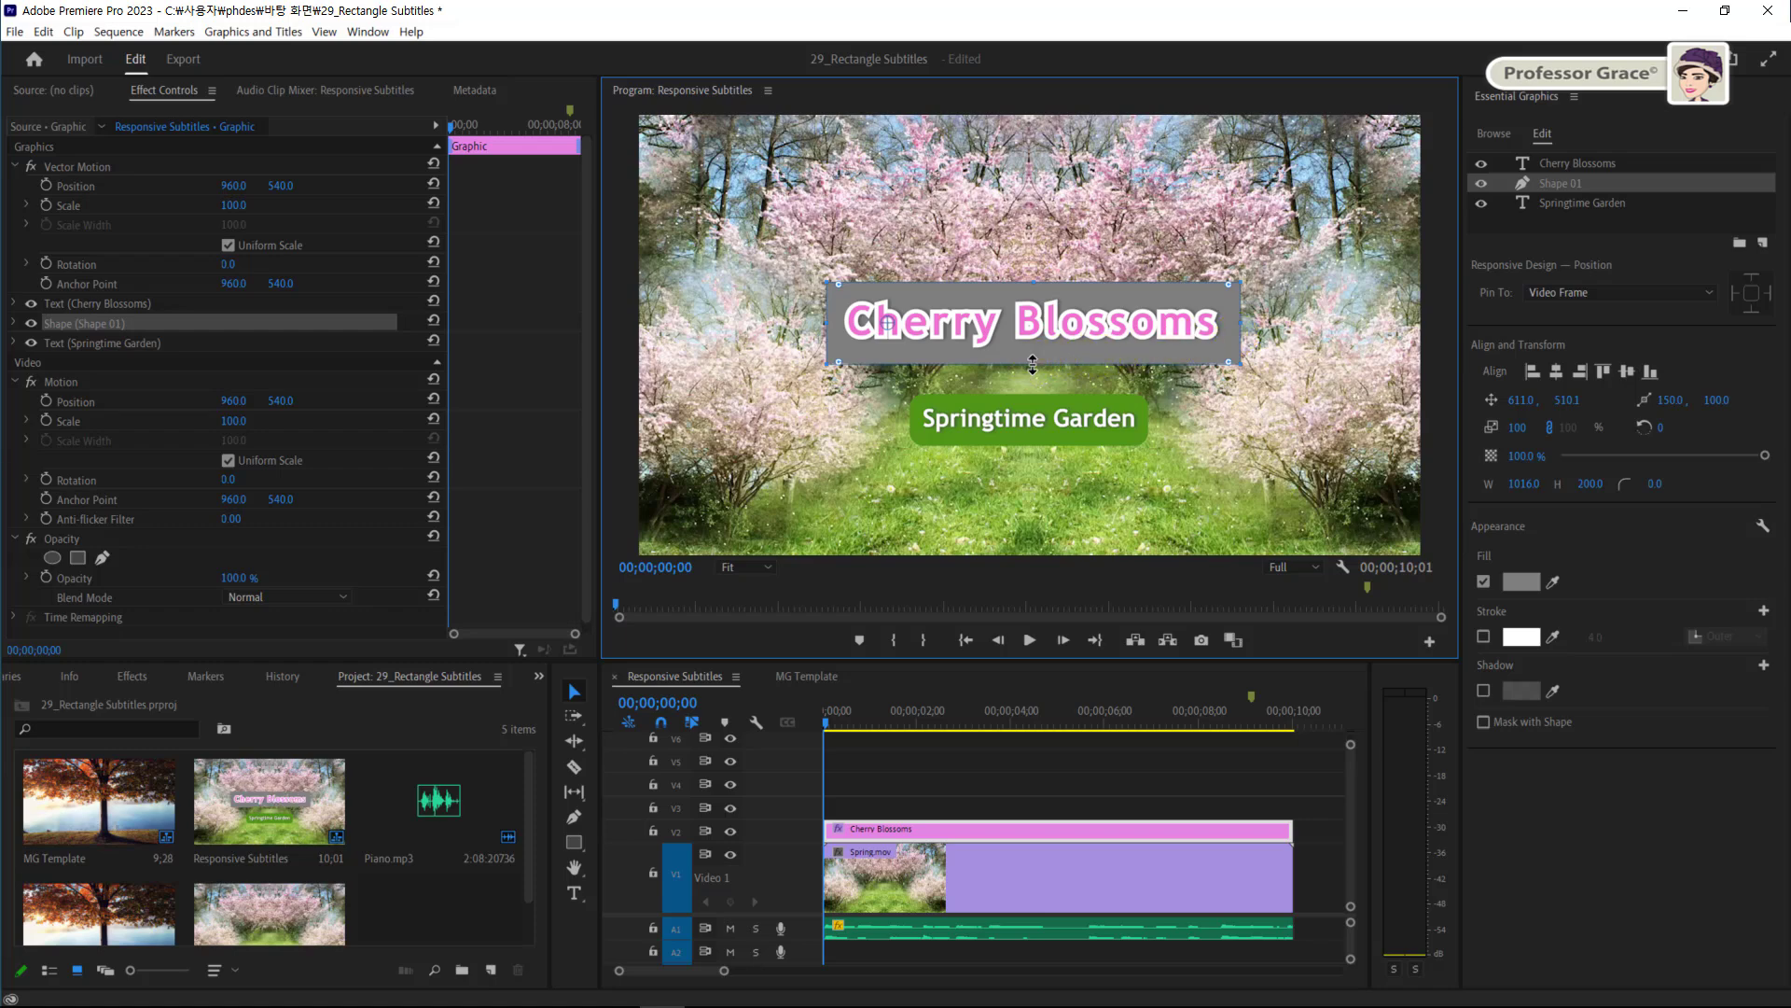
left_click_drag(1042, 362, 1042, 357)
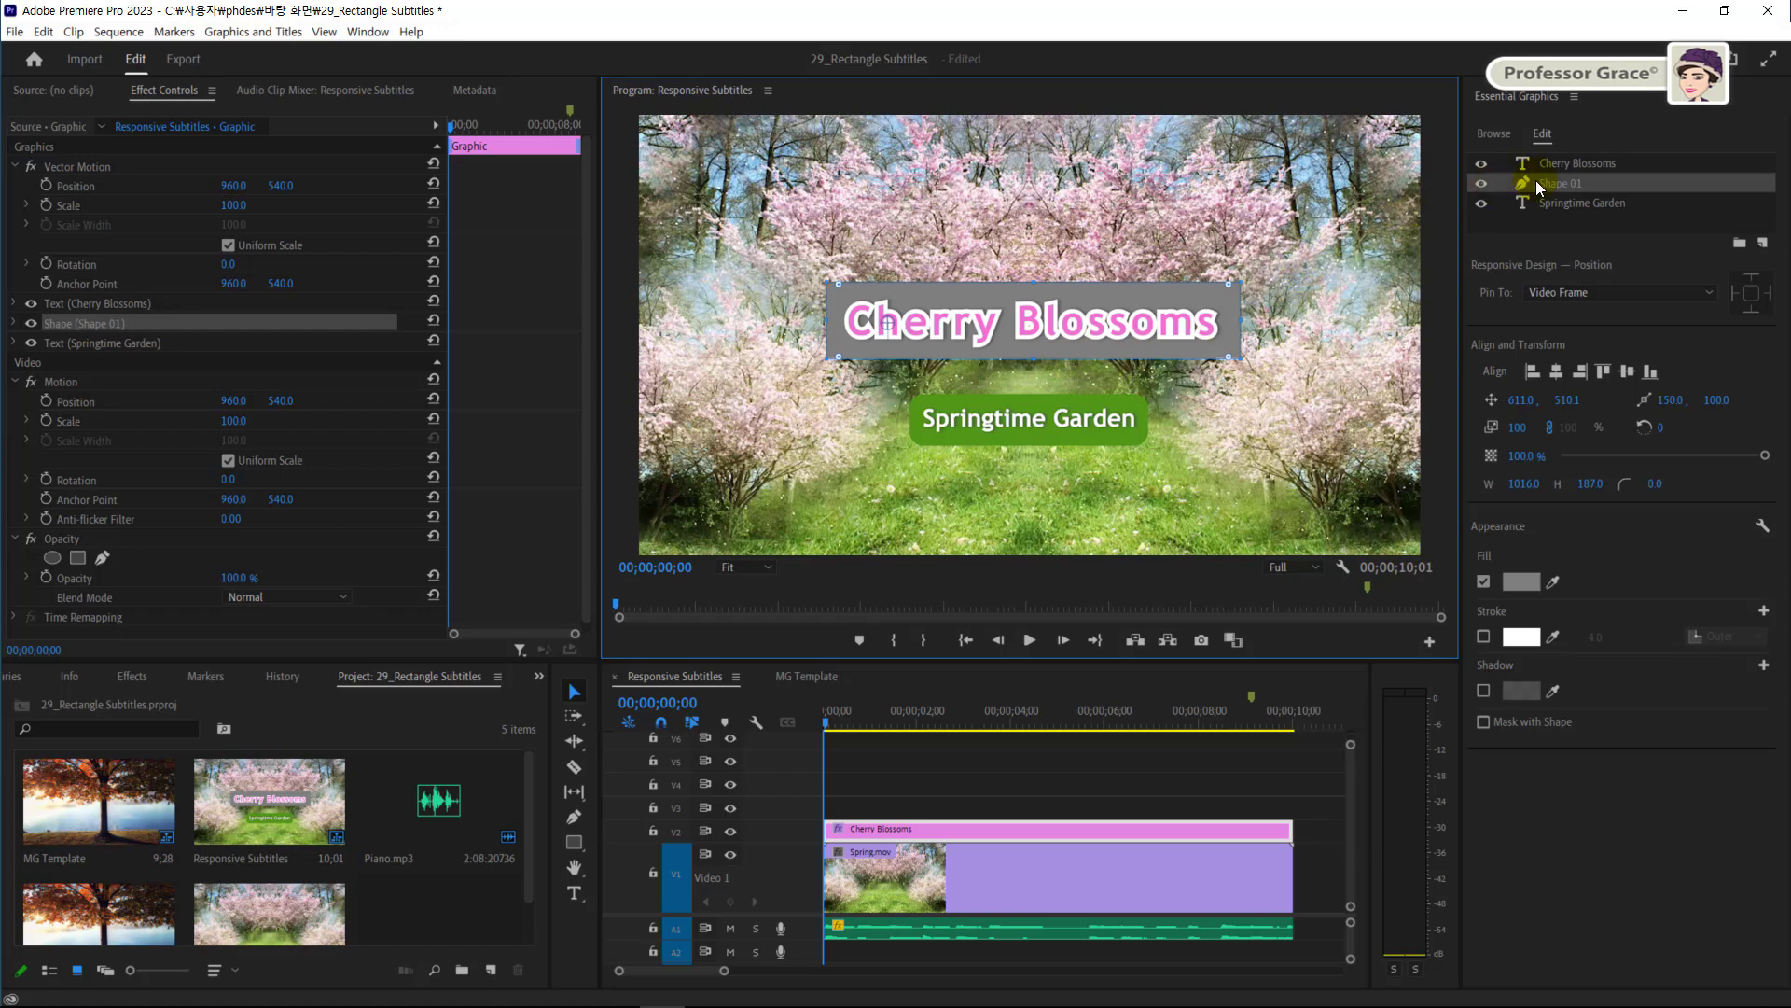
Draw a rectangle about 610 by 111 below Springtime Garden, then a separate one about 220 by 124 with the graphic clip deselected
left_click(575, 843)
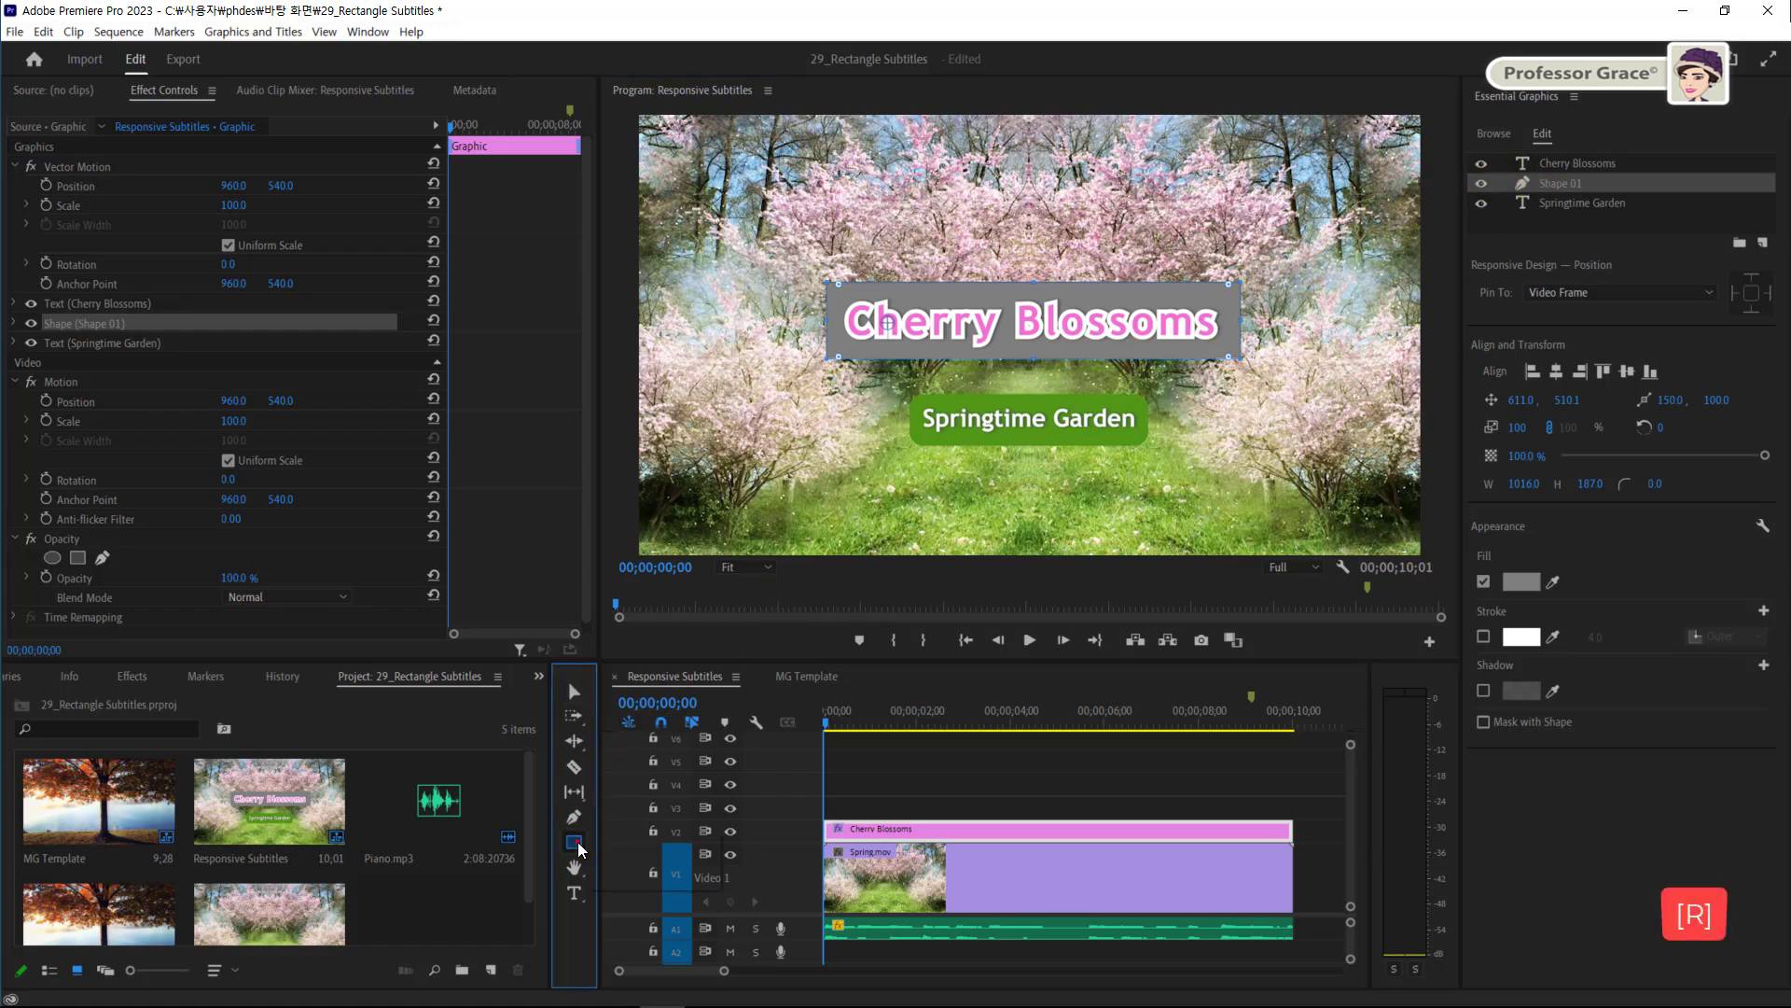
left_click(667, 842)
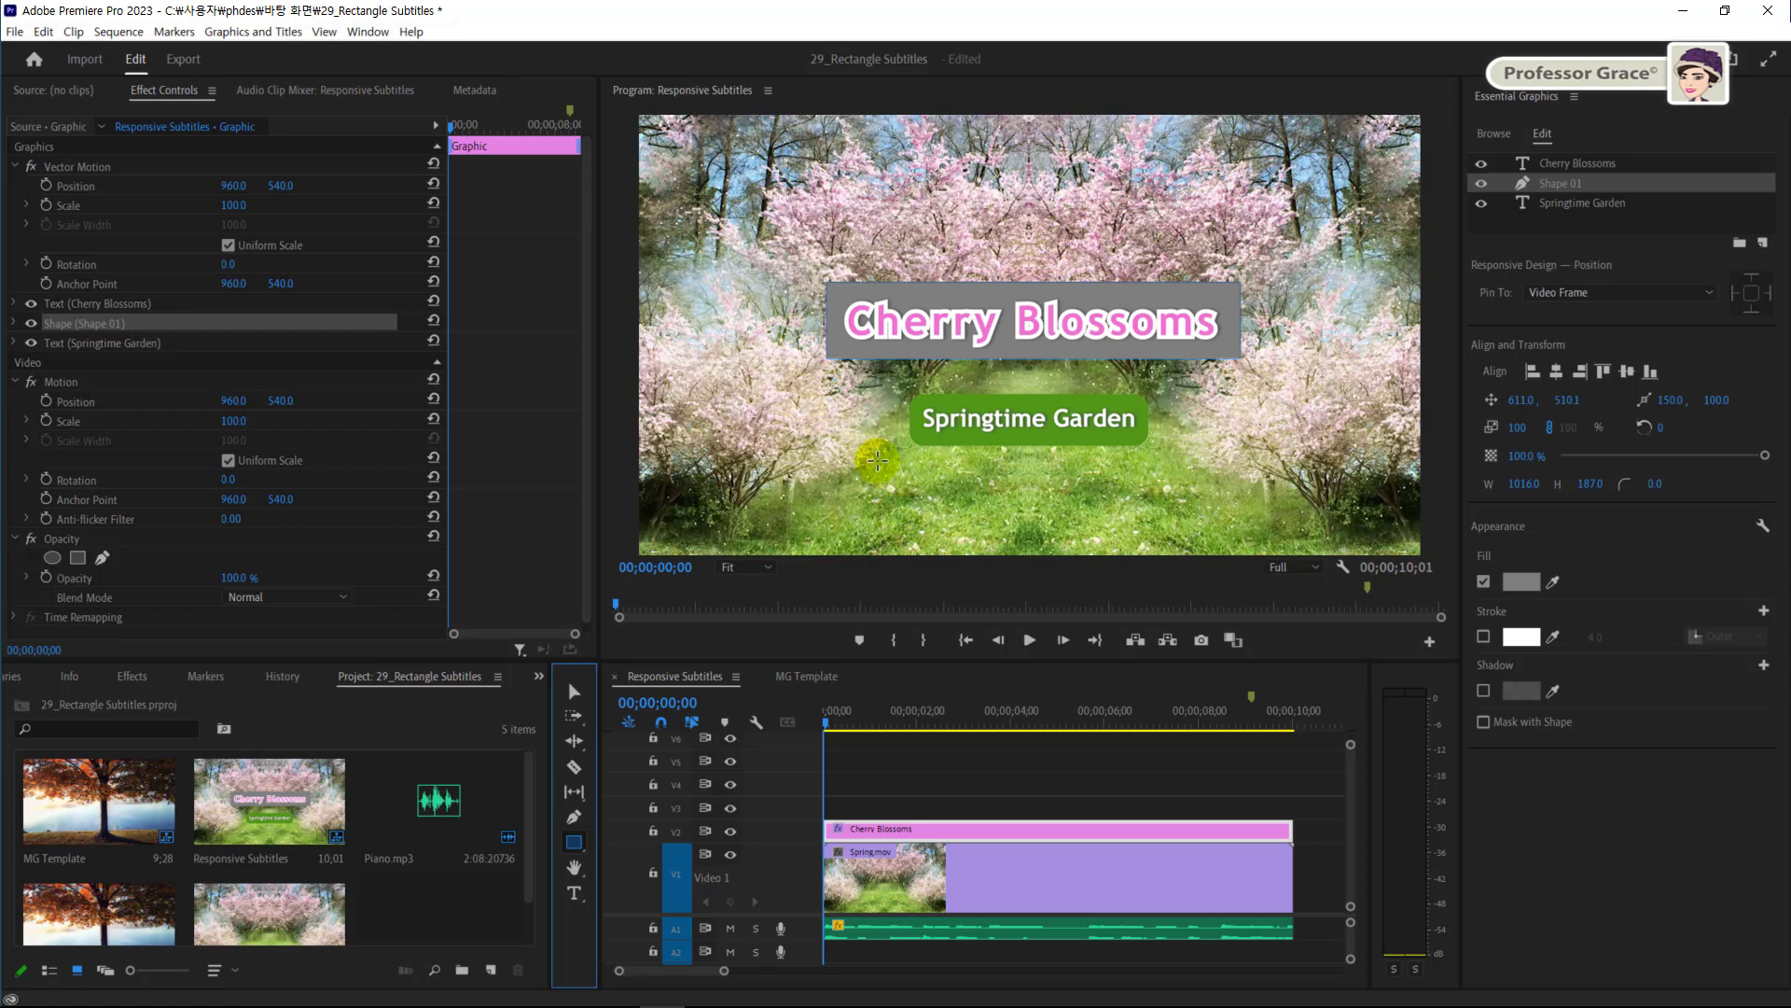
left_click_drag(875, 462, 1122, 507)
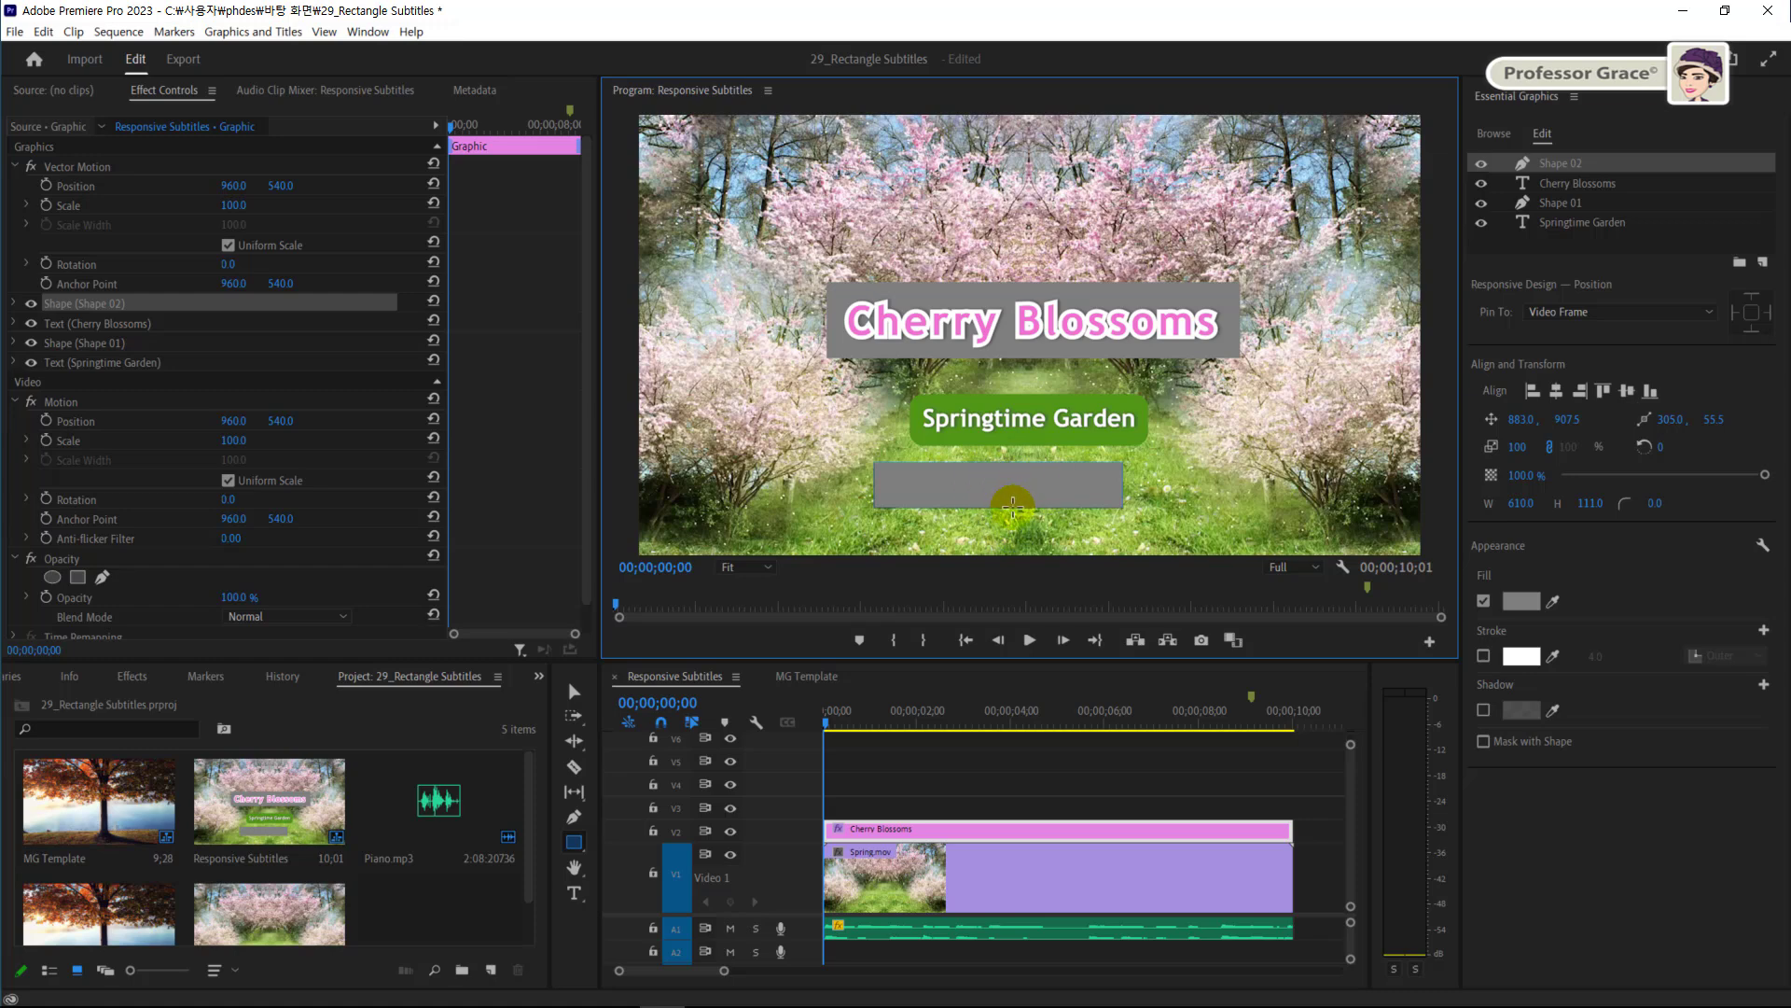
left_click(1006, 780)
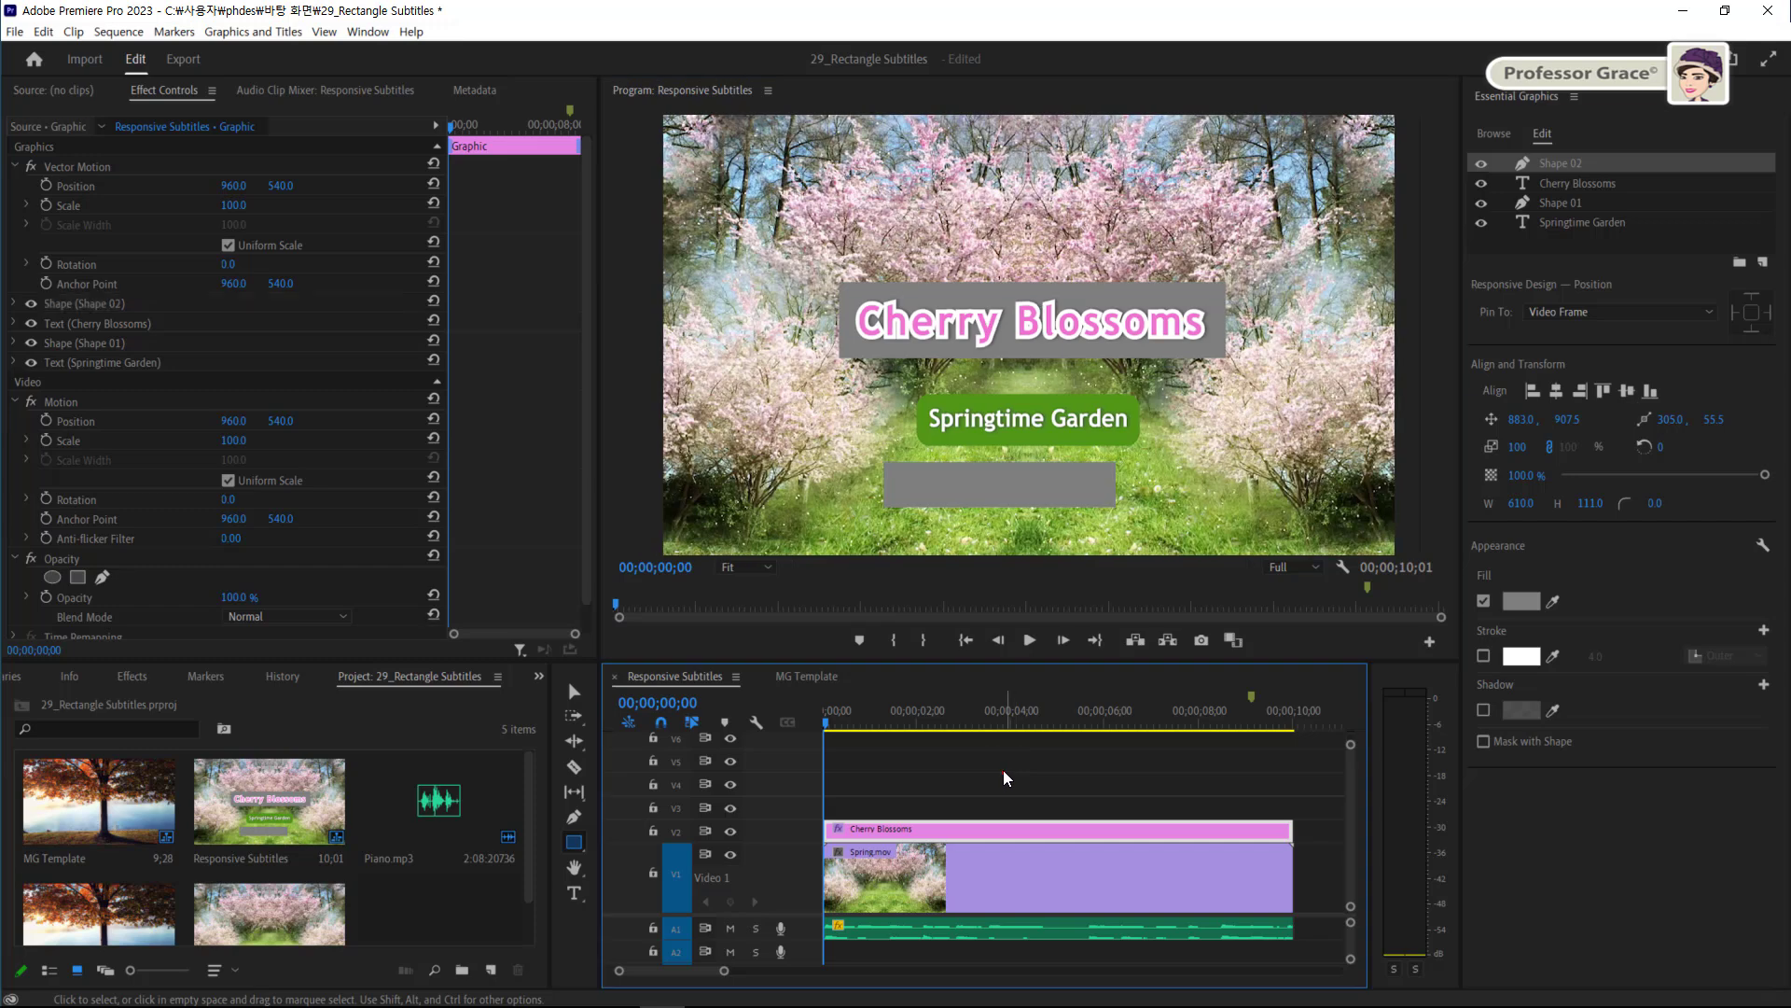
left_click_drag(1270, 497, 1185, 444)
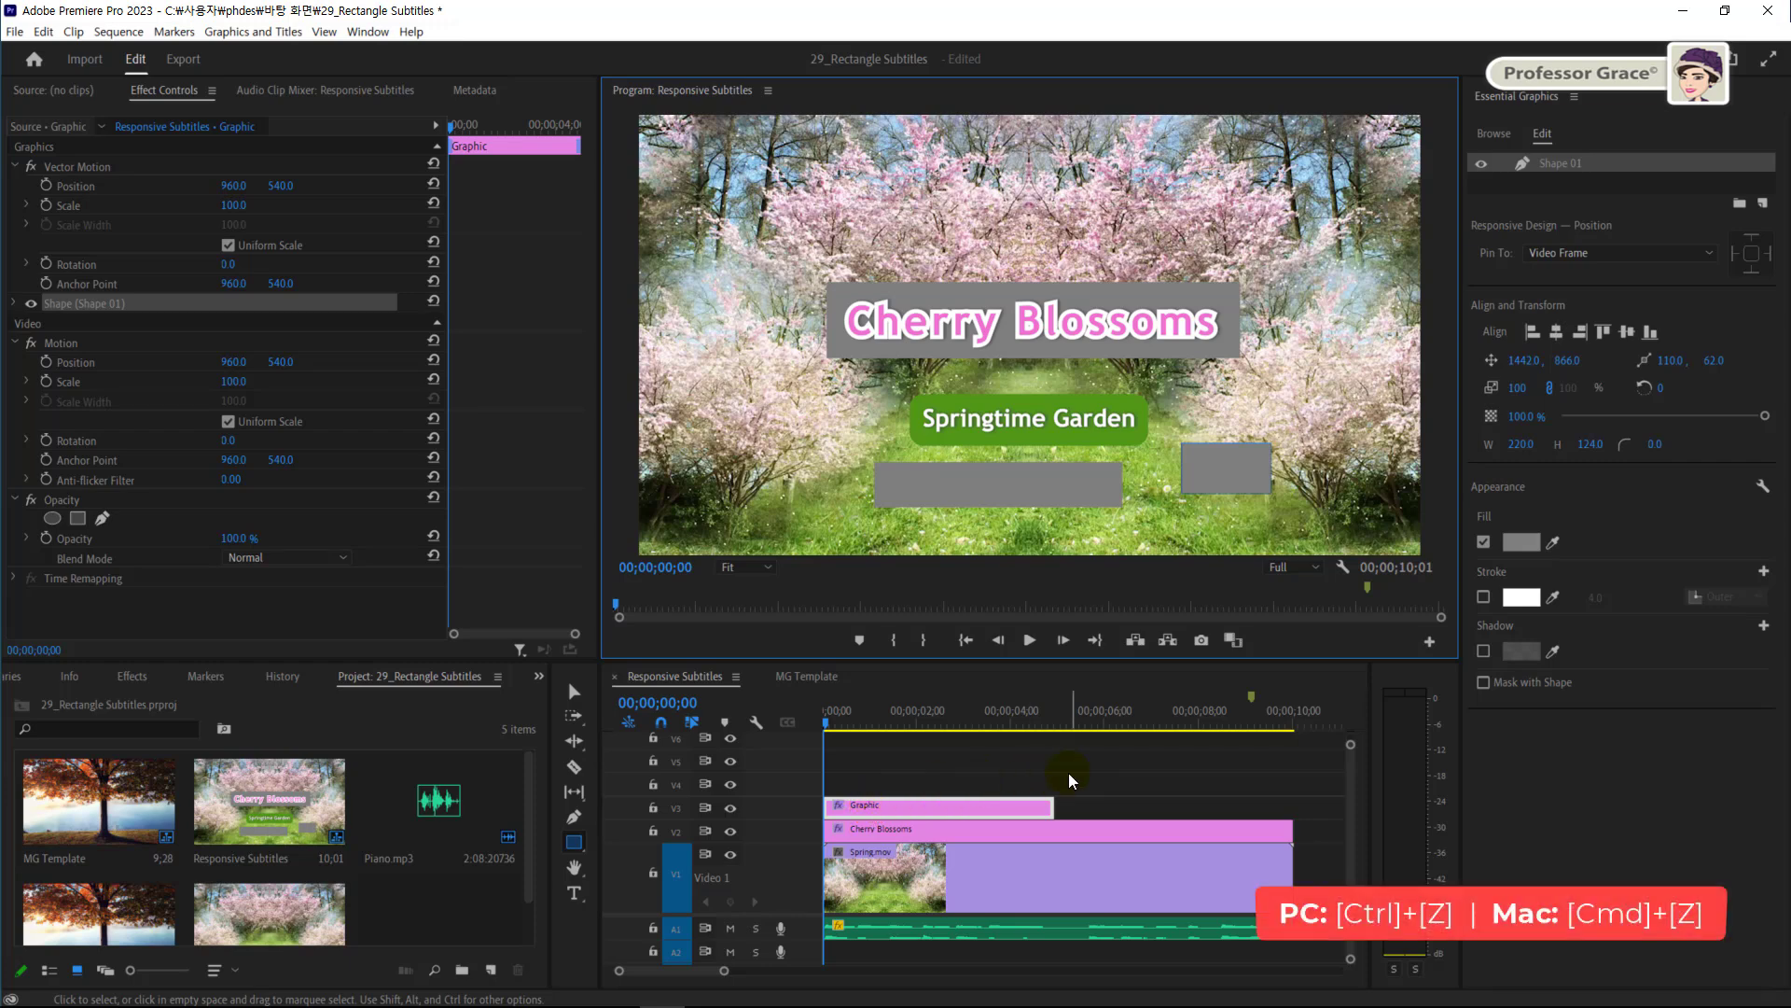
Undo the two drawn rectangles and return to the Selection tool
key("ctrl+z")
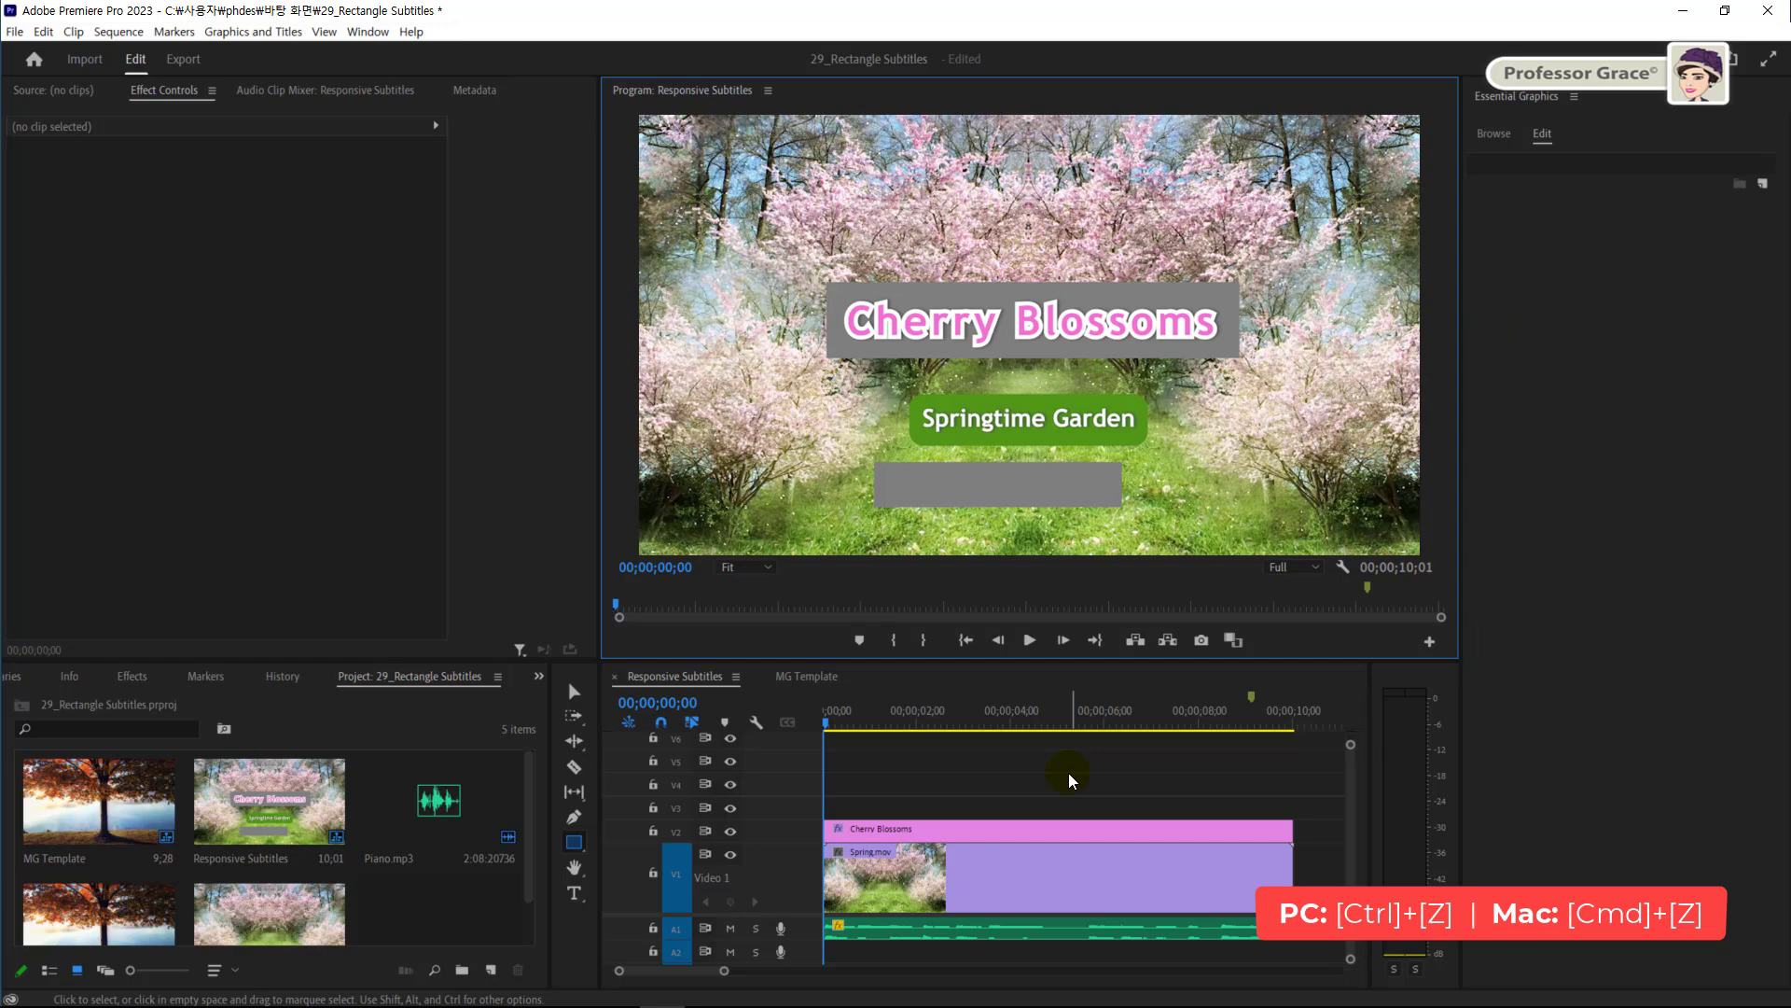
left_click(1071, 780)
key("v")
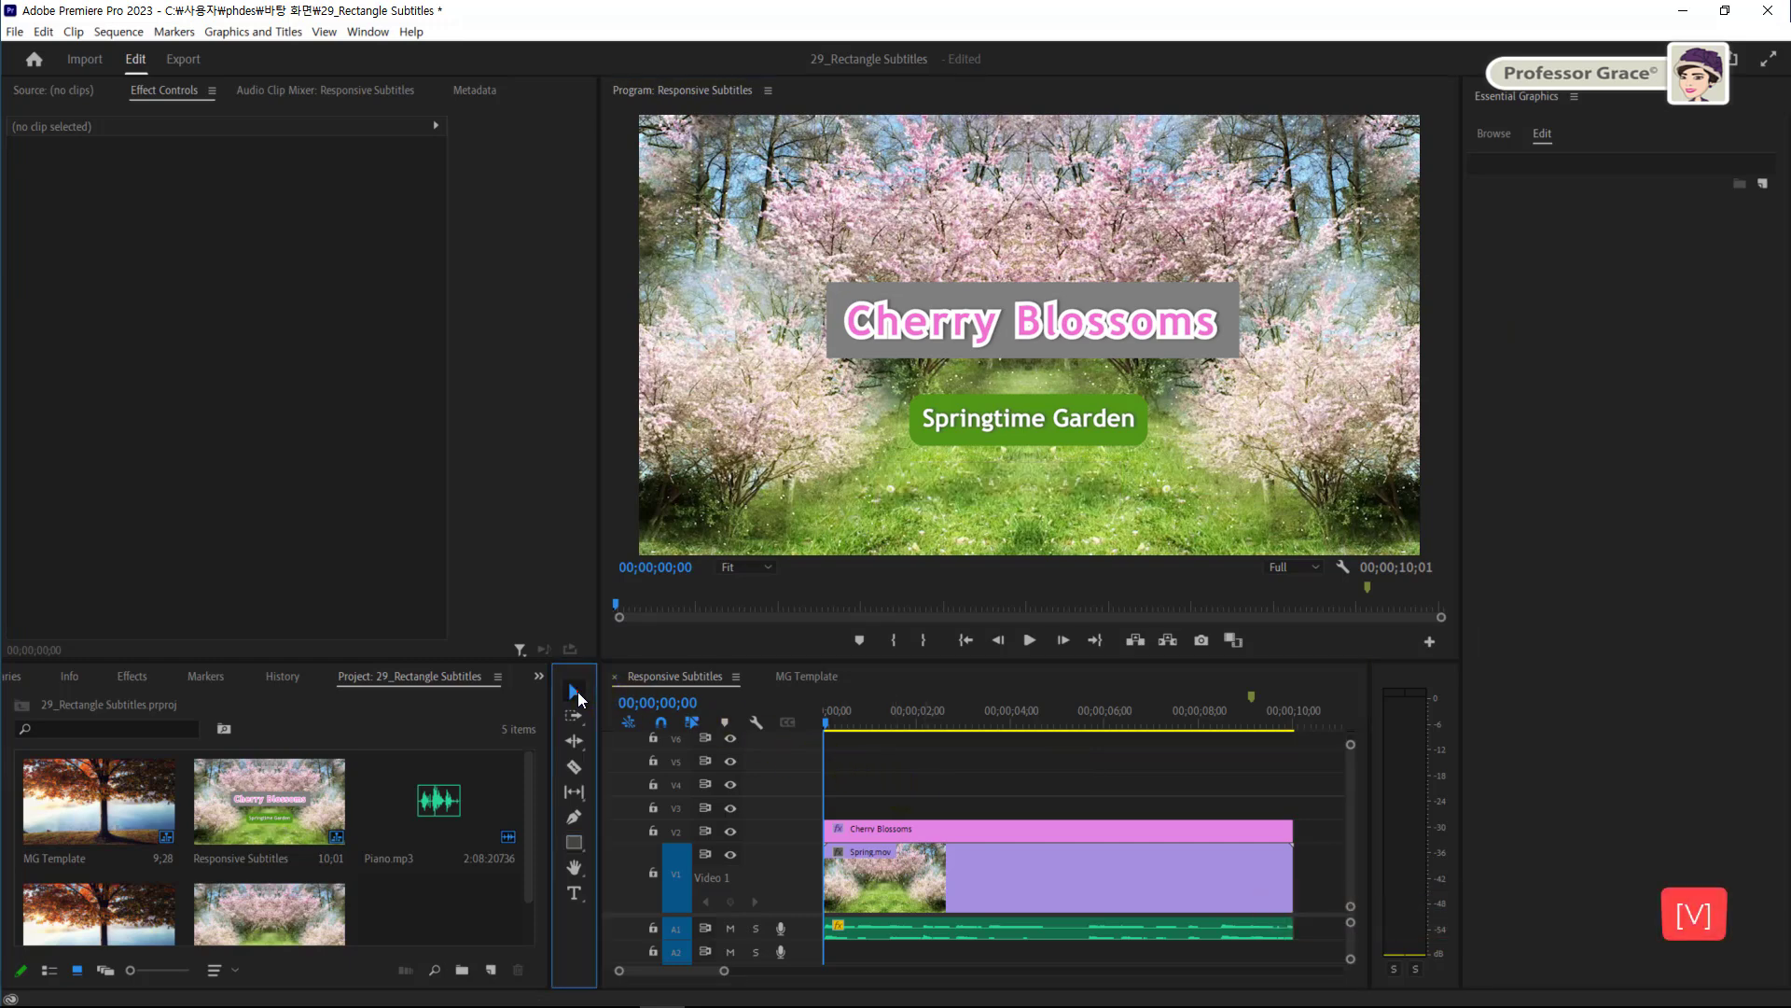
left_click(578, 691)
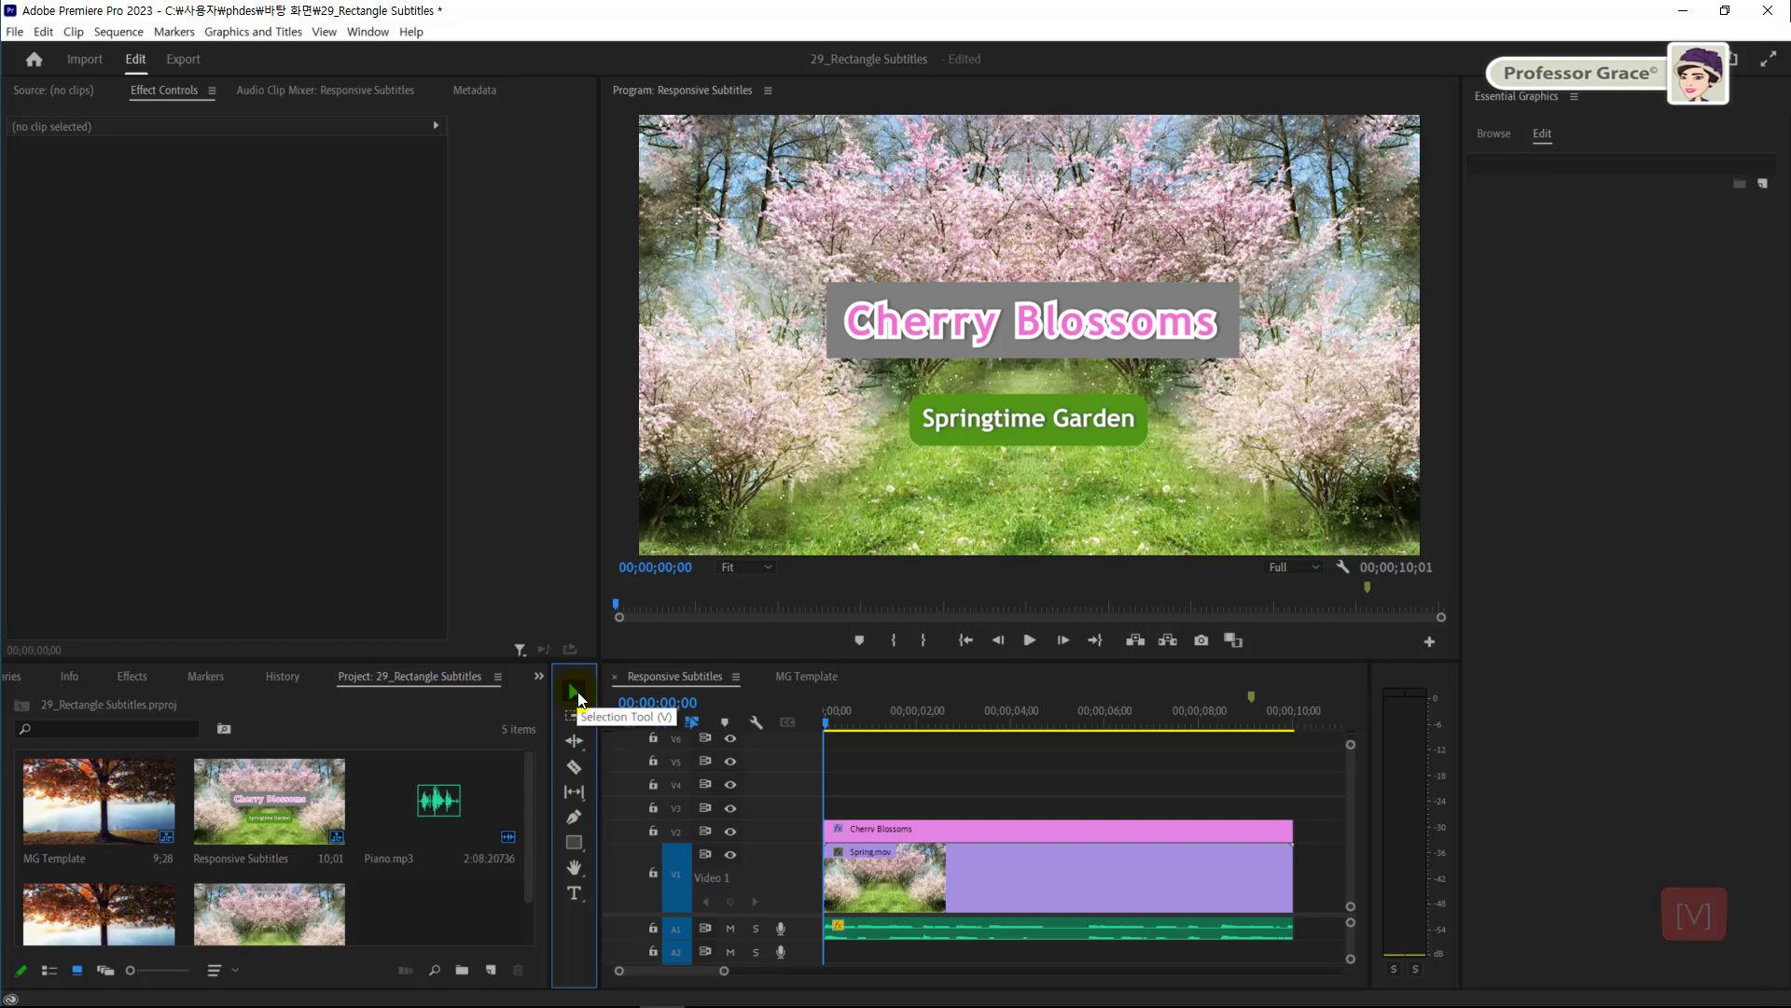
Rename the shape layer behind the Cherry Blossoms text as Green Box
left_click(1062, 328)
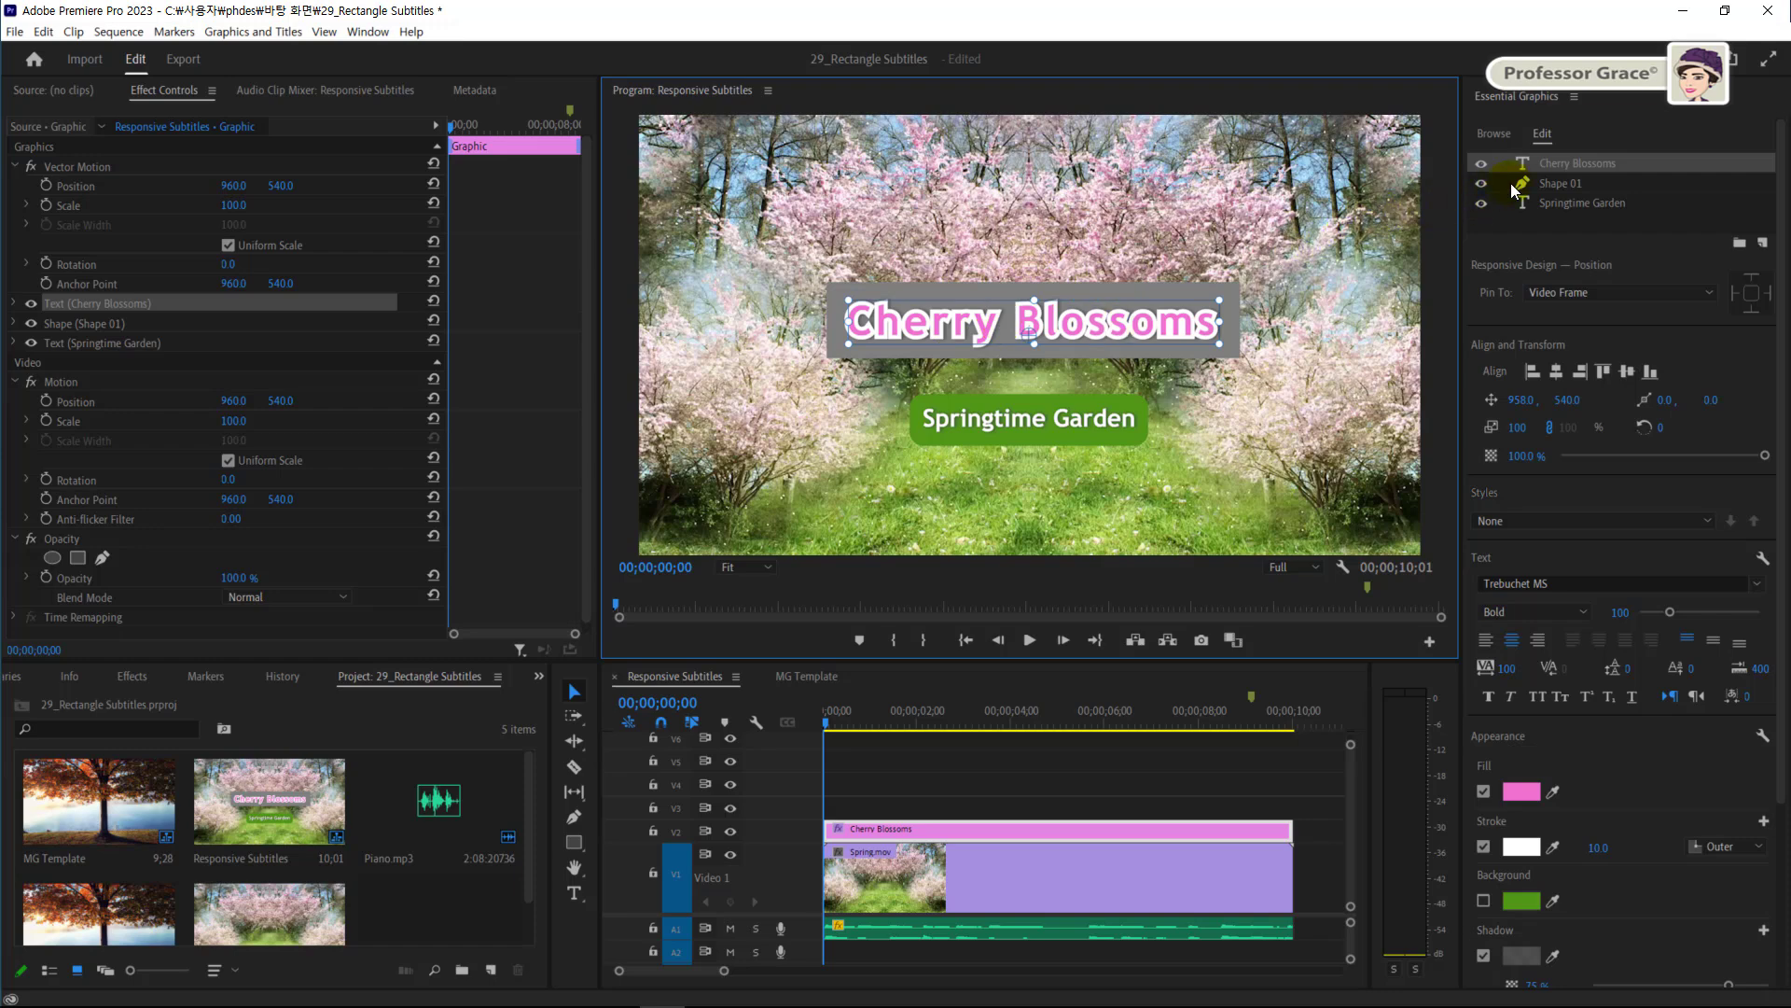
left_click(1575, 186)
double_click(1576, 185)
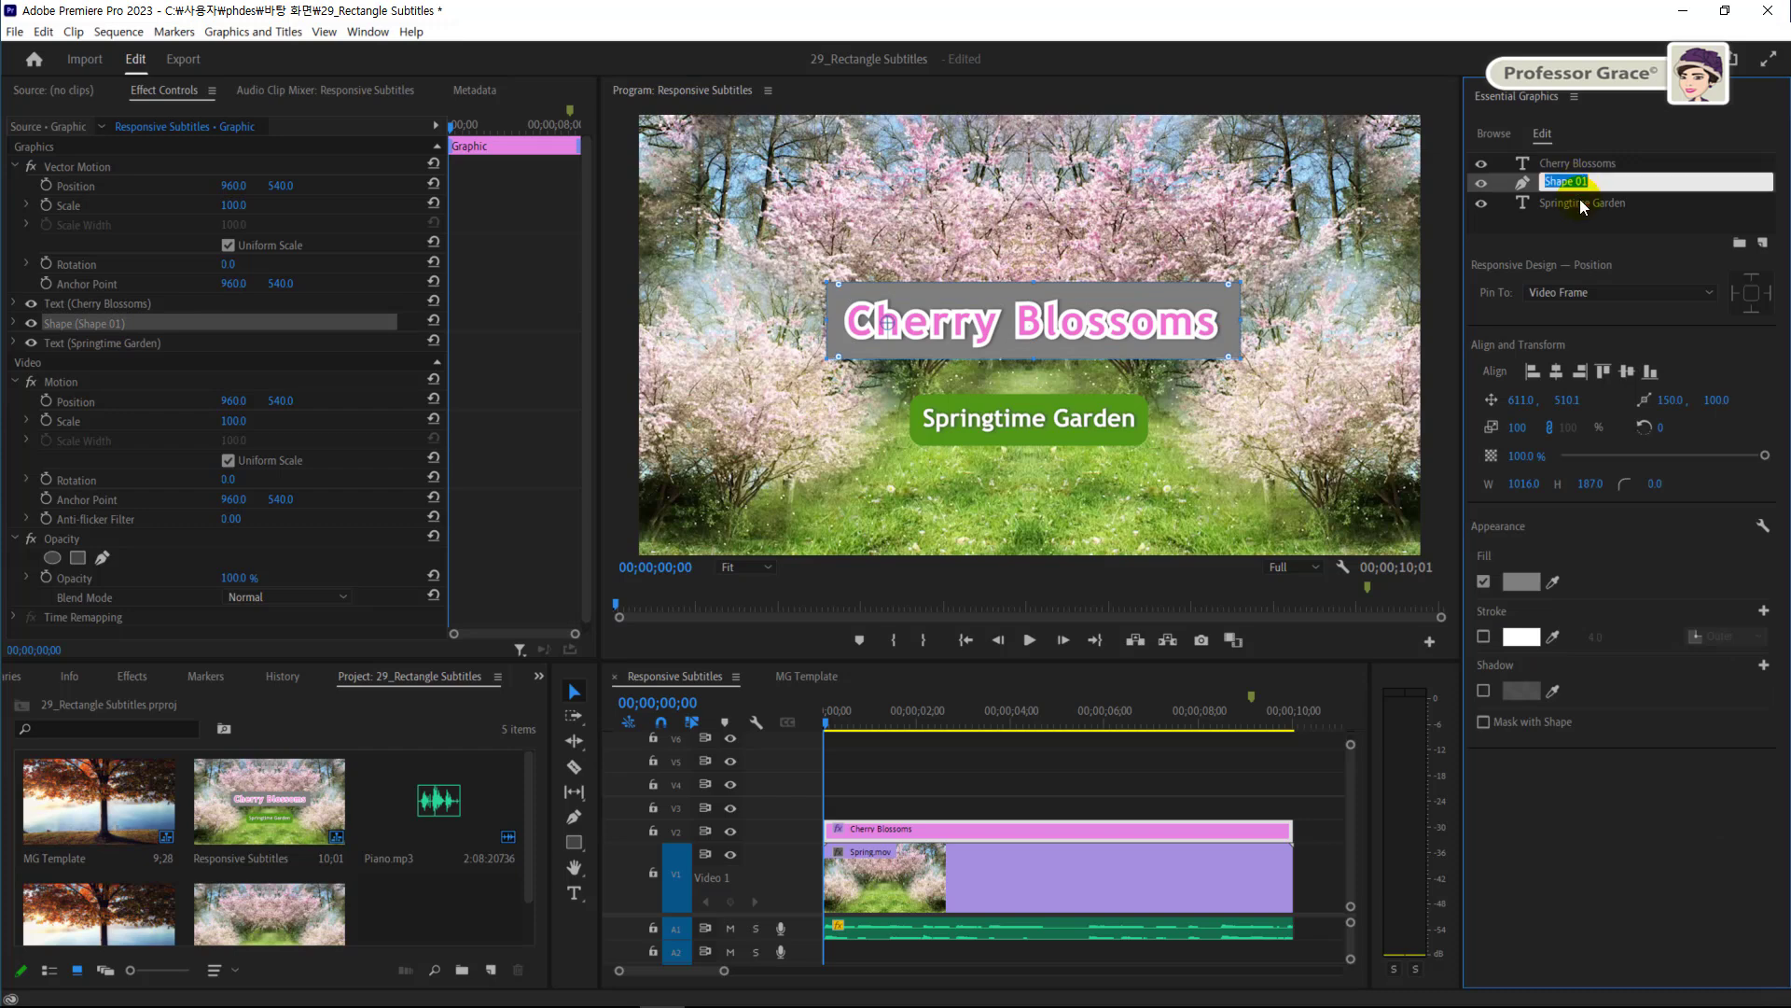
type("Green Box")
key("Return")
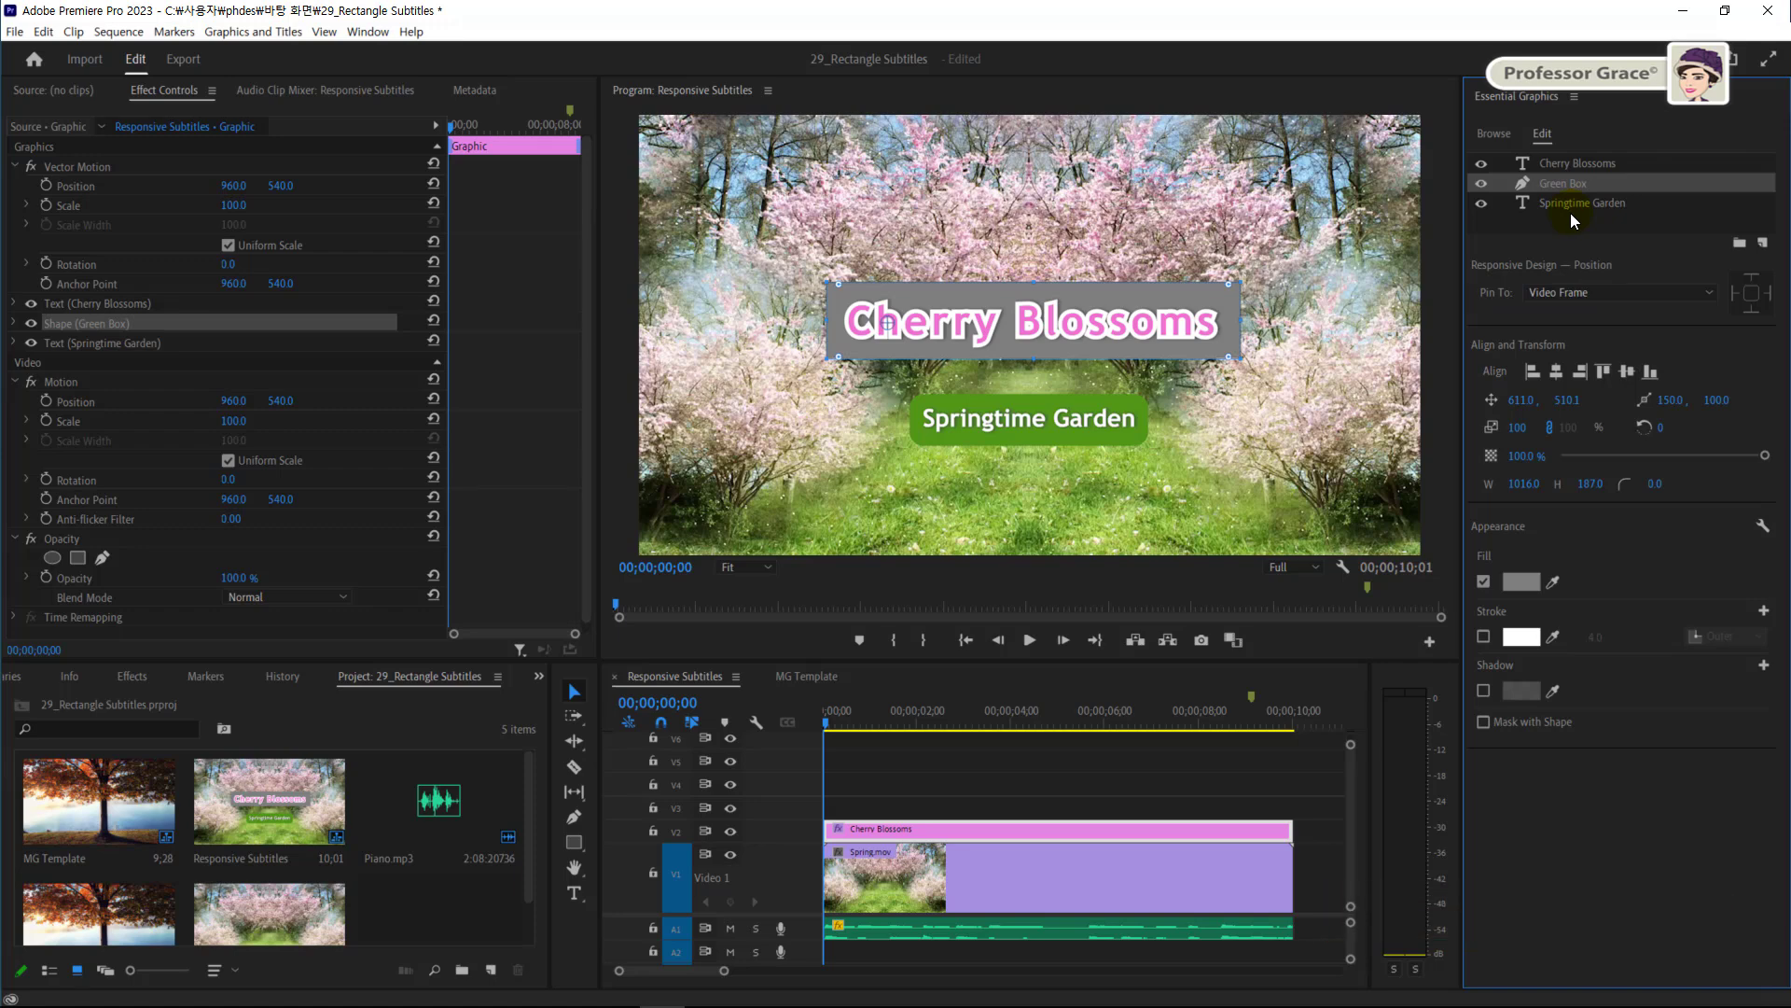
Change the Green Box shape's fill colour to light green with hex code 9BB657
left_click(1523, 580)
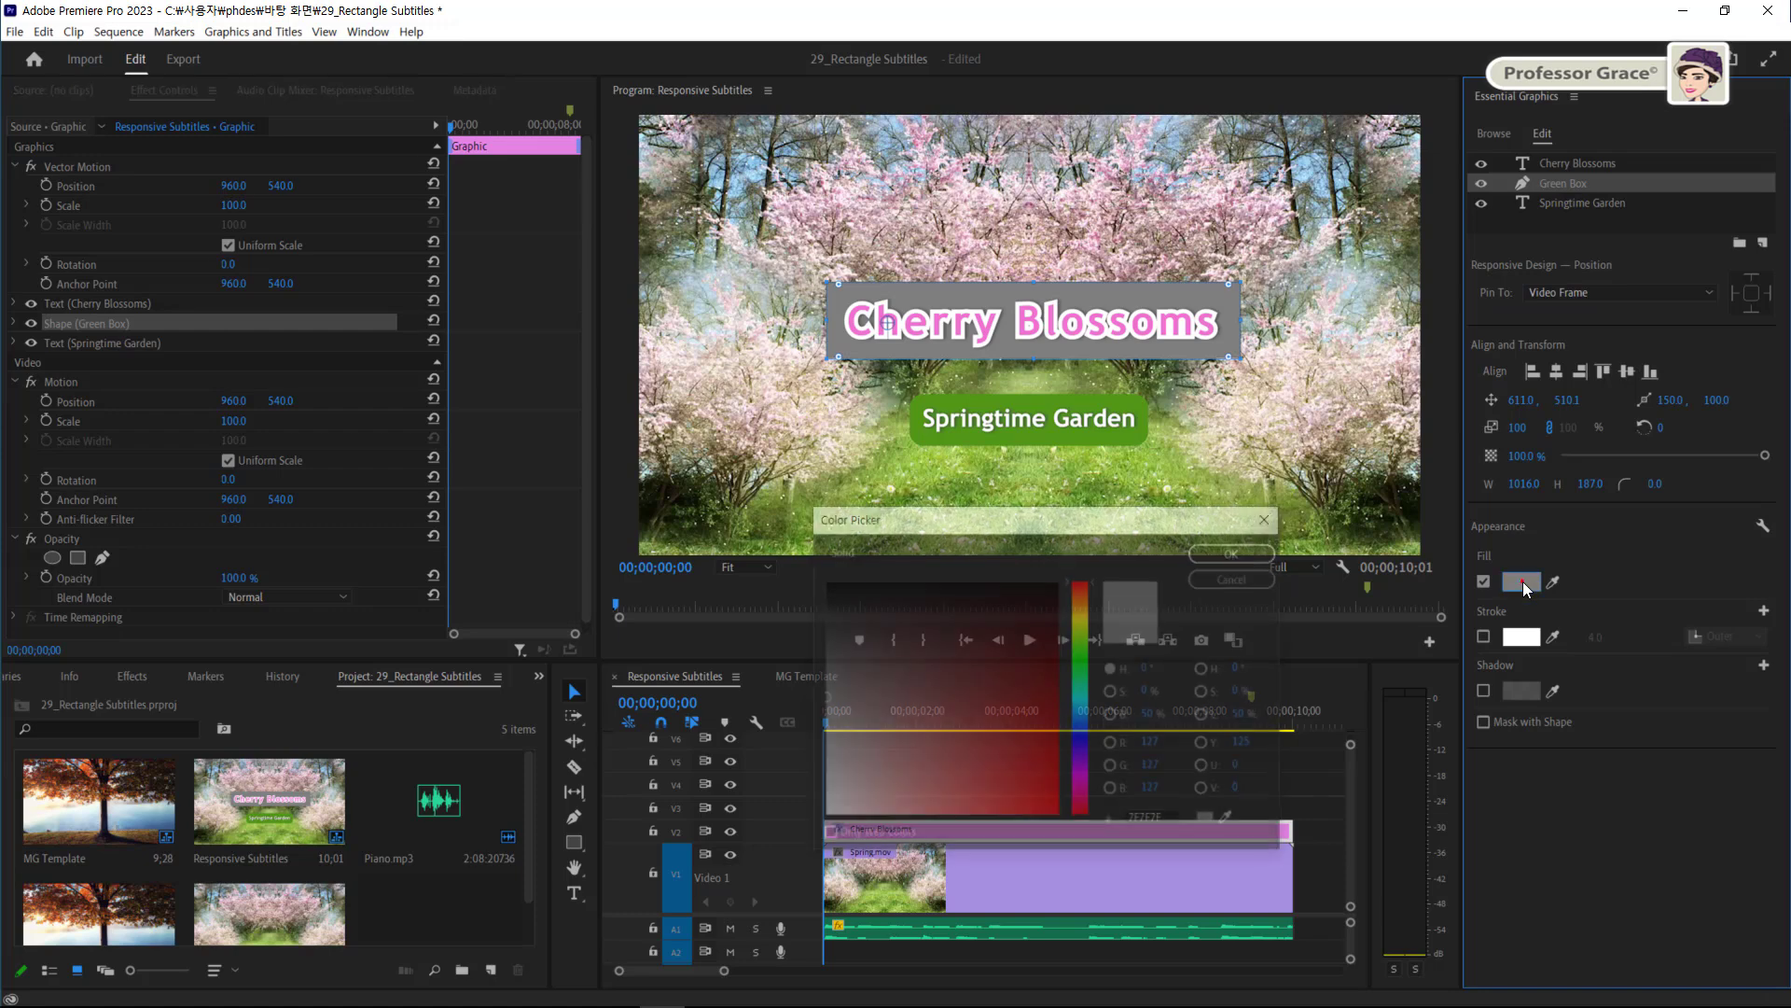
double_click(1157, 820)
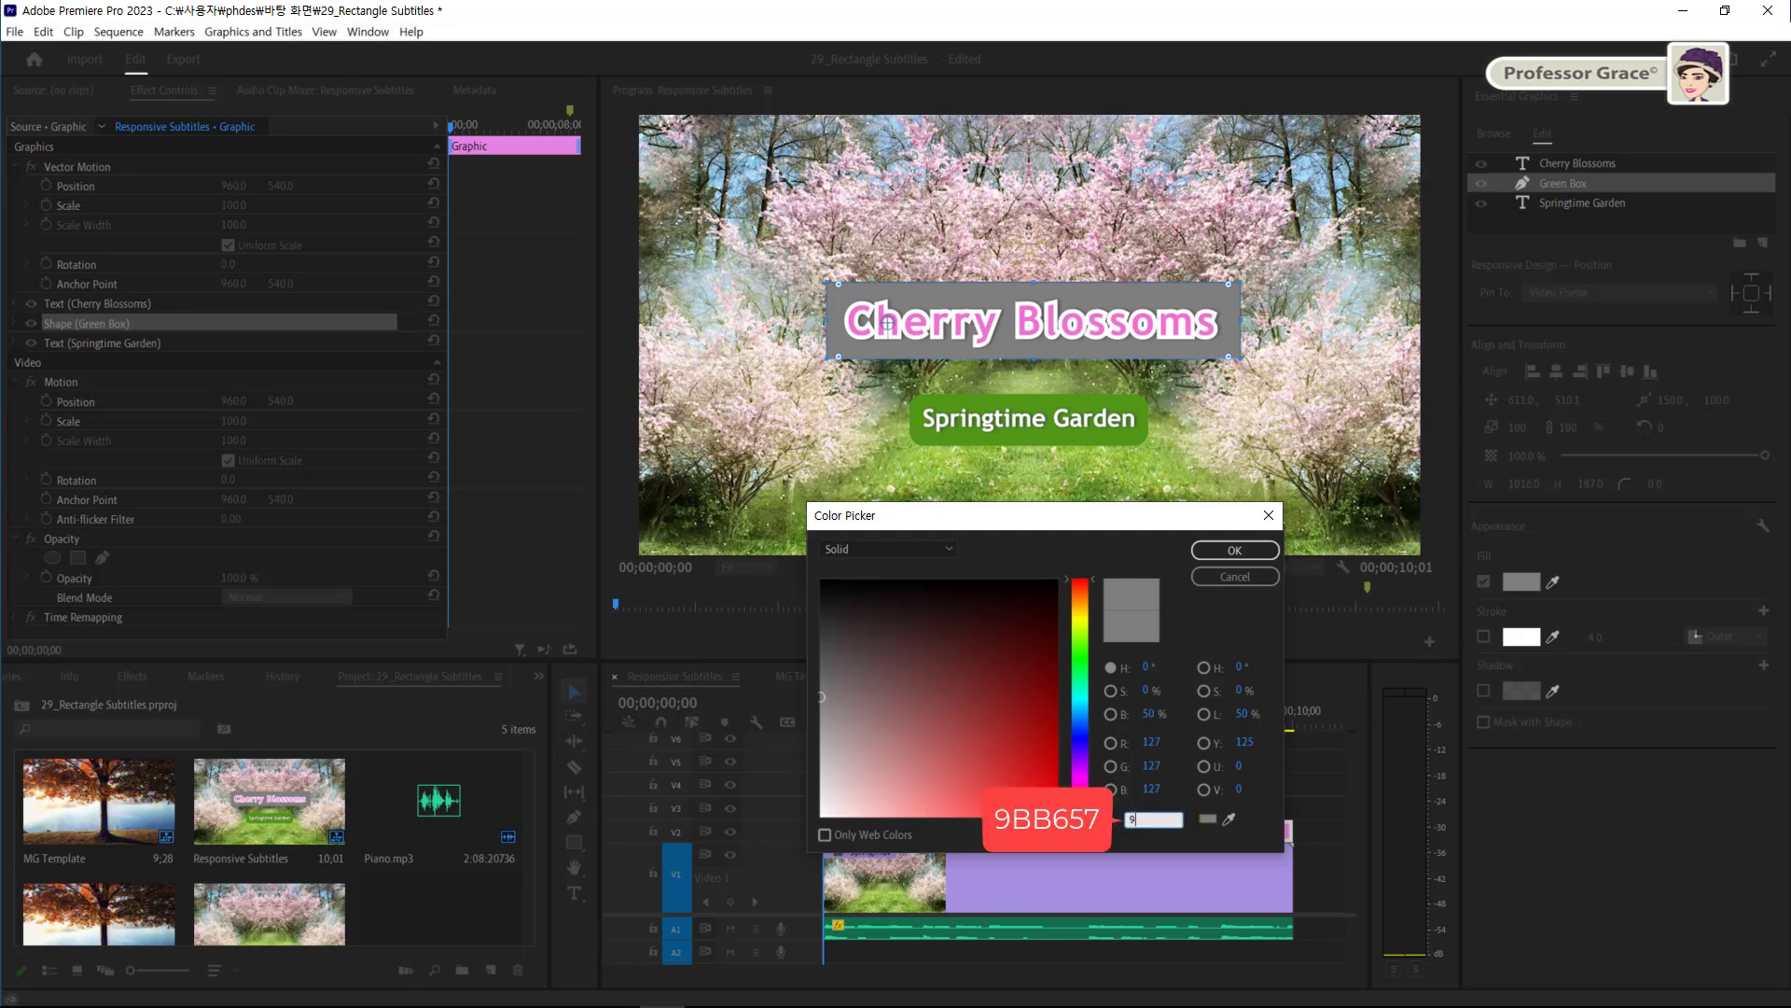
type("9BB")
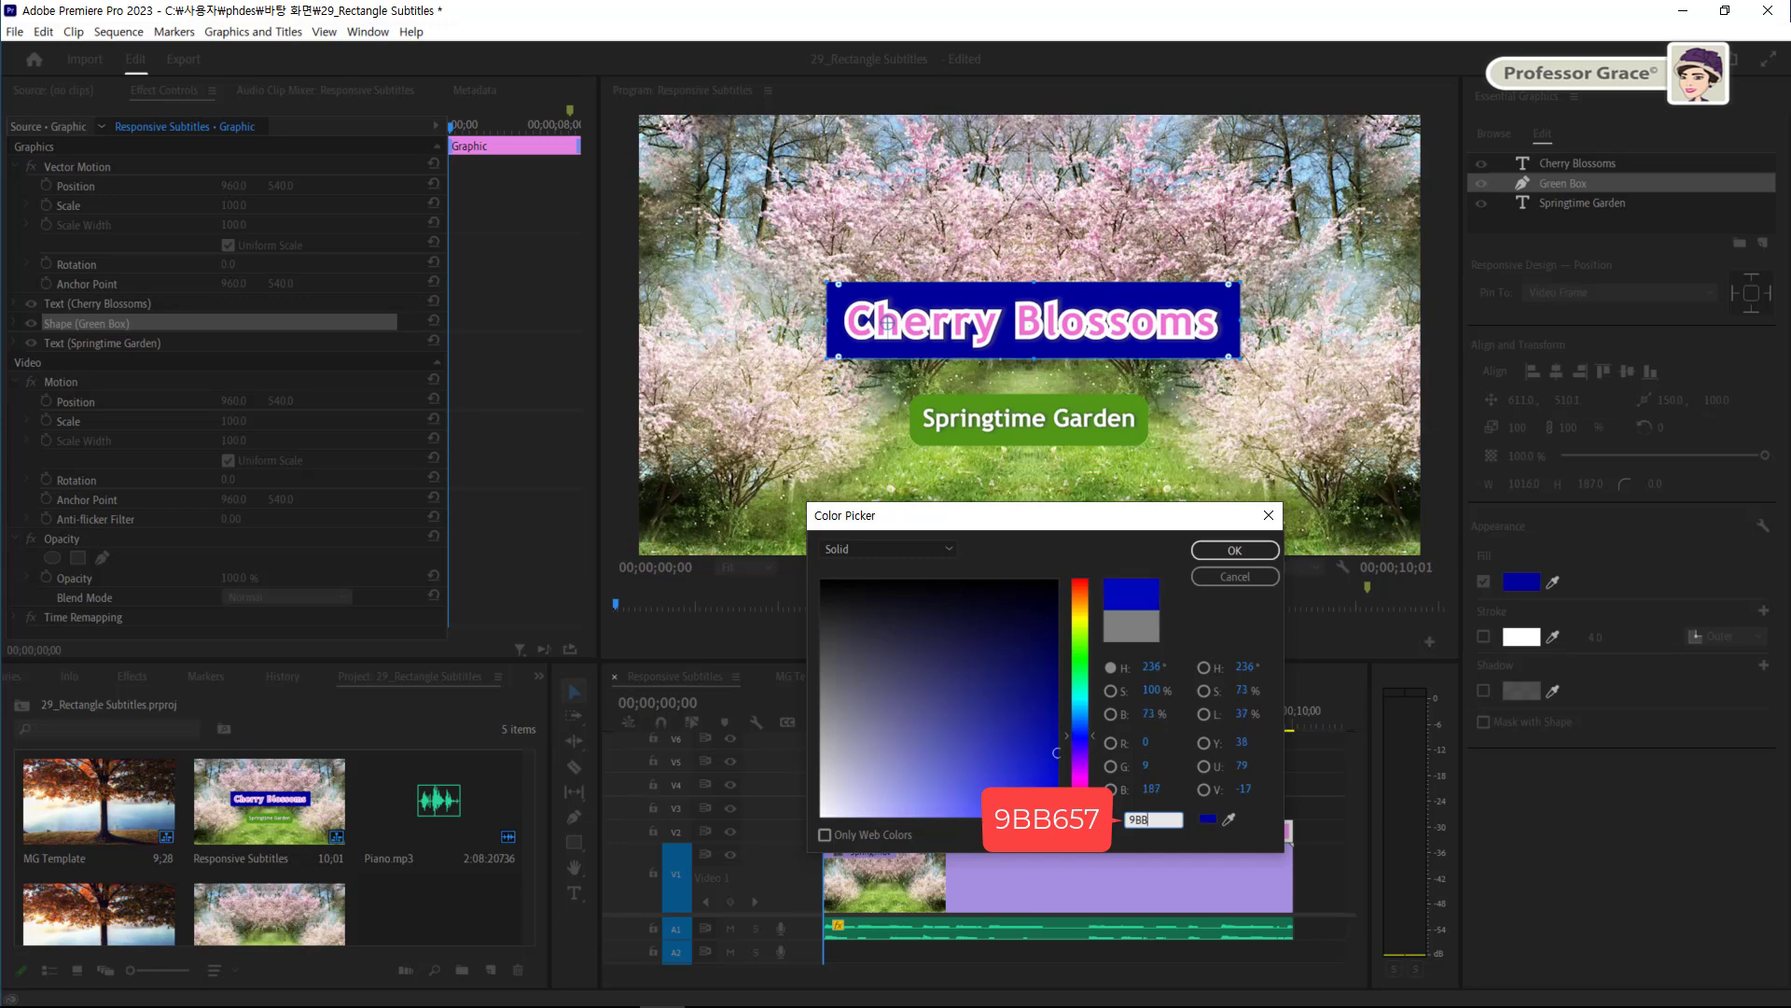
type("657")
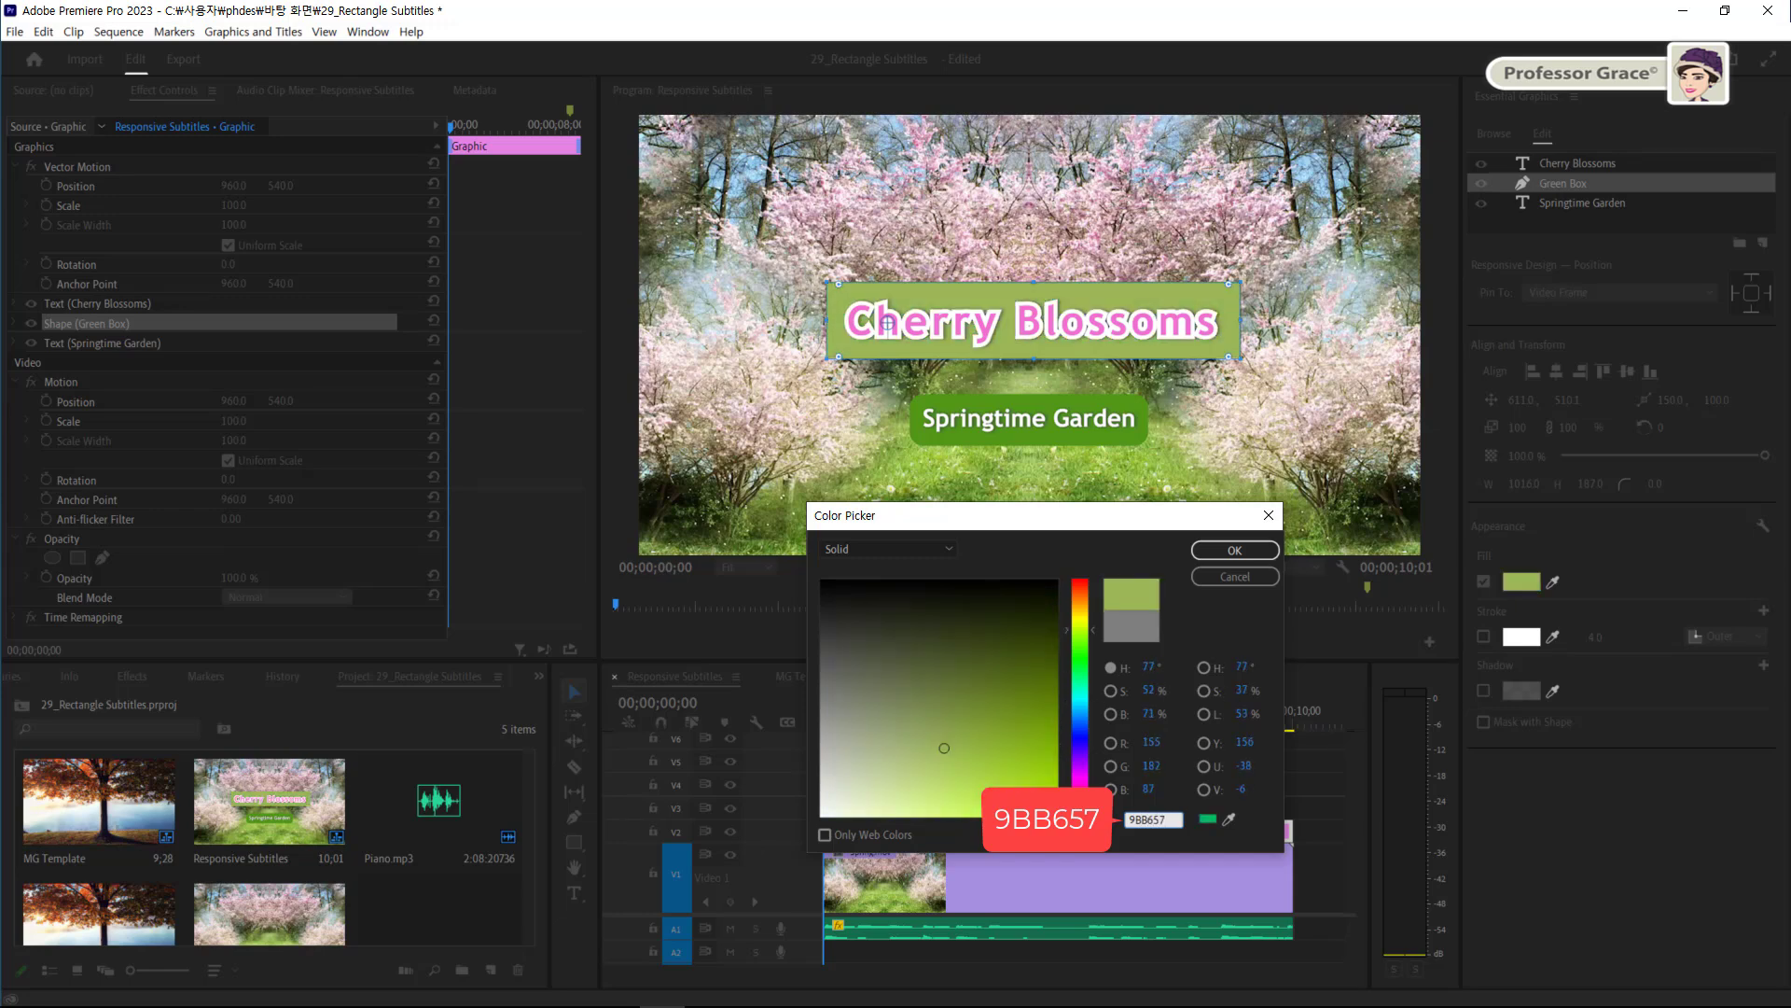
key("Return")
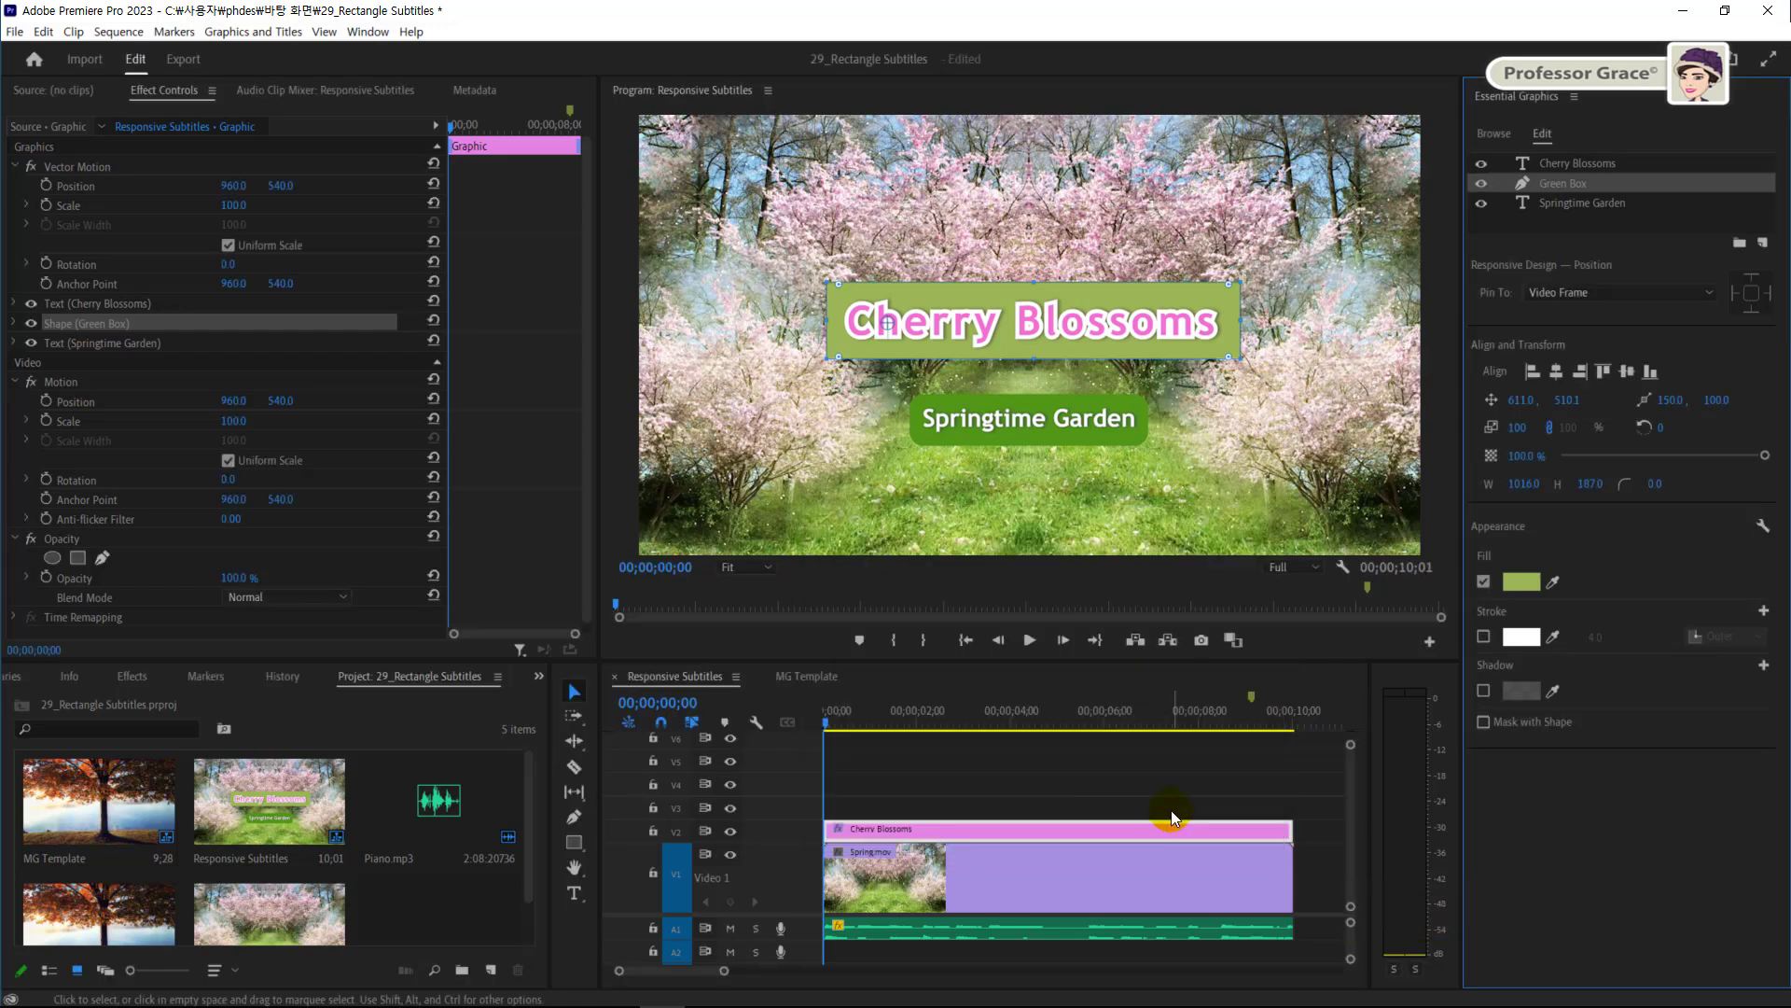
Enable a shadow on the Green Box shape with angle 90°, distance 5 and size 3, and set the layer's opacity to 20%
left_click(1483, 691)
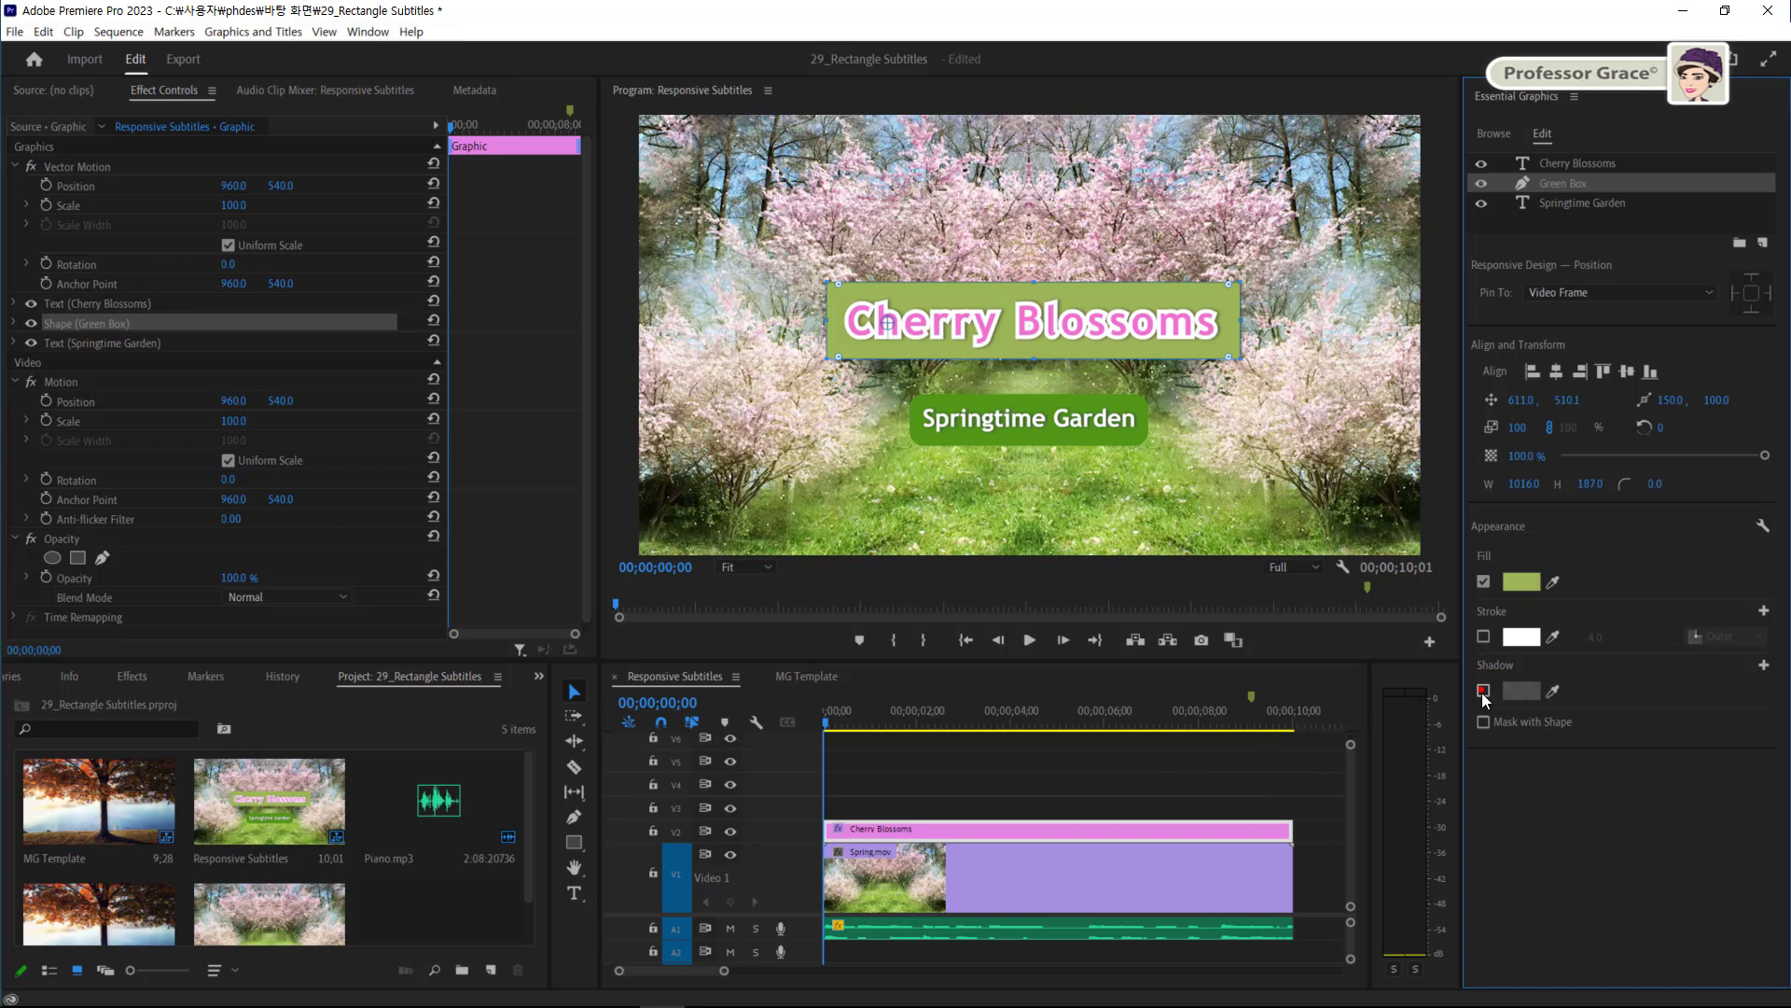
left_click(1526, 718)
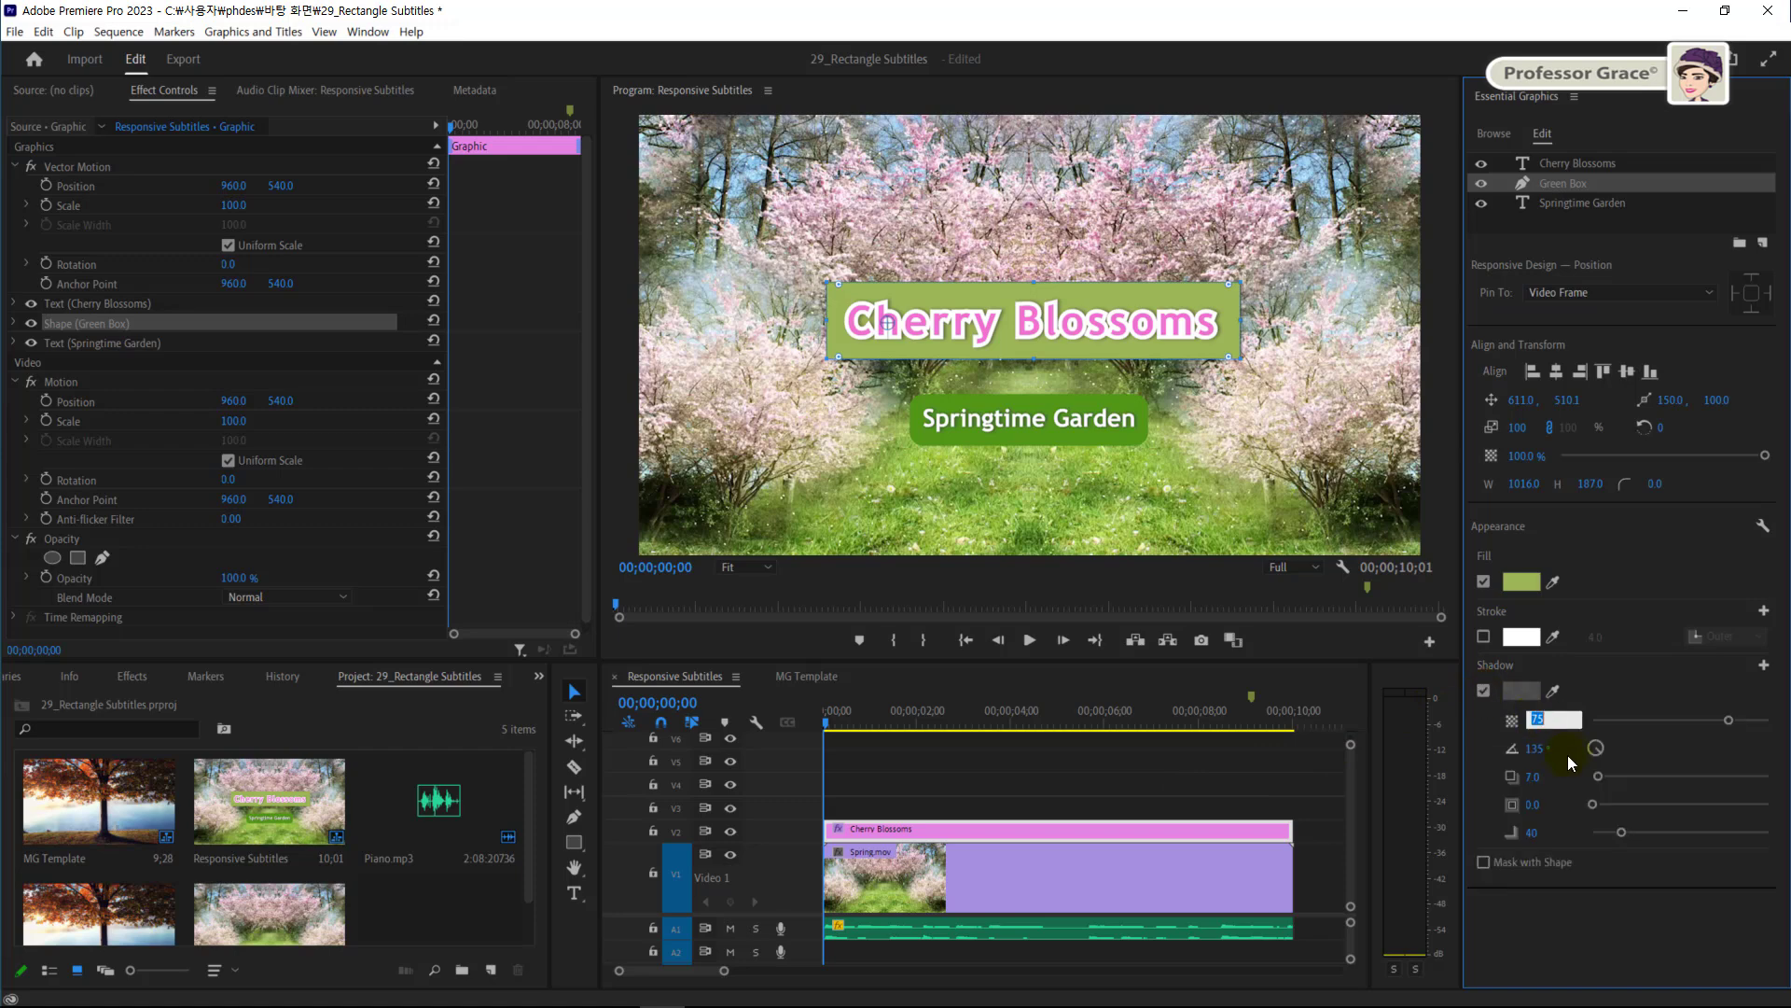
left_click(1541, 748)
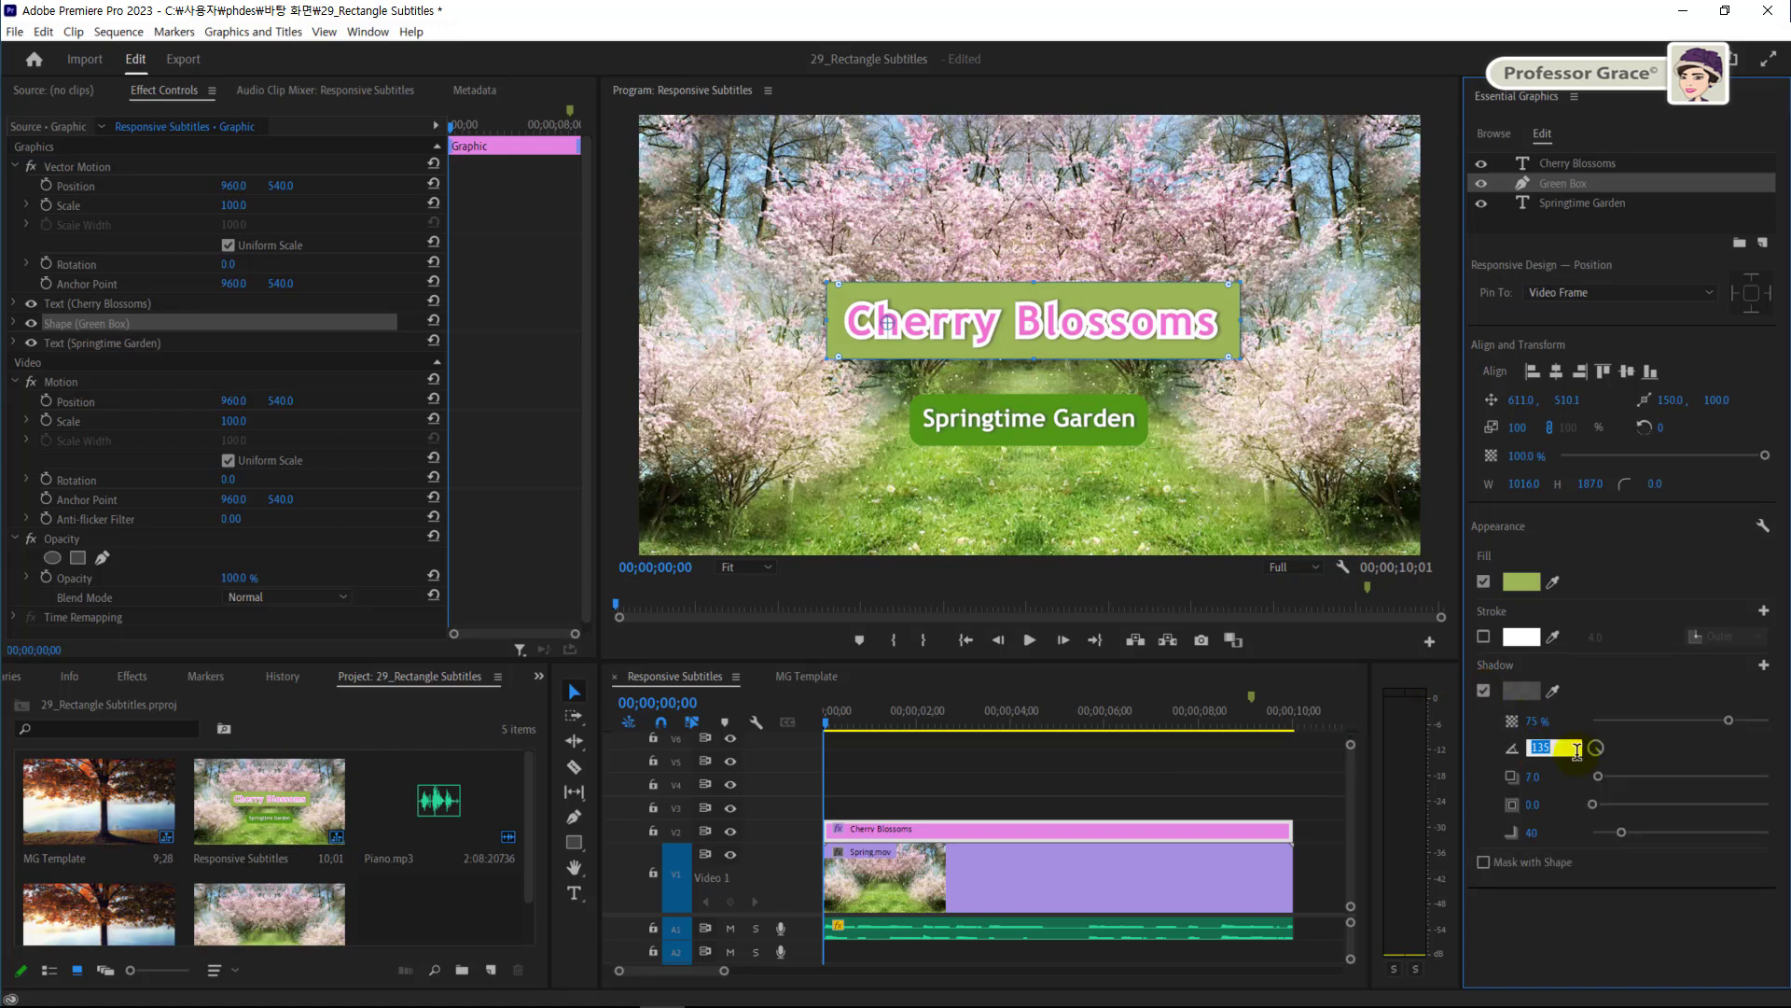
type("90")
left_click(1547, 775)
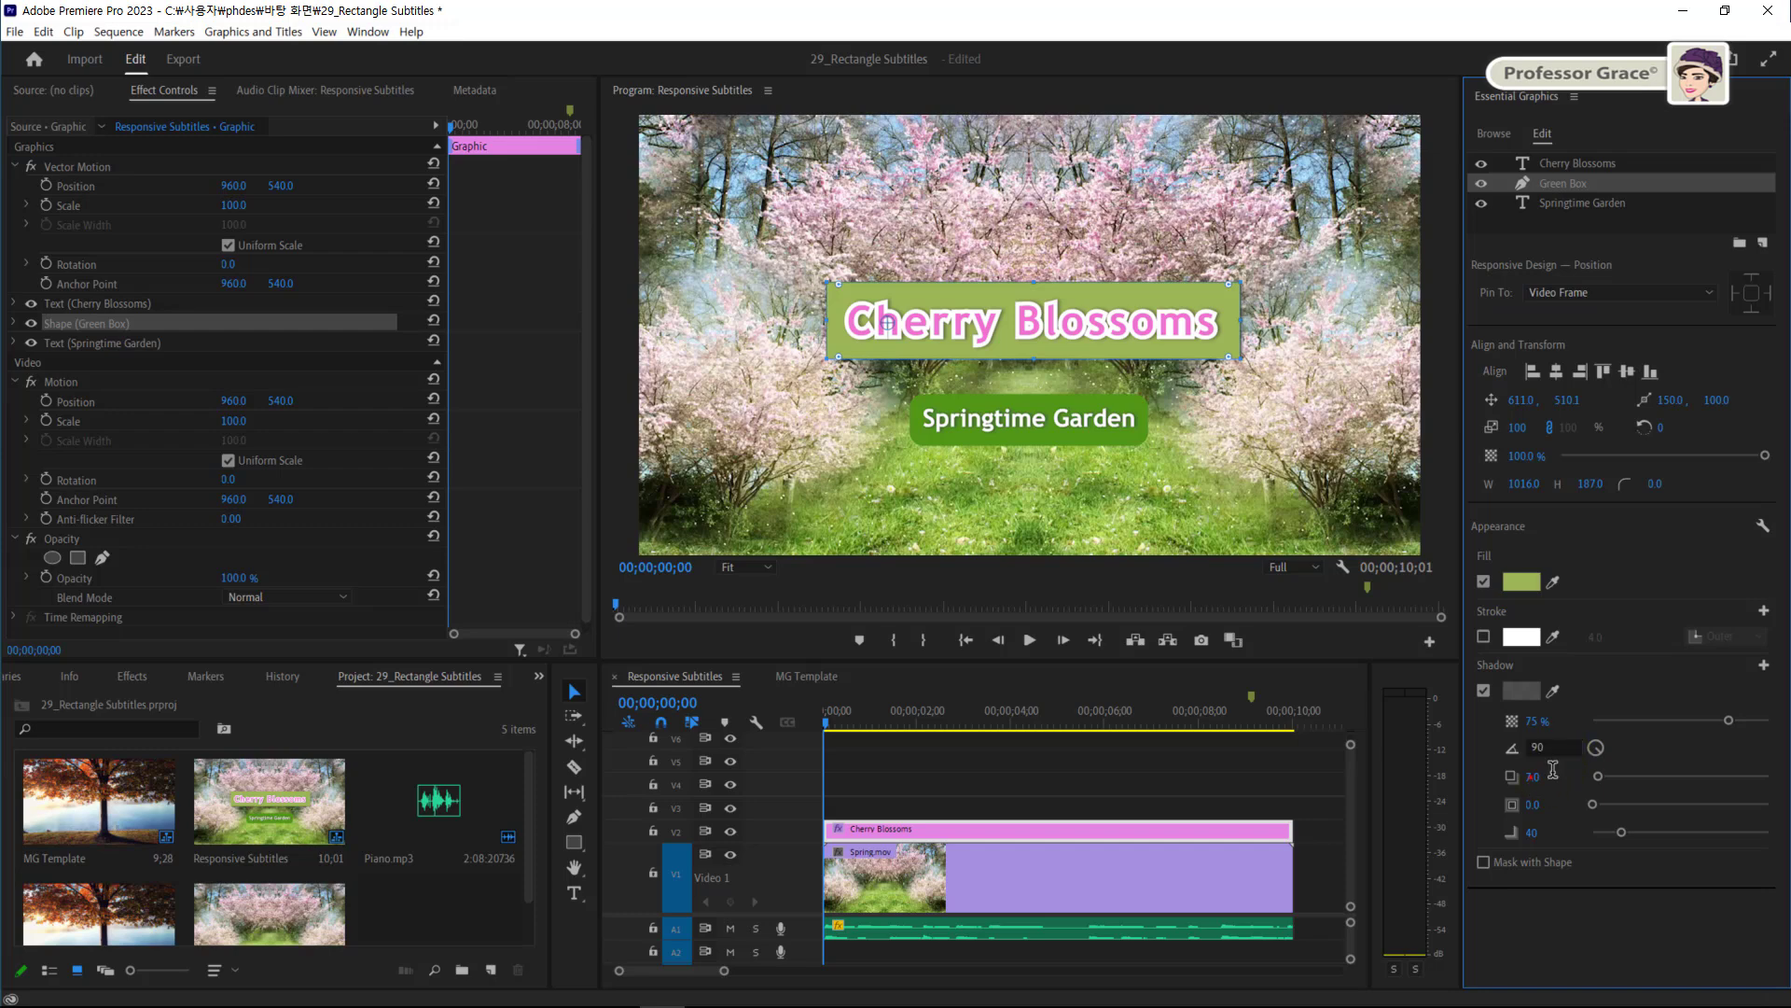
type("5")
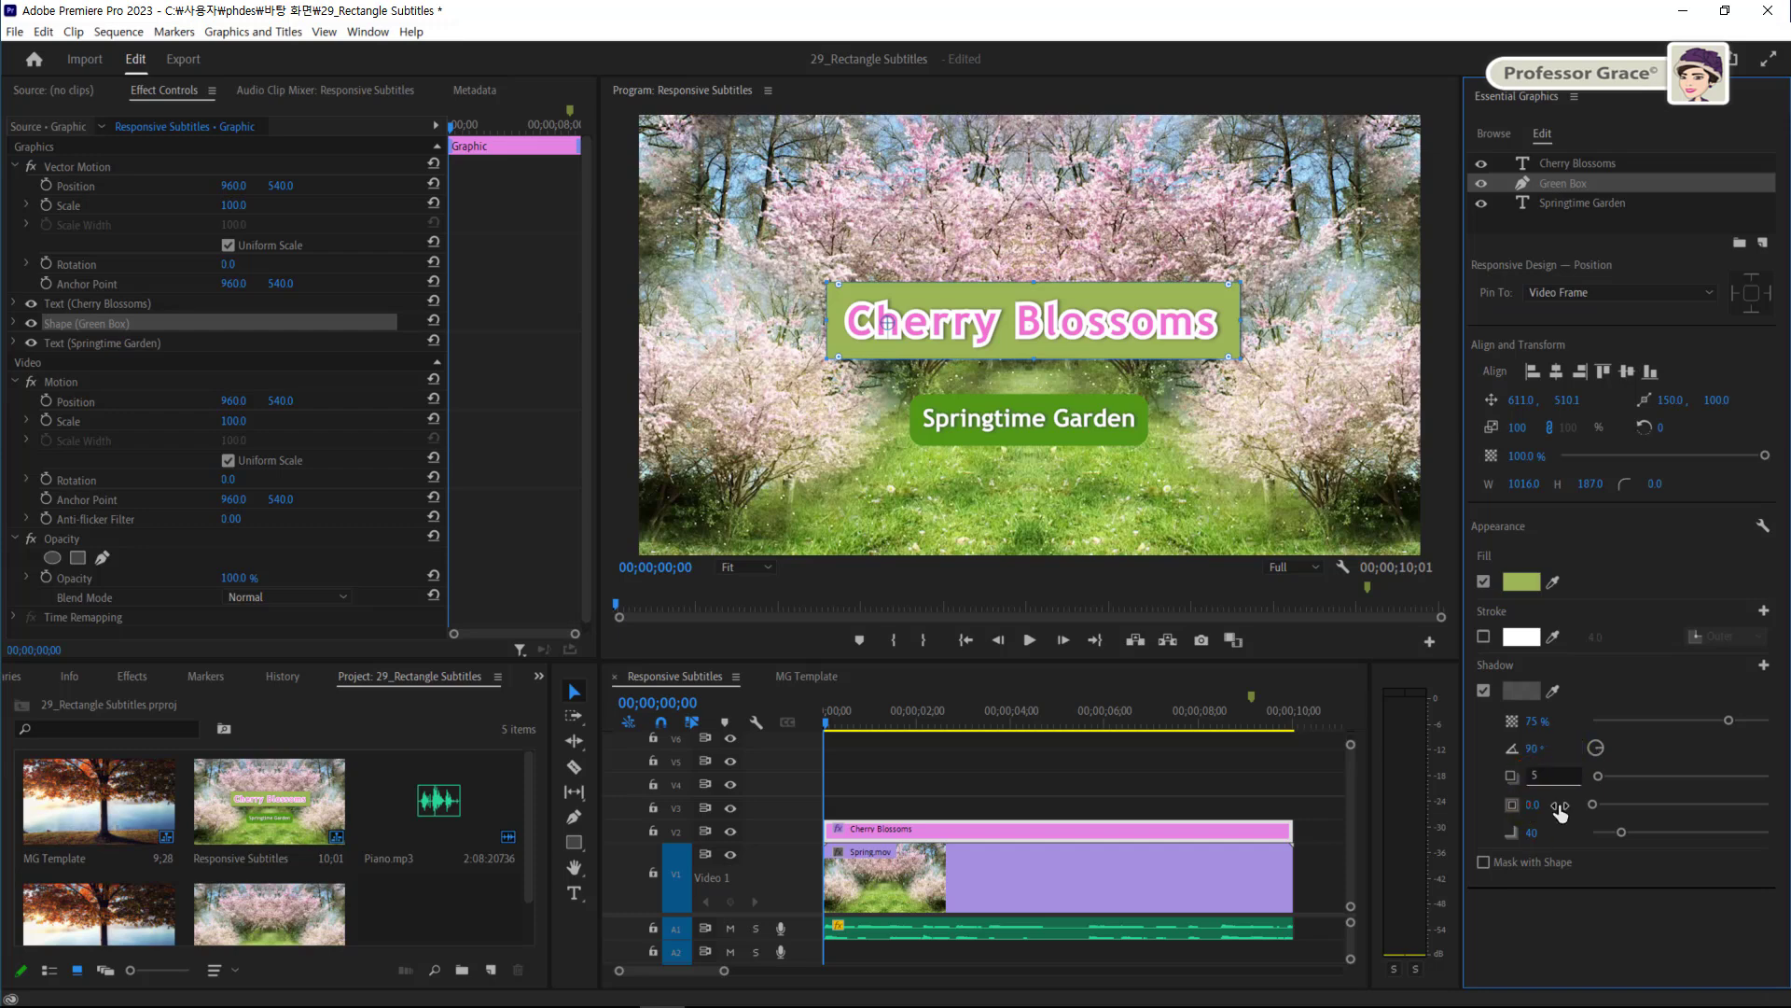
type("3")
left_click(1532, 832)
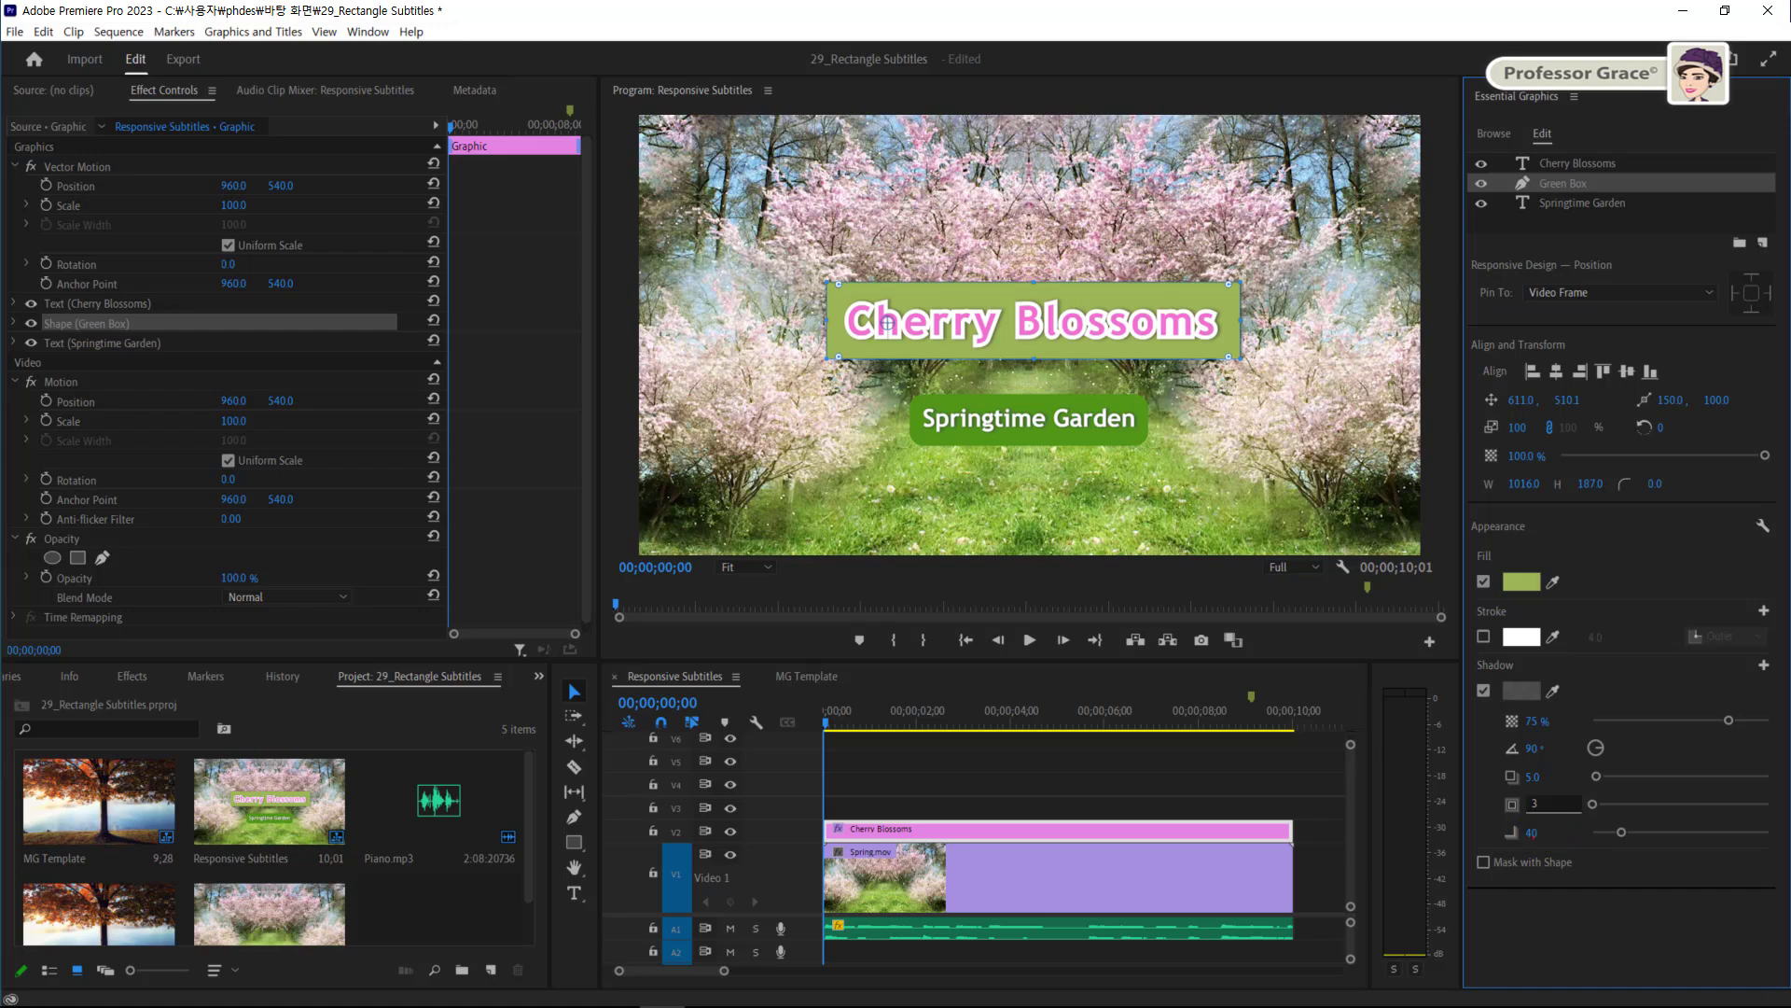
left_click(1565, 828)
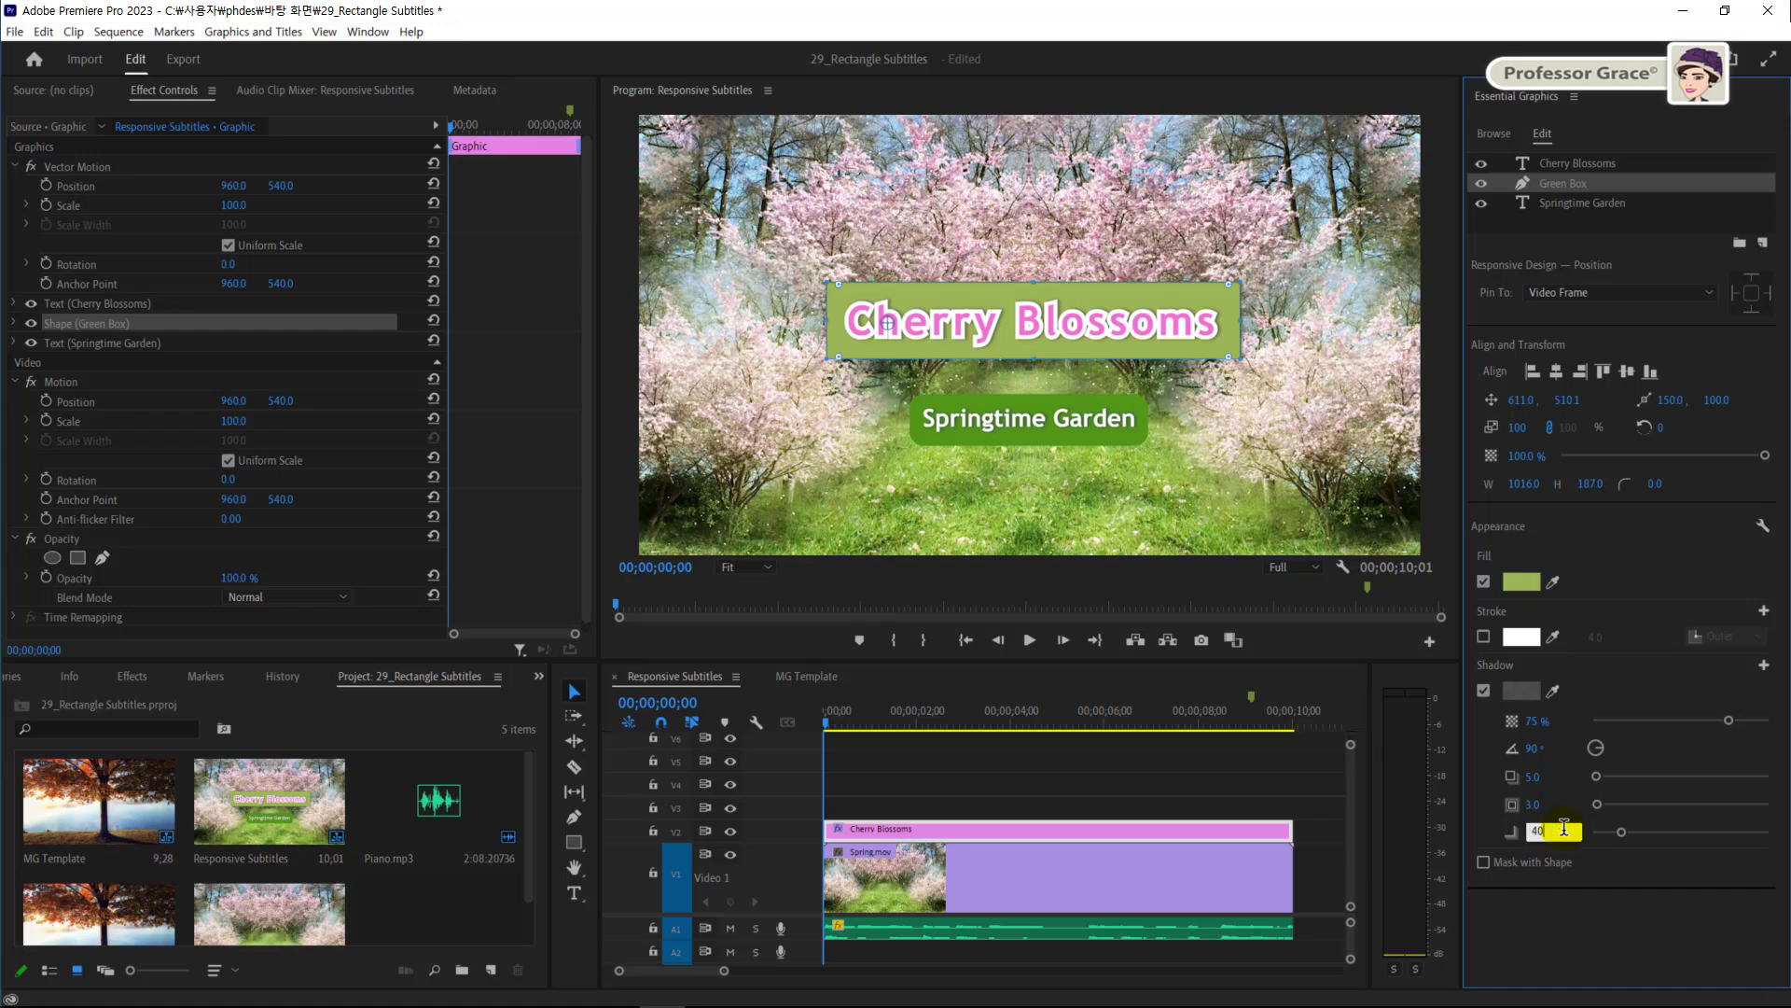
key("Return")
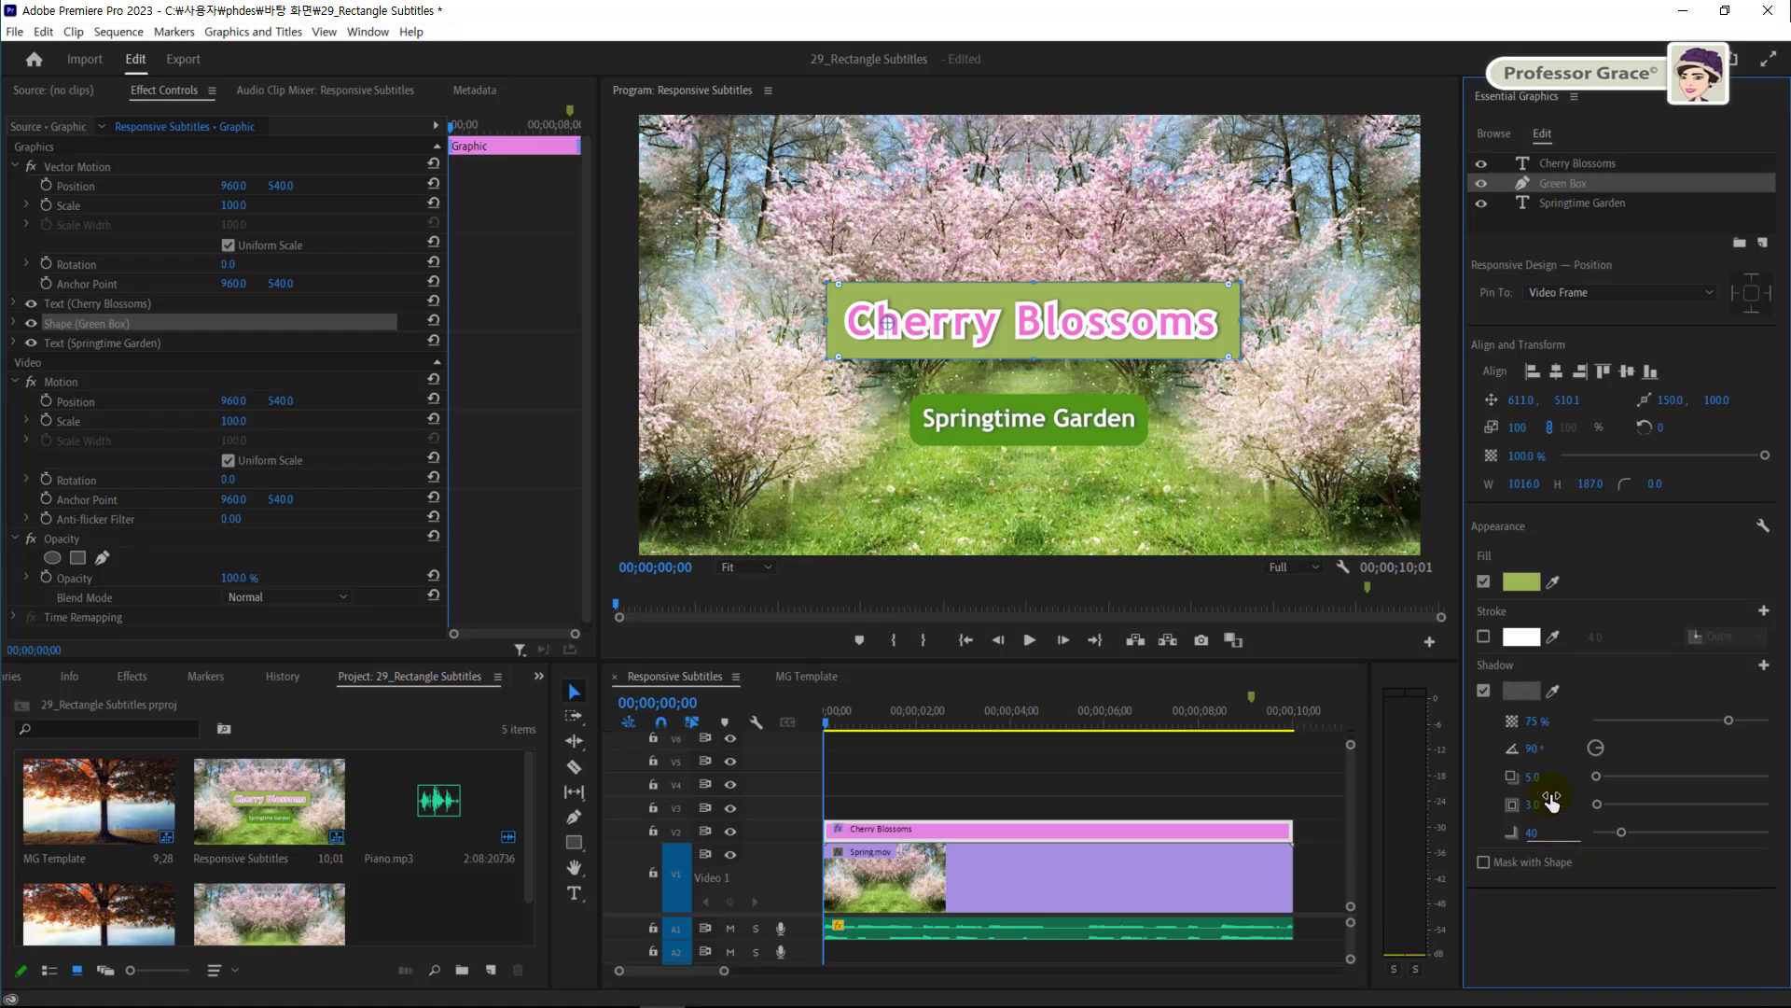
left_click(1518, 457)
key("Return")
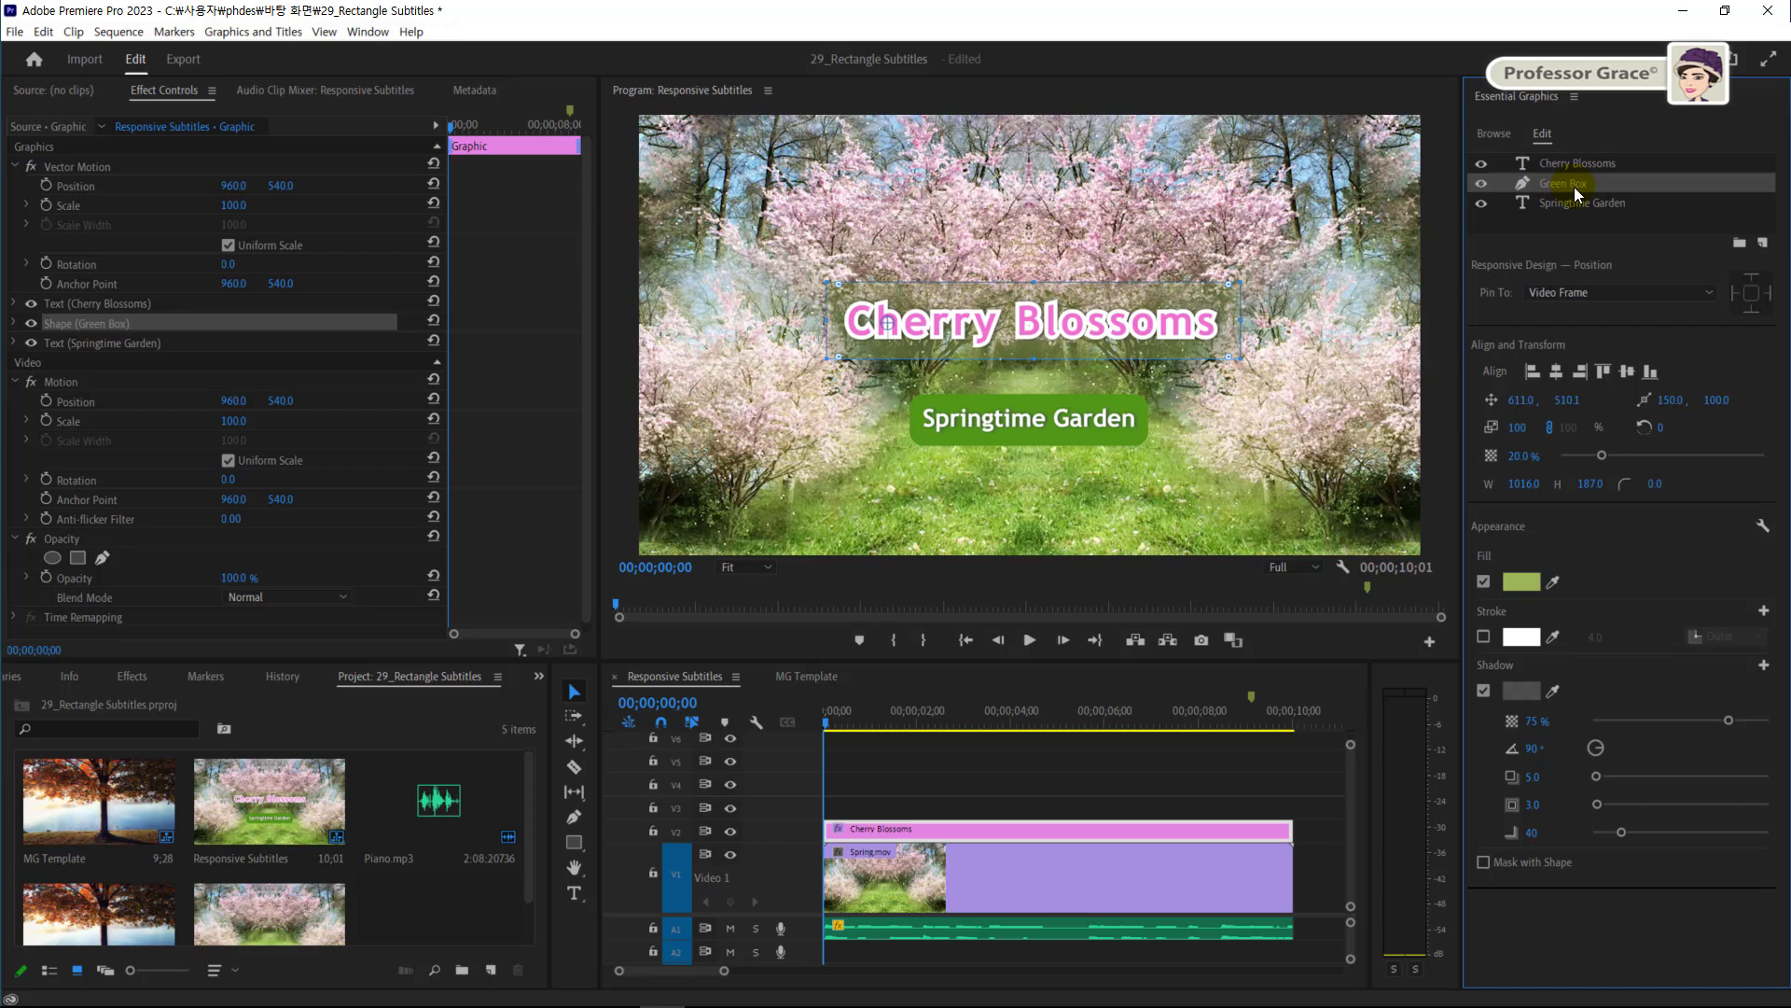
Duplicate the Green Box shape as a layer named White Stroke, placed directly beneath the Cherry Blossoms text layer
key("ctrl+c")
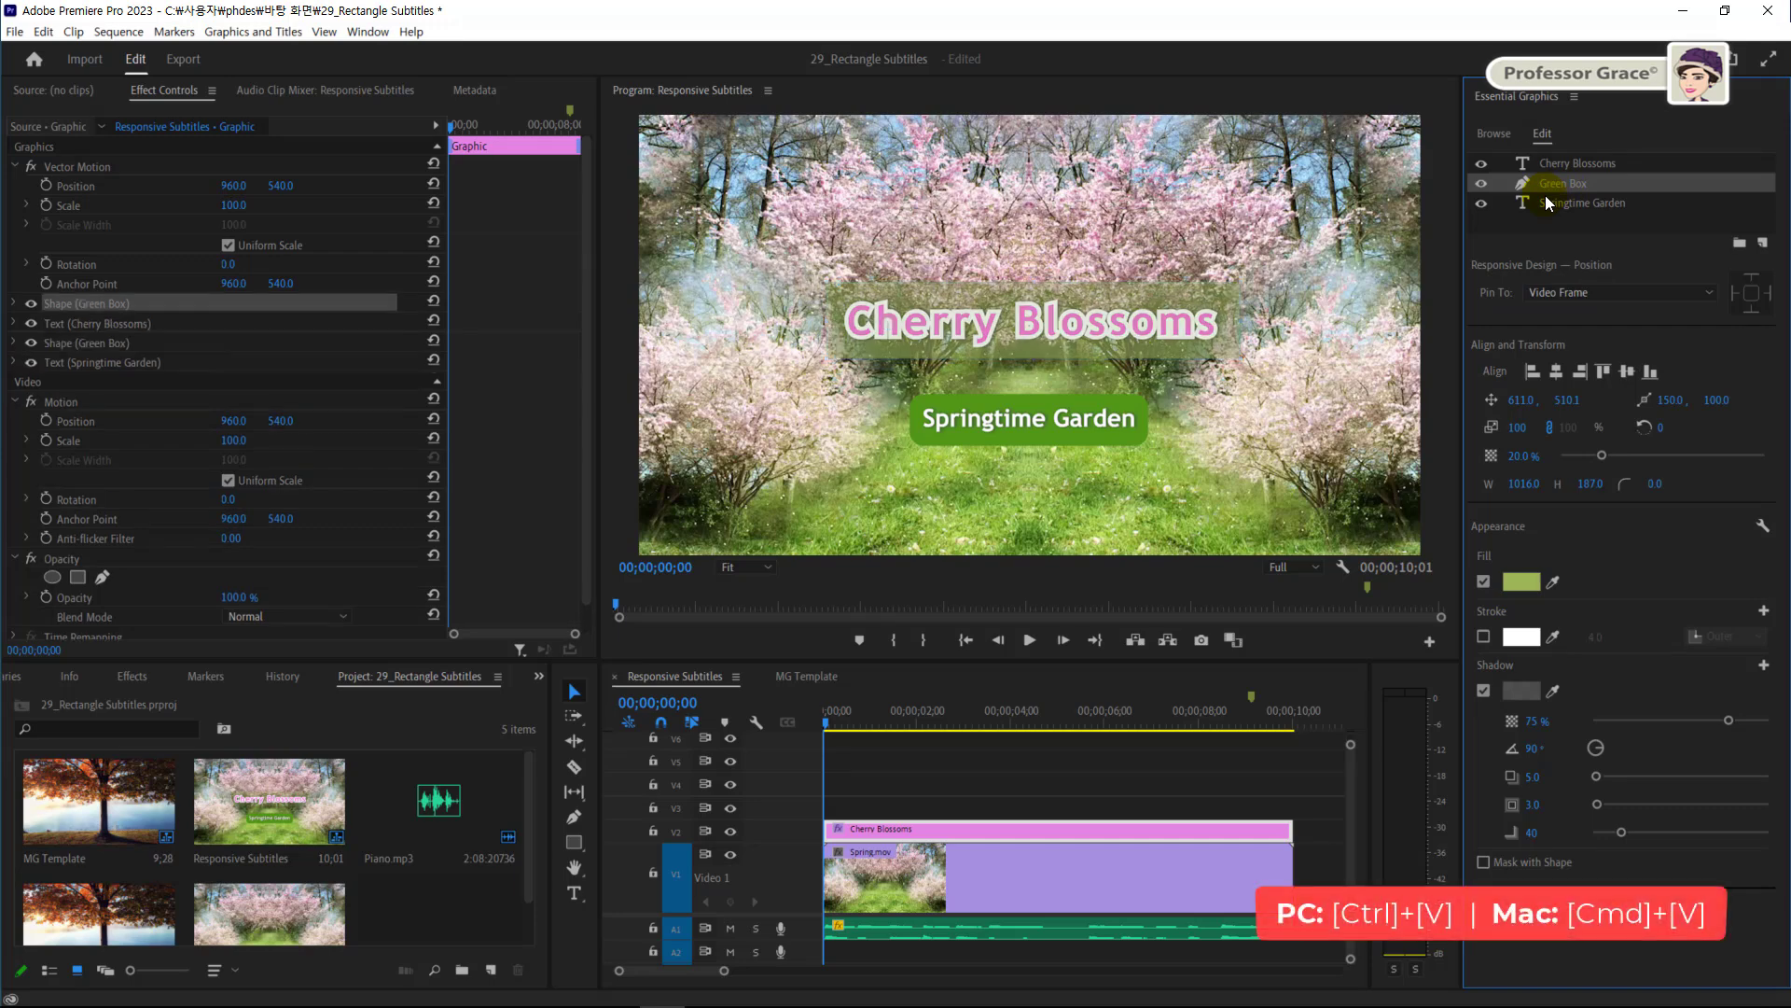
key("ctrl+v")
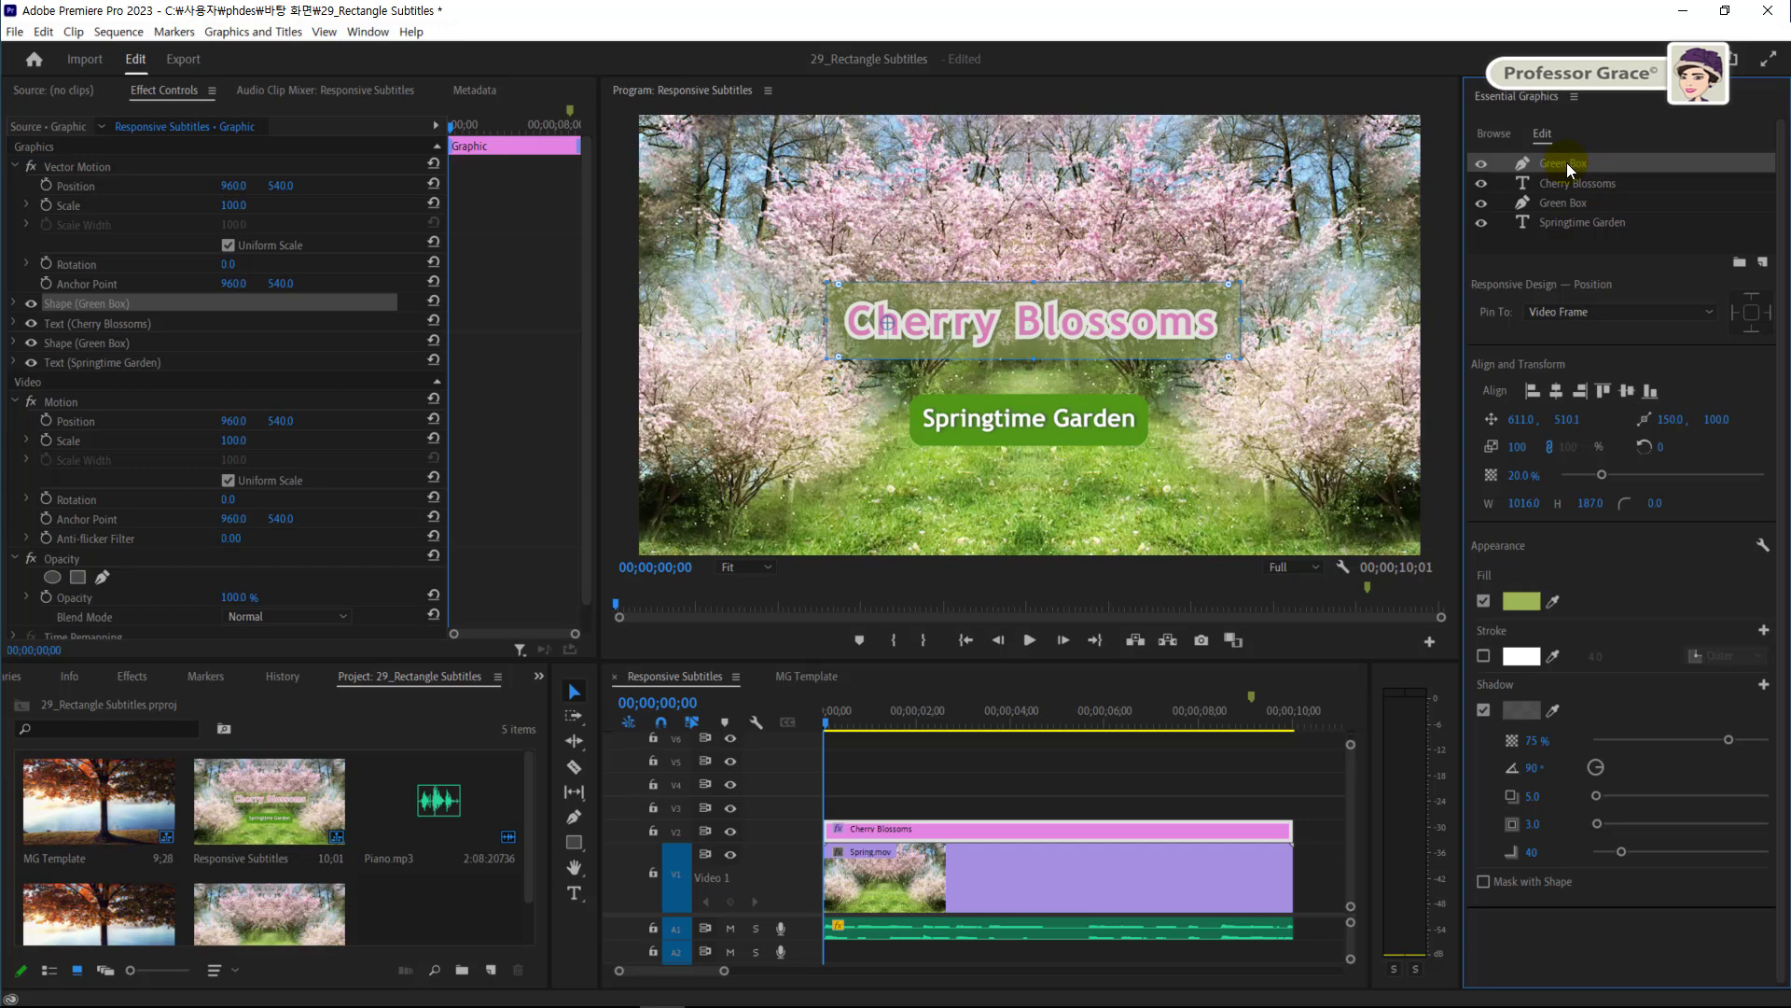
double_click(1565, 162)
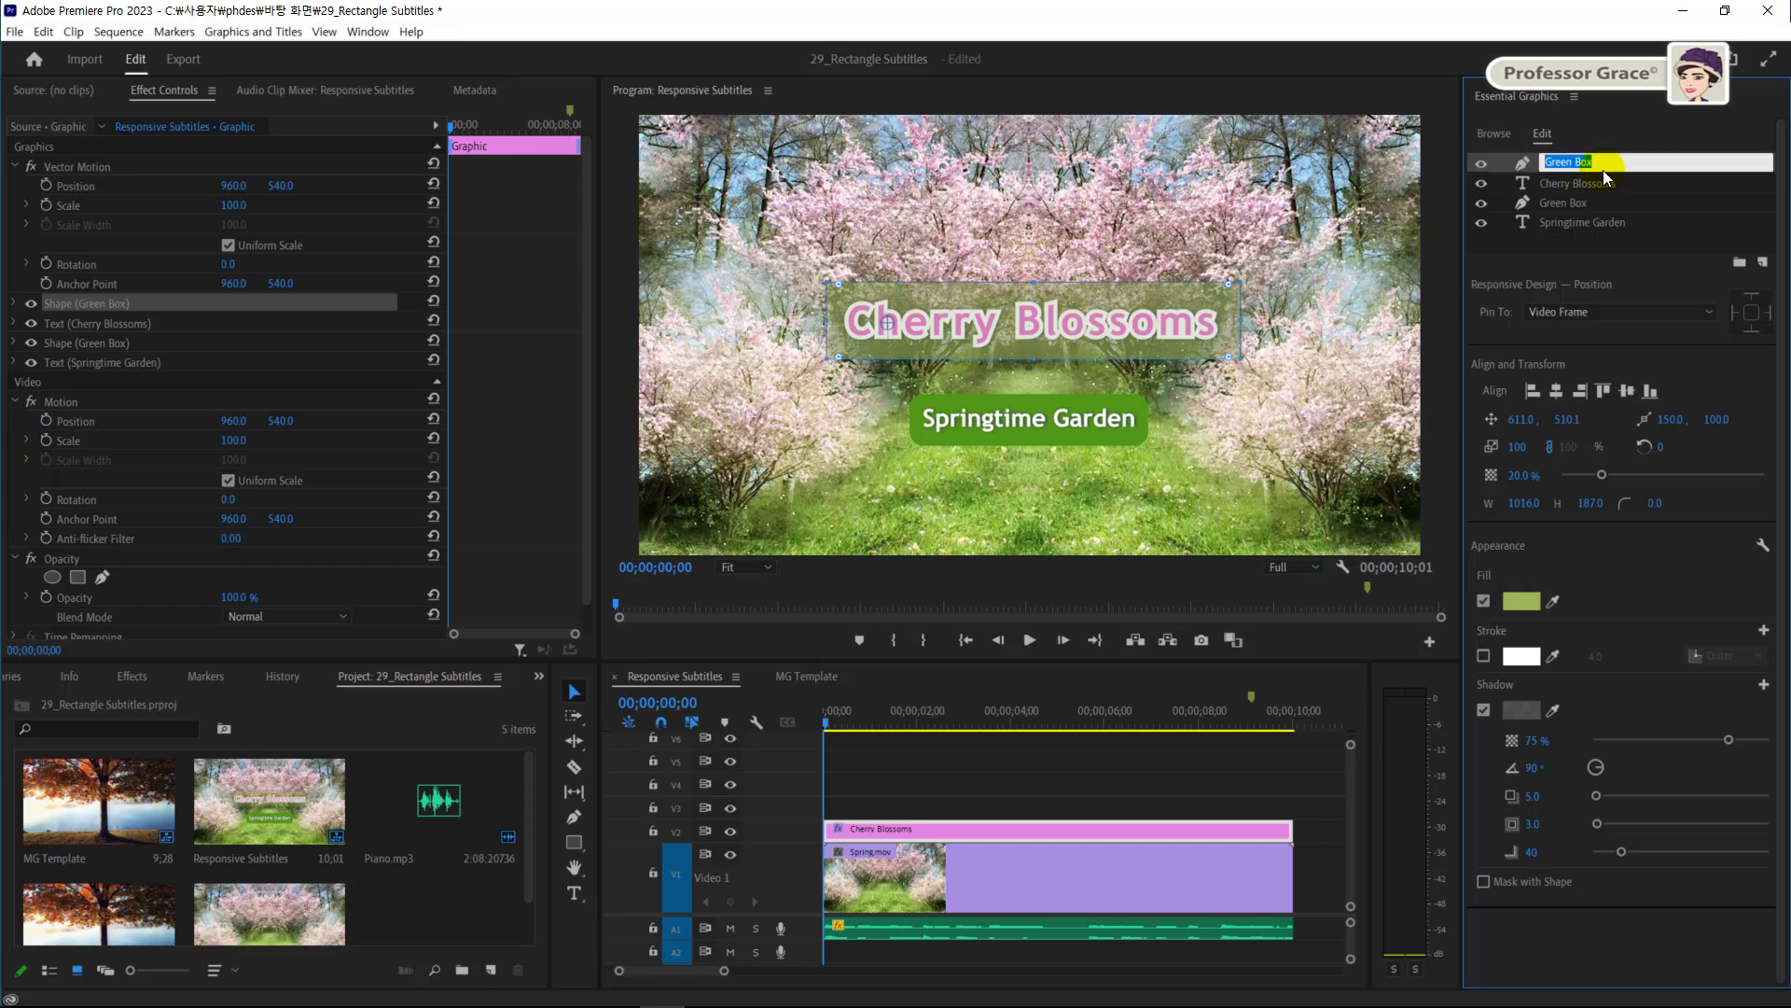
type("White Stroke")
key("Return")
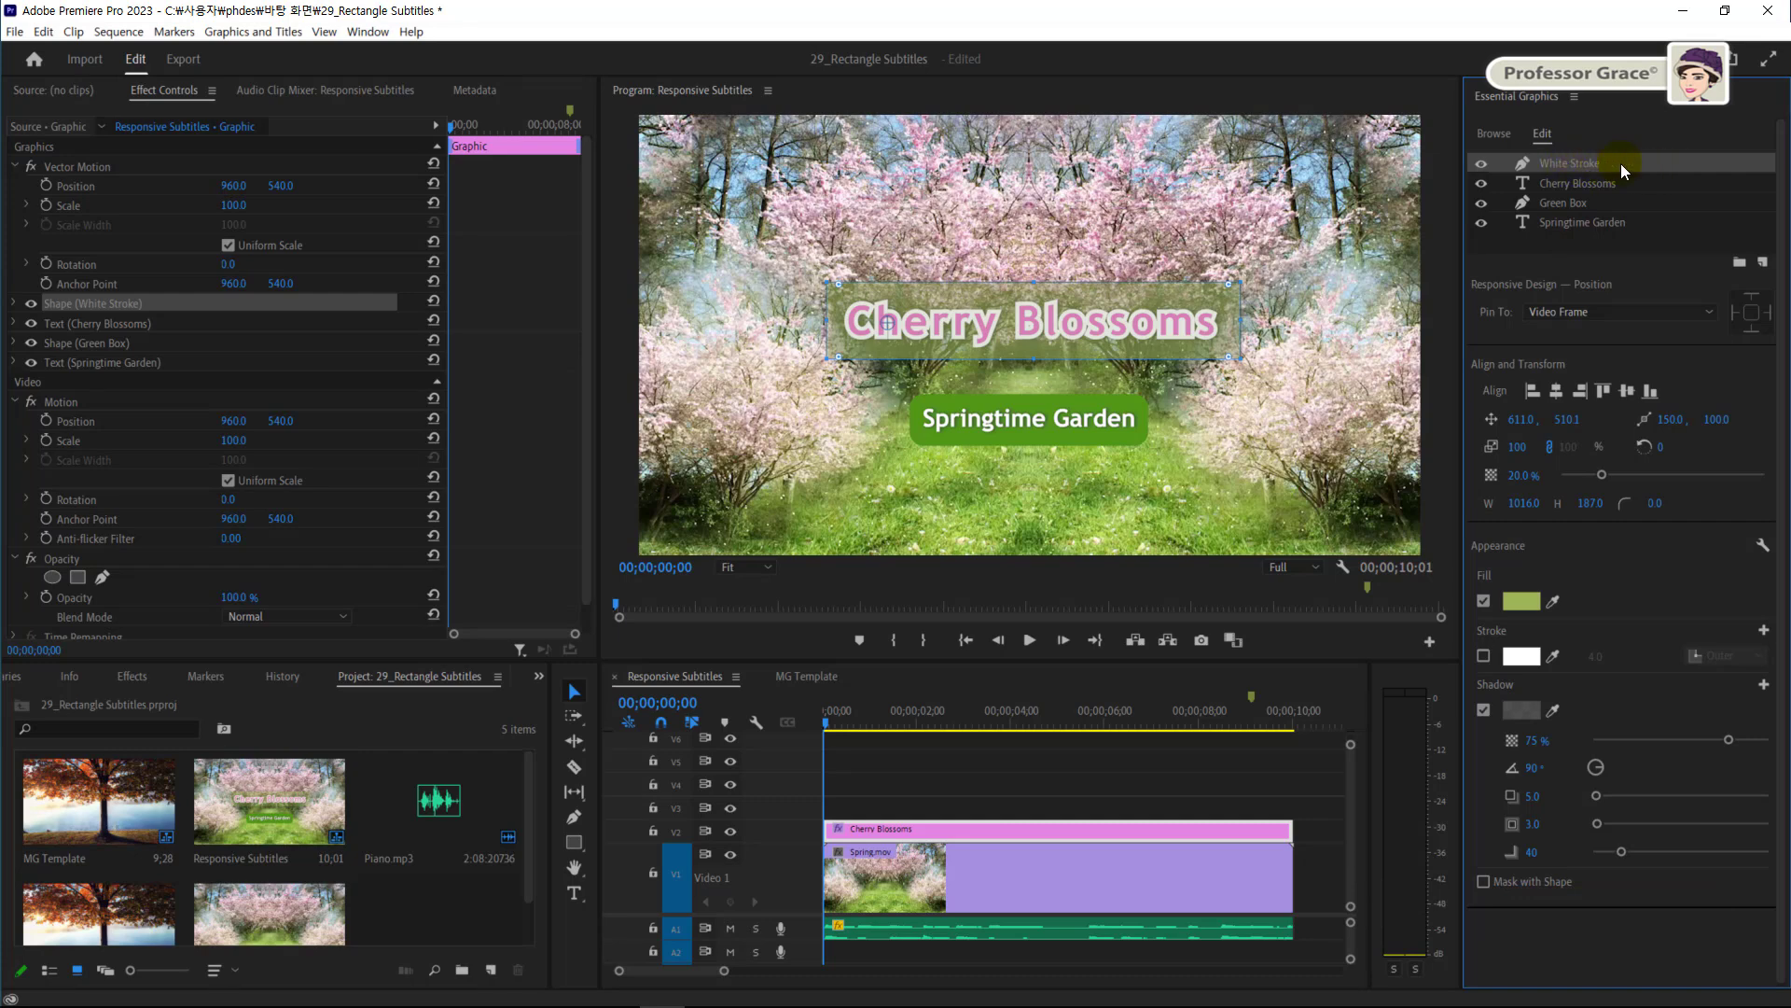
left_click_drag(1620, 165, 1617, 190)
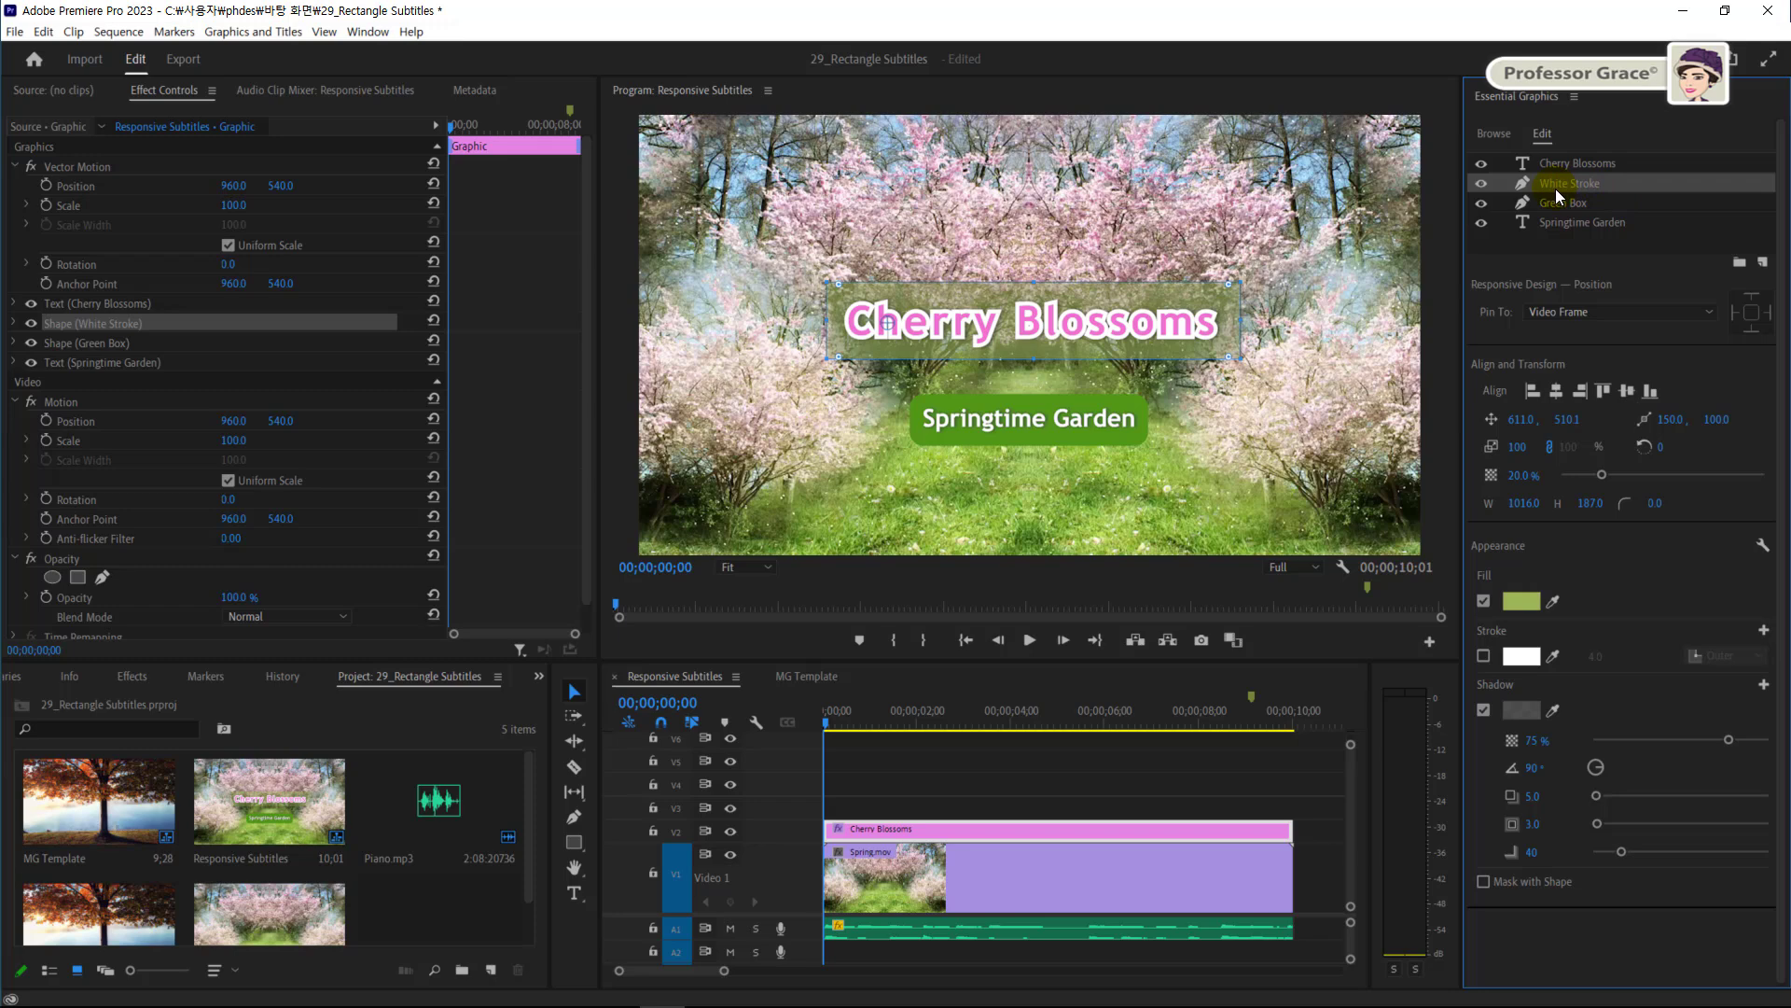
Turn off the White Stroke shape's fill and enable its white Outer stroke with width 15
left_click(1483, 602)
left_click(1052, 350)
left_click(1482, 656)
left_click(1589, 658)
type("15")
key("Return")
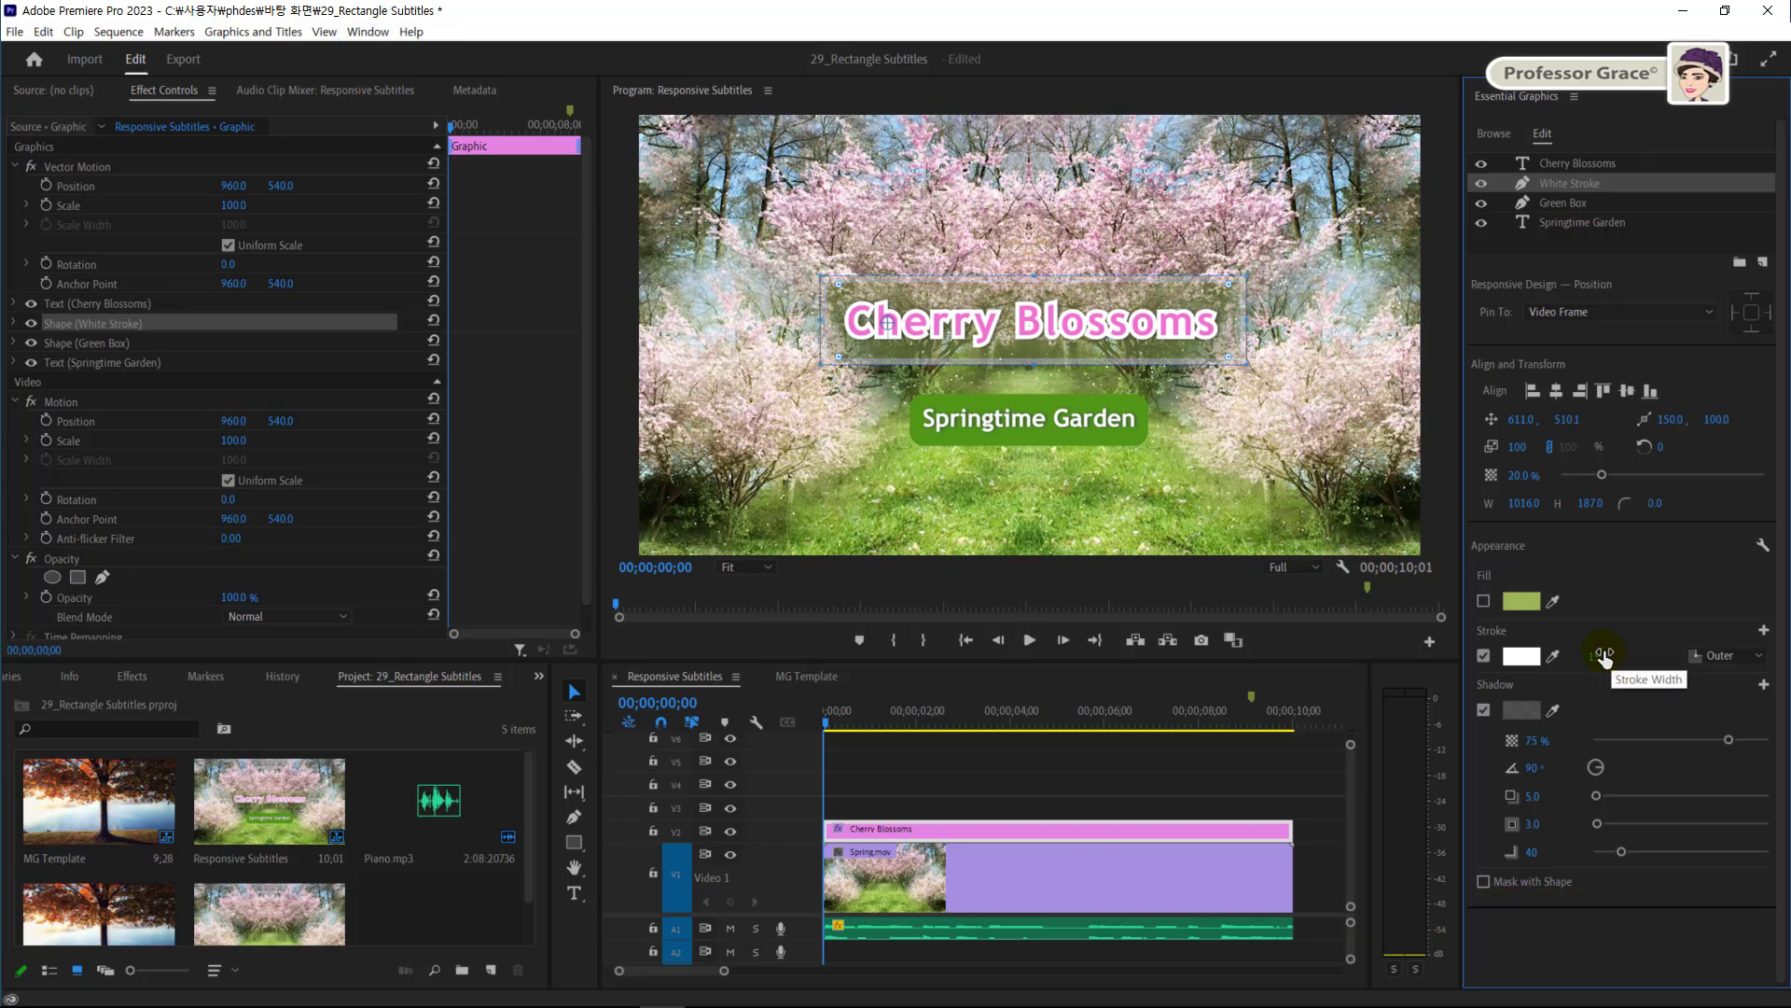
Set the White Stroke shape's layer opacity to 100%
left_click(1525, 474)
type("100")
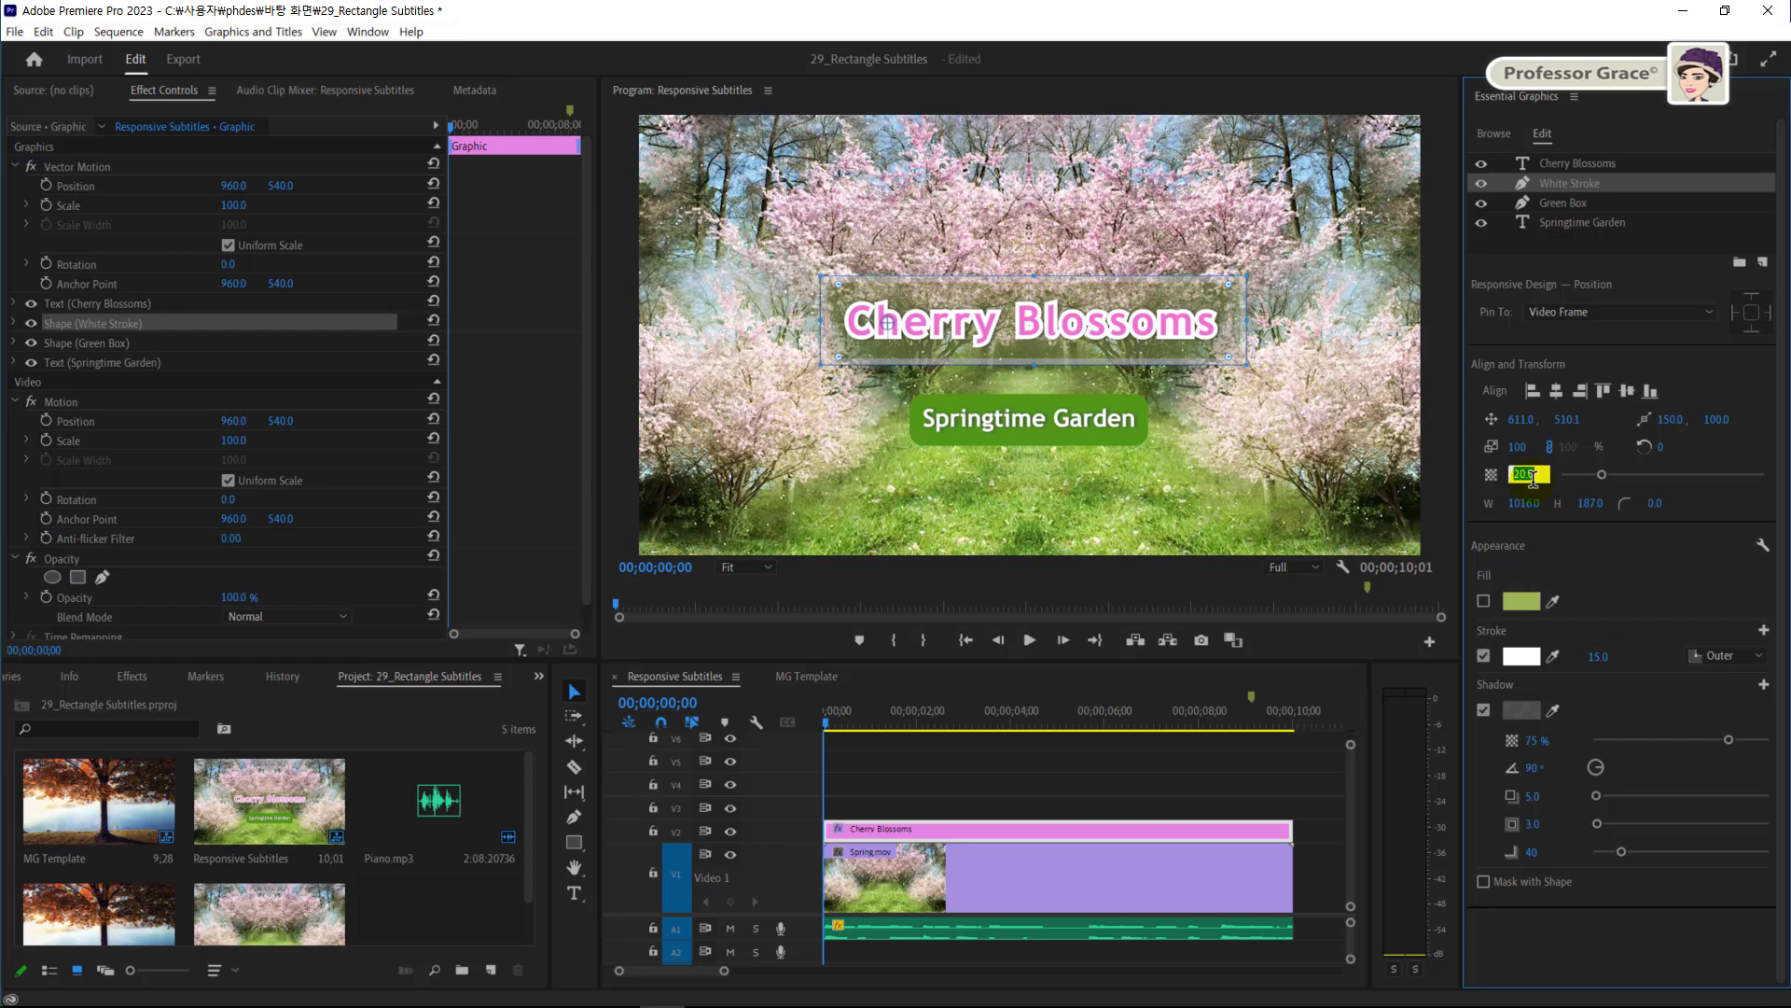
key("Return")
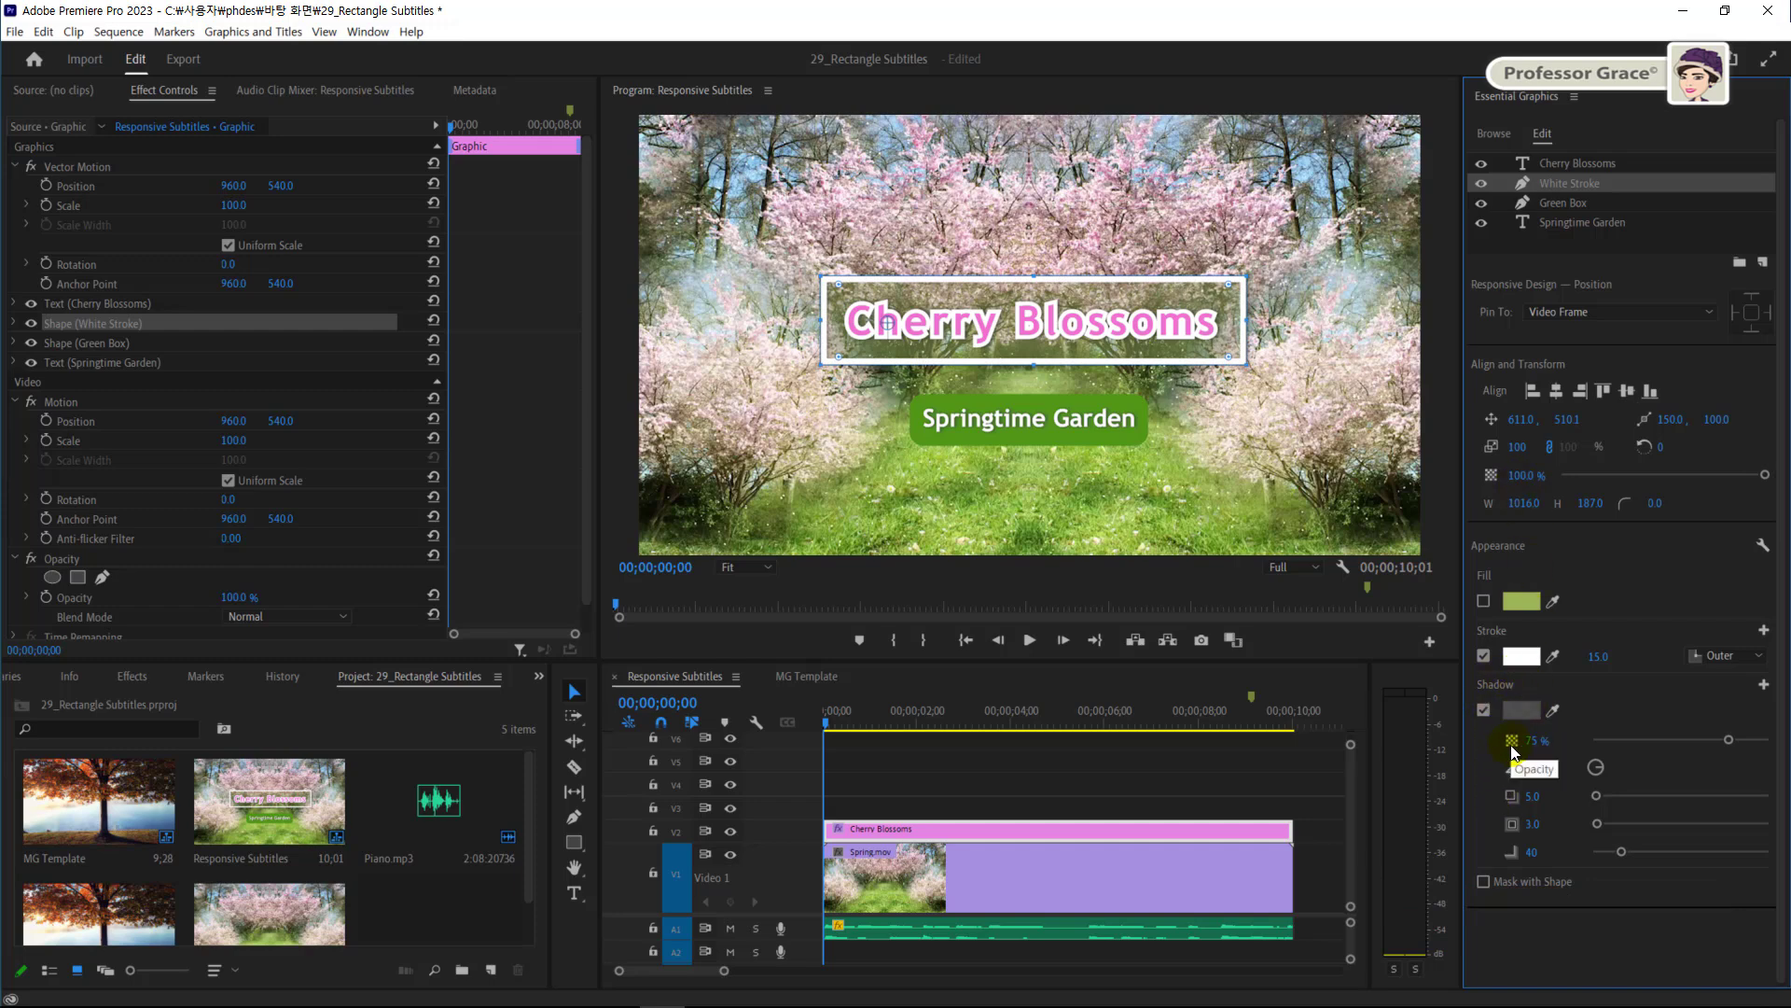
Center the Cherry Blossoms, White Stroke and Green Box layers together horizontally and vertically in the video frame
key("shift")
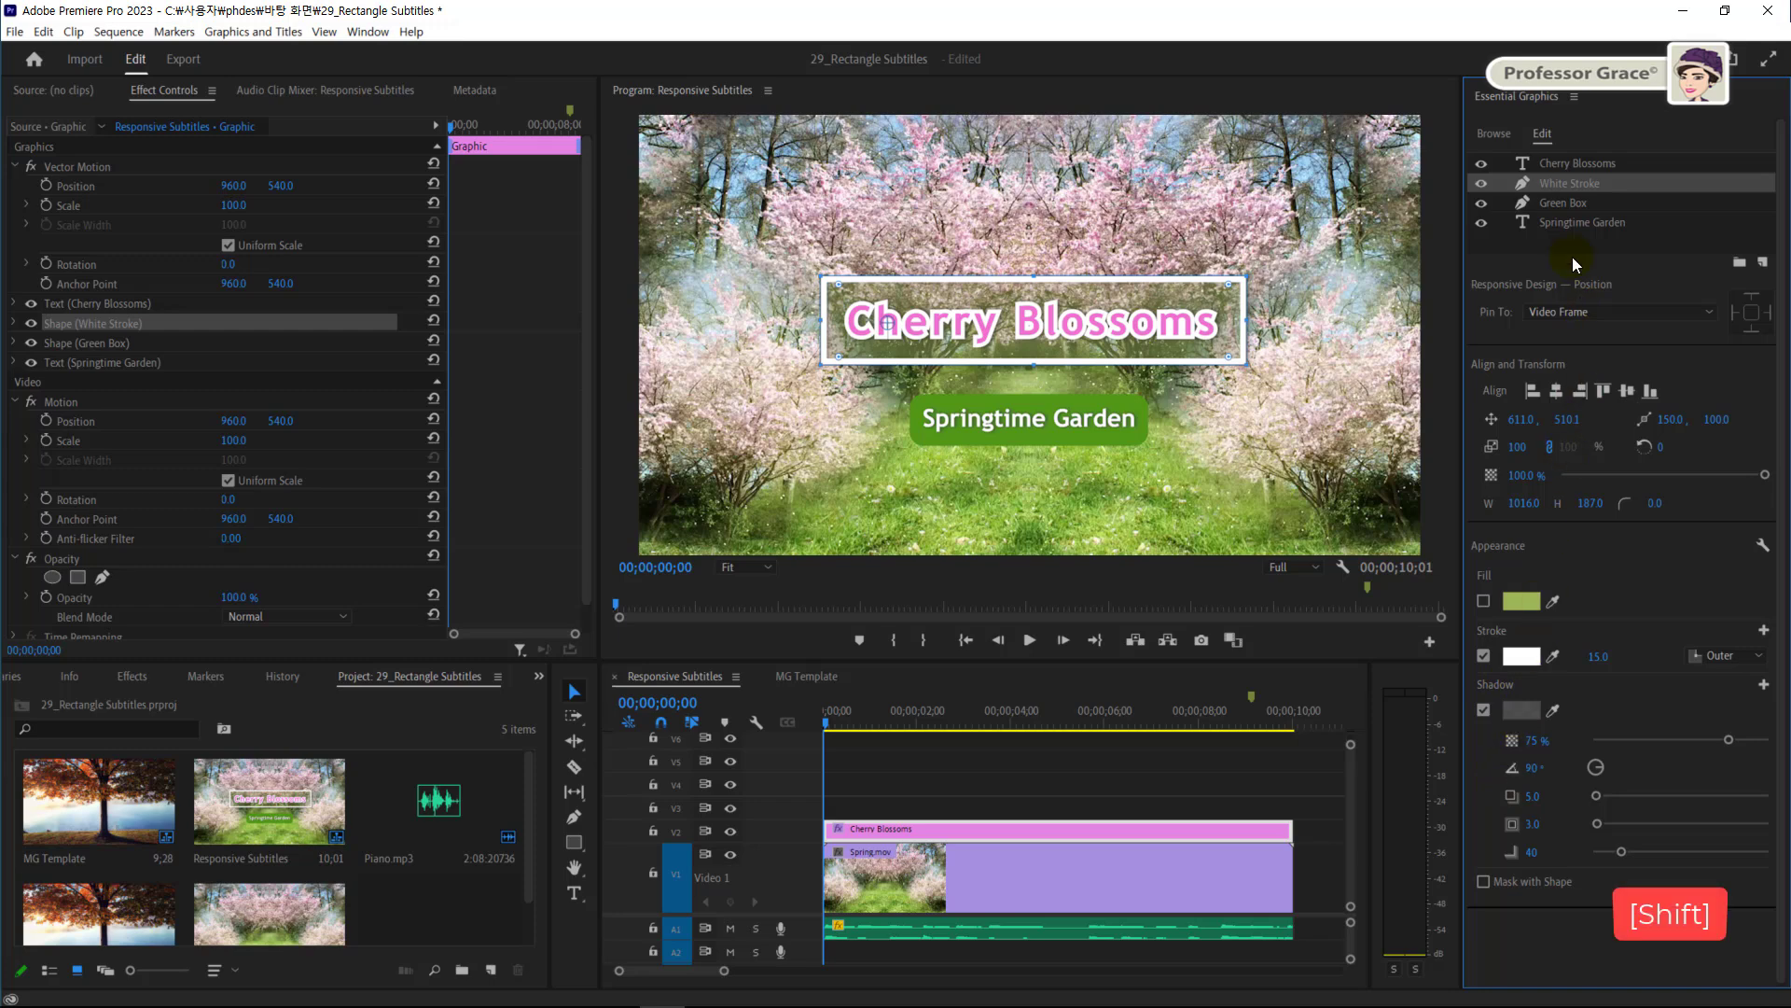
left_click(1556, 167)
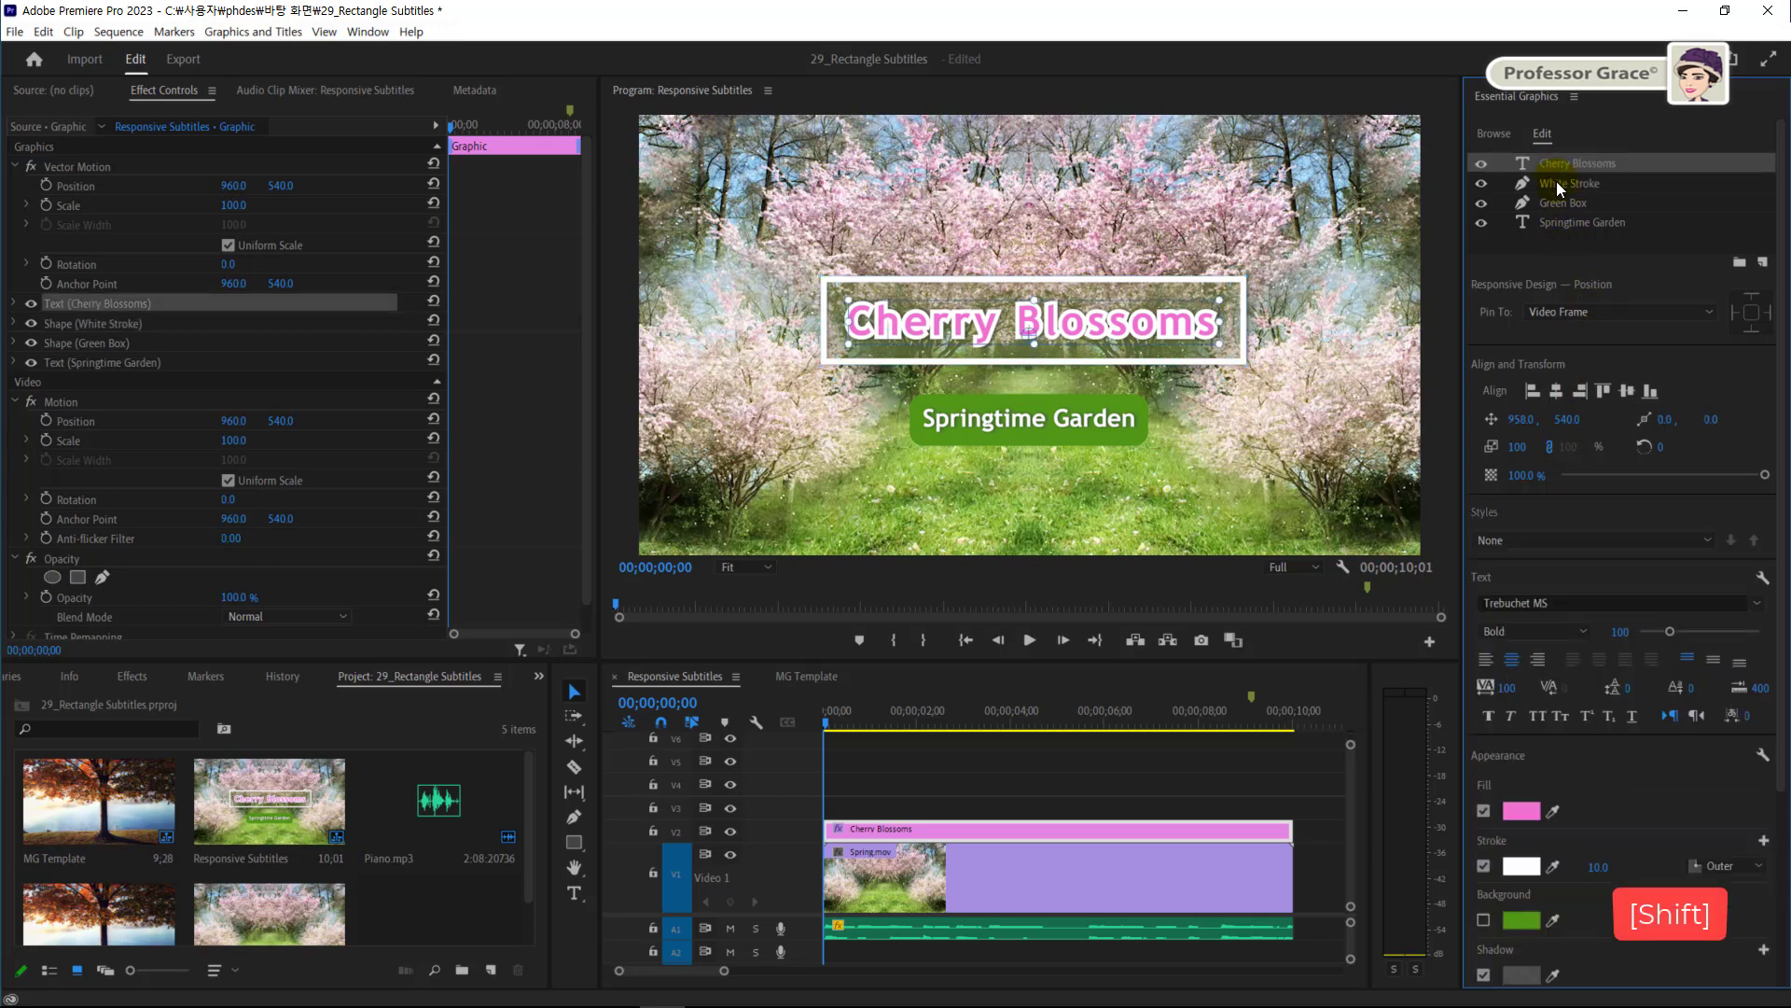
left_click(1556, 186, "shift")
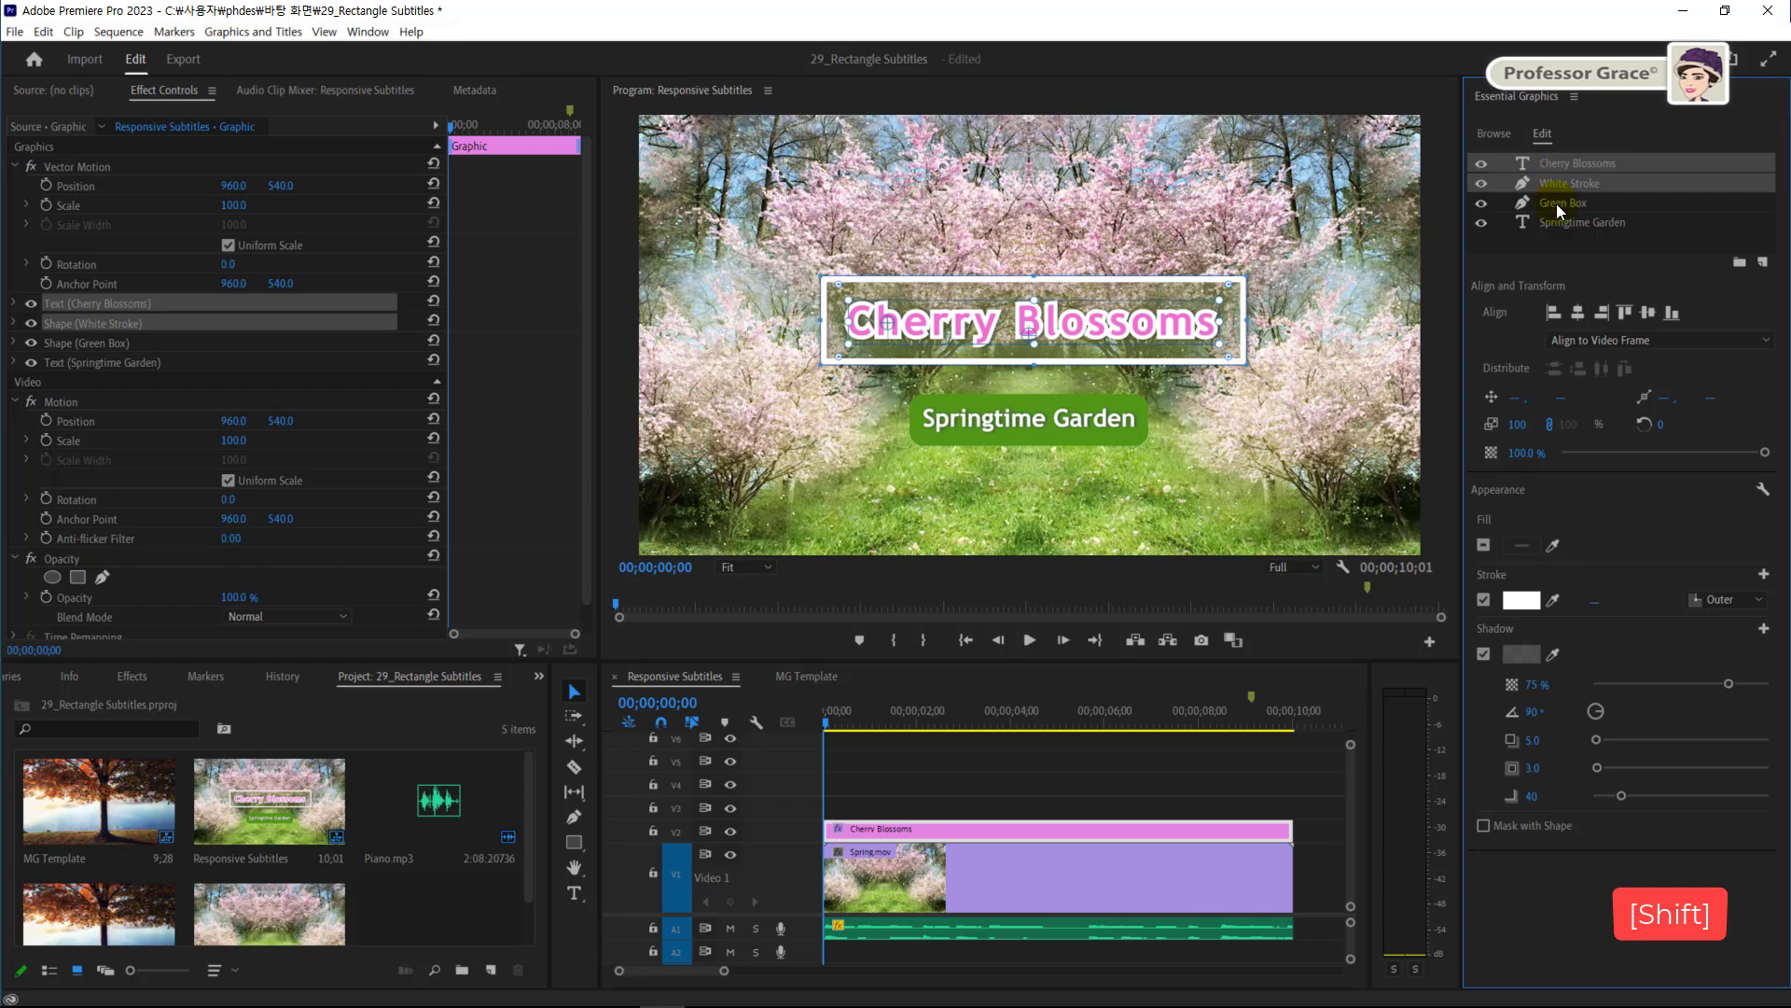
left_click(1557, 203, "shift")
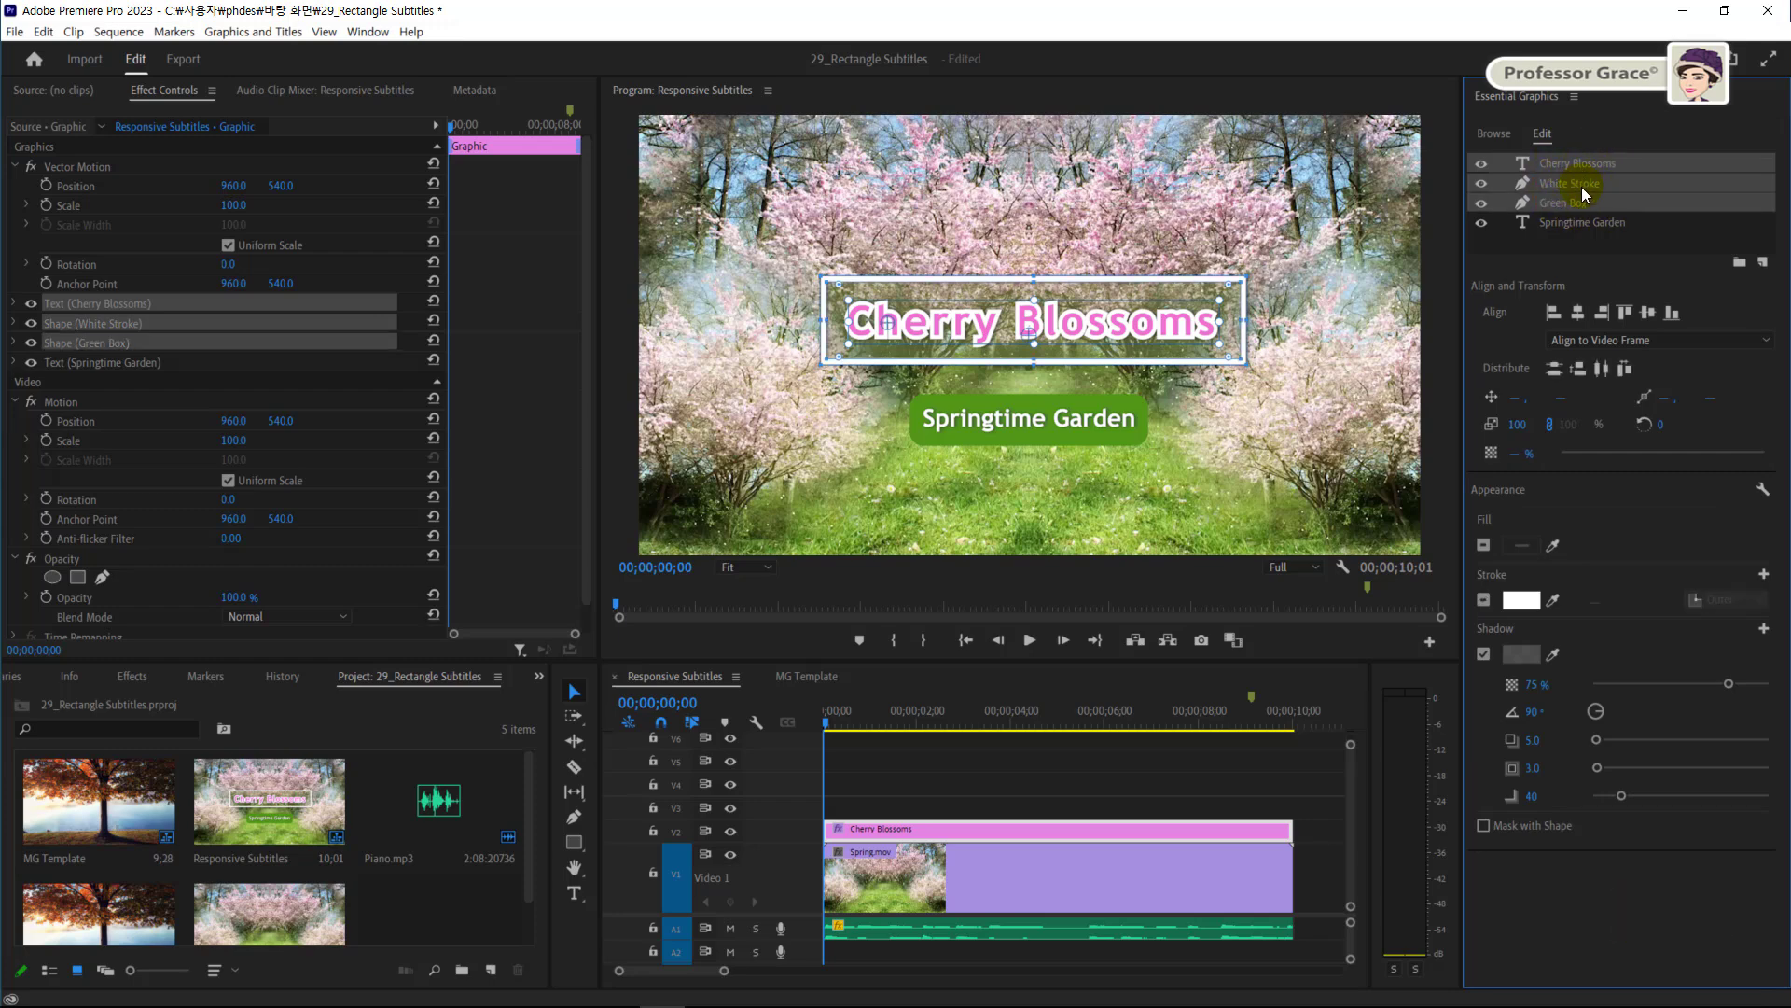
left_click(1573, 315)
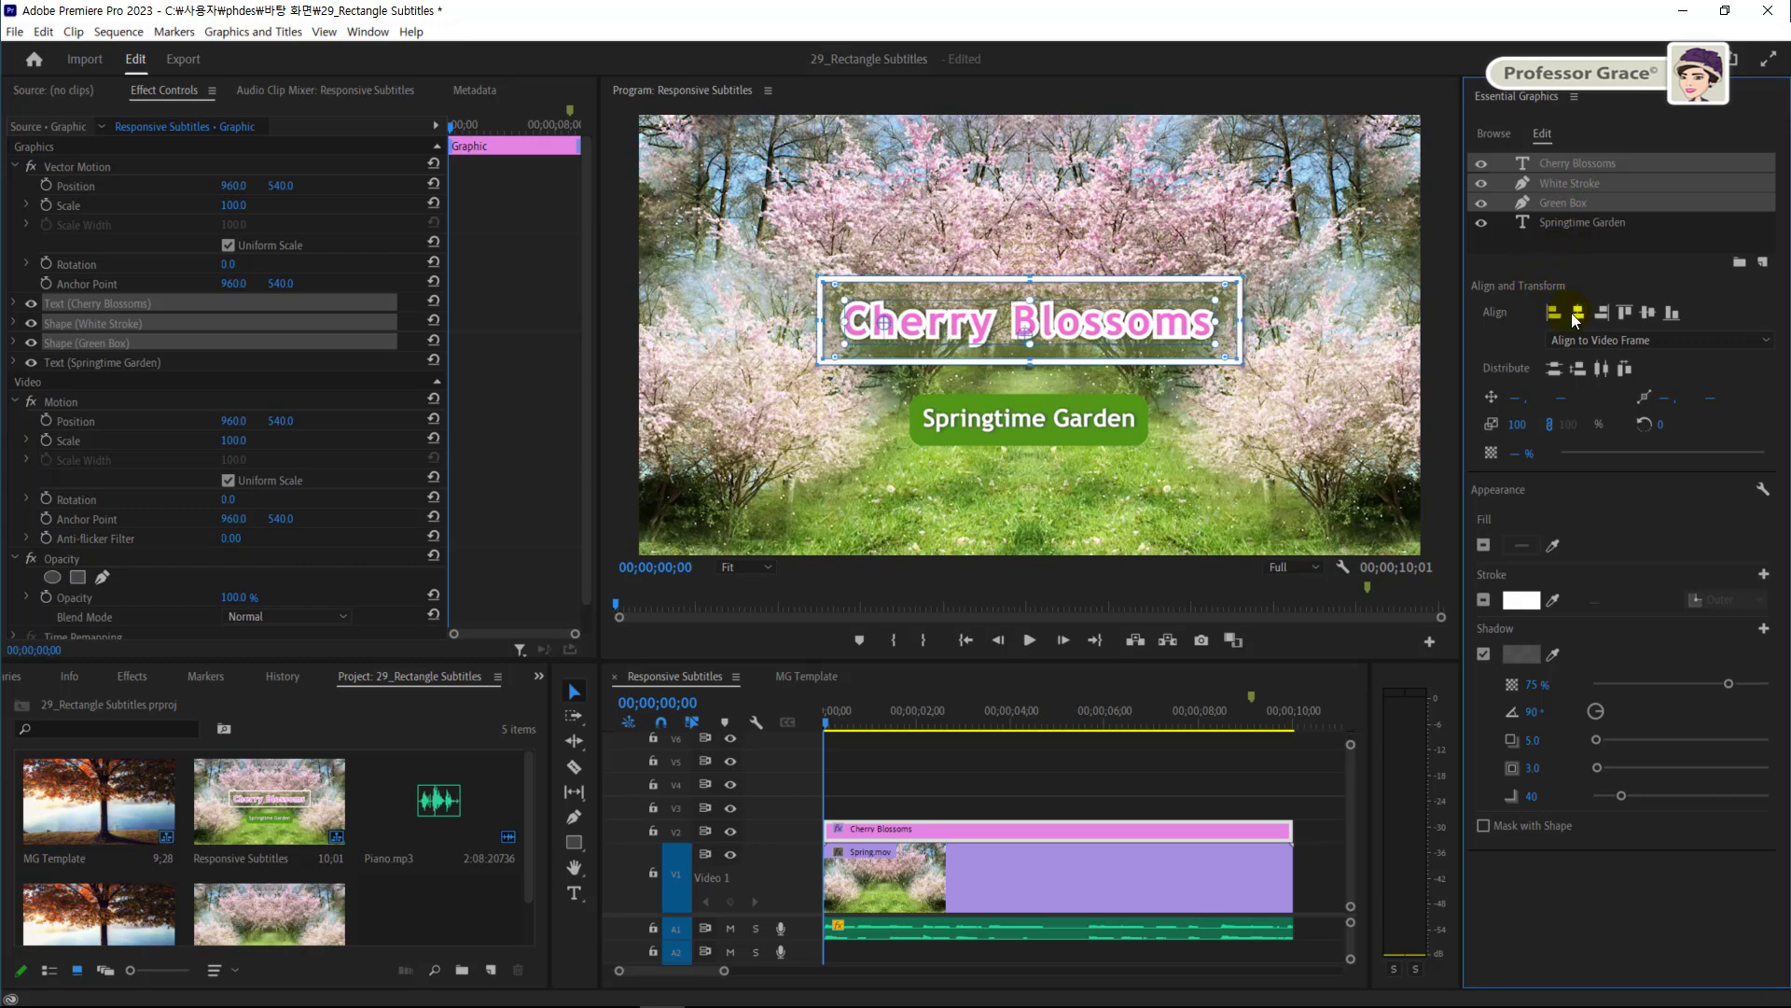
left_click(1646, 313)
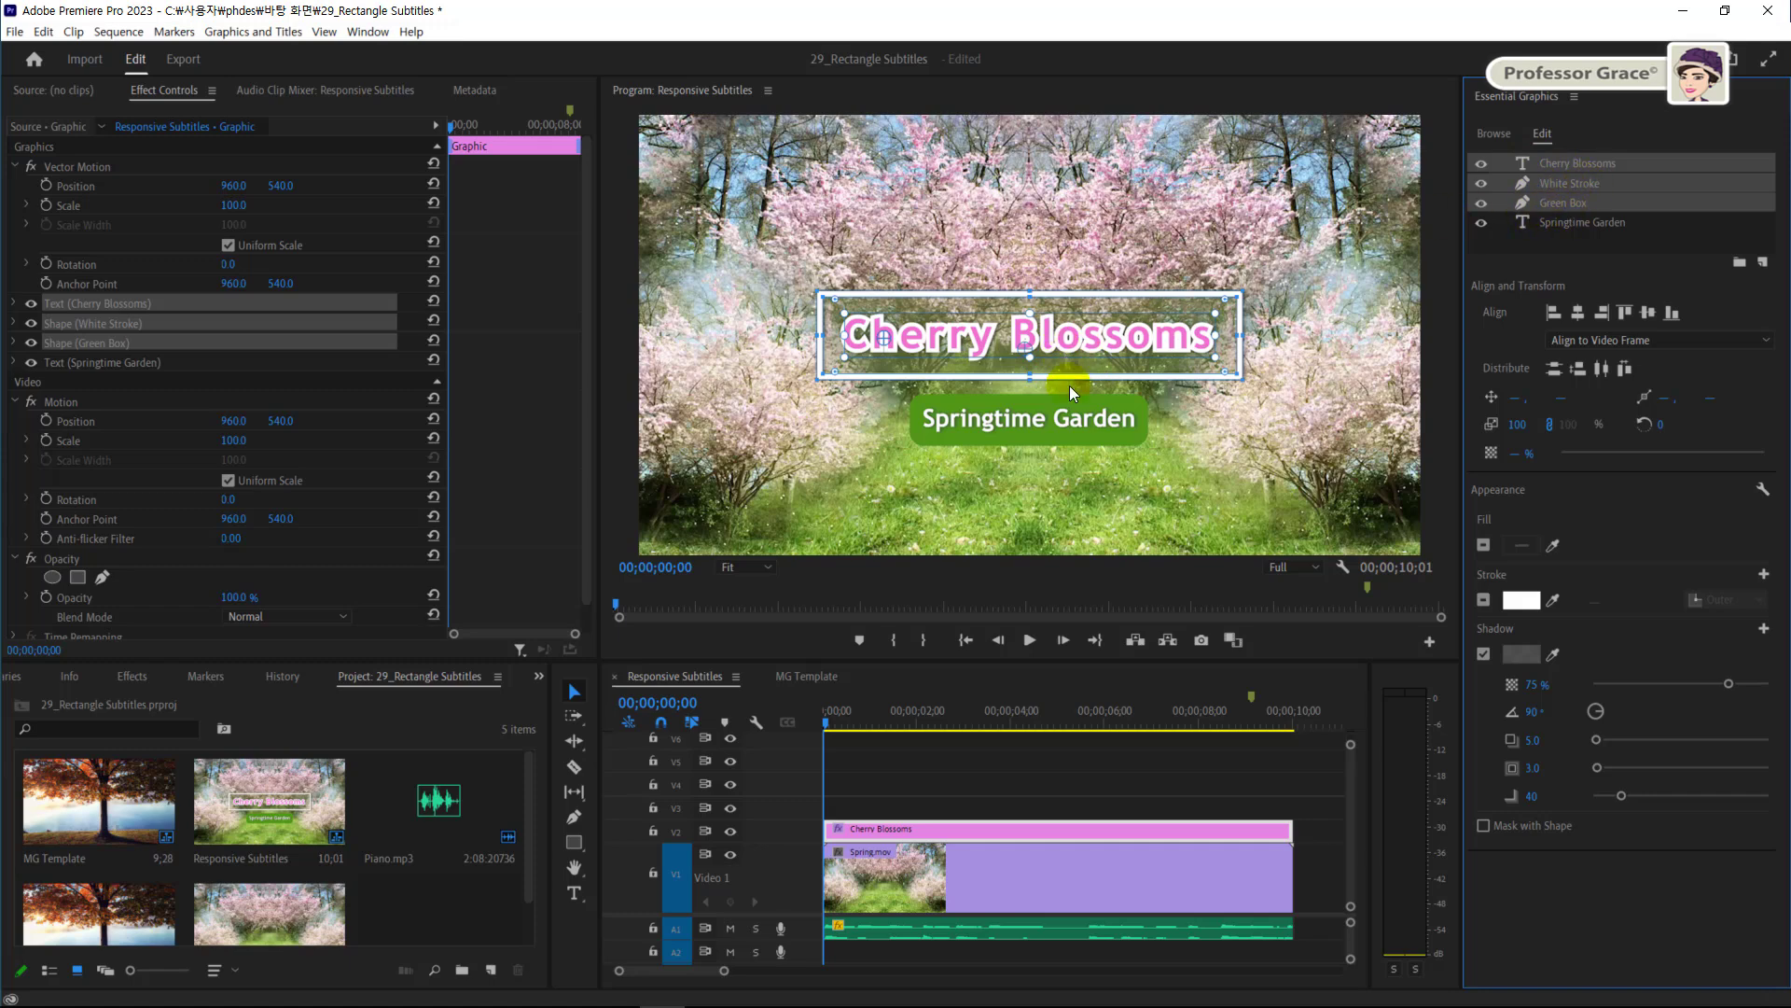
Move the three Cherry Blossoms subtitle layers together to just below the Springtime Garden subtitle and deselect them
left_click(1043, 349)
left_click_drag(1049, 338, 1050, 493)
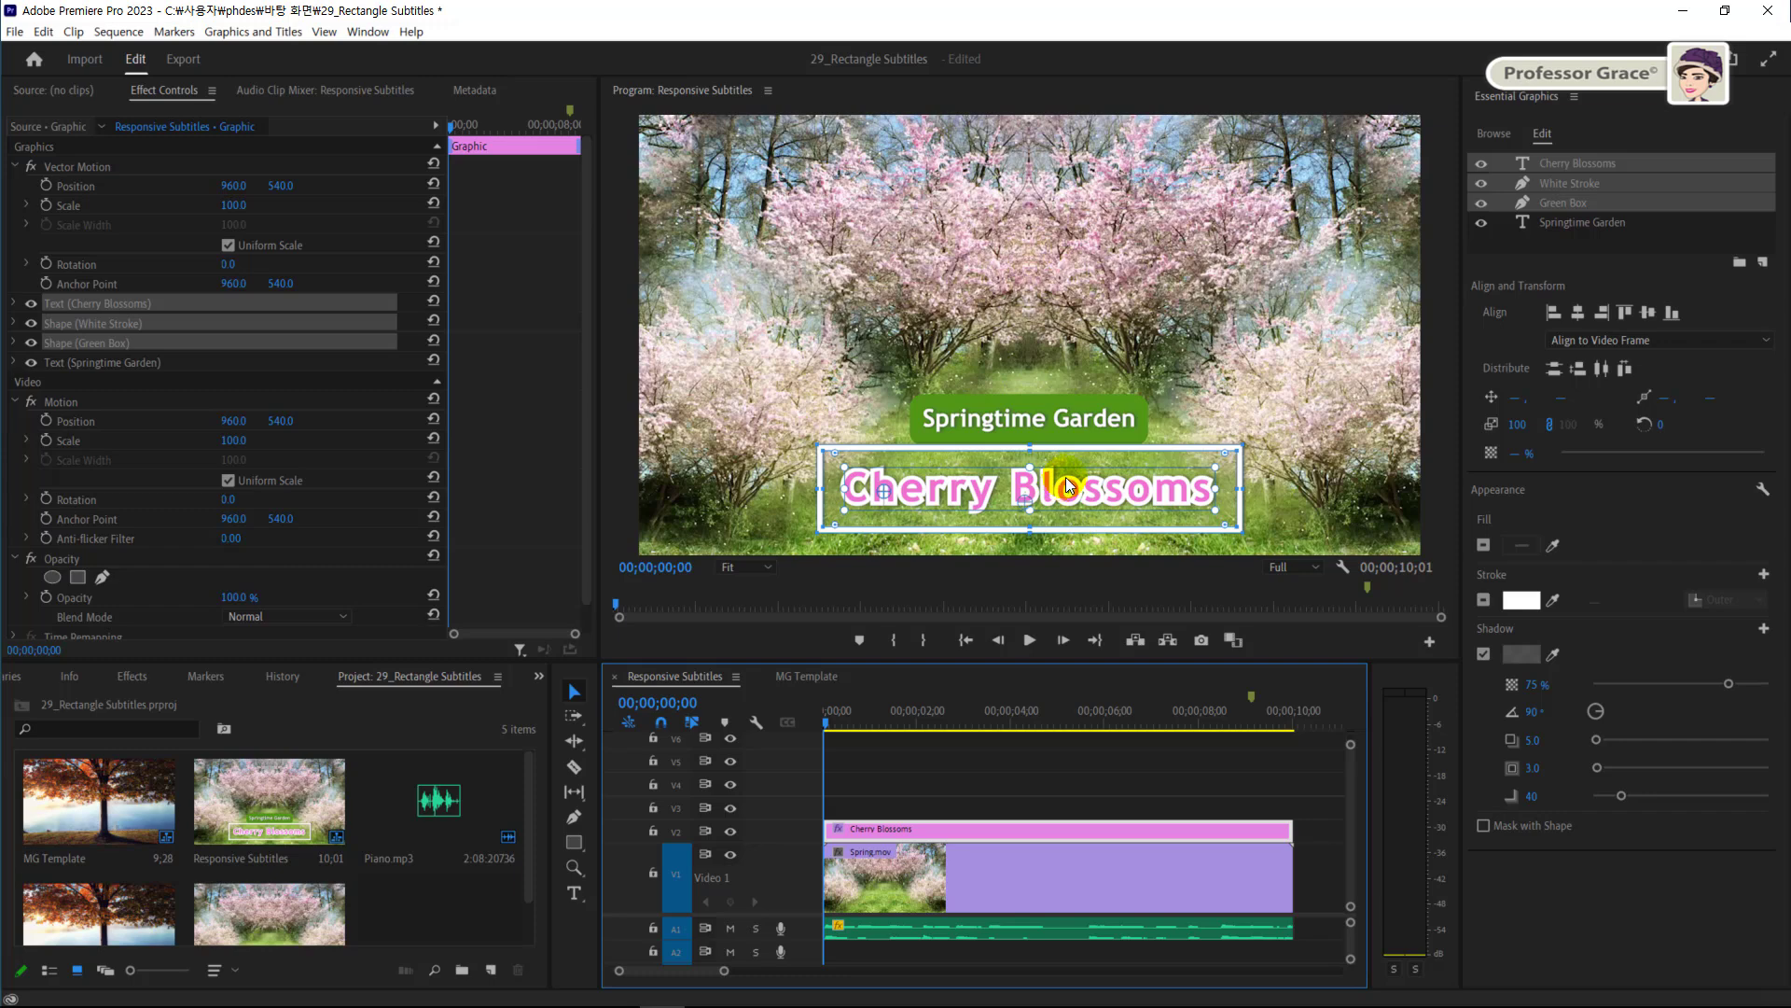
left_click(1517, 235)
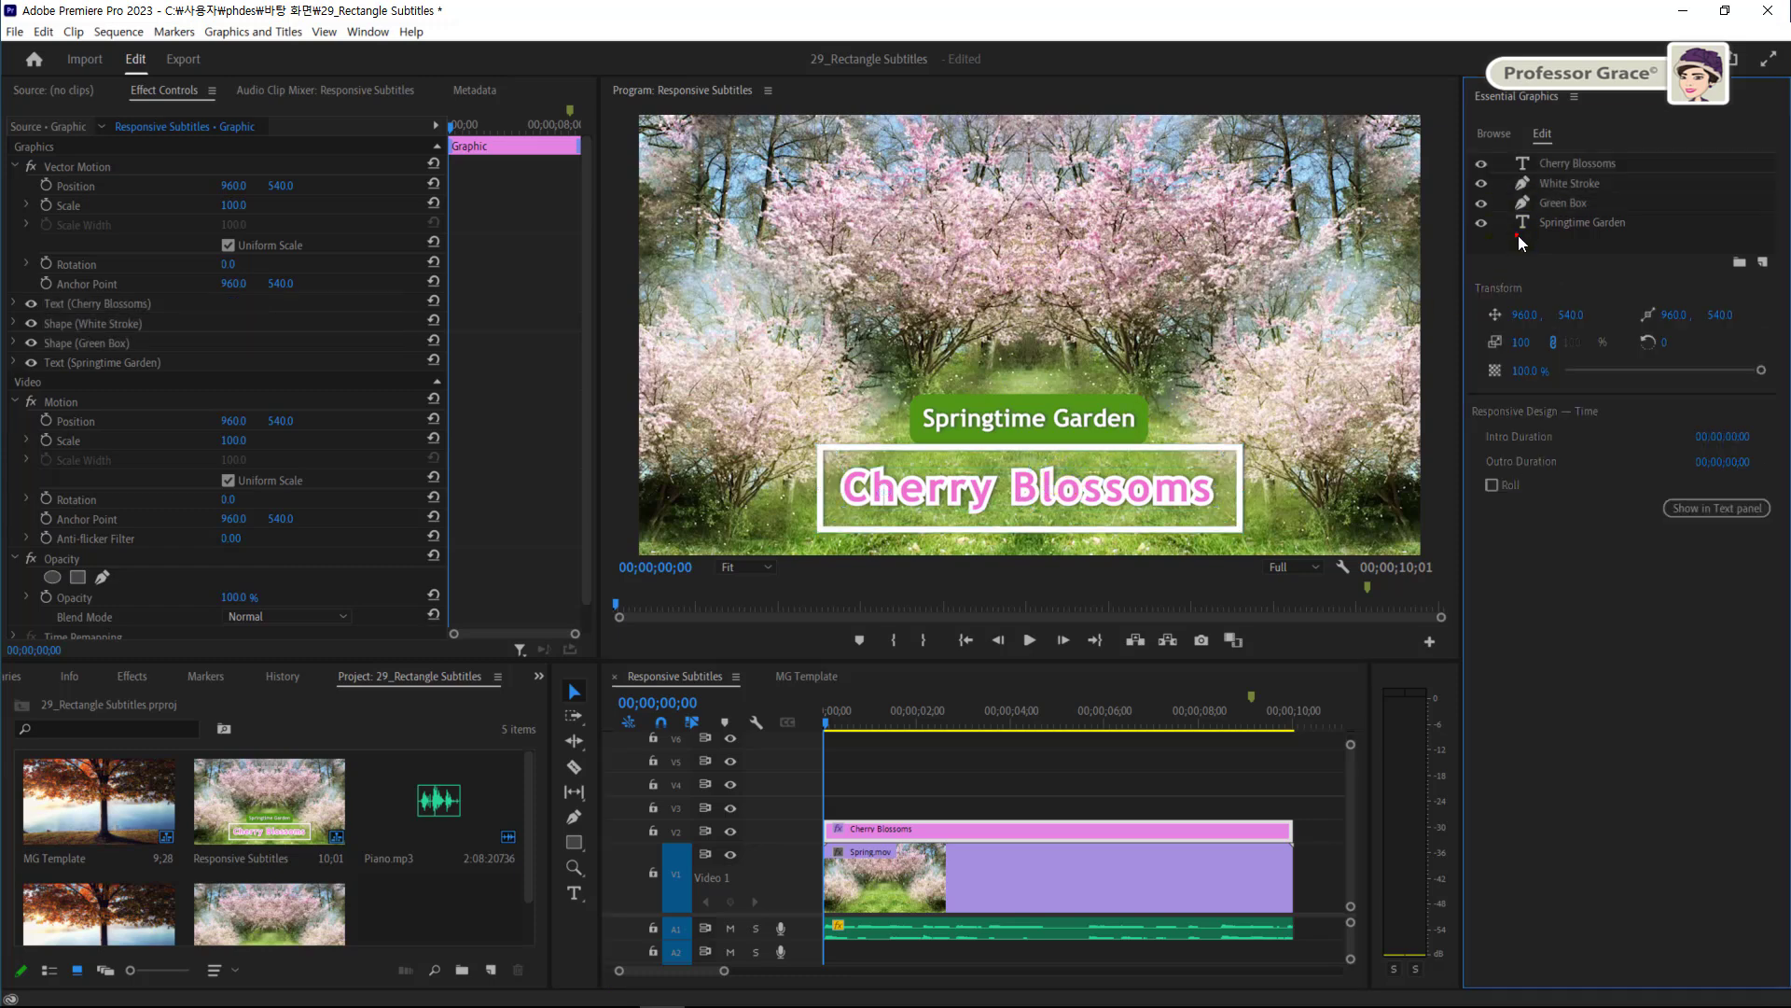
Compare the fill, stroke and opacity settings of the Green Box and White Stroke layers
left_click(1526, 204)
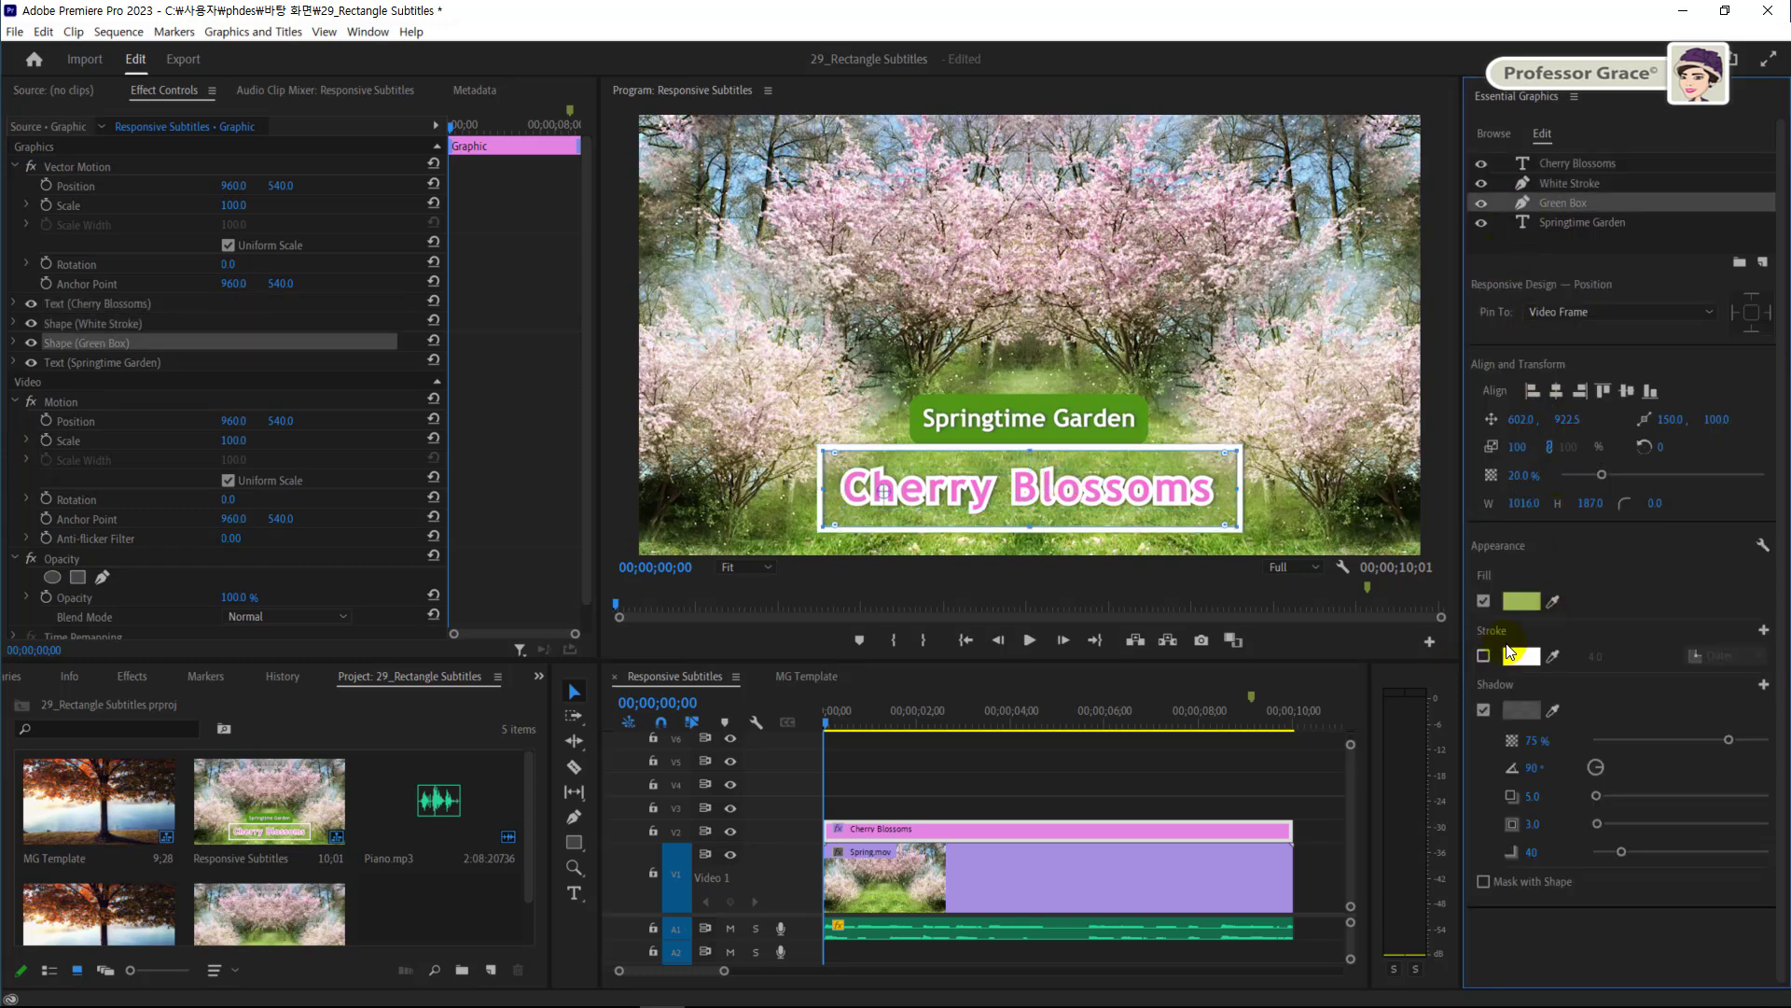
left_click(1525, 184)
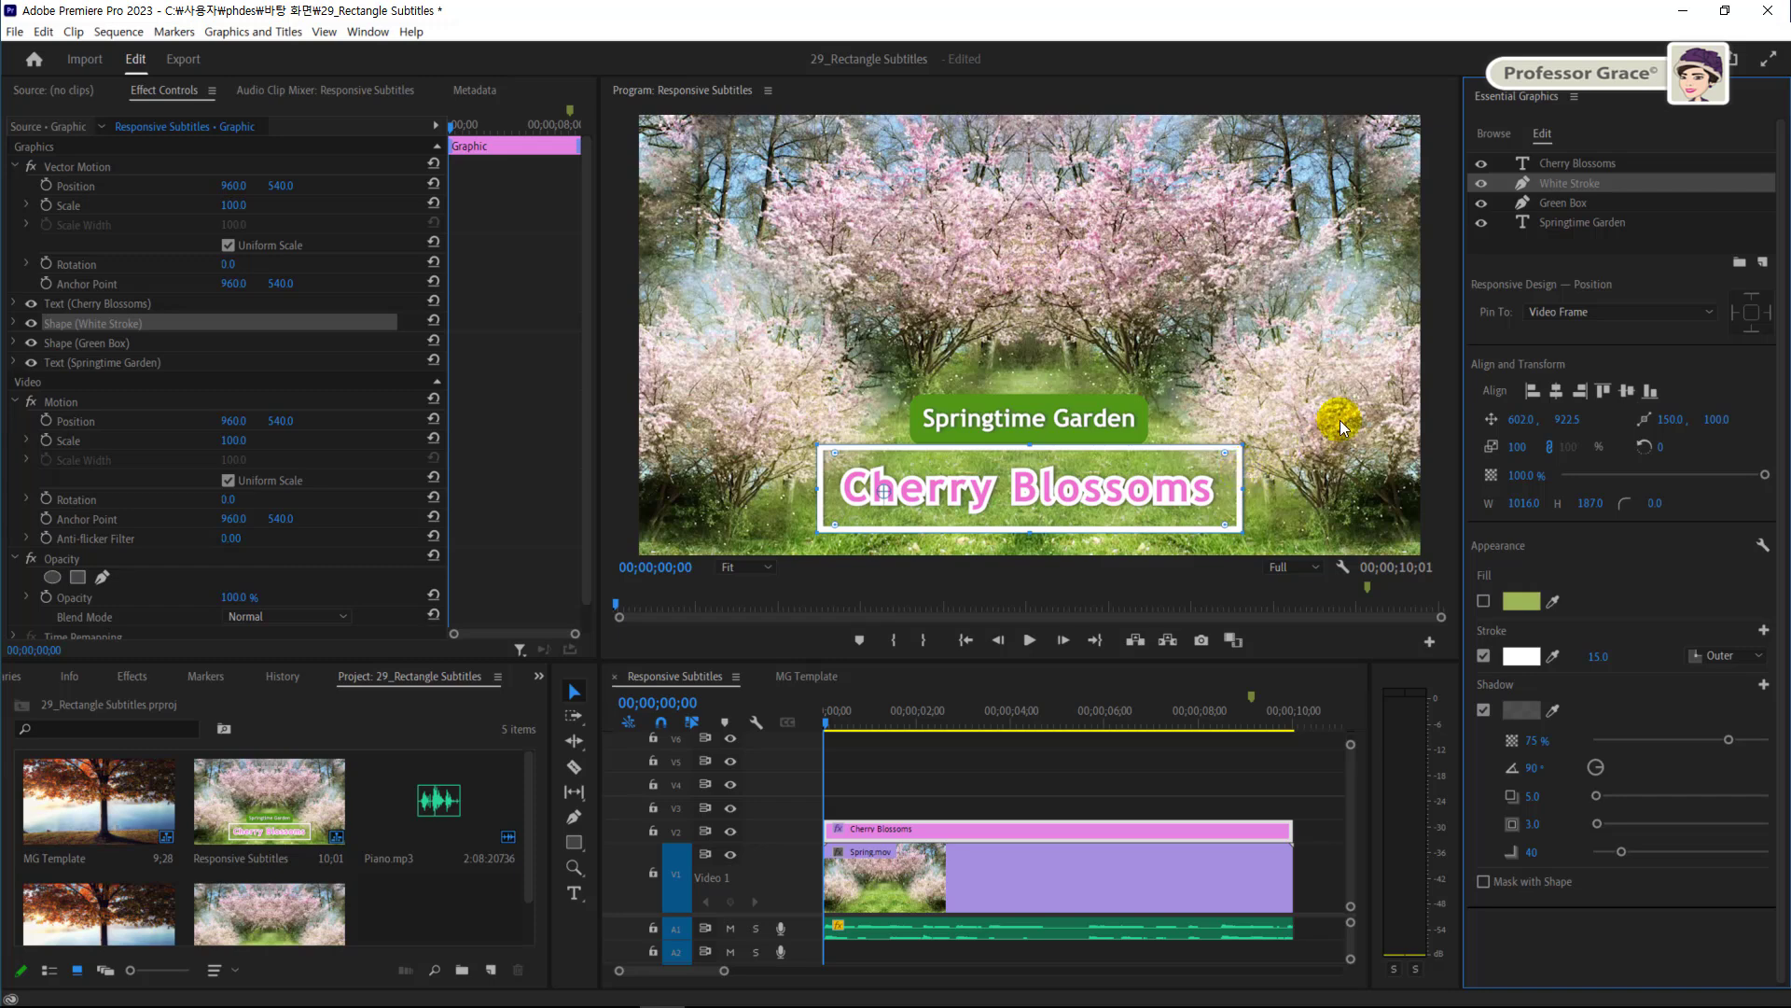
left_click(1532, 204)
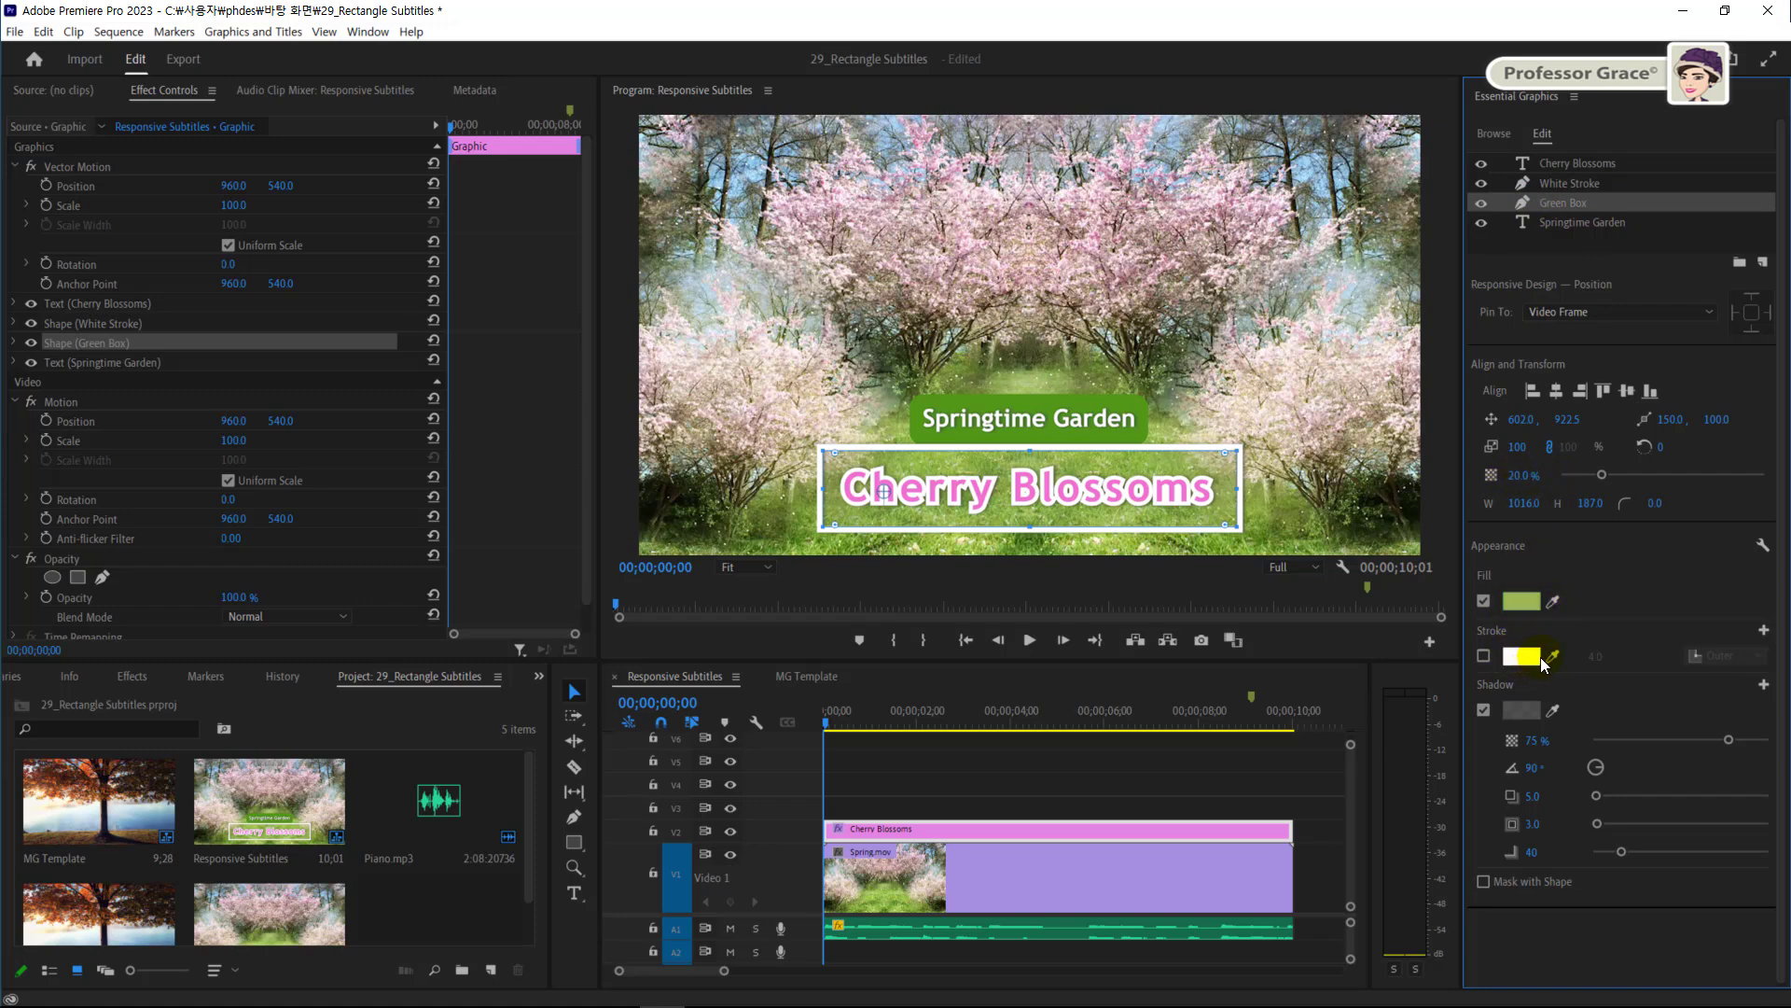
left_click(1539, 186)
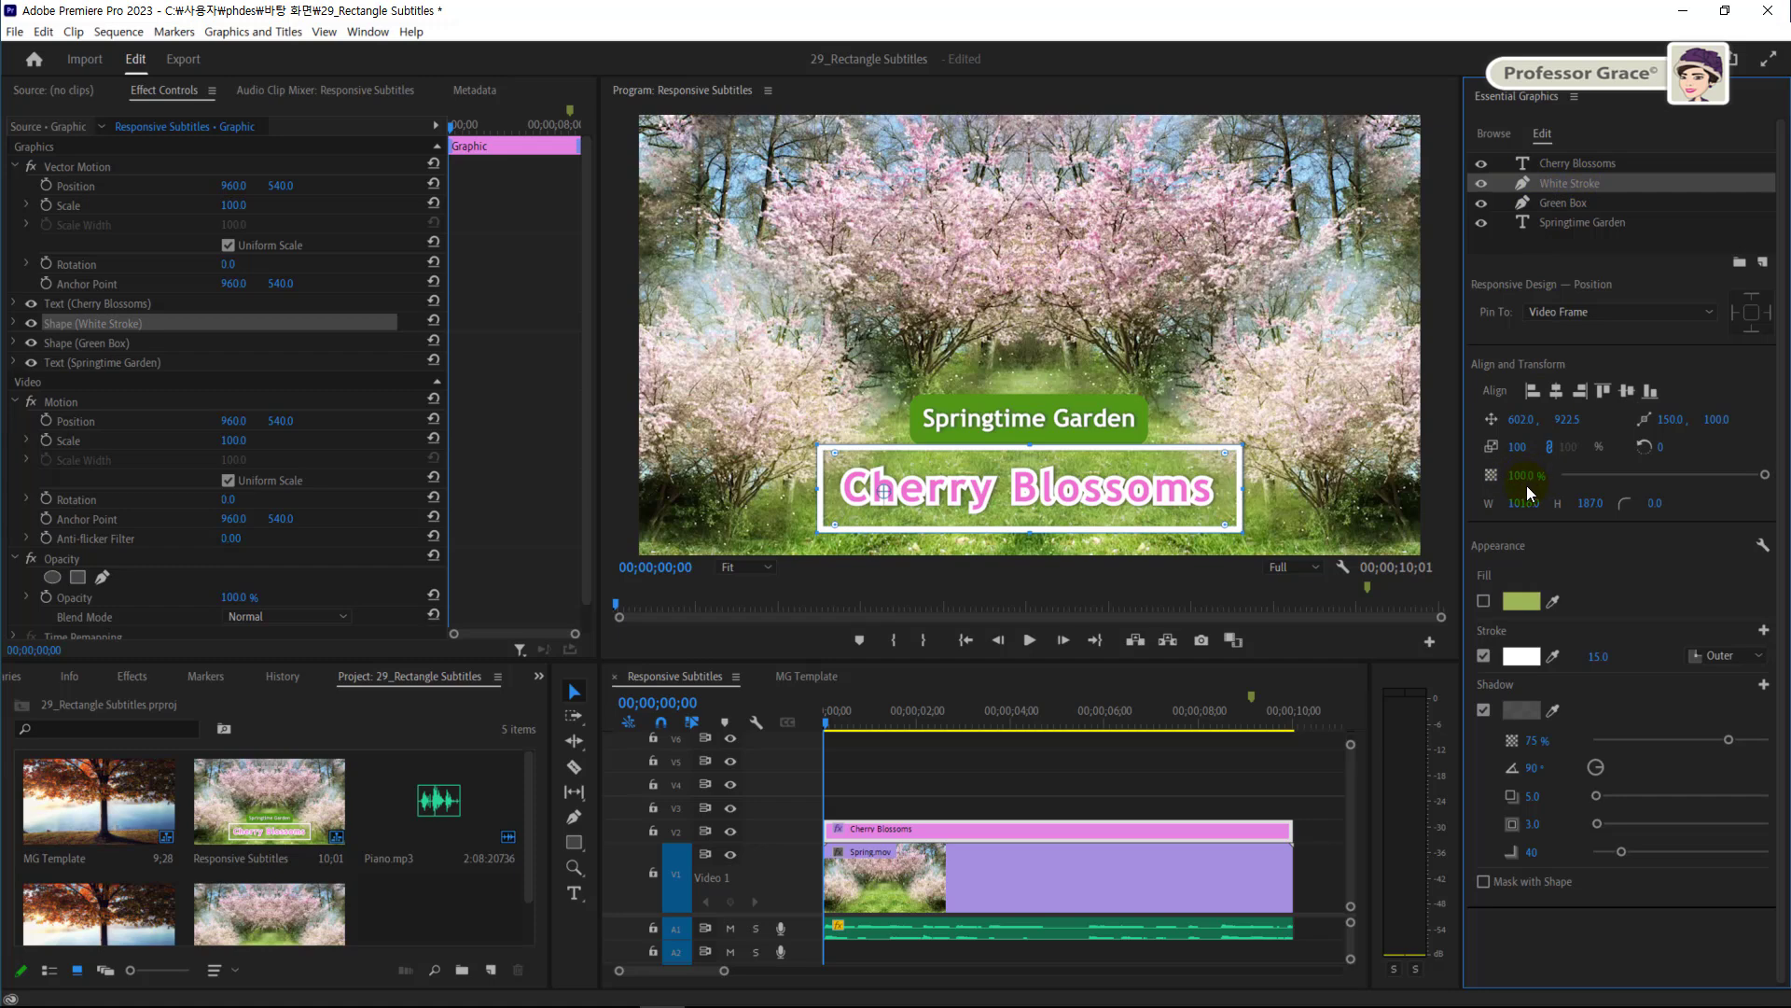
left_click(1527, 207)
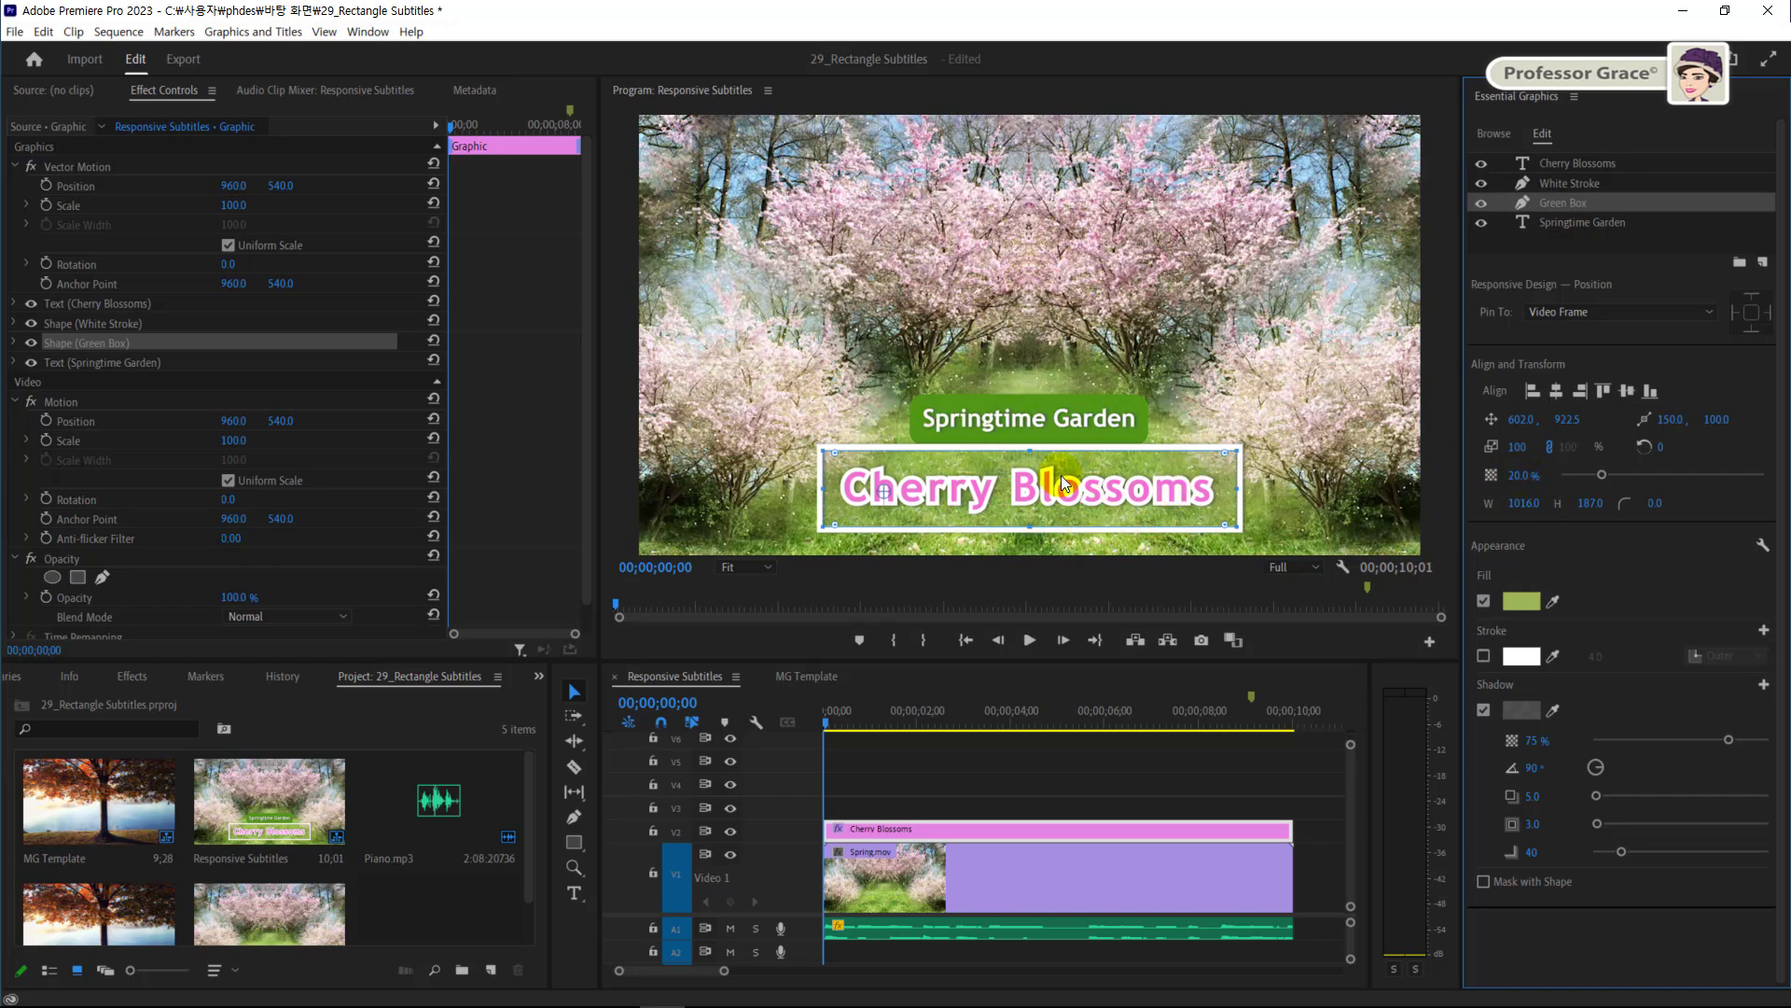
left_click(1290, 492)
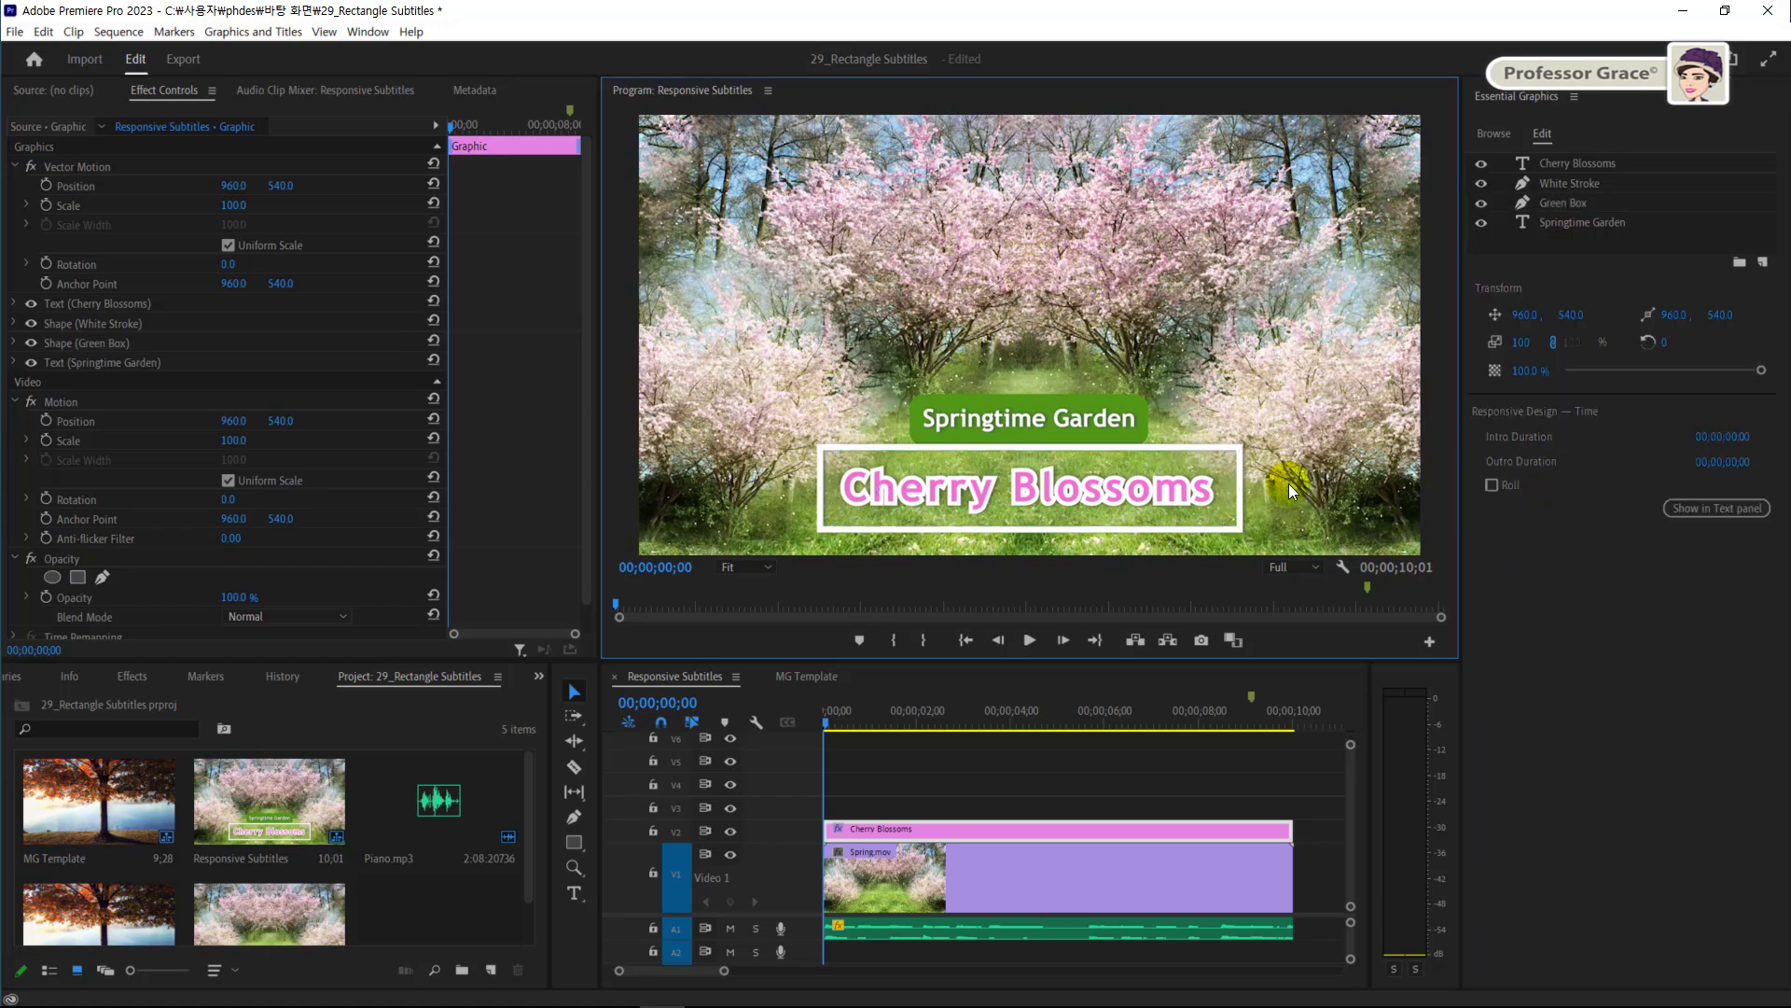
left_click(1239, 526)
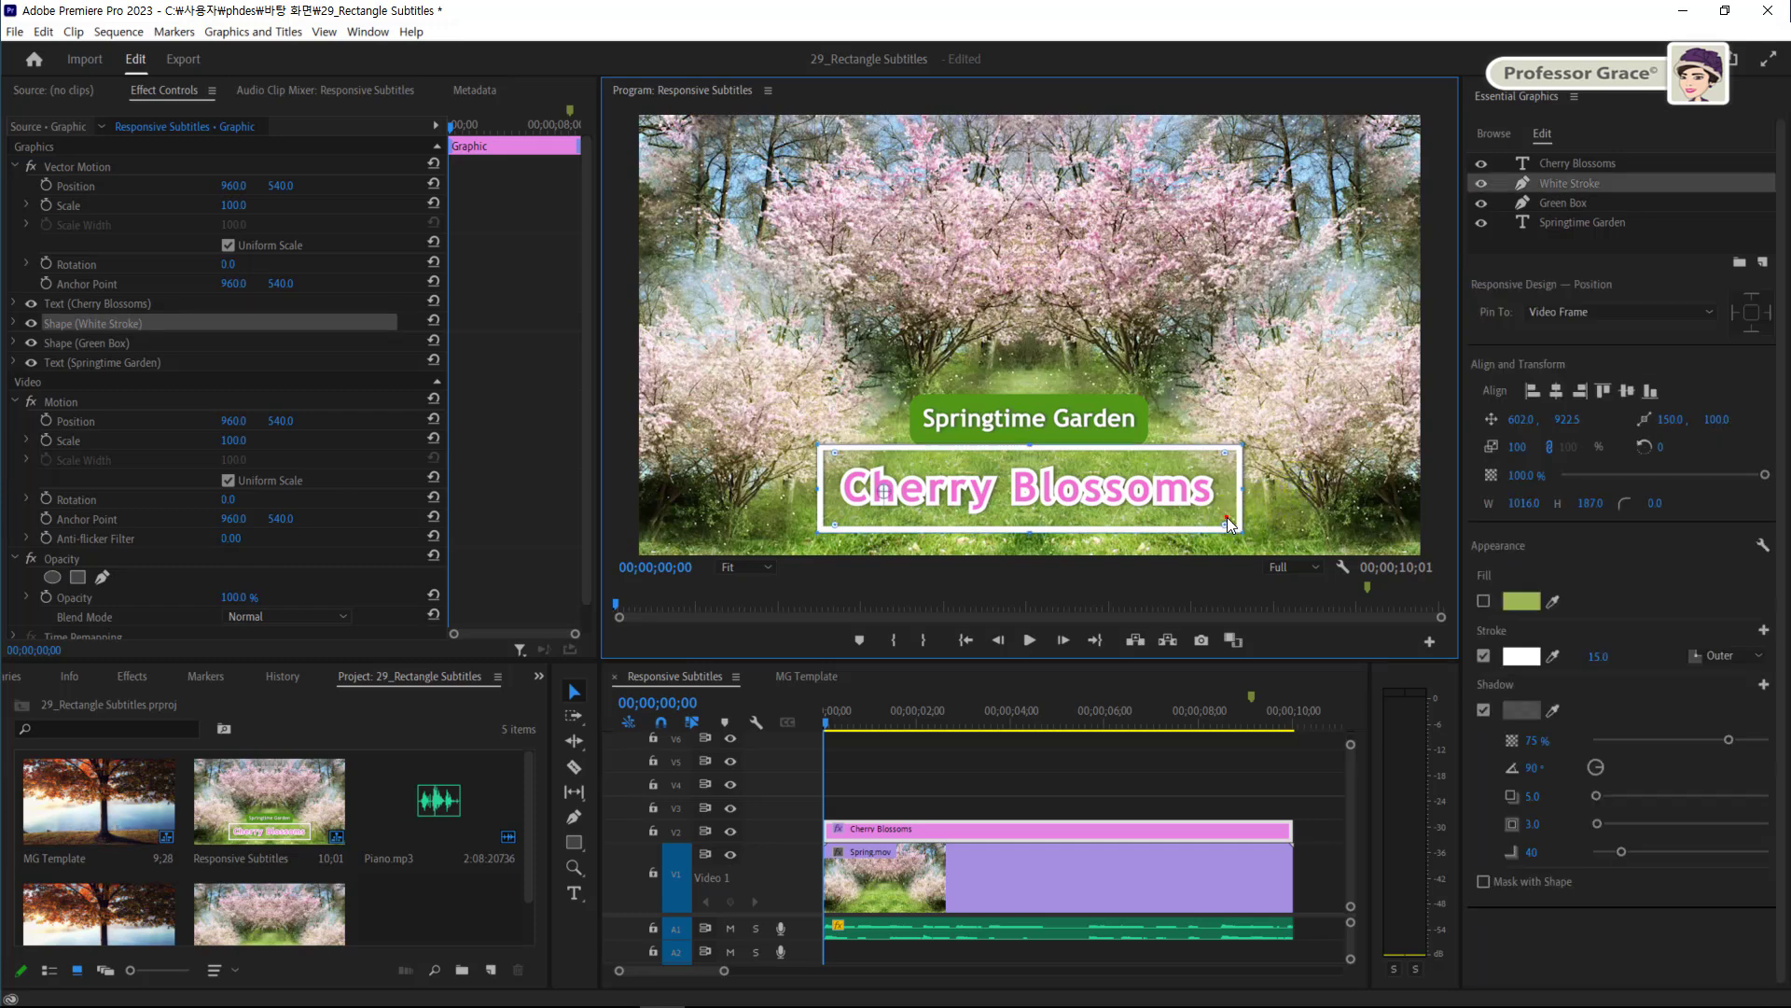
Set the Green Box layer's opacity to 0% at the sequence start and turn on its opacity animation
left_click(1522, 203)
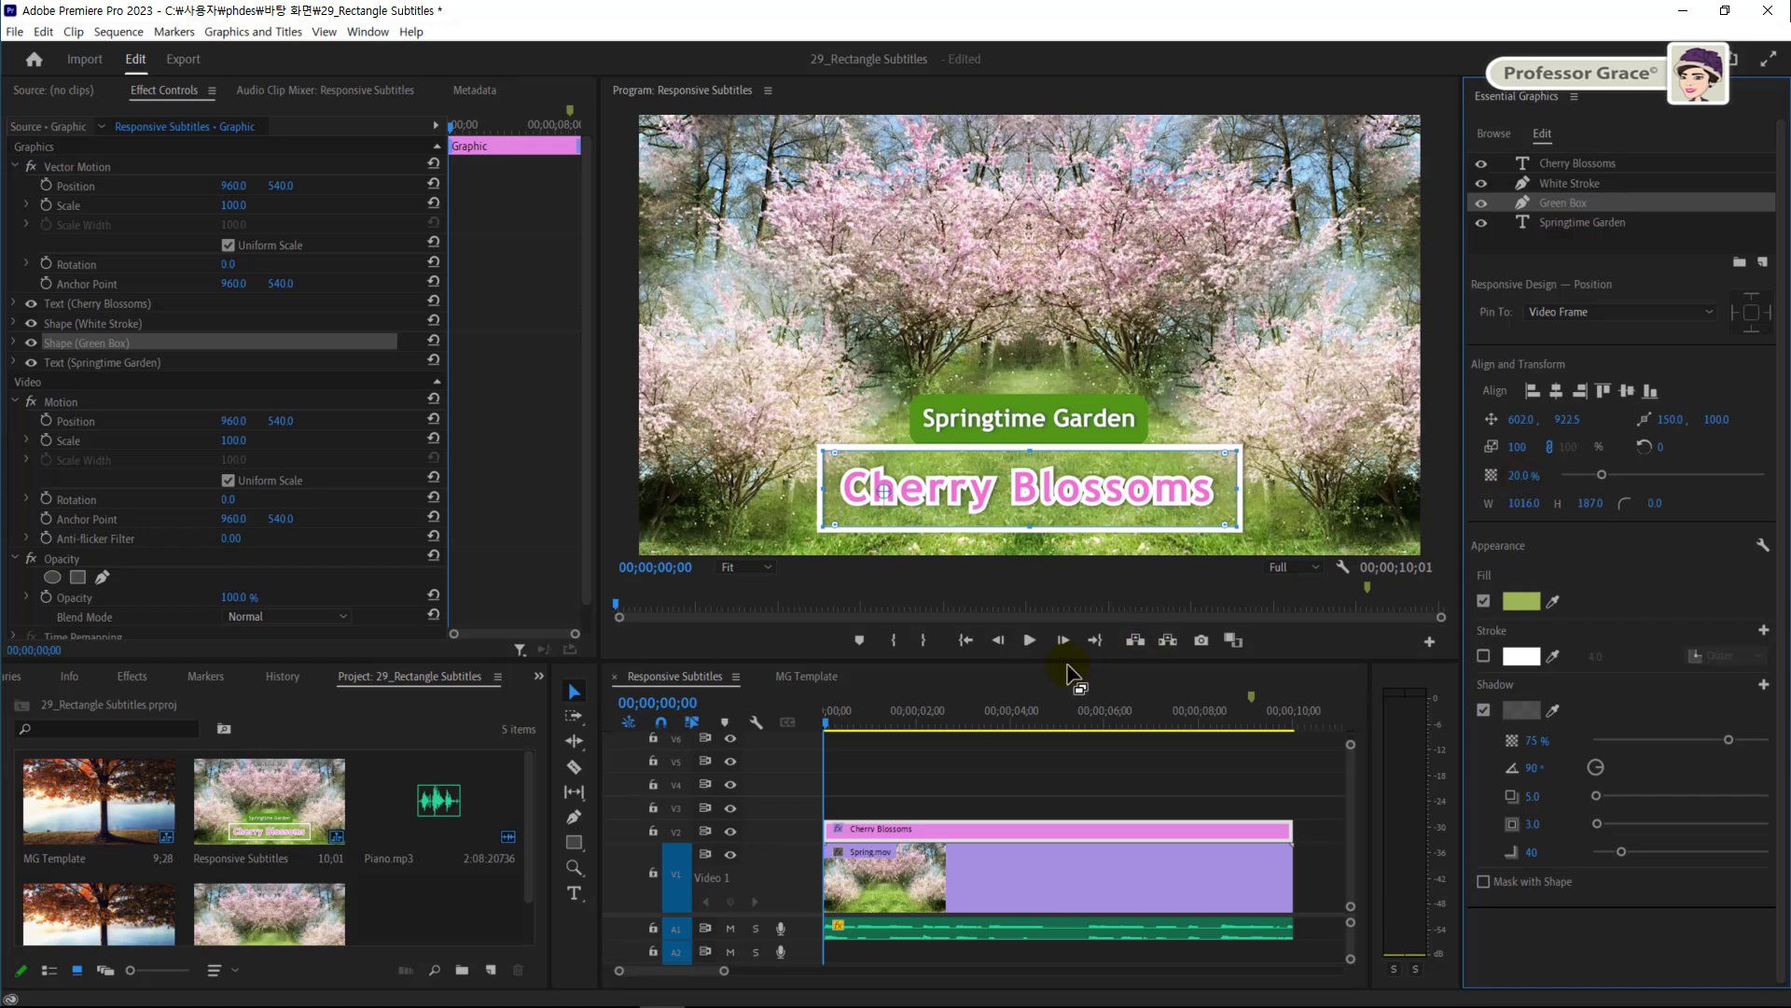
key("Home")
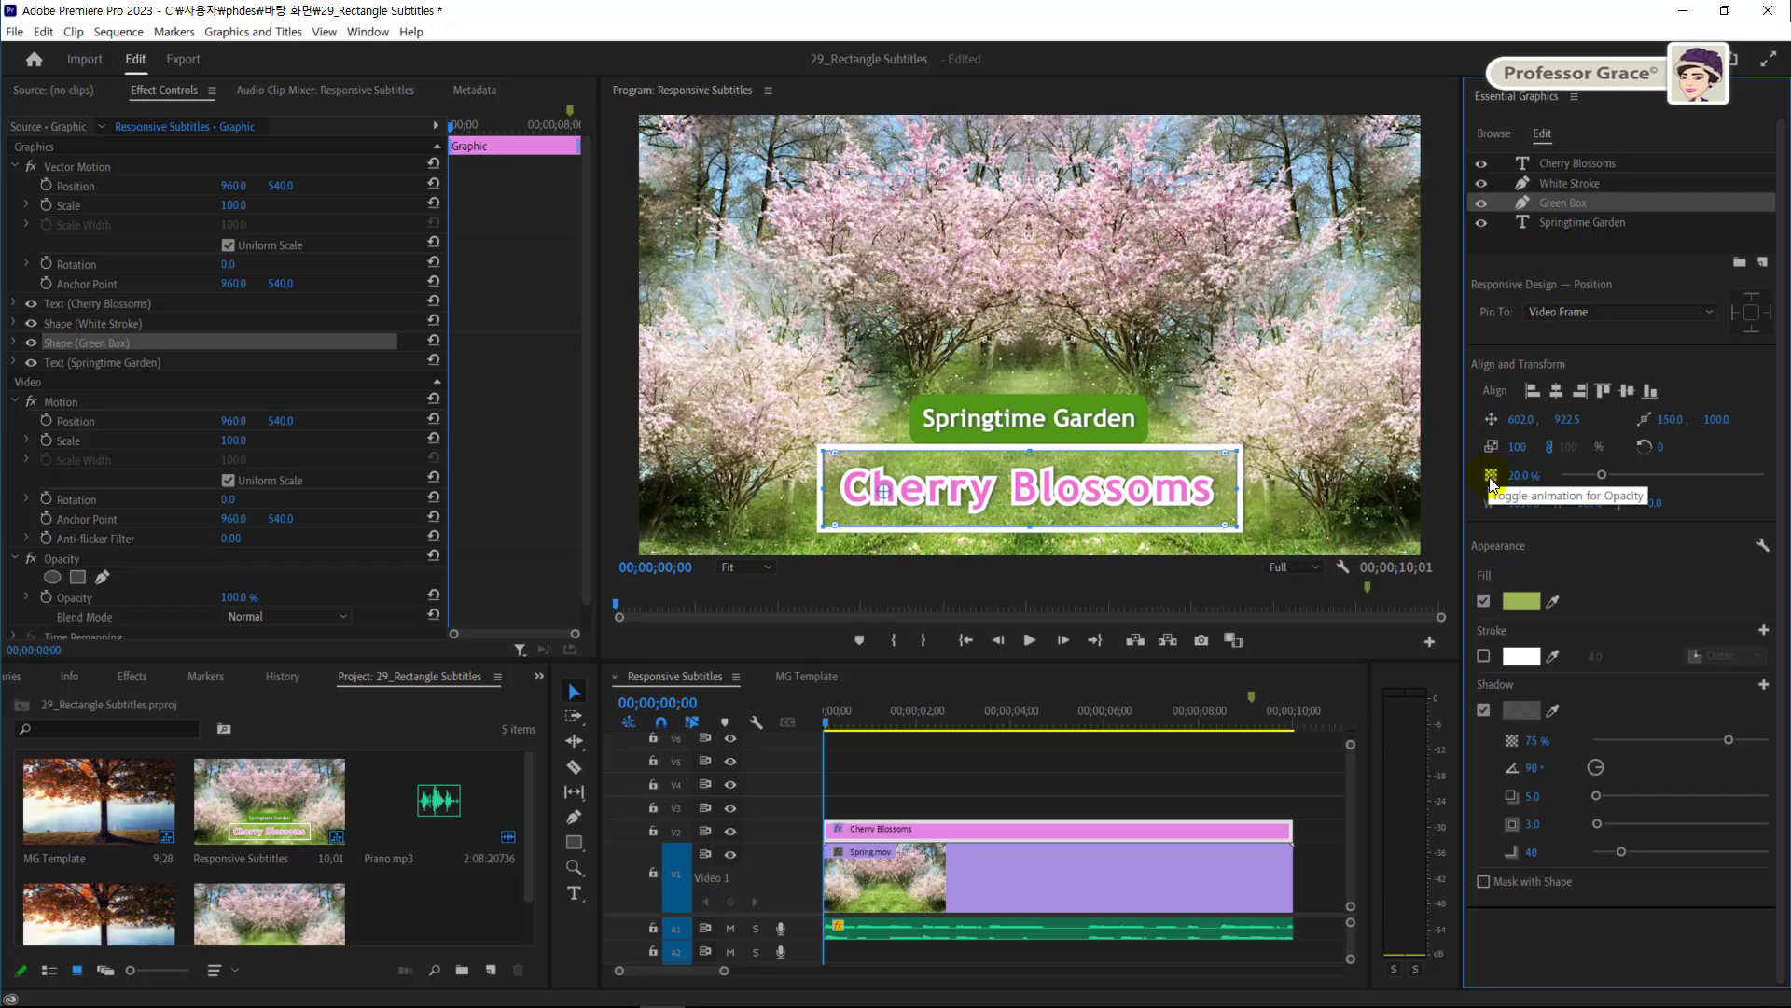
left_click(1535, 475)
type("0")
key("Return")
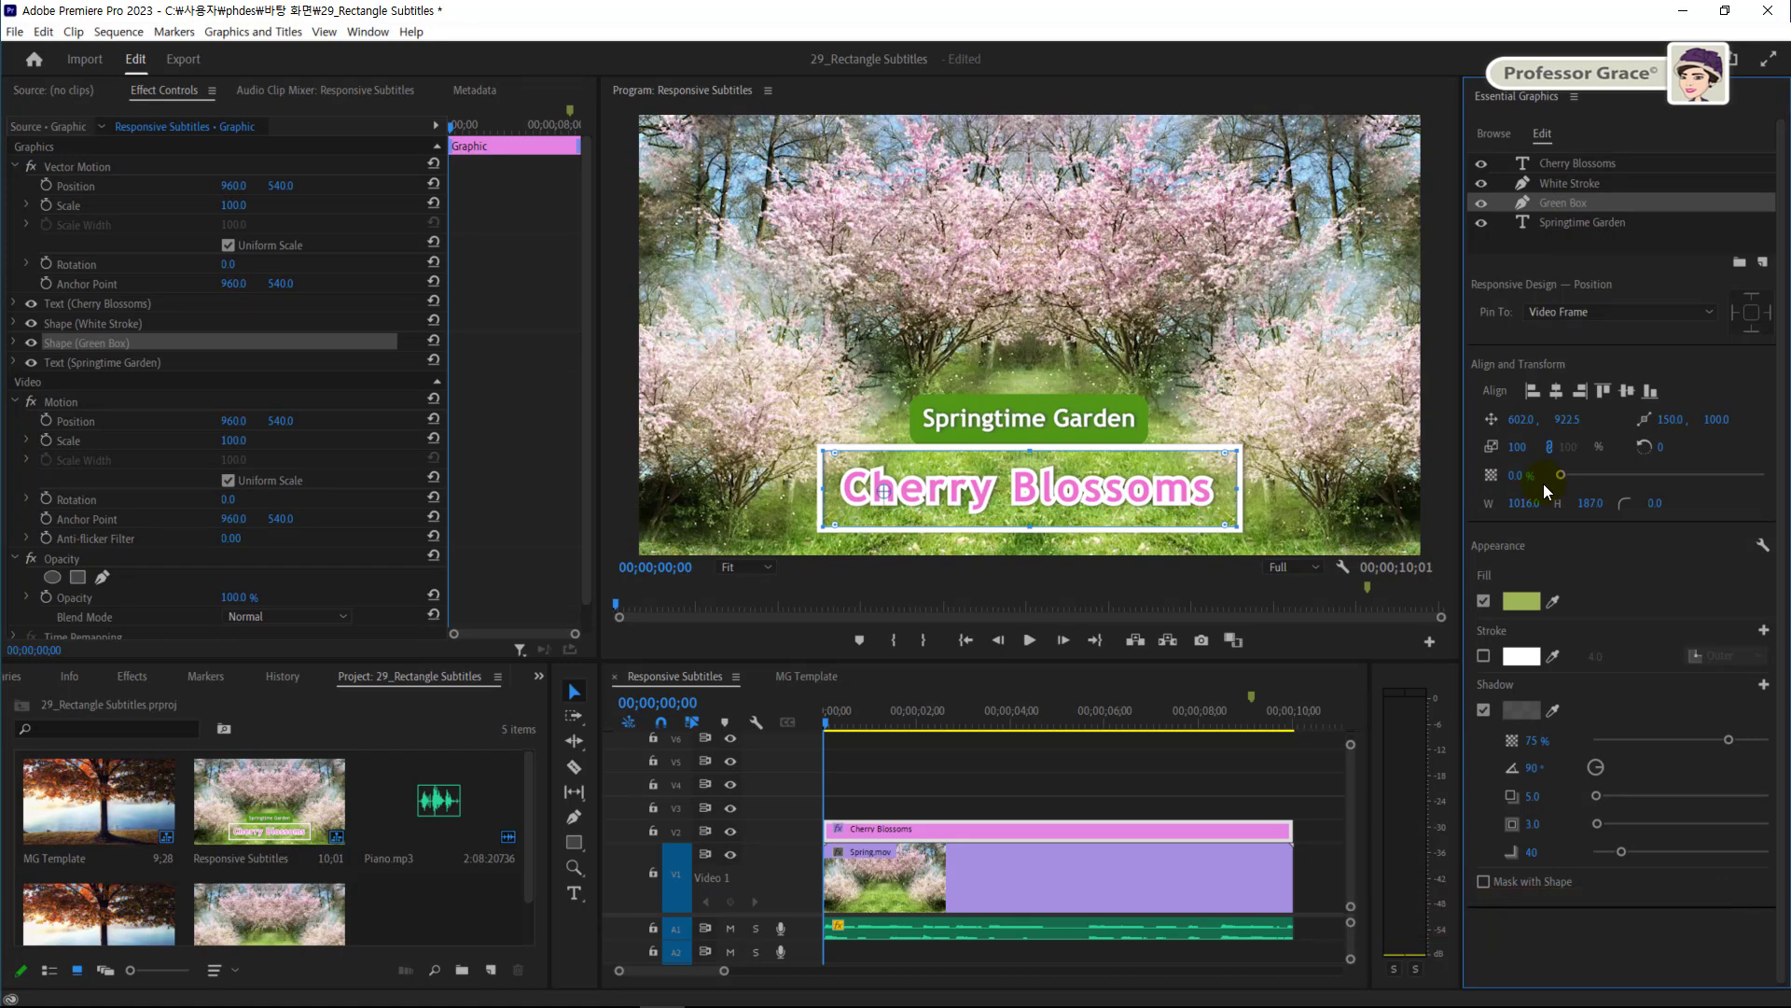
left_click(1492, 478)
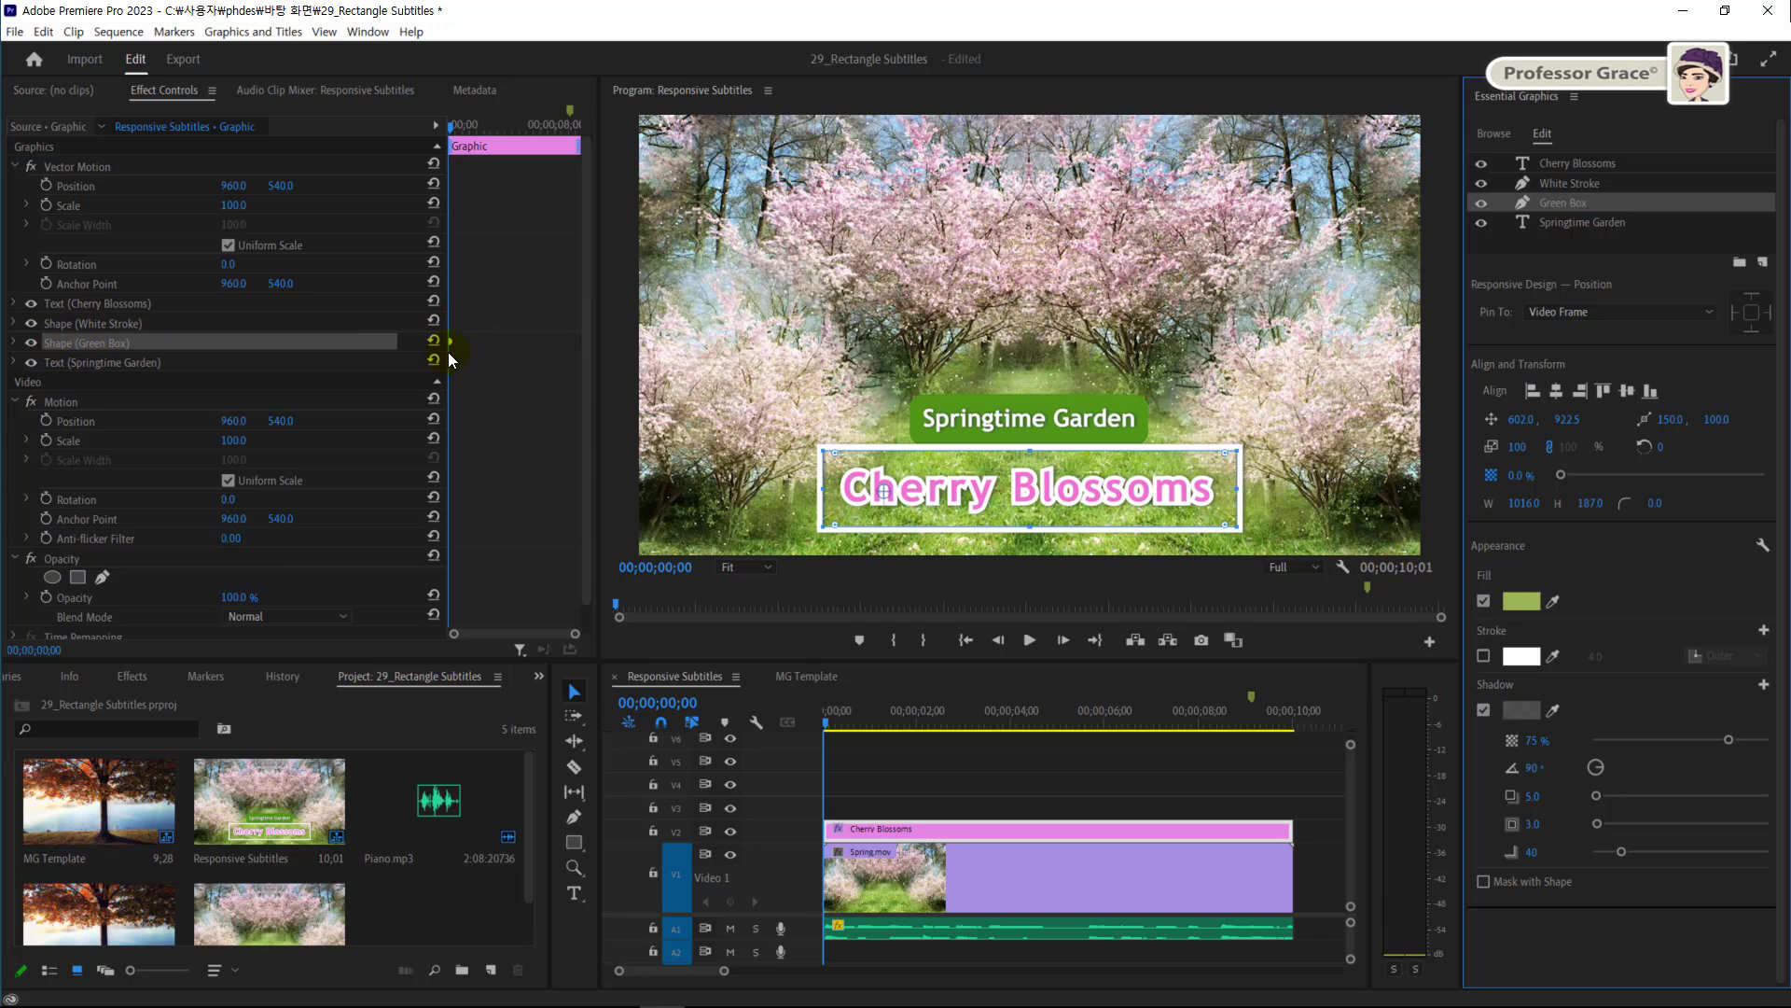
Examine the Green Box shape's effect properties for its opacity keyframe, then collapse them
left_click(13, 342)
scroll(221, 451, "down", 4)
scroll(221, 446, "down", 3)
left_click(76, 471)
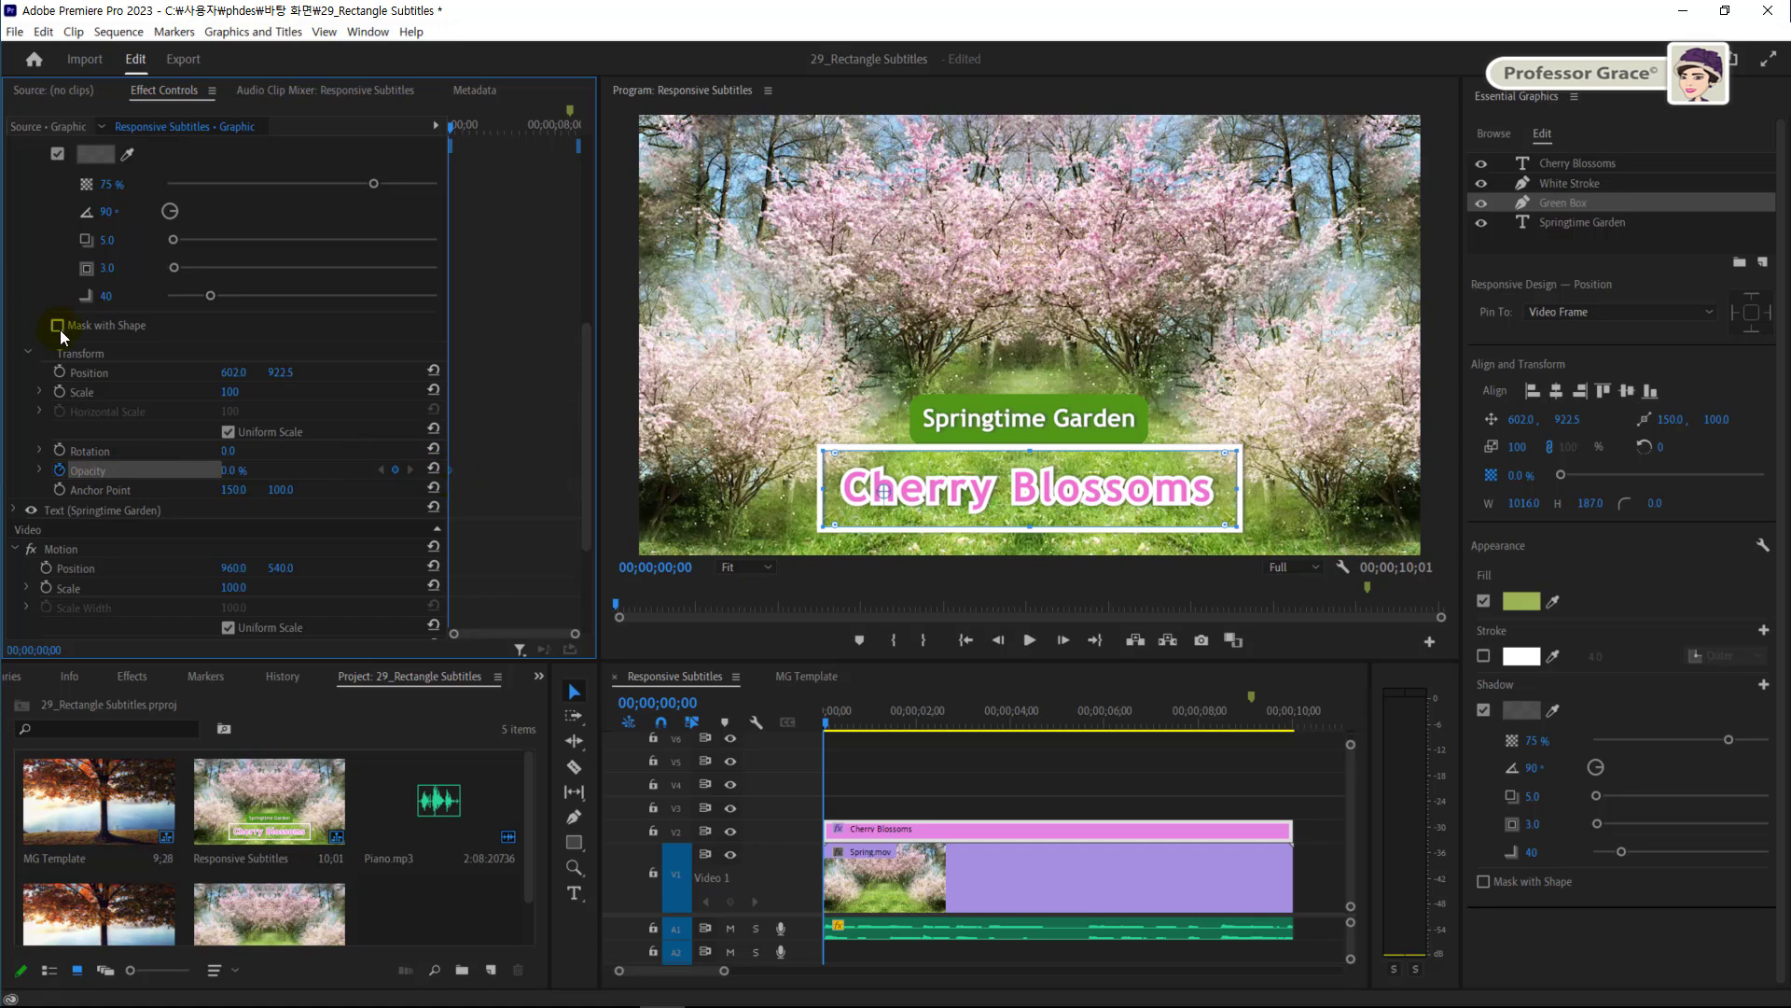
scroll(76, 334, "up", 3)
scroll(76, 334, "up", 2)
scroll(29, 268, "up", 1)
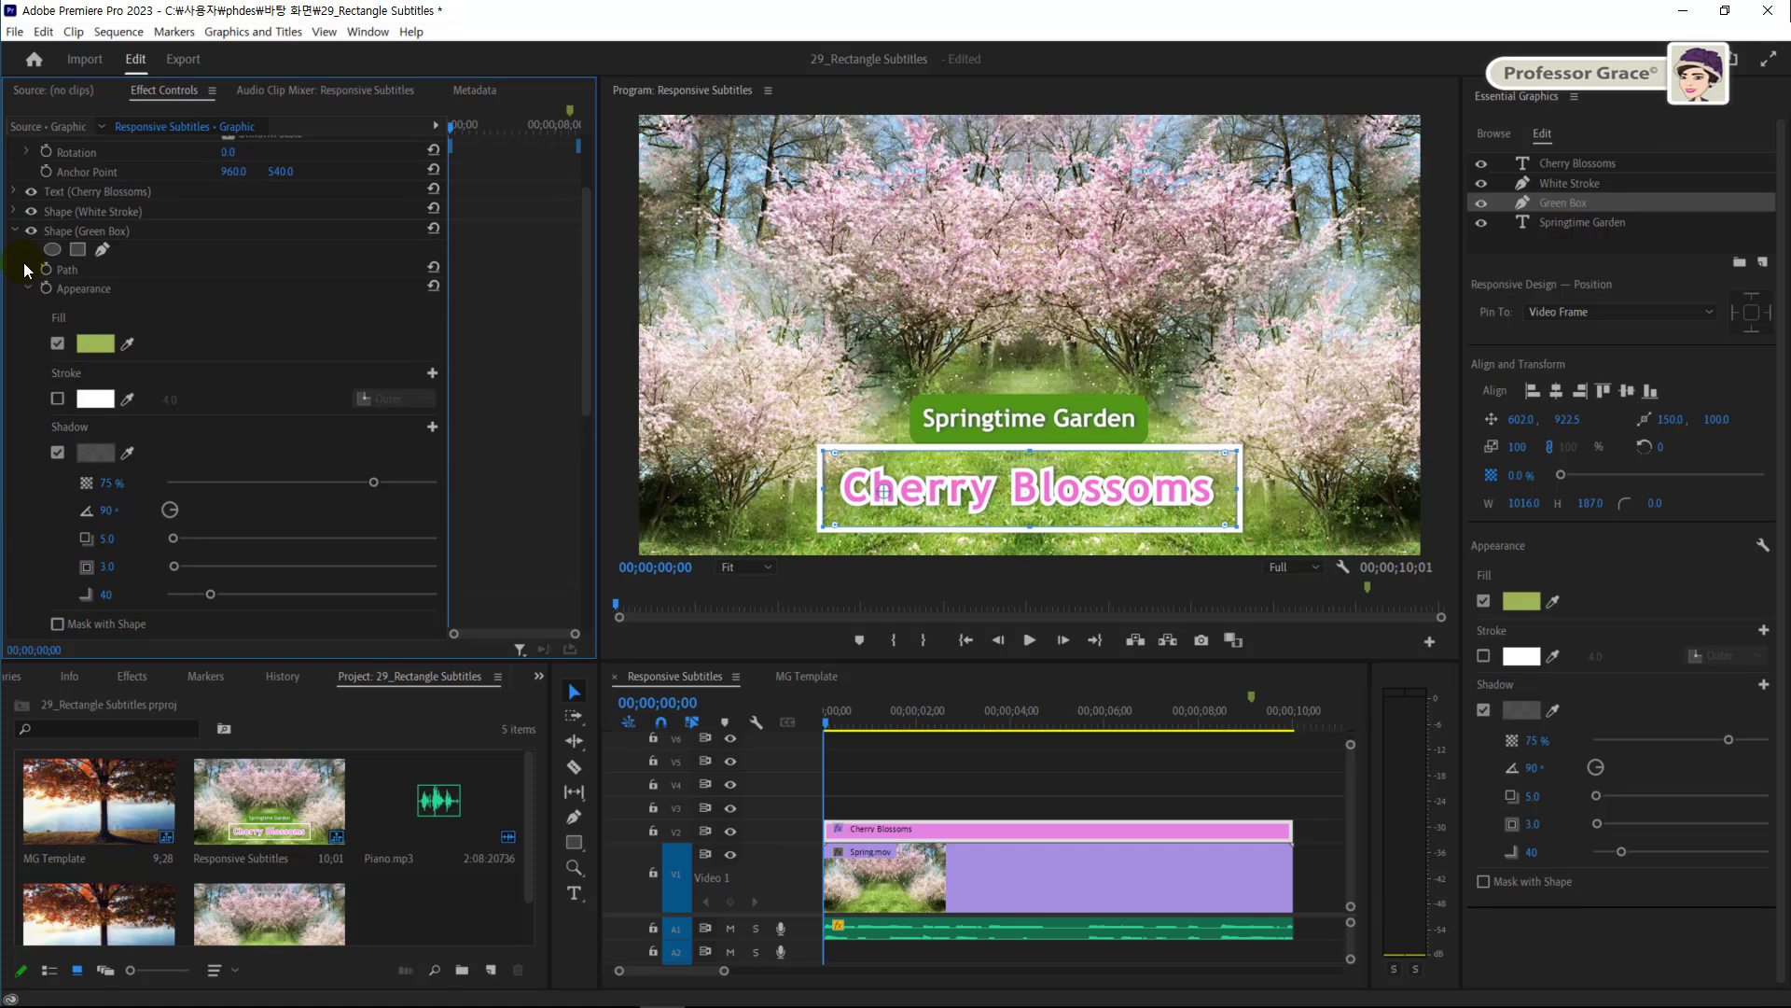
left_click(15, 230)
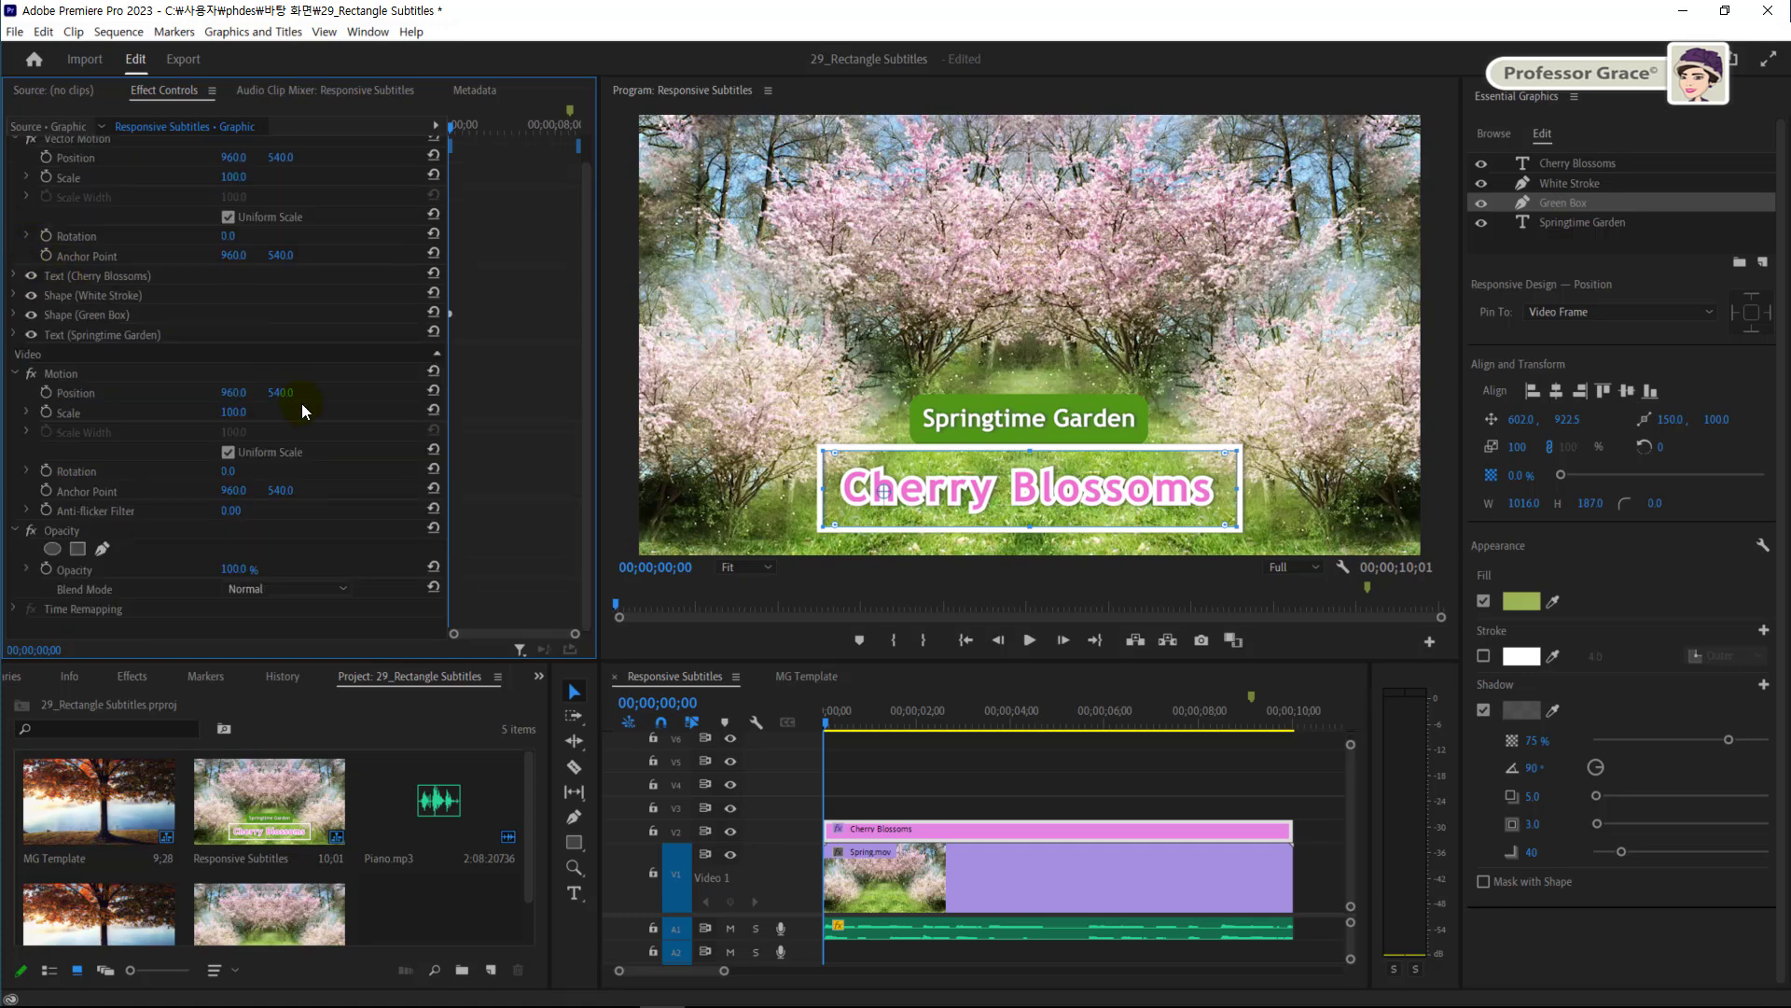
Add a 100% opacity keyframe to the Green Box layer at 5 seconds
left_click(665, 704)
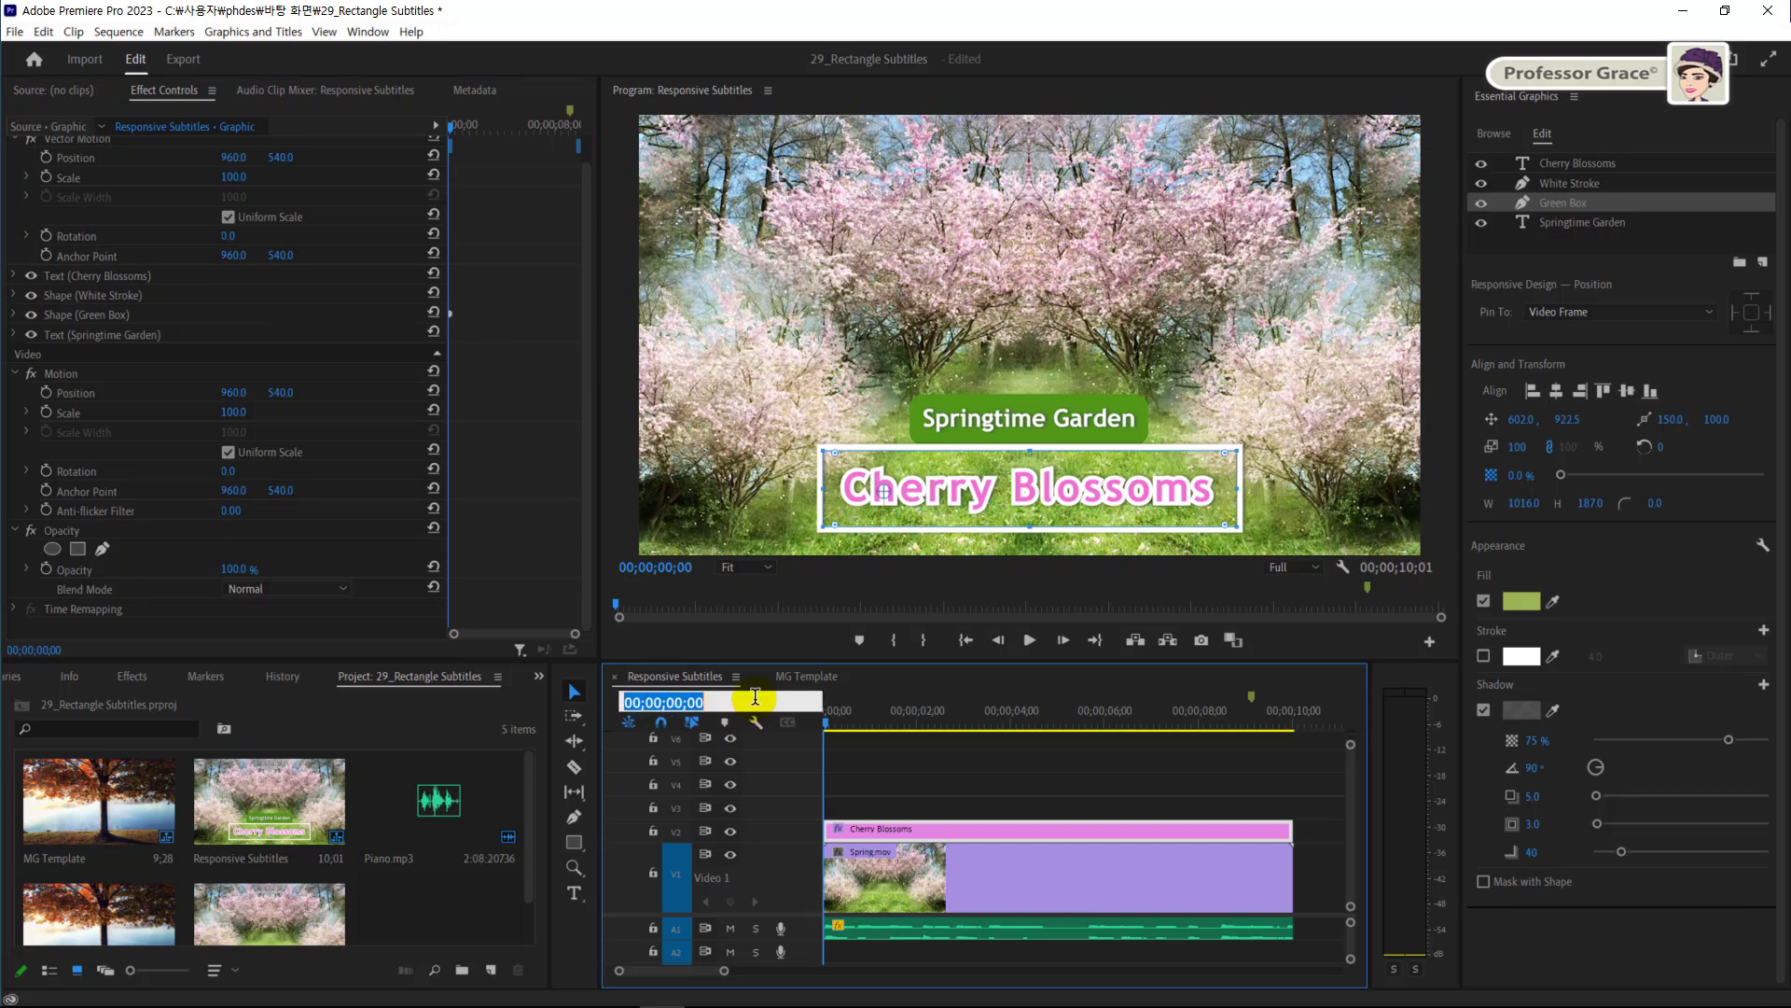
type("5.")
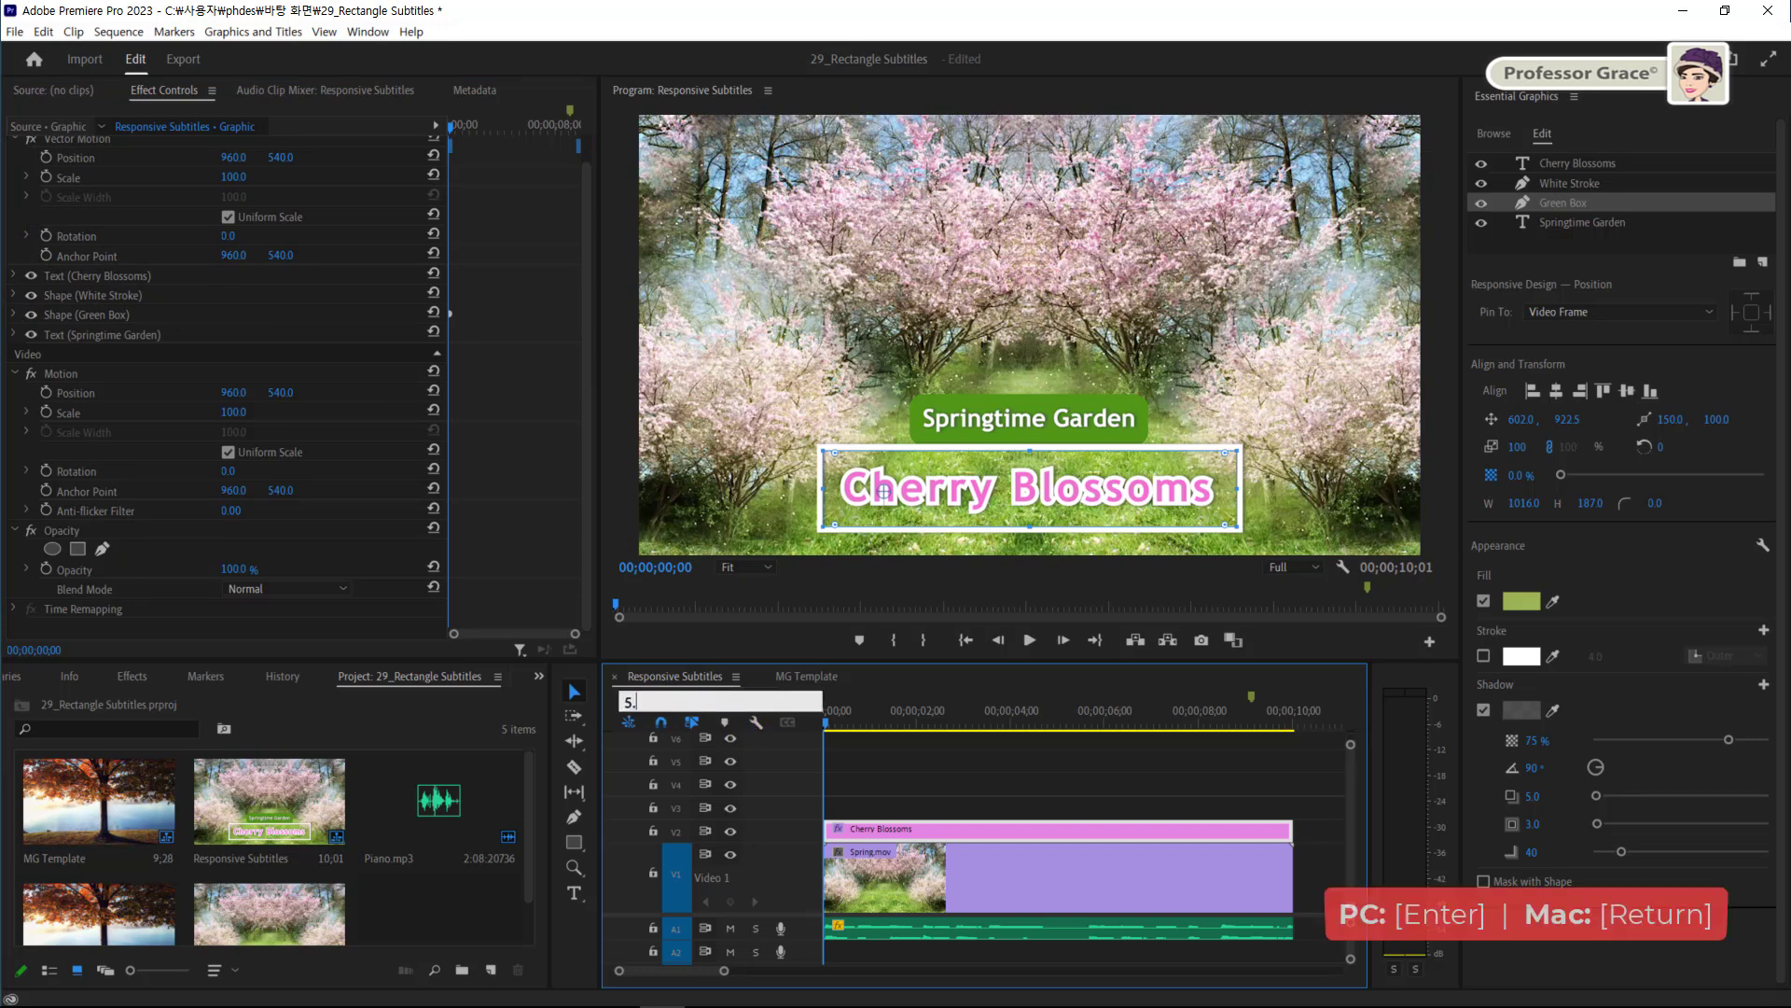
key("Return")
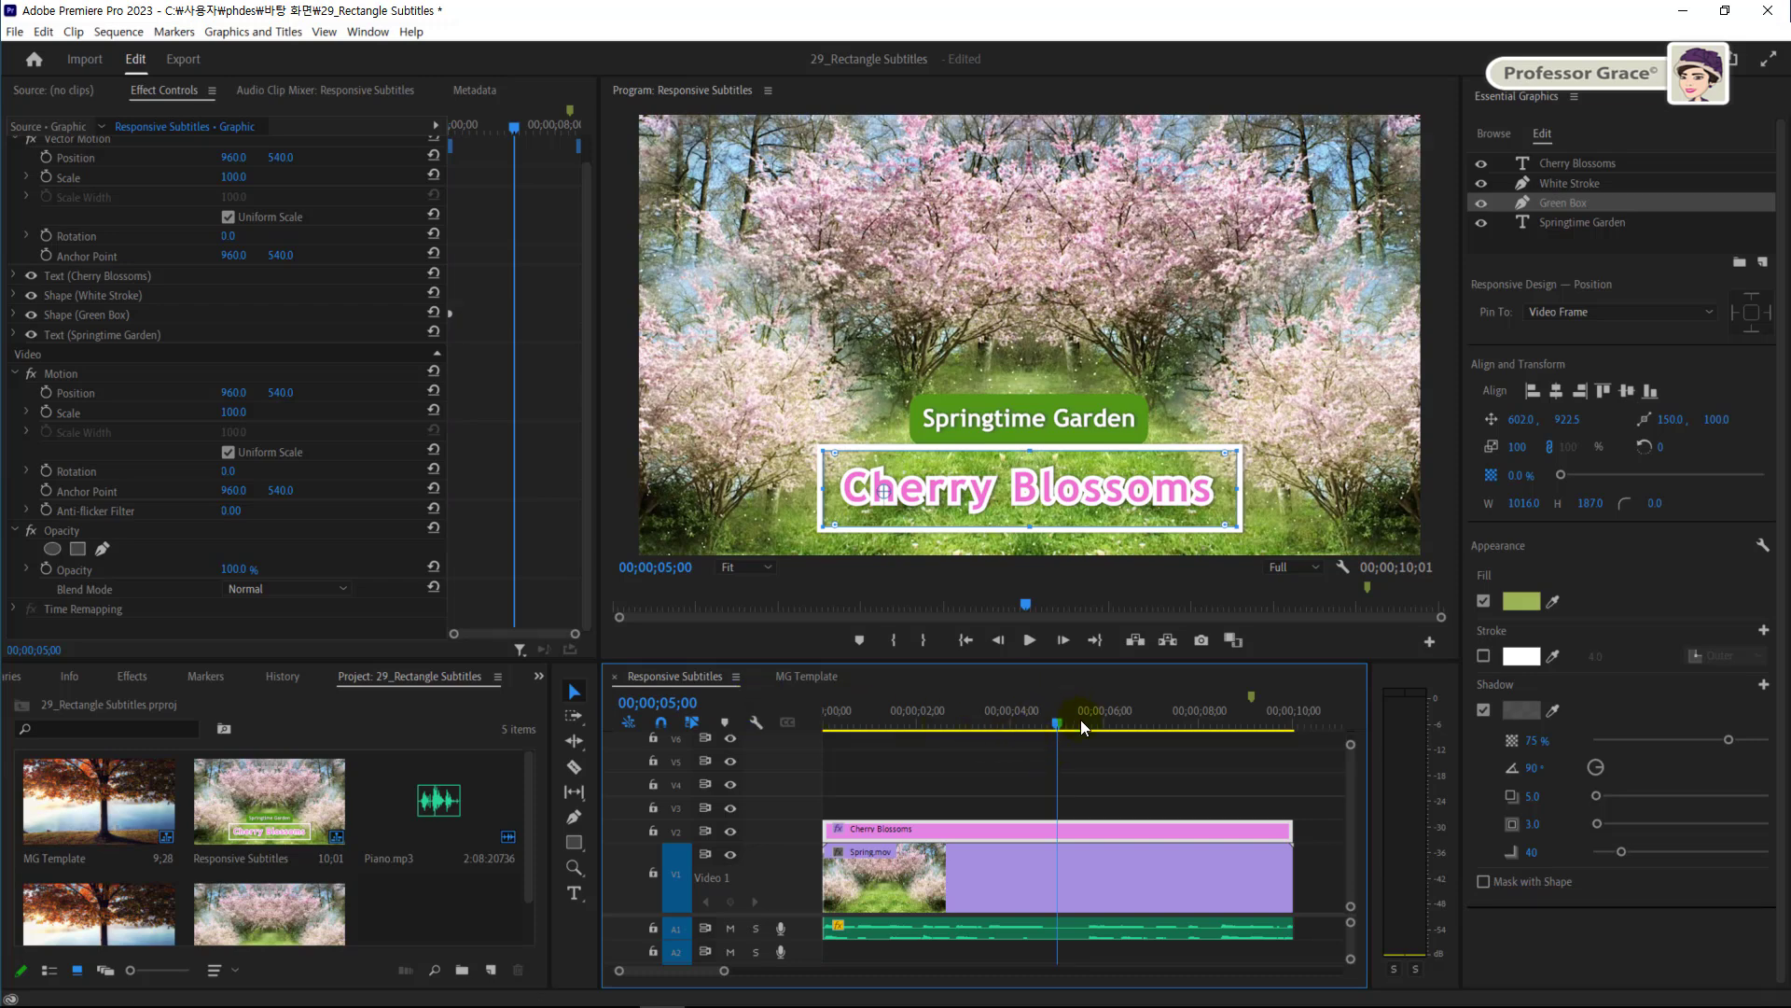
key("m")
left_click(1519, 474)
type("100")
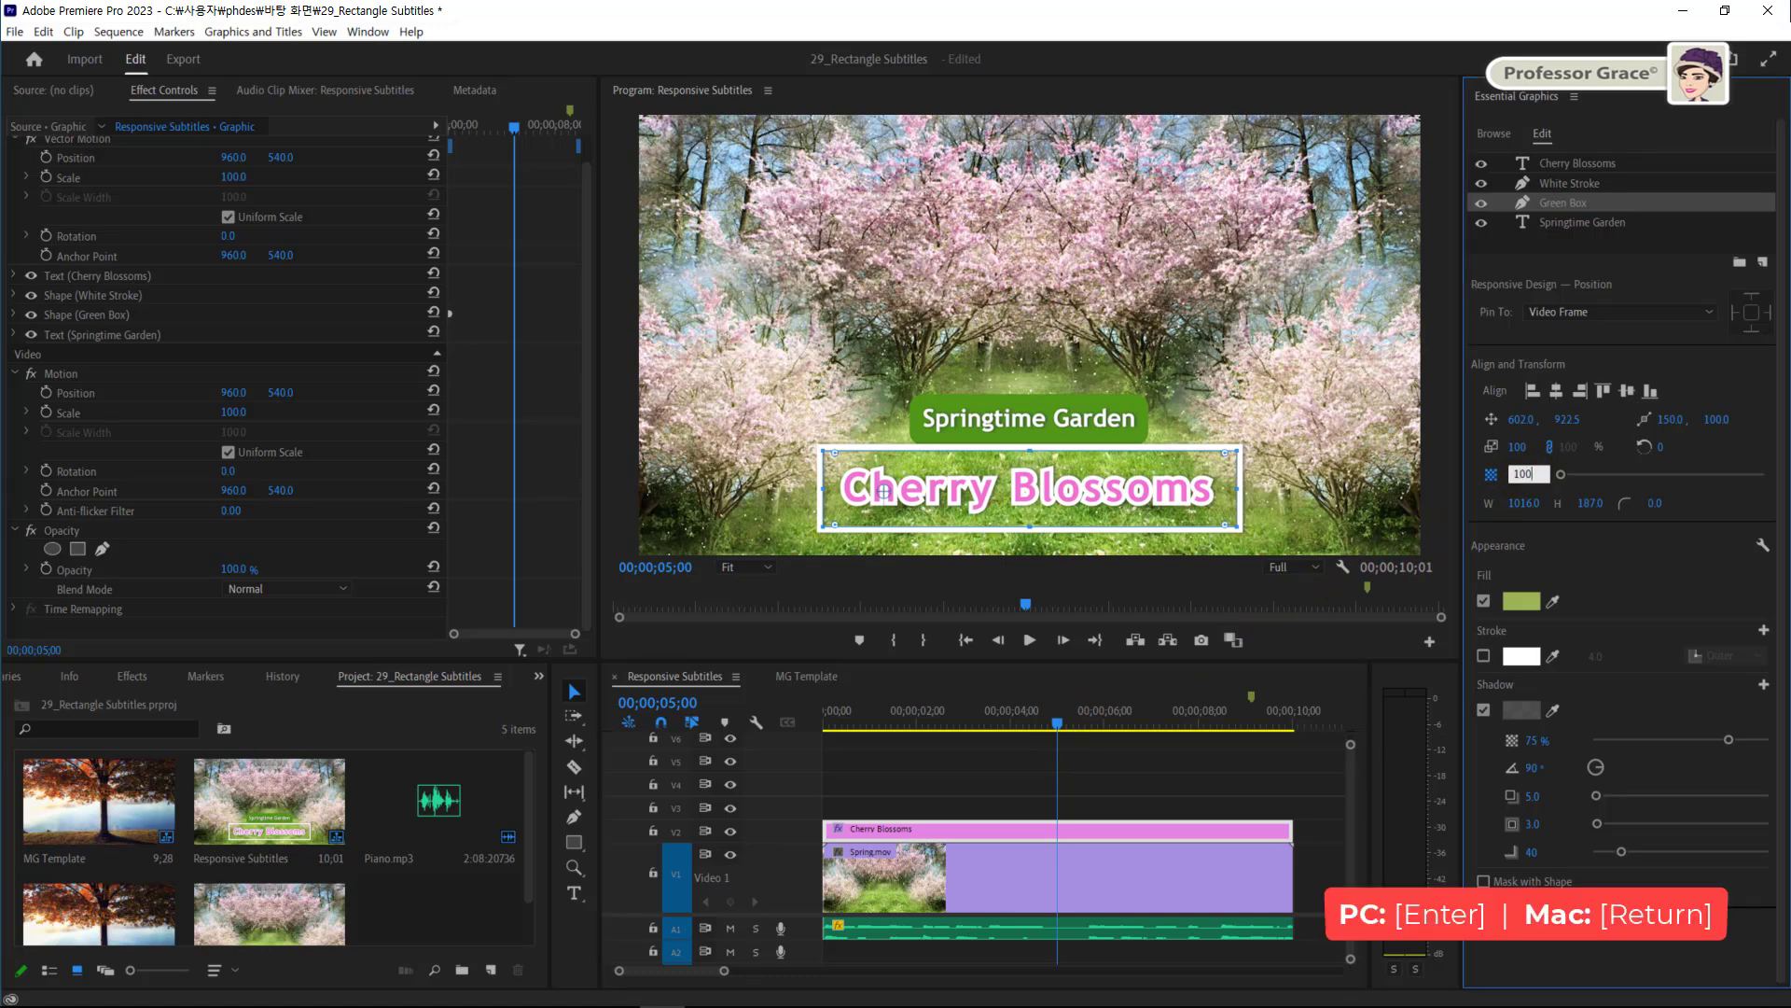
key("Return")
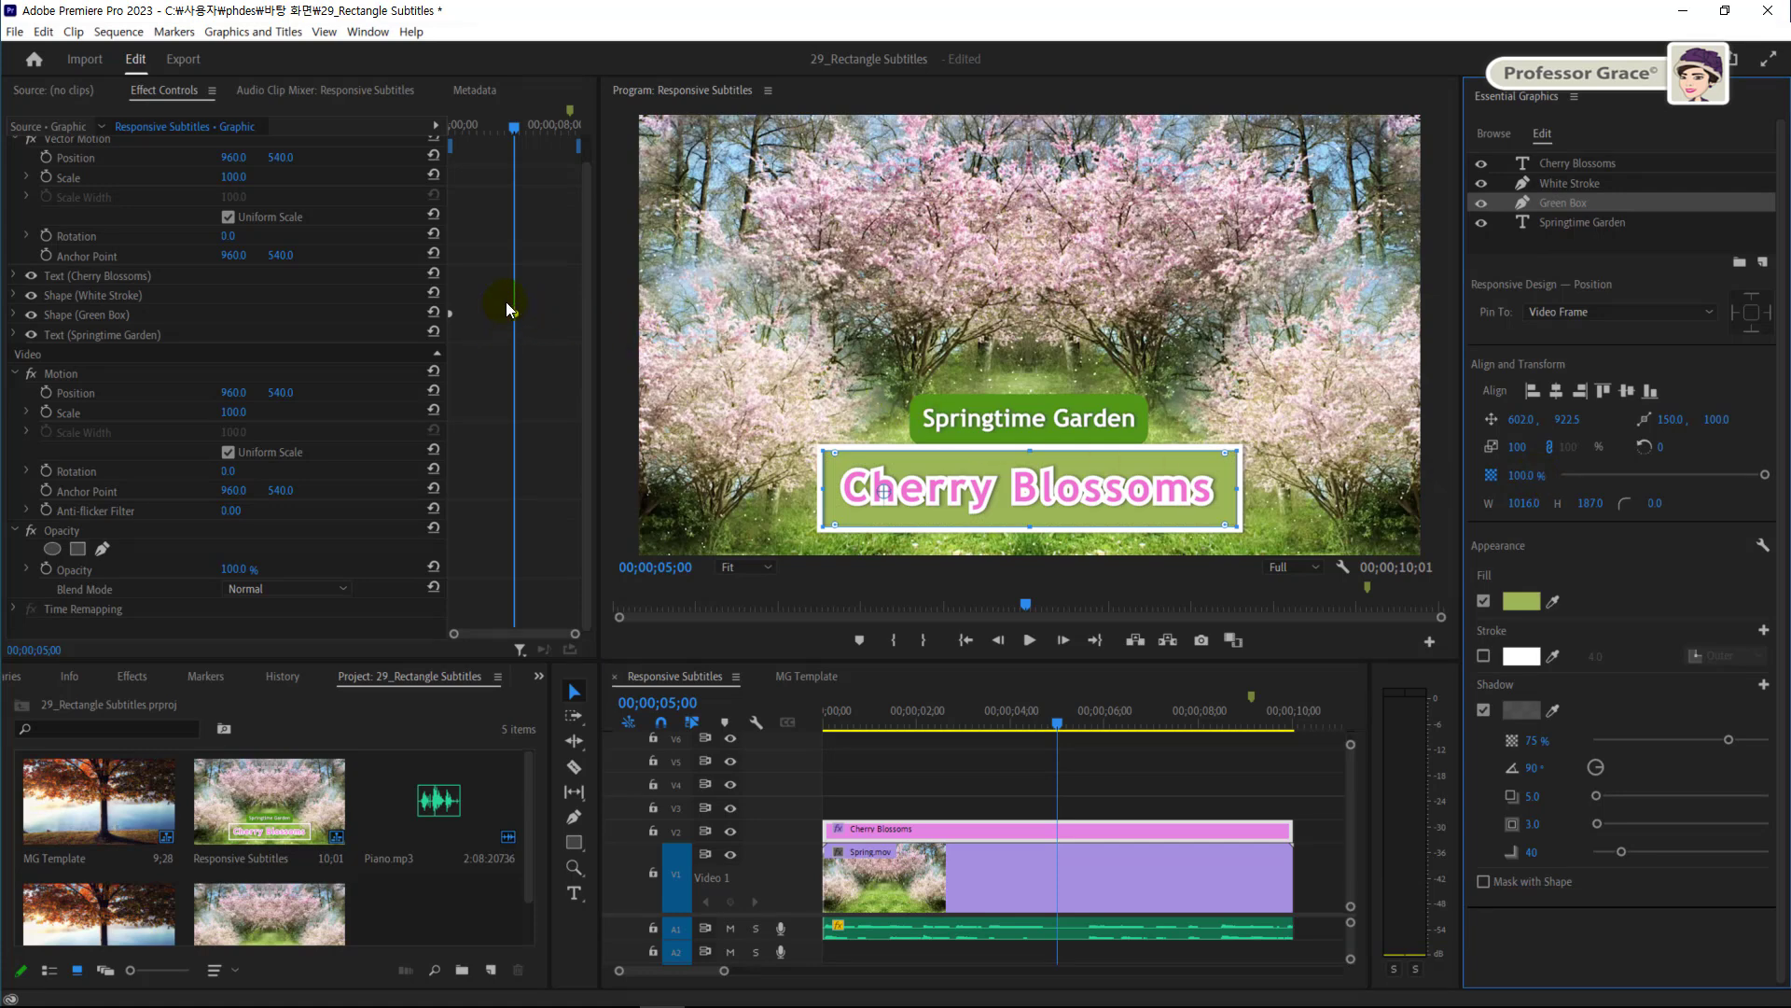
key("shift+3")
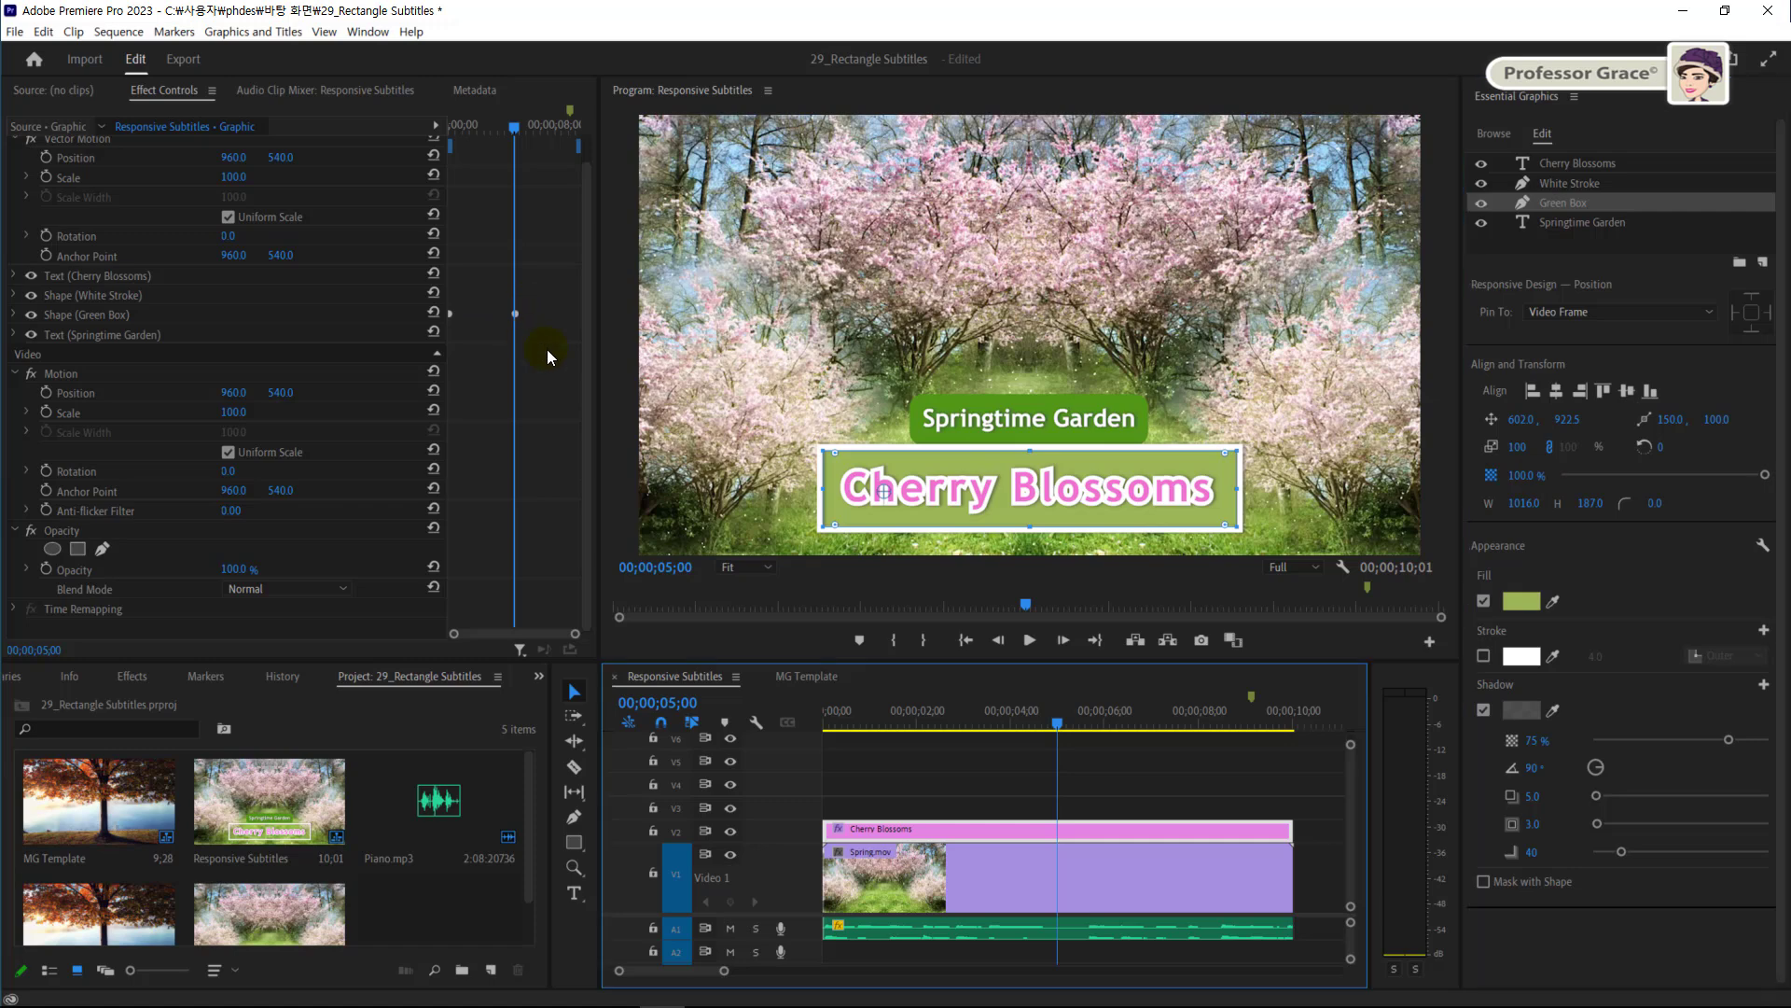
Add a 20% opacity keyframe to the Green Box layer at the sequence end and scrub back through the animation
key("End")
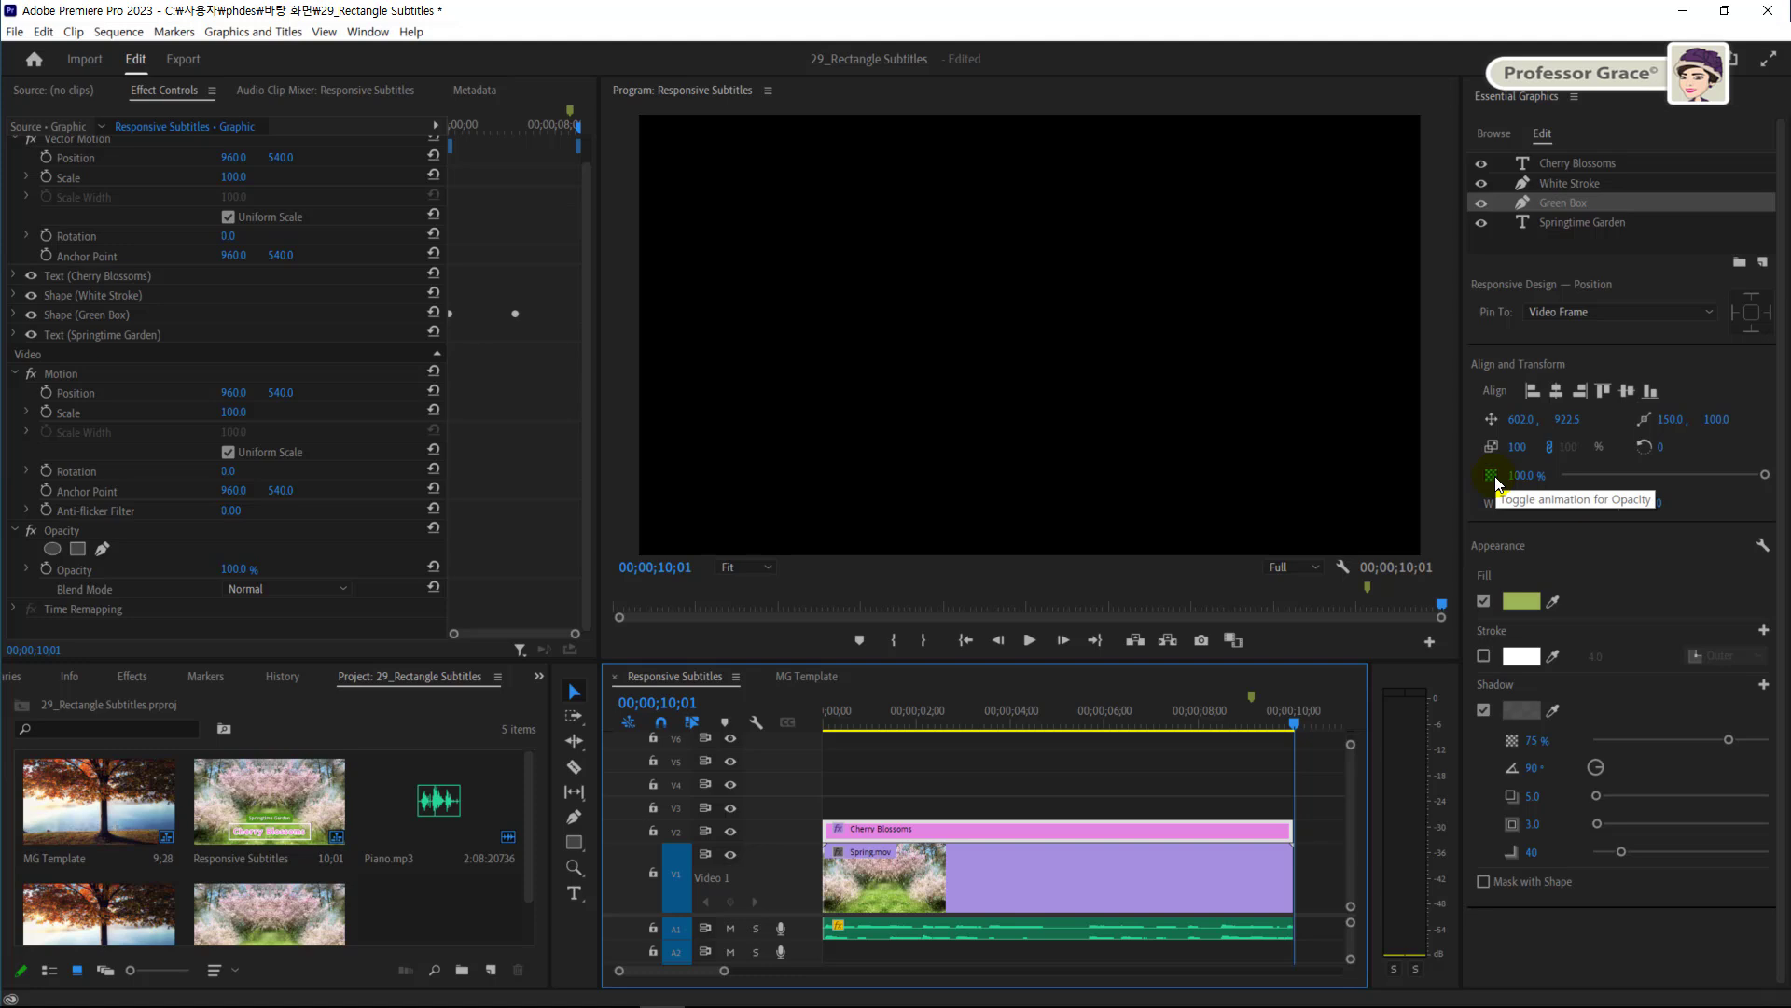
left_click(1530, 475)
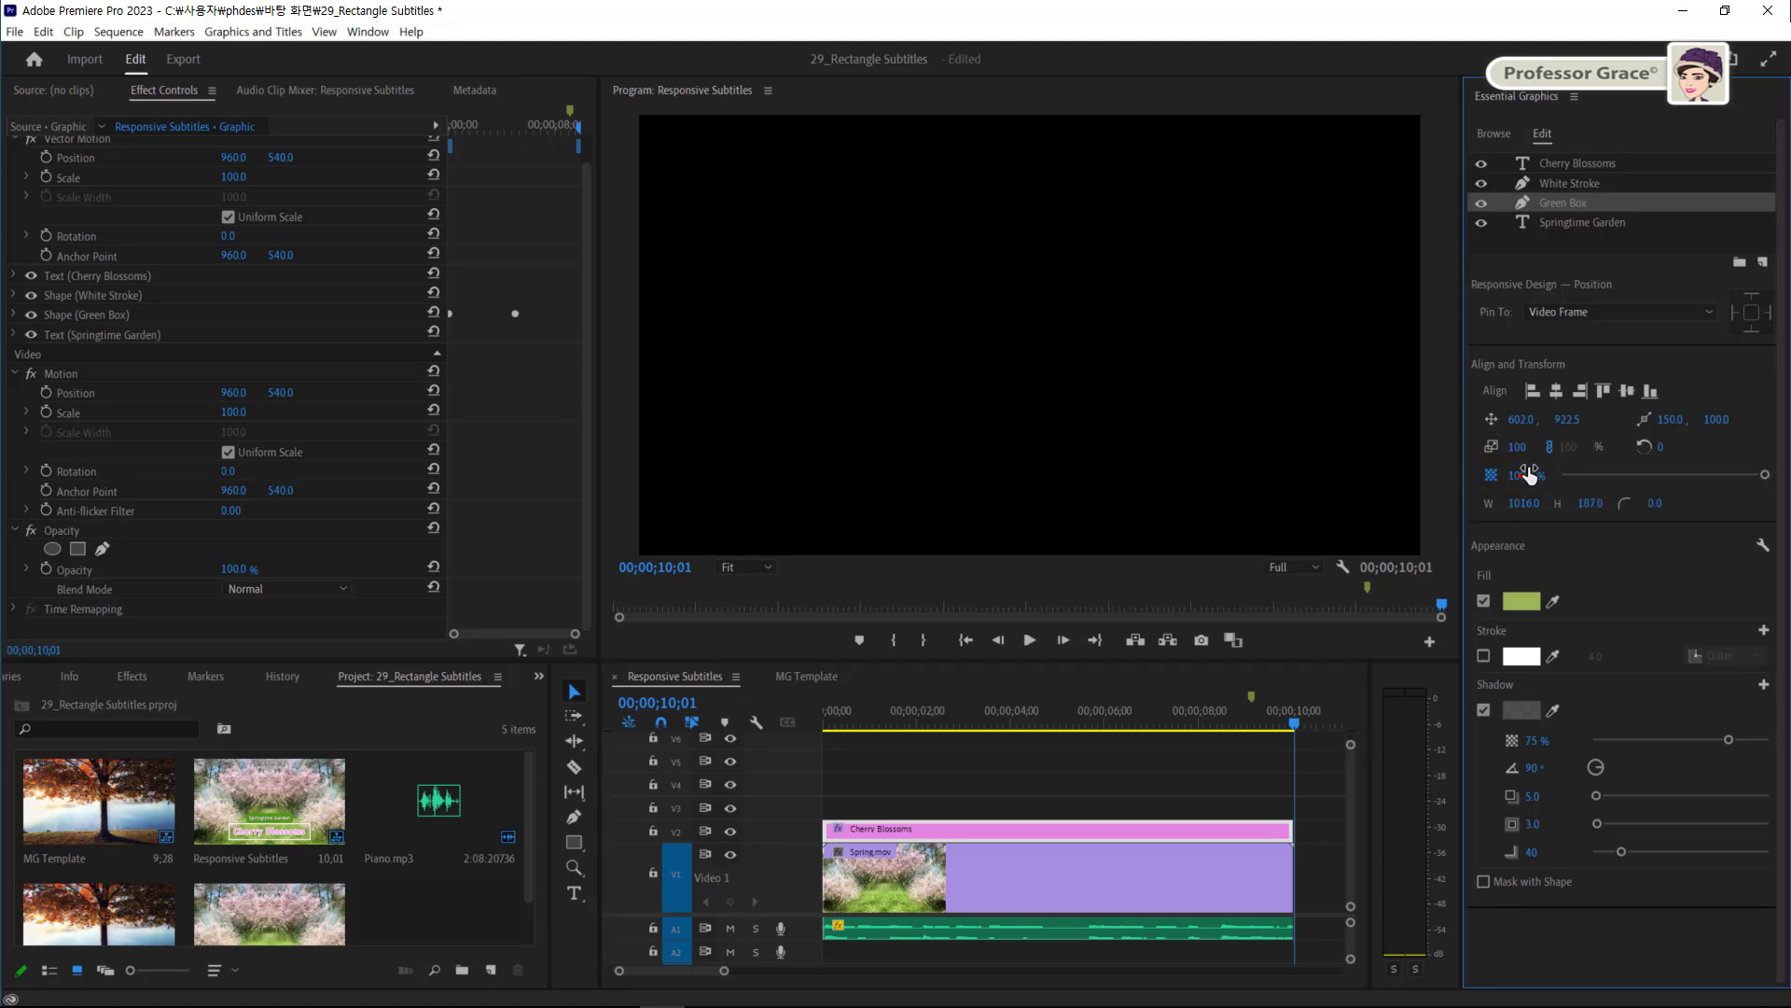
key("Return")
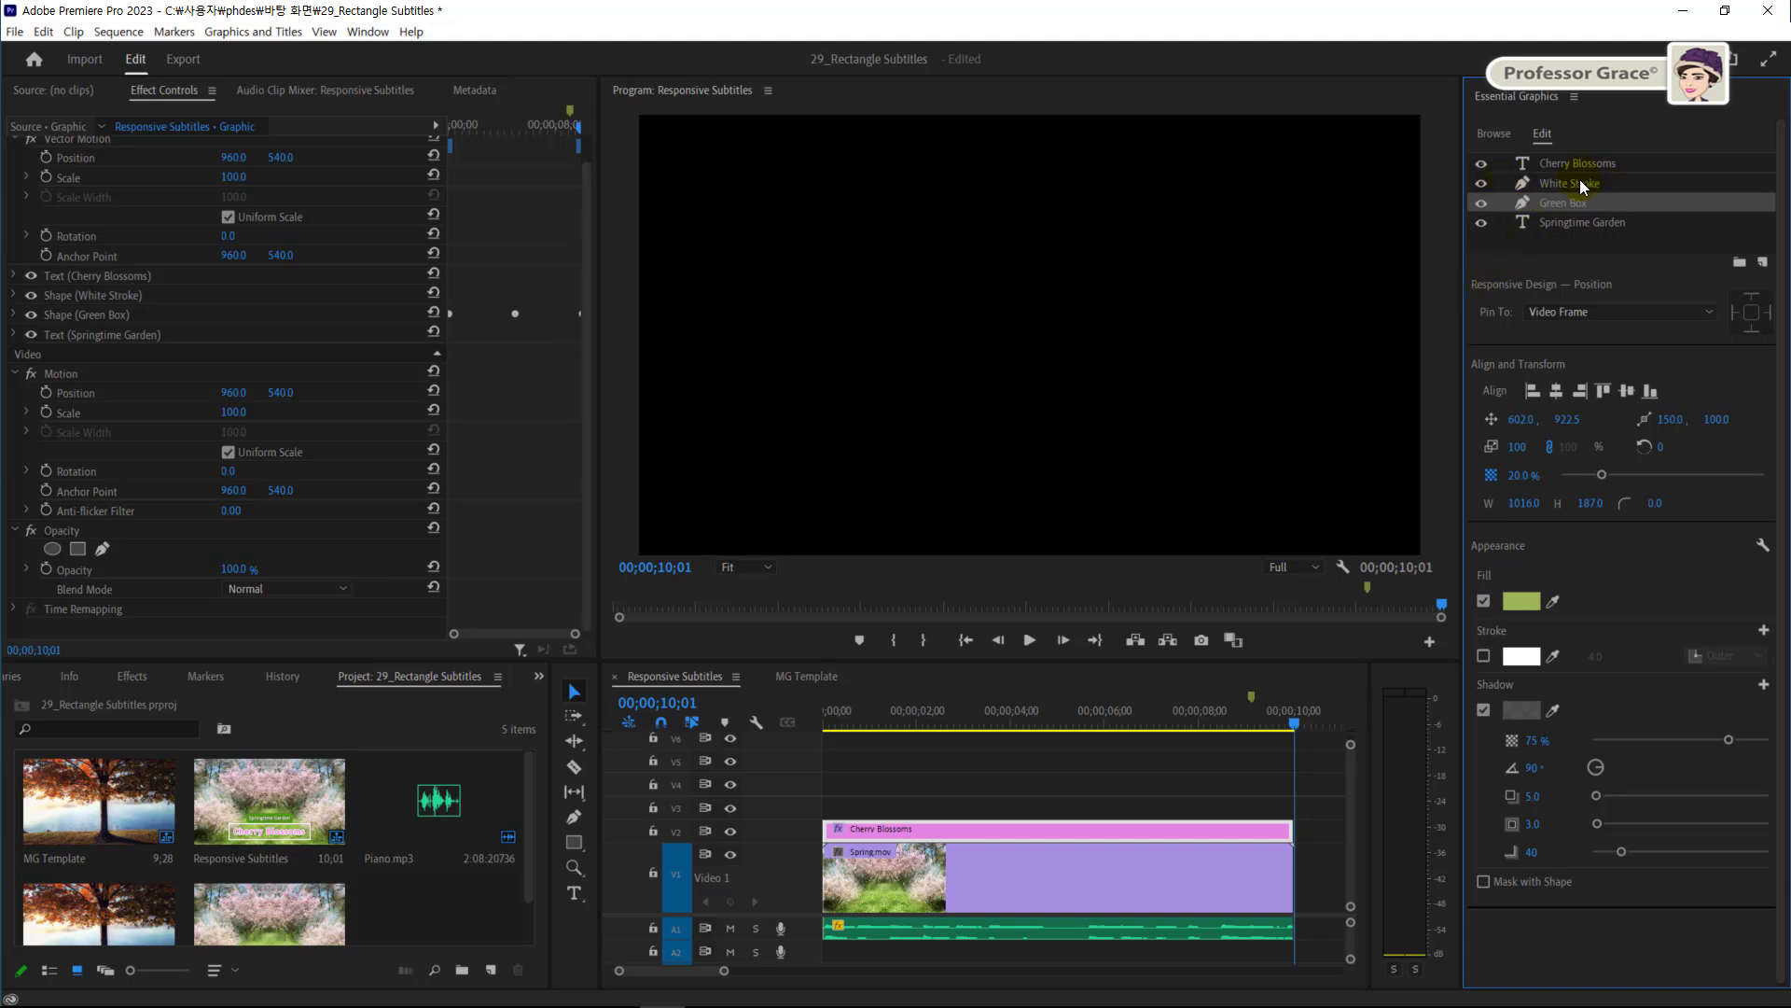
left_click(1115, 718)
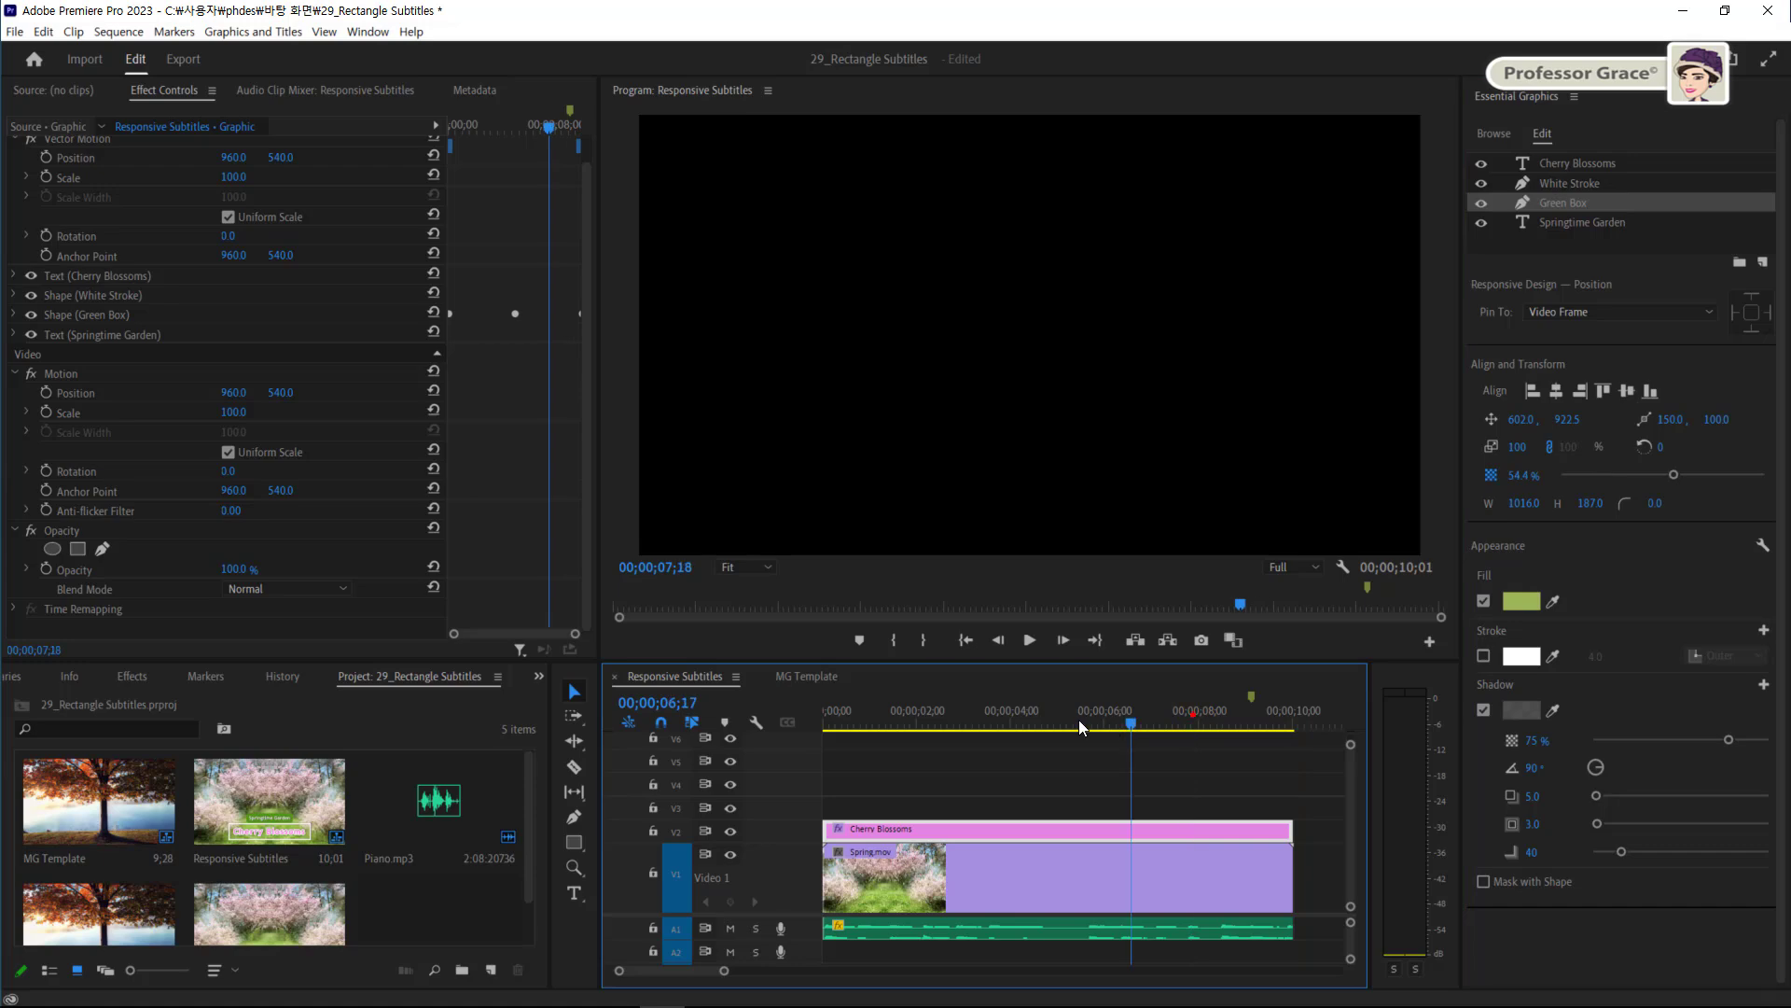
Turn on opacity animation for the White Stroke layer at the sequence start and set its opacity to 0%
key("Home")
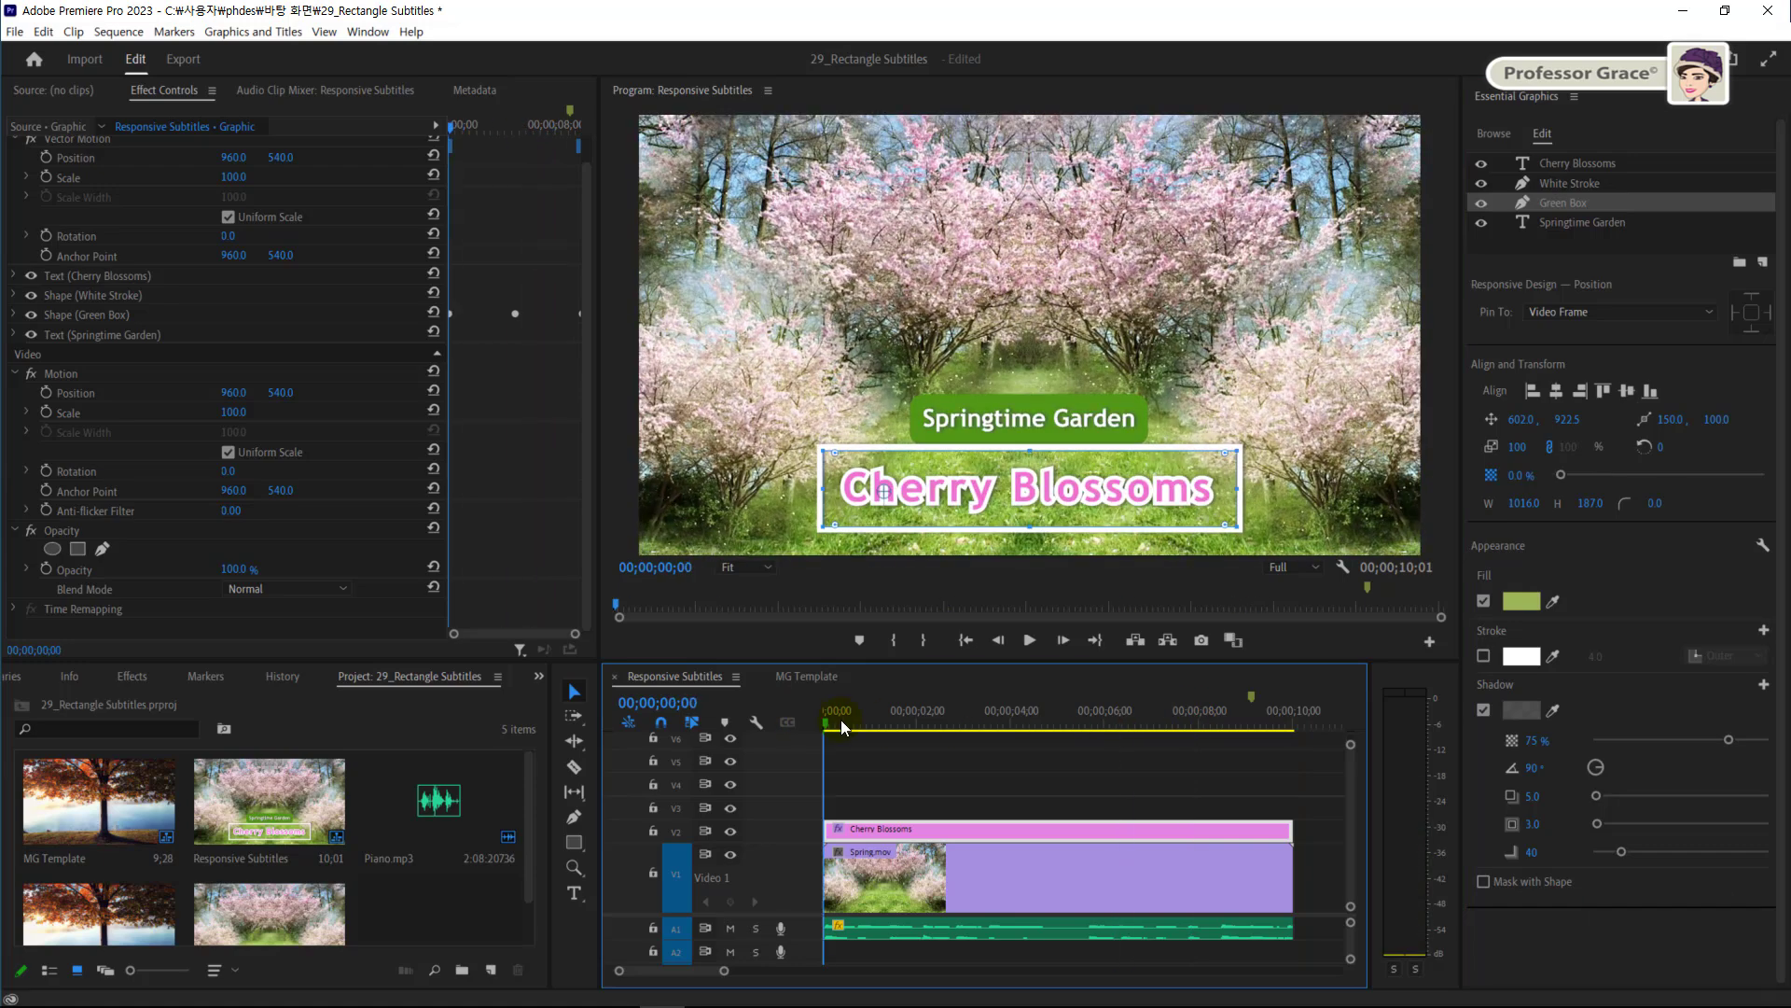
left_click(1524, 187)
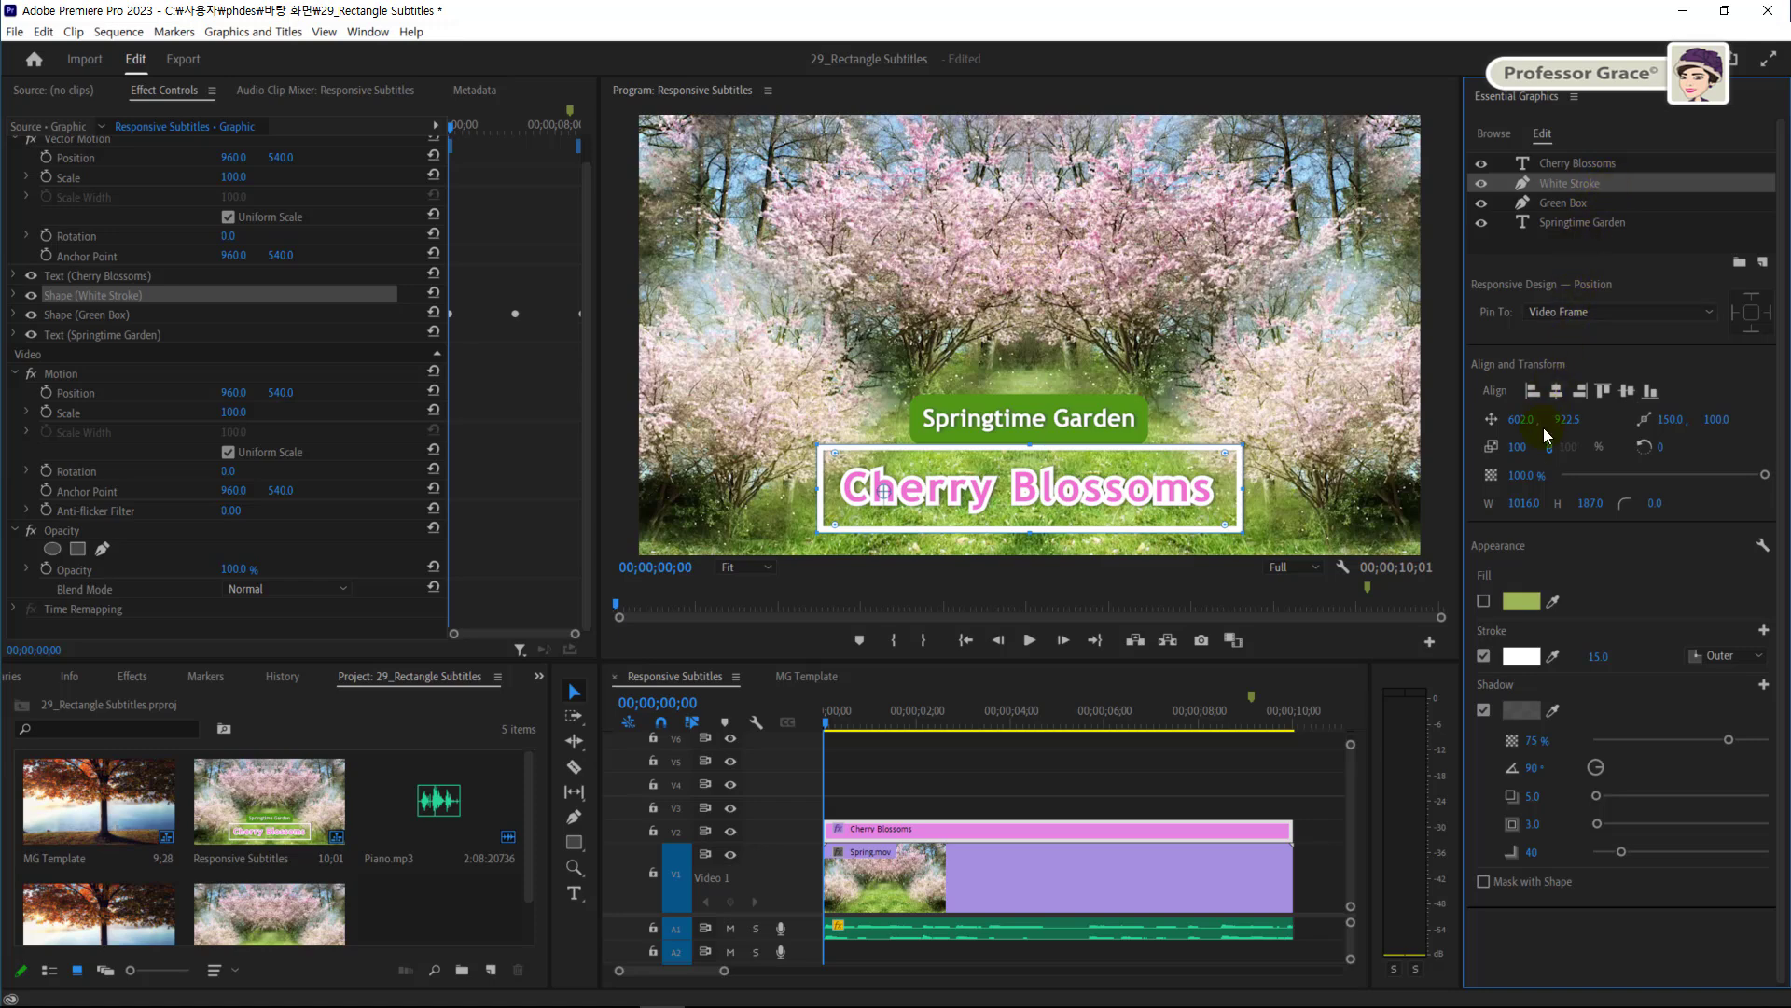
left_click(1491, 482)
left_click(1528, 476)
type("0")
key("Return")
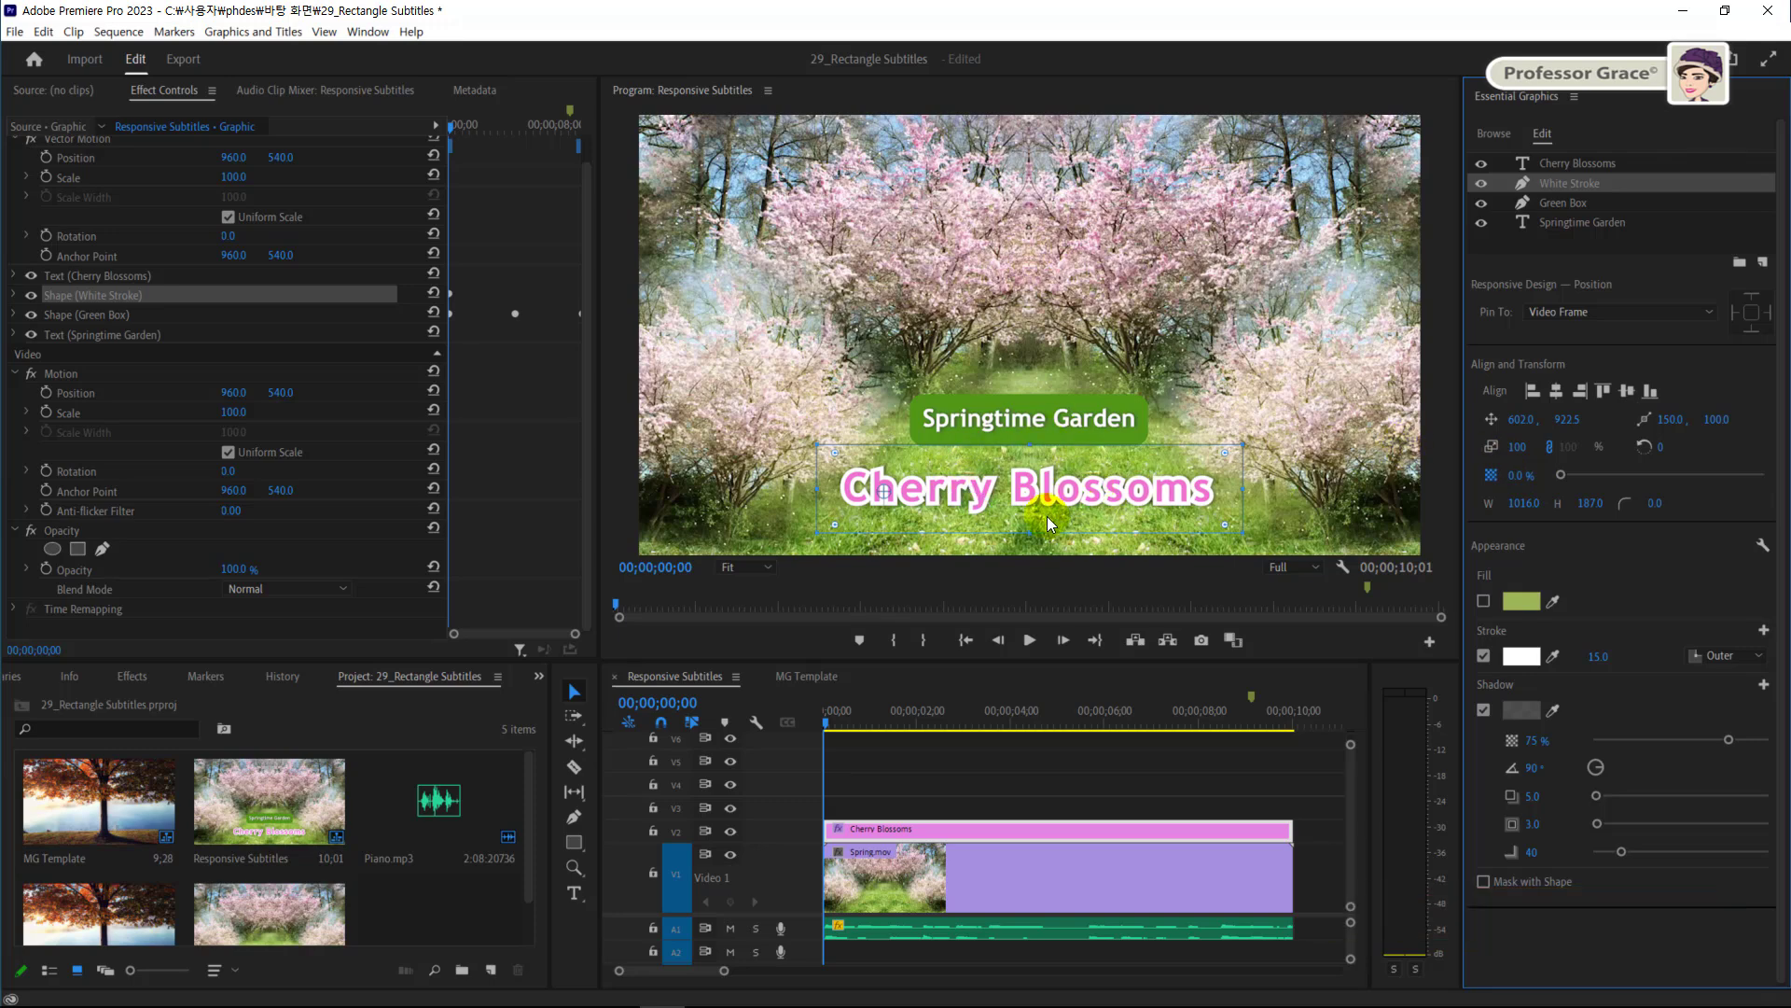
Add a 100% opacity keyframe to the White Stroke layer at 5 seconds
left_click(667, 701)
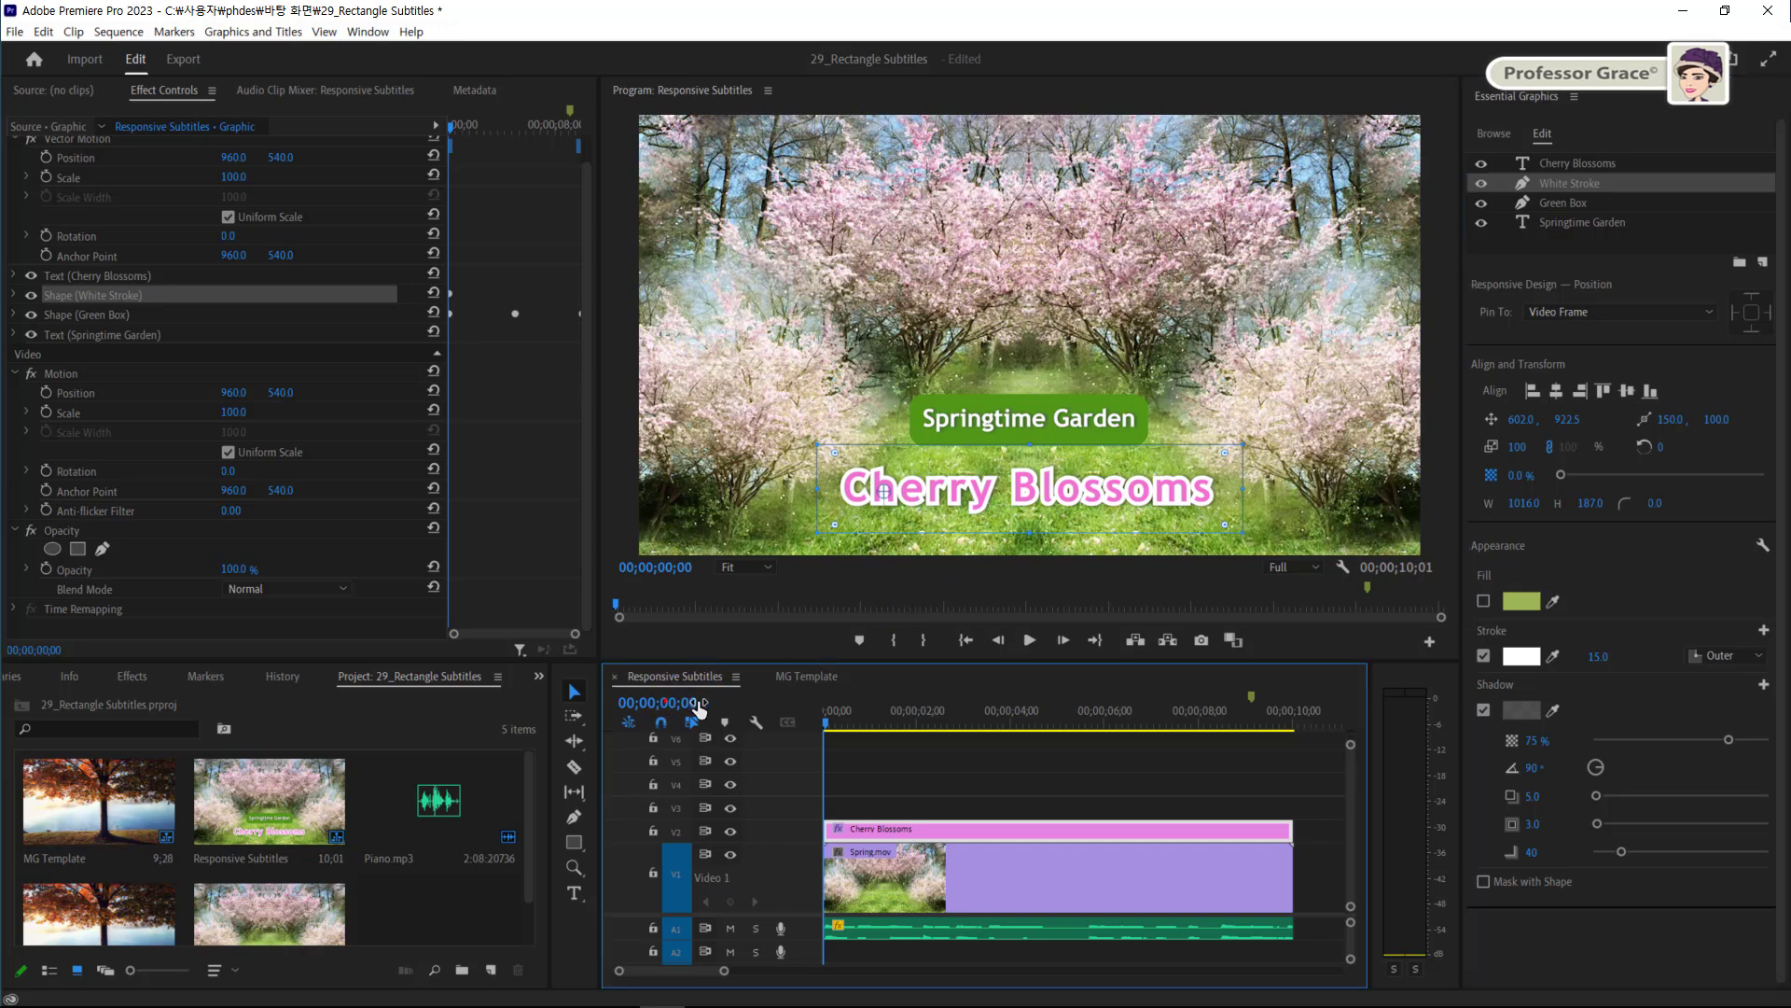
type("5.")
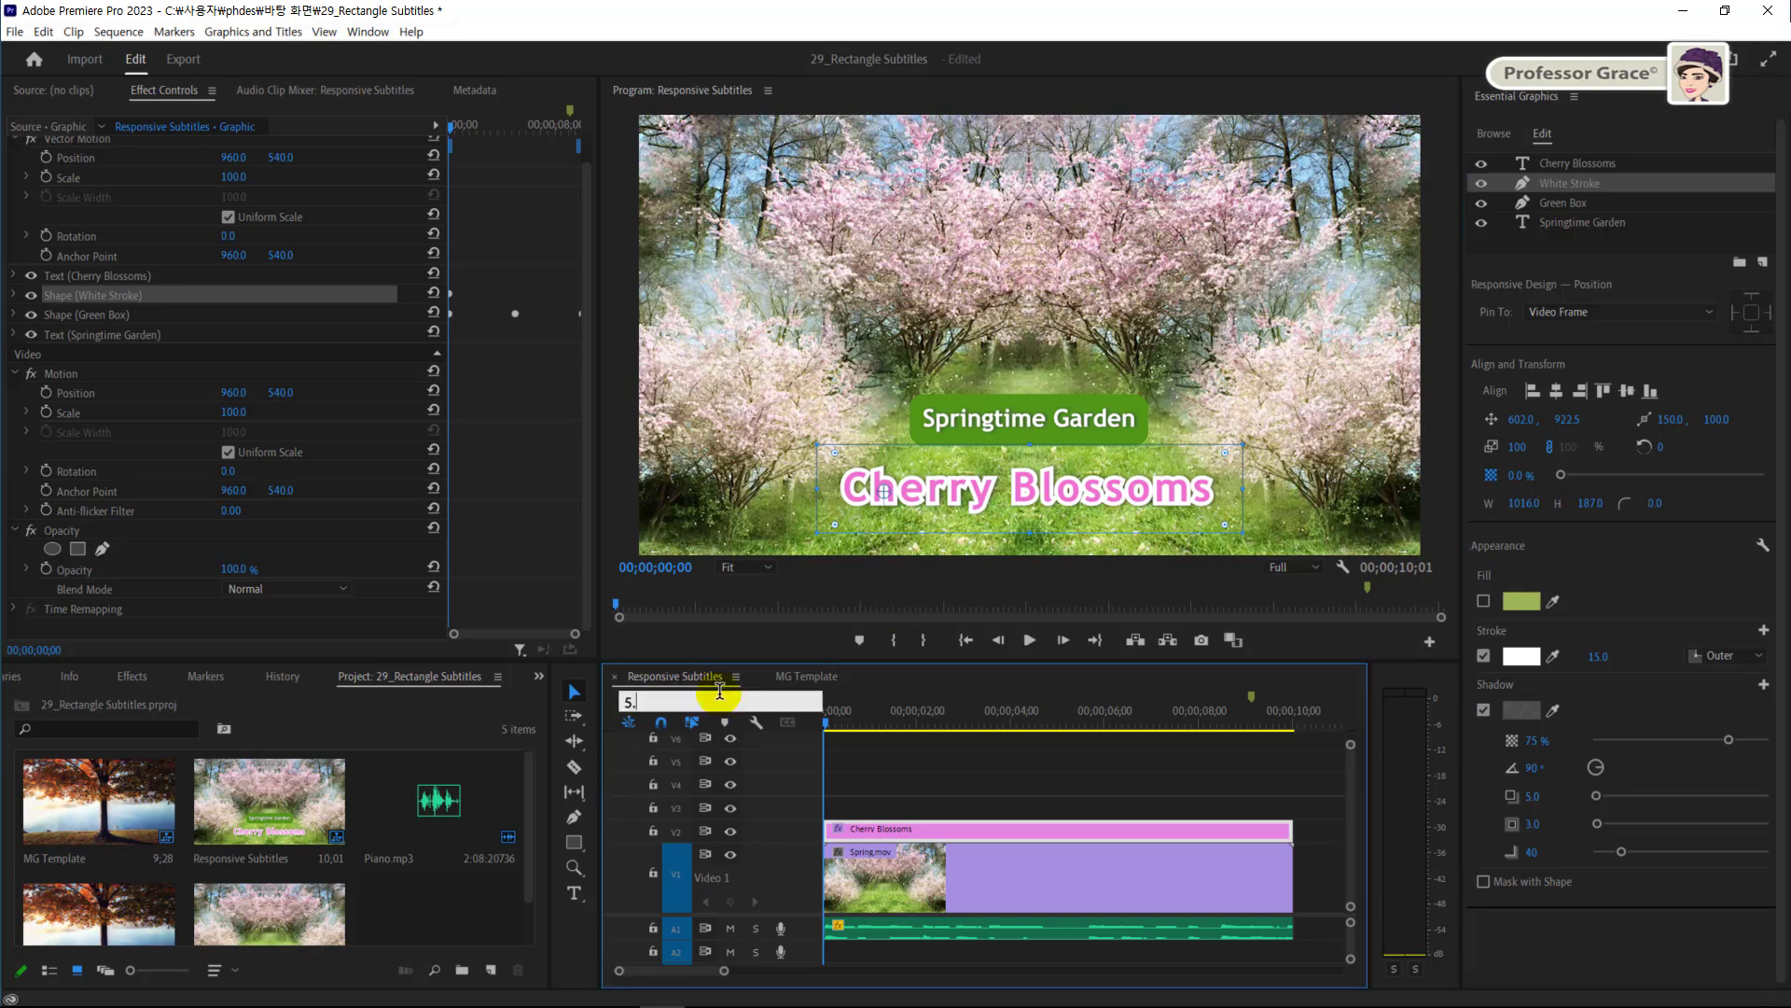
key("Return")
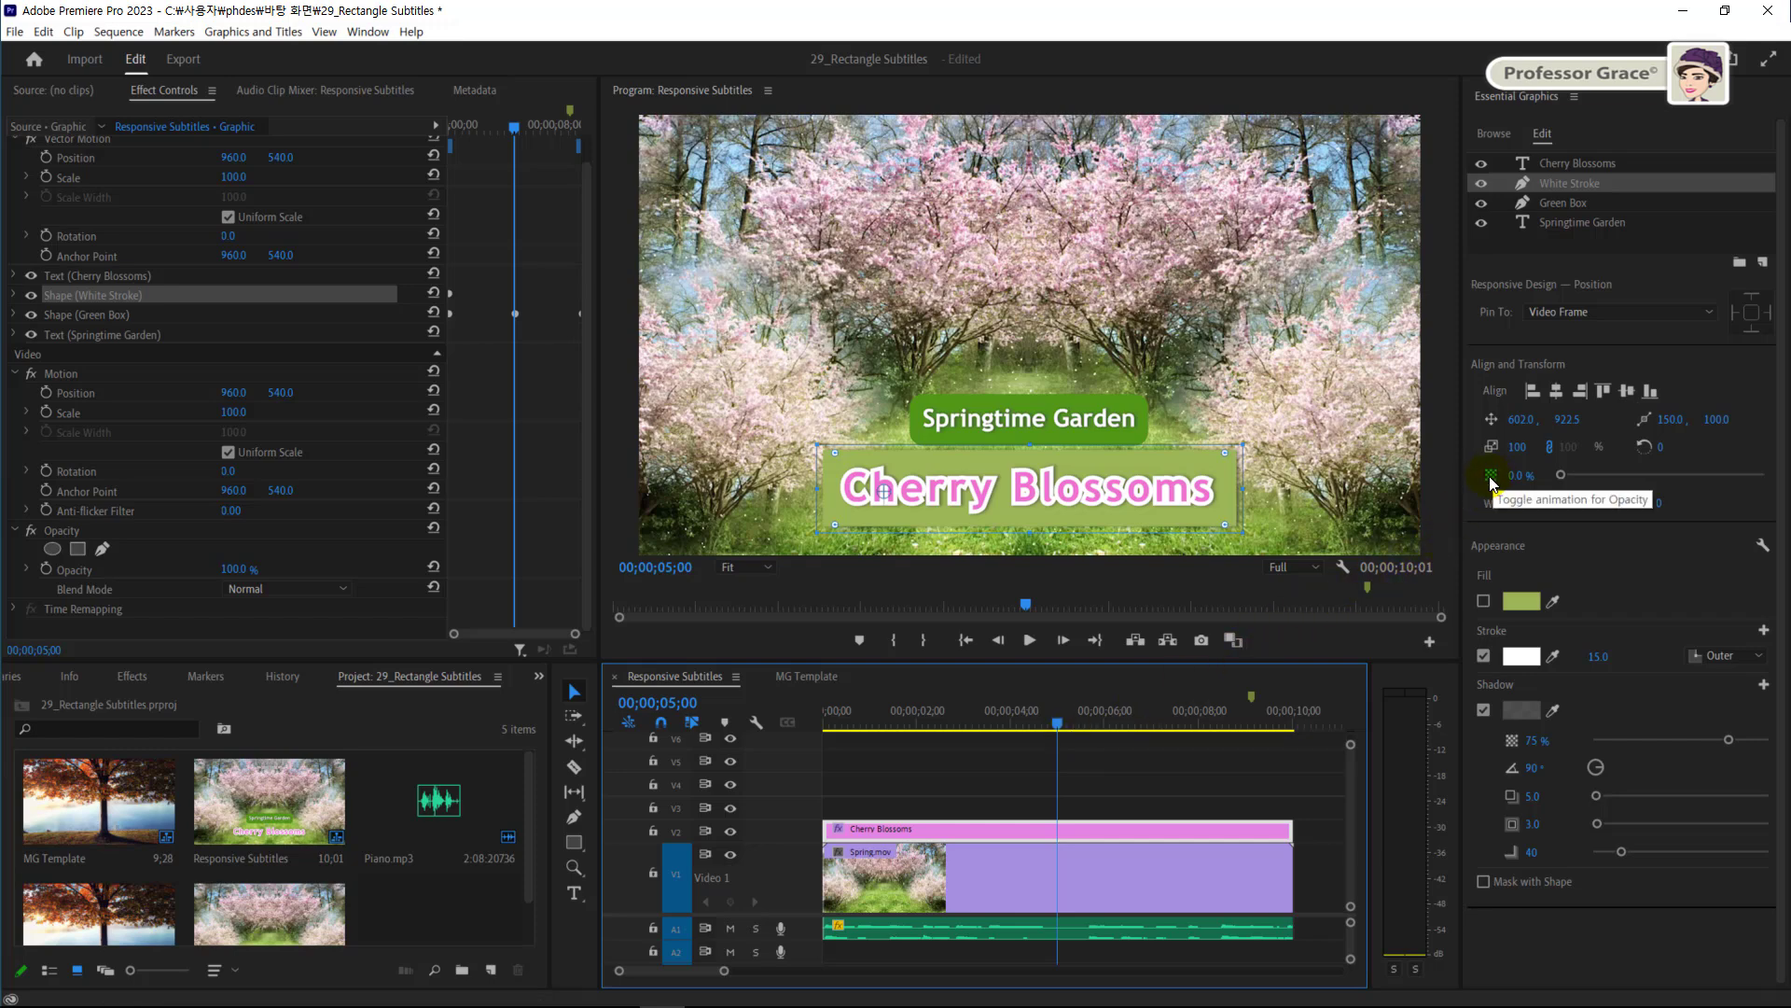
left_click(1521, 475)
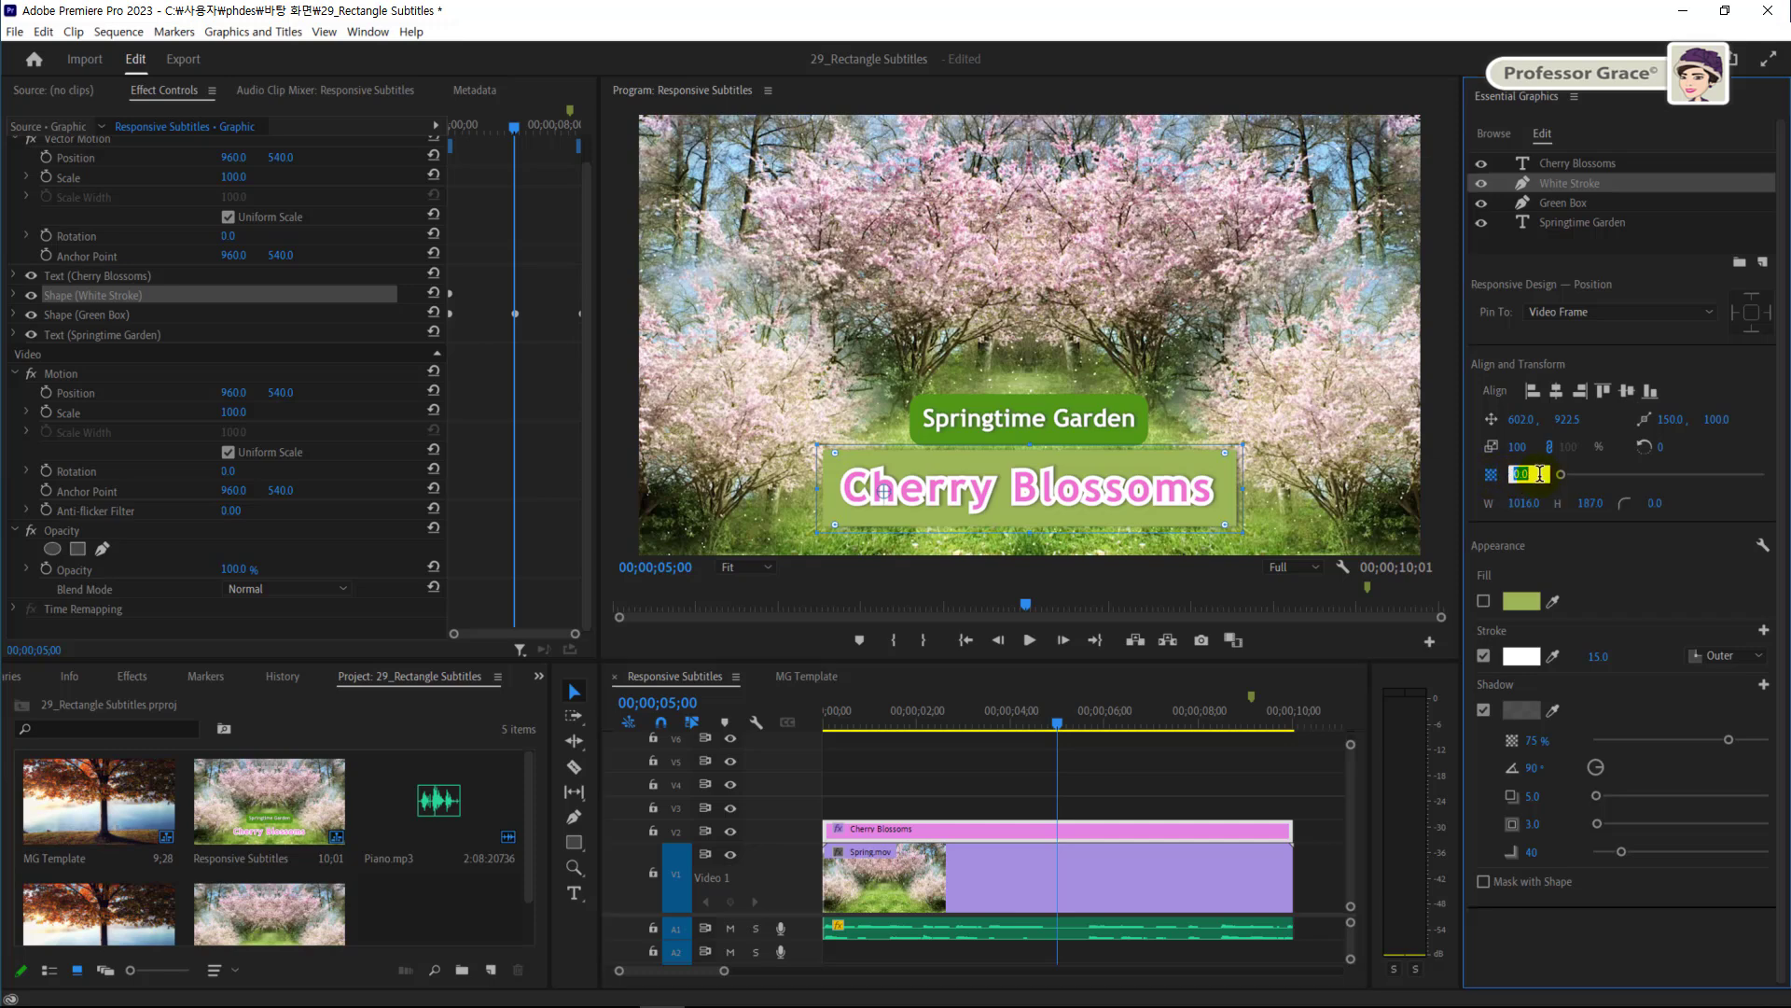
type("100")
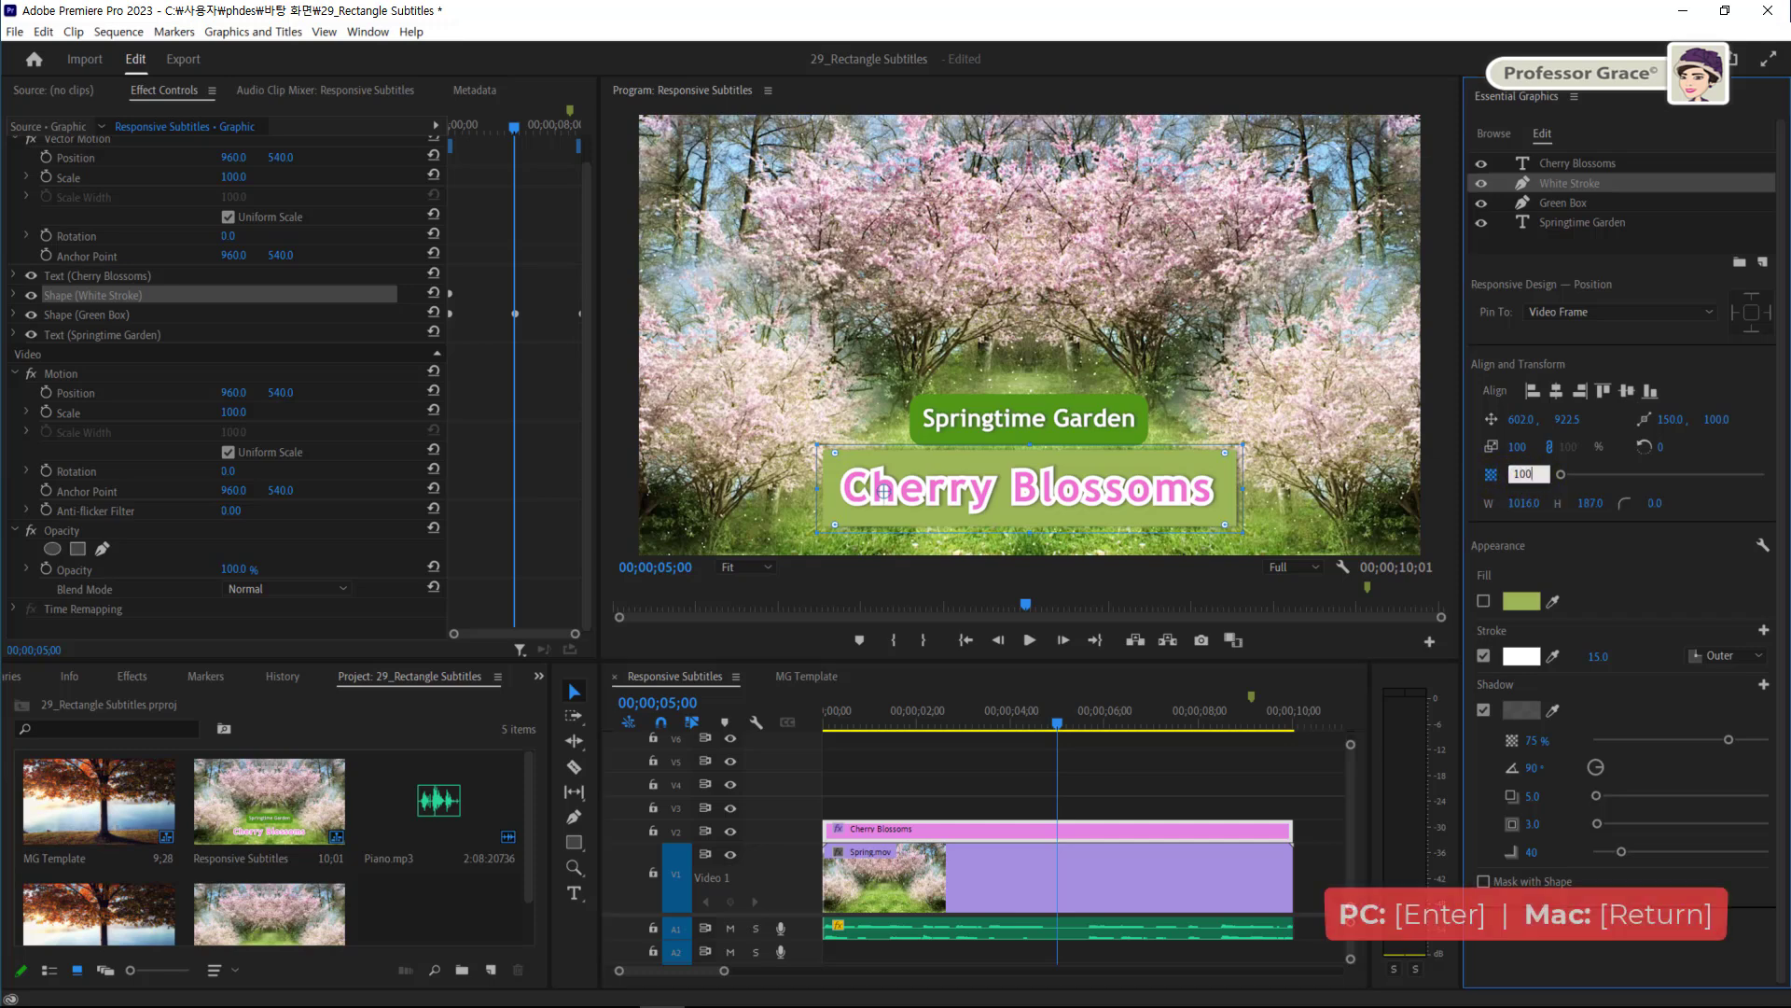
key("Return")
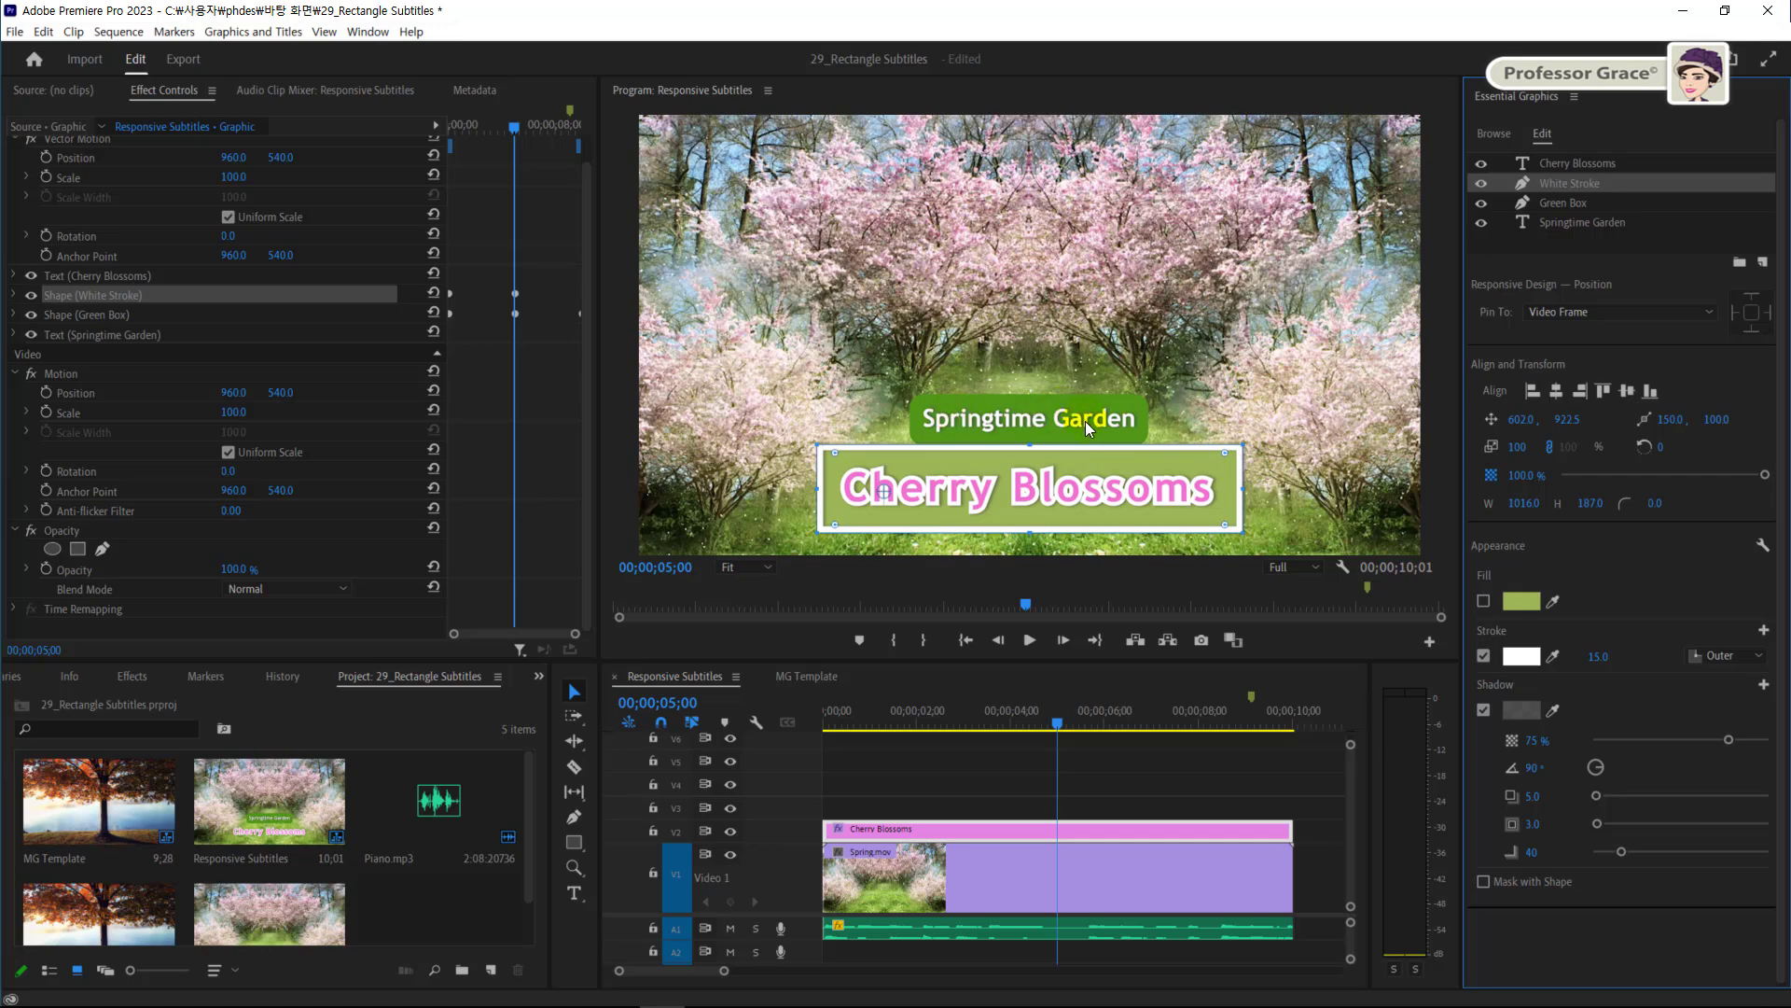
Turn on scale animation for the Springtime Garden text at the sequence start and set its scale to 0
key("Home")
left_click_drag(965, 720, 808, 725)
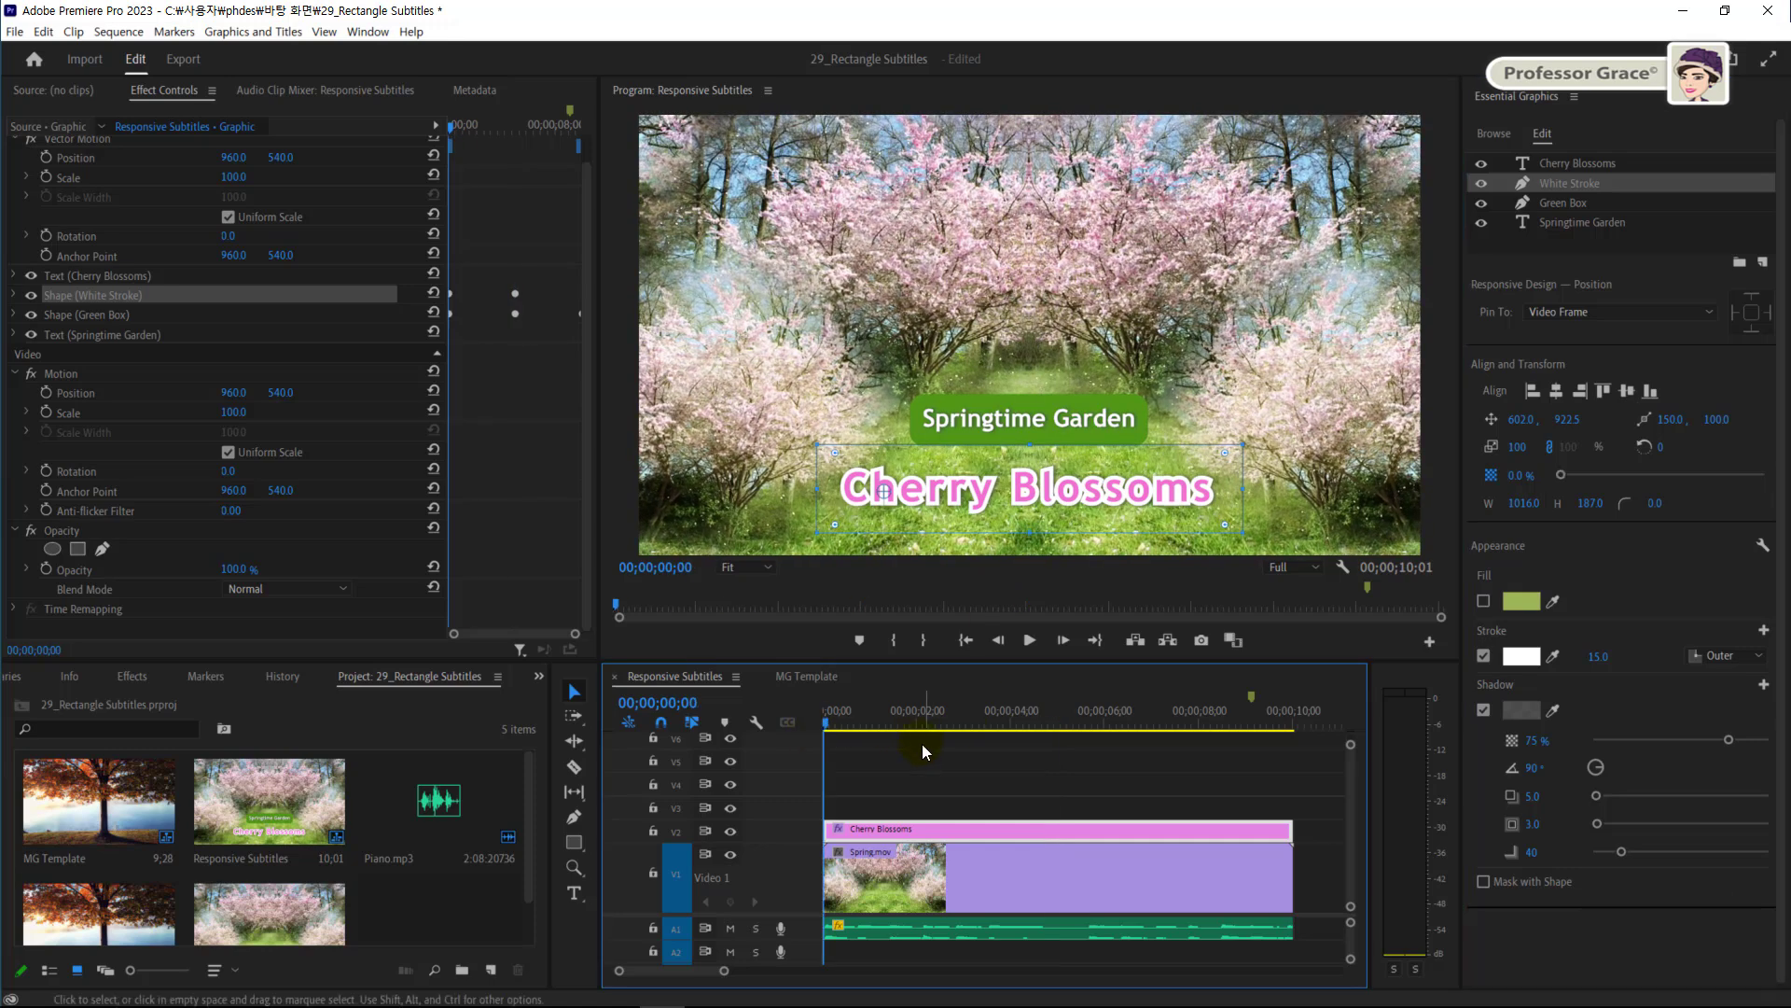
left_click(1026, 410)
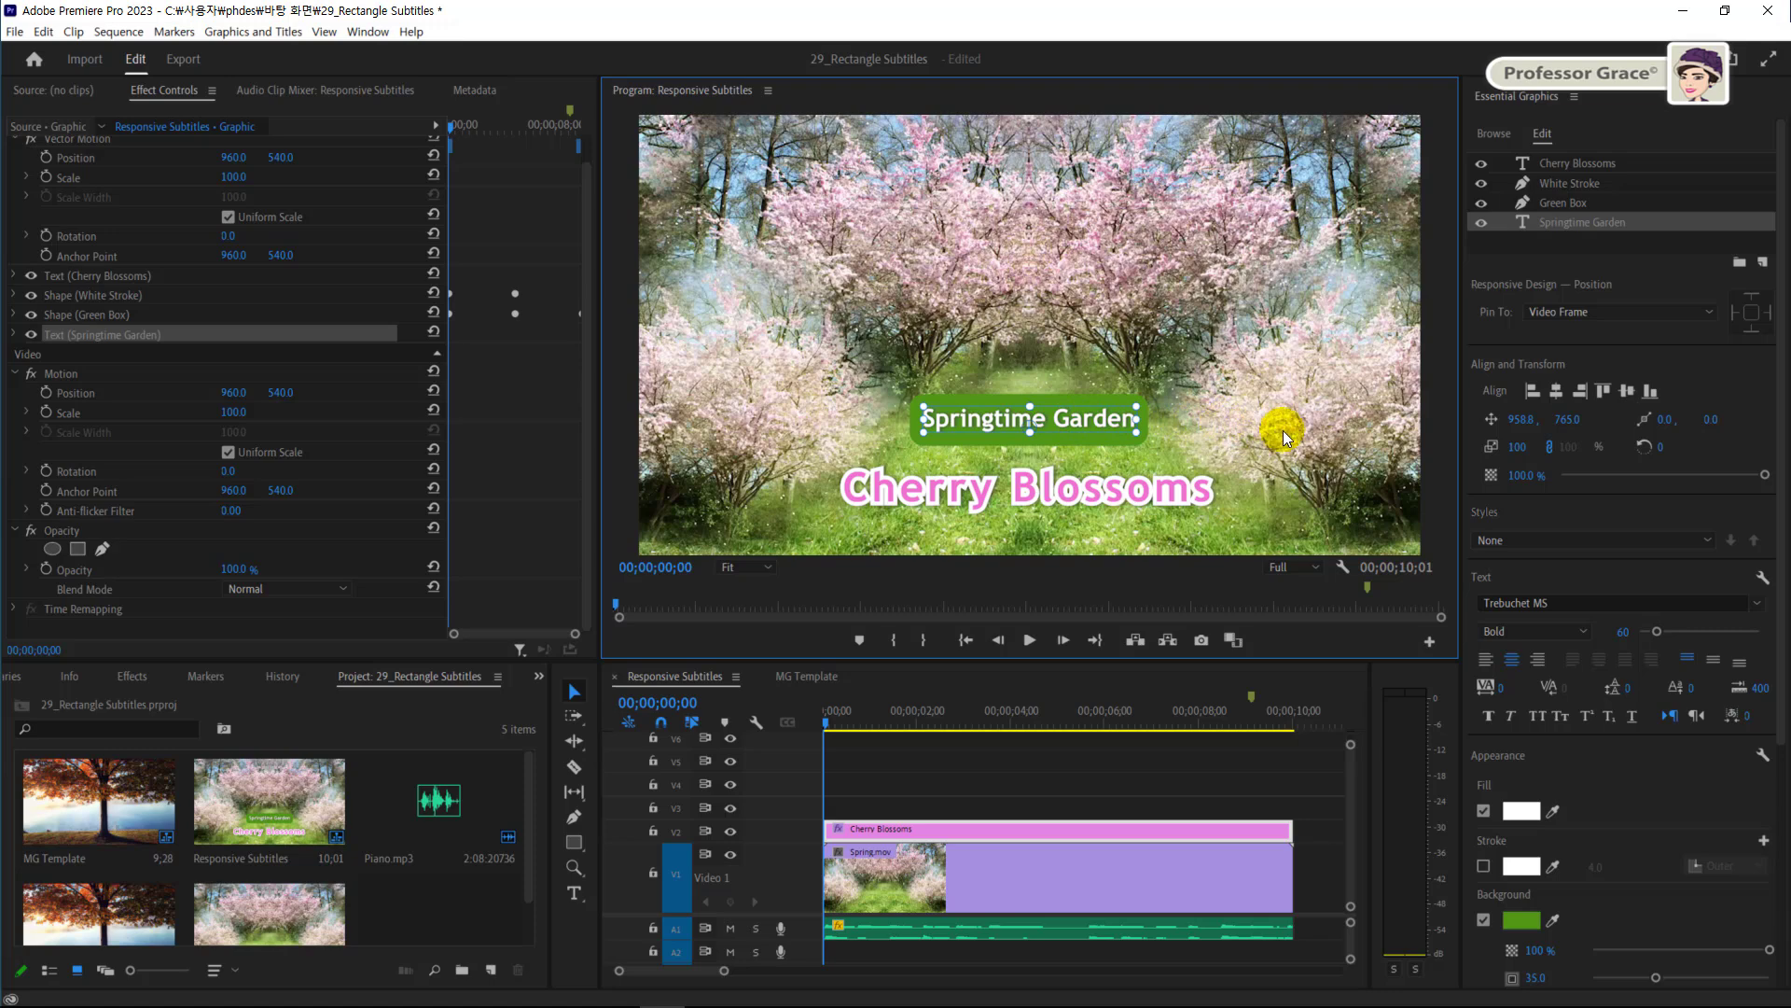
left_click(1494, 452)
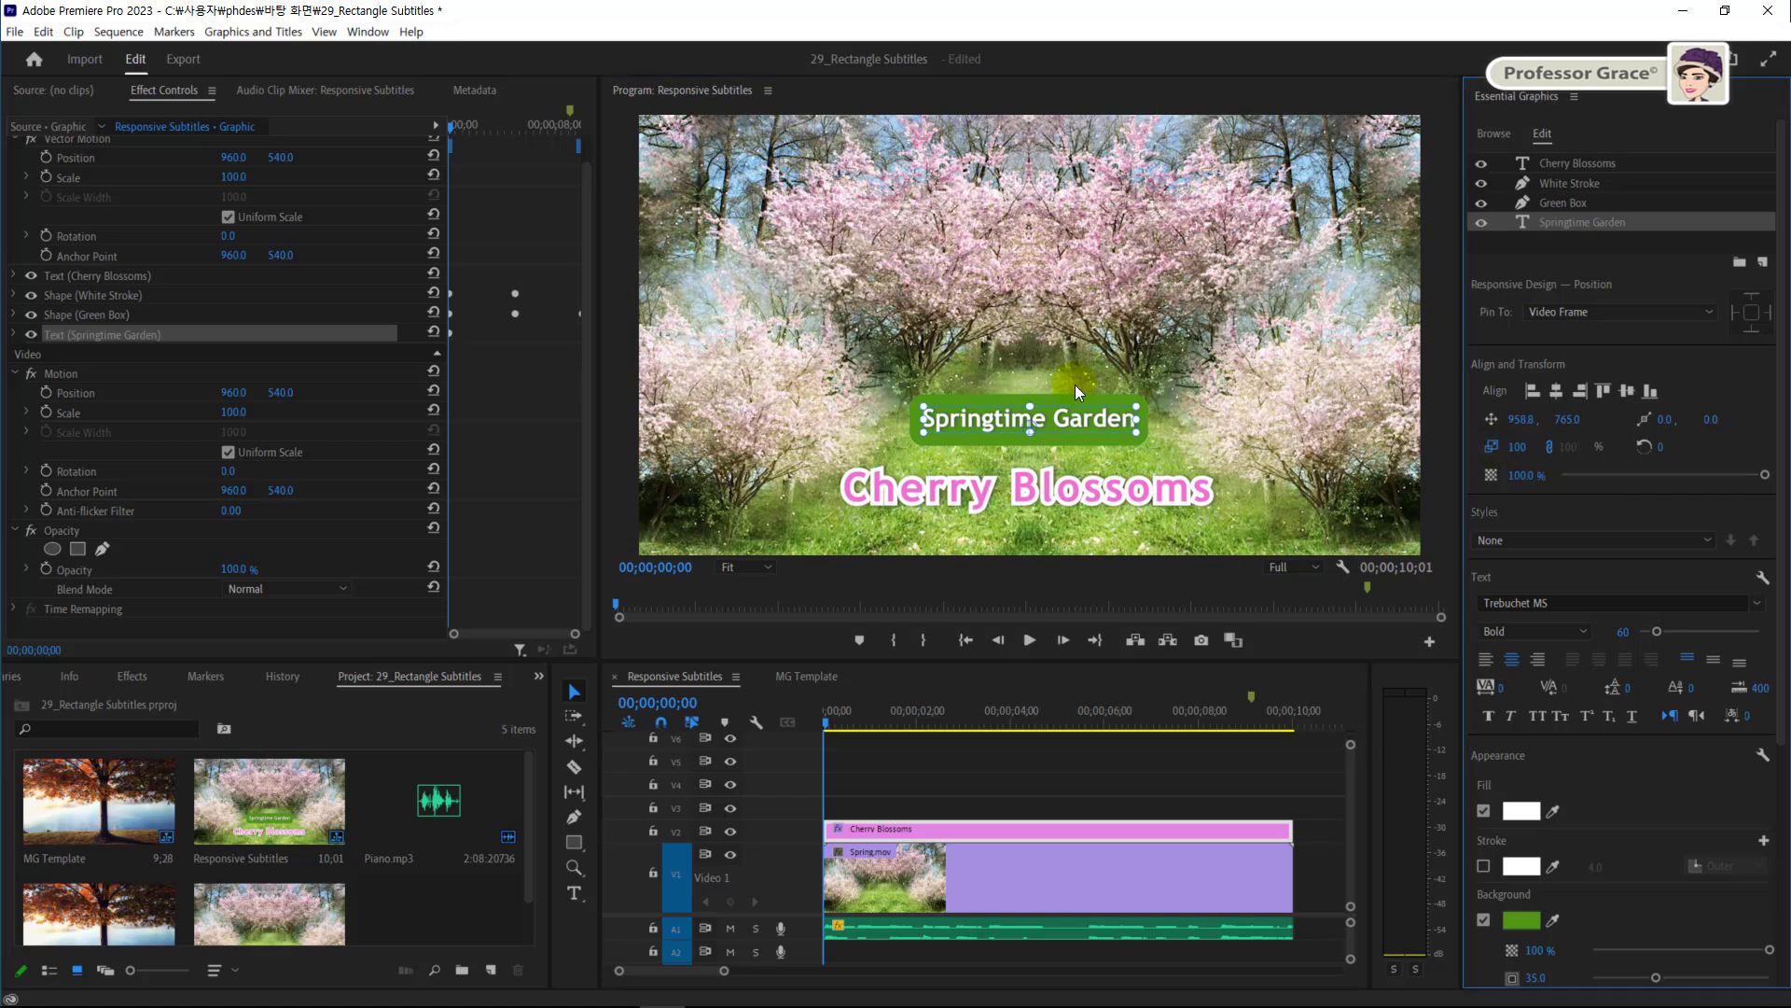
left_click(1519, 447)
type("0")
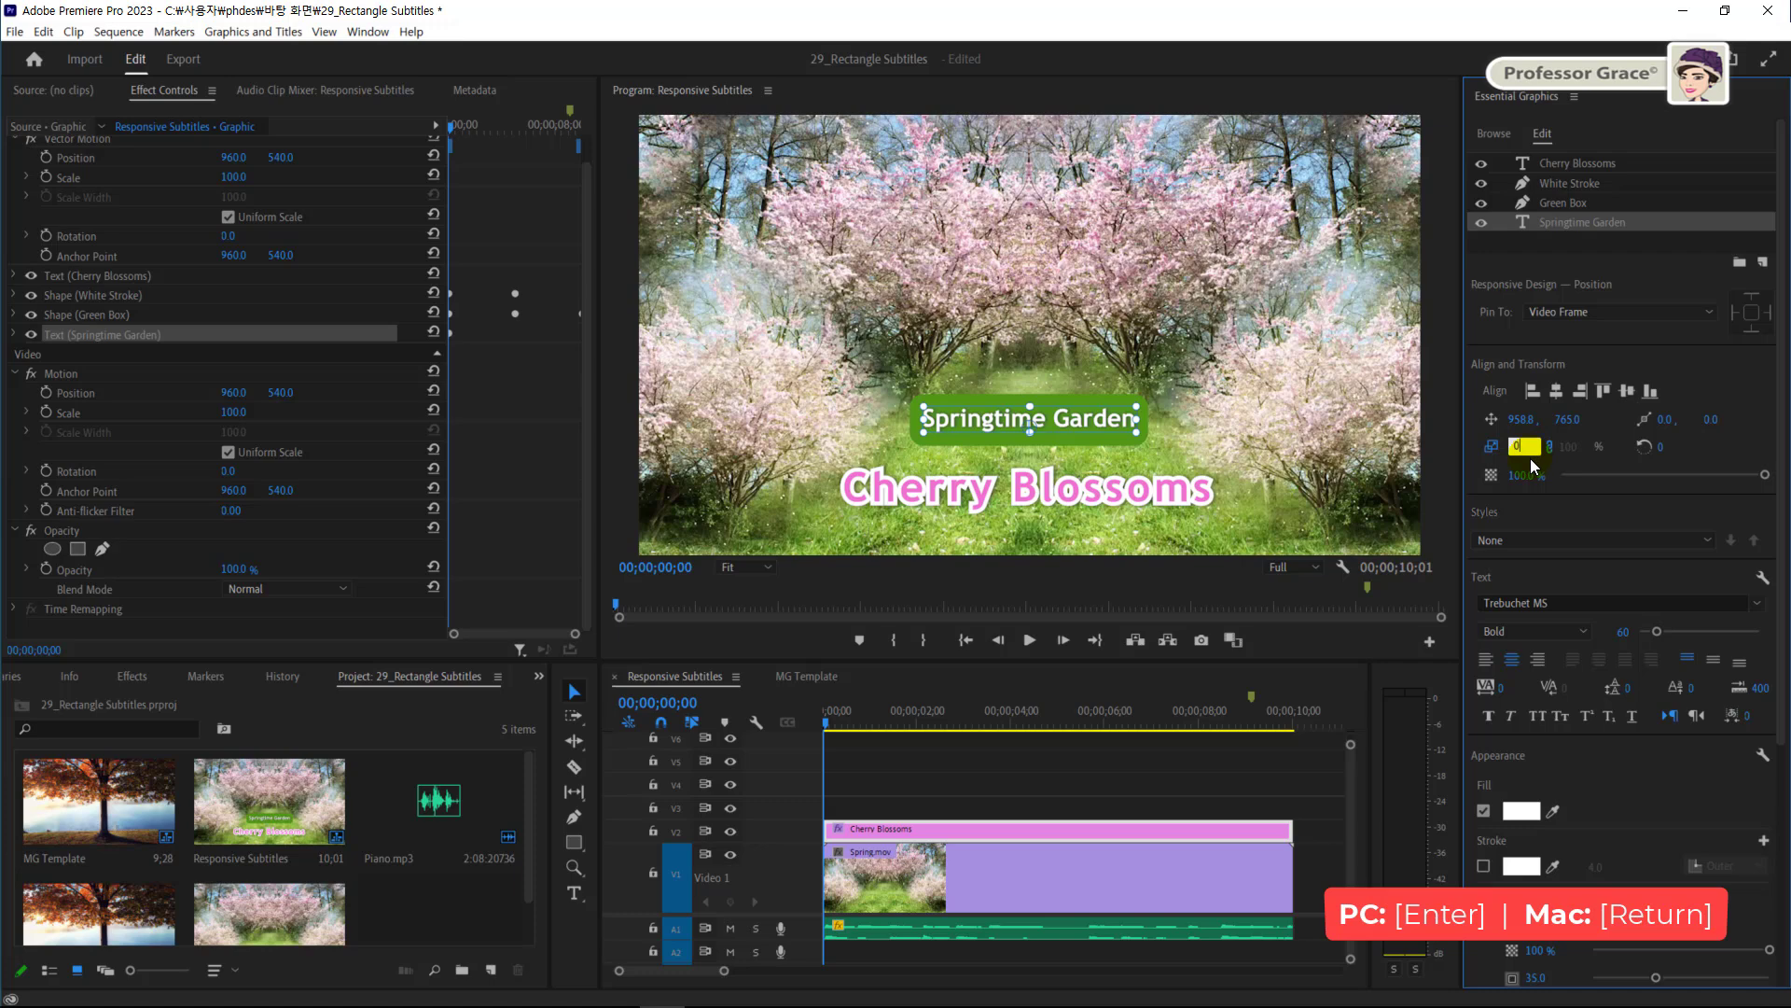
key("Return")
left_click(1015, 409)
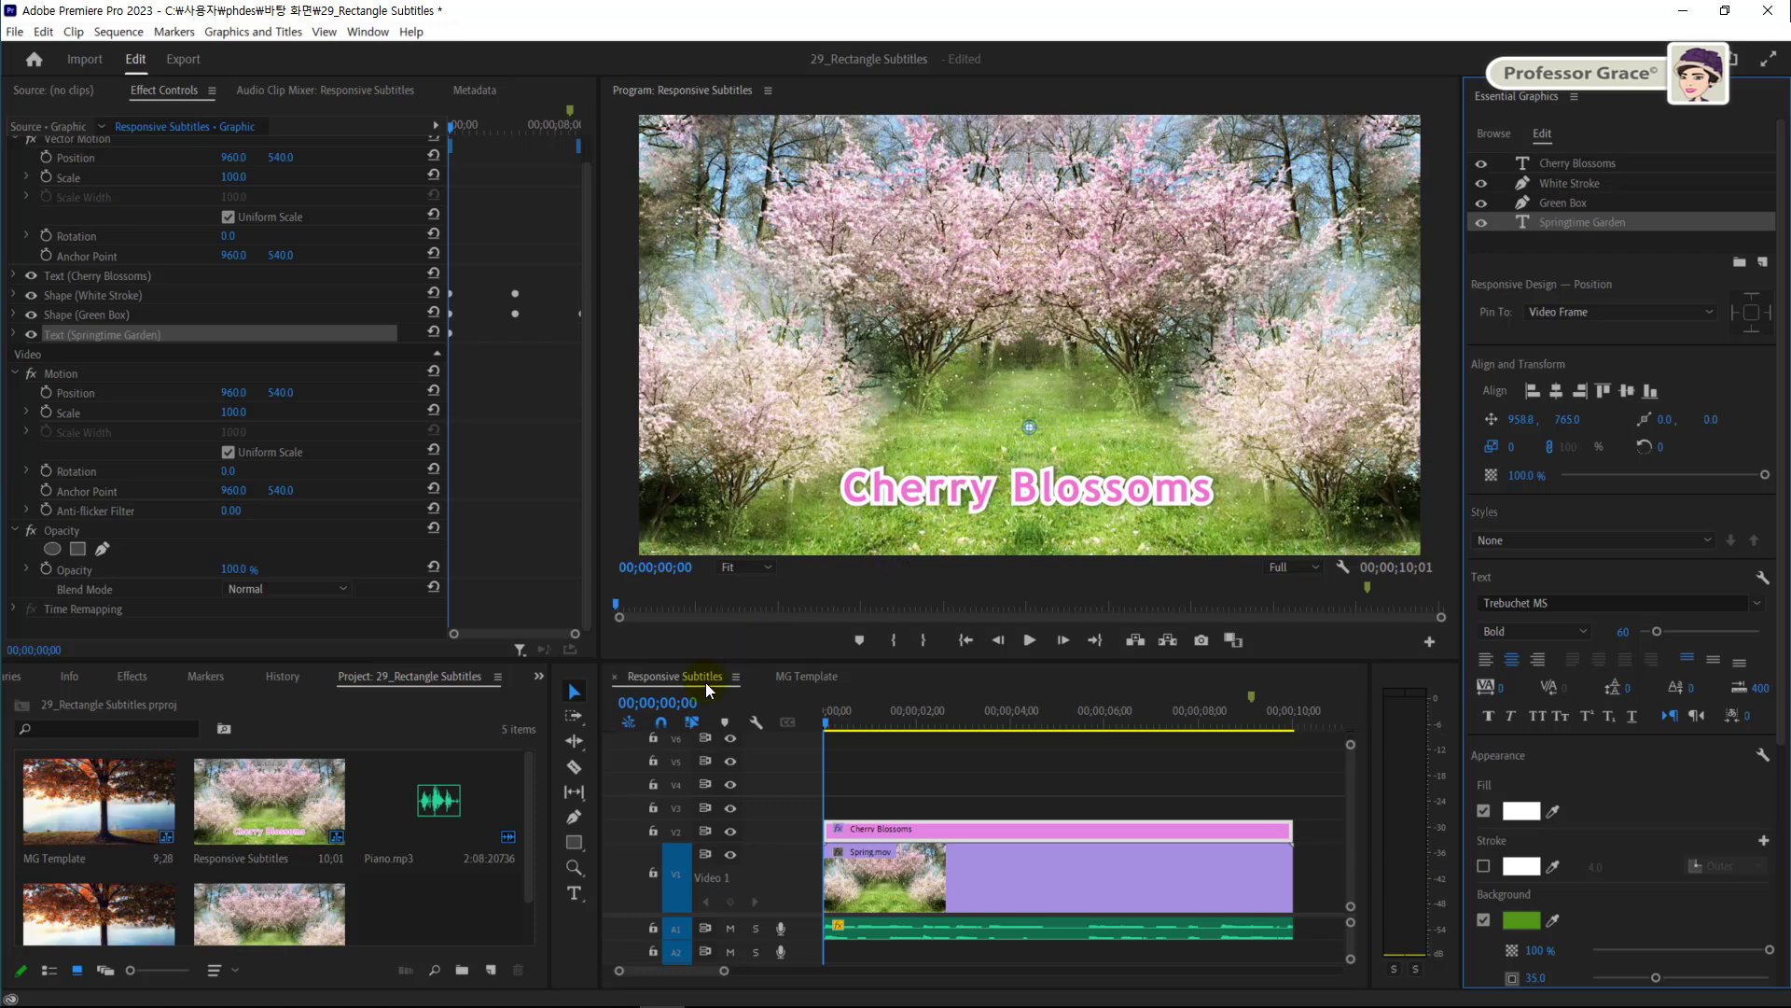
Add a scale keyframe of 100 to the Springtime Garden text at 2 seconds
left_click(673, 703)
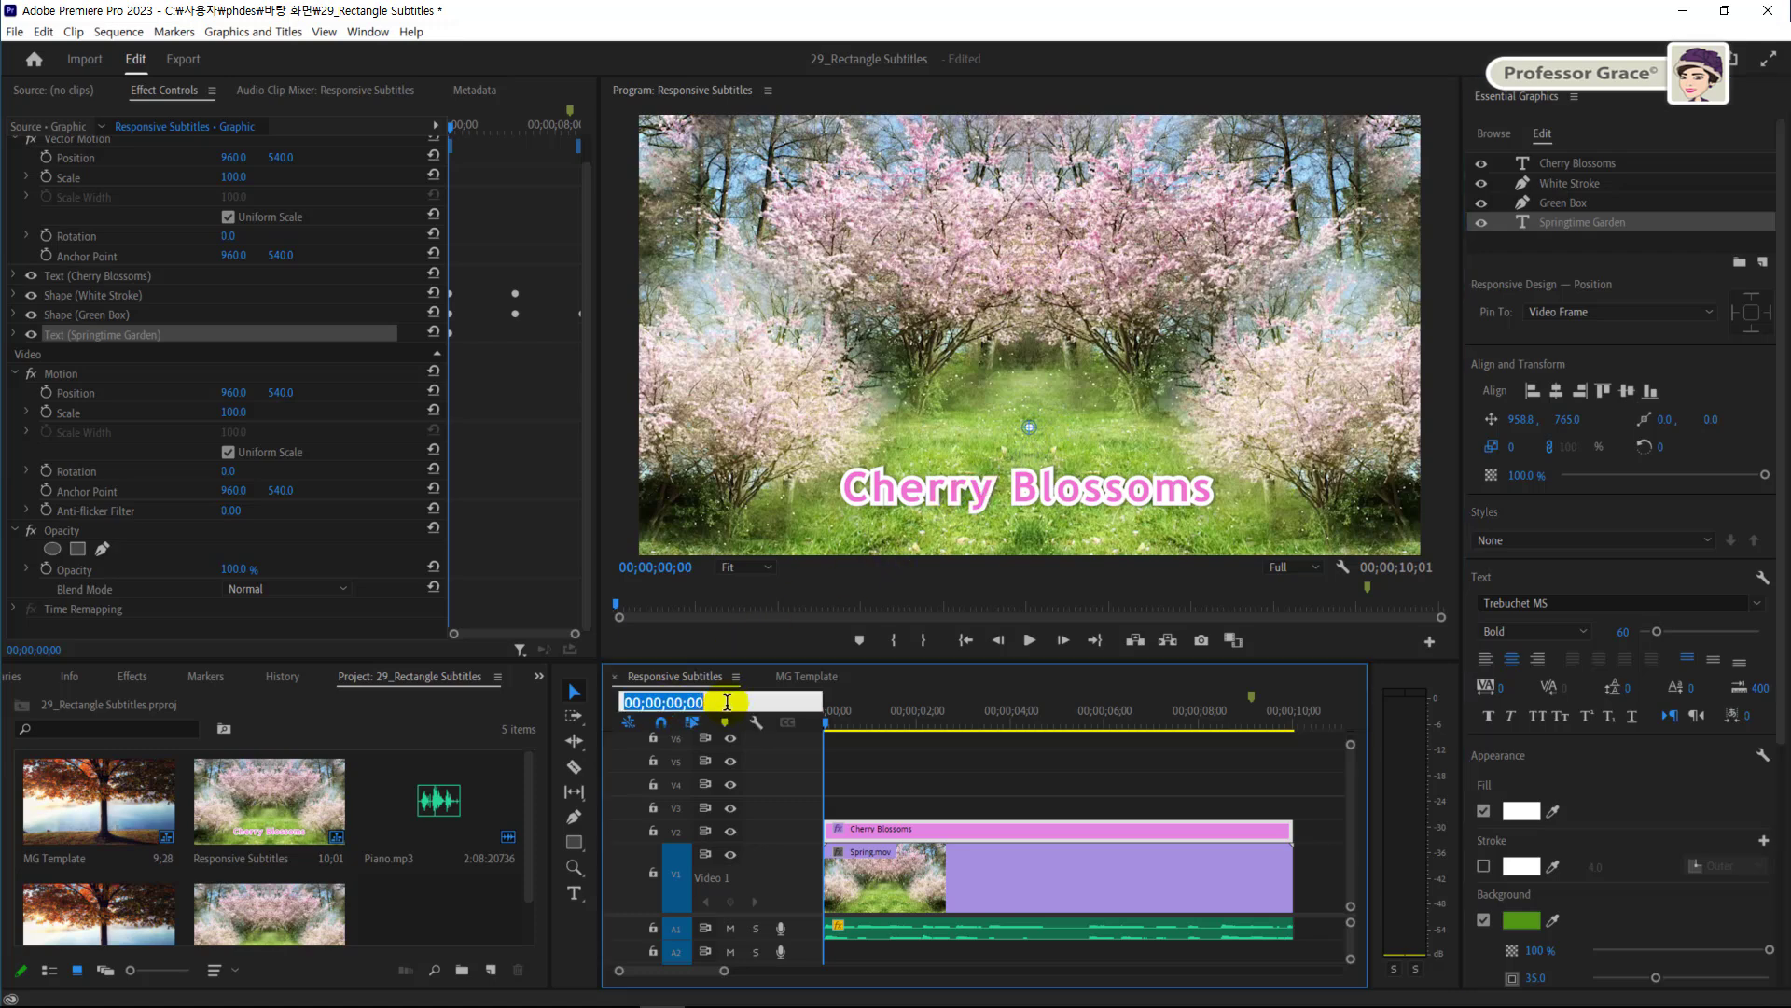
type("2.")
key("Return")
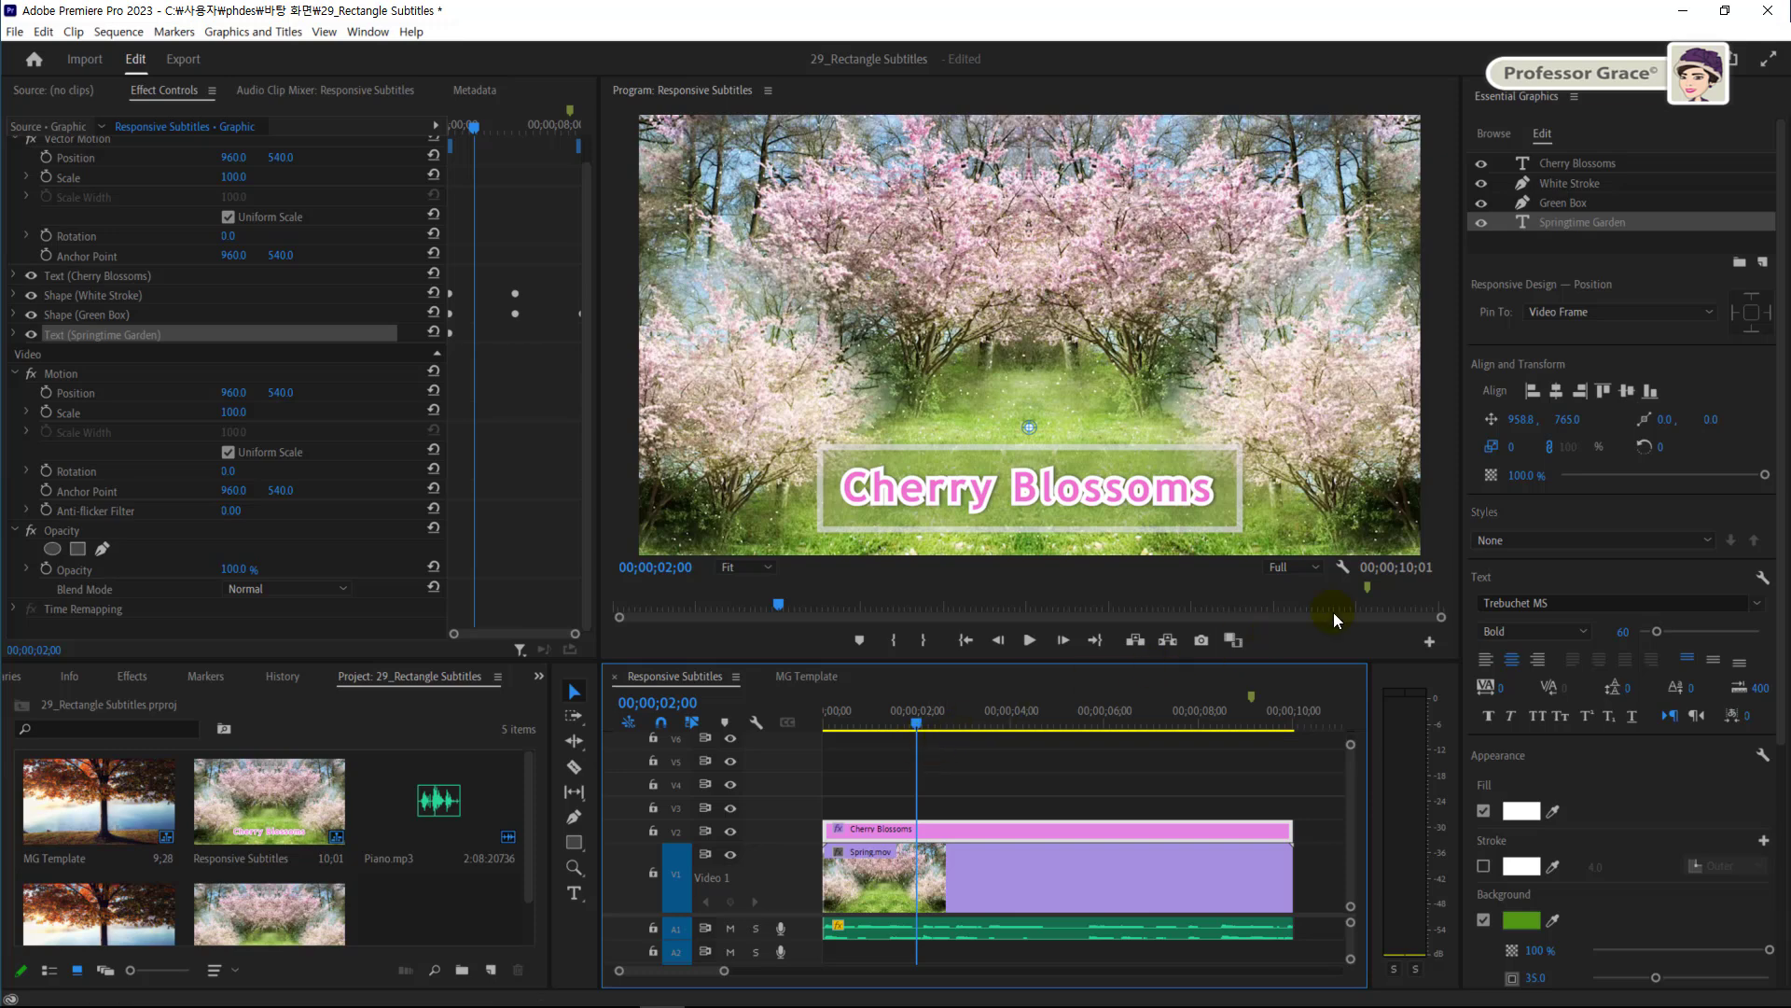
left_click(1512, 446)
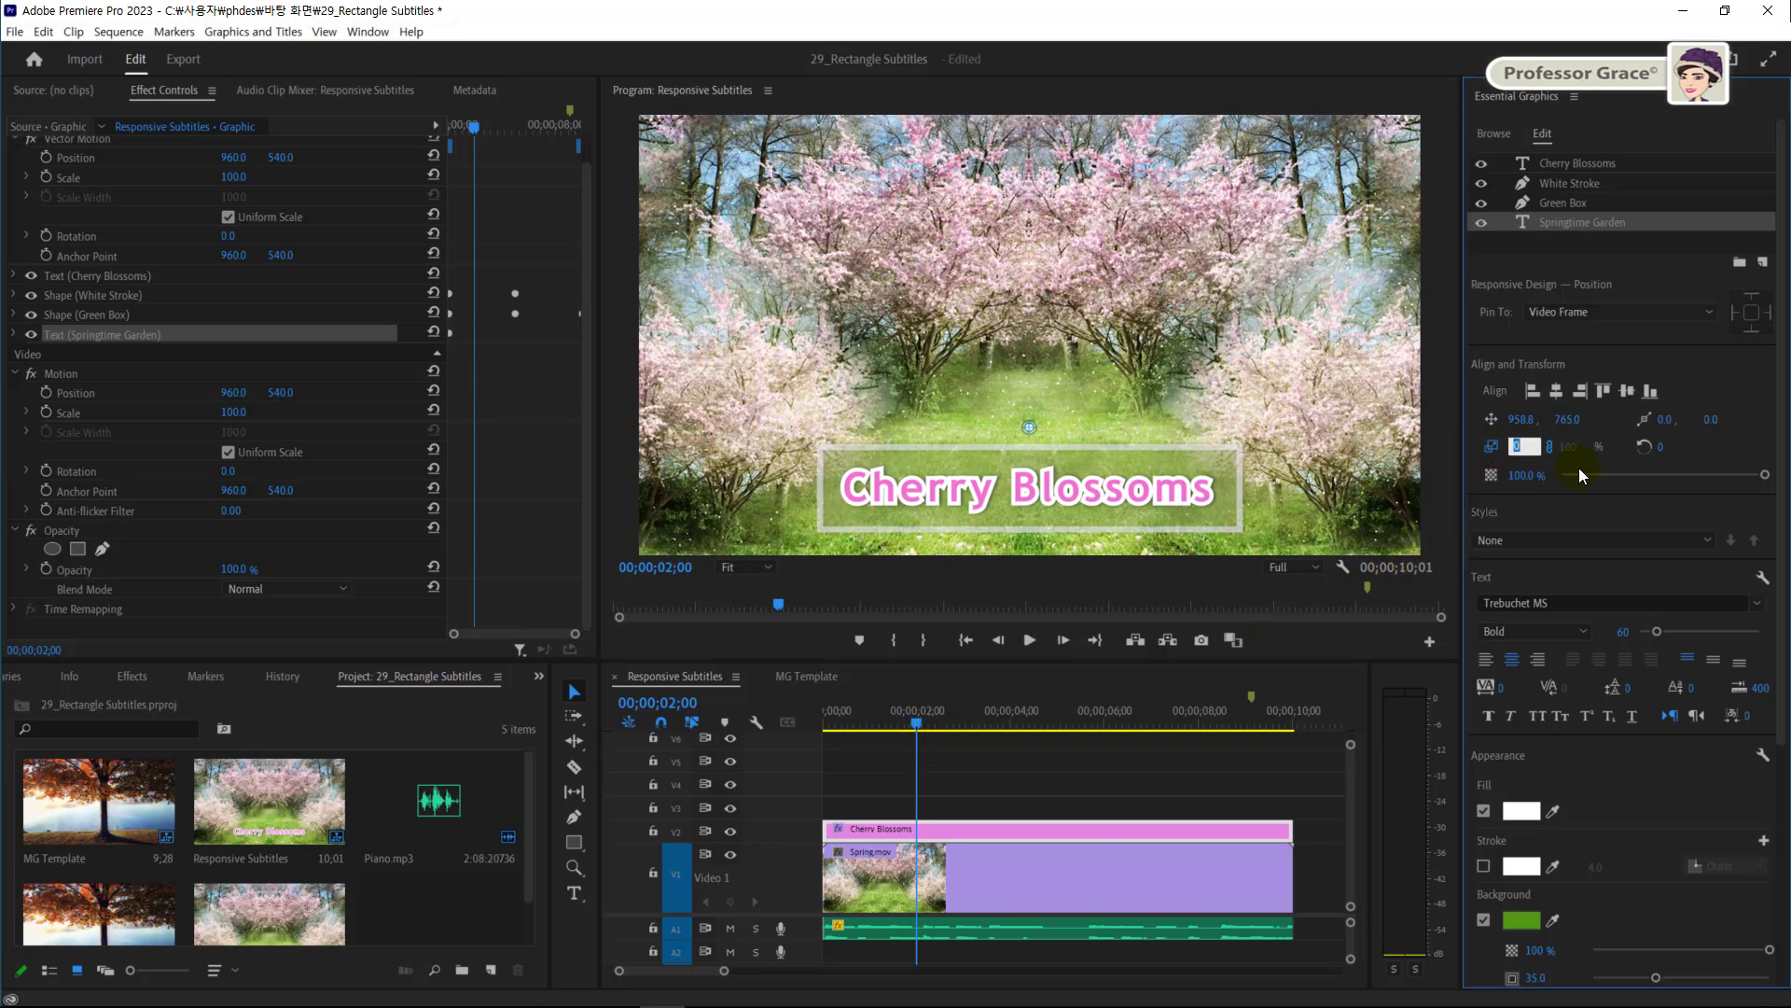
type("100")
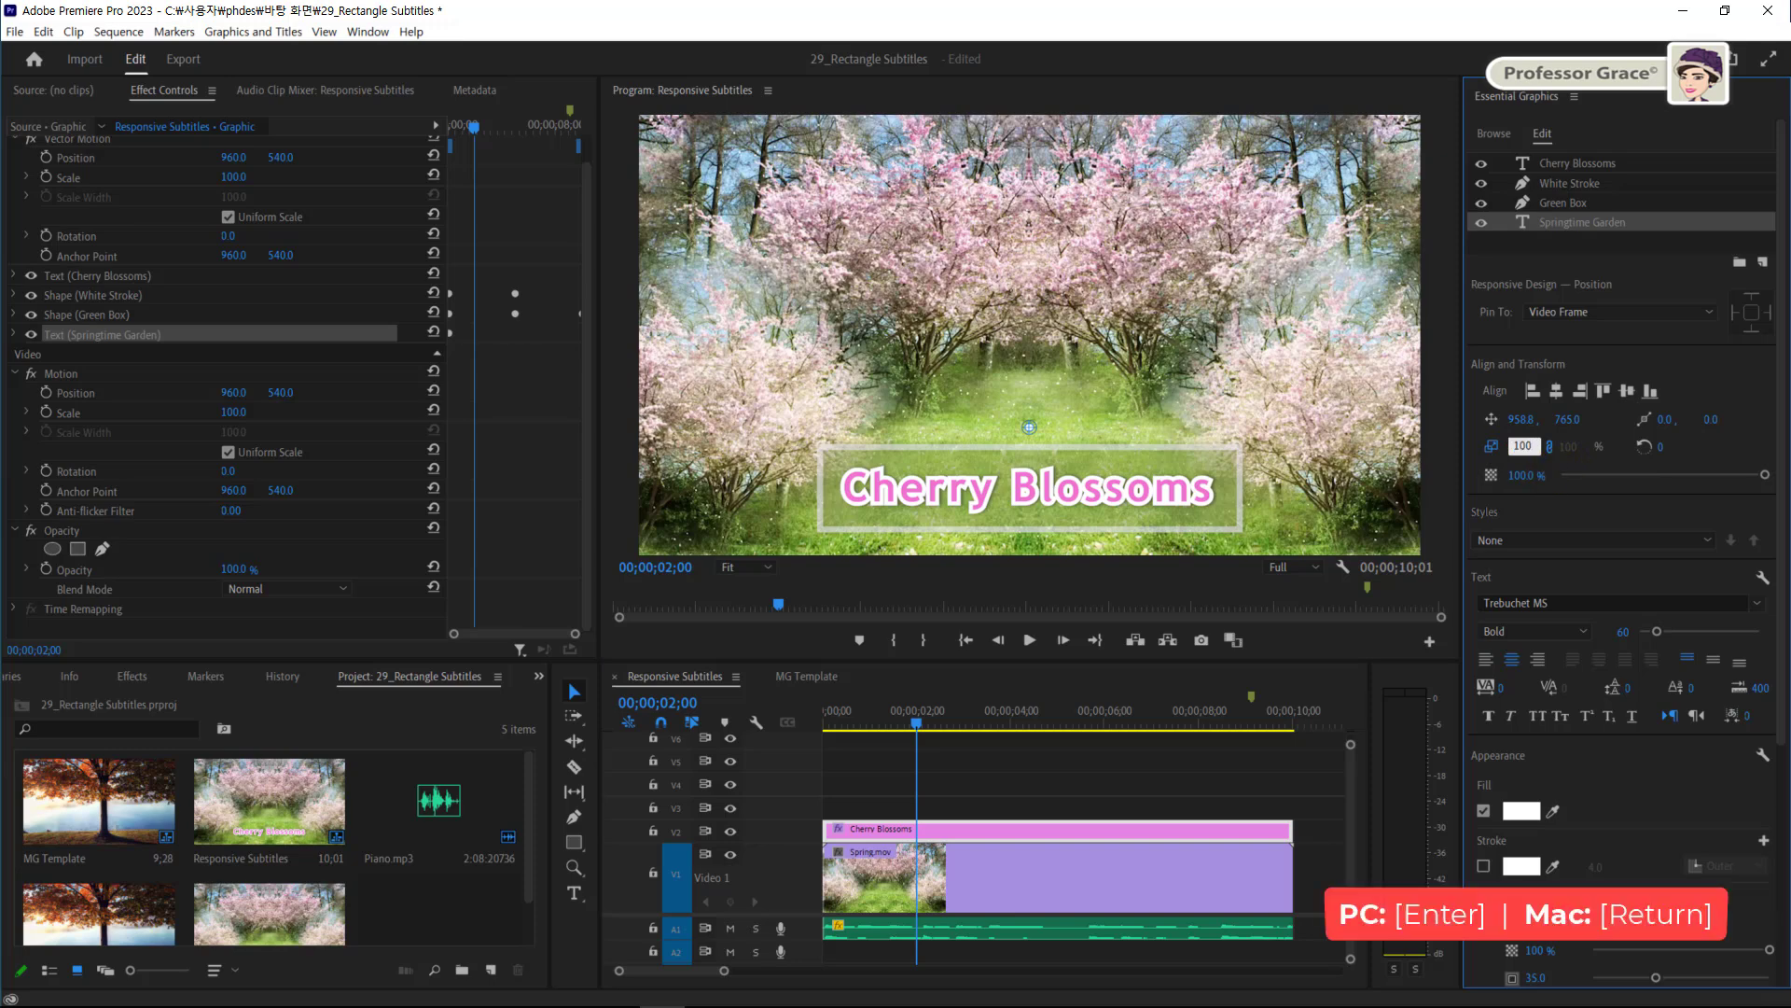
key("Return")
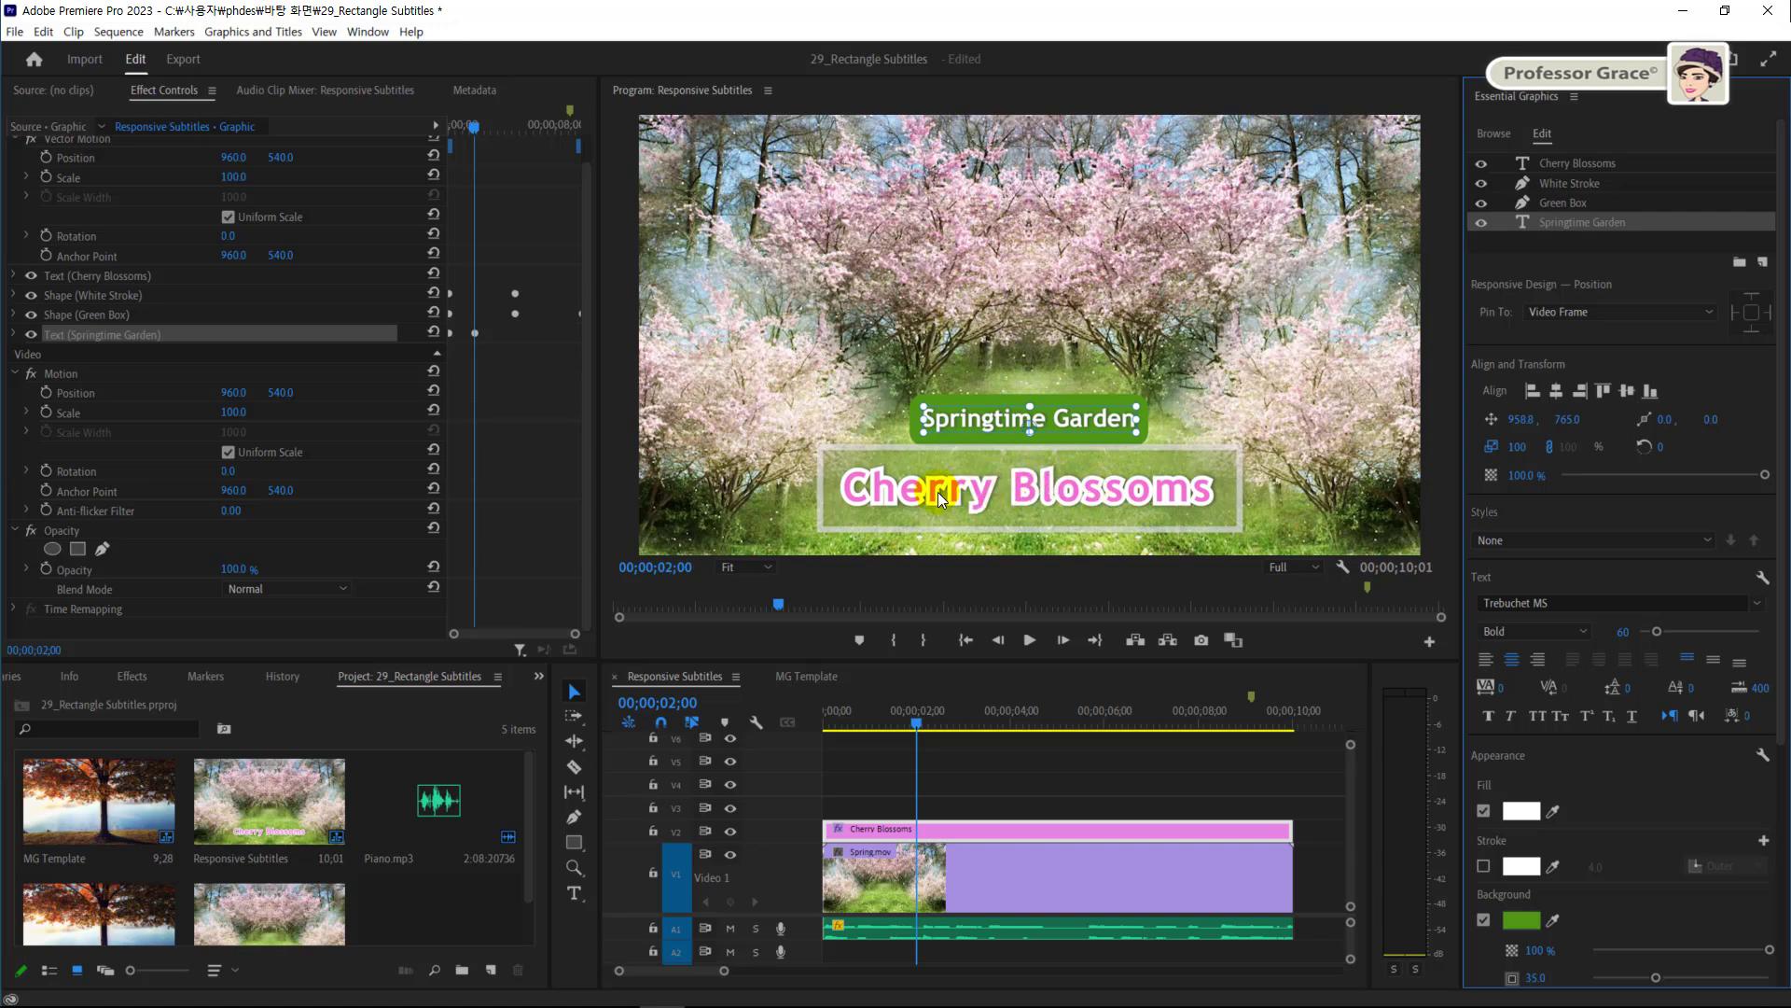
Turn on opacity animation for the Cherry Blossoms text at the sequence start and set its opacity to 0%
left_click(1050, 493)
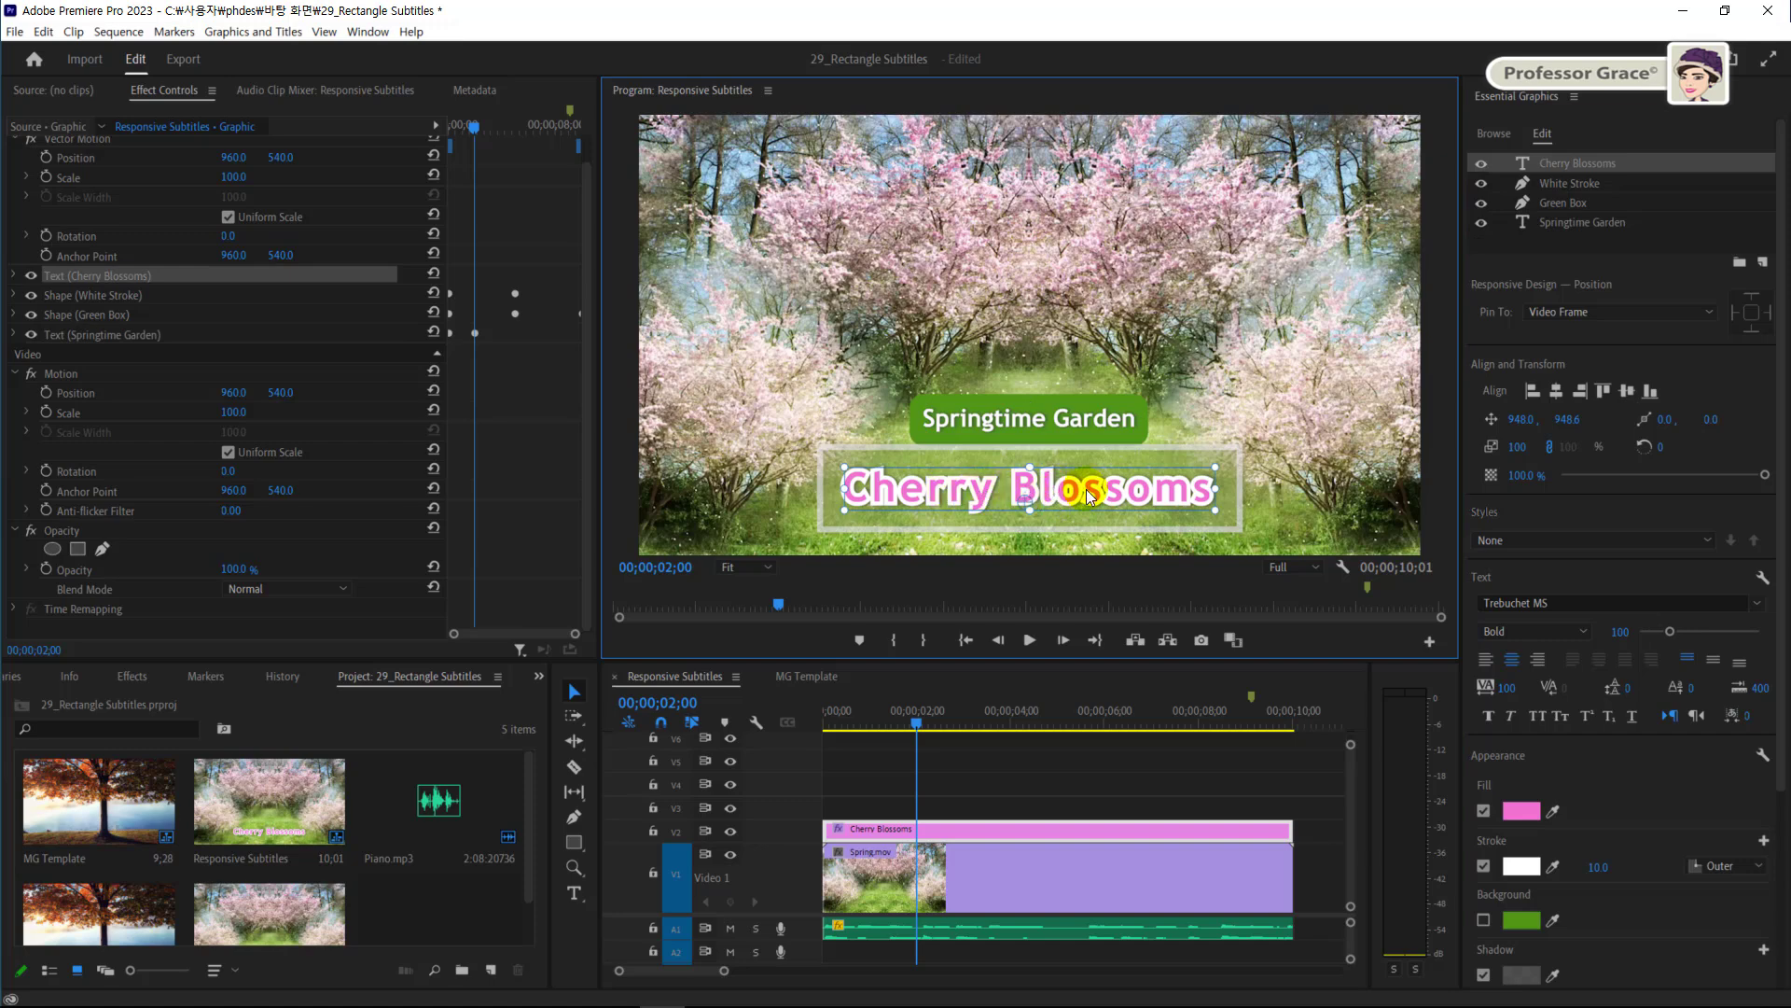
key("Home")
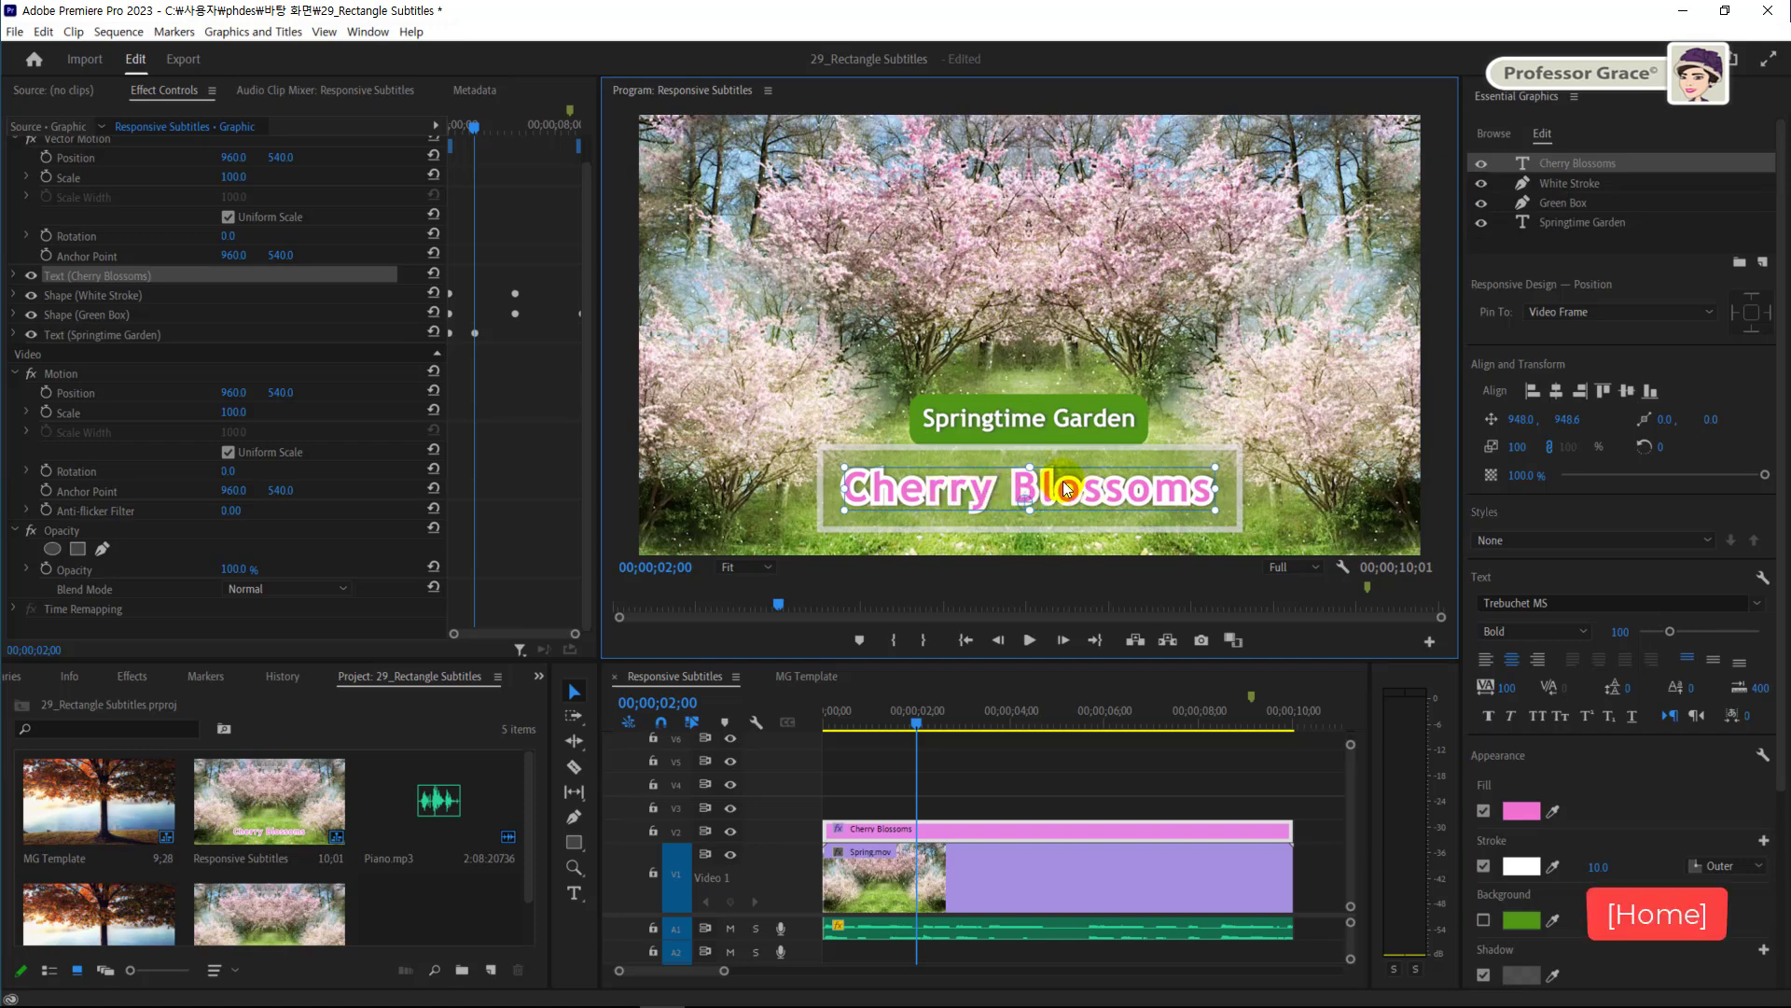
left_click_drag(918, 725, 814, 728)
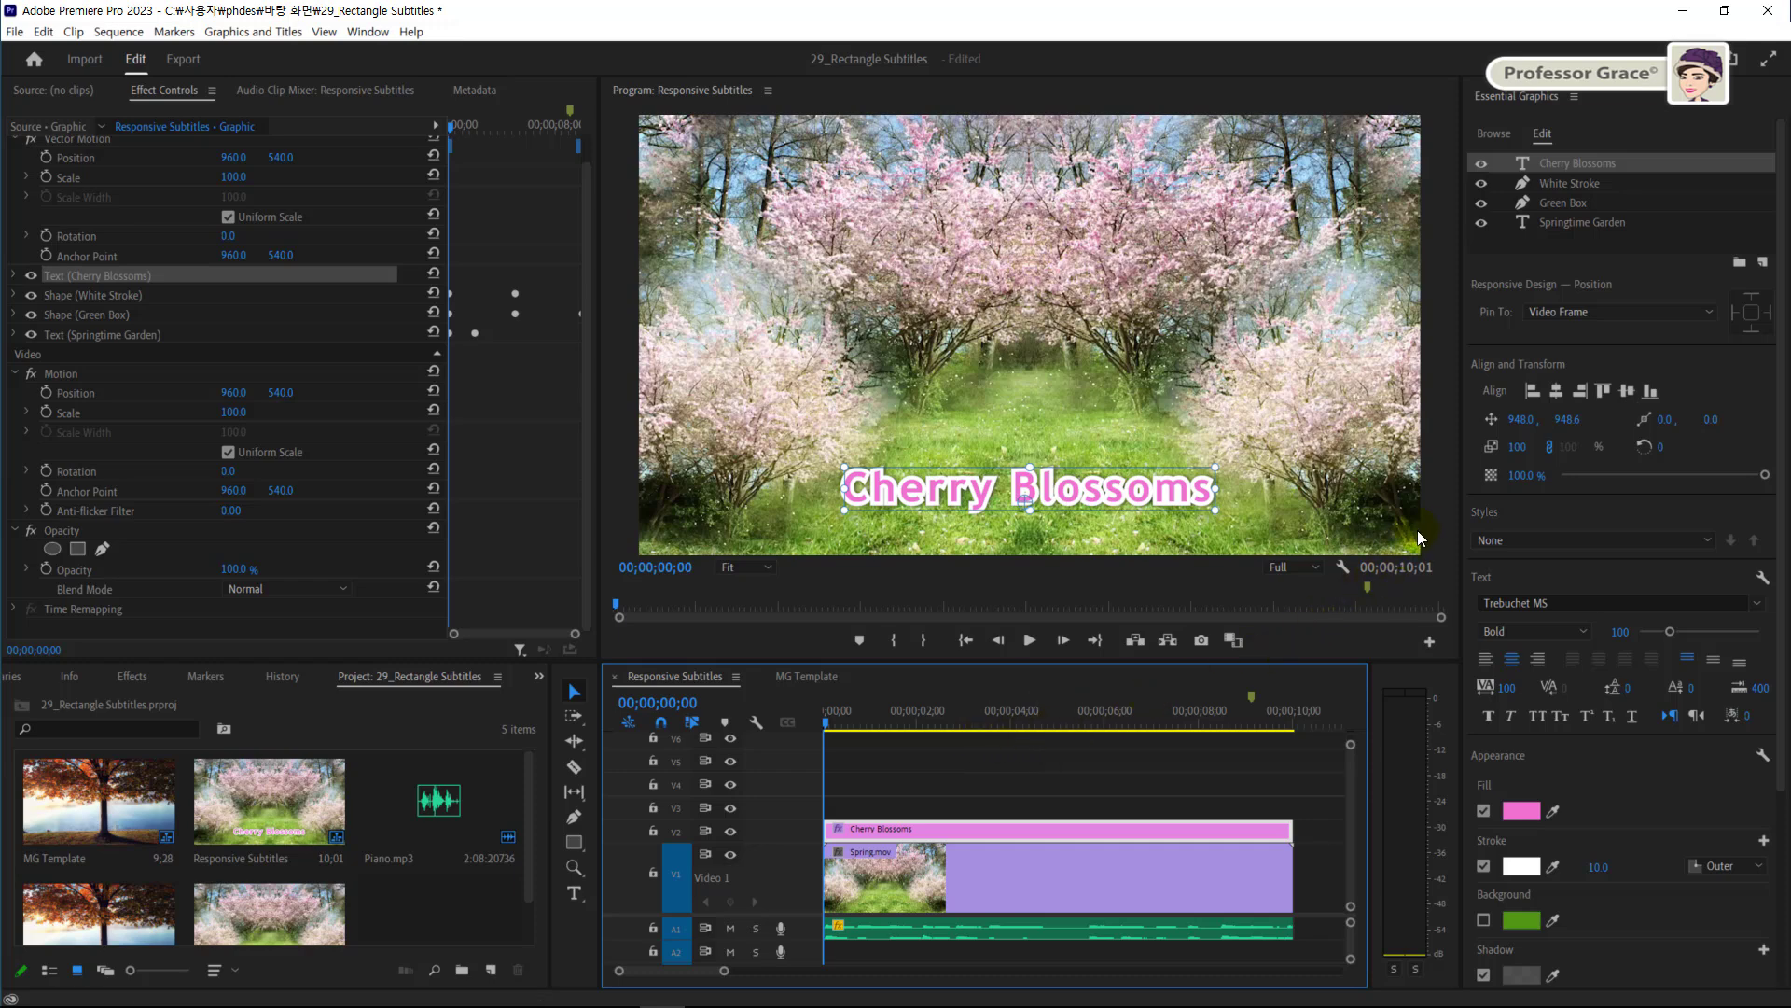
left_click(1492, 476)
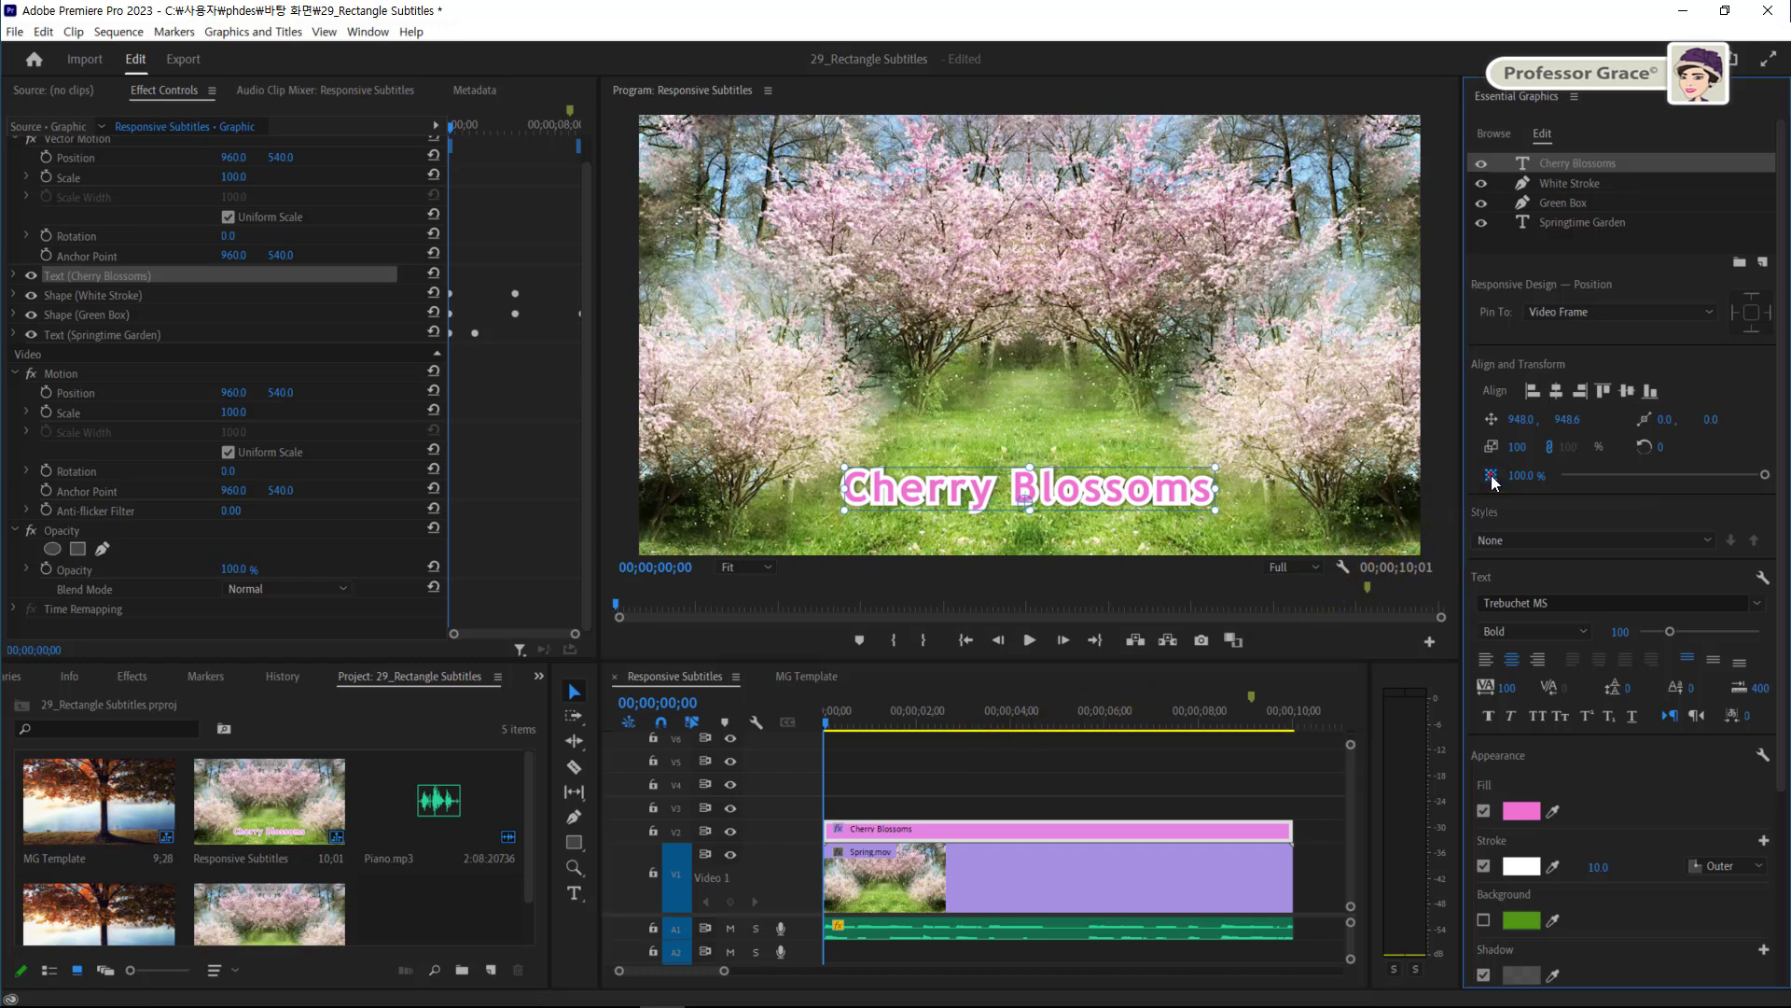
left_click(1527, 475)
type("0")
key("Return")
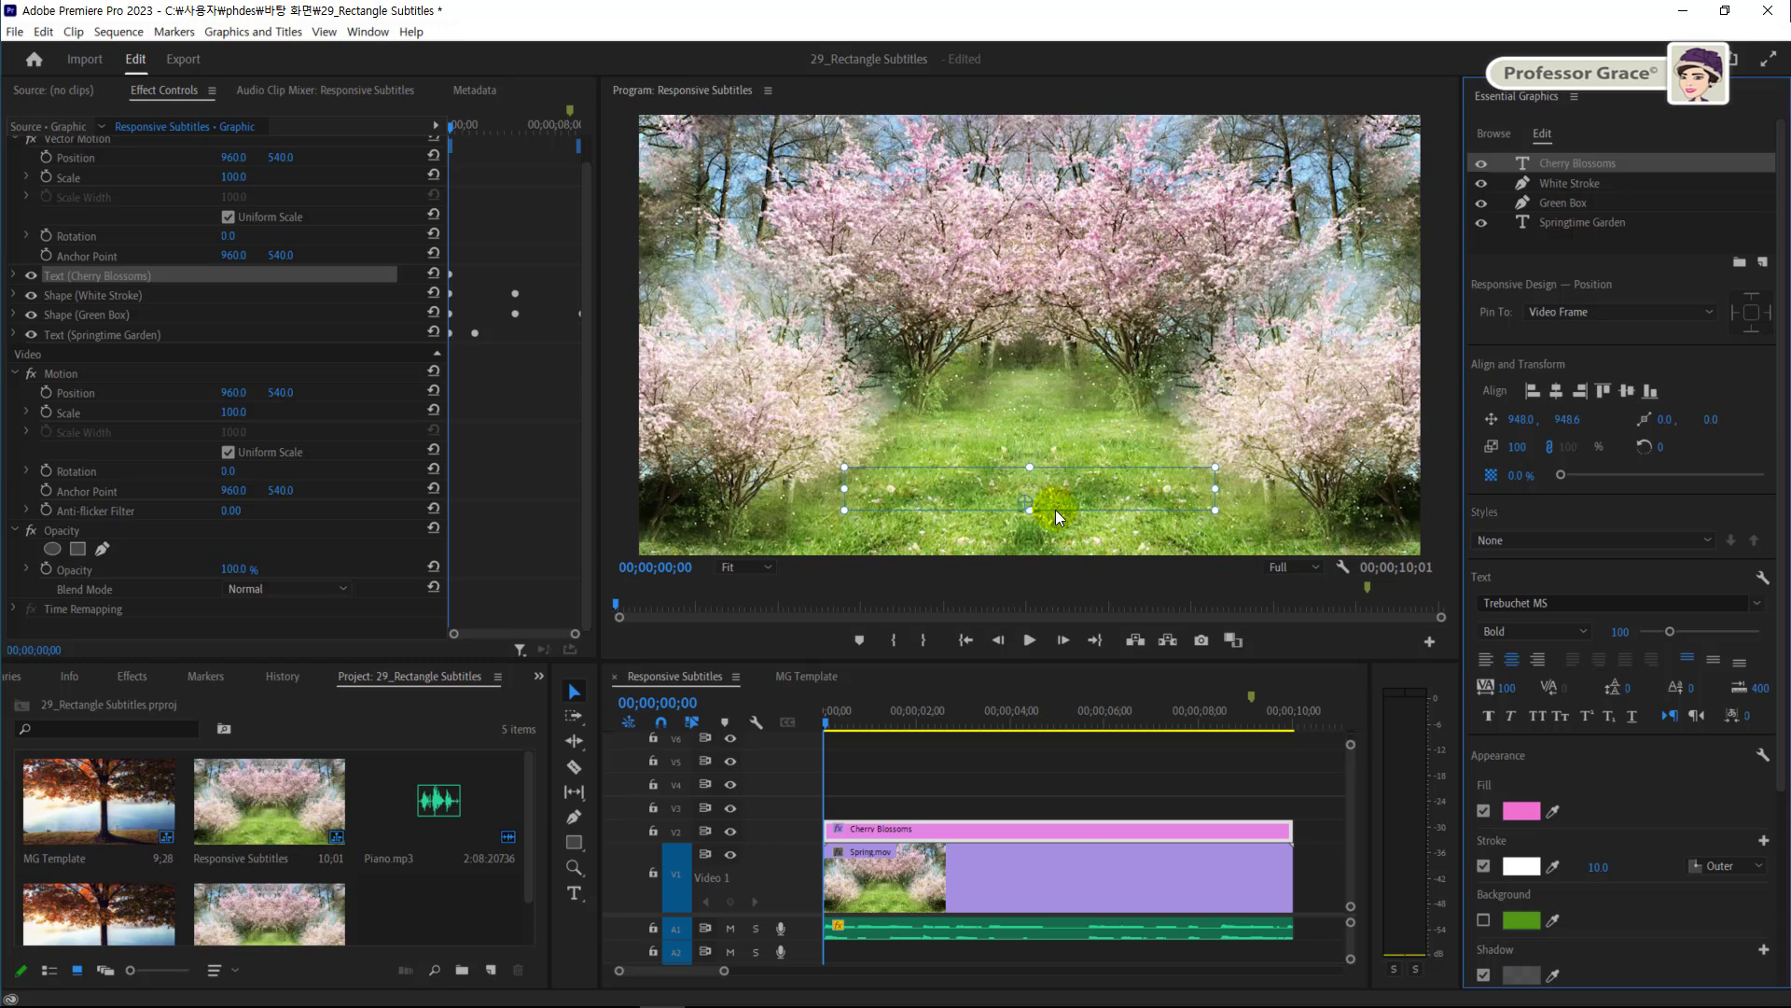
Add a 100% opacity keyframe to the Cherry Blossoms text at 3 seconds
left_click(667, 702)
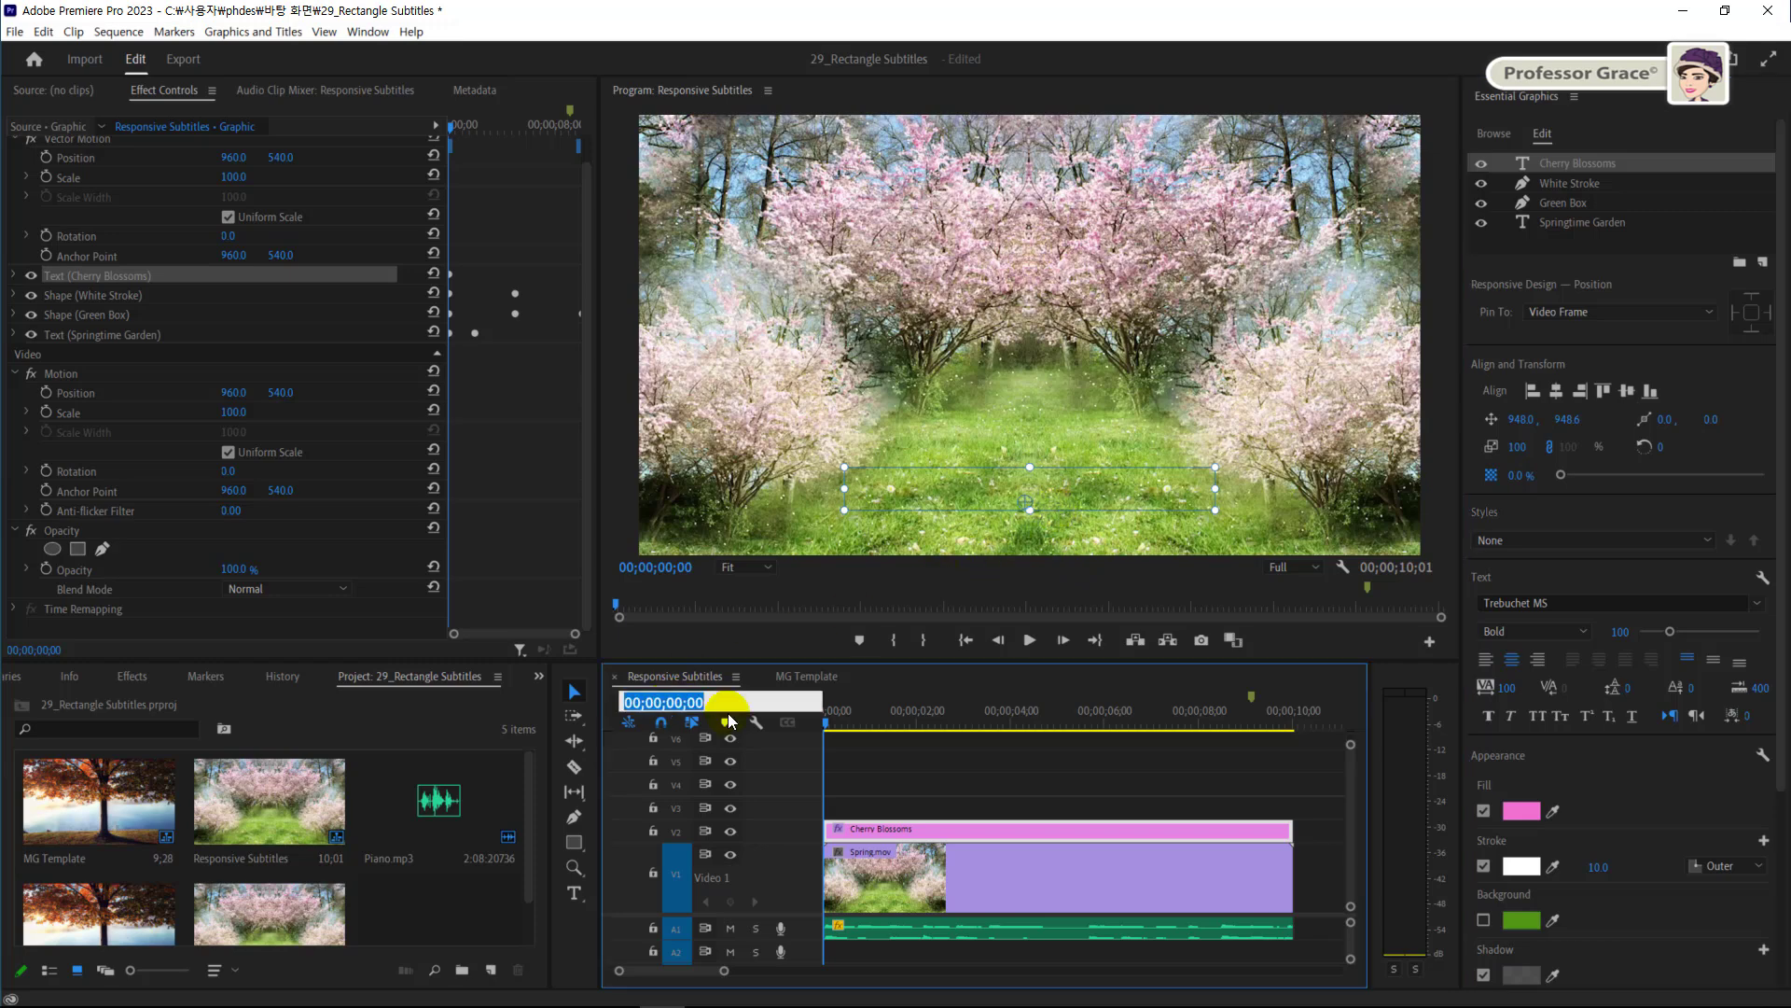
type("3.")
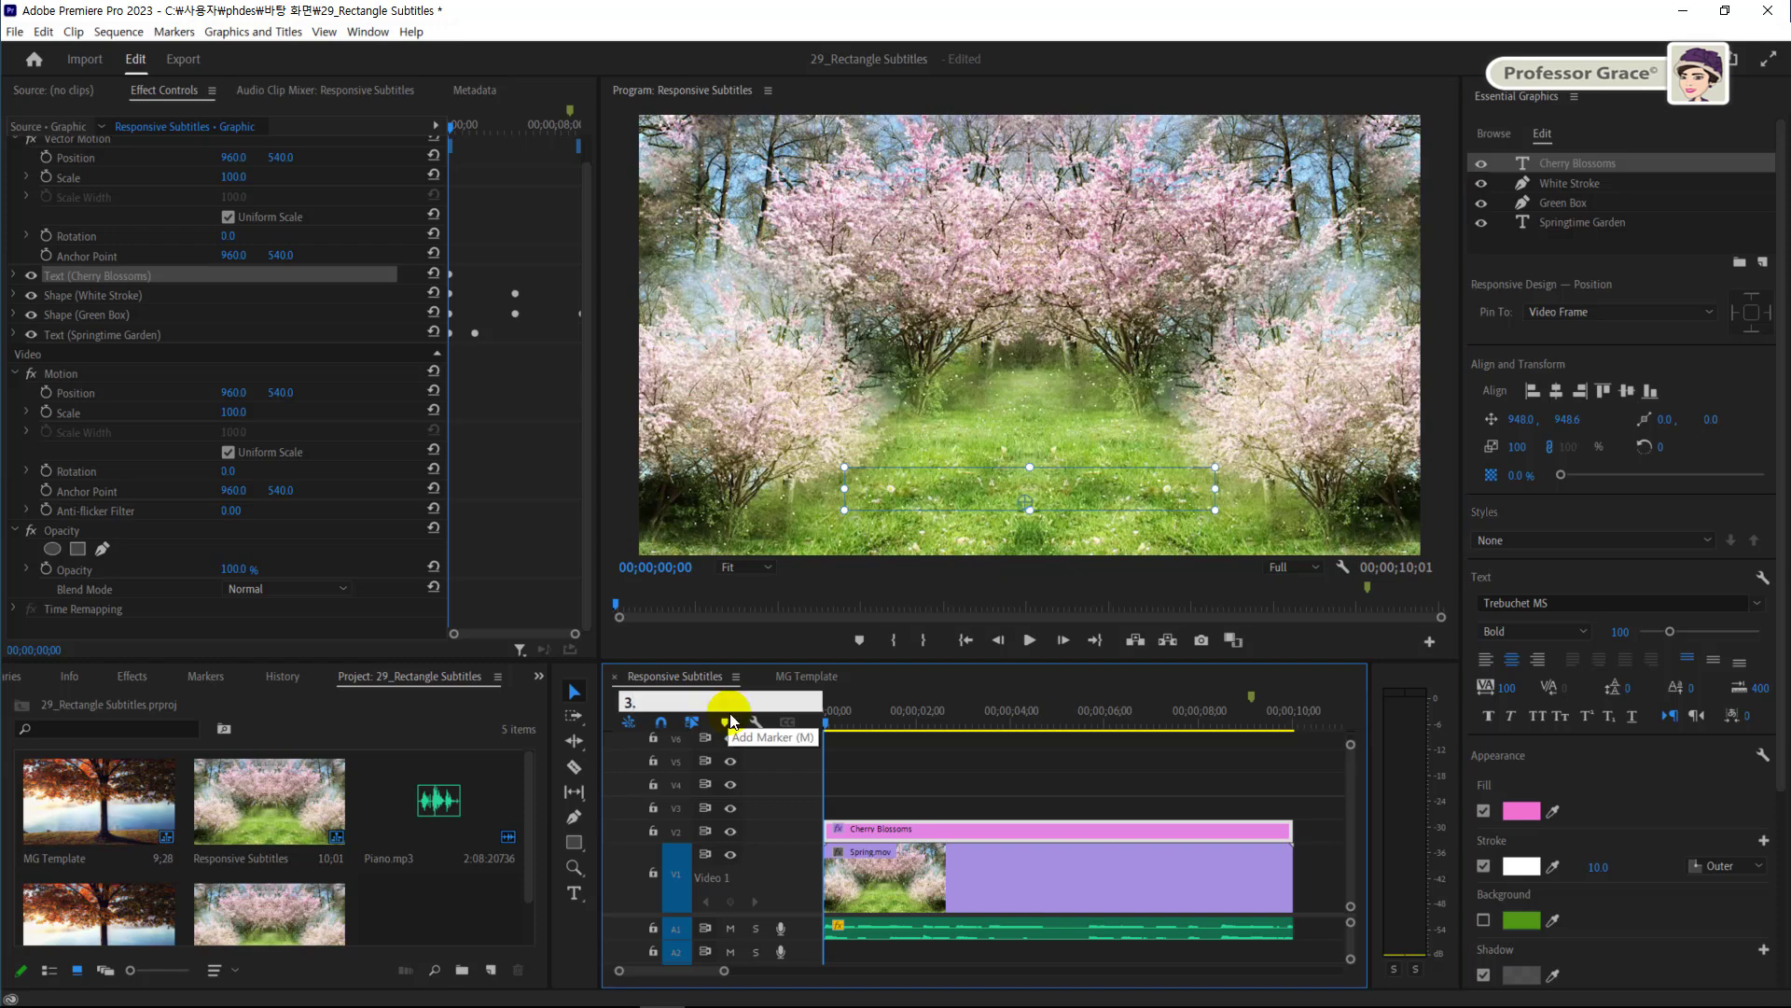
key("Return")
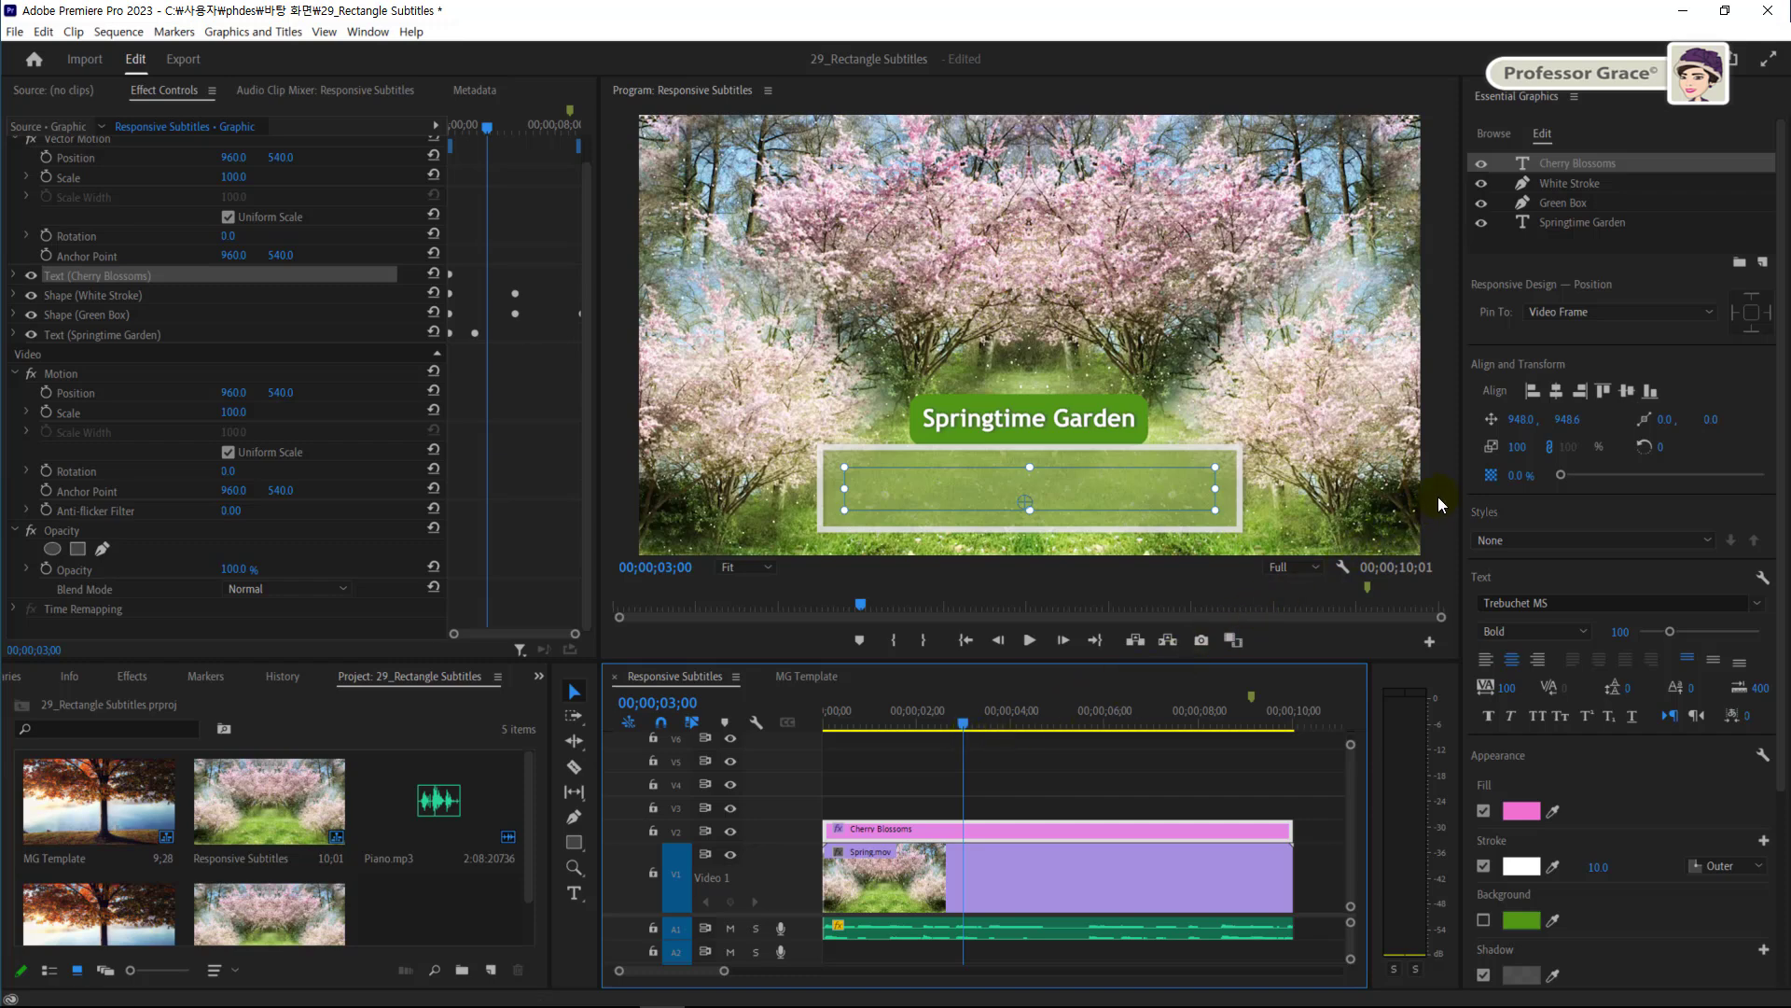
left_click(1514, 476)
type("100")
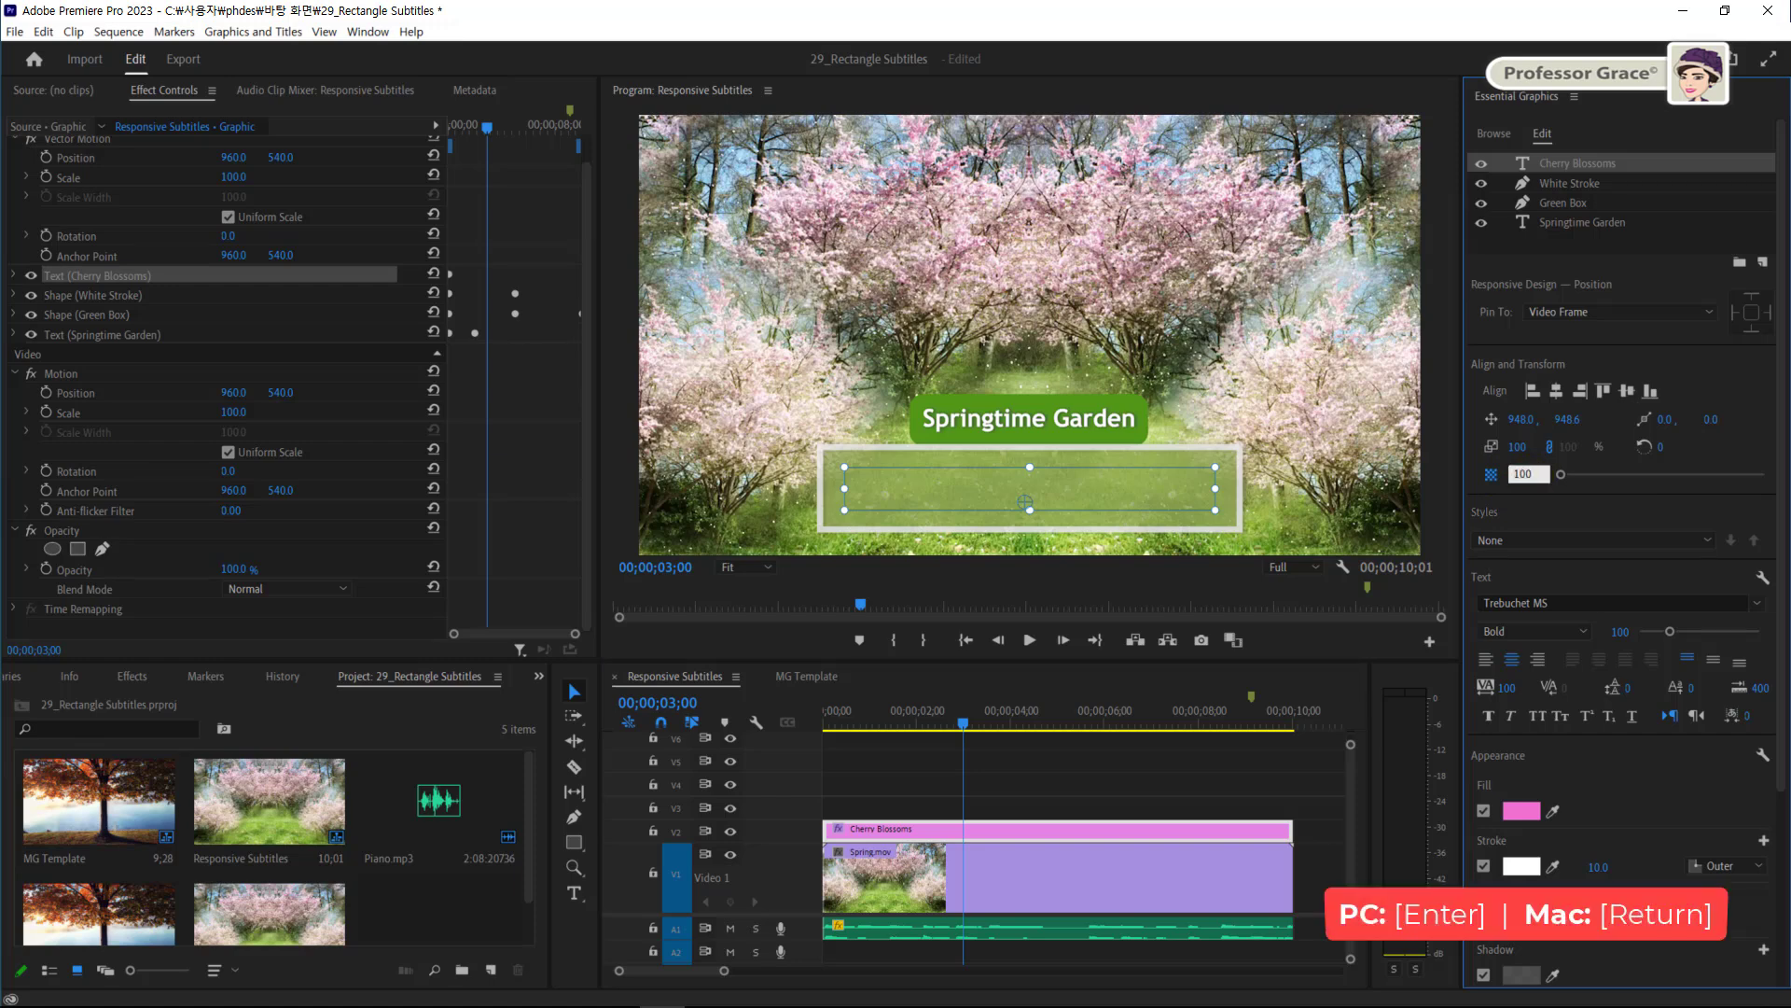
key("Return")
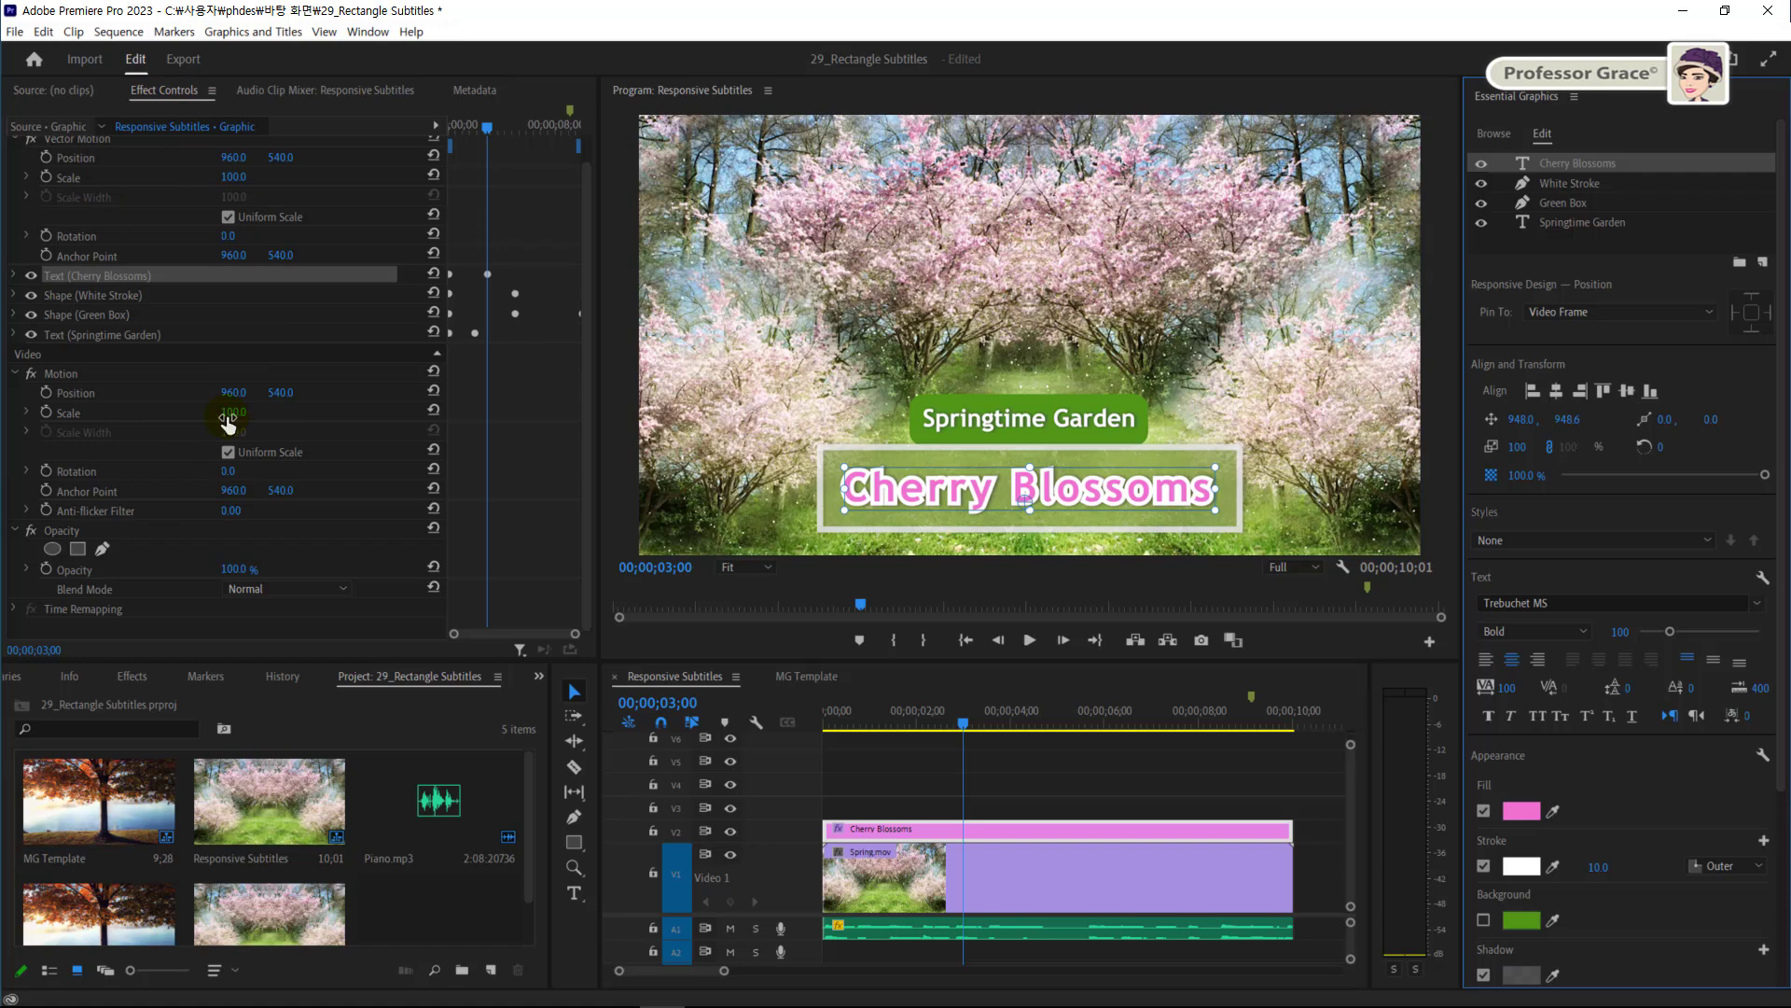
Review the graphic's individual layers, then its Vector Motion position, scale, rotation and anchor point and the clip-level opacity
left_click(1524, 187)
left_click(1525, 199)
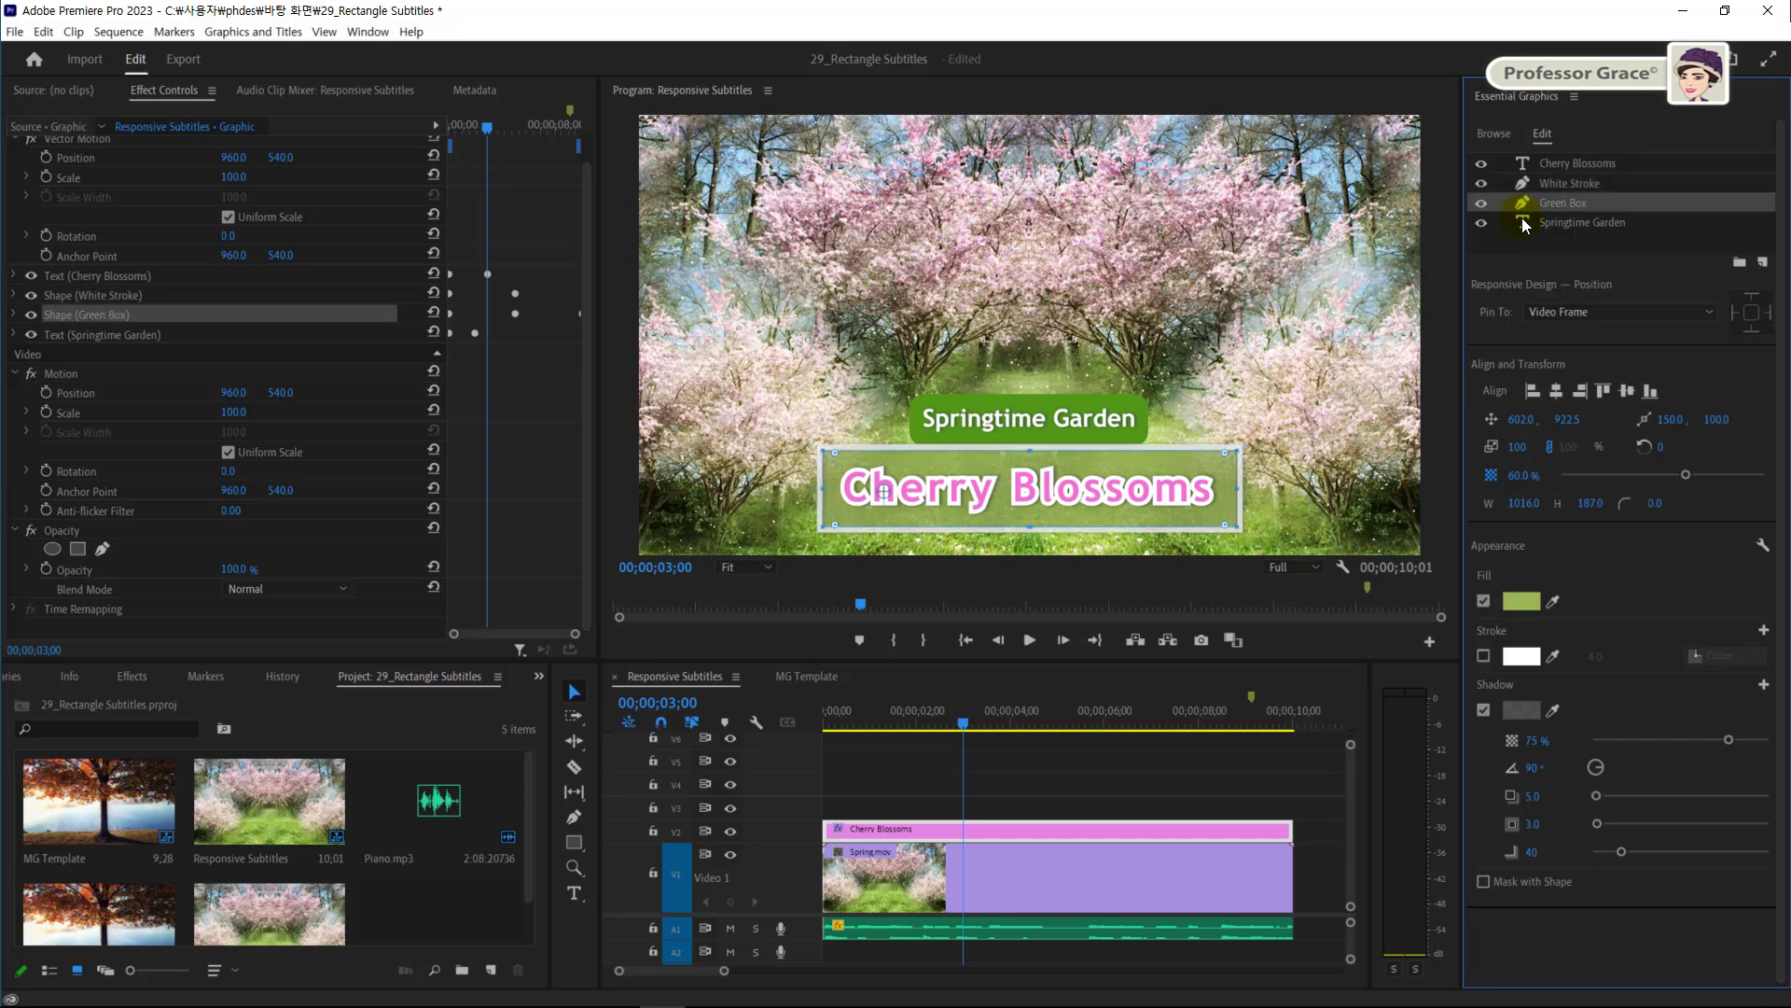
left_click(1521, 219)
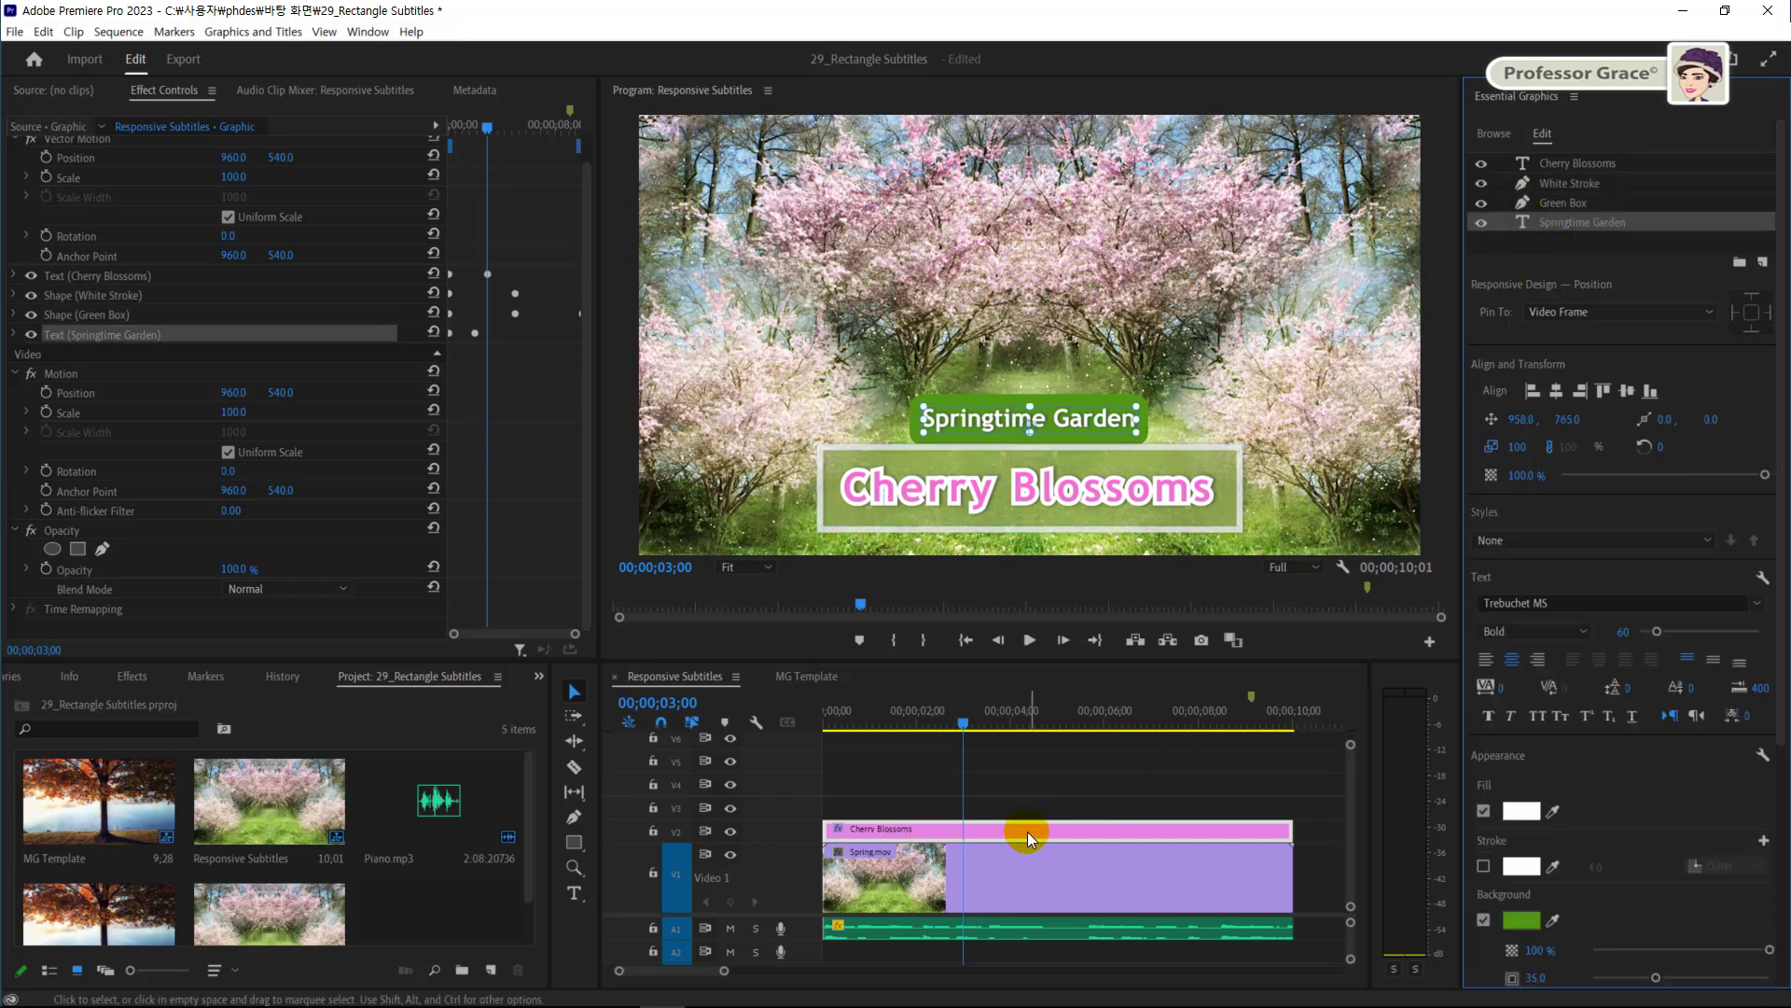
left_click(1522, 167)
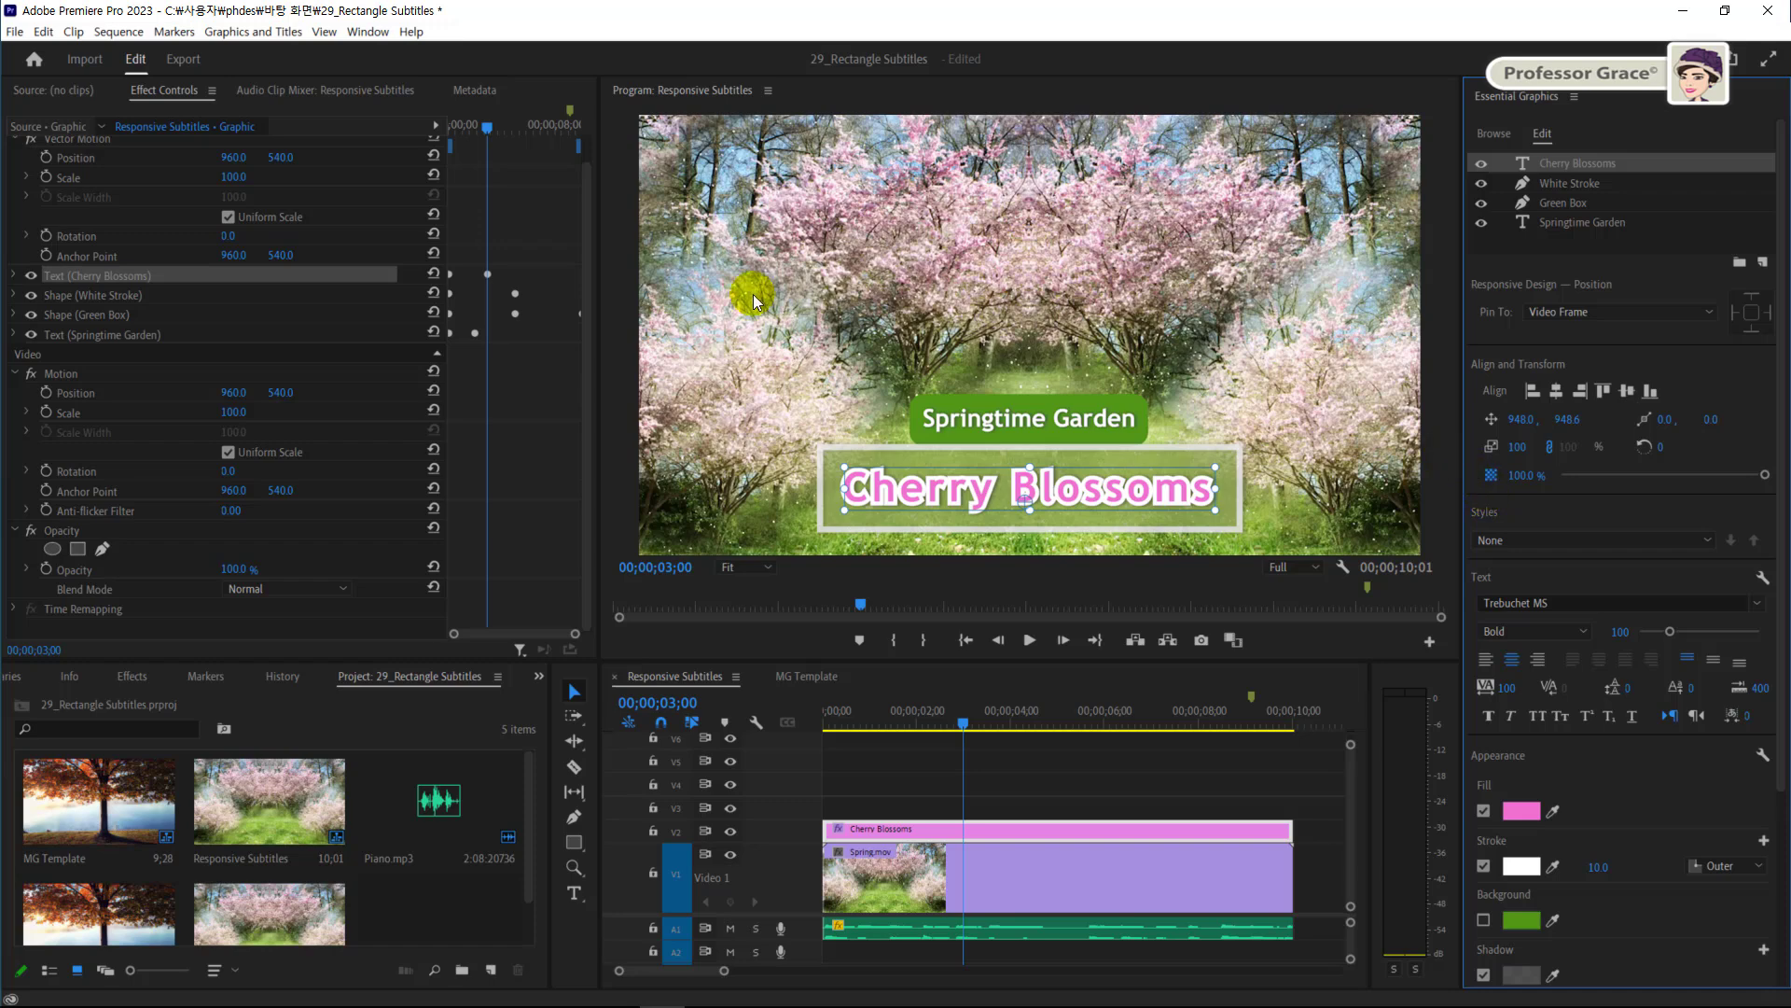
left_click(79, 159)
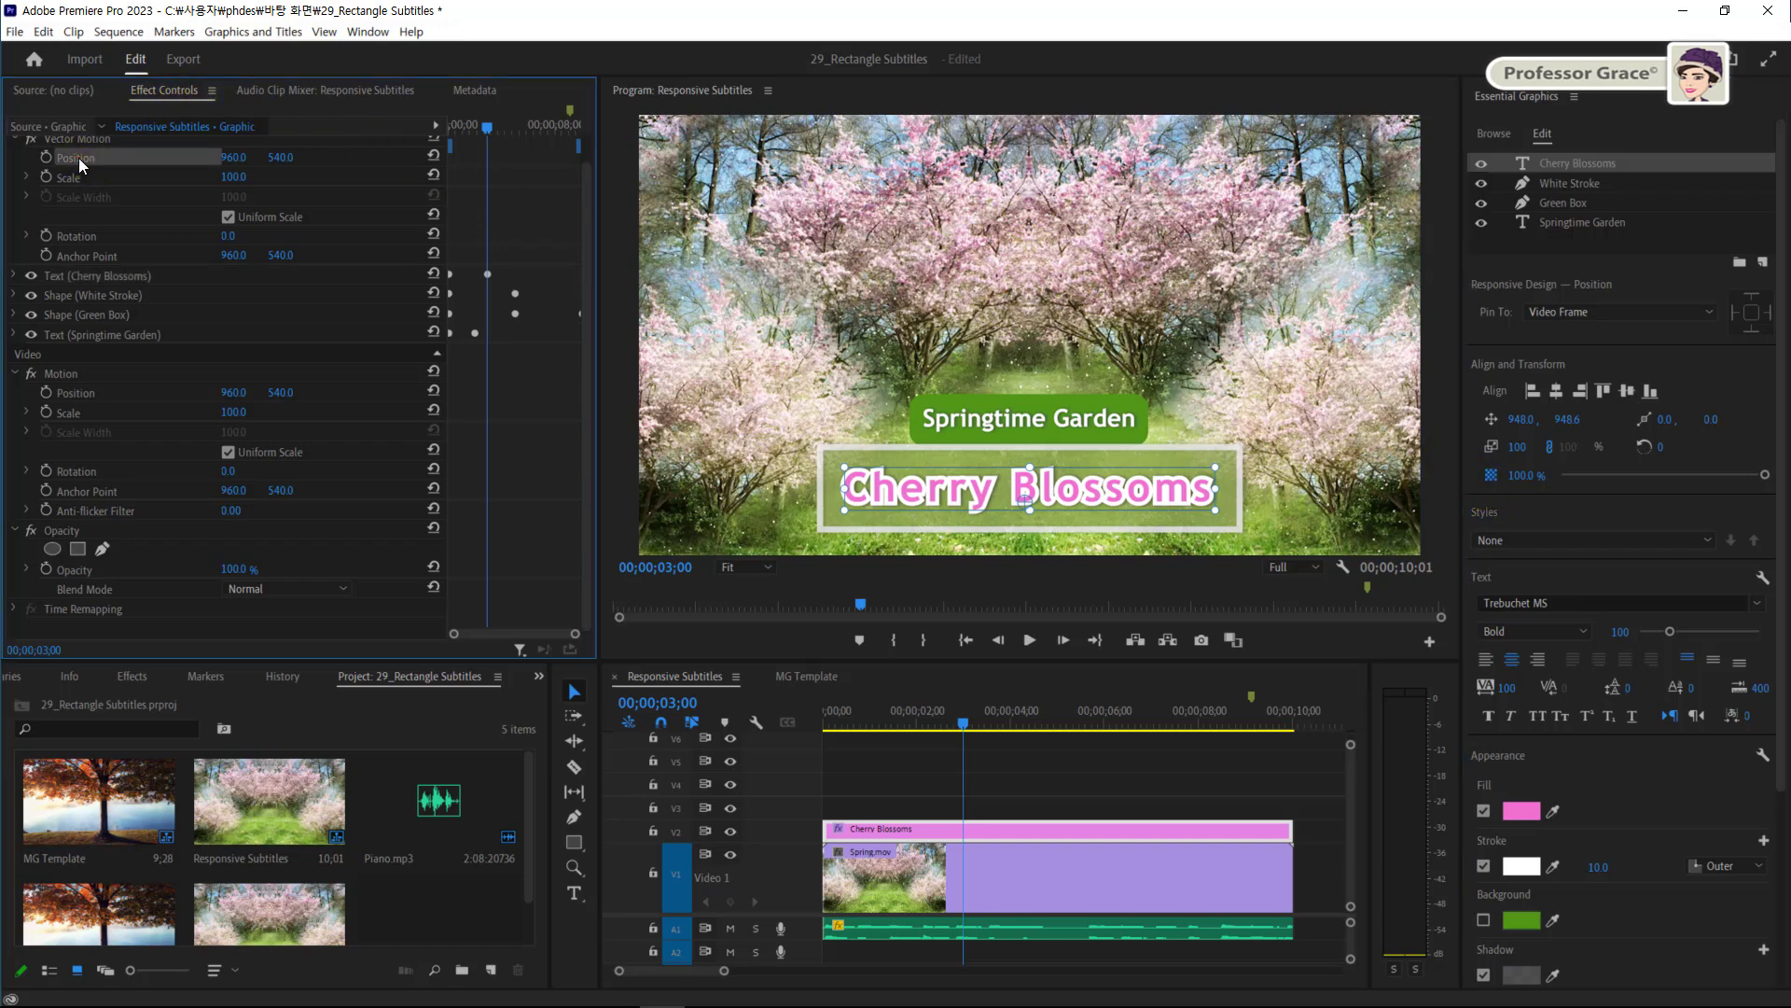
left_click(71, 182)
left_click(65, 239)
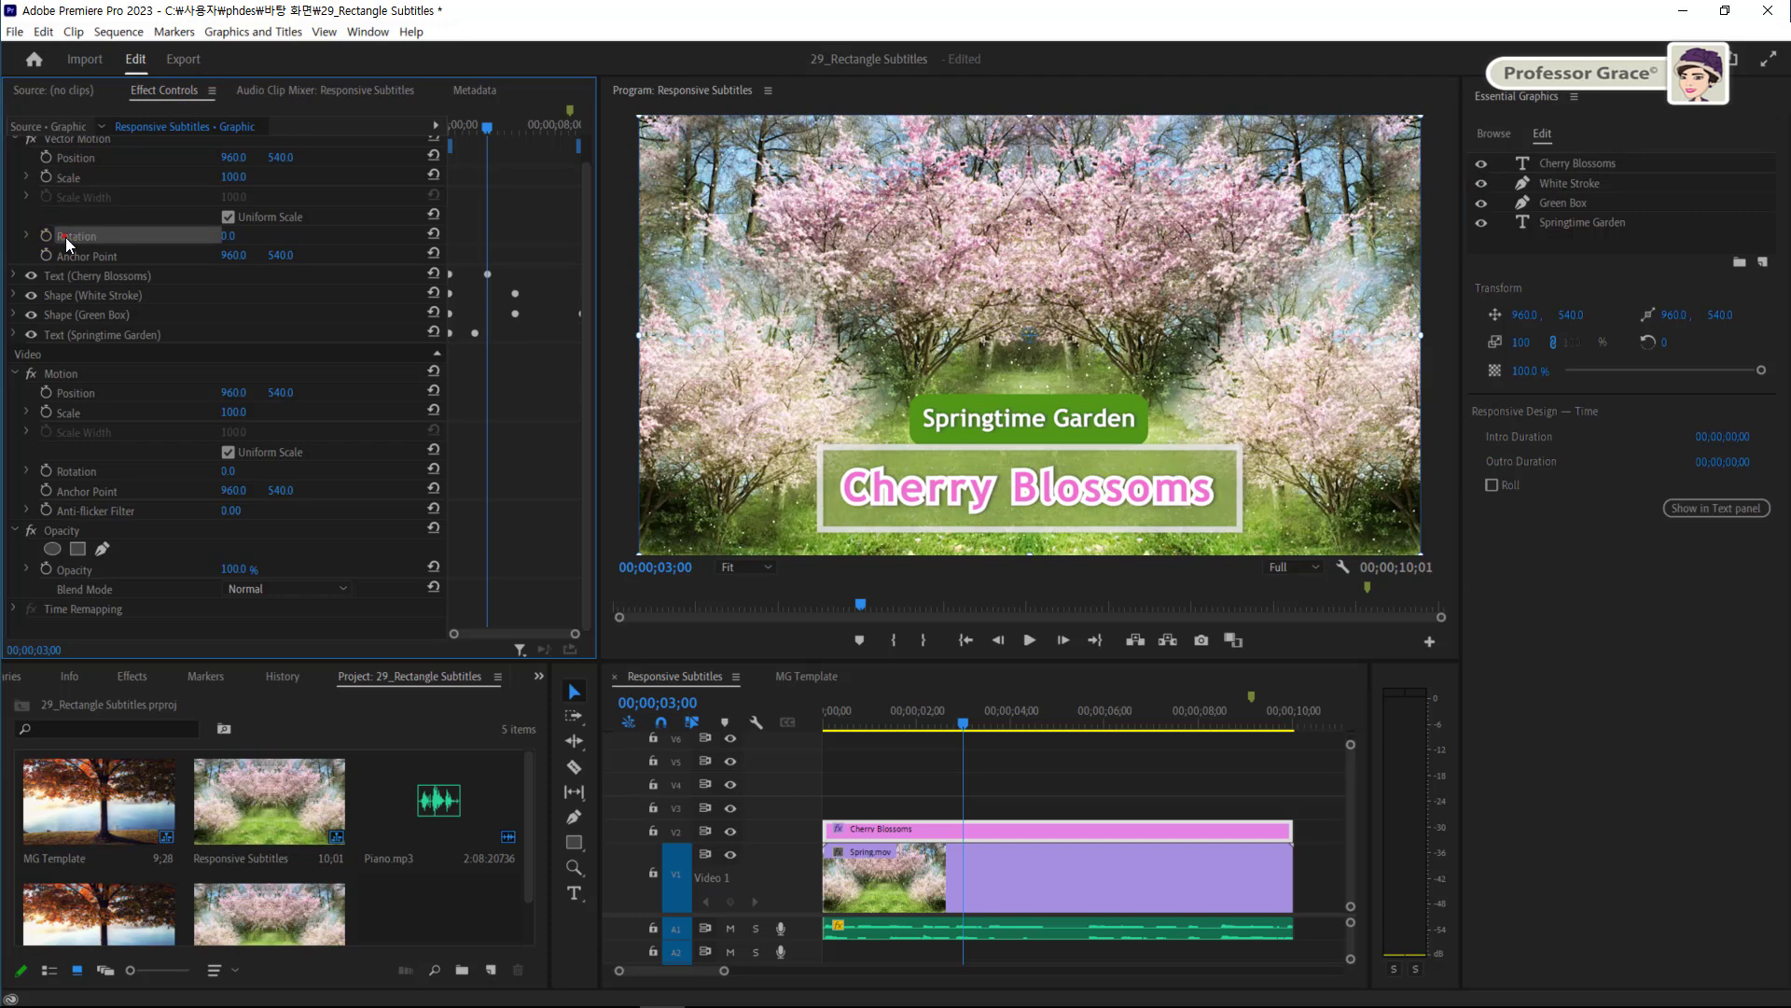
left_click(66, 257)
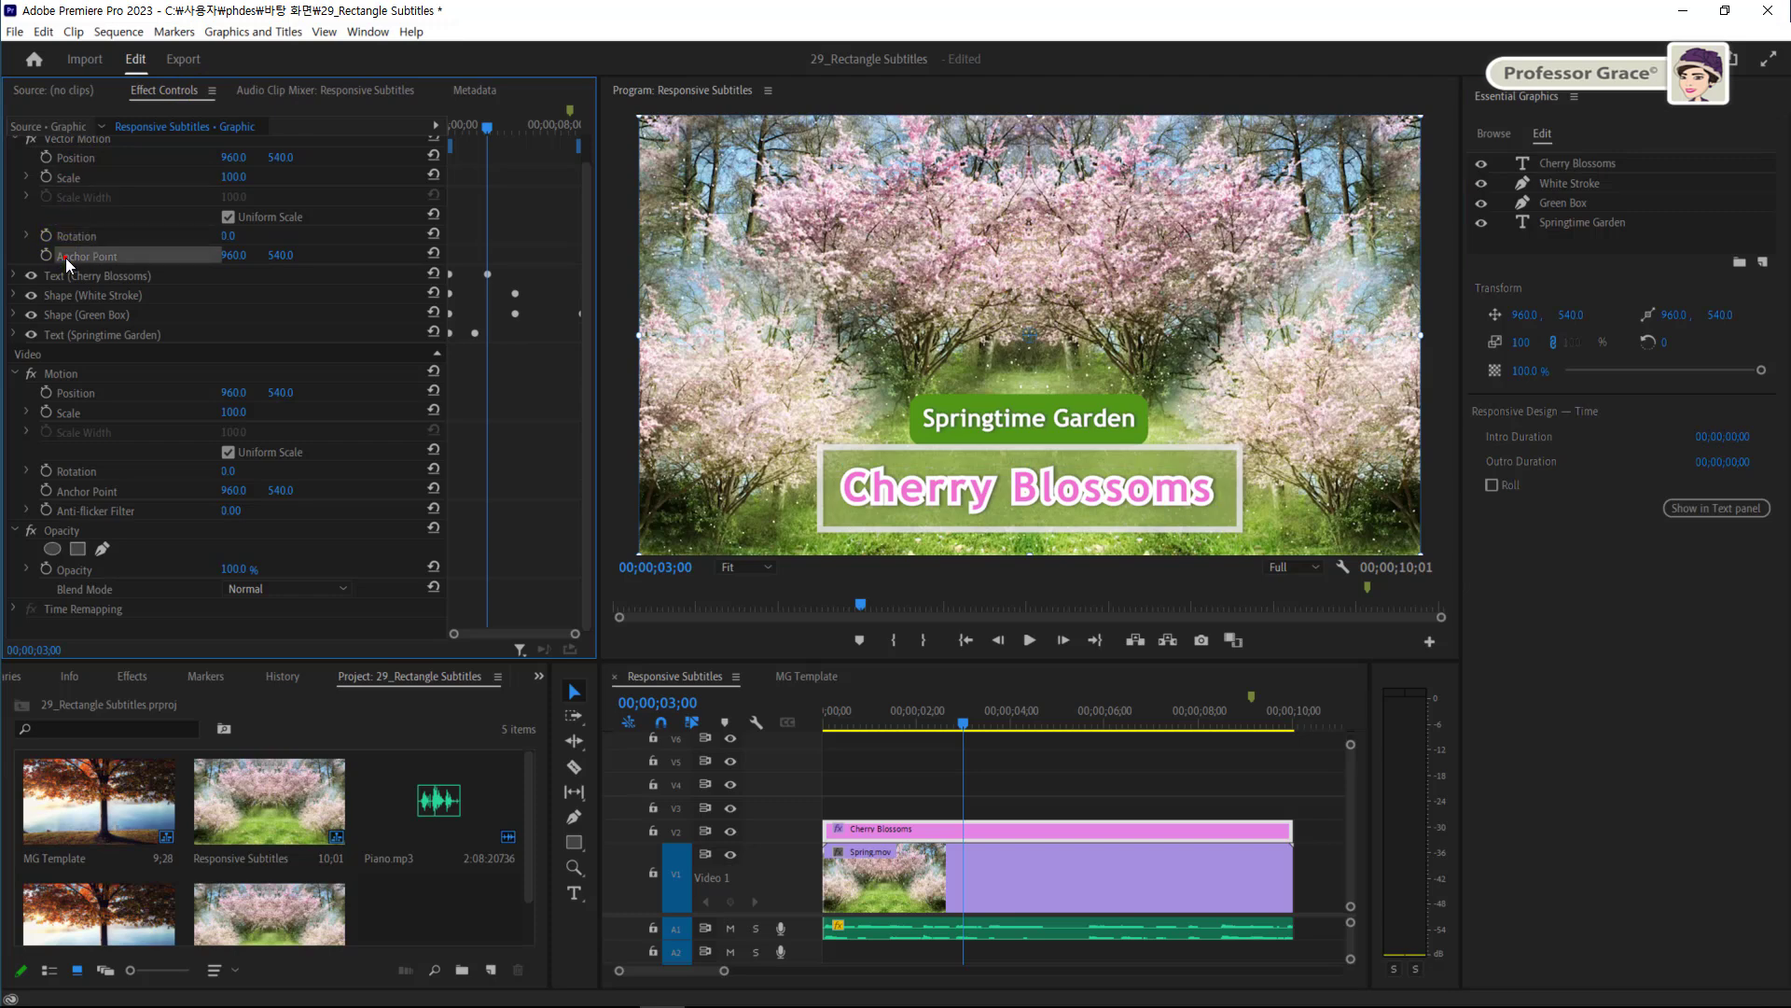
left_click(80, 570)
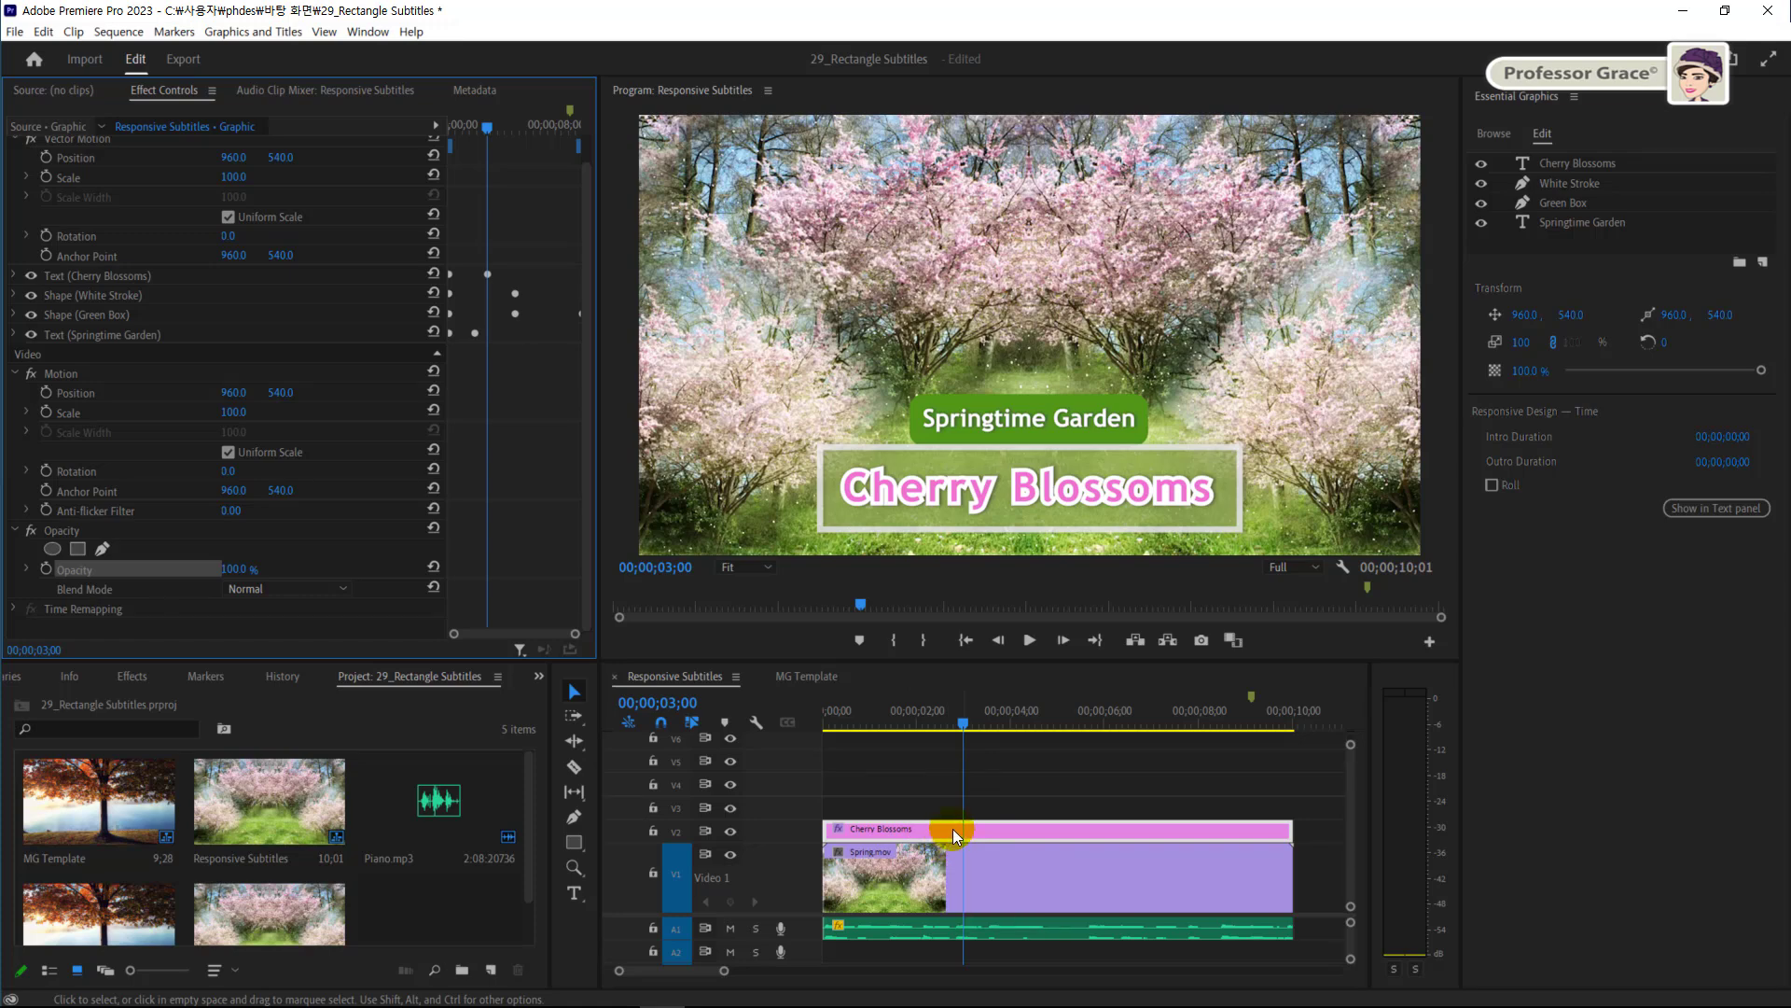
Play the whole subtitle animation from the sequence start in the maximized Program monitor, go to 5 seconds and restore the workspace
left_click(1015, 784)
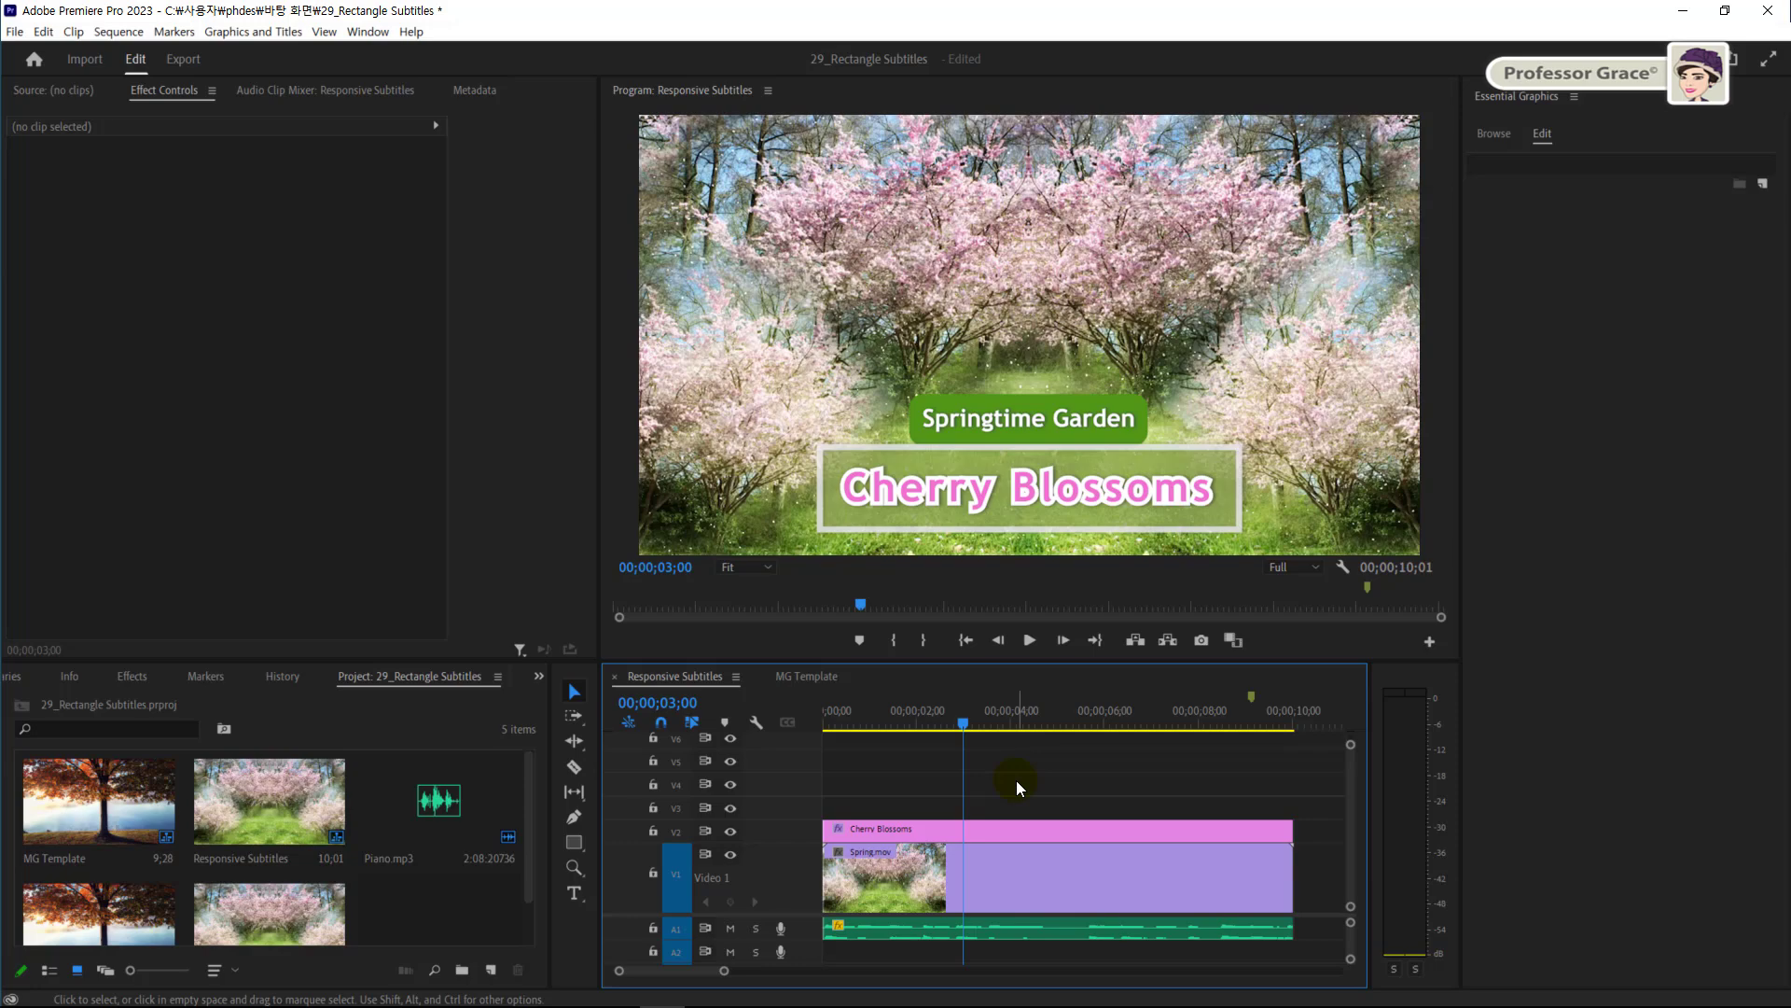
left_click(632, 96)
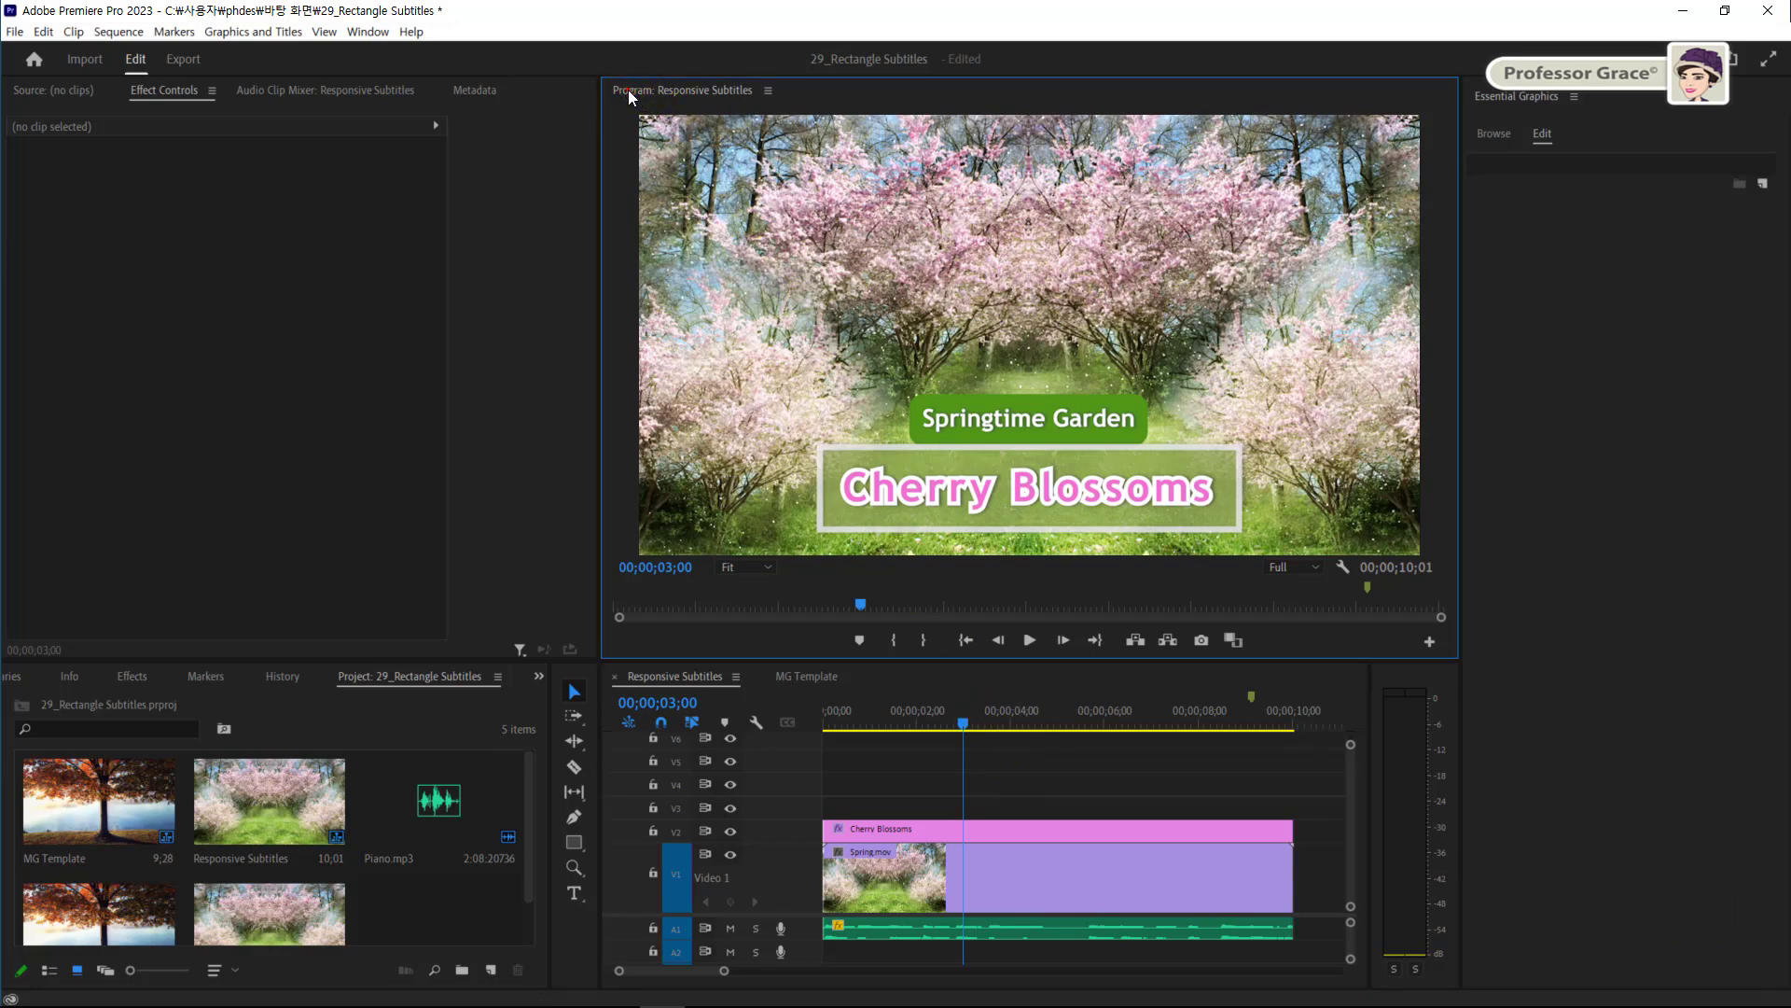
key("grave")
key("Home")
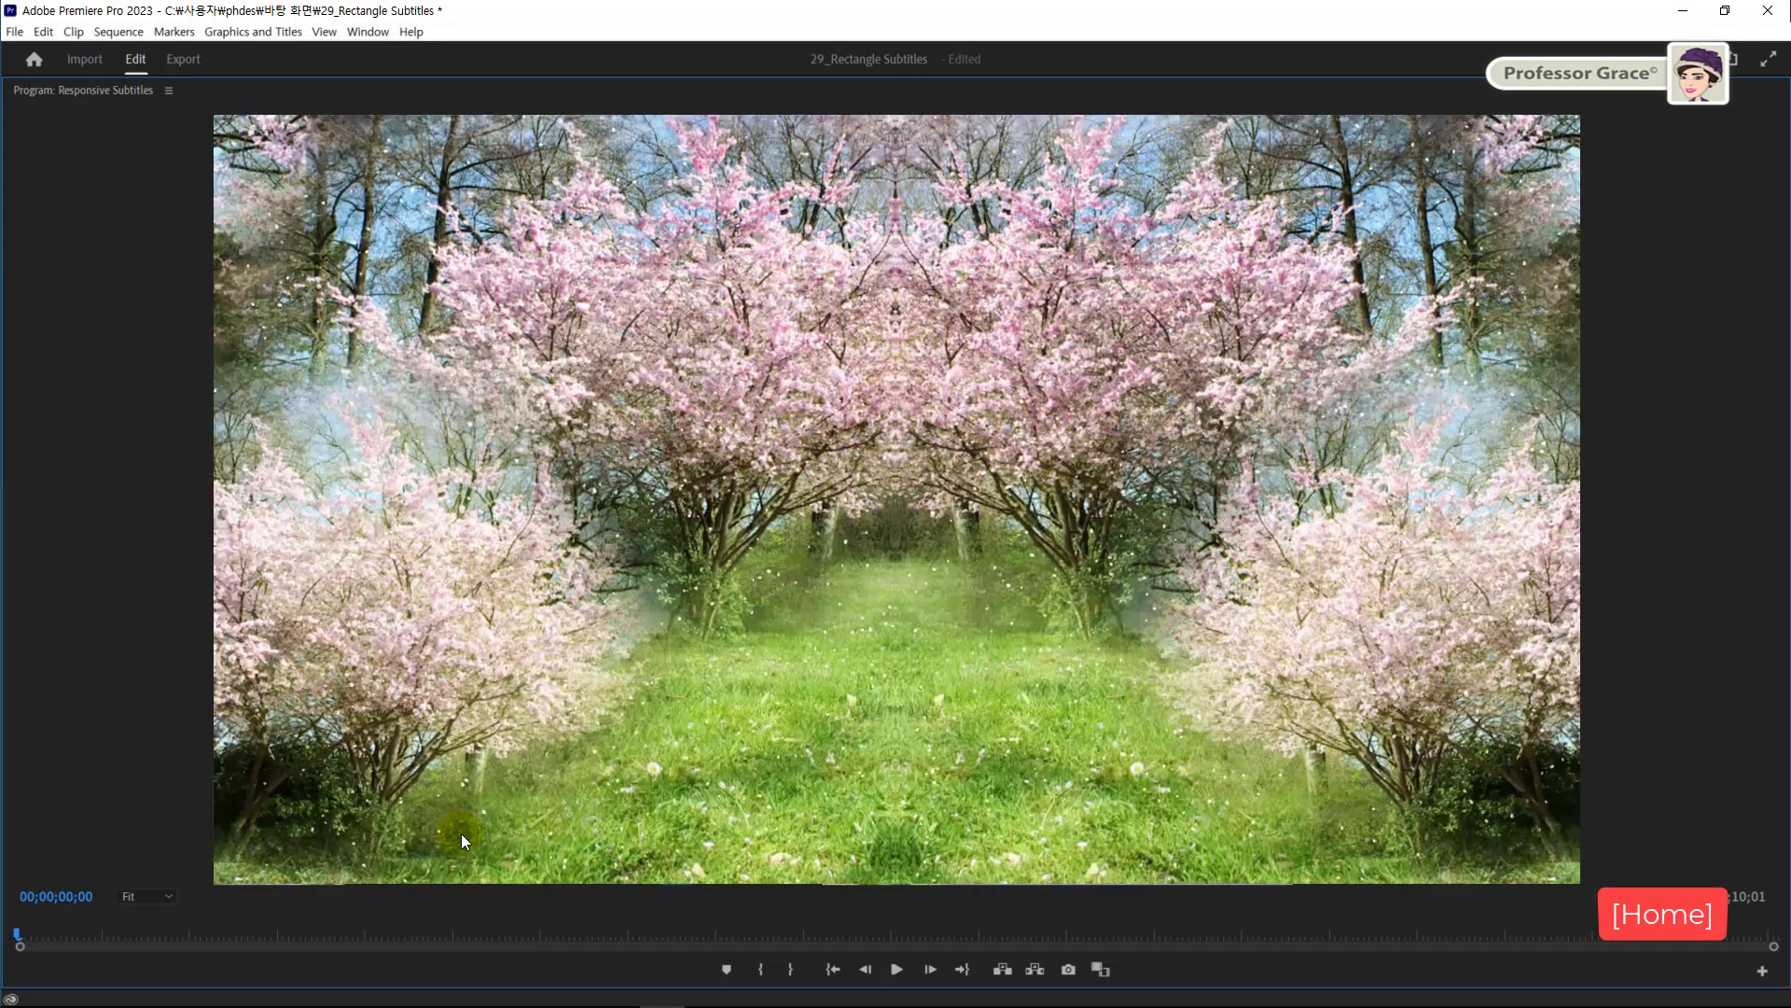
key("space")
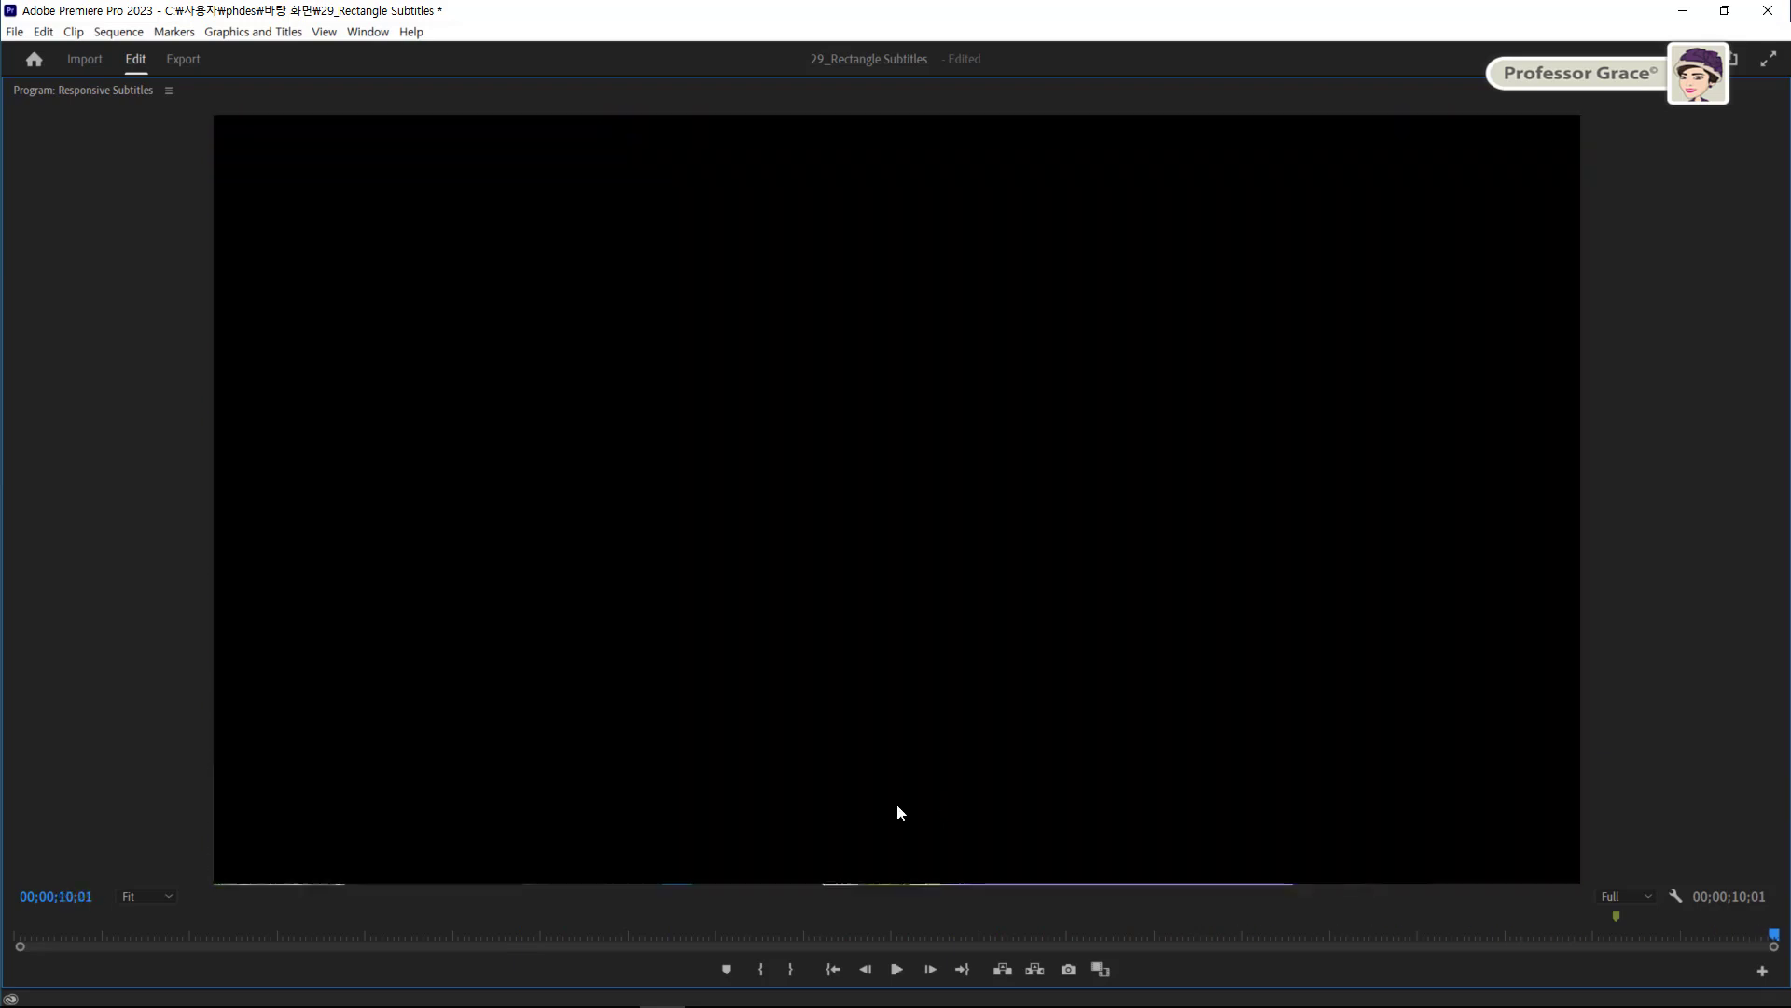
left_click(893, 914)
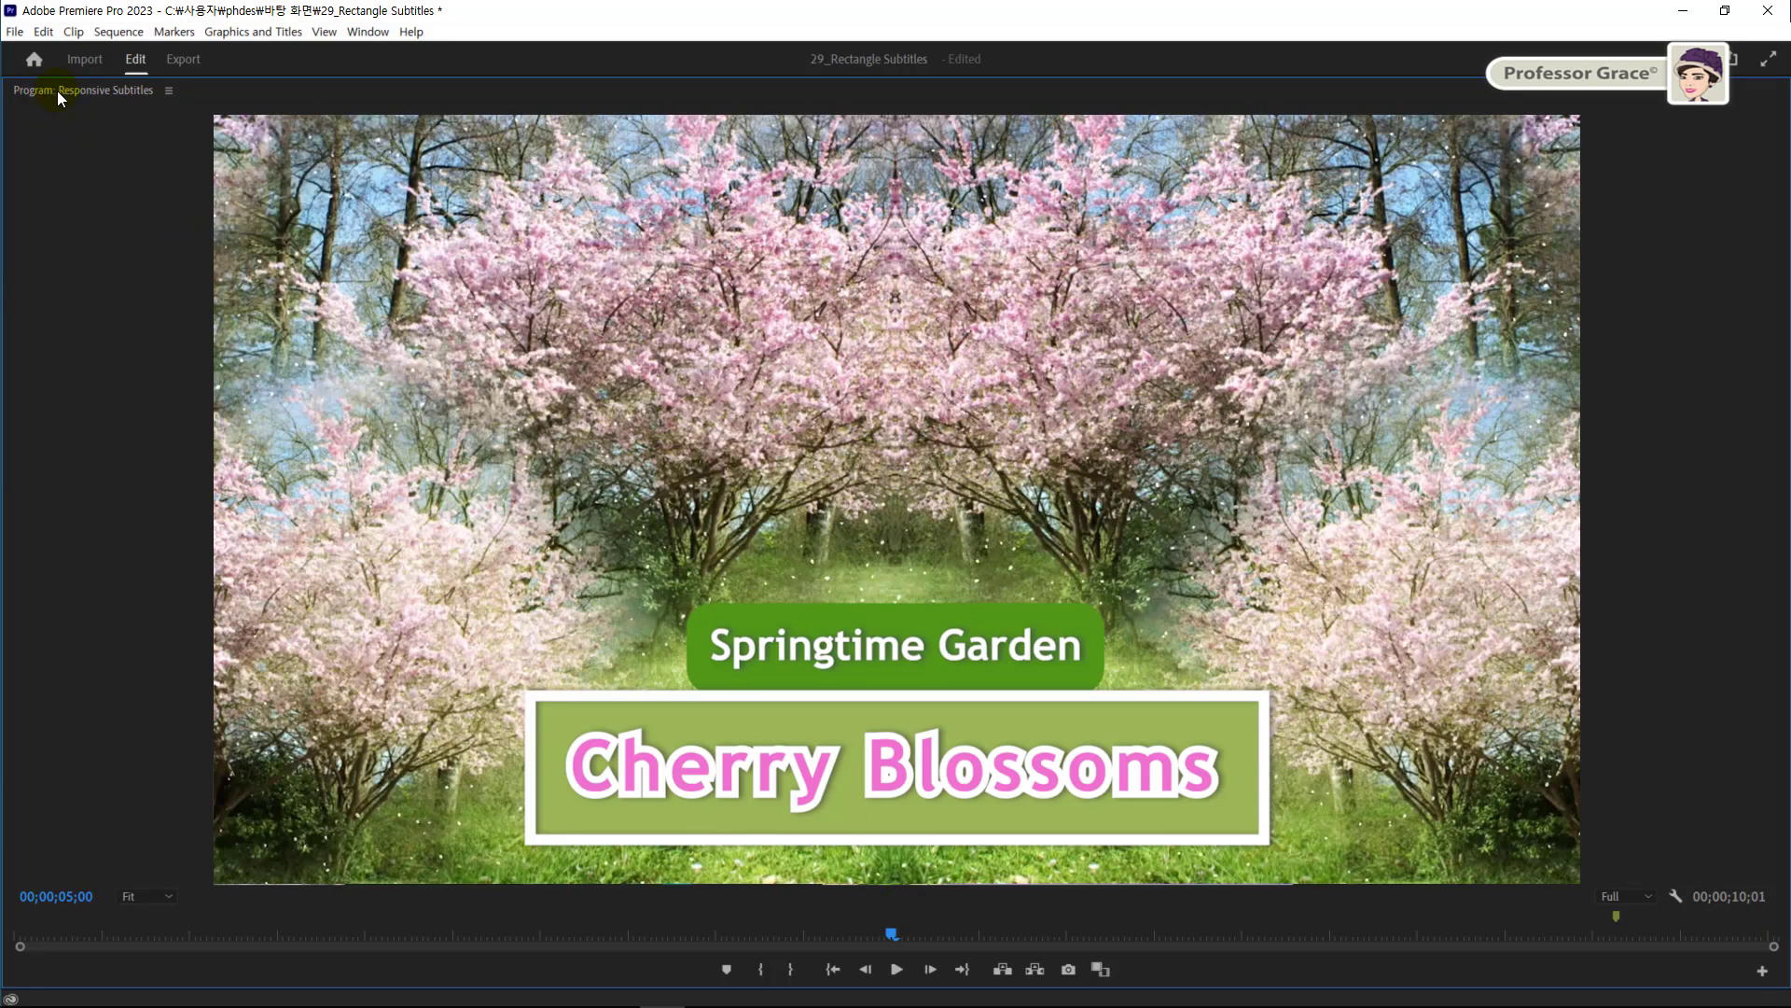
key("grave")
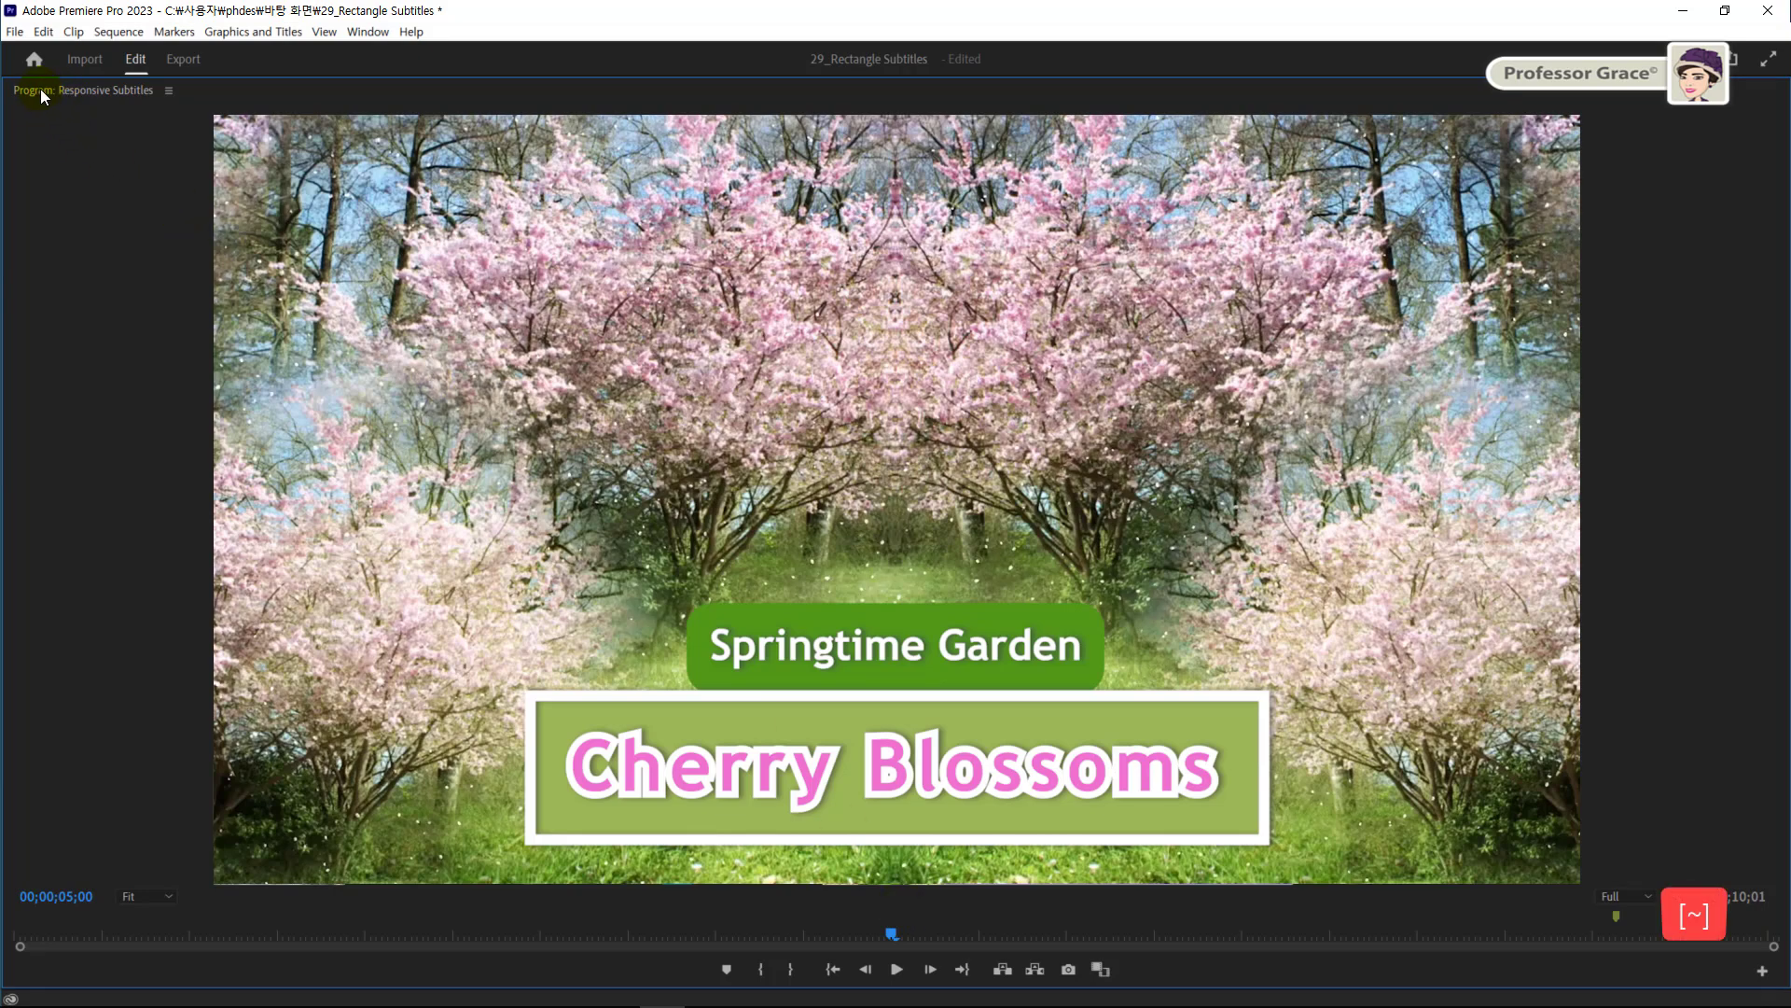
double_click(41, 88)
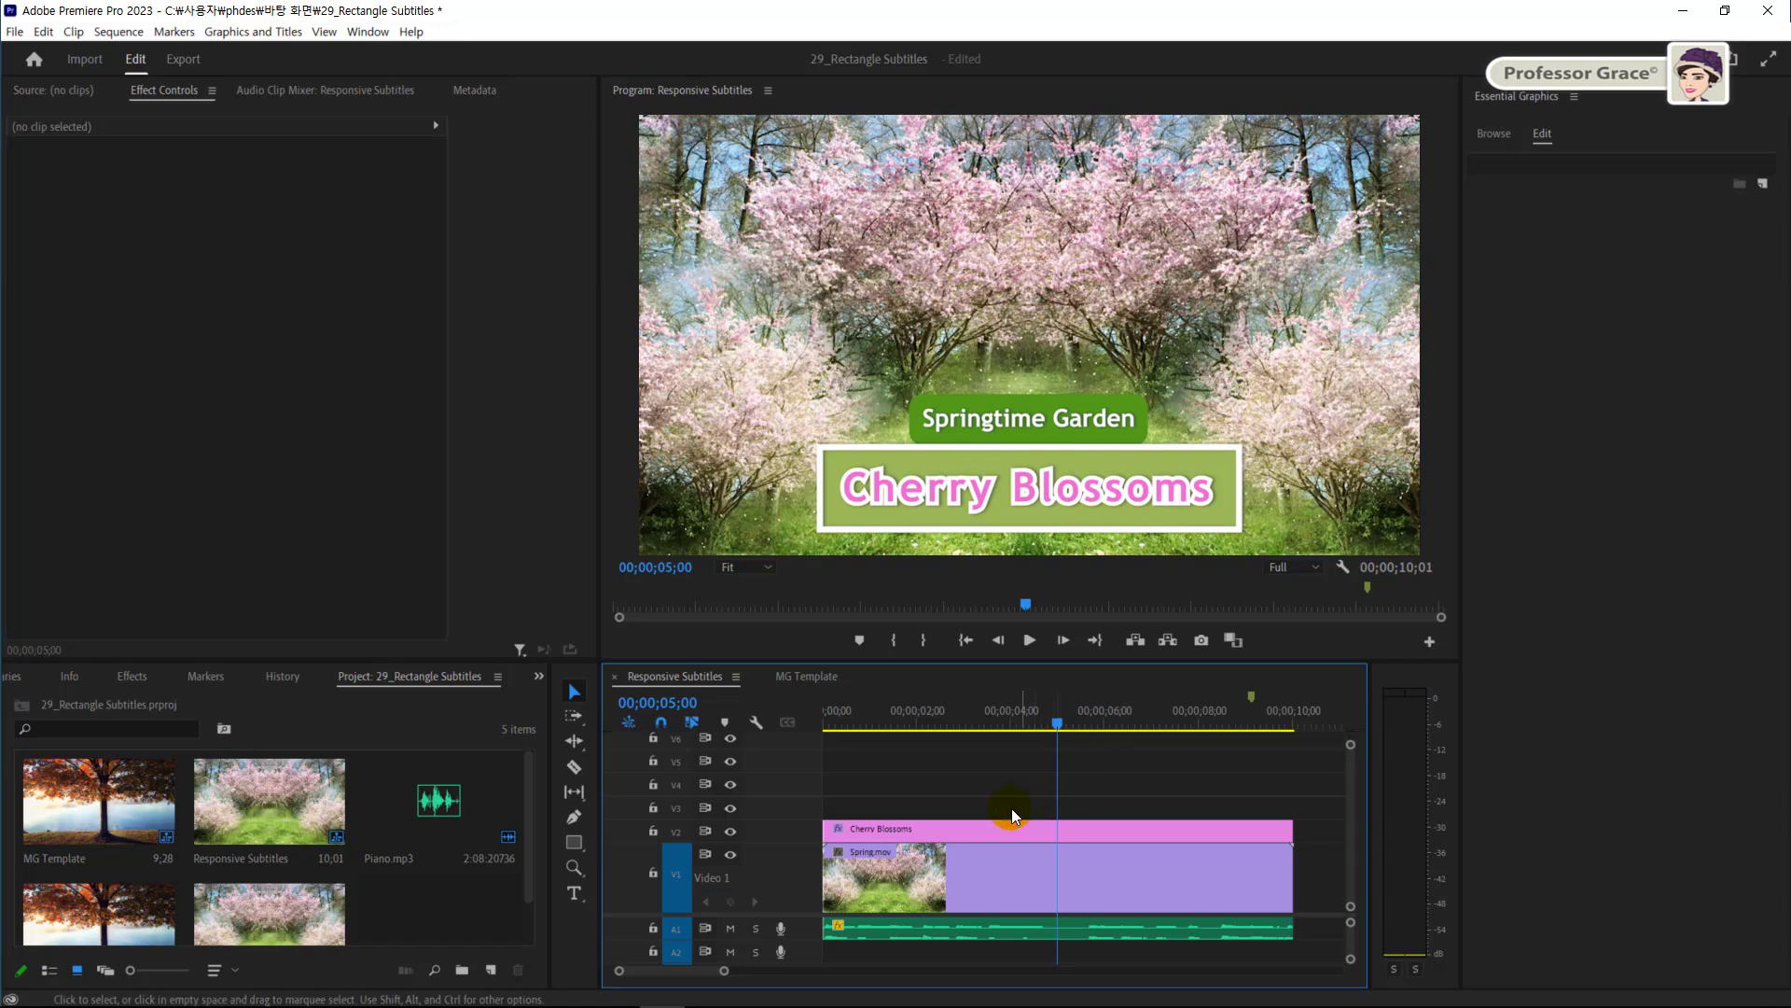
Pin the Green Box shape to all four edges of the Cherry Blossoms text layer
left_click(991, 828)
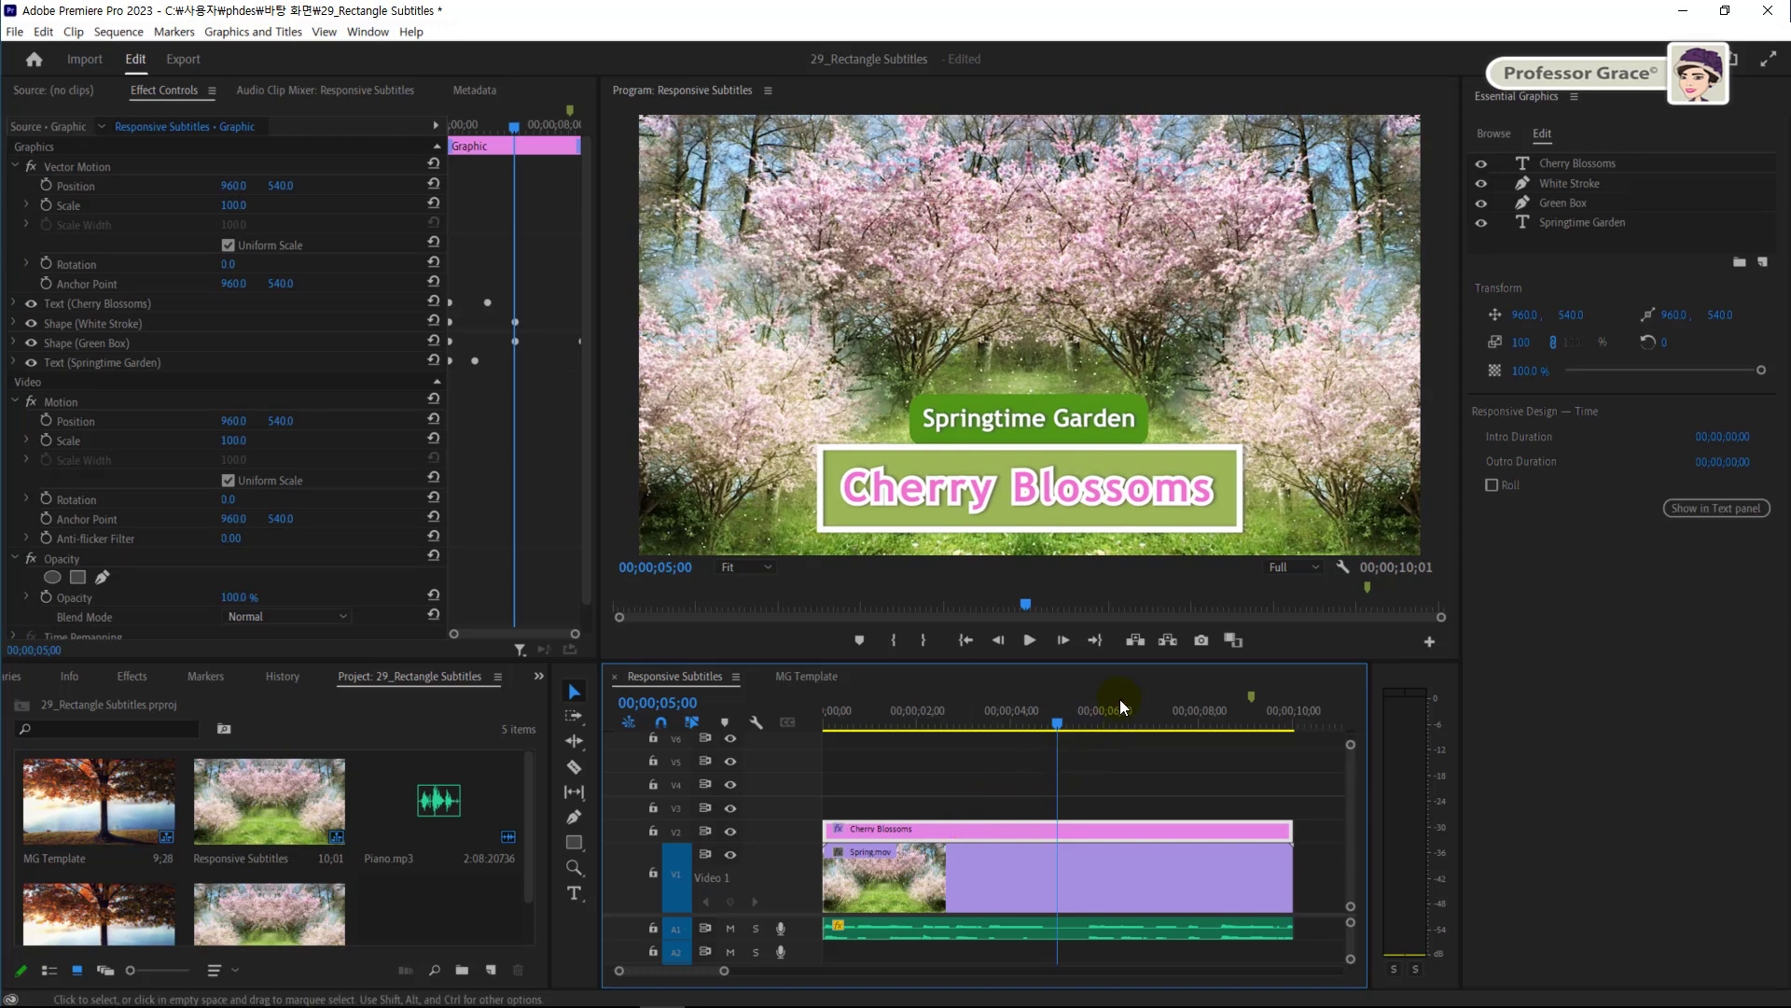
left_click(1544, 207)
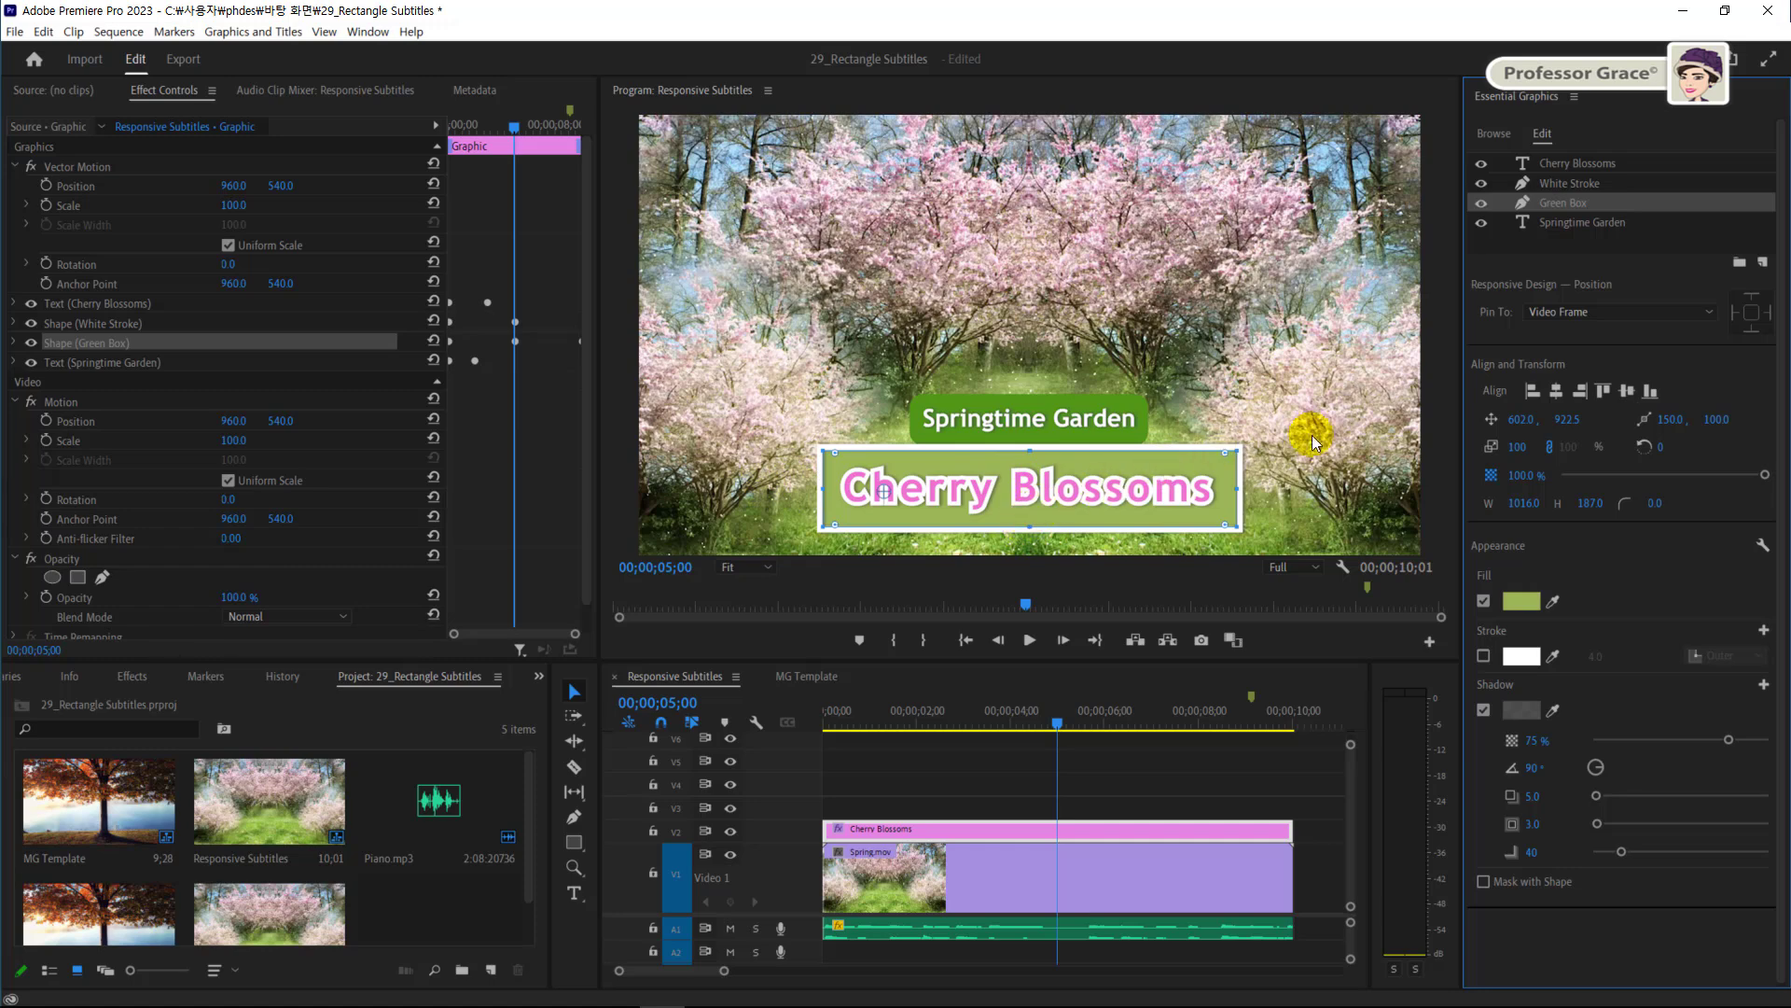
left_click(1592, 323)
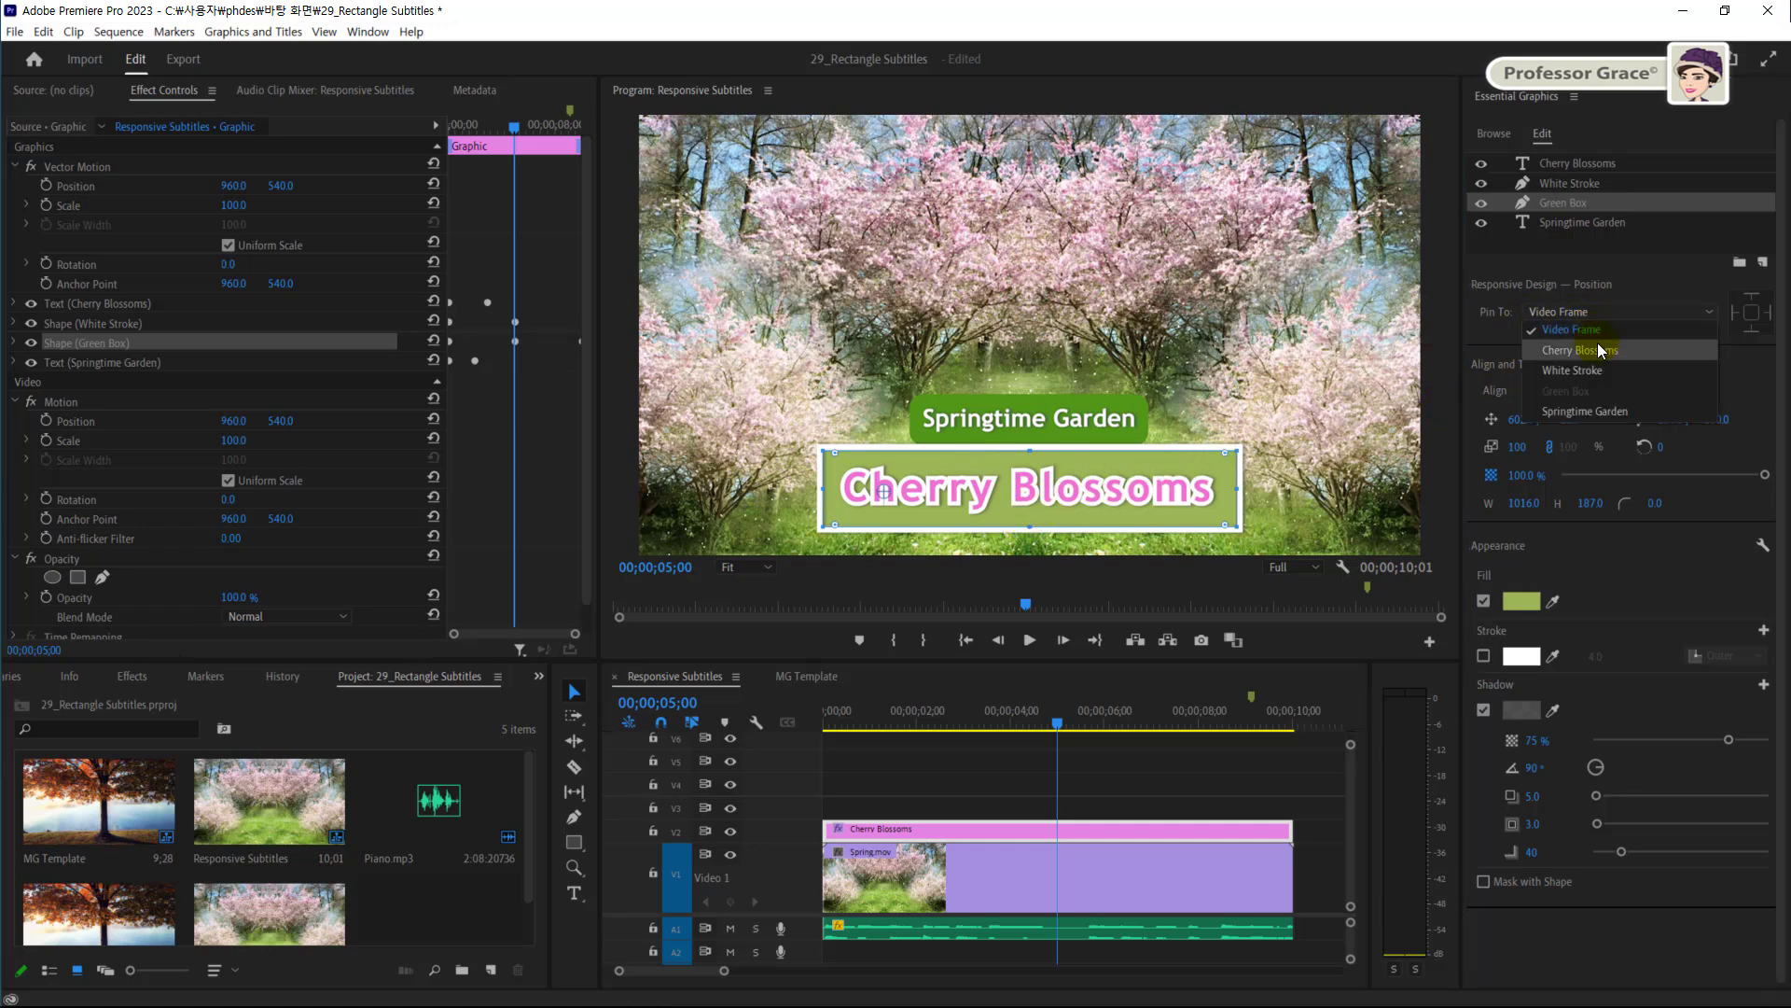
left_click(1604, 350)
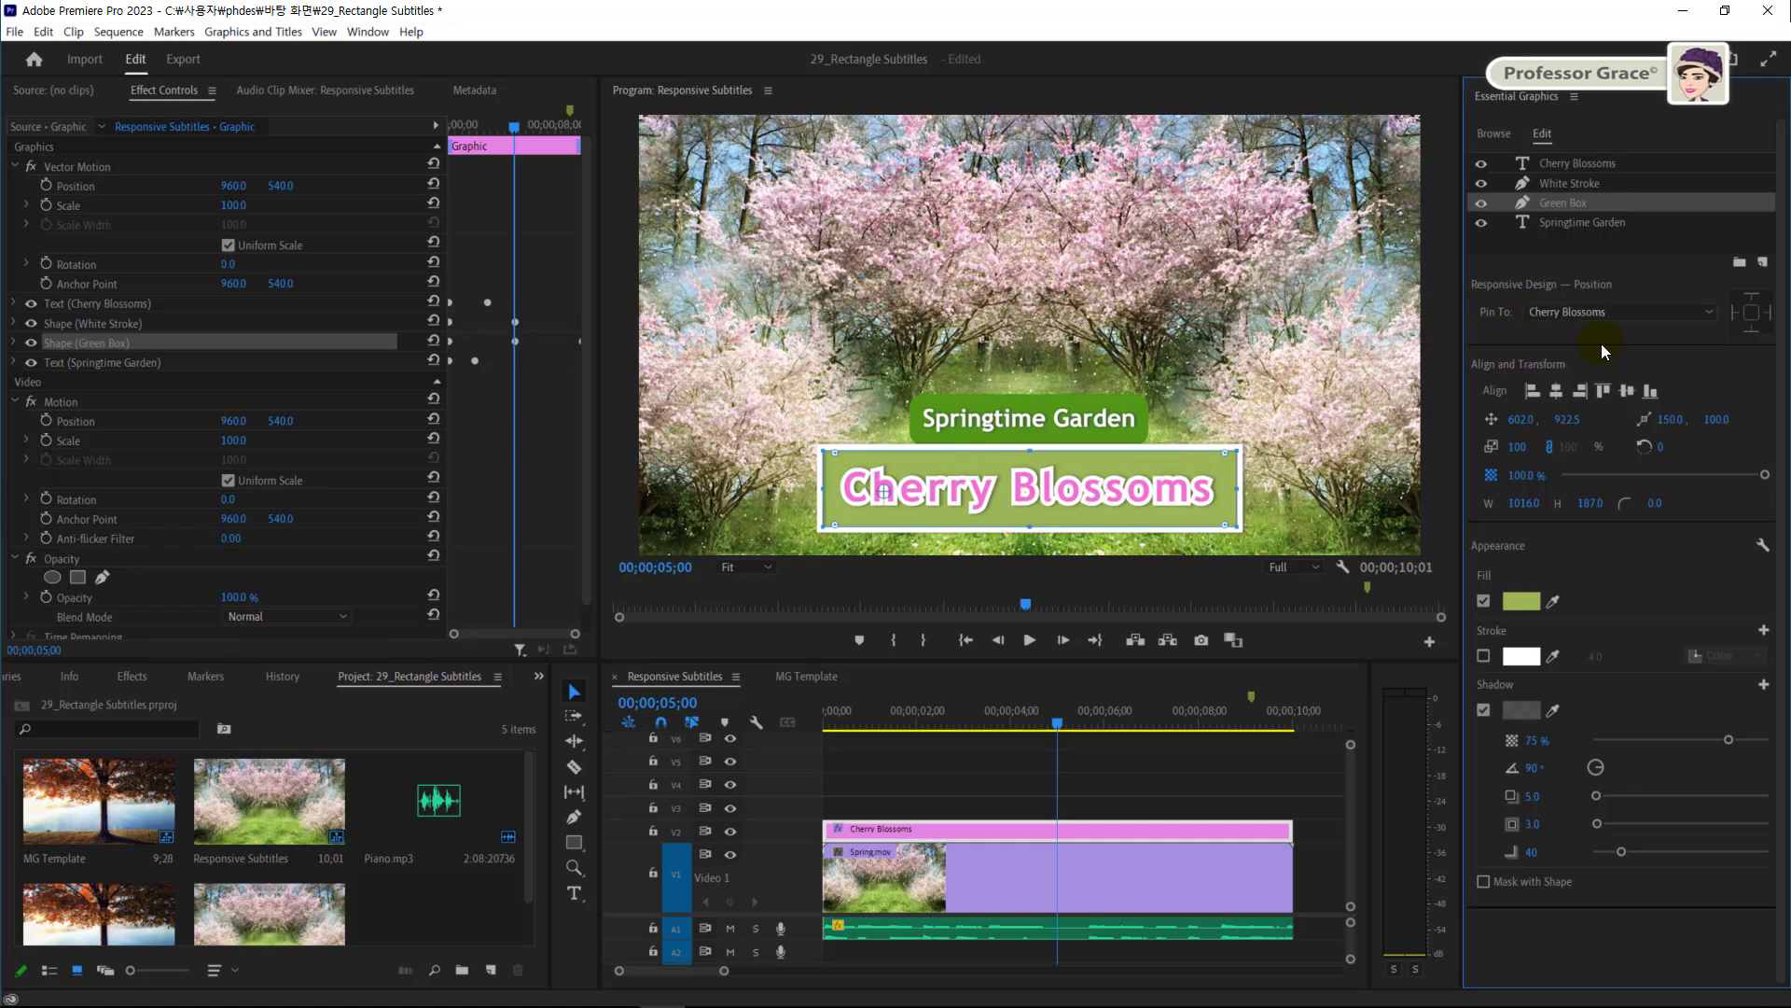
left_click(1751, 316)
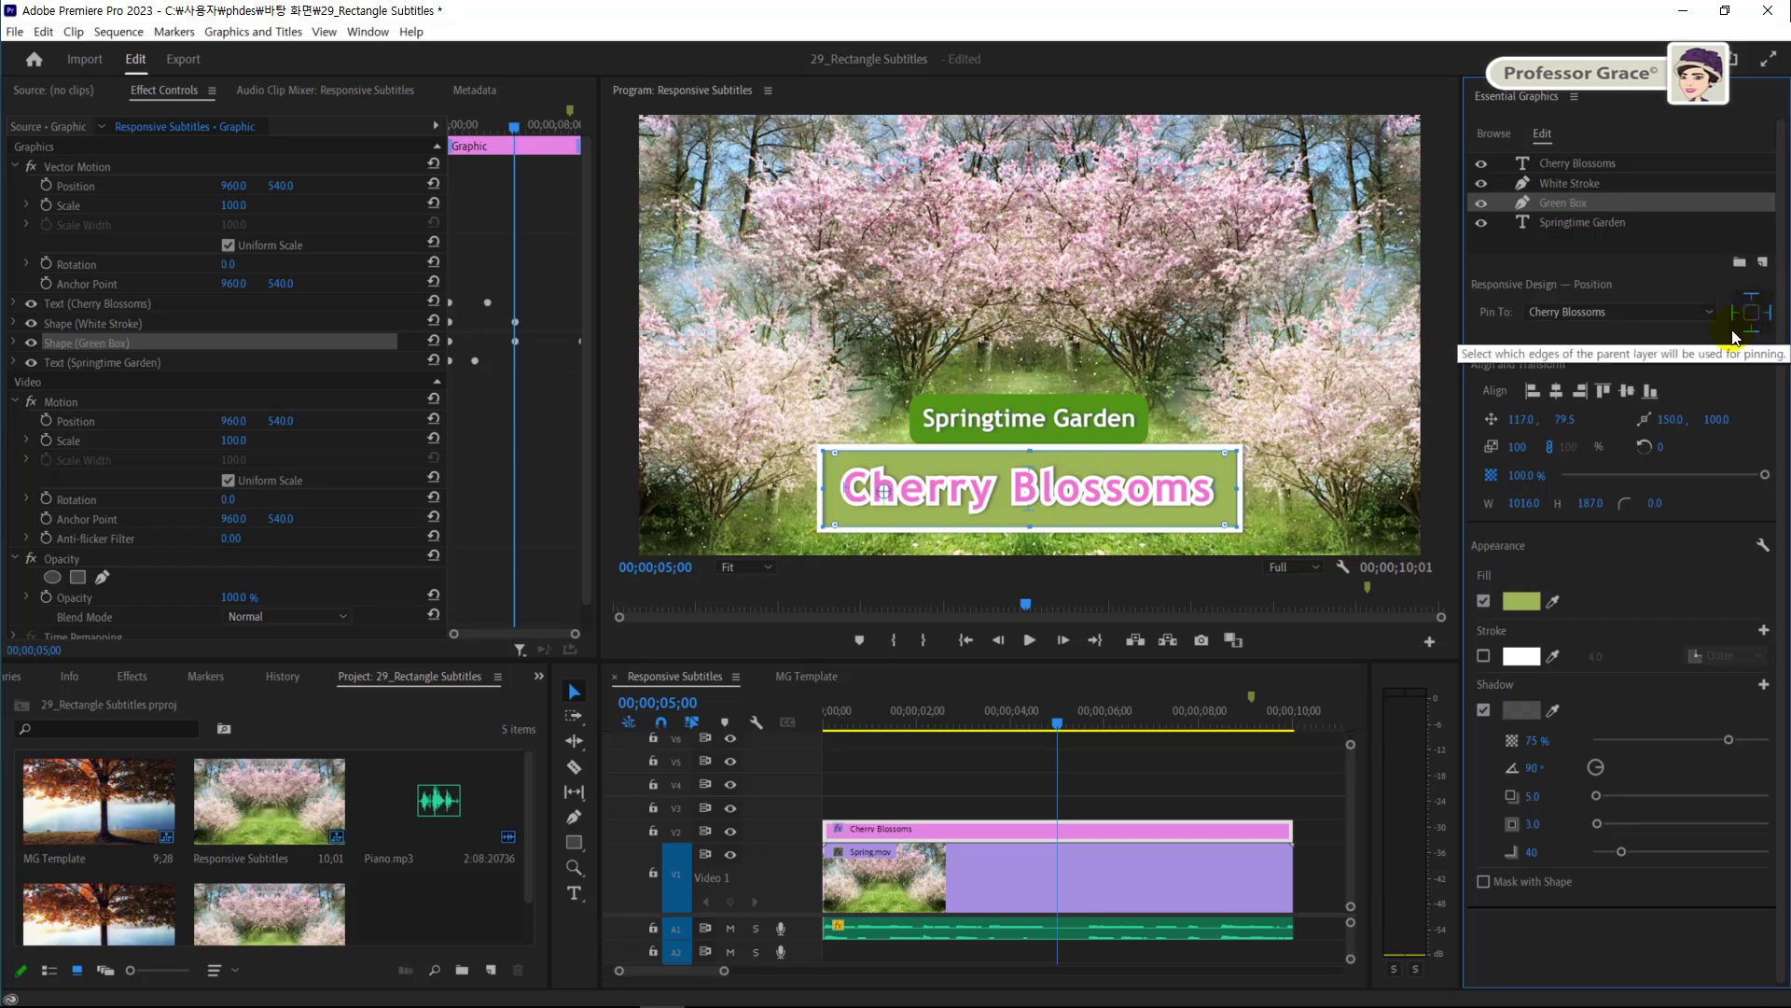
Pin the White Stroke shape to all four edges of the Green Box, then check the Springtime Garden text's pinning and deselect it
left_click(1566, 187)
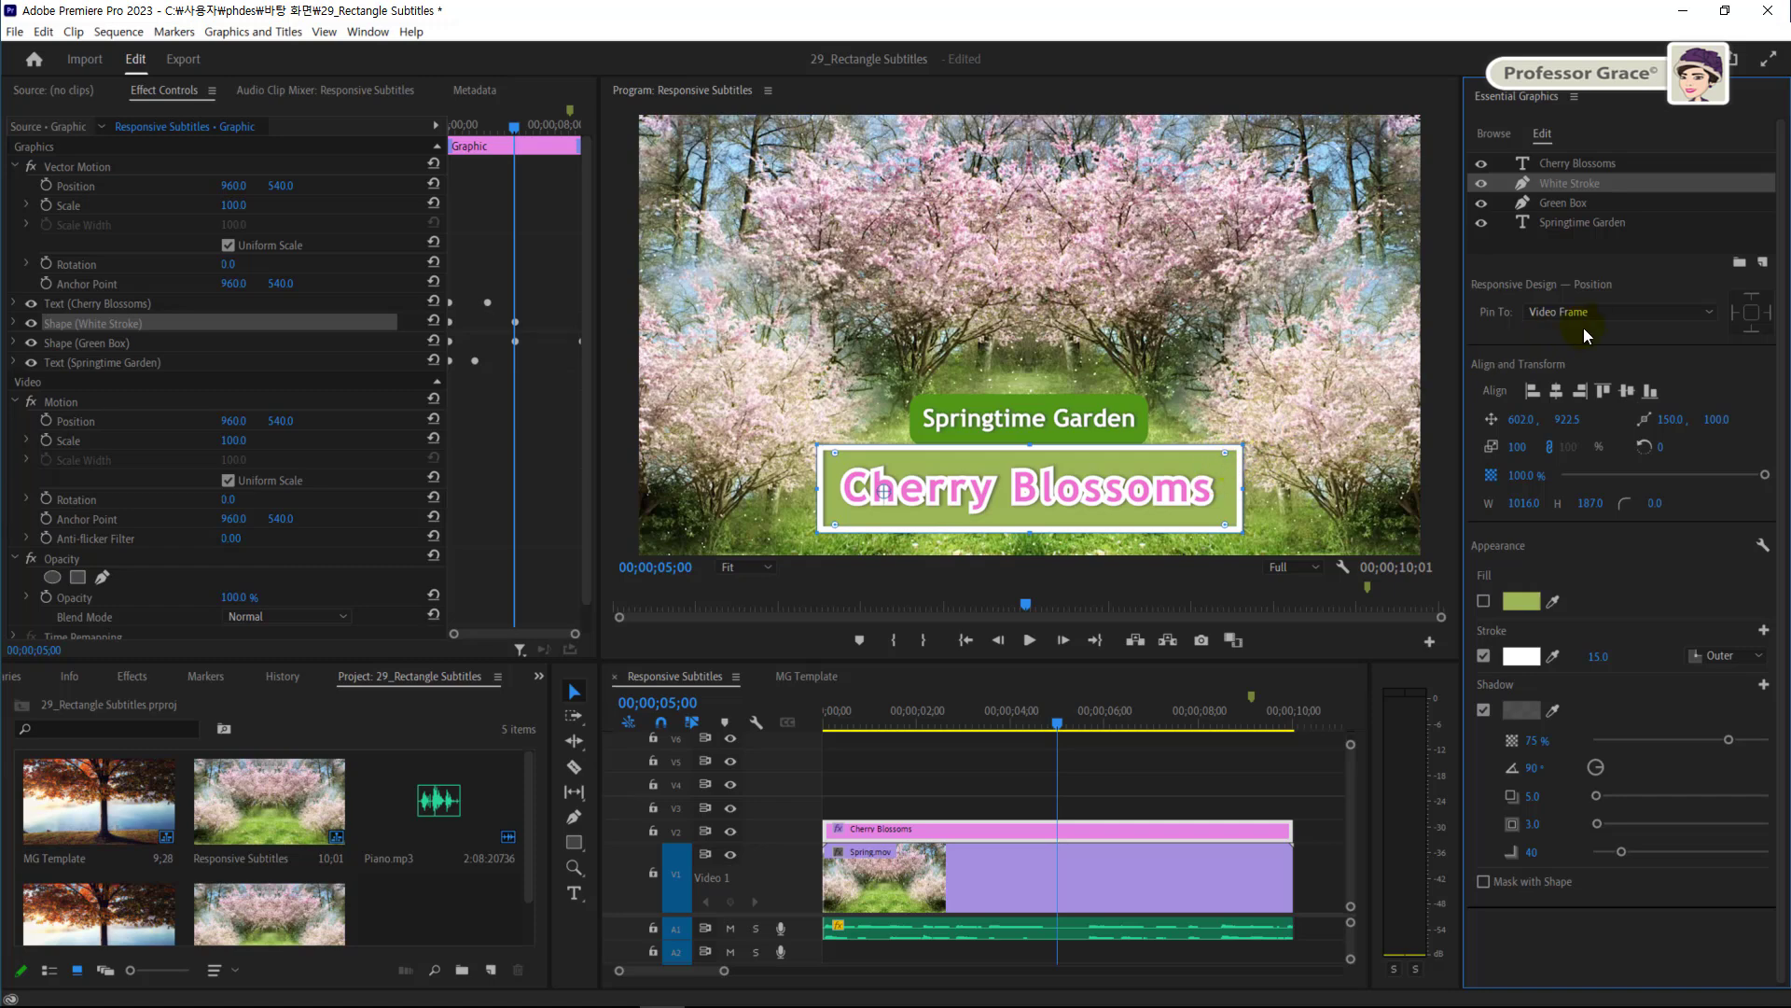
left_click(1642, 312)
left_click(1600, 391)
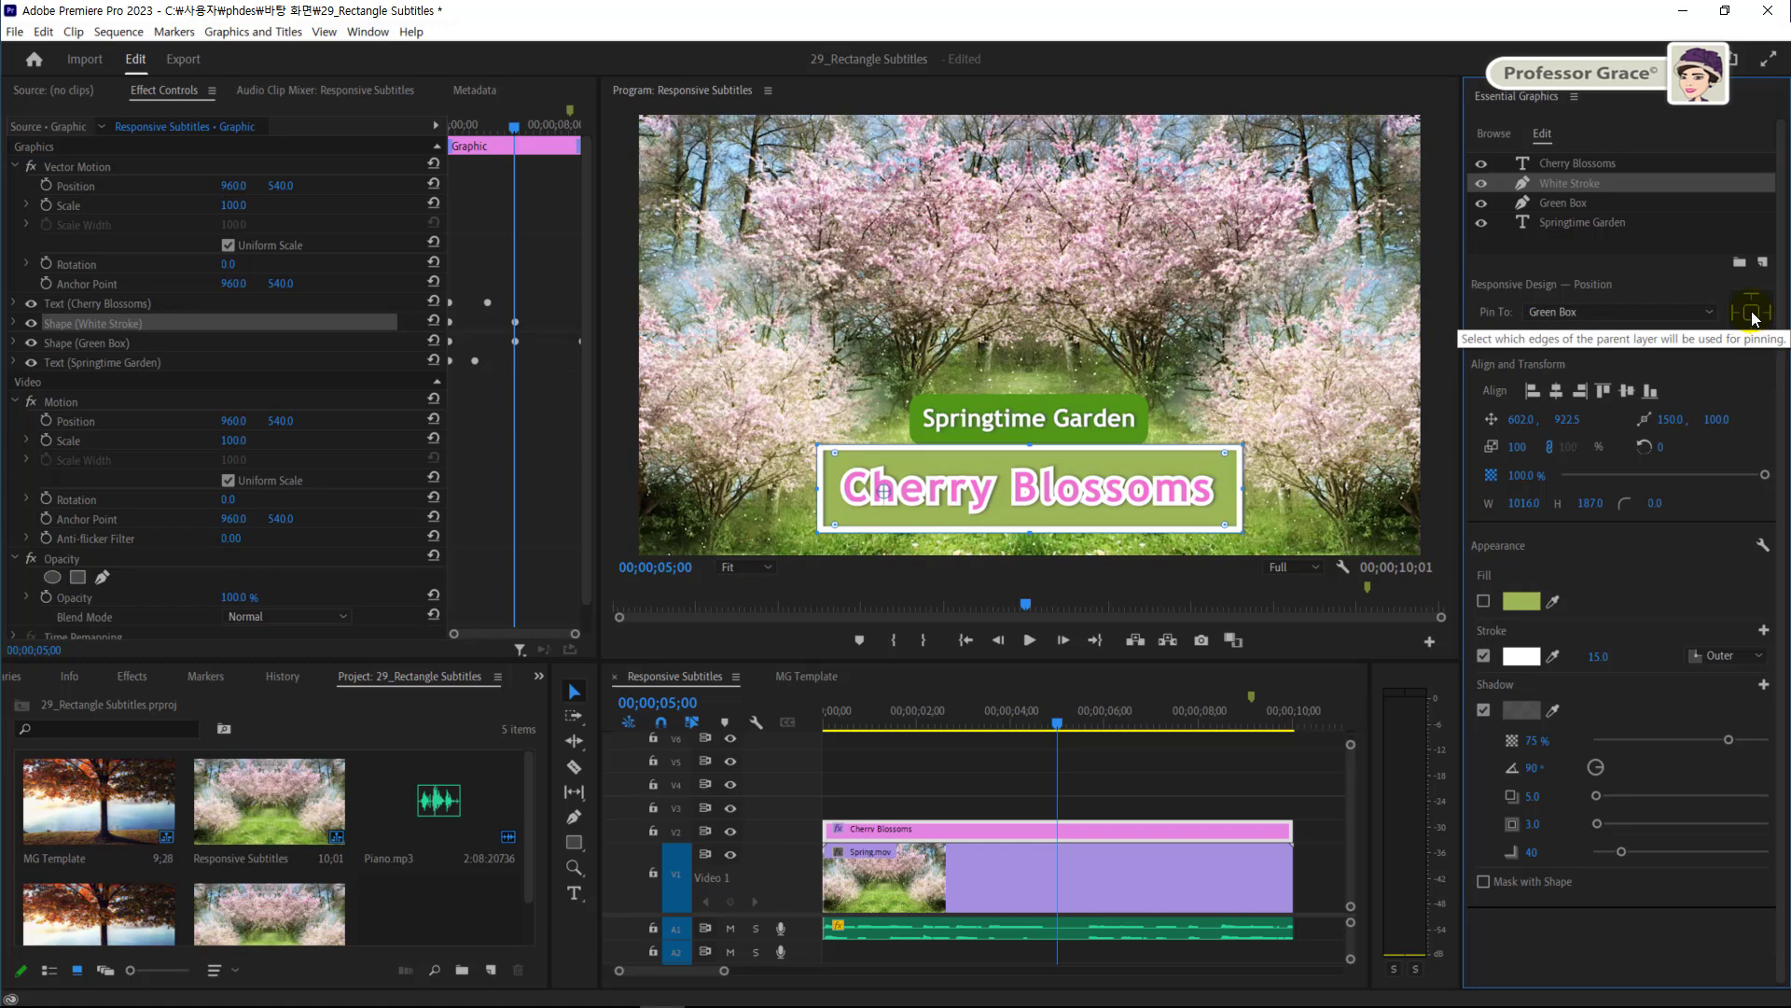
left_click(1752, 314)
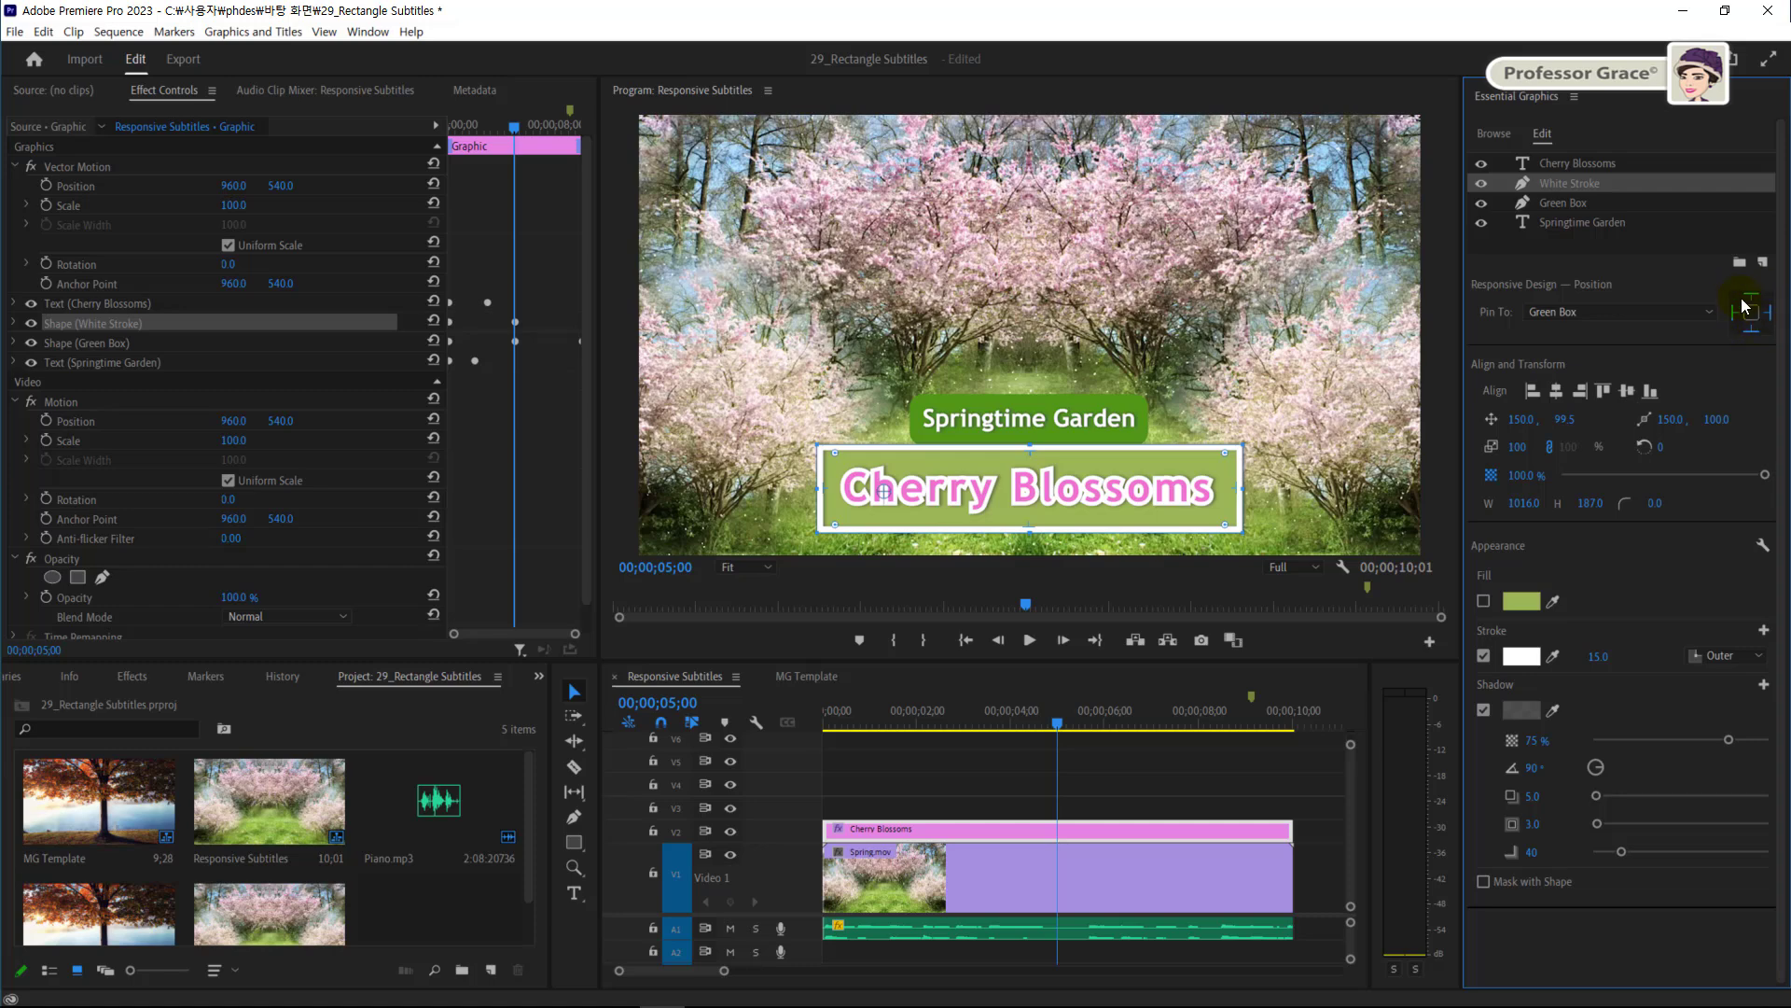
left_click(1560, 226)
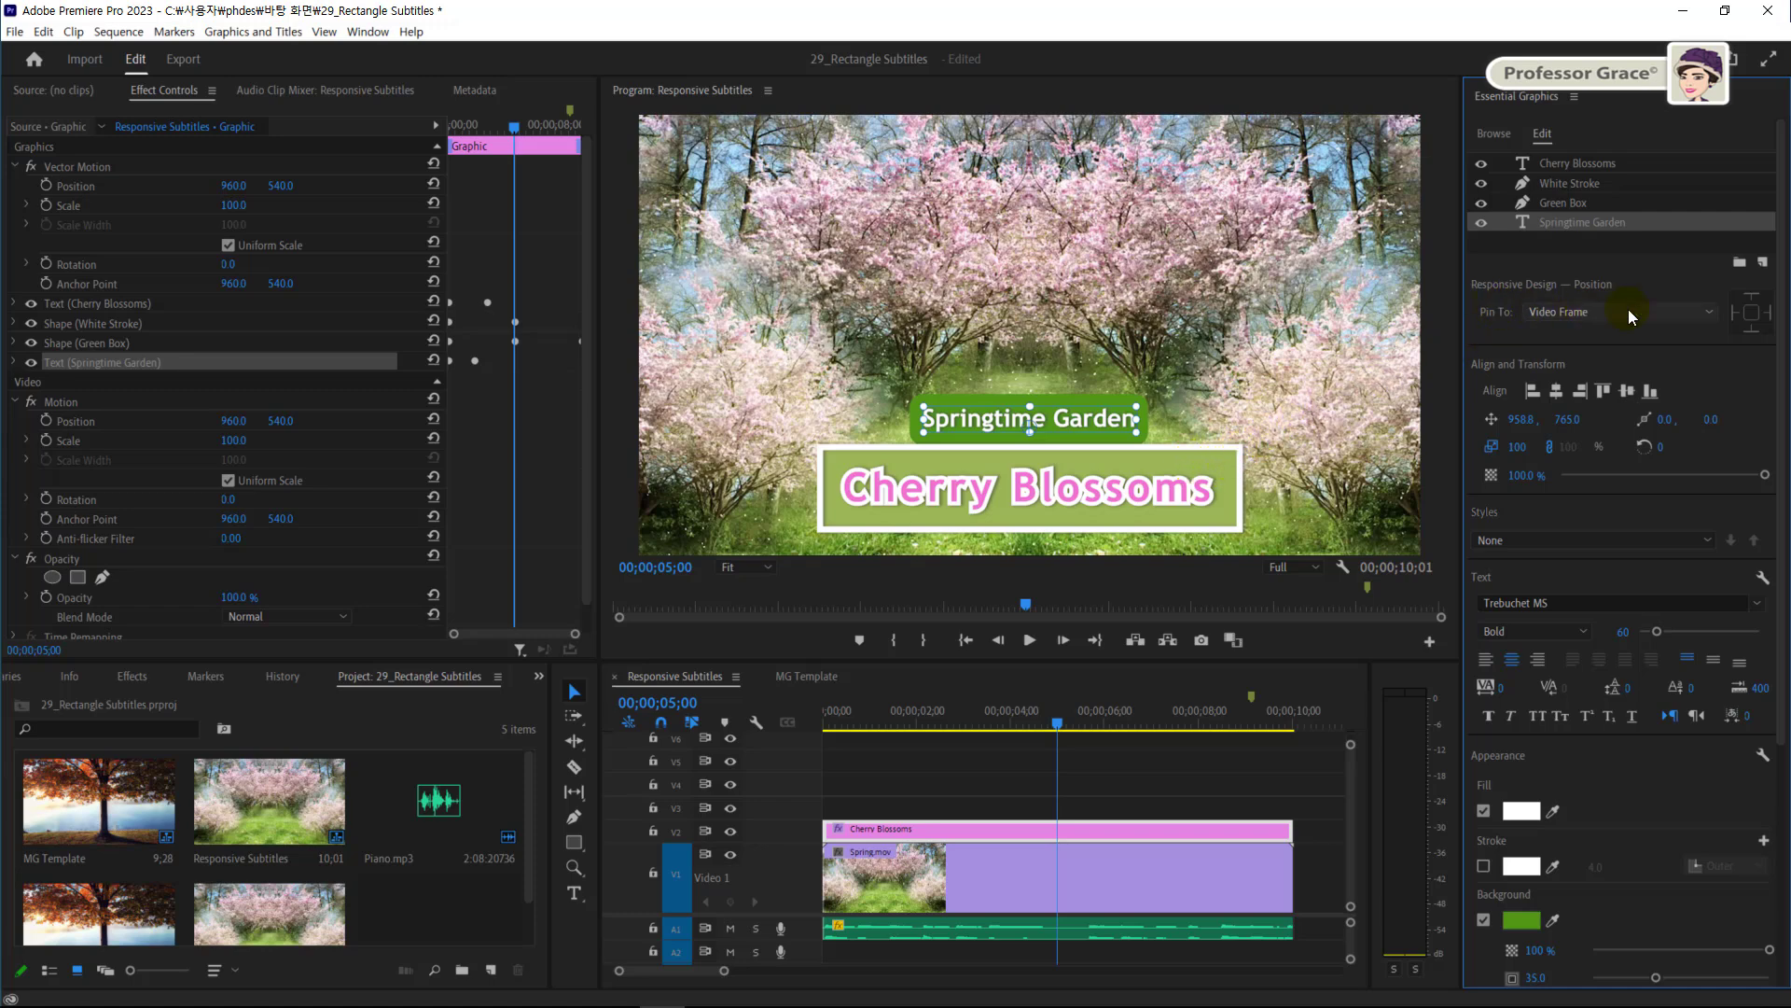
left_click(1275, 454)
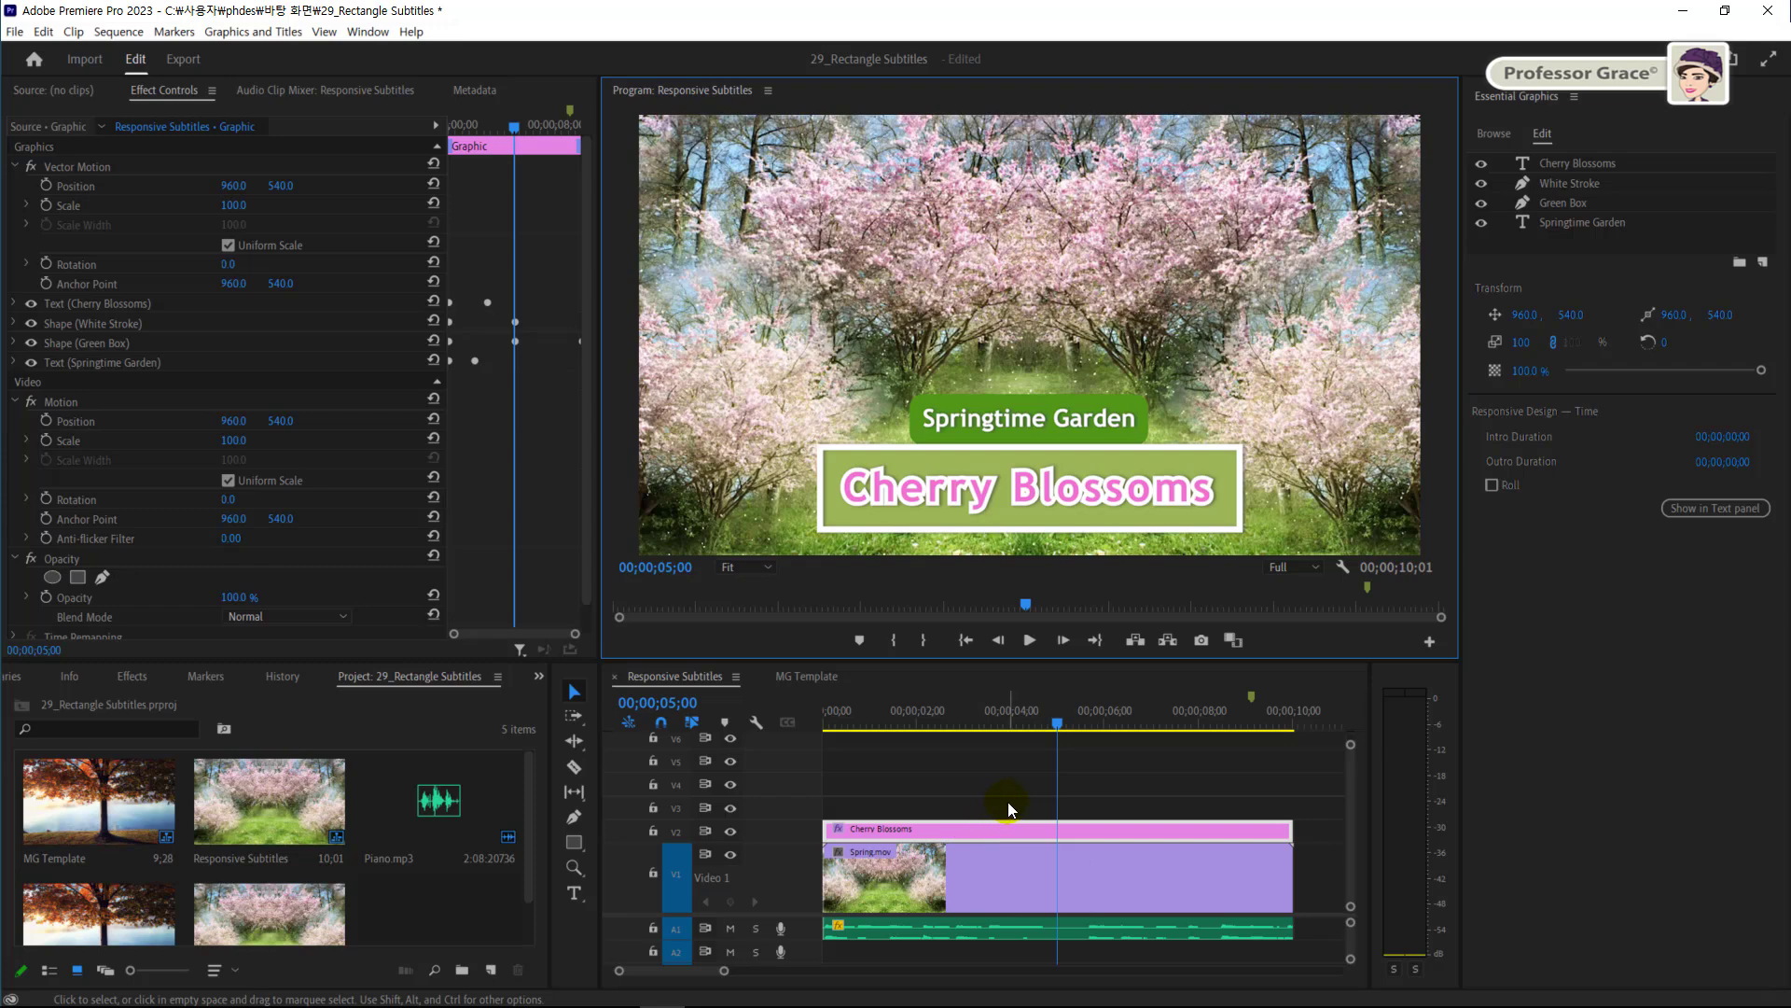
Browse through the available motion graphics templates in My Templates, from the angled titles down to the sports designs
left_click(1495, 135)
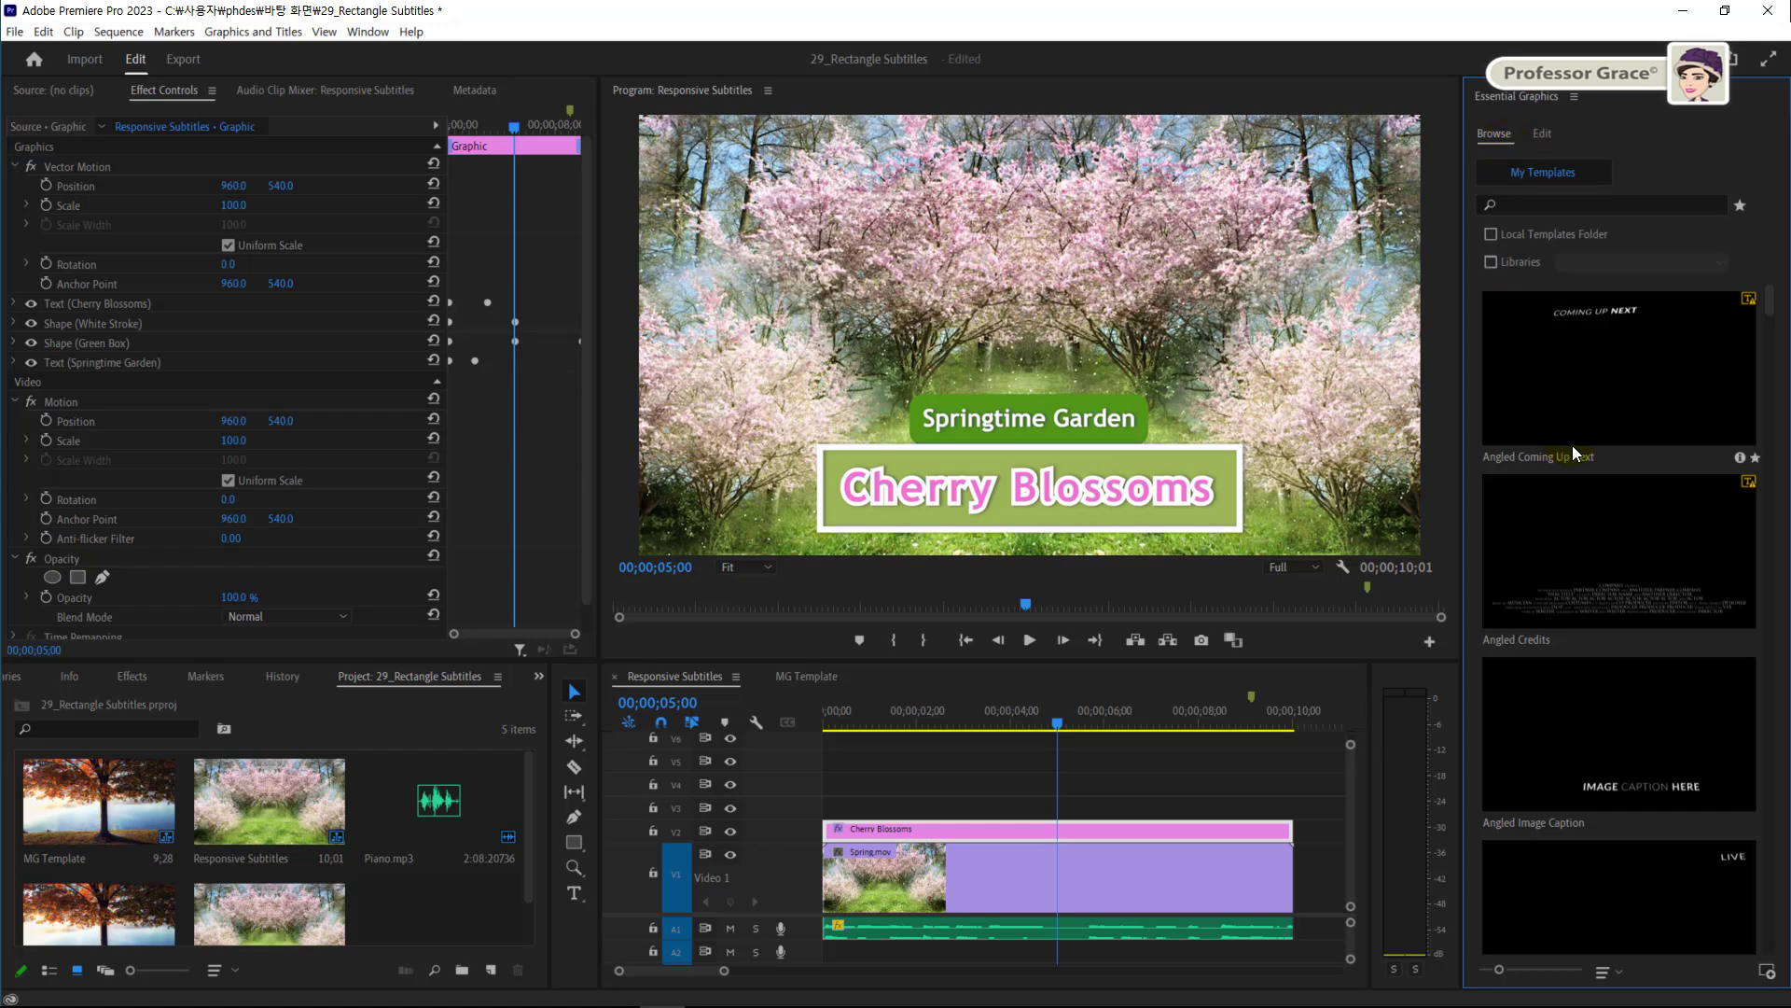
scroll(1626, 618, "down", 10)
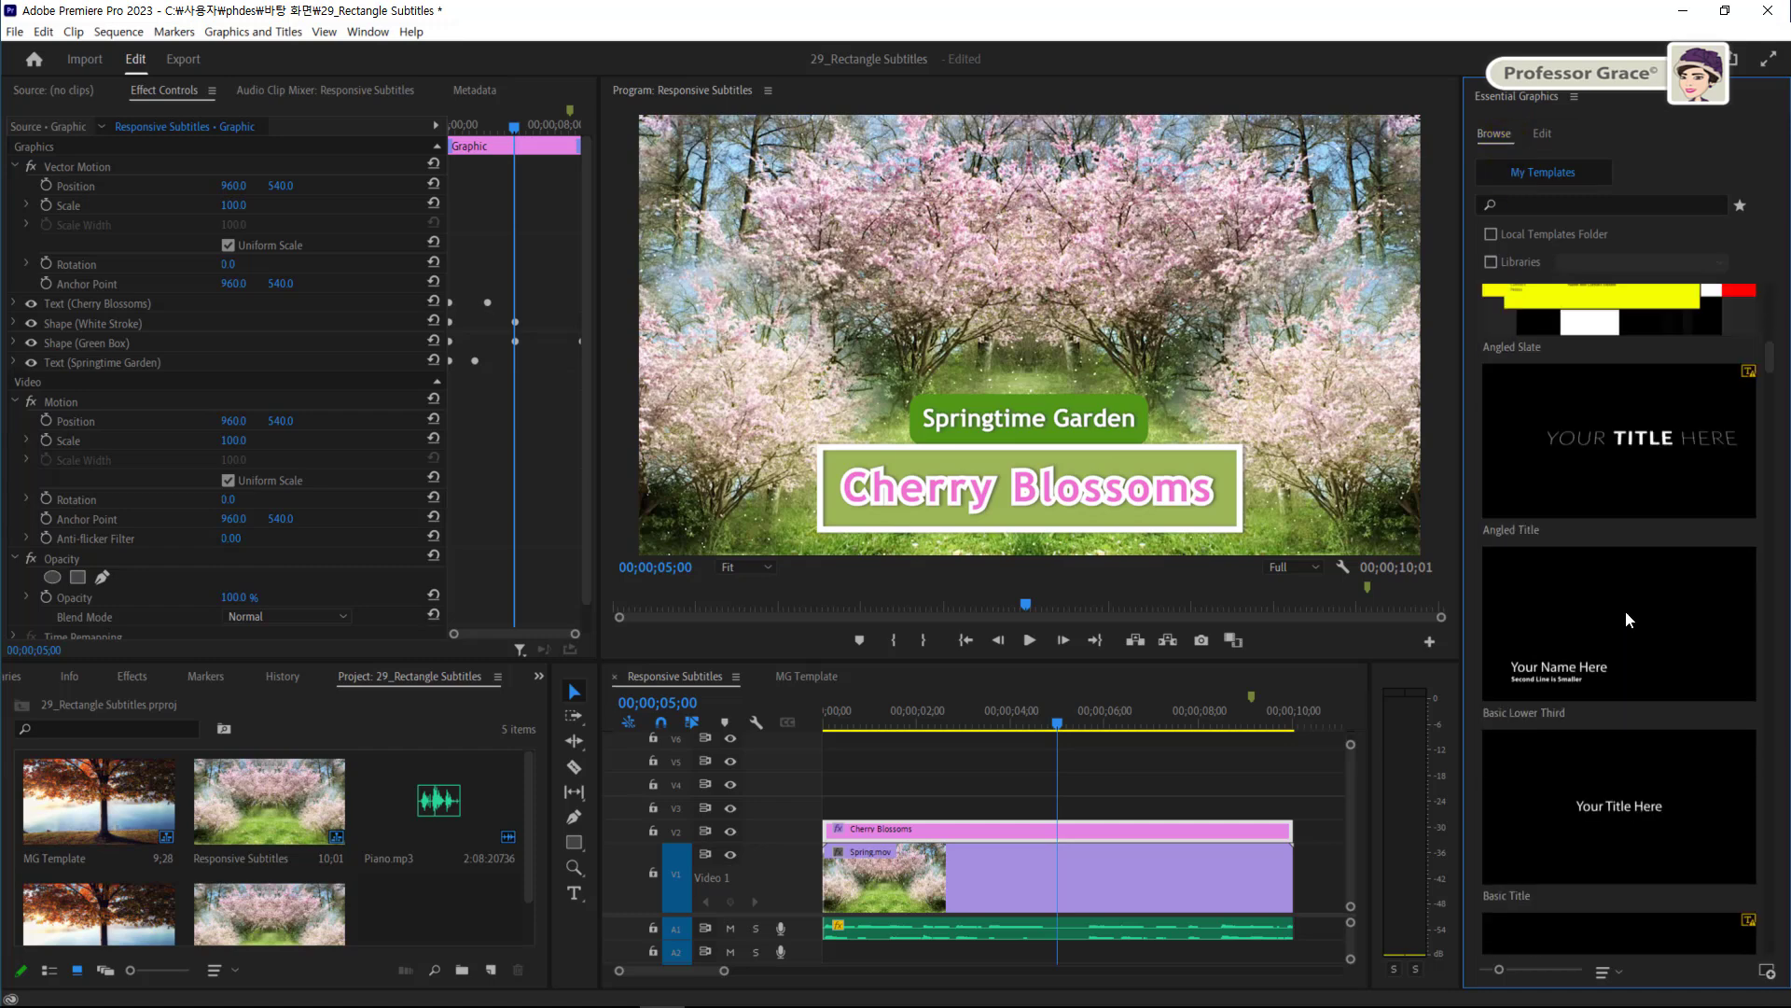
scroll(1626, 618, "down", 8)
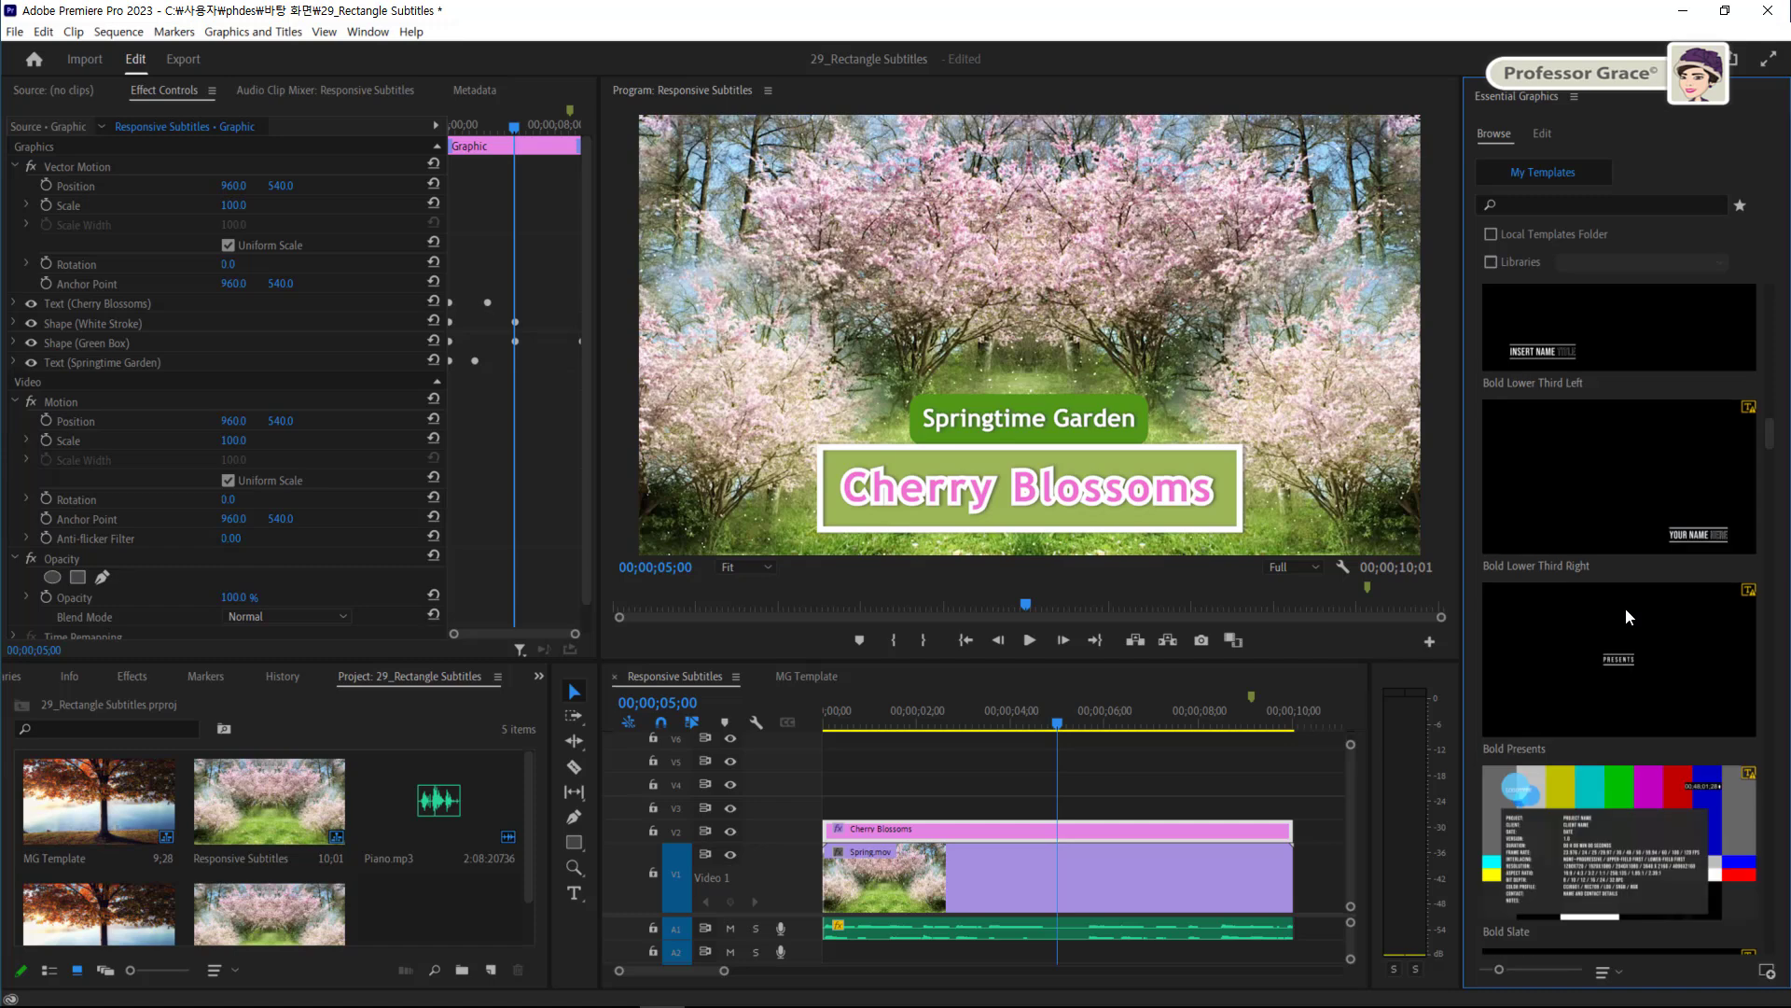
scroll(1626, 618, "down", 8)
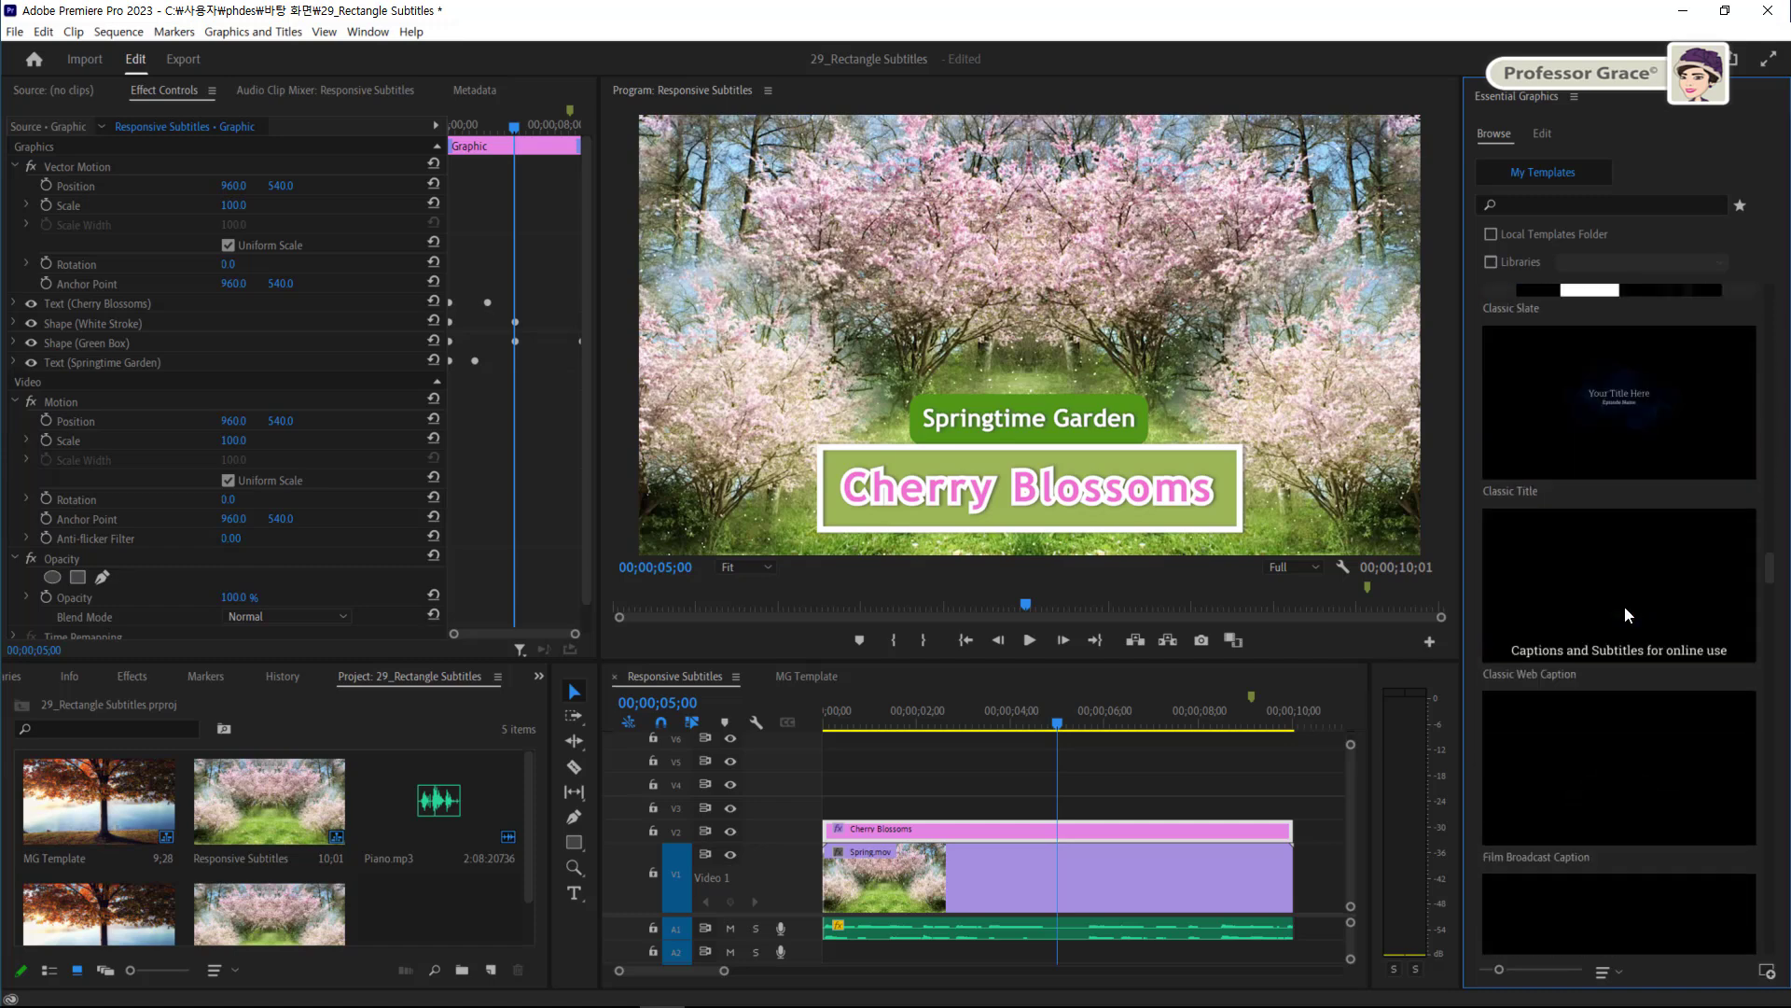
scroll(1626, 615, "down", 8)
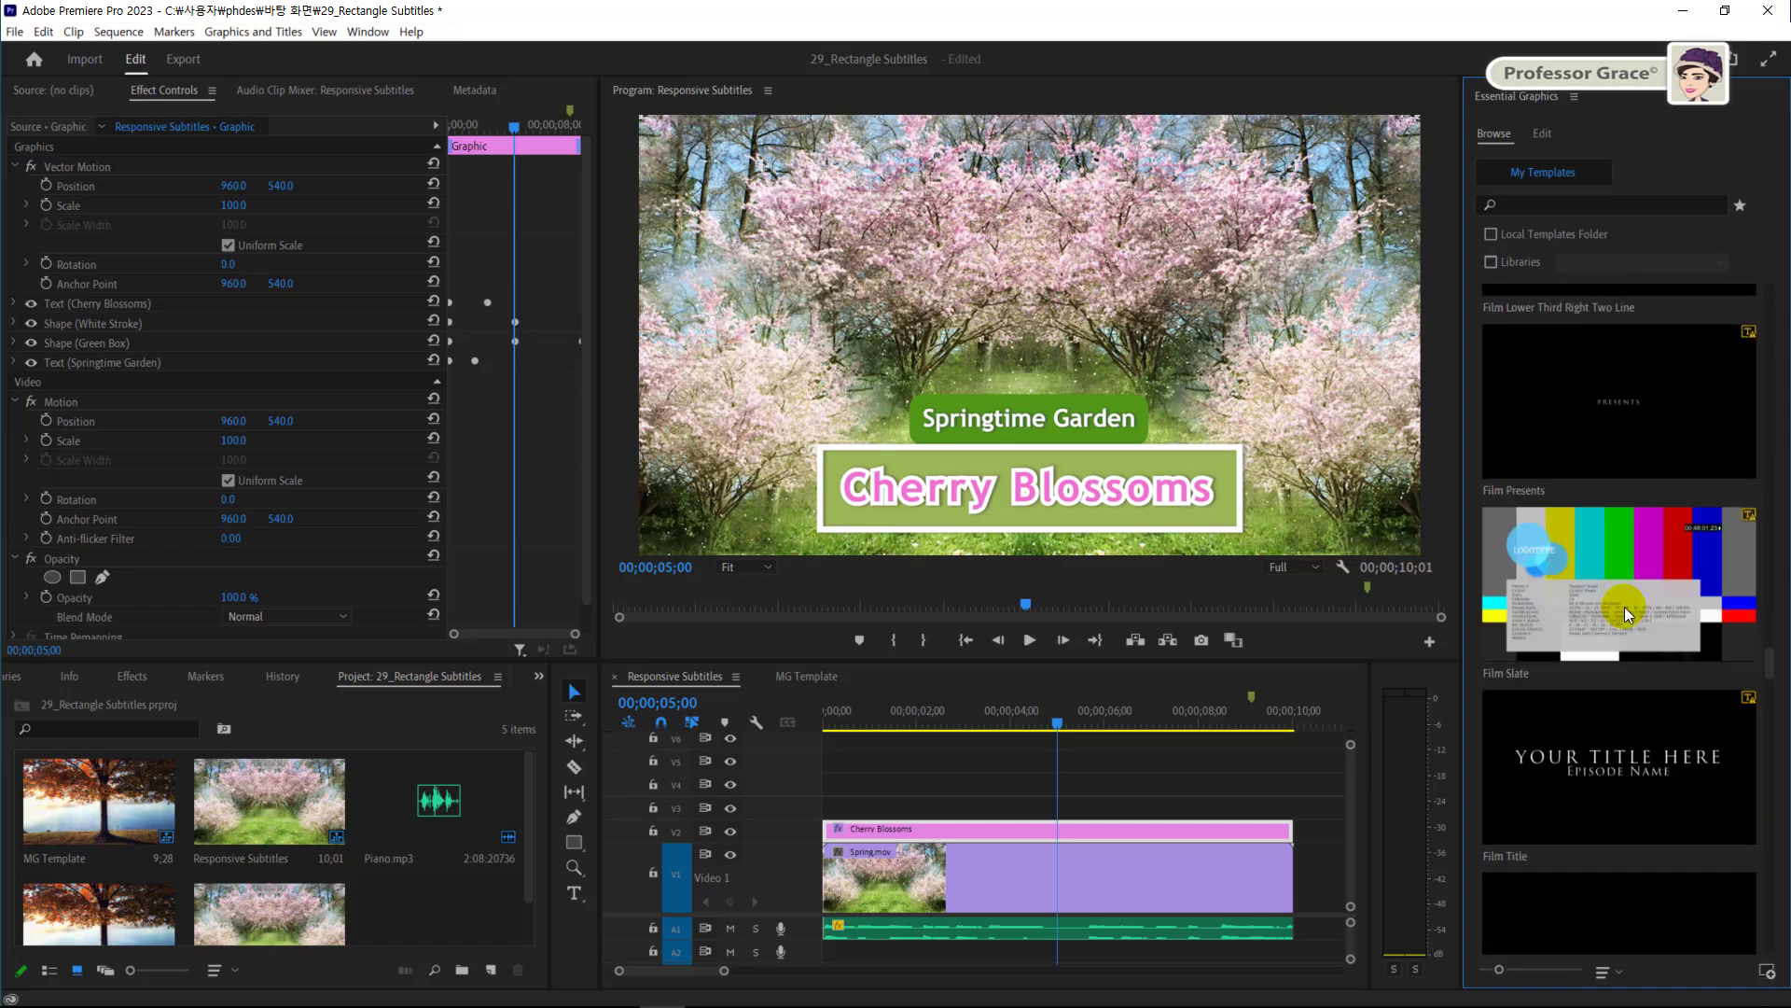
scroll(1626, 614, "down", 8)
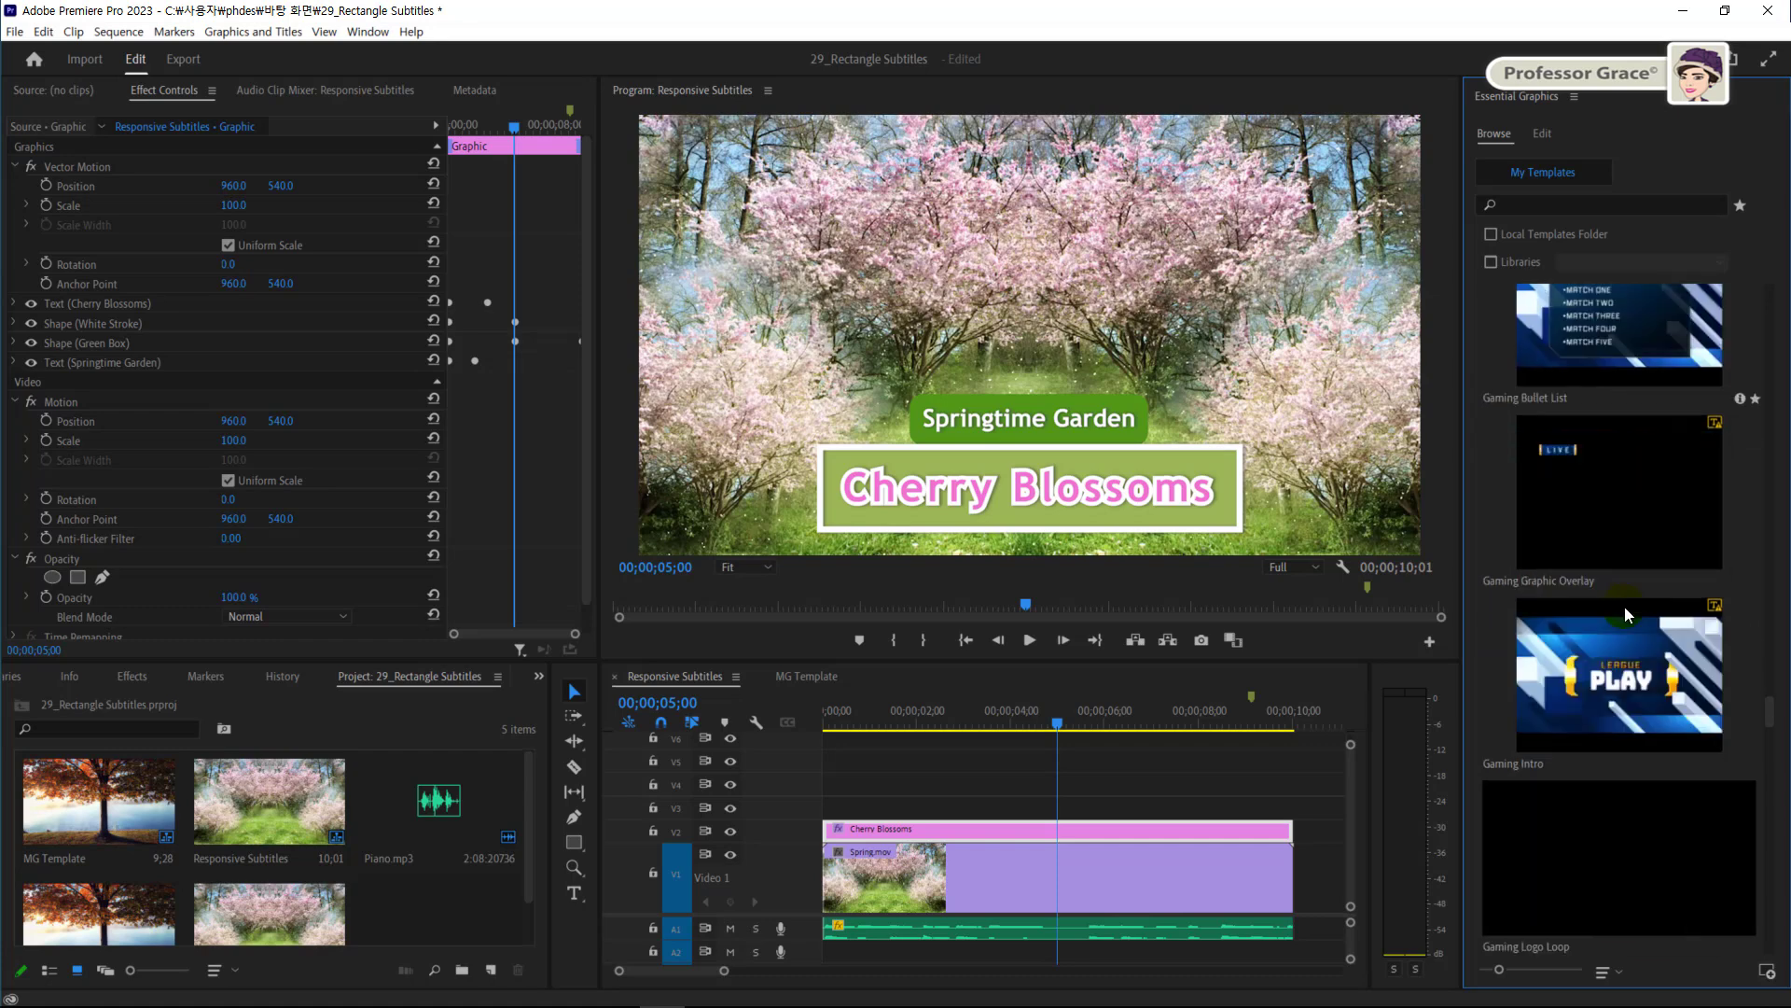
scroll(1626, 614, "down", 8)
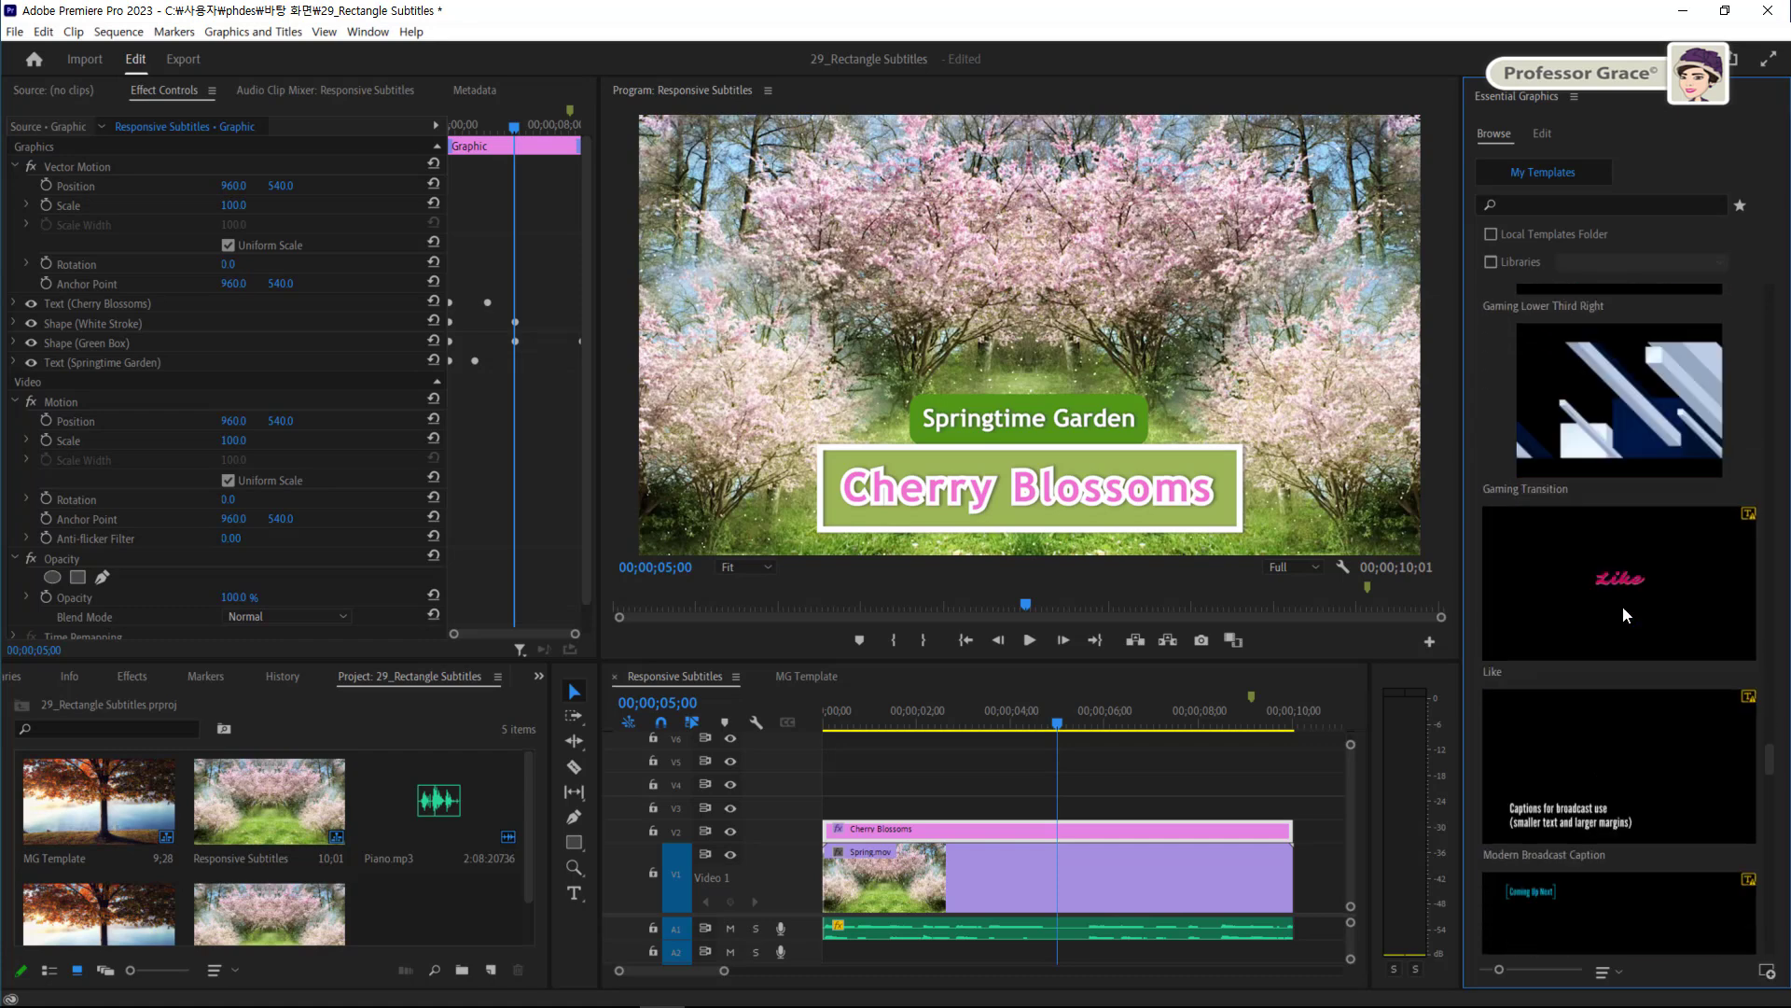
scroll(1626, 615, "down", 8)
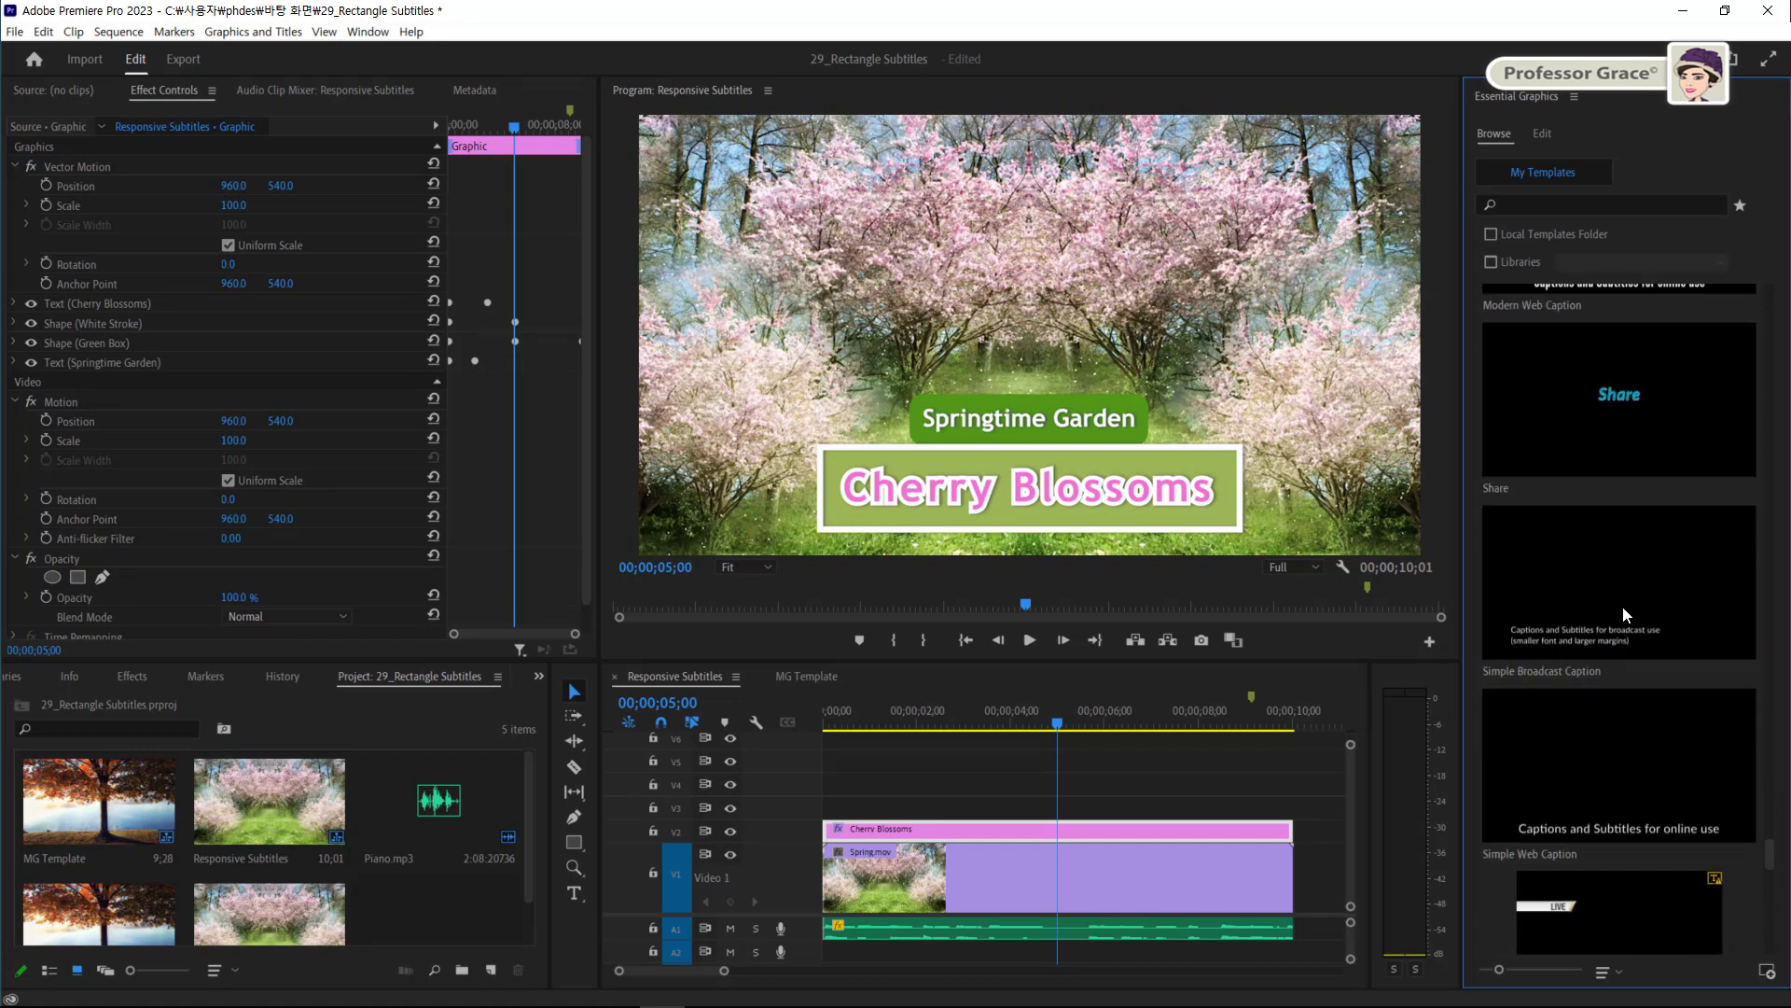
scroll(1624, 614, "down", 8)
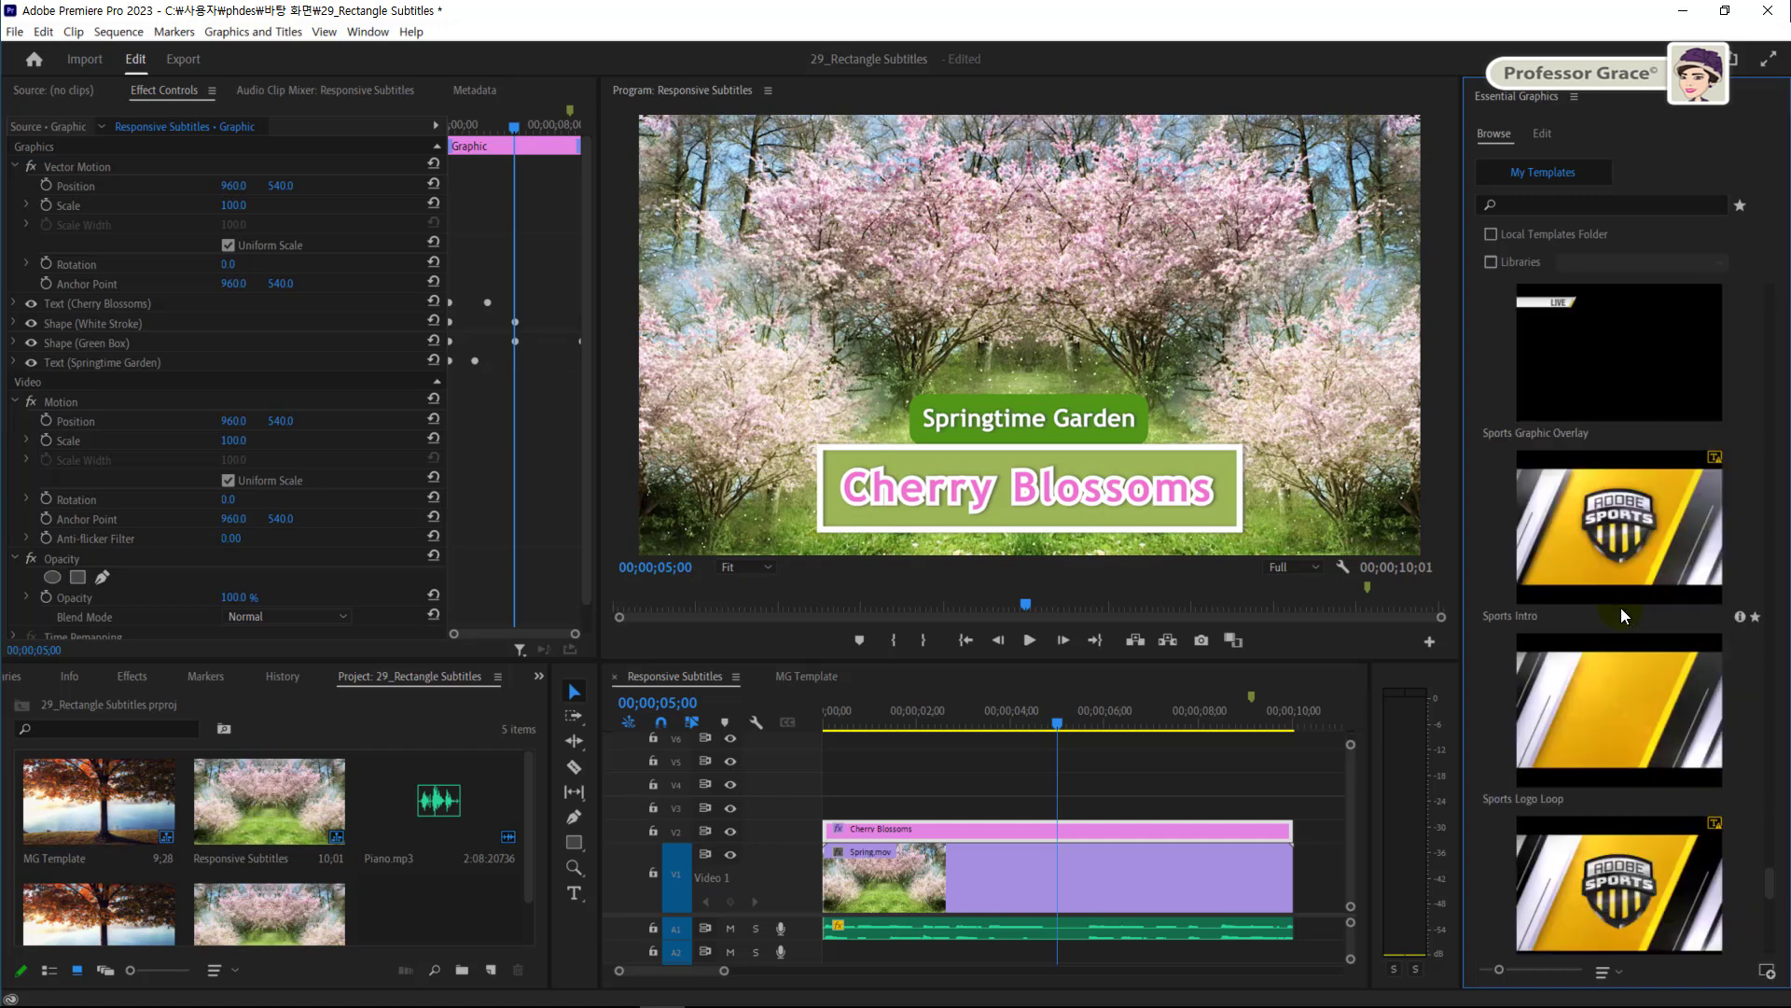
scroll(1623, 614, "down", 3)
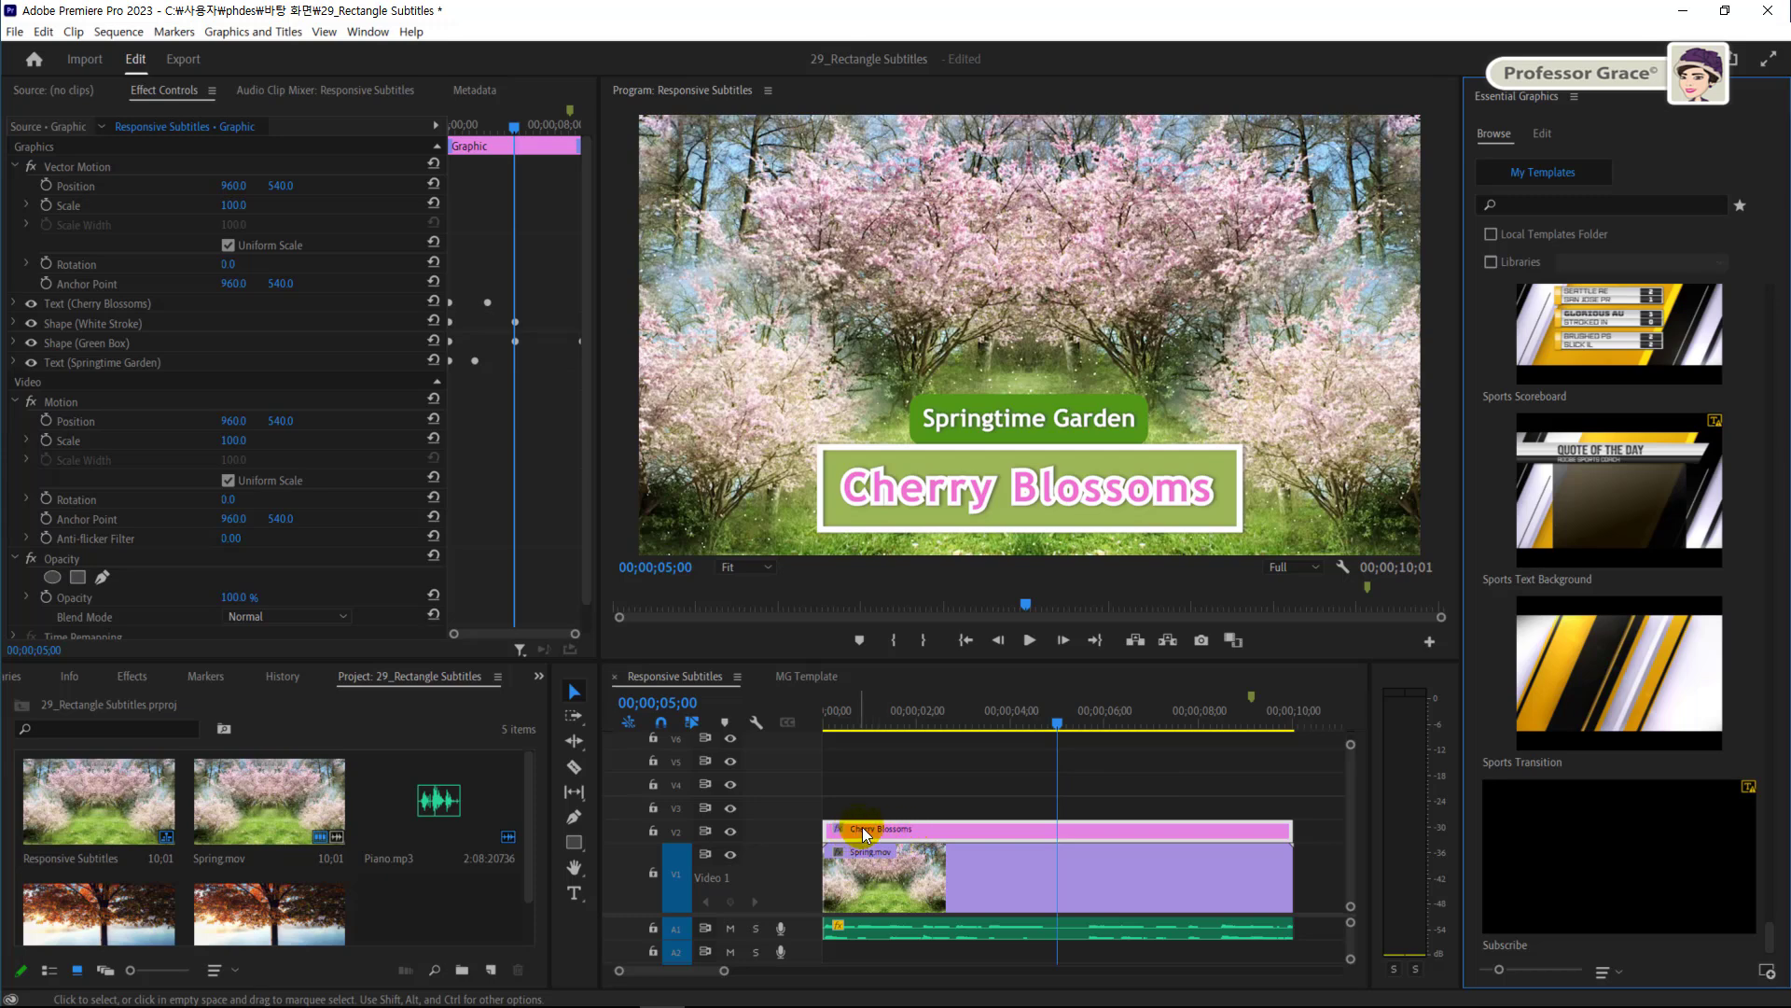
Export the Cherry Blossoms graphic clip as a motion graphics template named "Nature Subtitles" in the Local Templates Folder
left_click(966, 830)
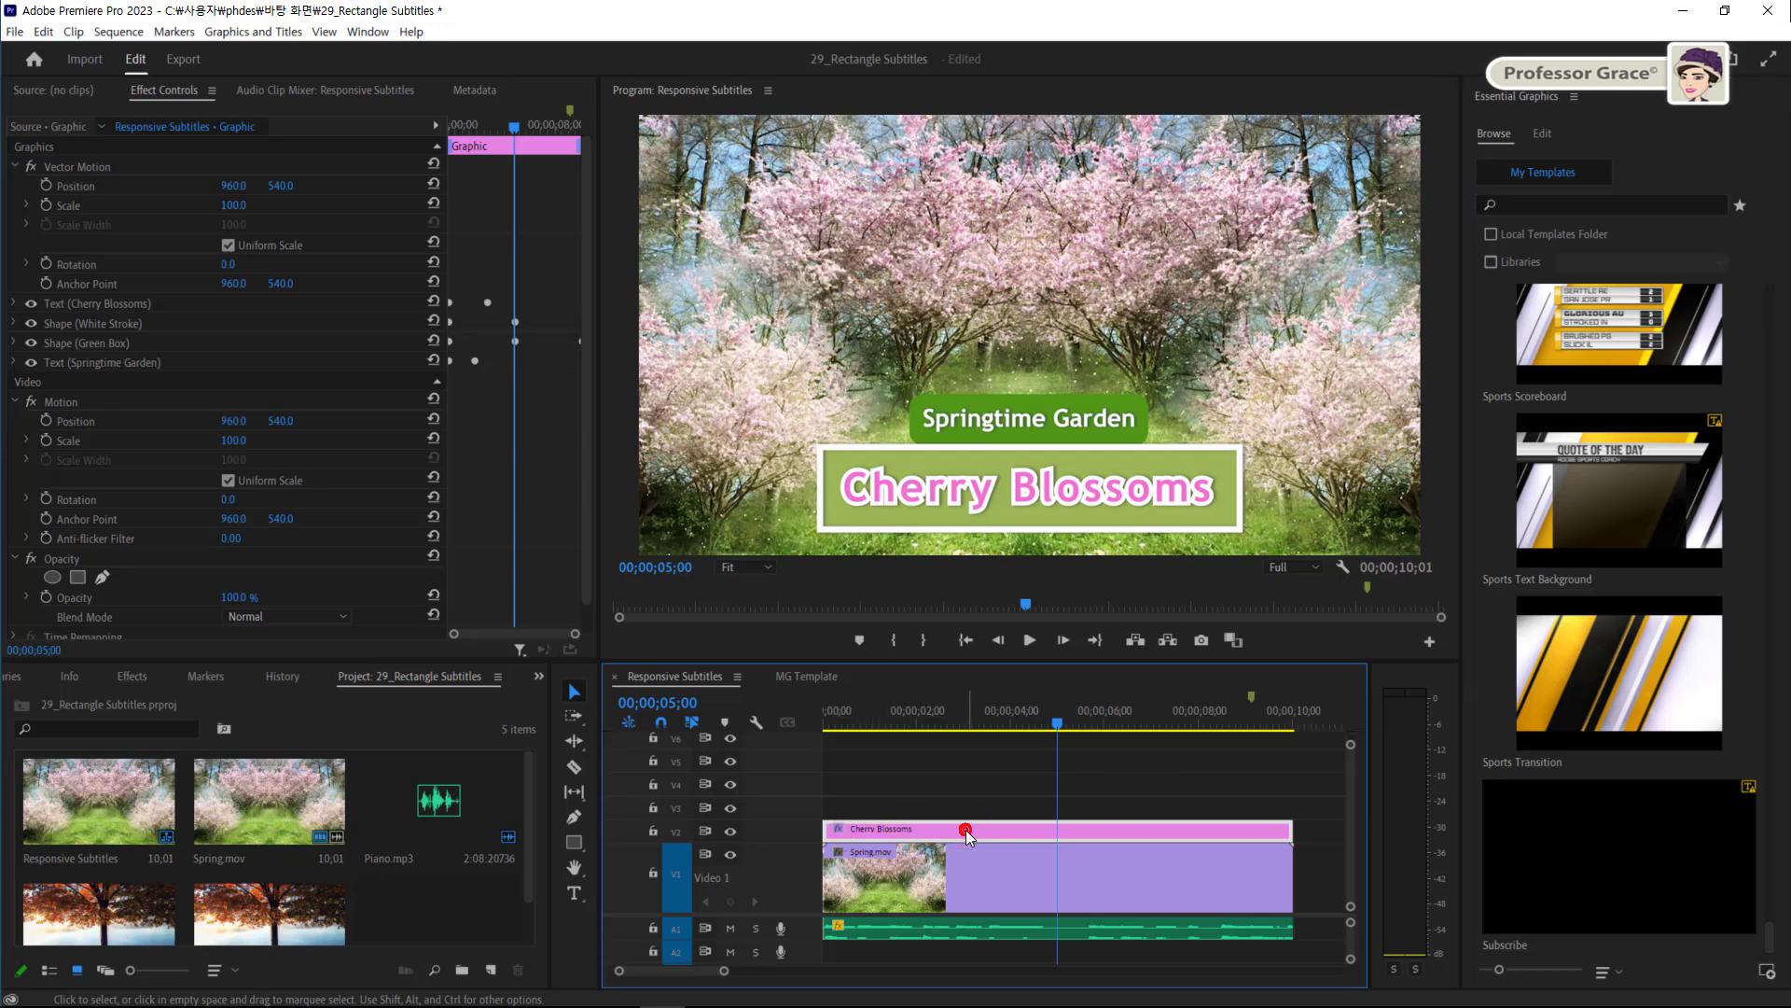
right_click(966, 832)
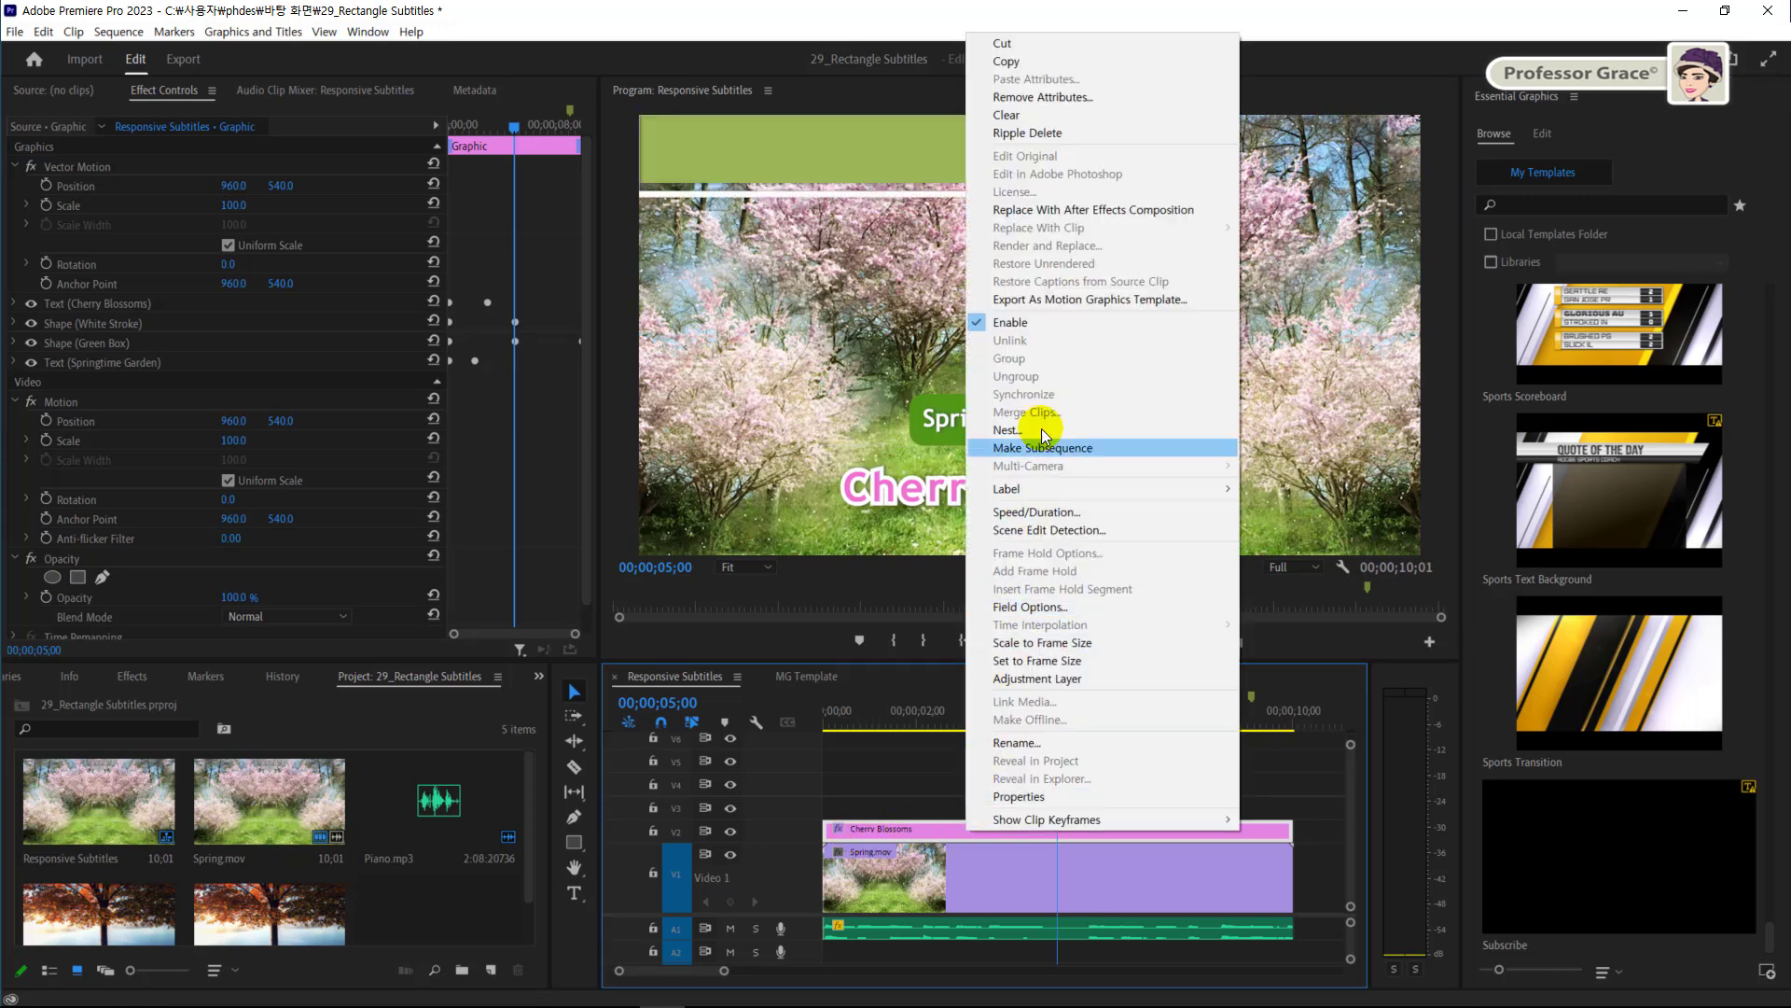
left_click(1069, 303)
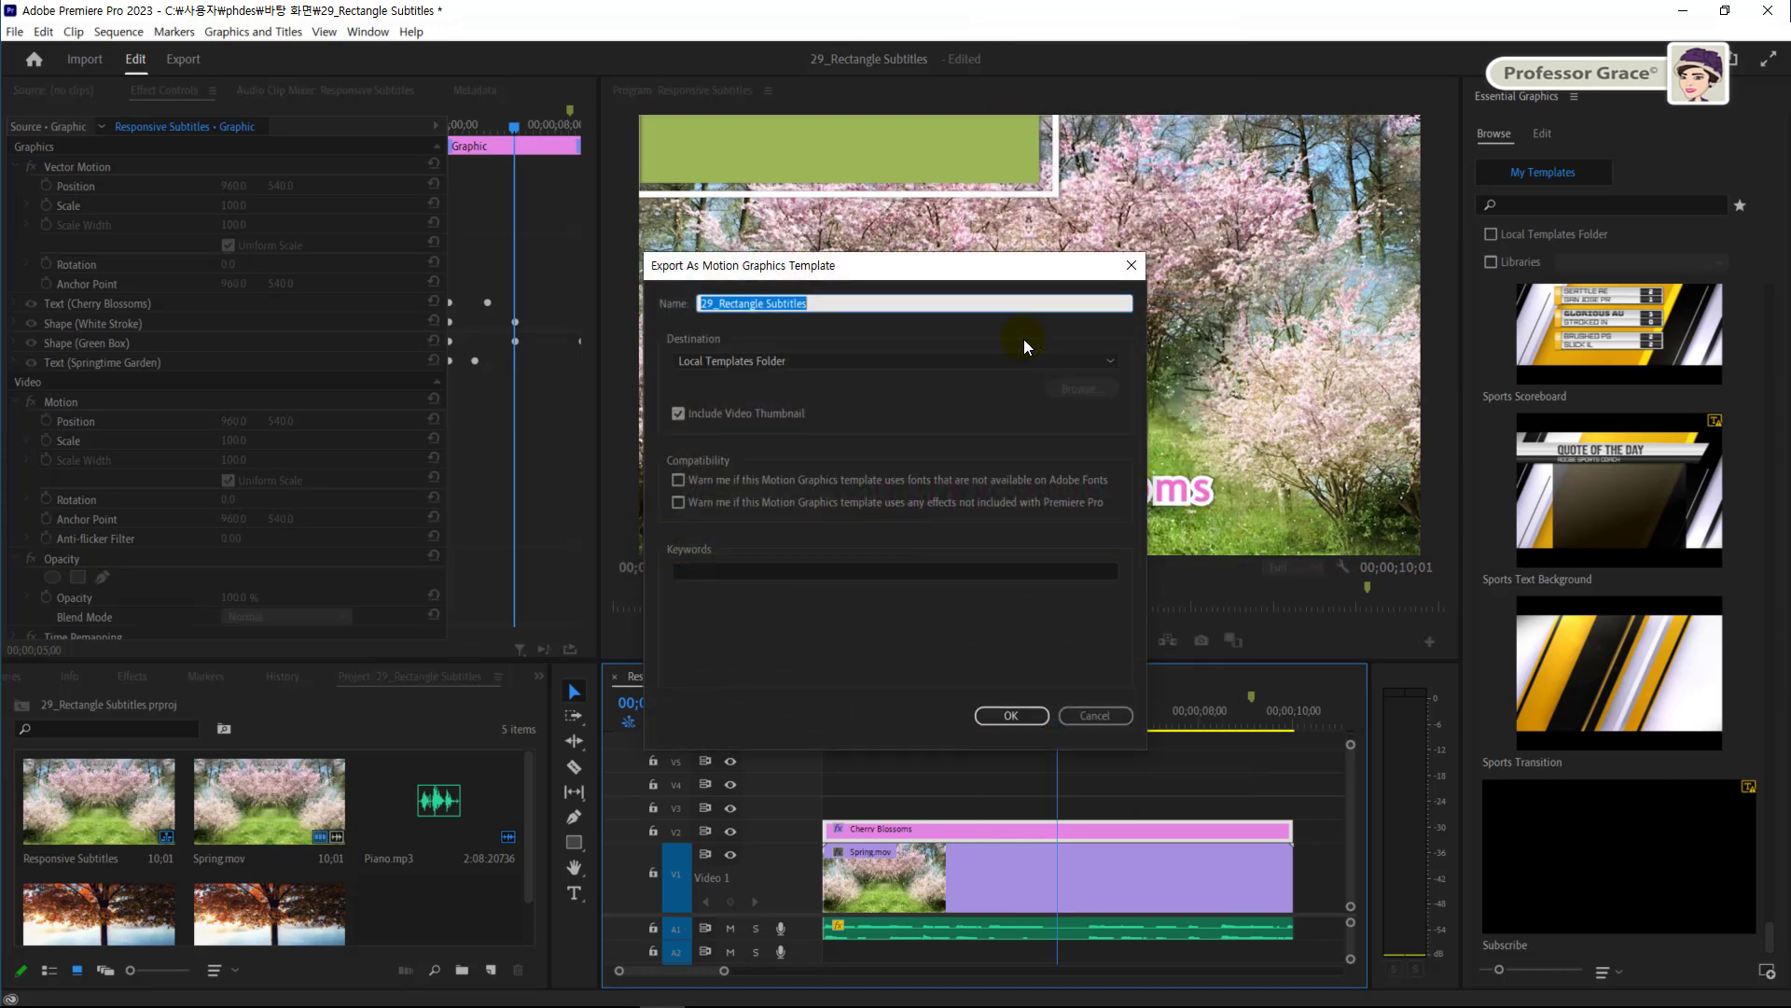
left_click_drag(963, 263, 953, 121)
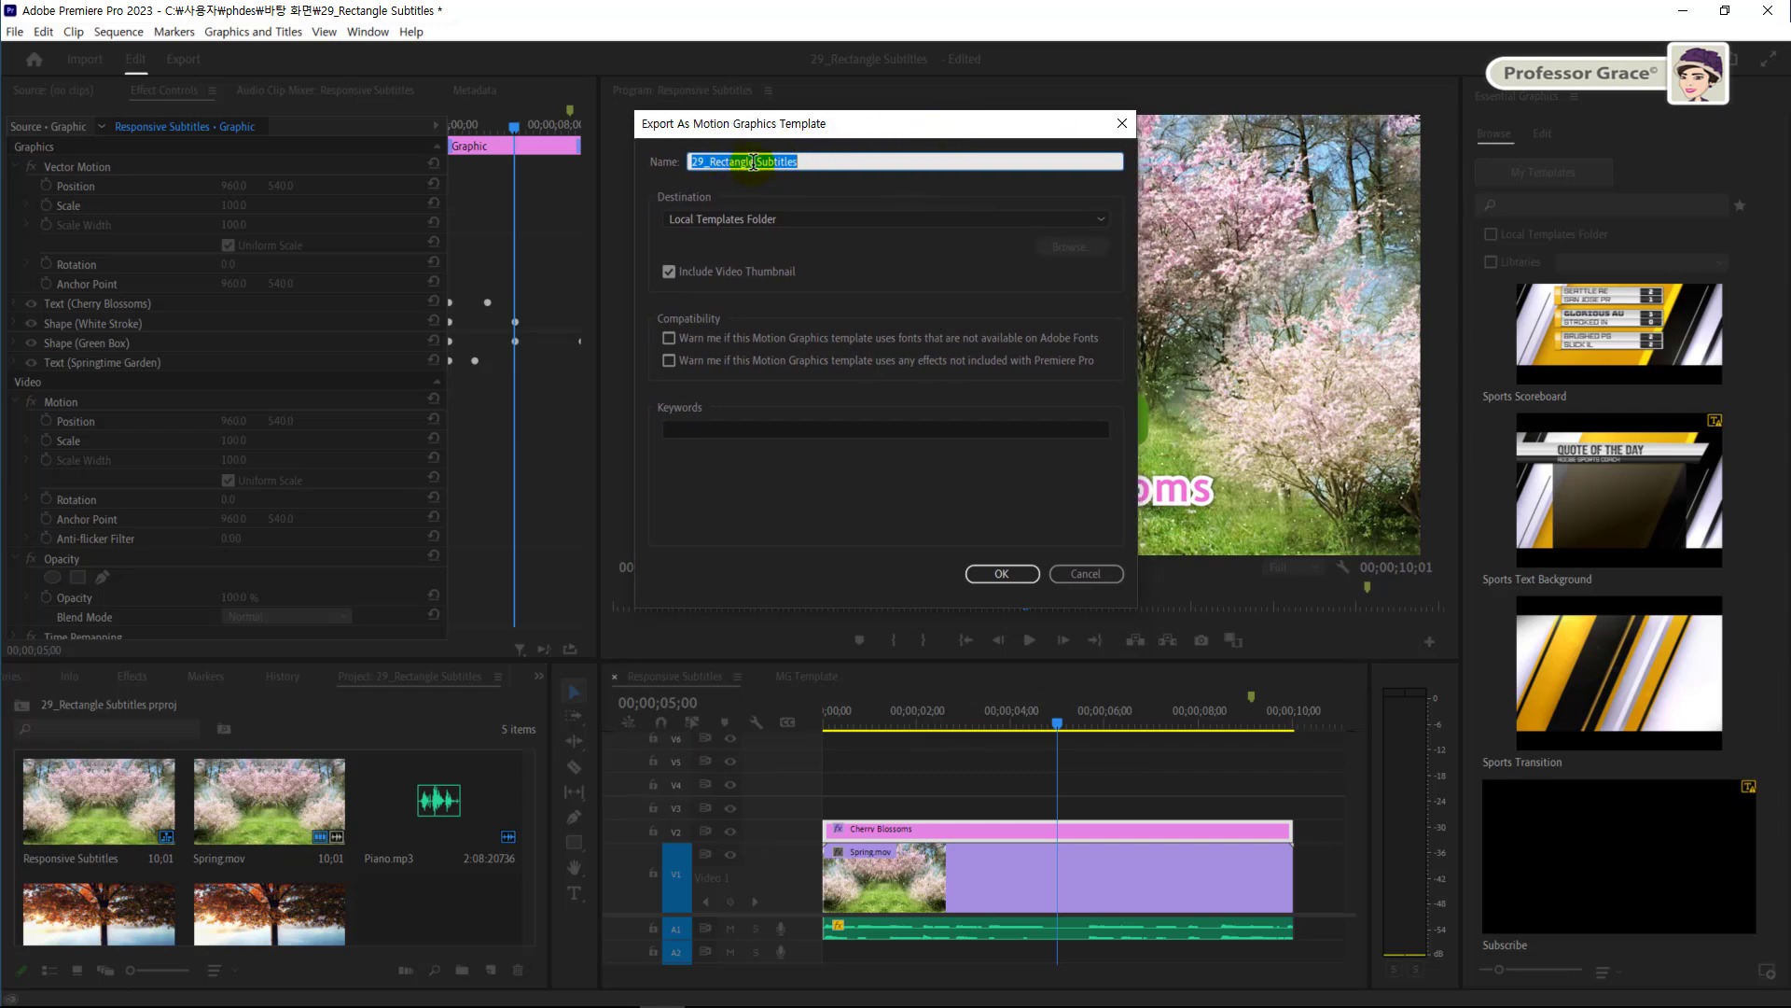
left_click_drag(752, 164, 661, 161)
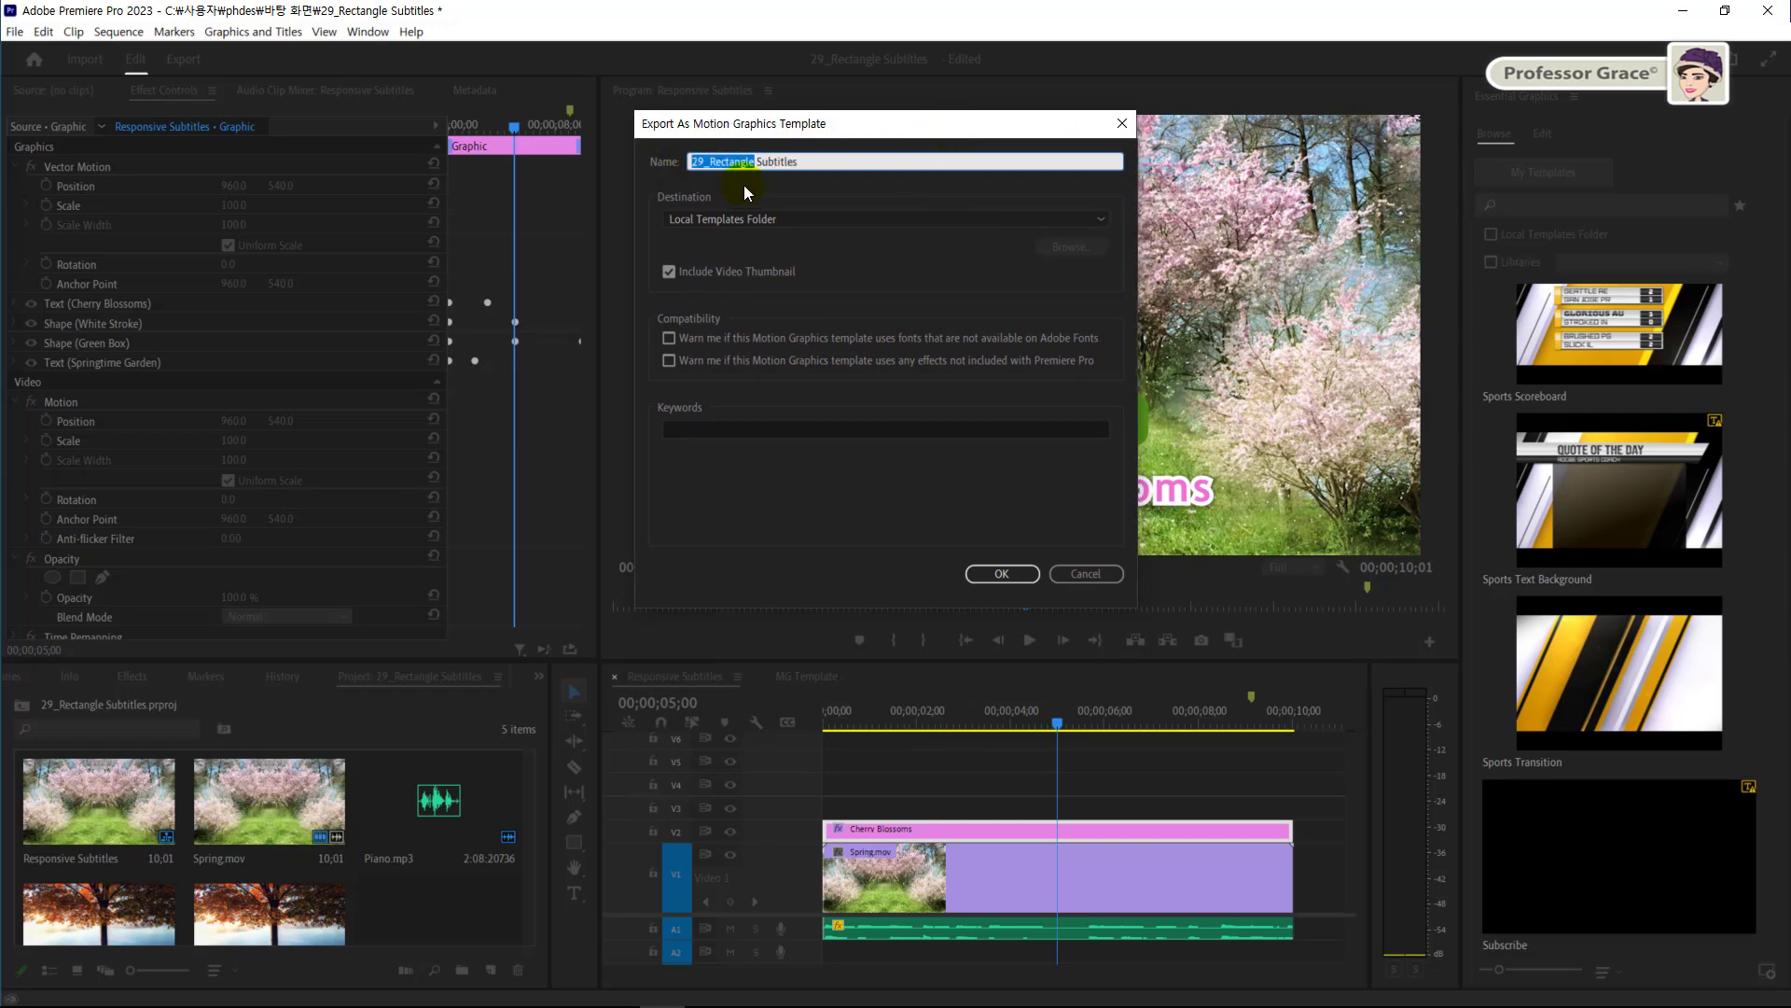
type("Nature")
left_click(992, 573)
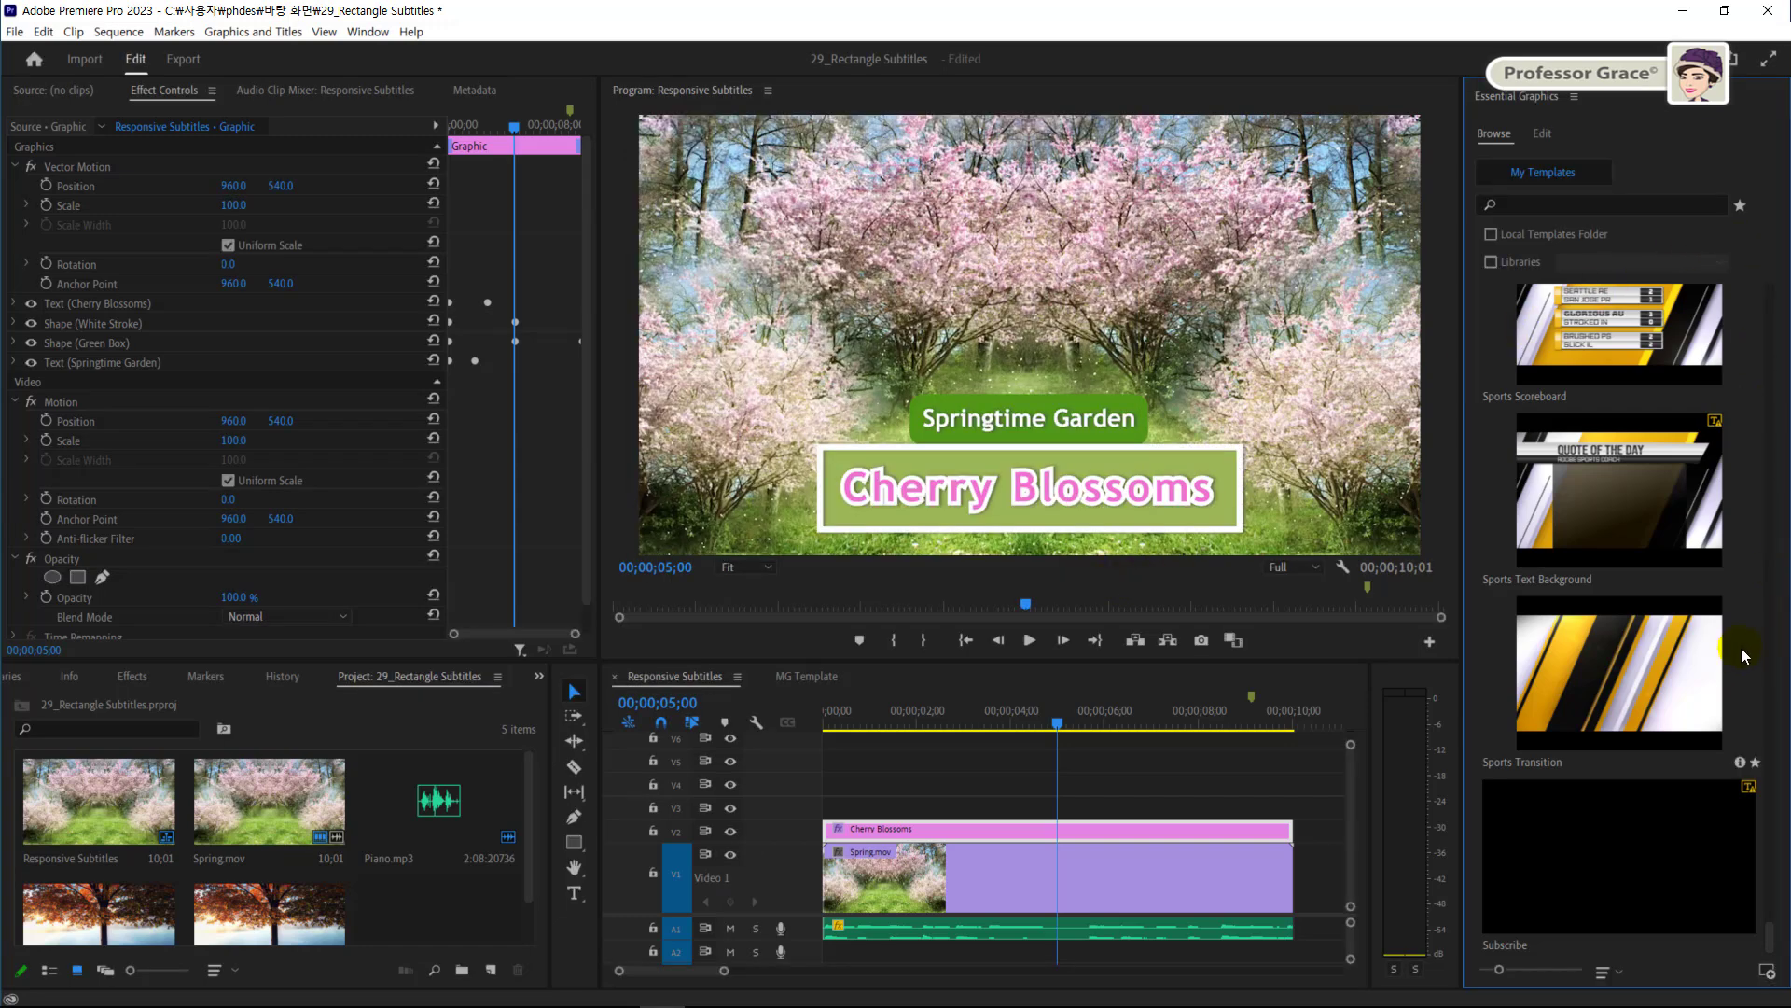
Locate the Nature Subtitles template in My Templates and preview its animation
left_click_drag(1773, 936, 1777, 853)
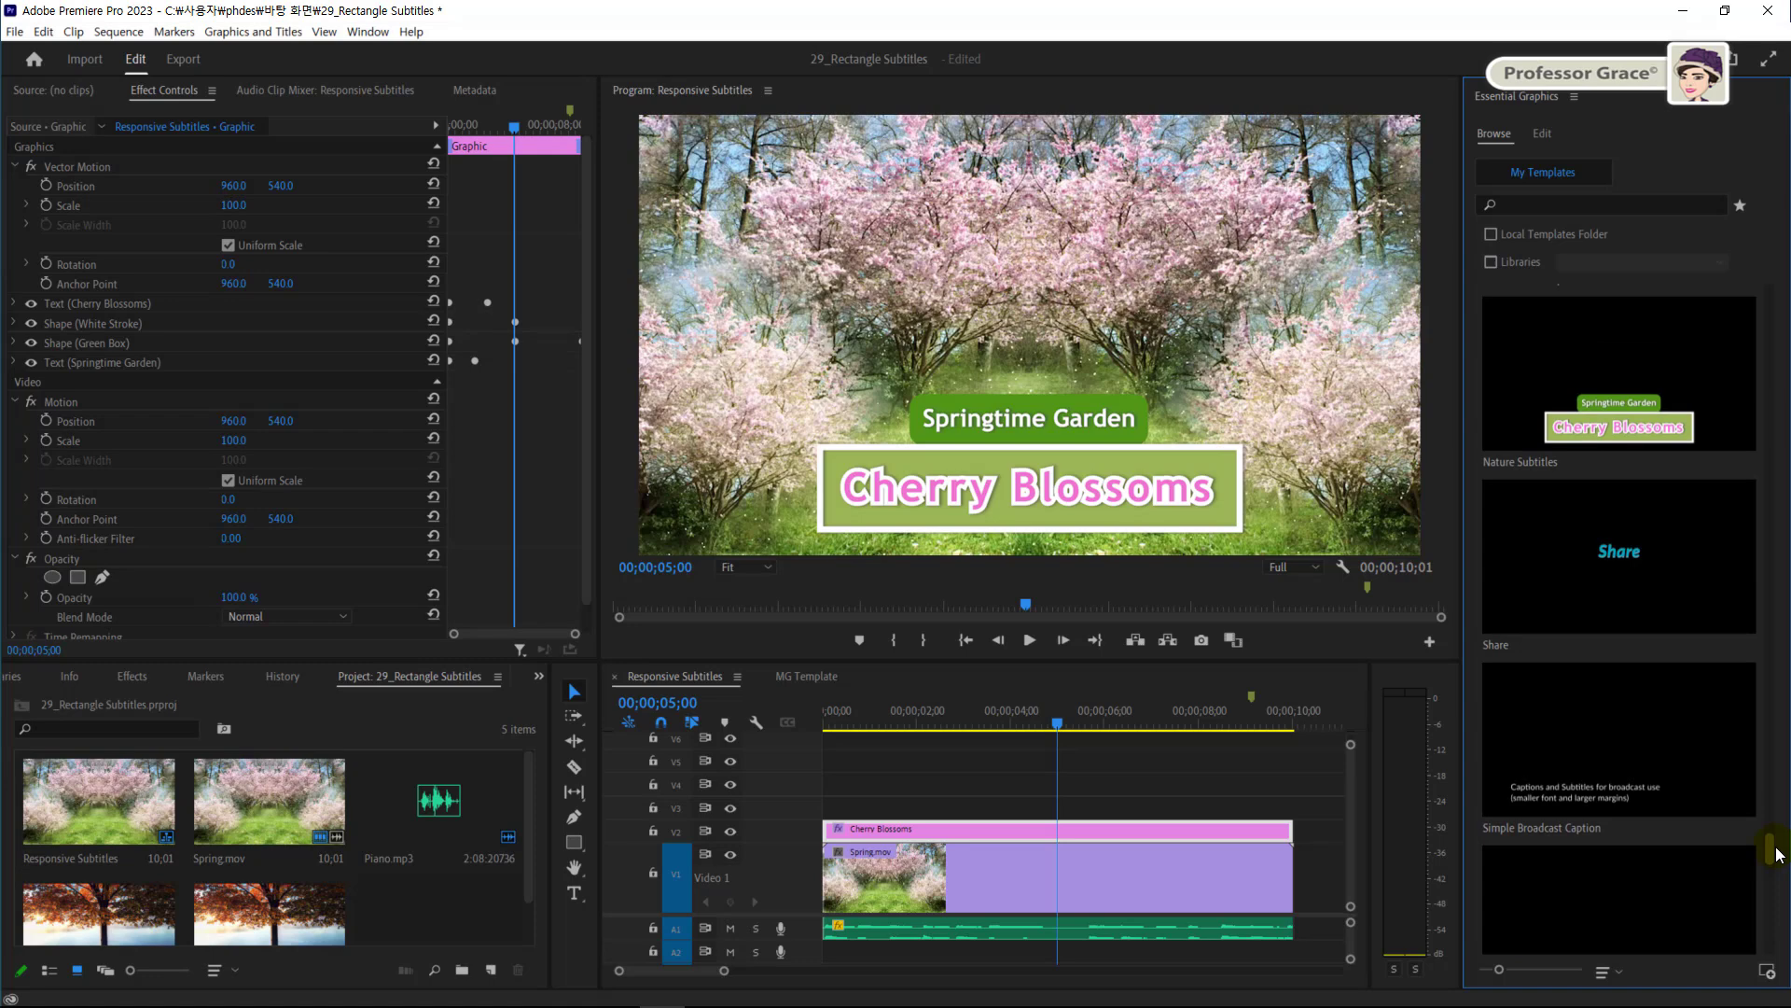
mouse_move(1651, 366)
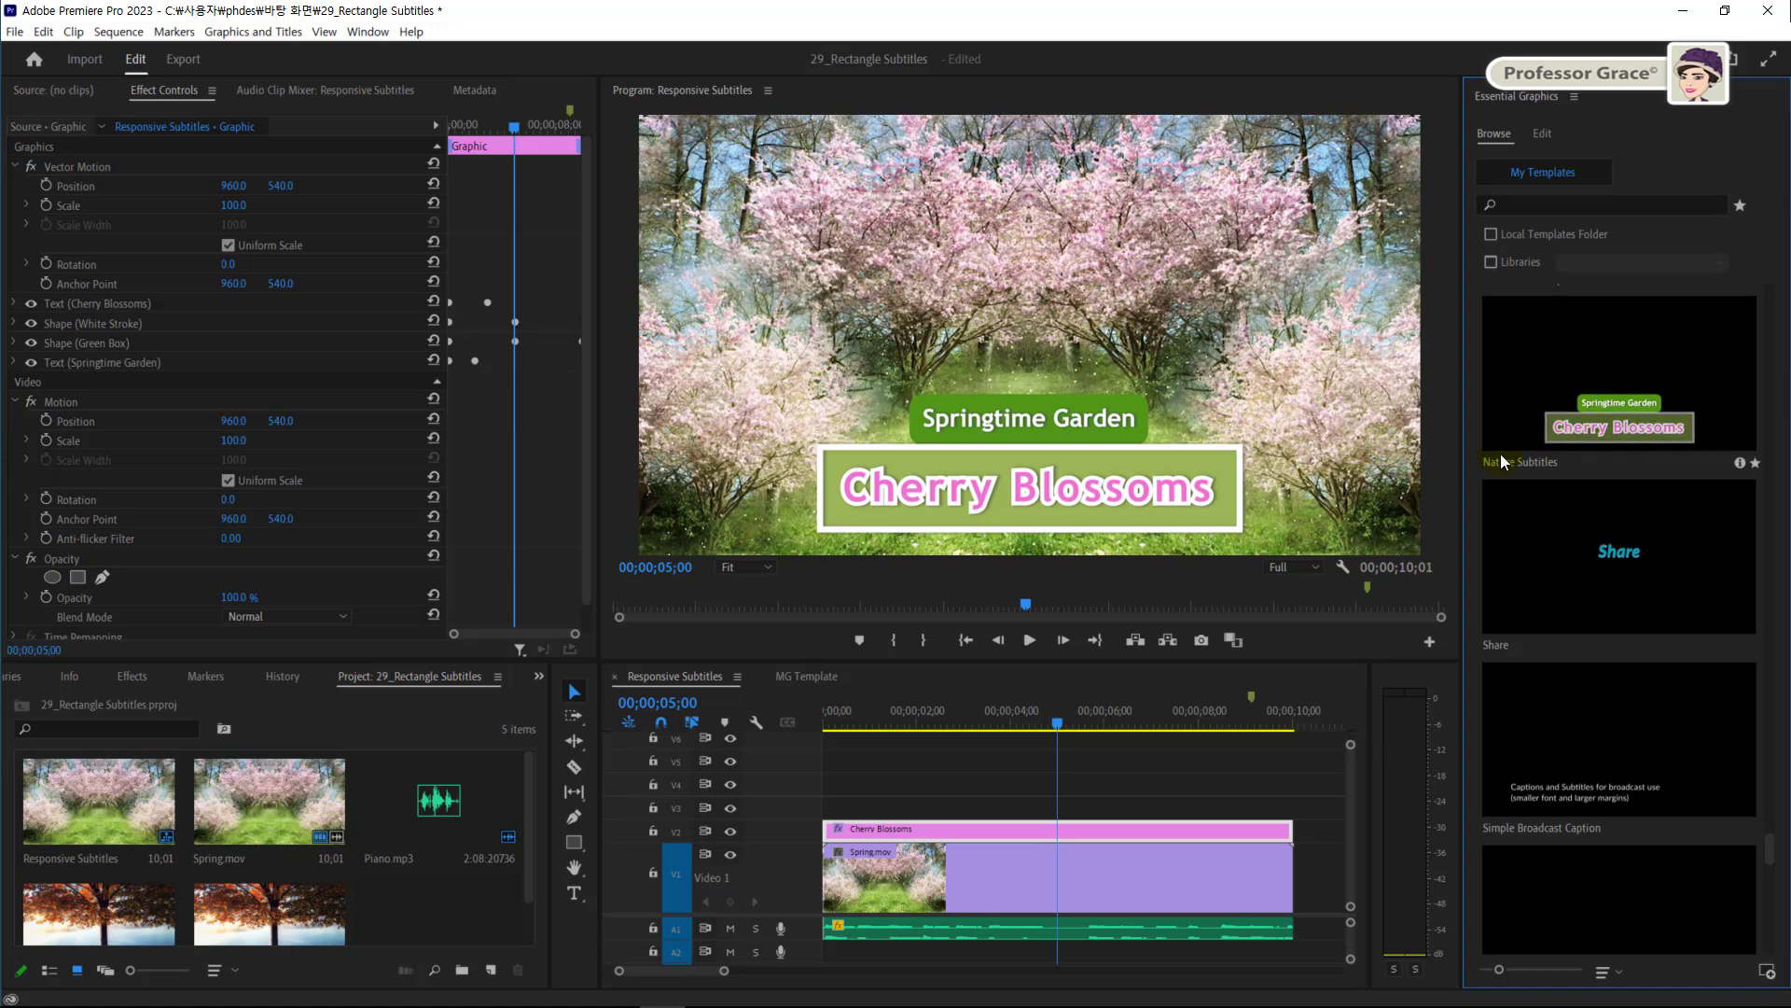
Add the Nature Subtitles template above Tree.mp4 on V2 at the start of the MG Template sequence and trim it to the video's end
left_click(814, 677)
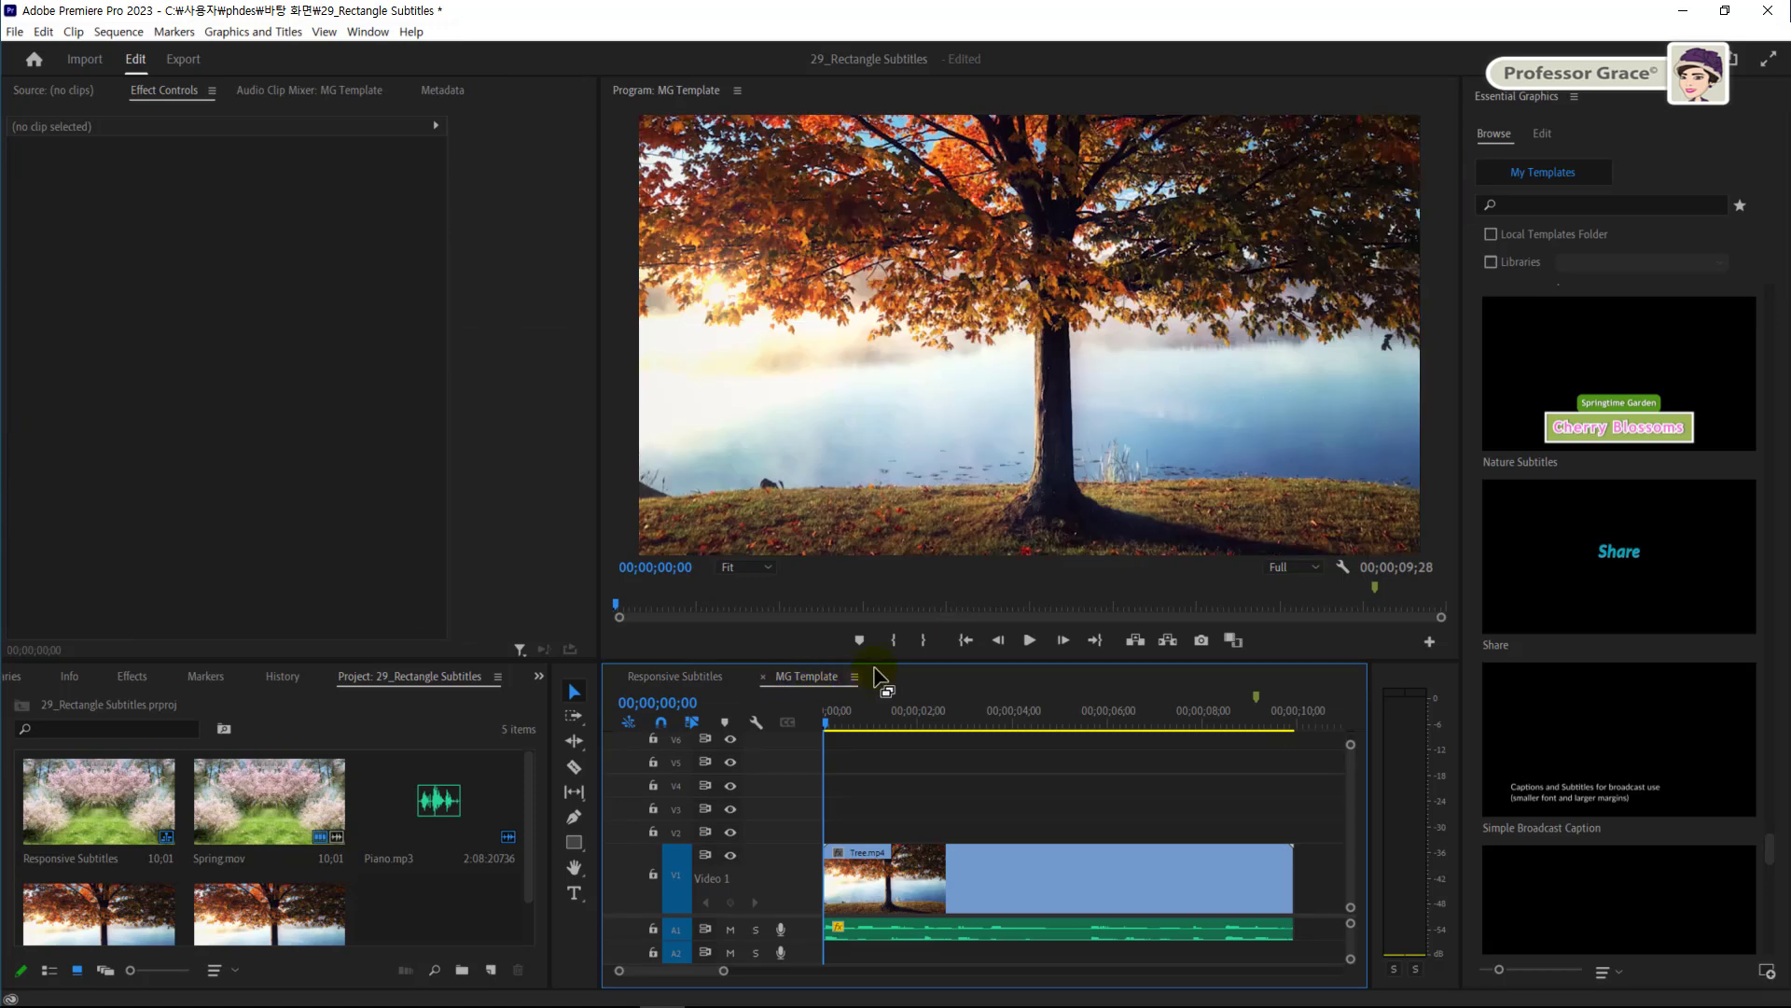
scroll(1585, 387, "up", 1)
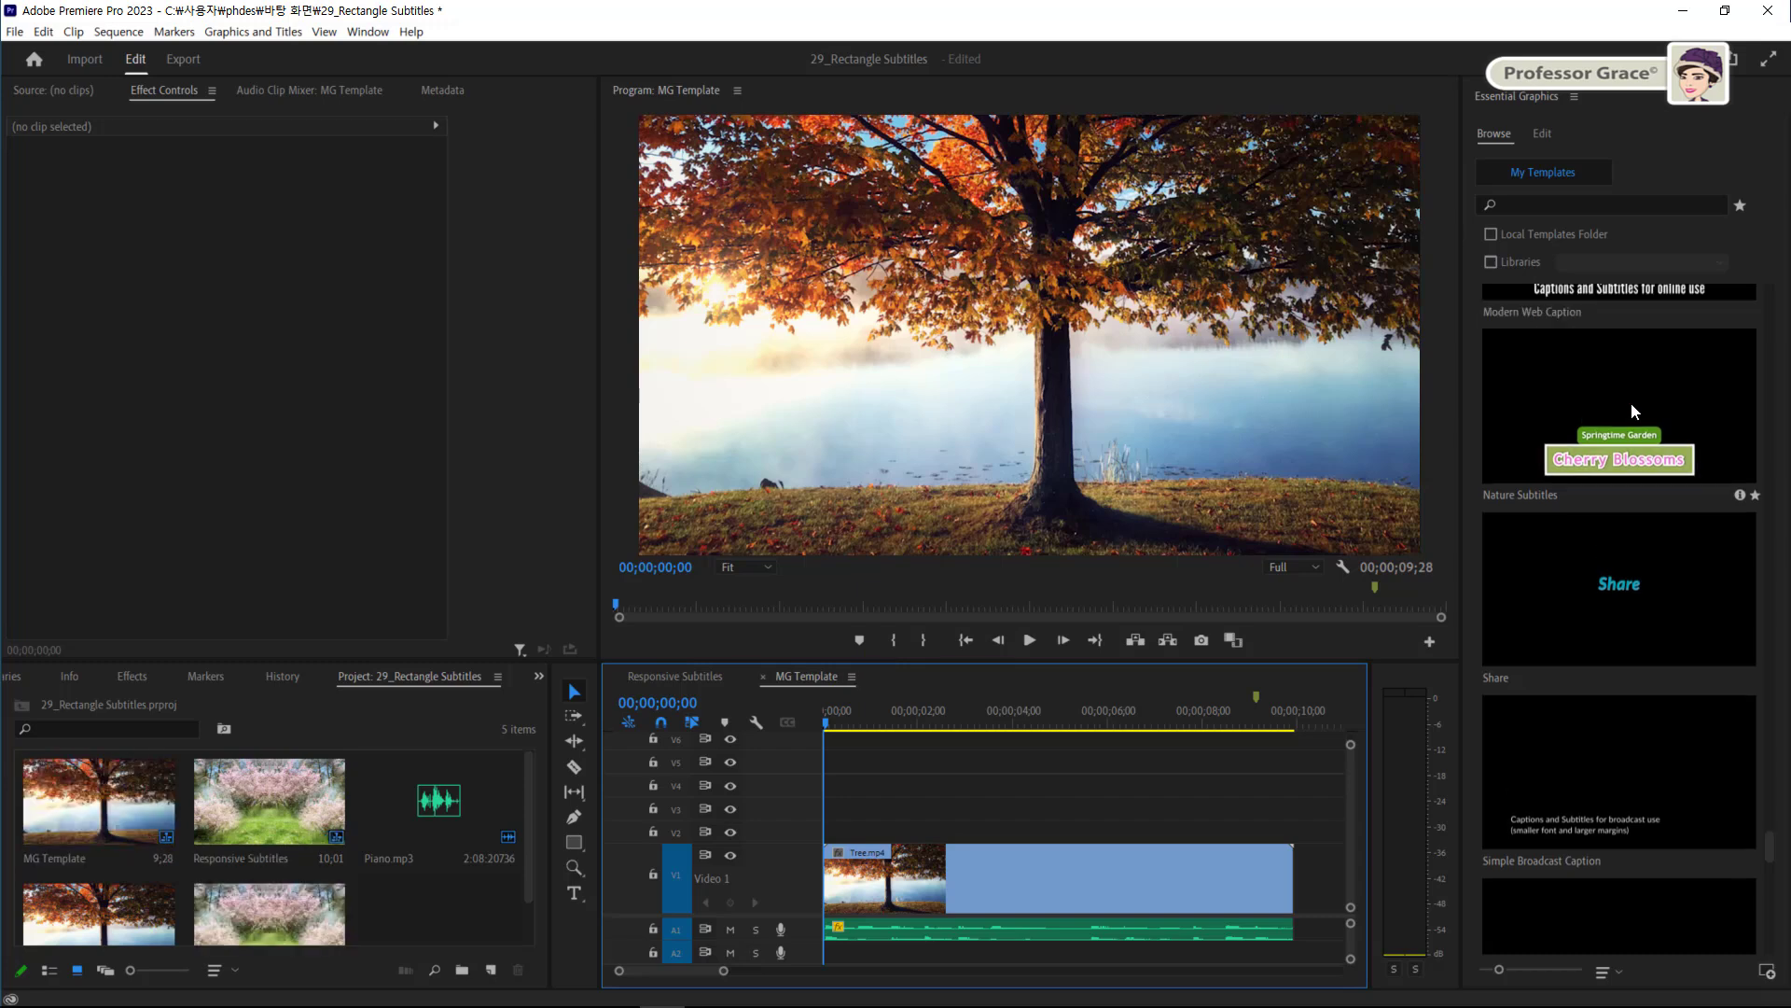
left_click(1632, 411)
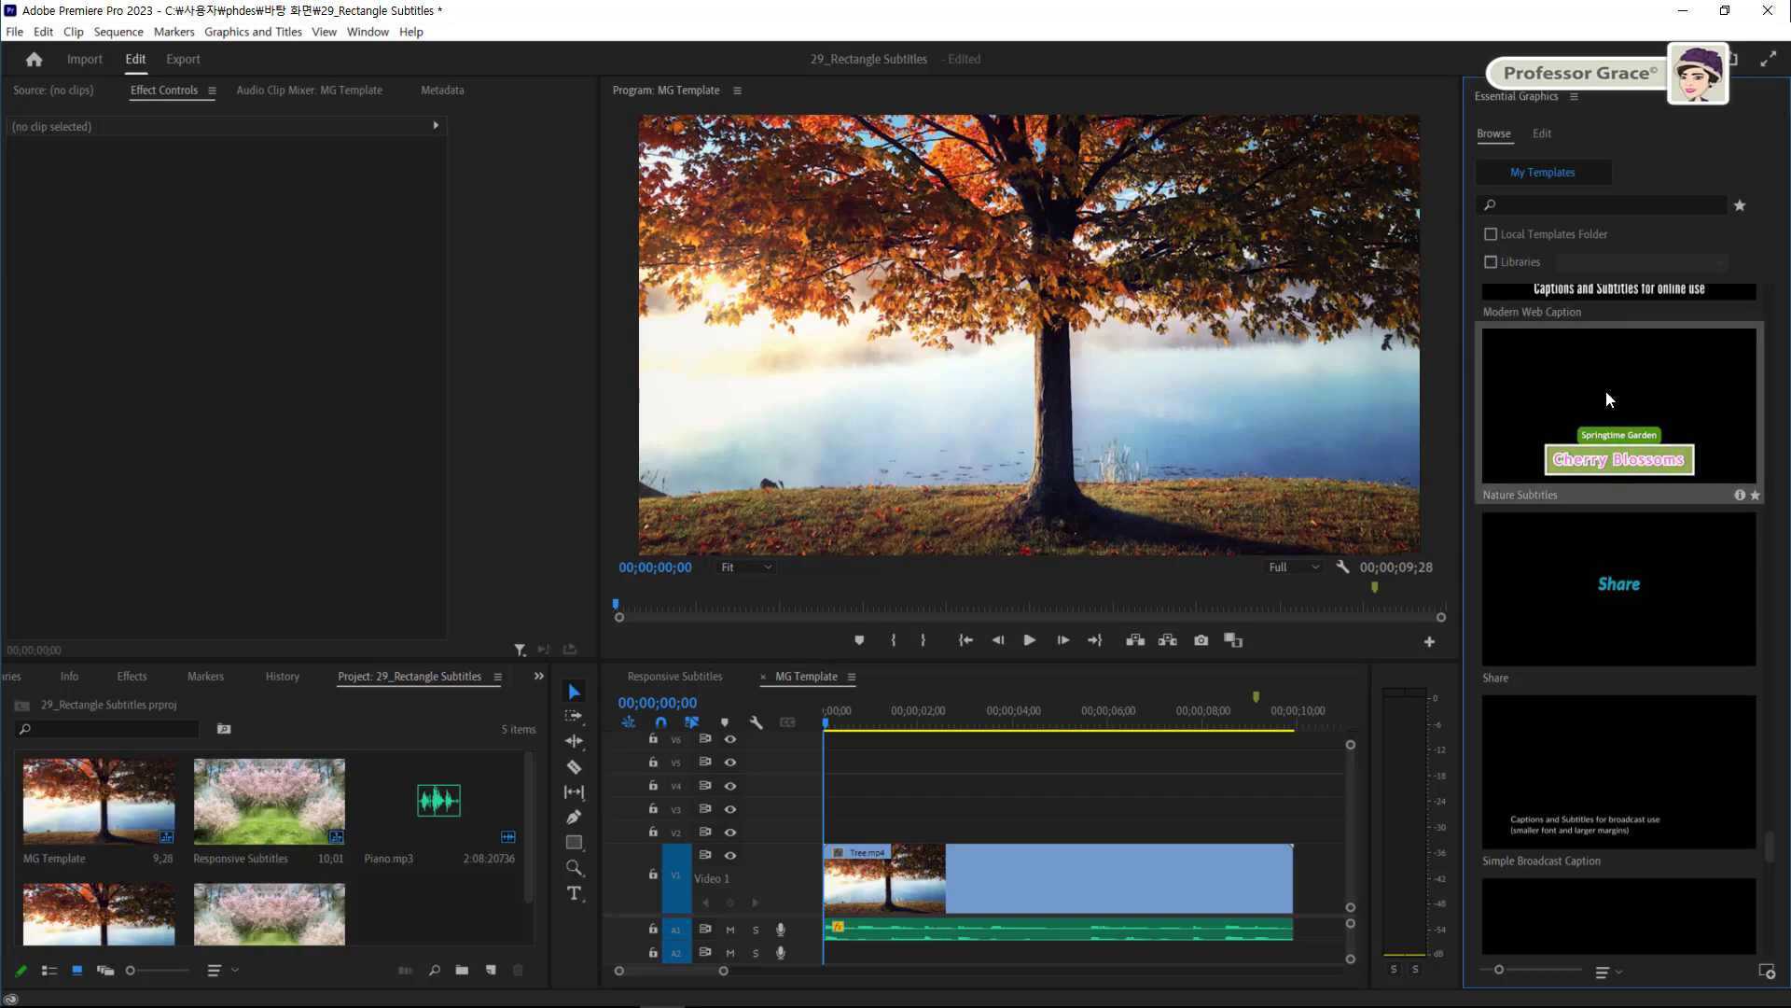
left_click_drag(1606, 397, 837, 833)
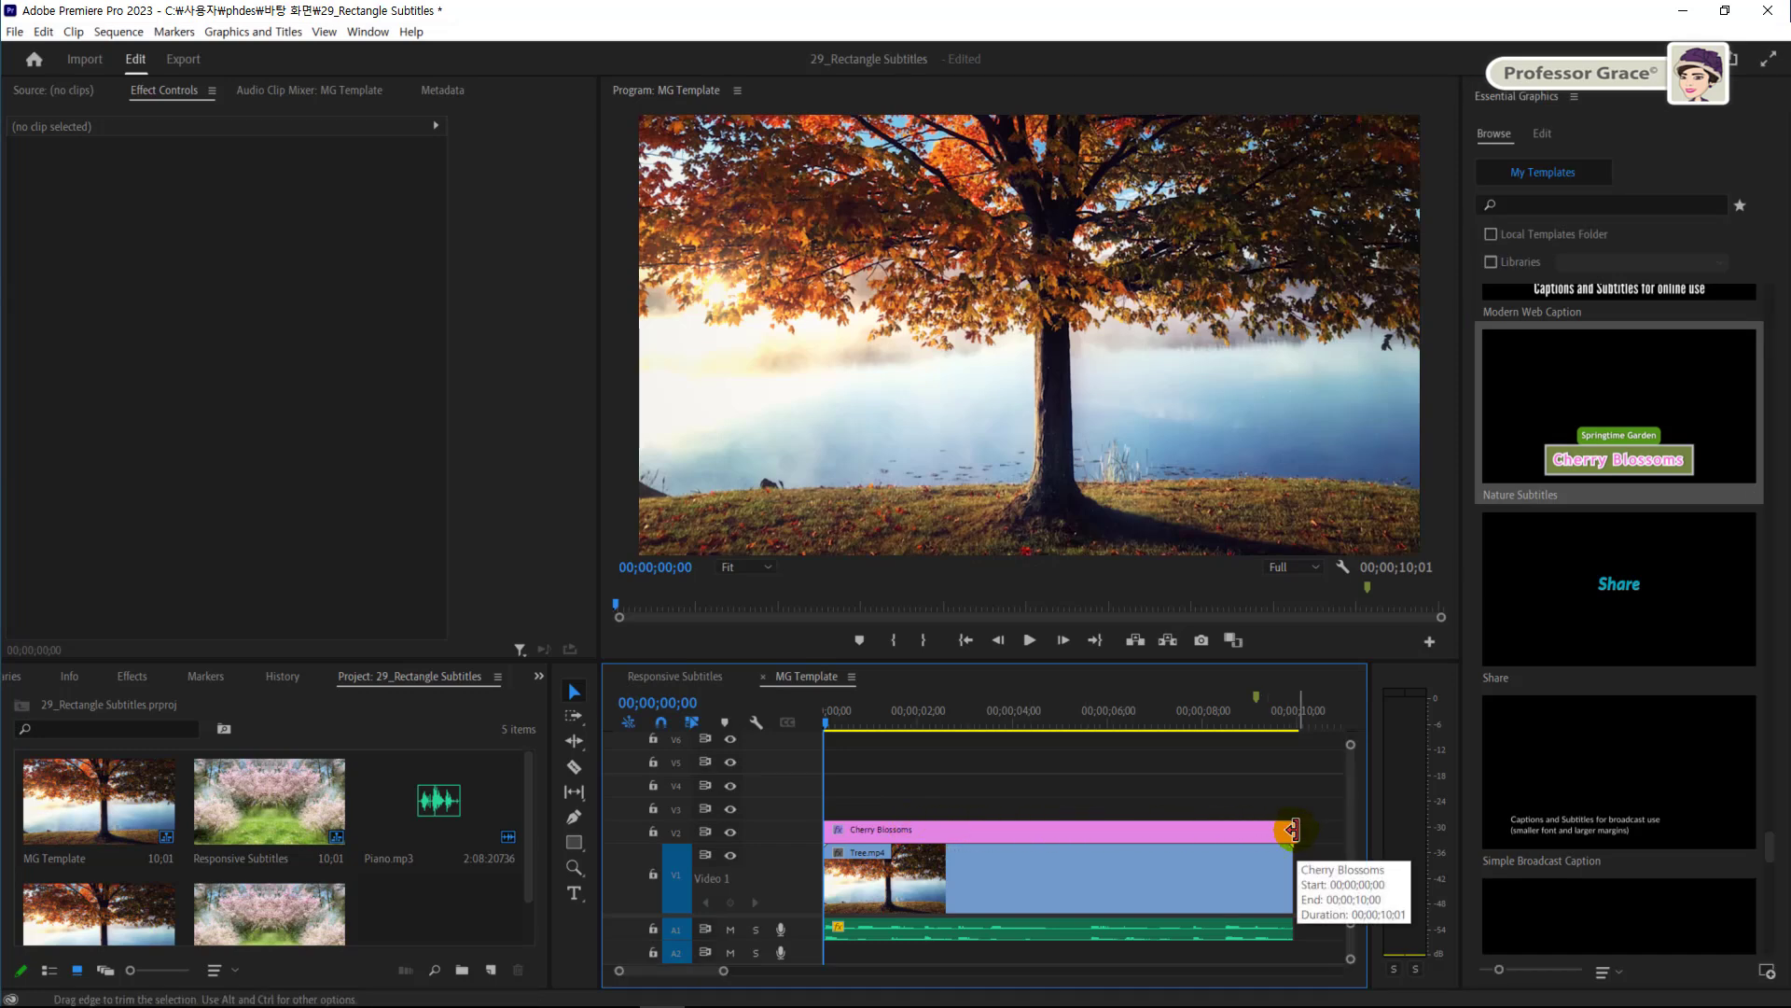
left_click(1292, 829)
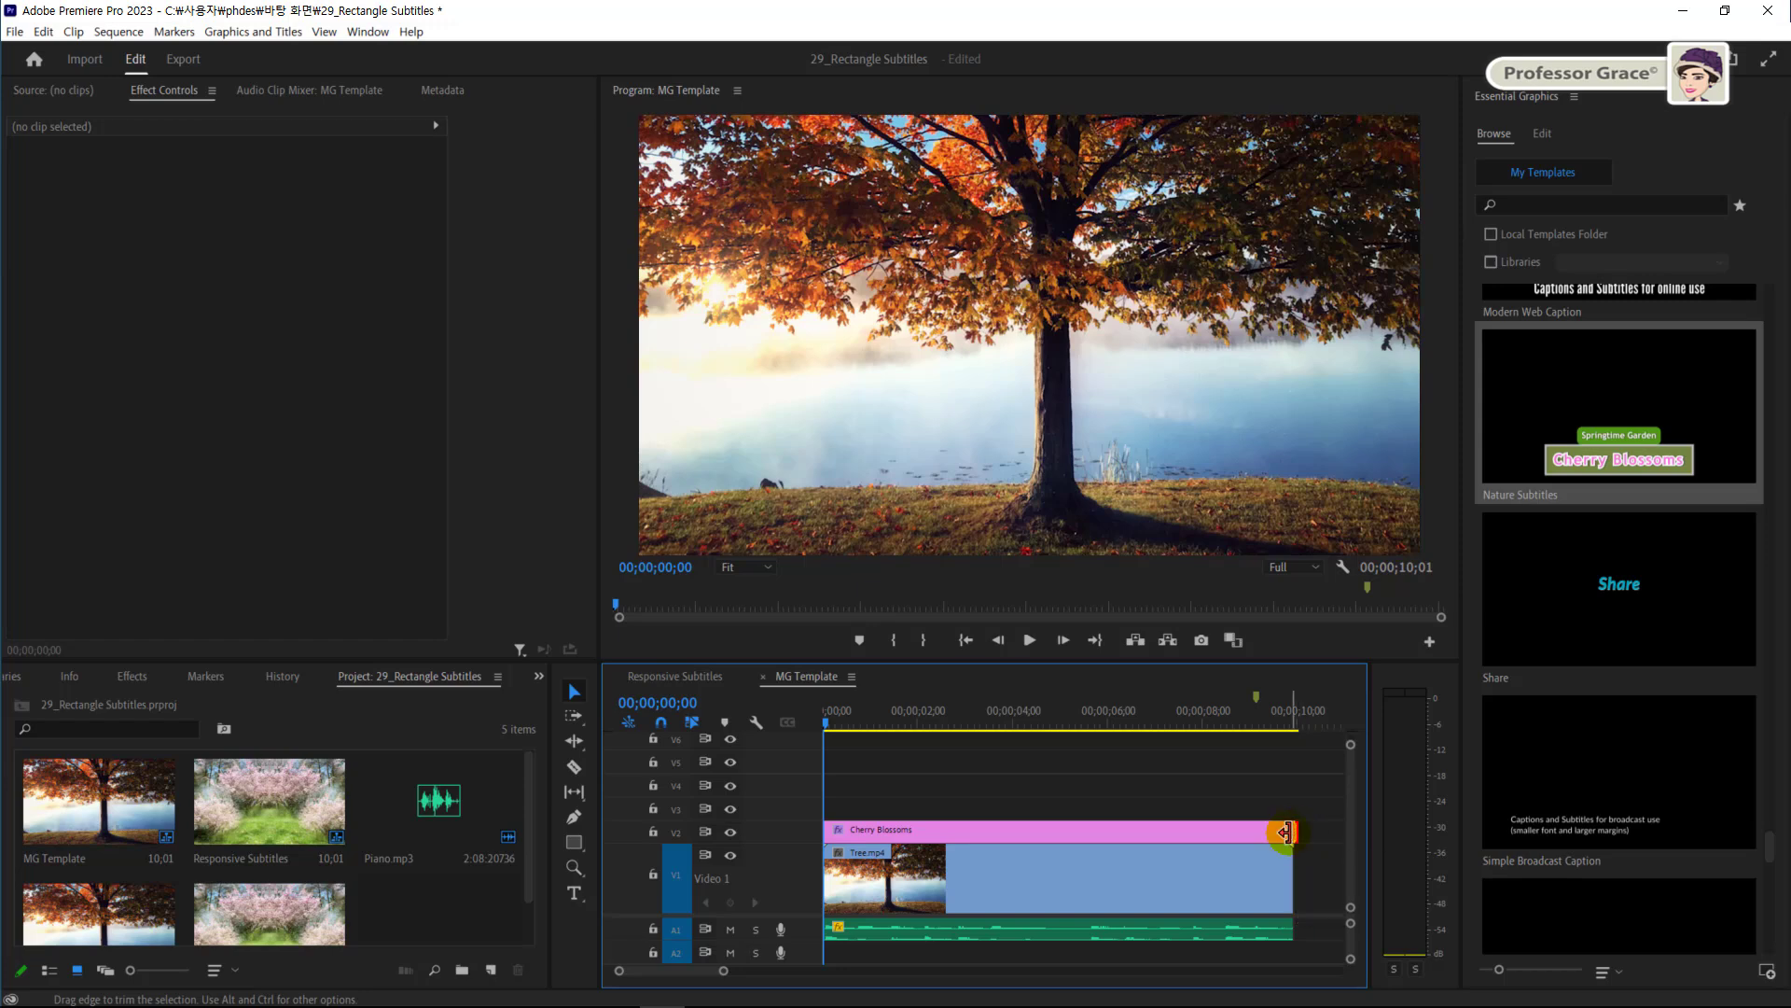
left_click_drag(1288, 831, 1290, 831)
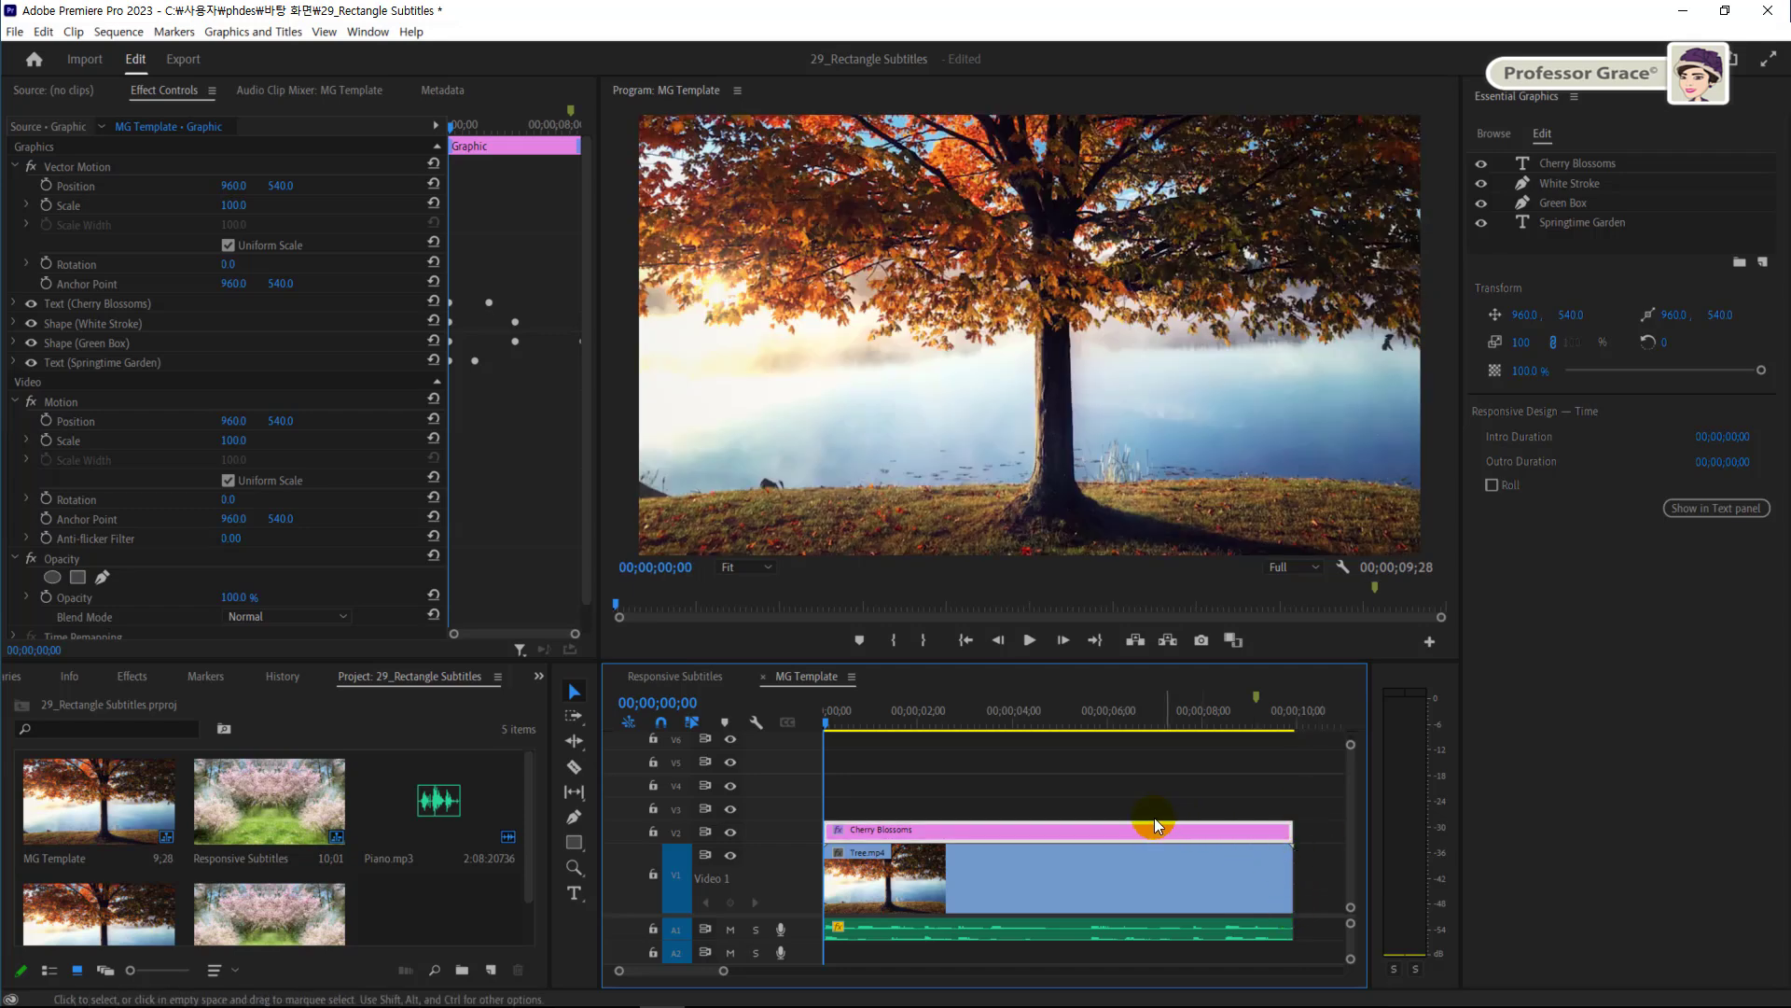
Replace the Cherry Blossoms text in the new graphic with "Colorful Tree Leaves"
left_click_drag(1094, 719, 1213, 718)
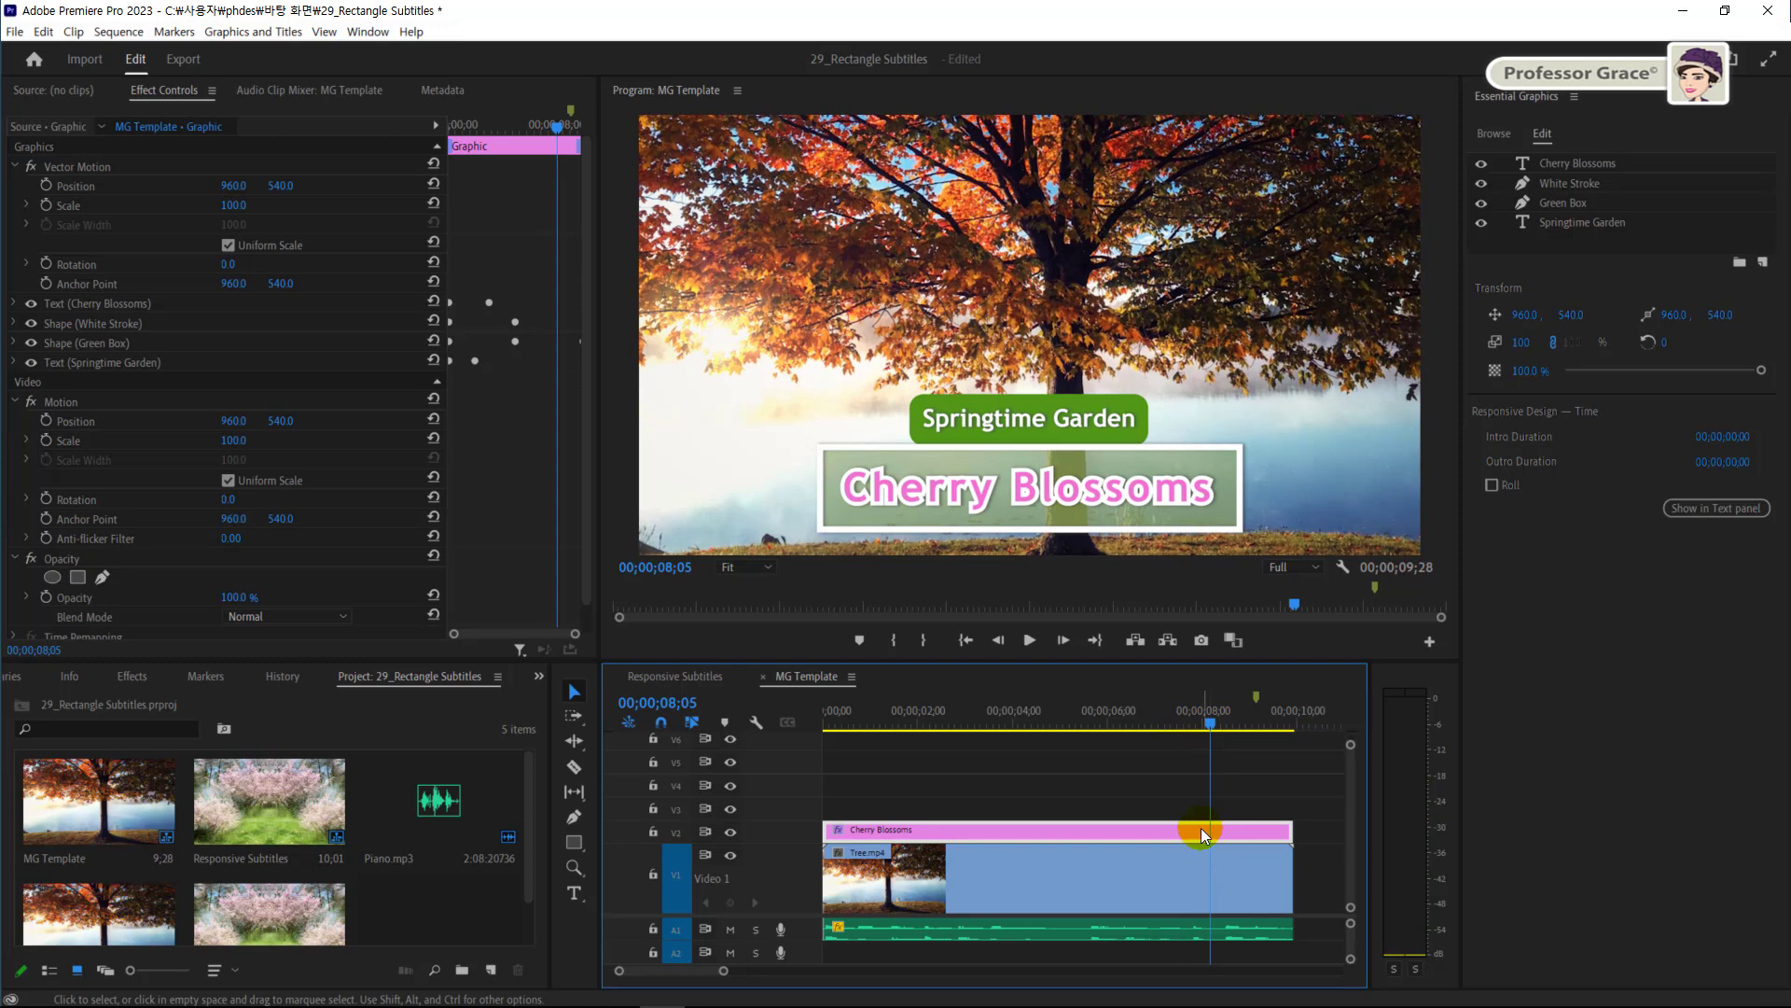
left_click(1050, 483)
double_click(1050, 483)
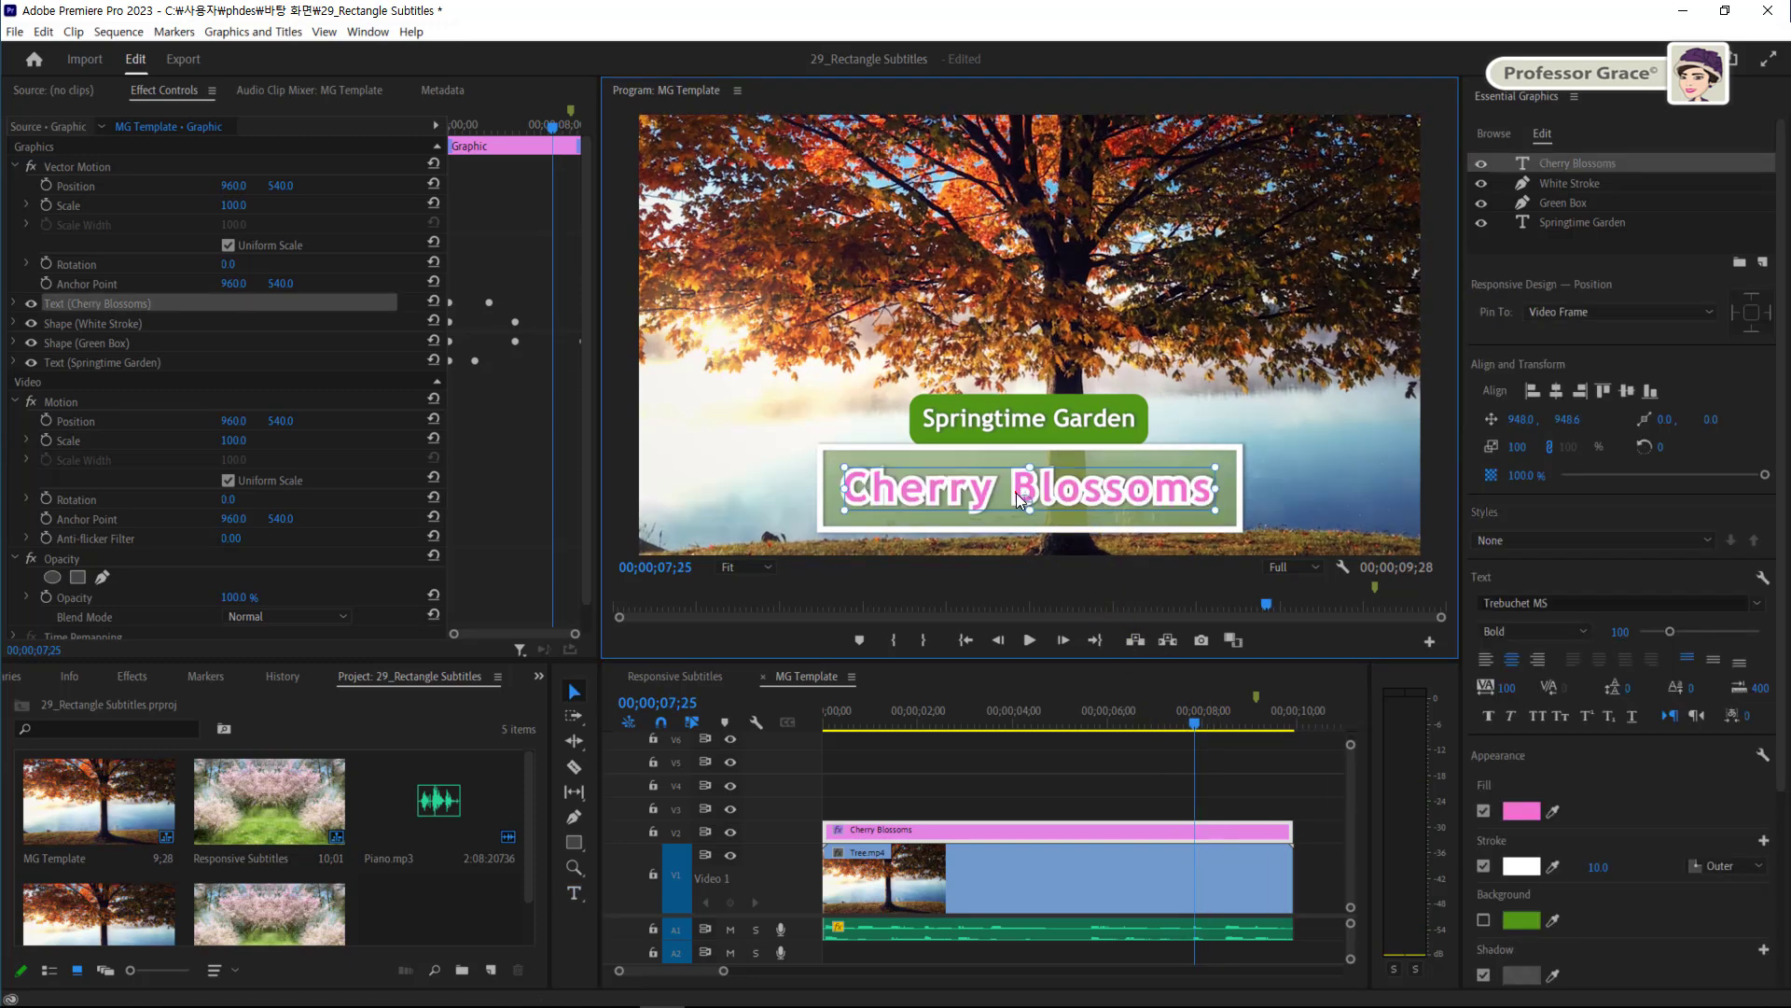
double_click(1016, 493)
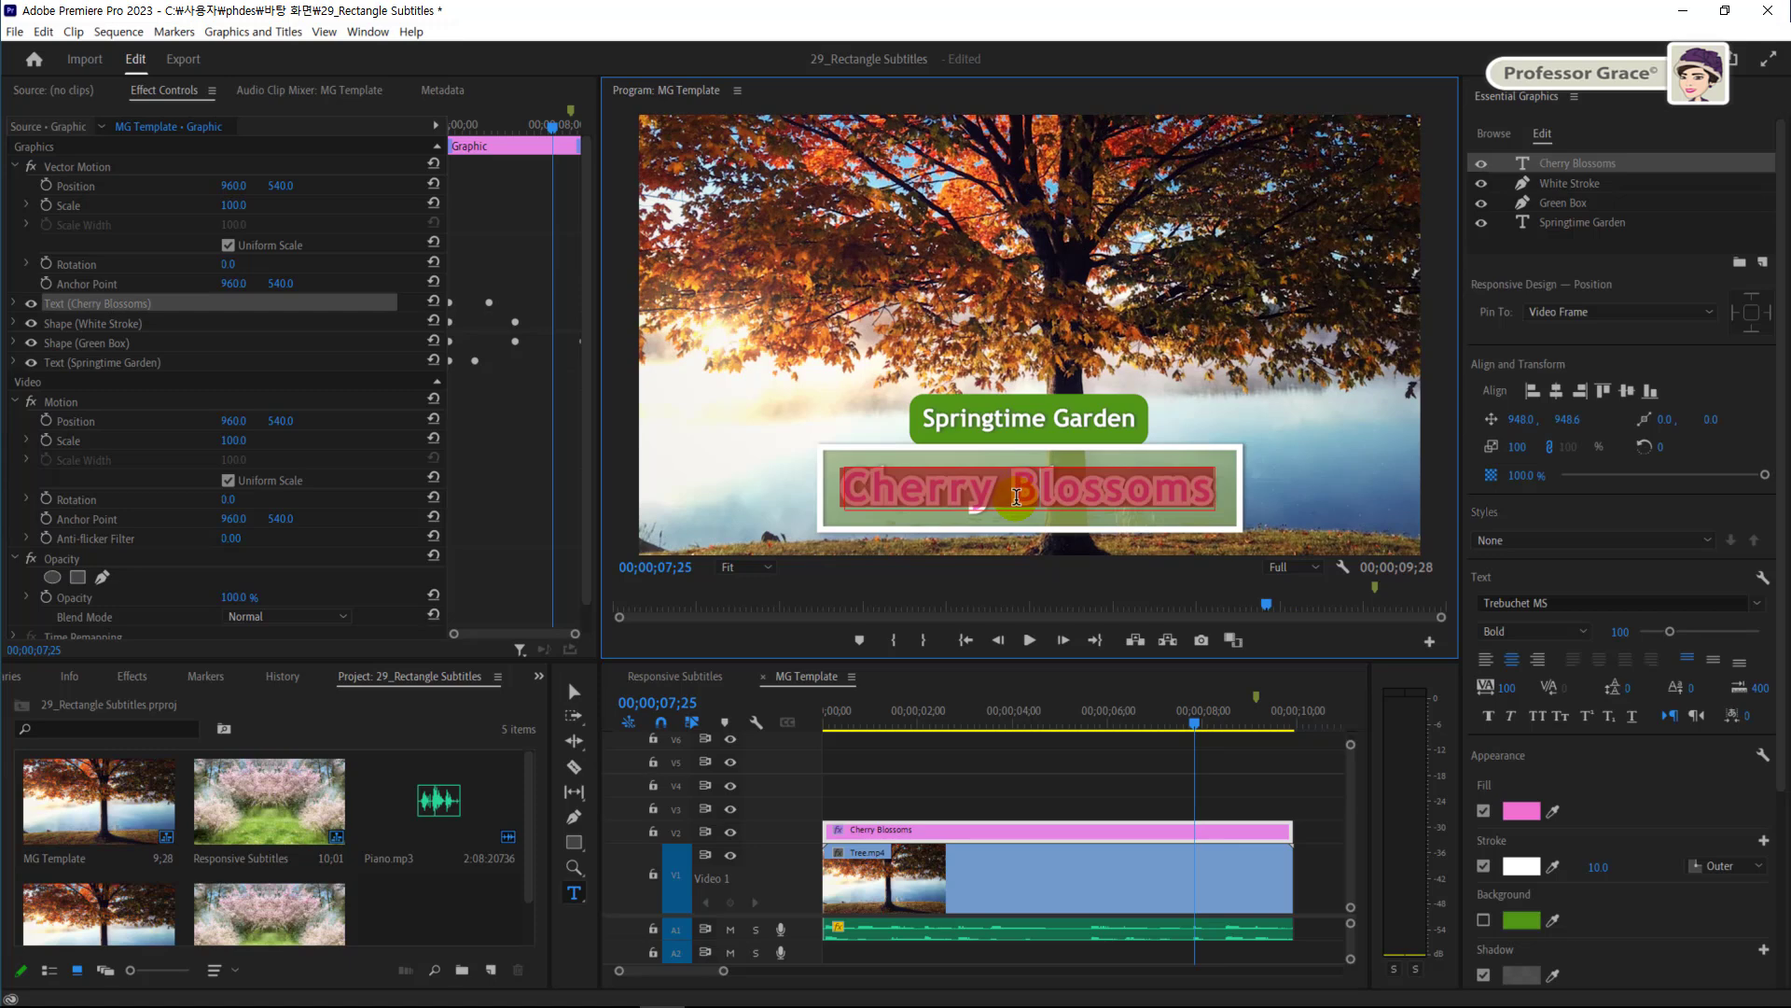
type("Color")
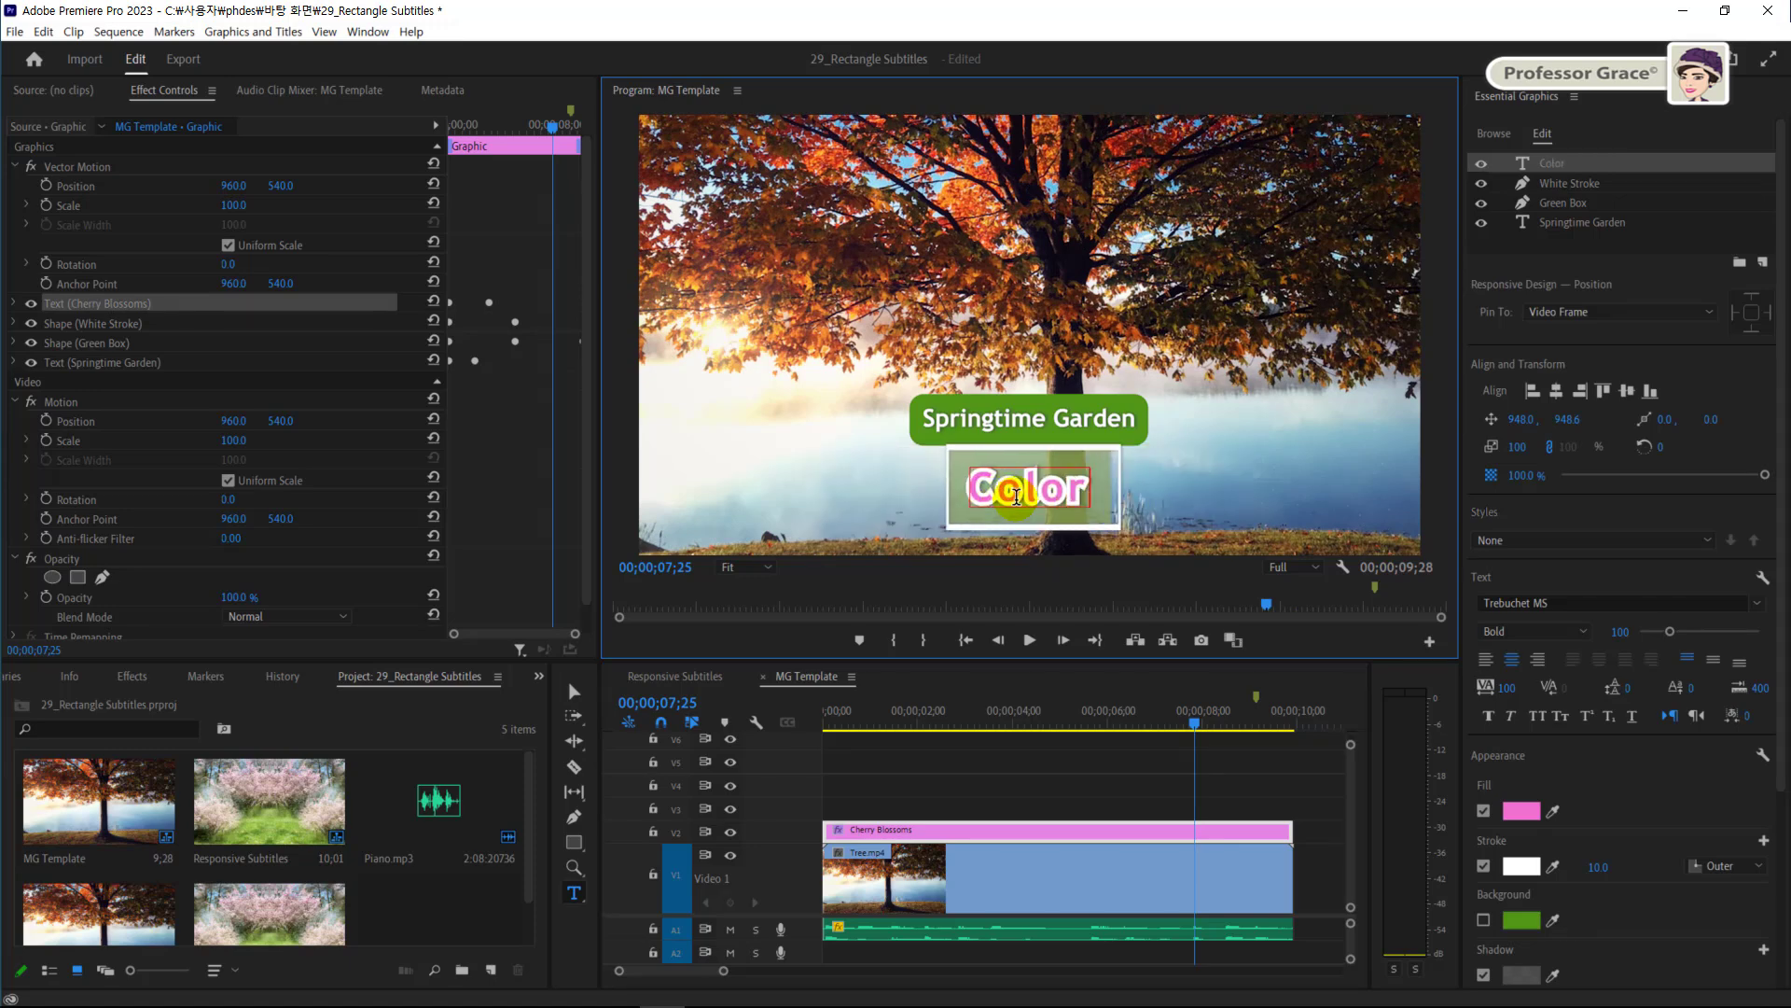
type("ful T")
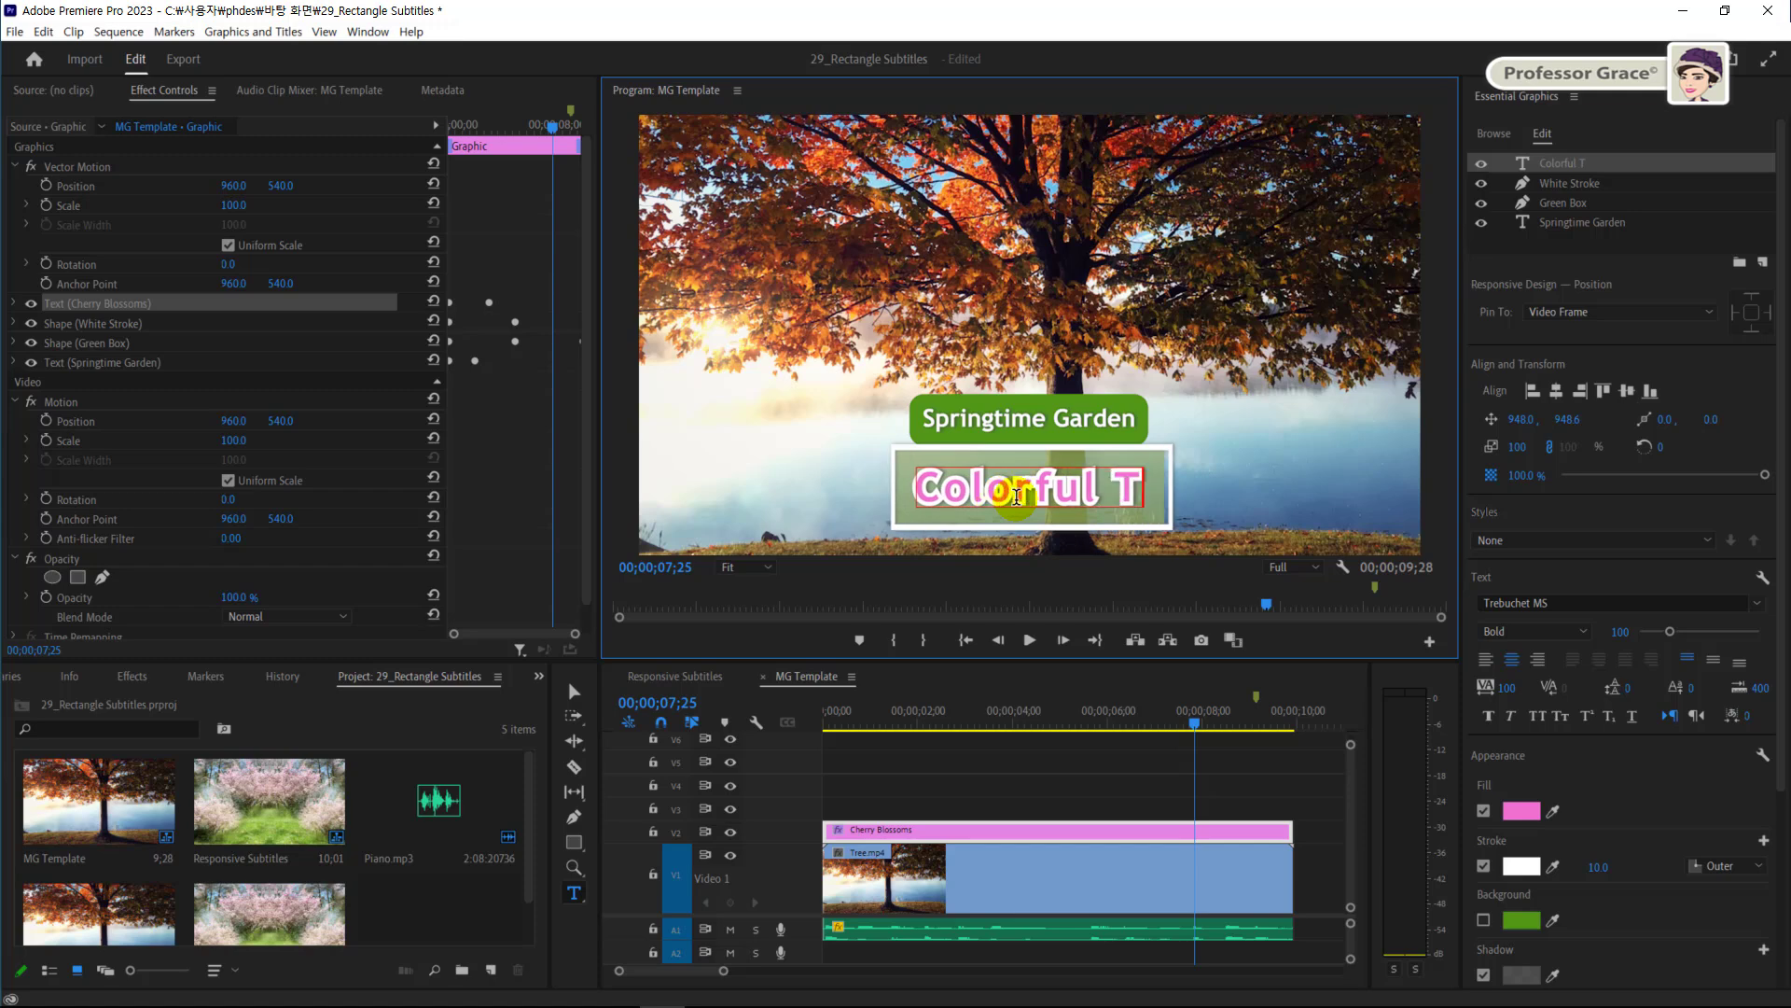
type("ree L")
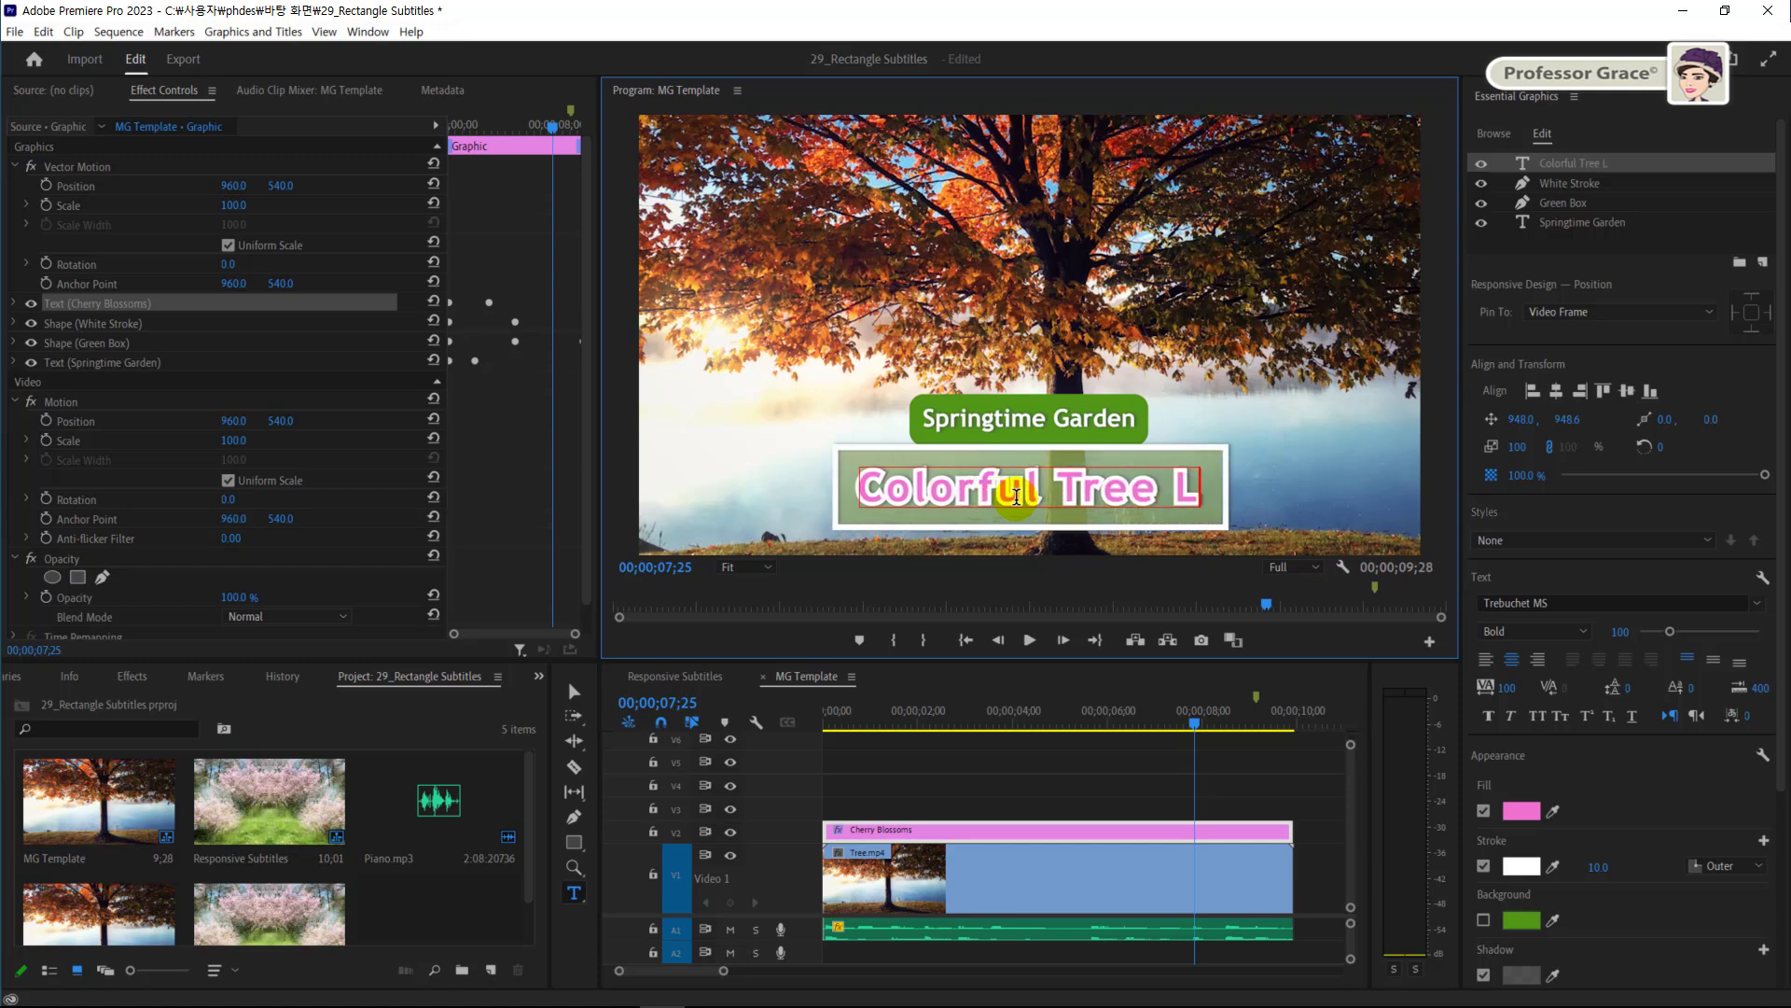
type("eaves")
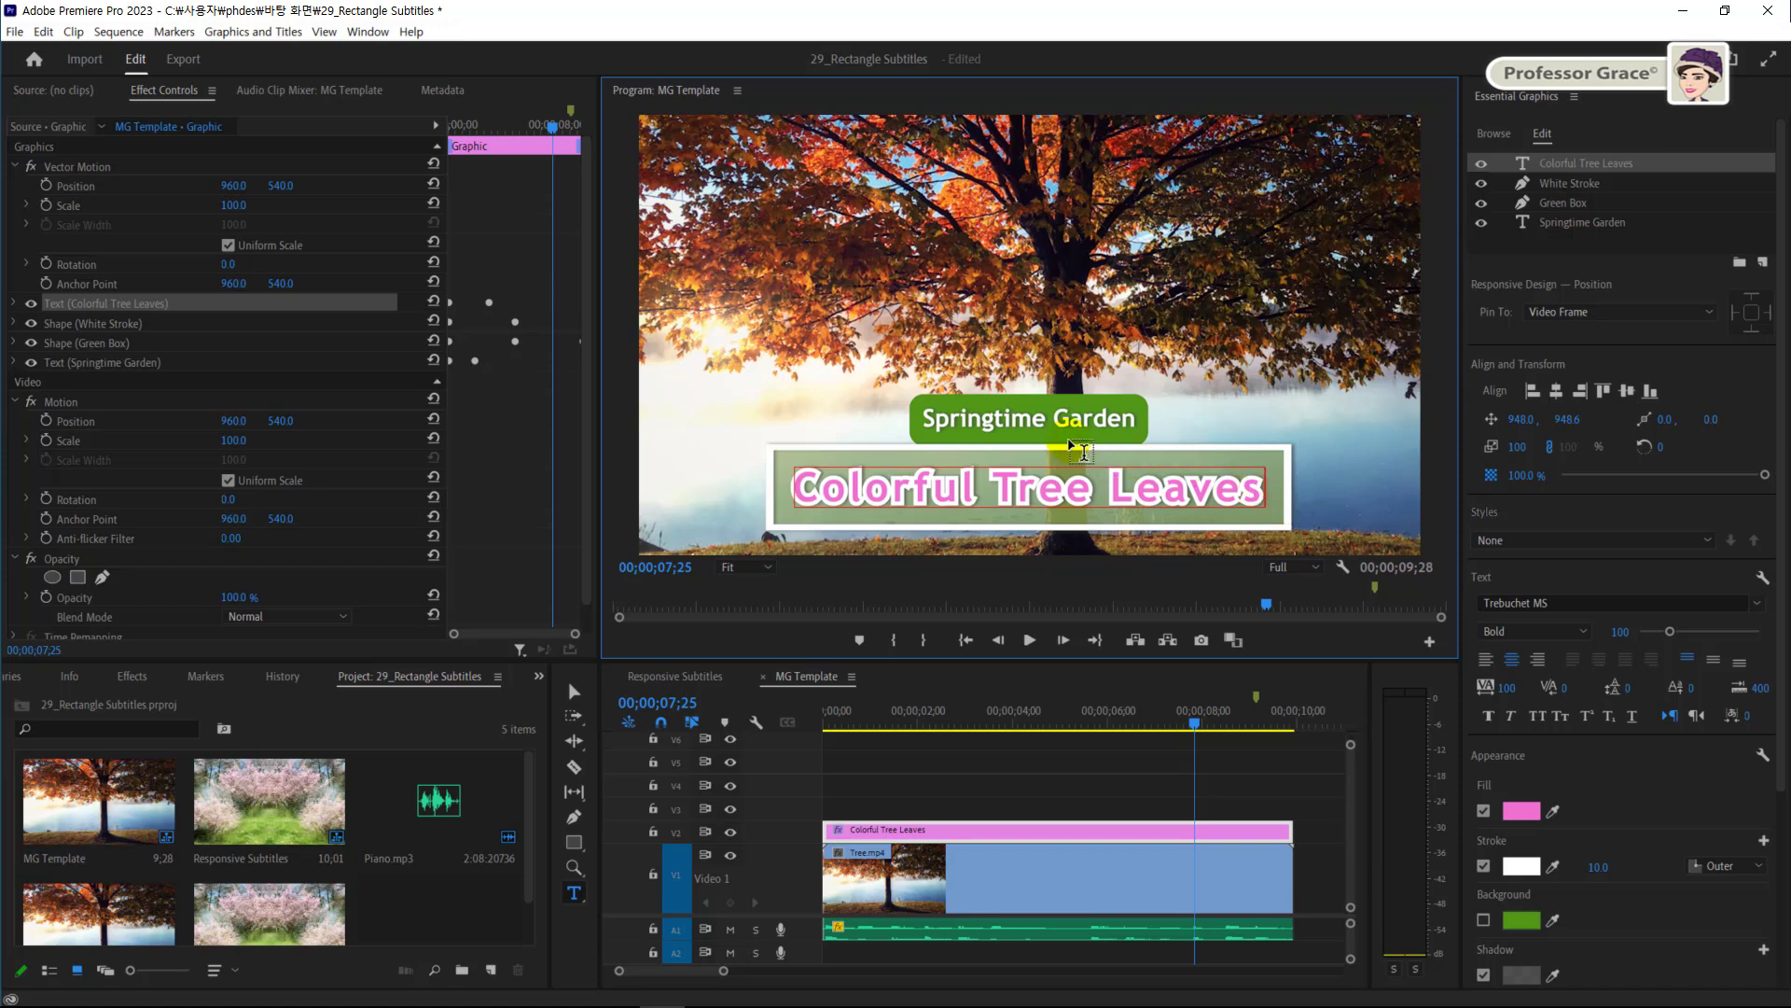
Change the Springtime Garden text to "Autumn Garden" and return to the Selection tool
left_click(1034, 426)
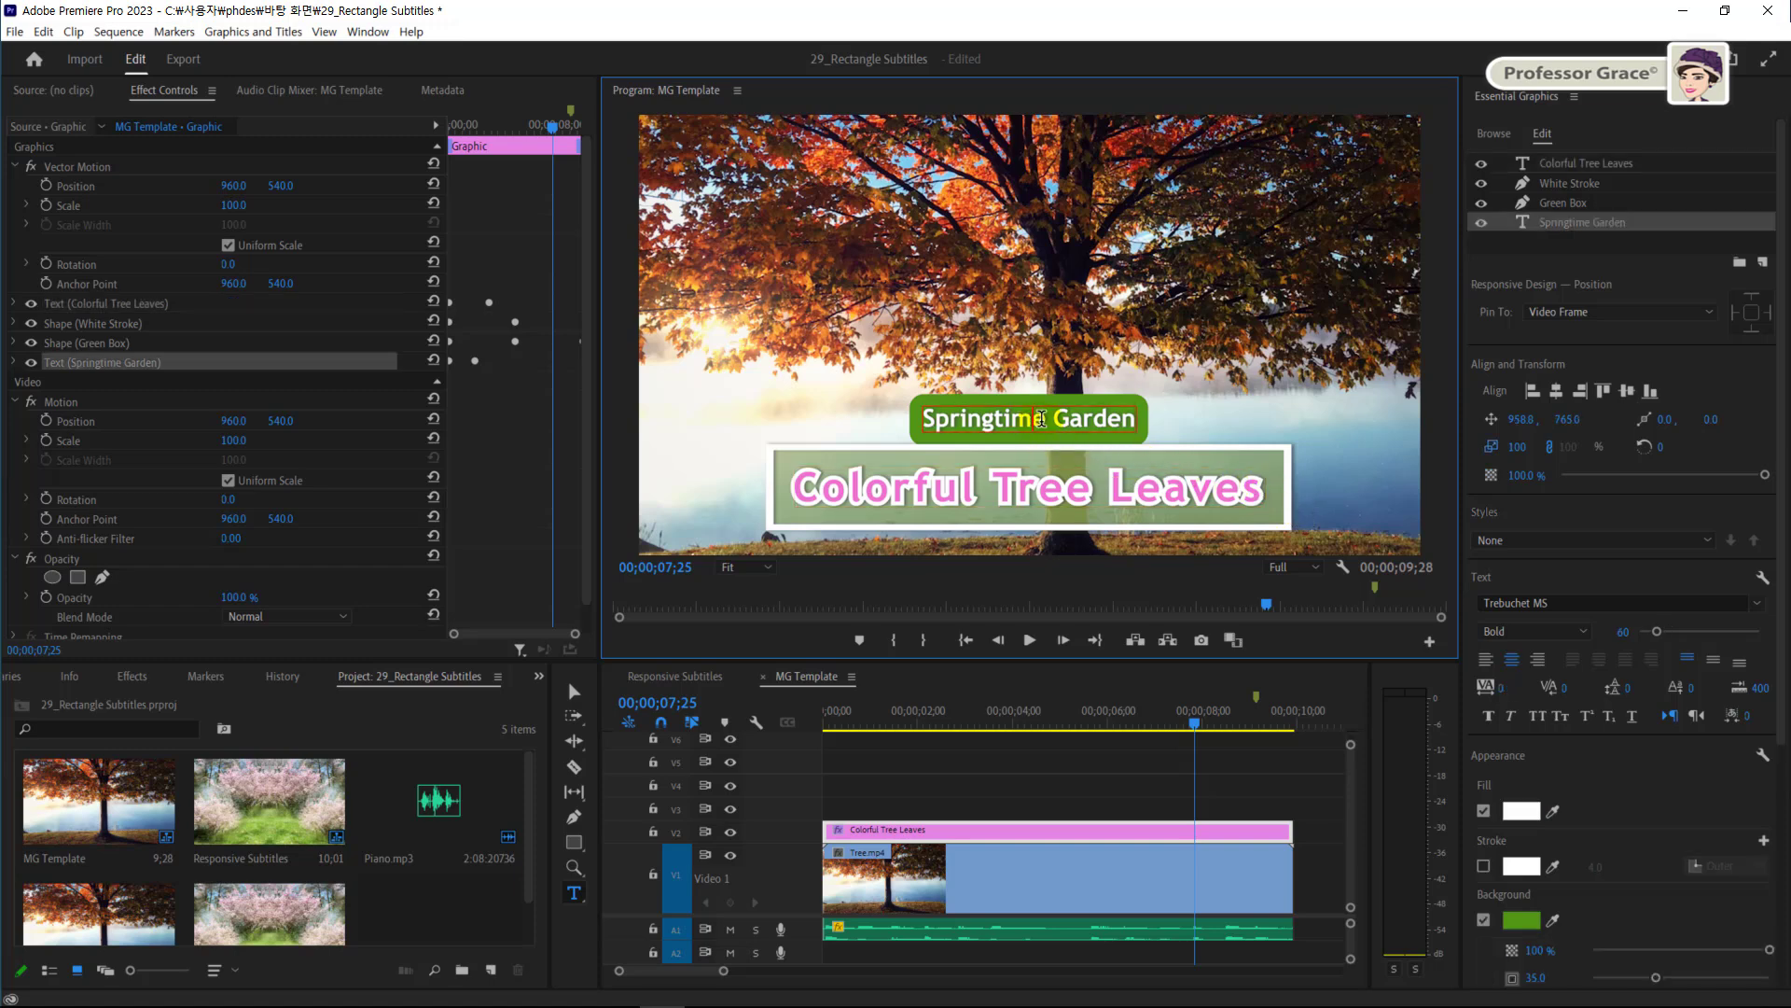
left_click_drag(1042, 420, 923, 420)
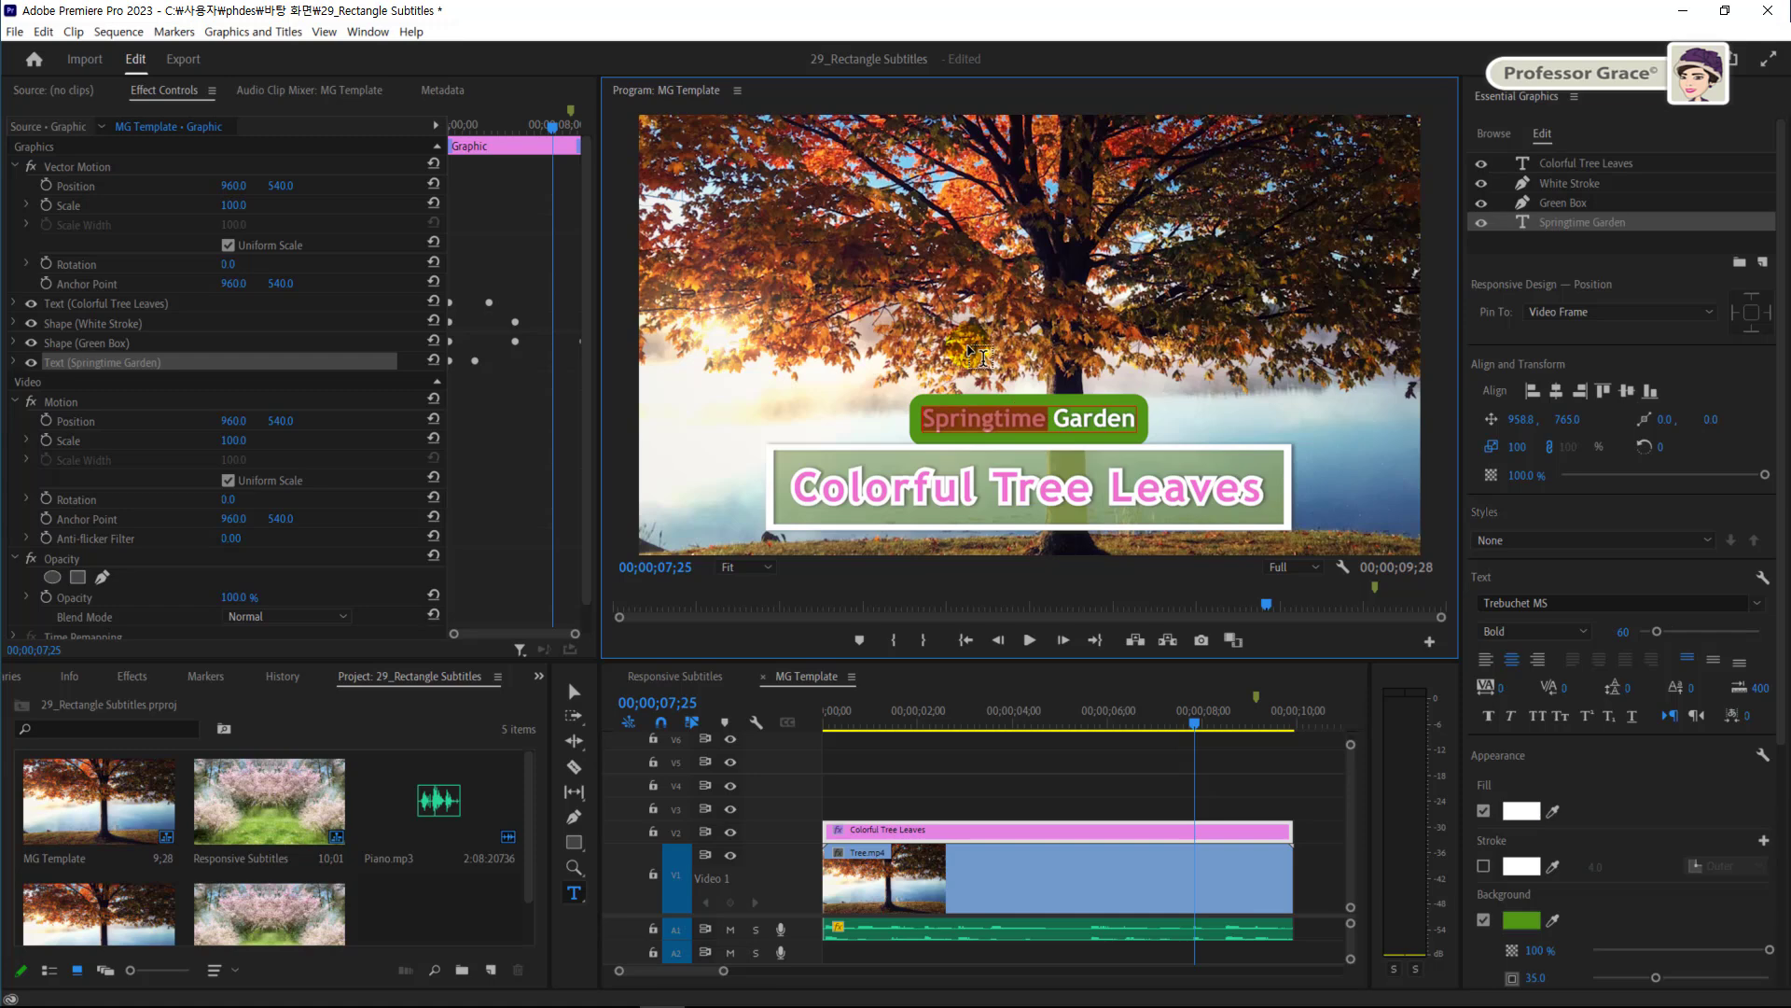
type("Au")
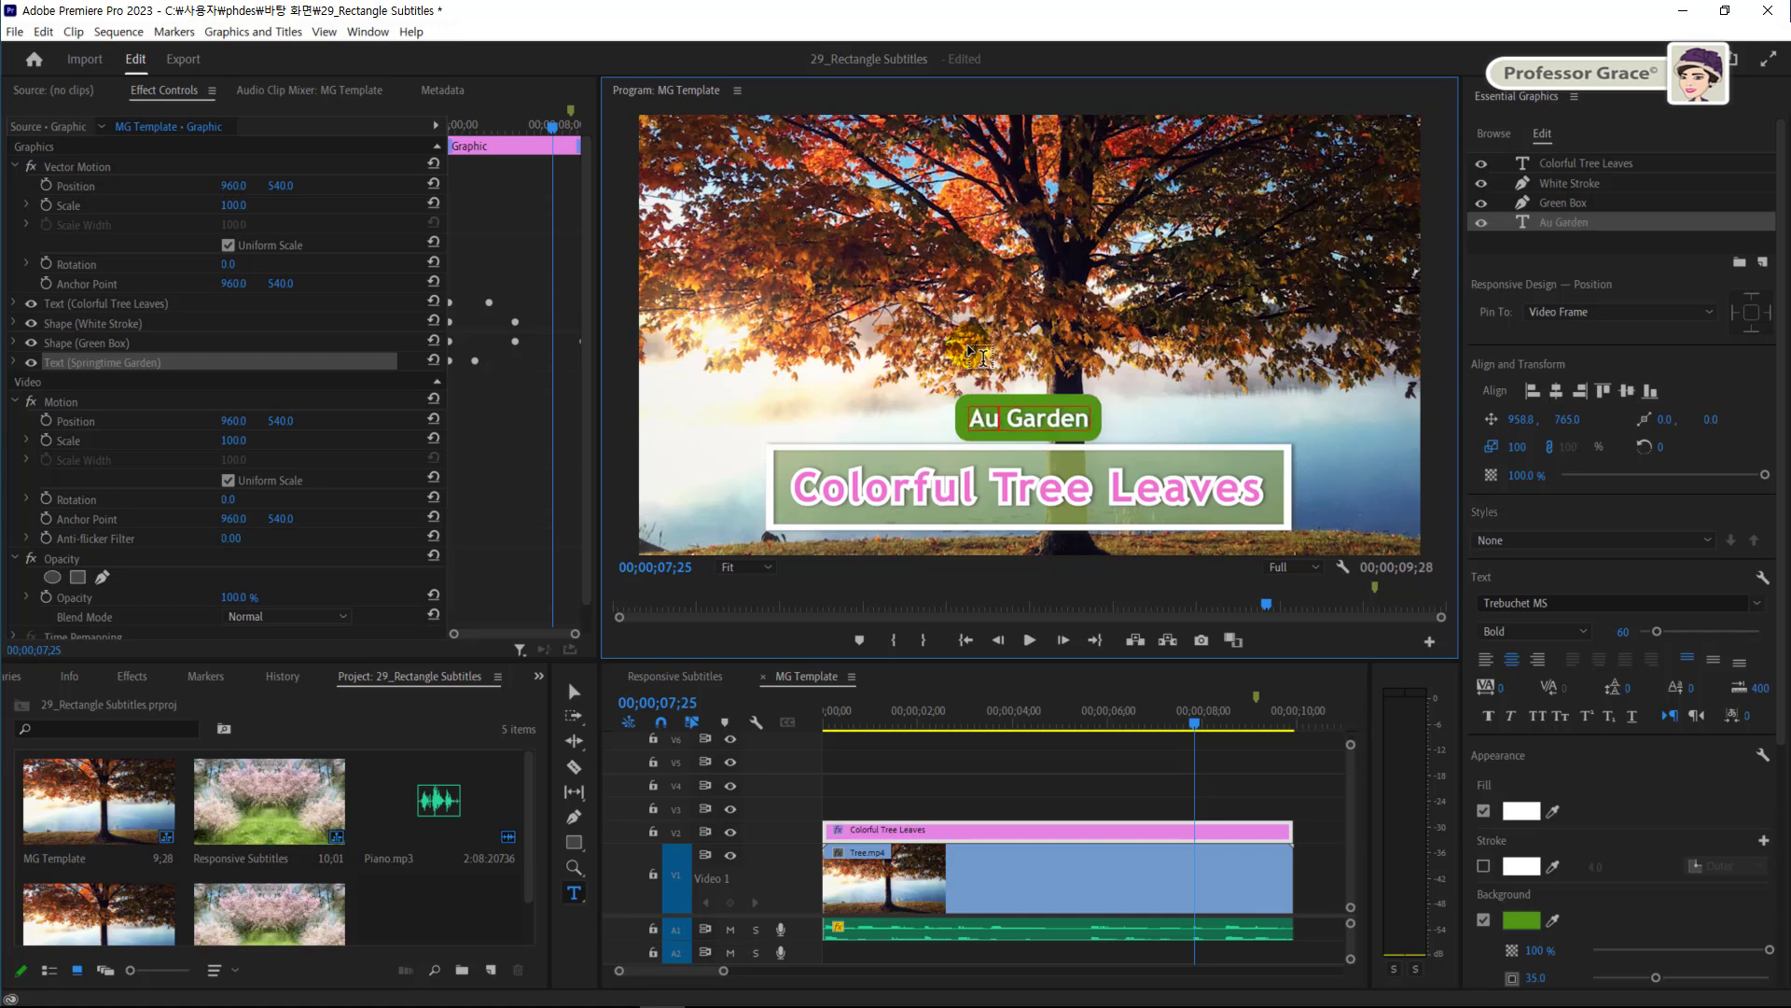
type("tumn")
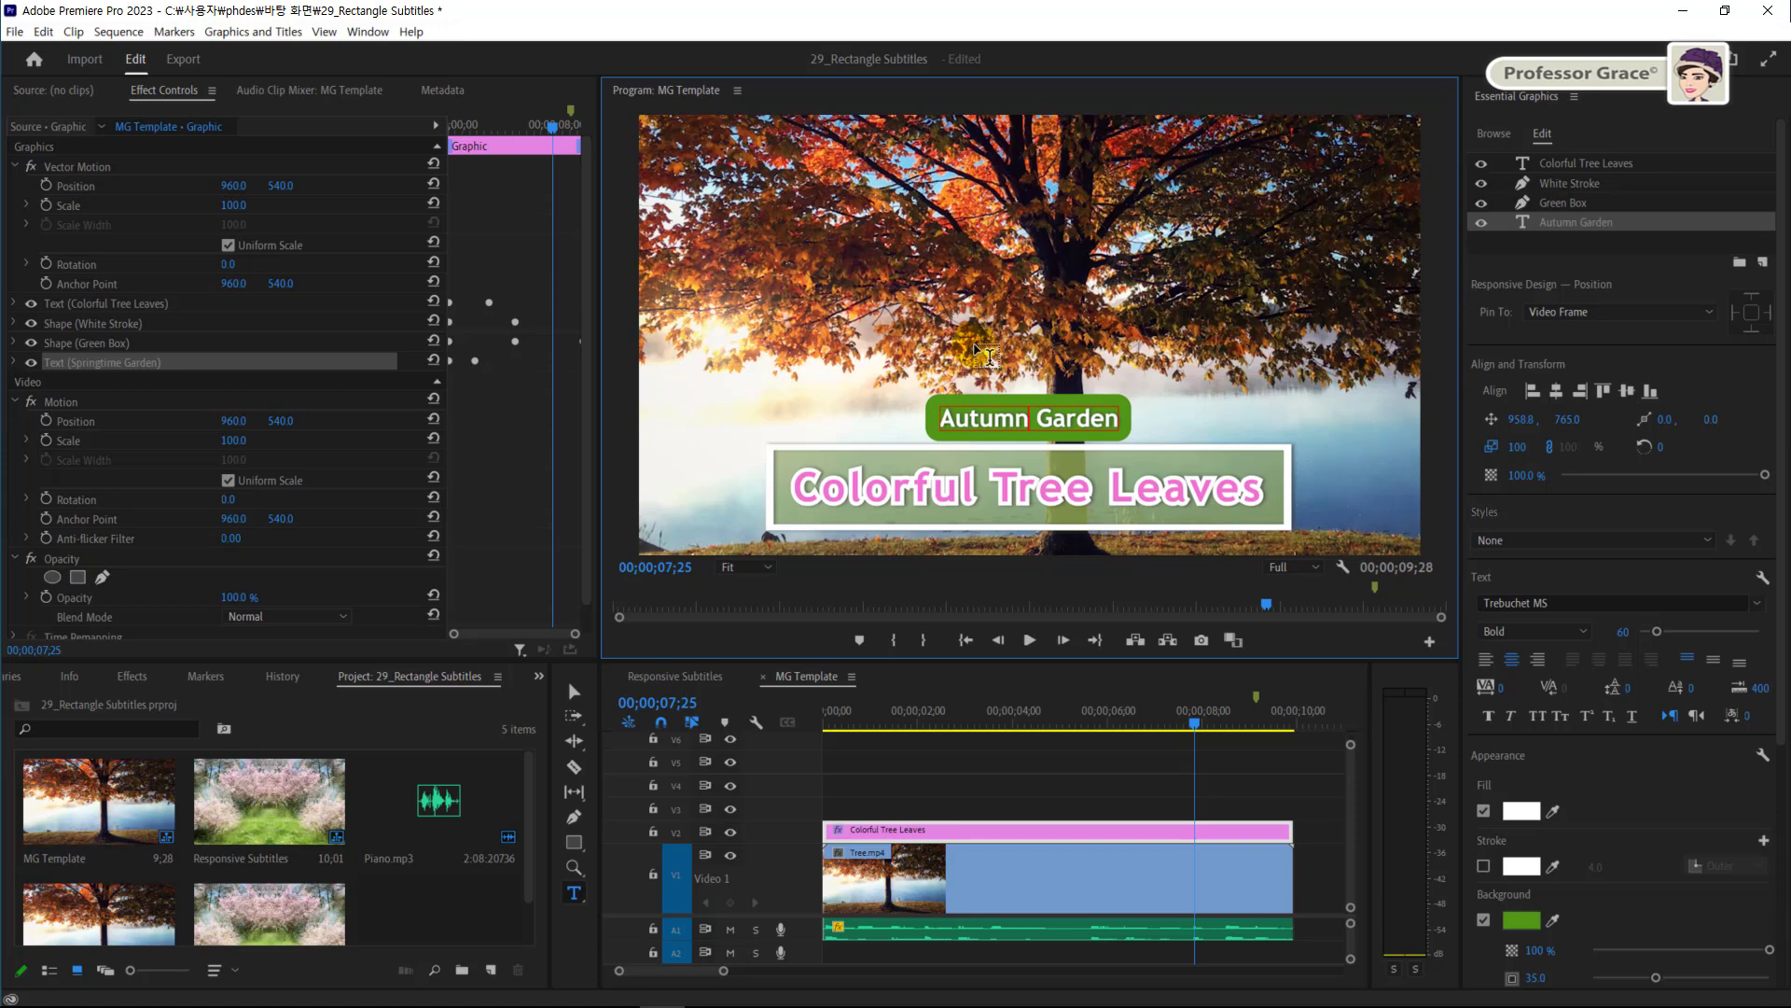
type("v")
left_click(578, 695)
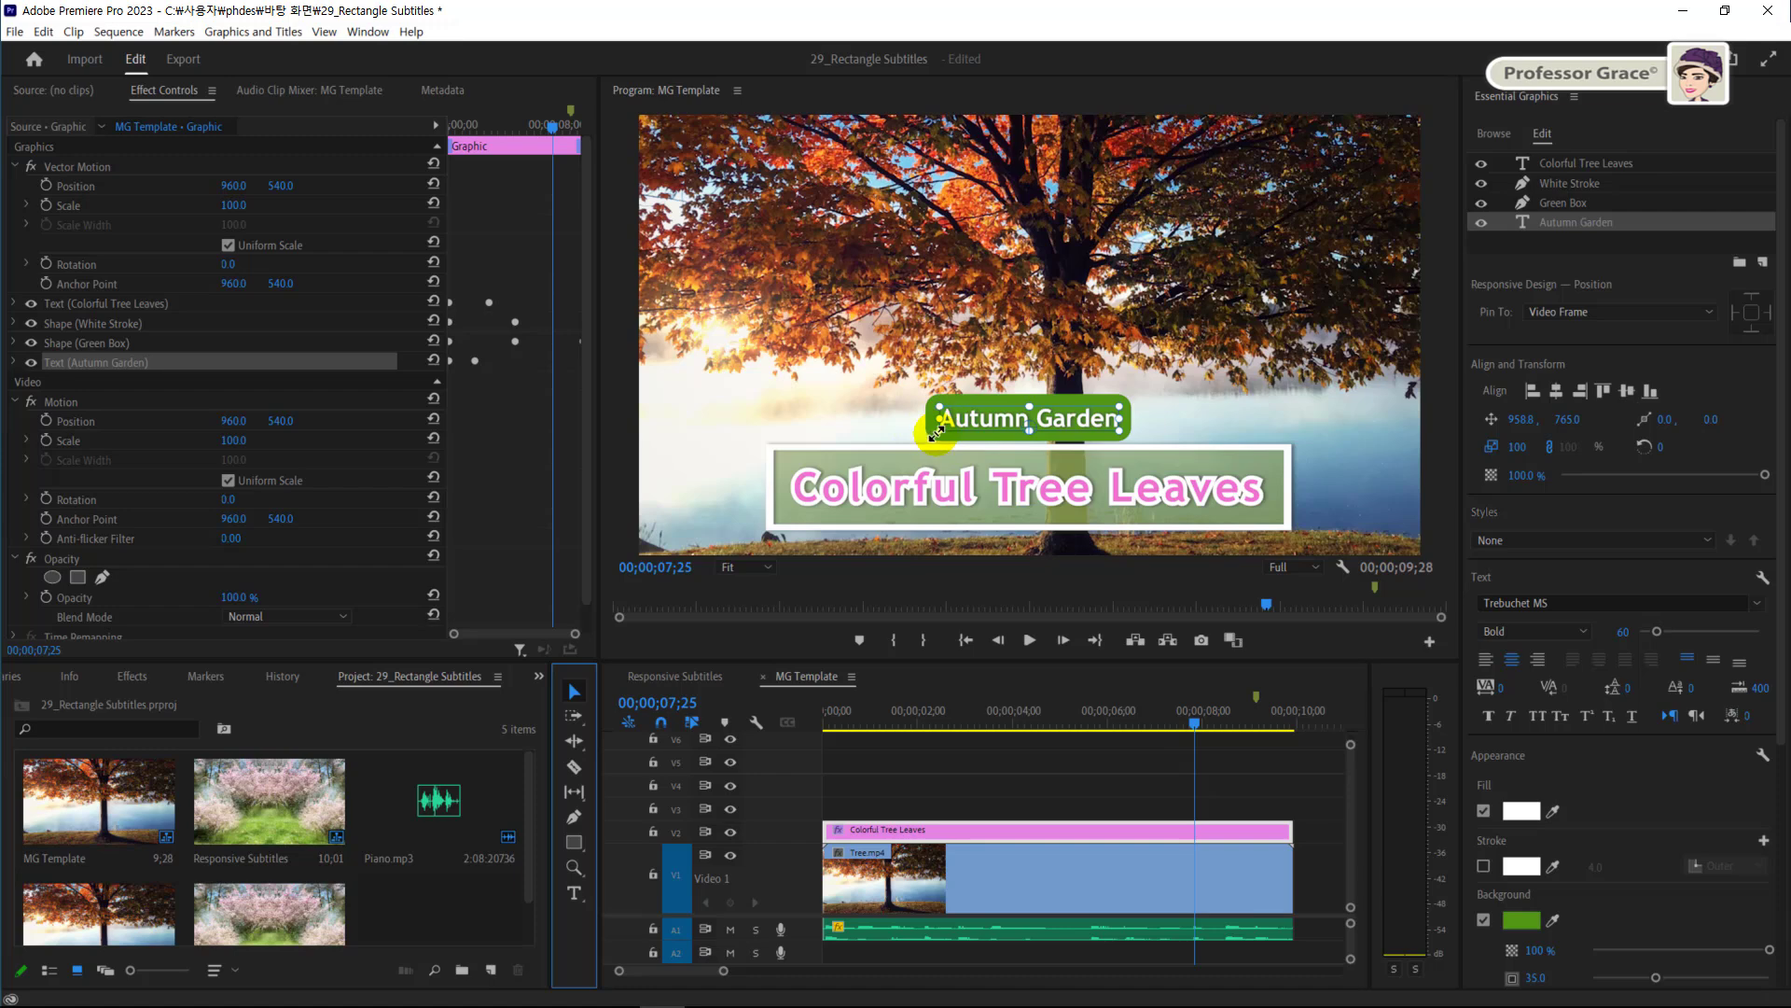
Lower the Autumn Garden text closer to the rectangle by setting its vertical position to 772.0, checking the gap at 100% magnification
left_click(770, 569)
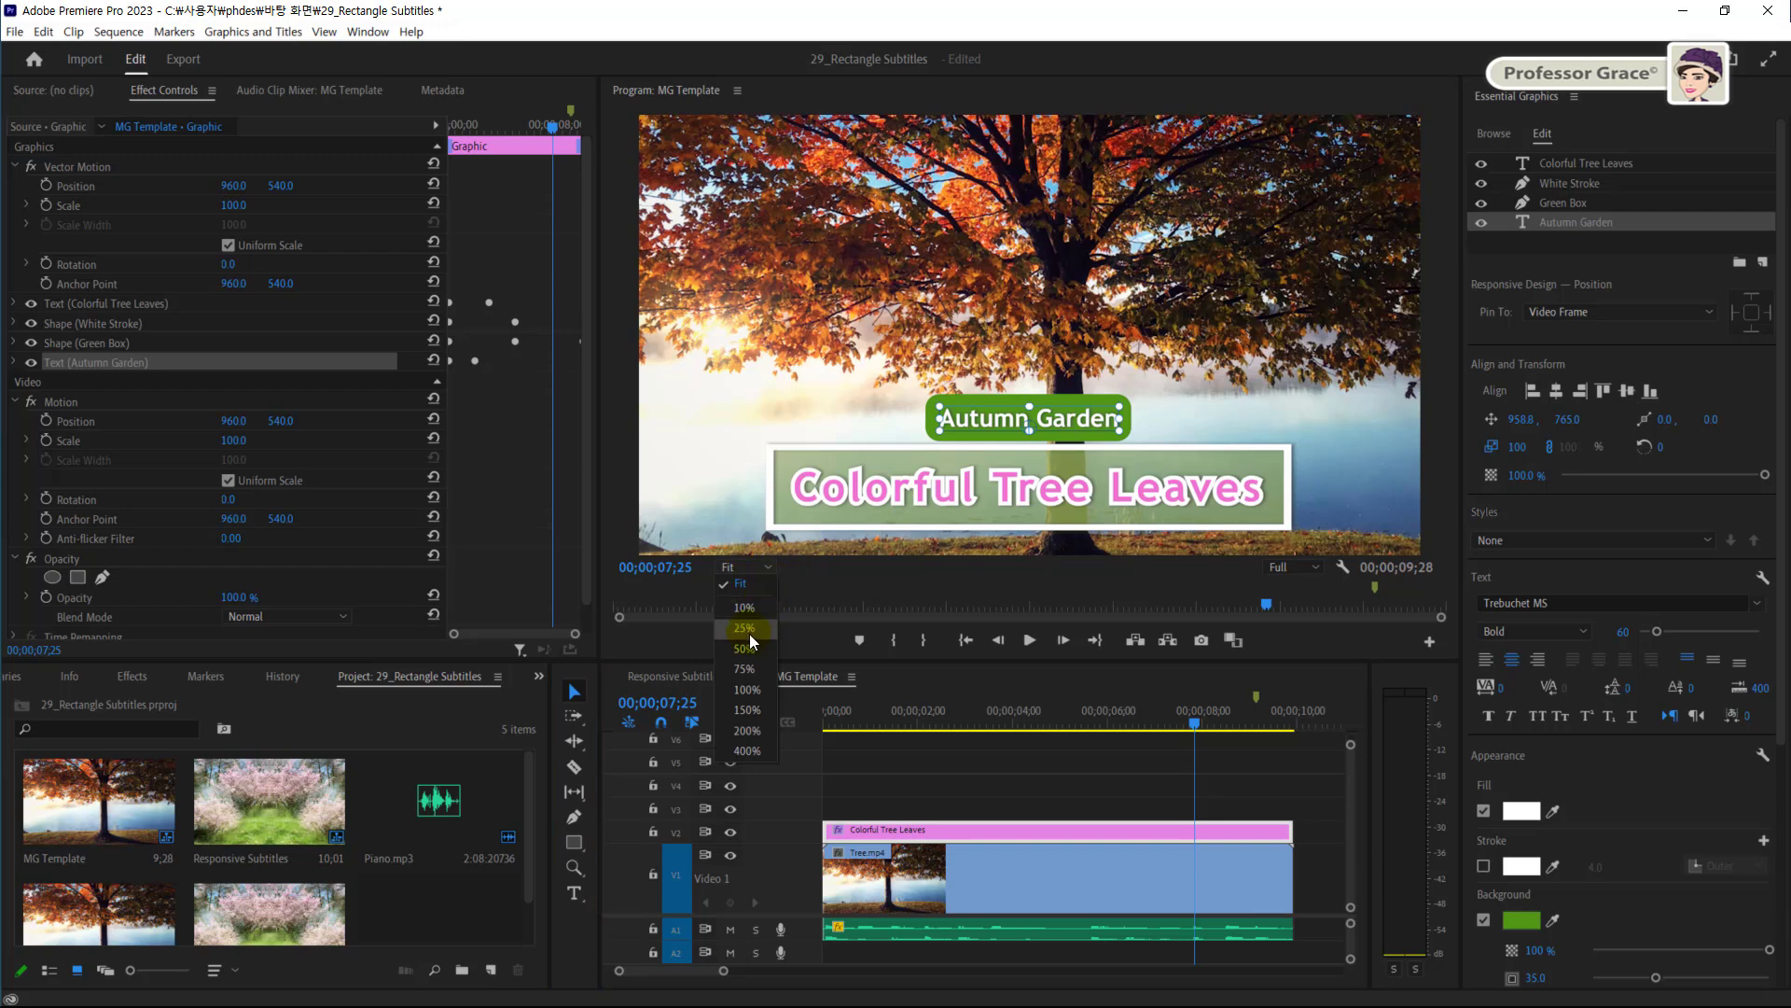
left_click(742, 689)
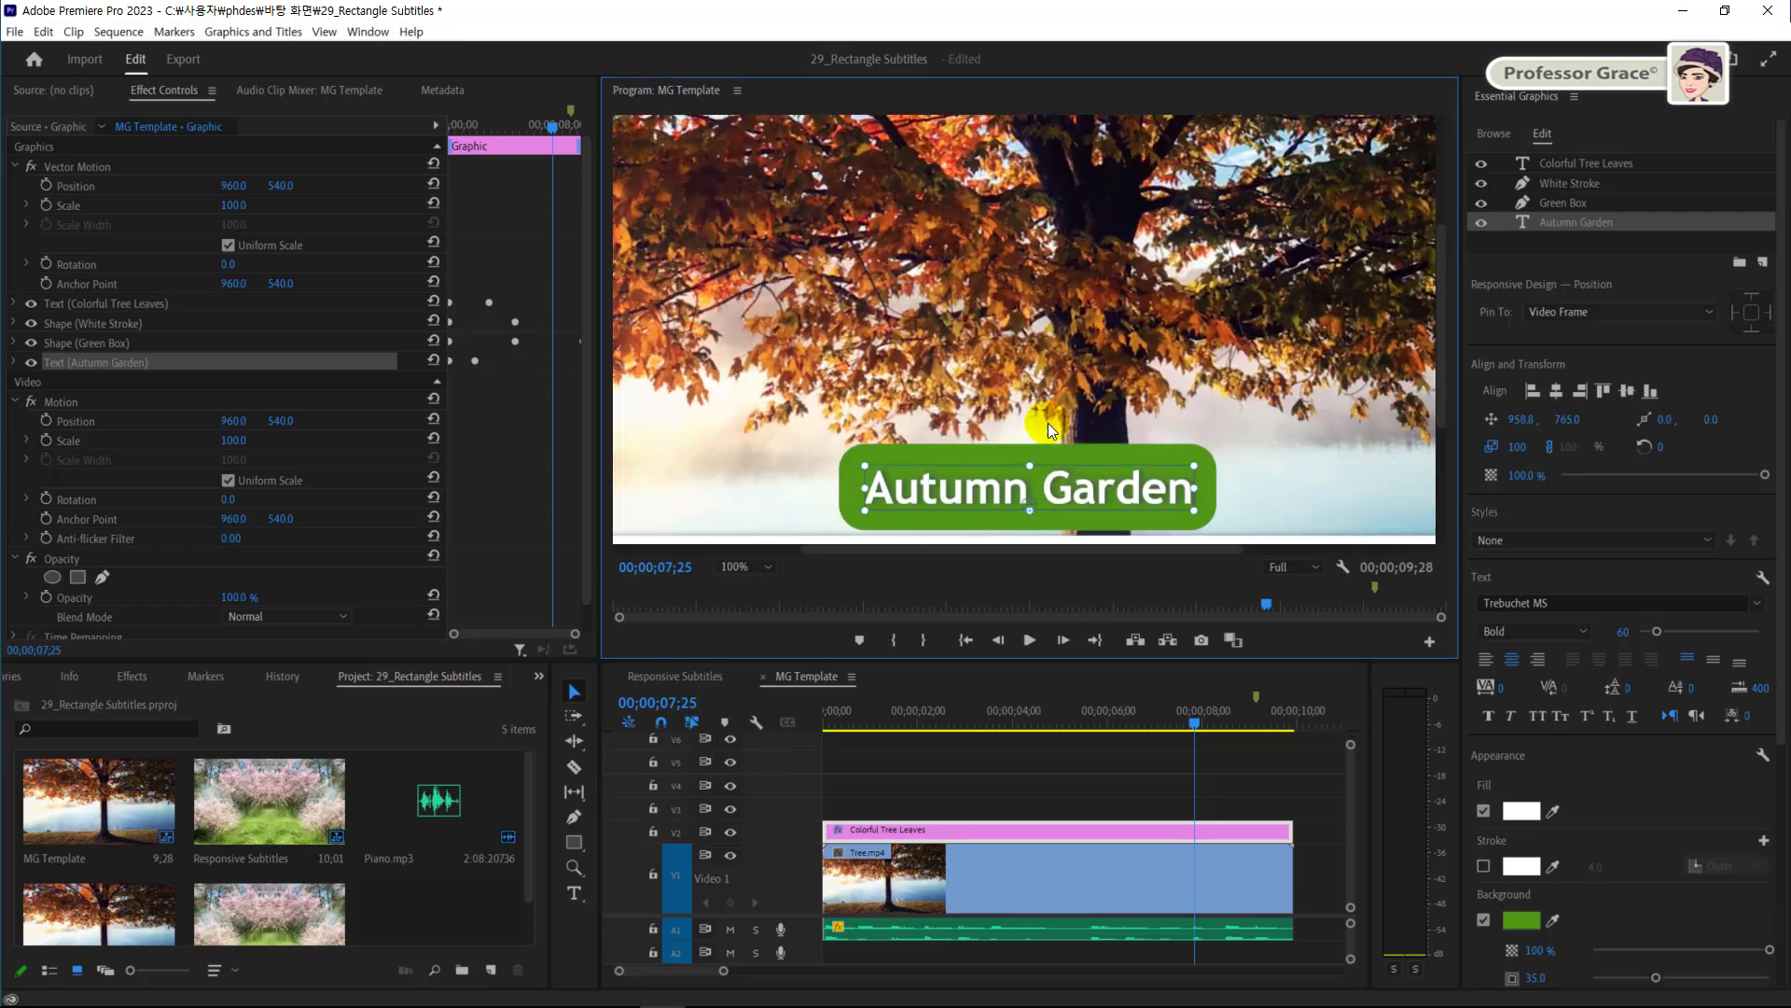
scroll(1076, 414, "down", 2)
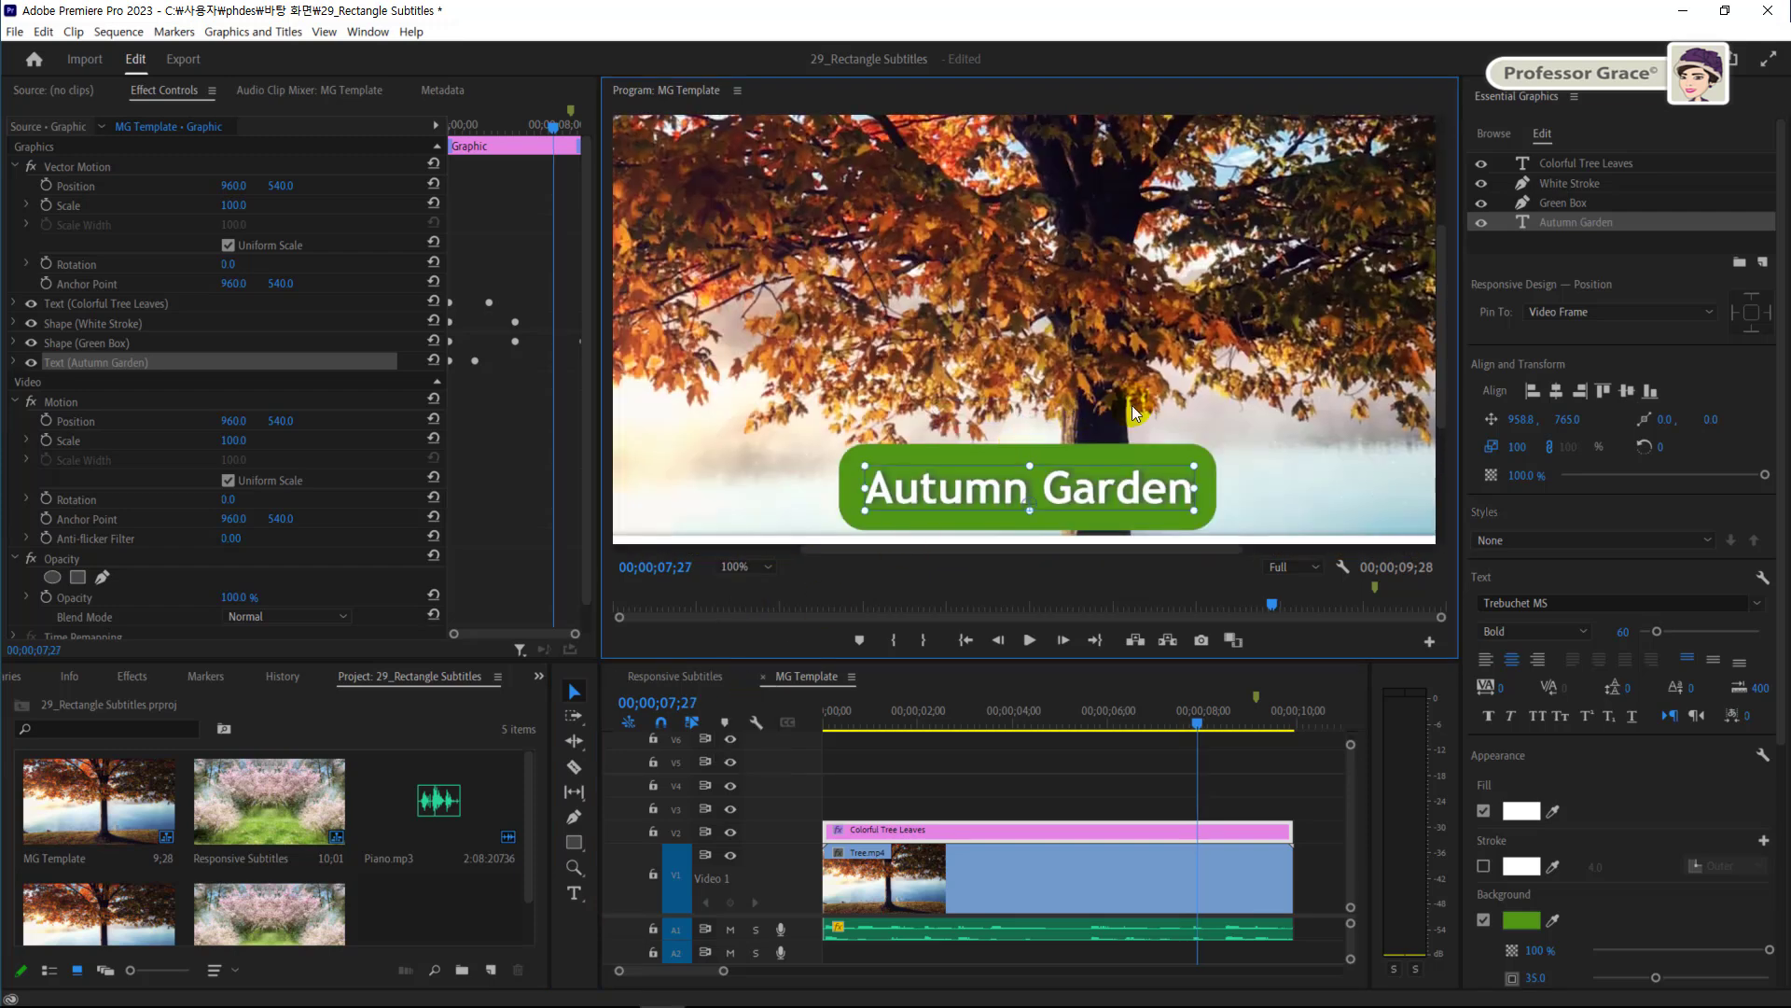
left_click_drag(1441, 397, 1439, 449)
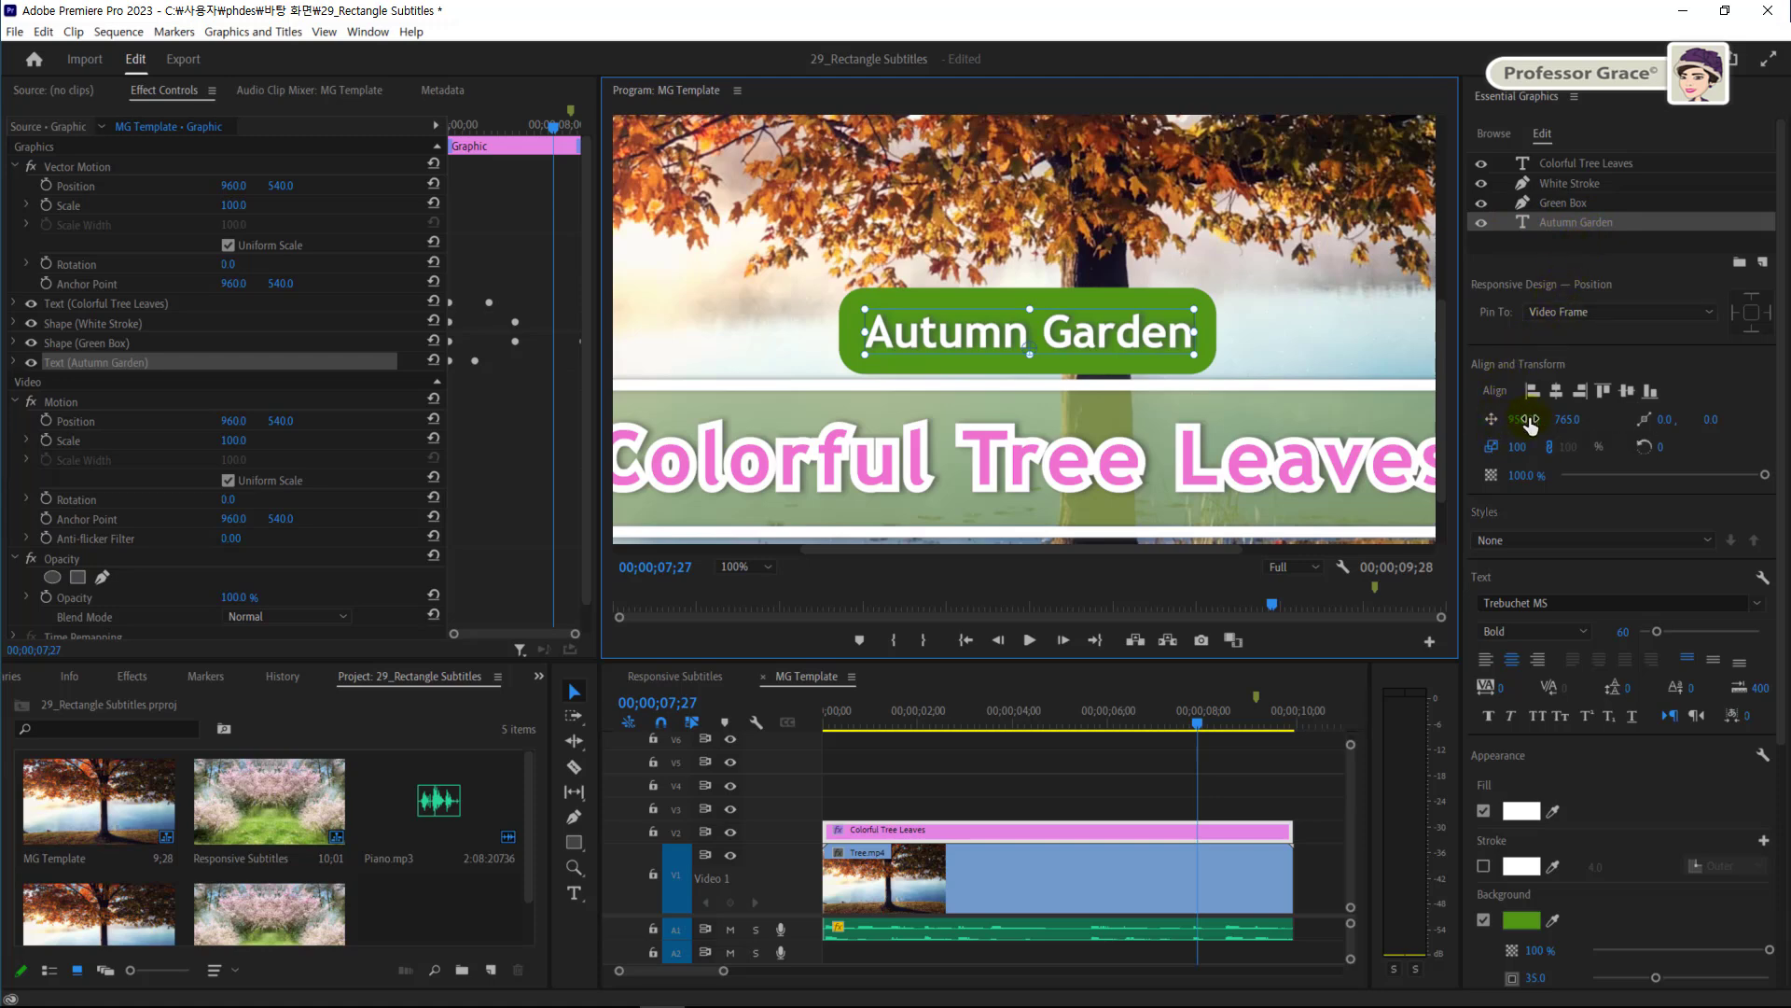
left_click(1565, 422)
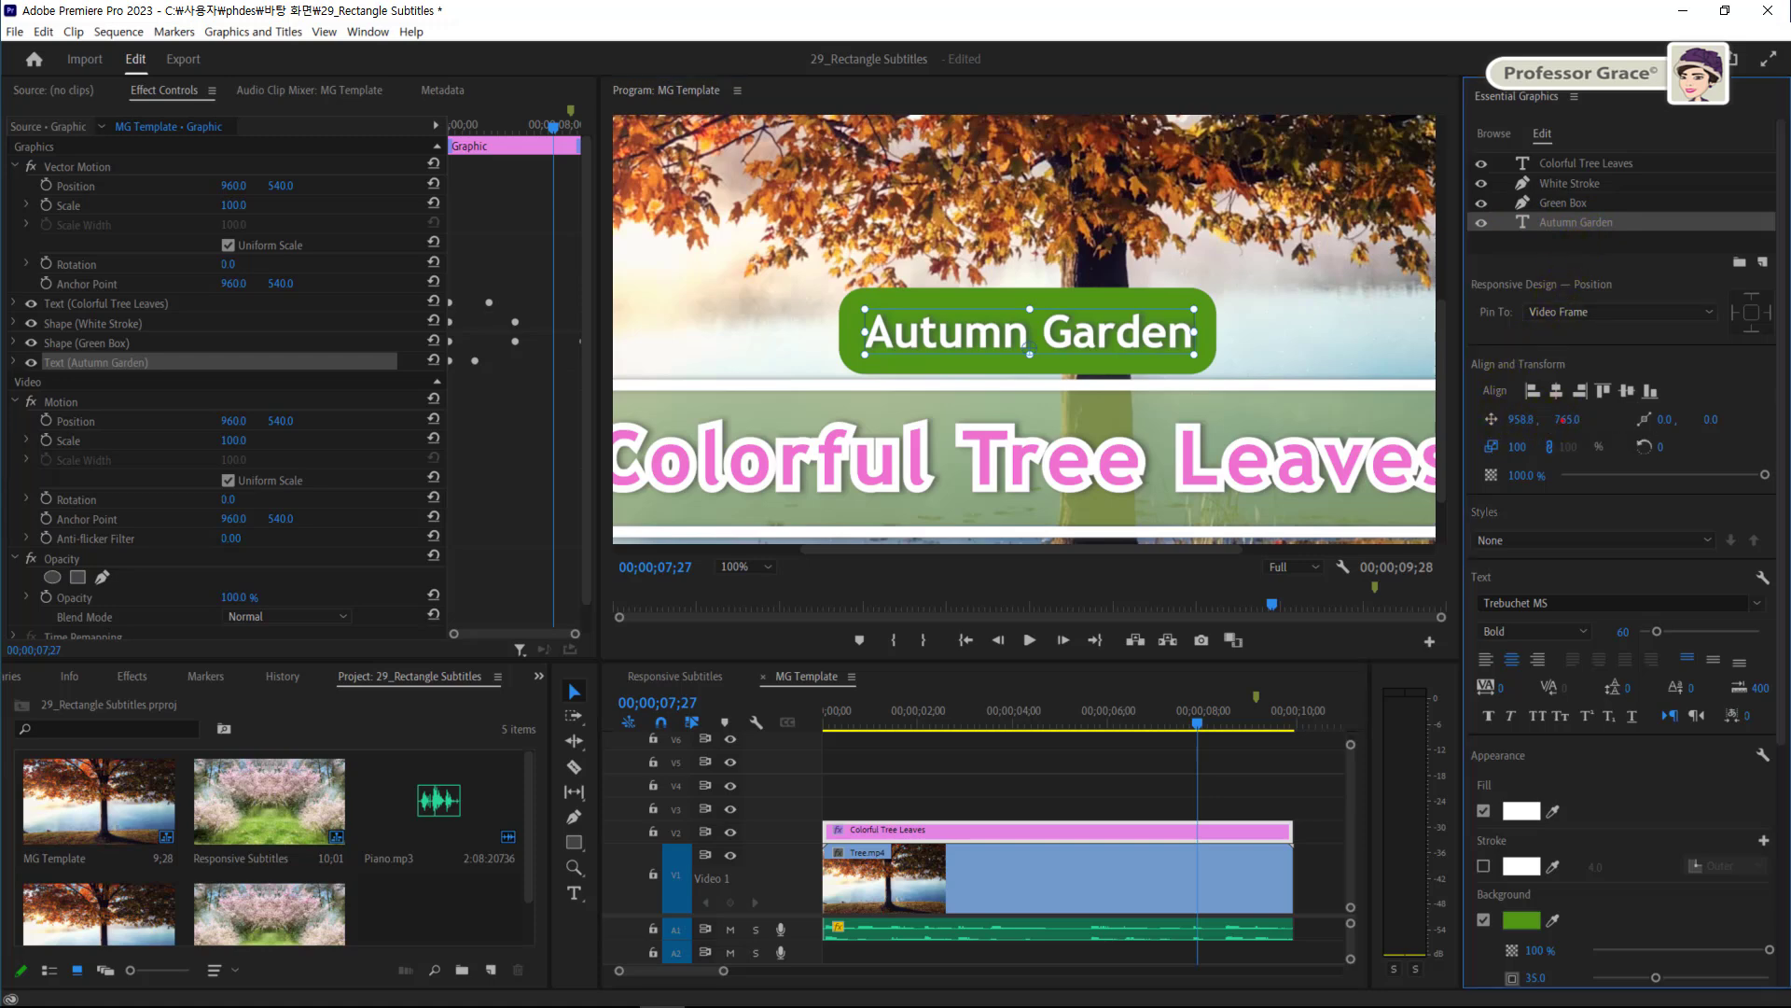
left_click_drag(1566, 421, 1572, 422)
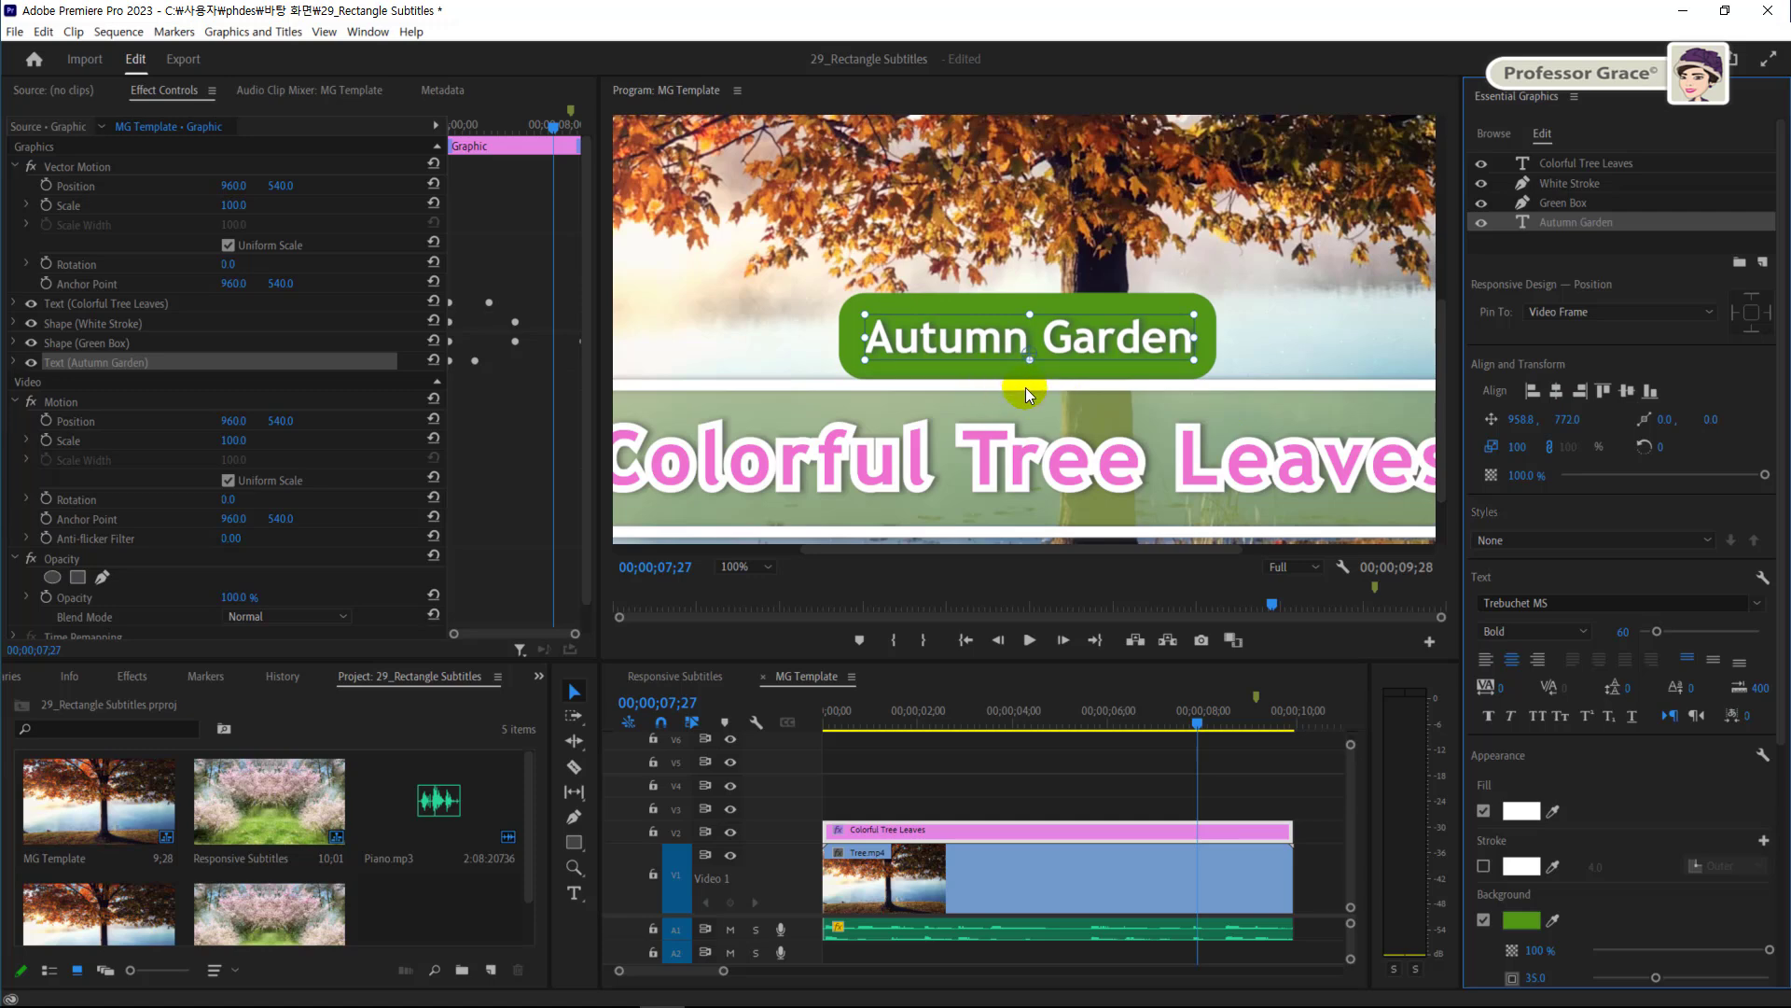
left_click(769, 569)
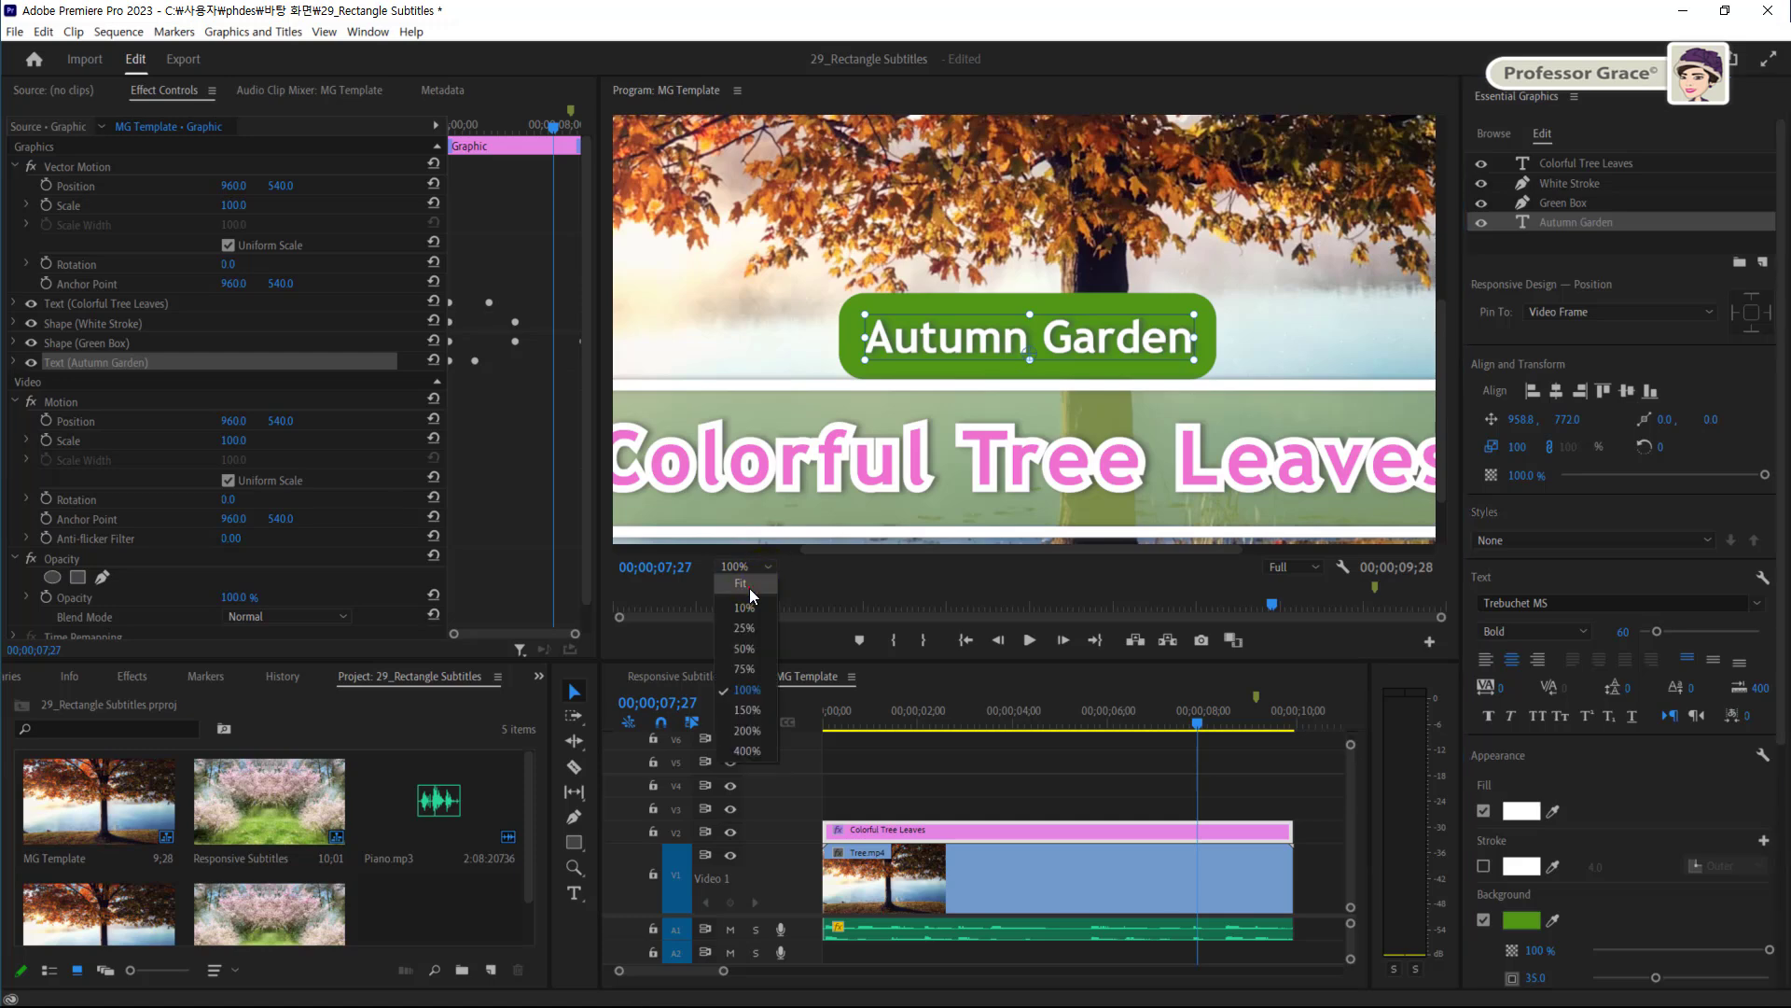
left_click(750, 590)
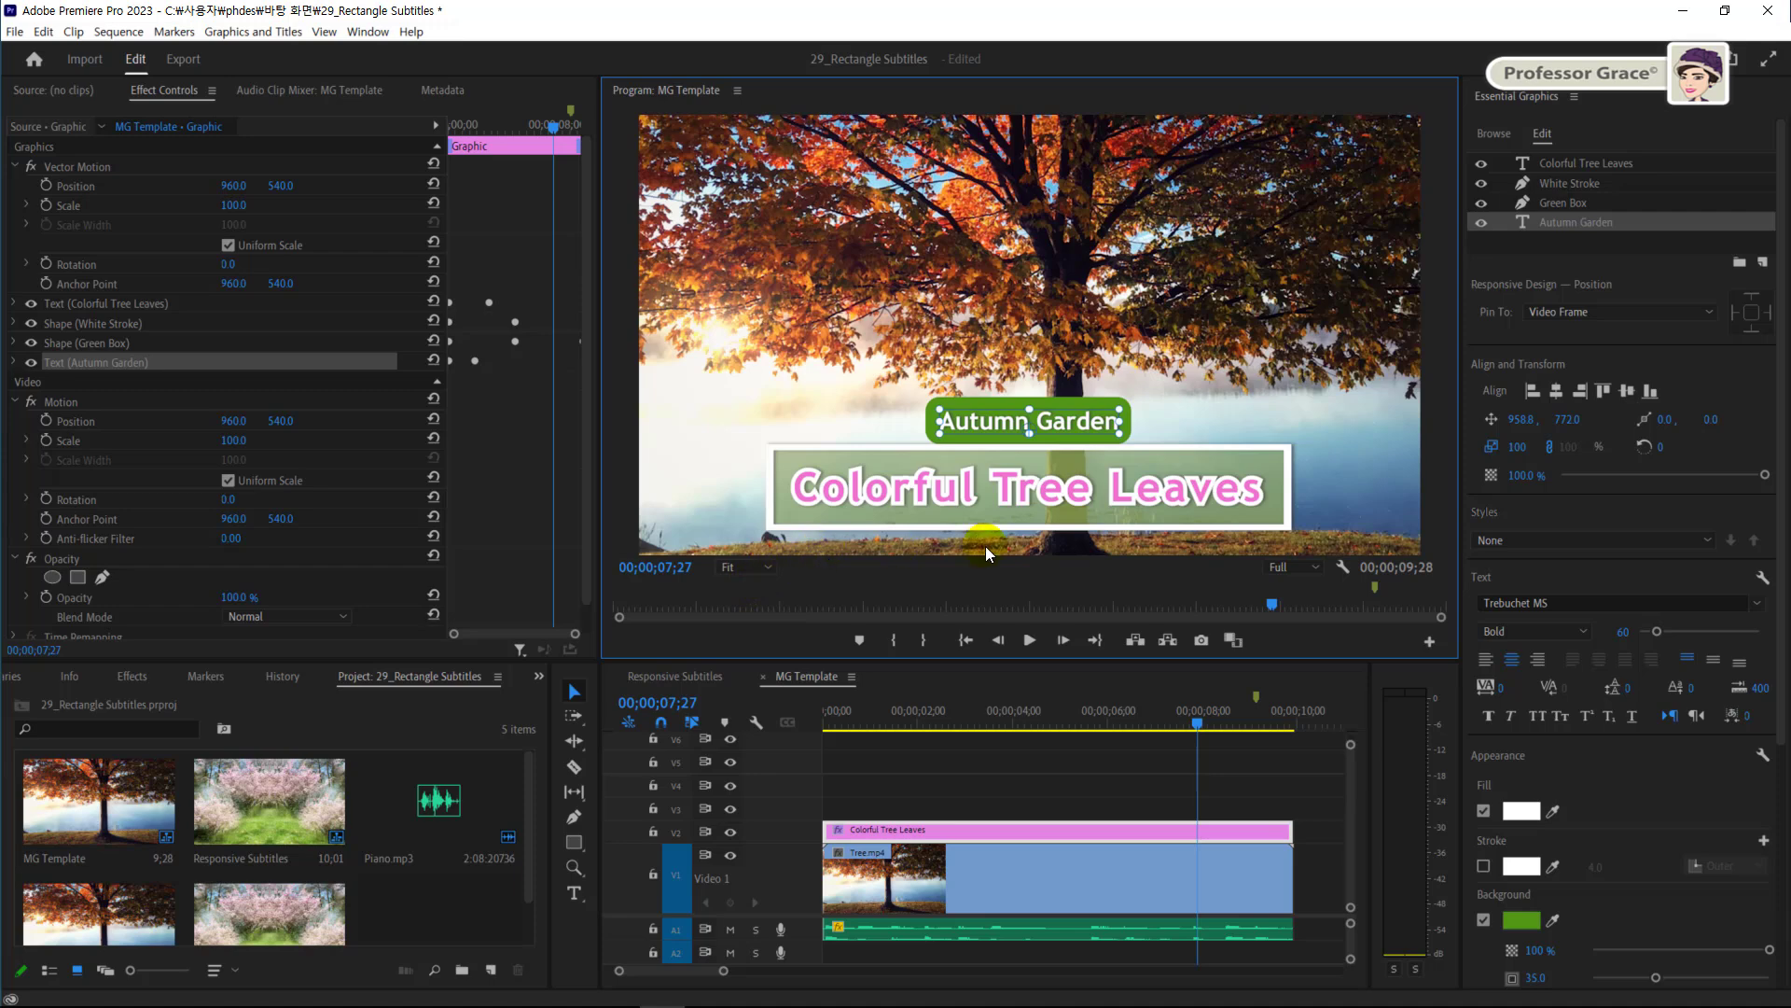
Deselect the graphic and play the MG Template sequence from the start to review the subtitle animation
left_click(1114, 793)
key("Home")
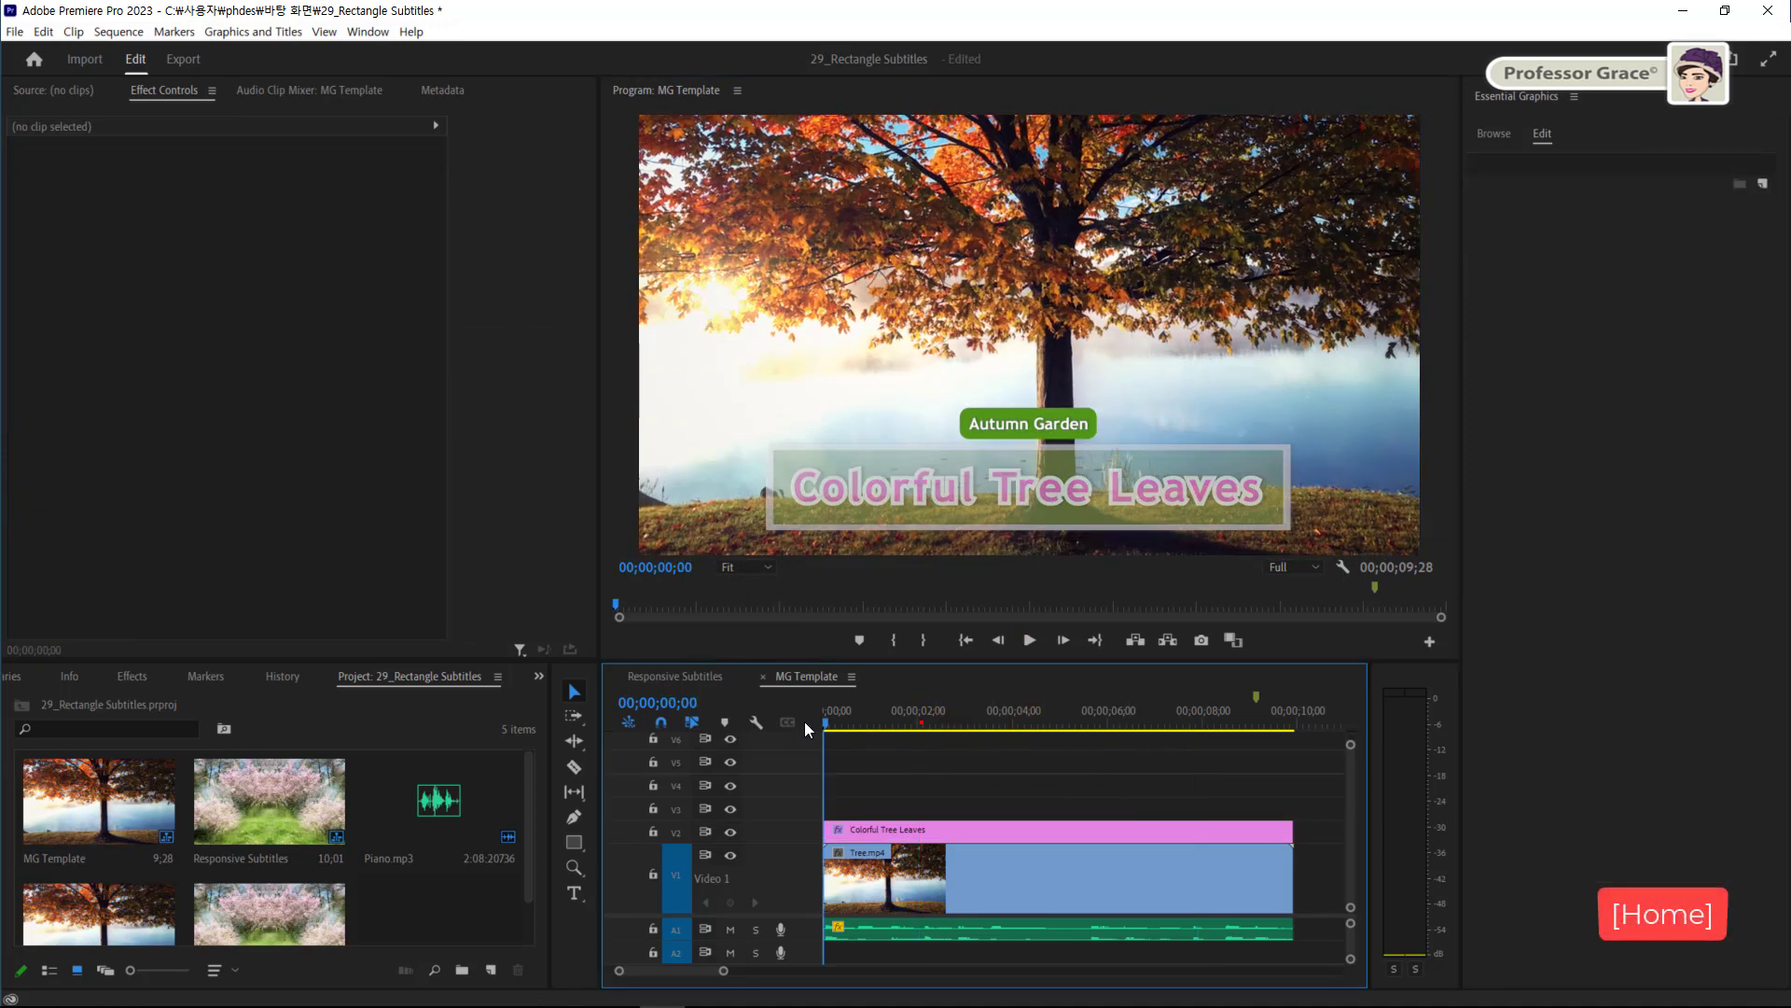
key("space")
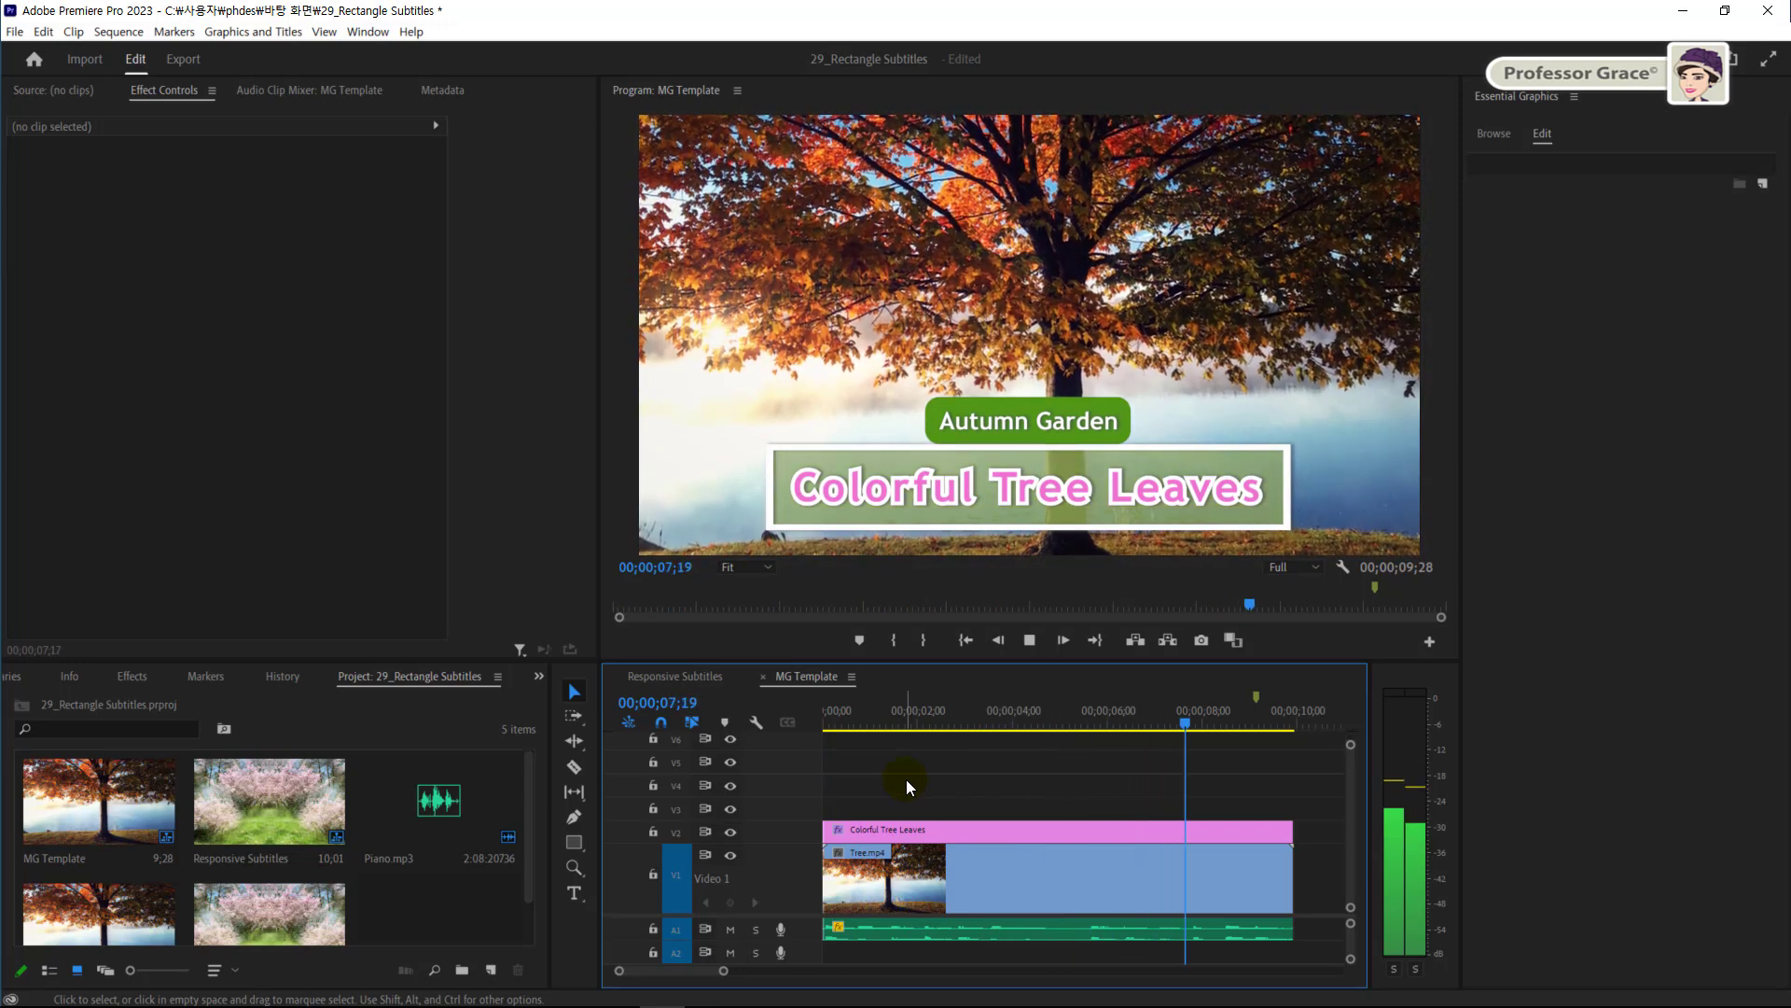
left_click(1199, 717)
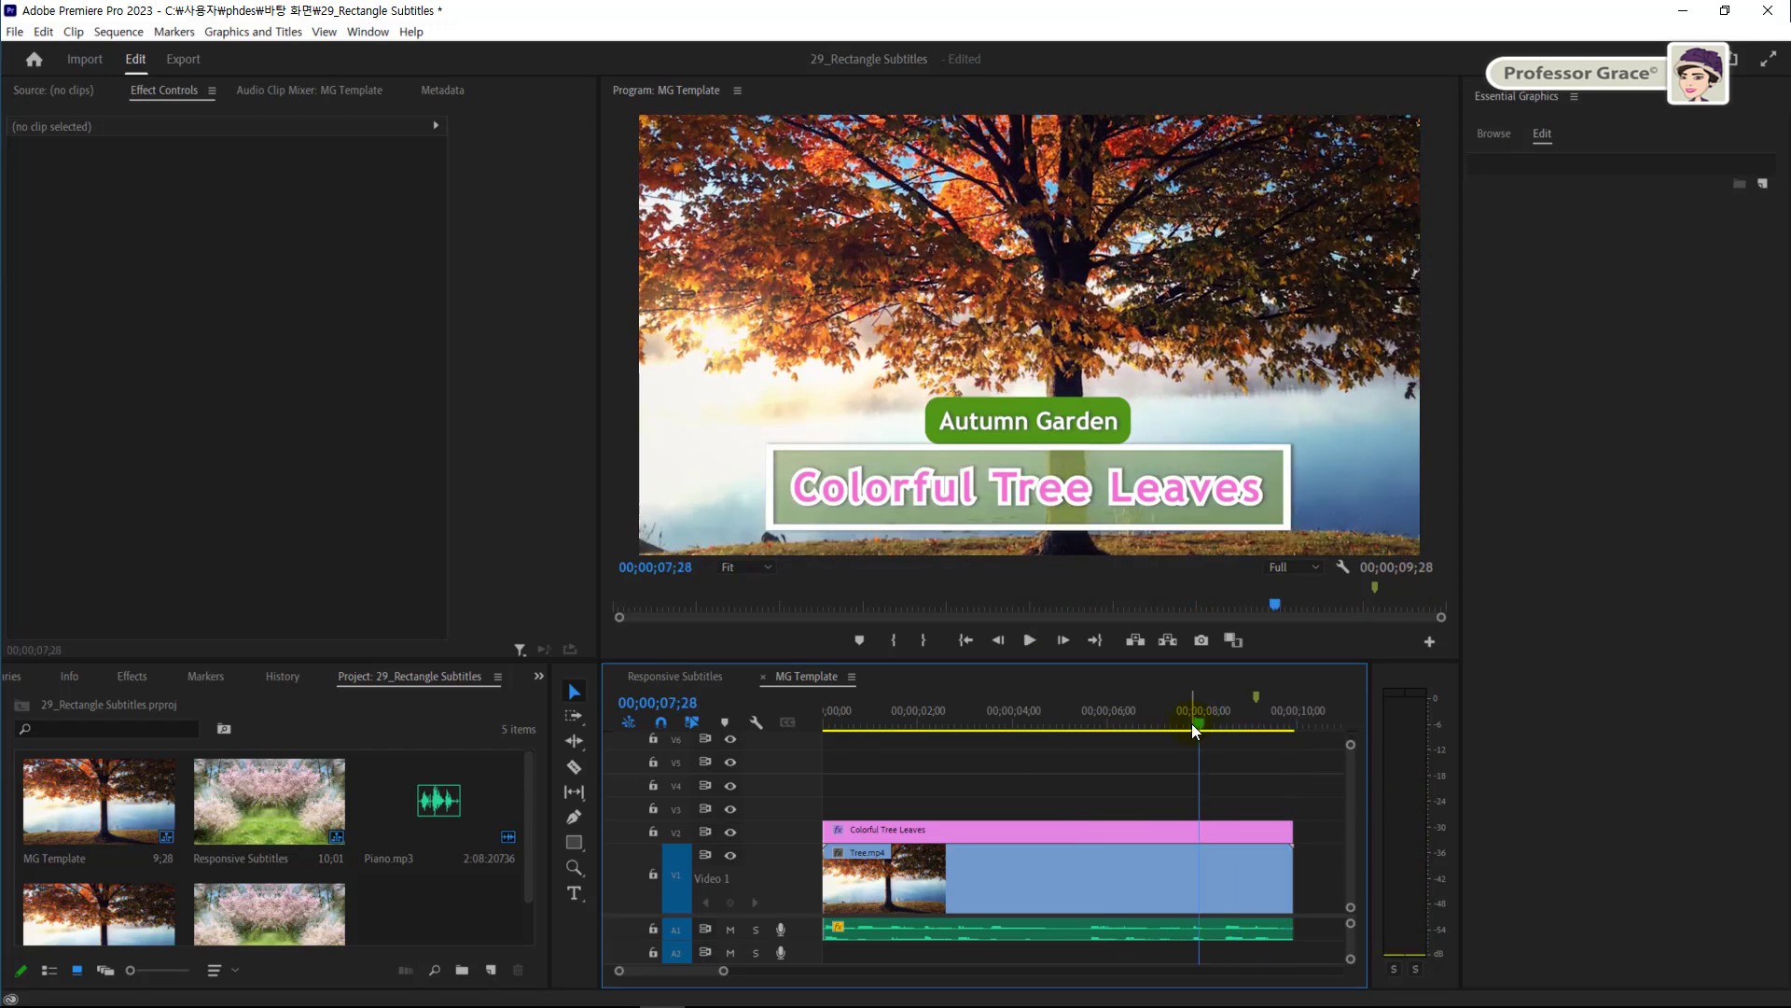
Set the background colour of the Autumn Garden text to FF561B
left_click_drag(1194, 724, 1216, 724)
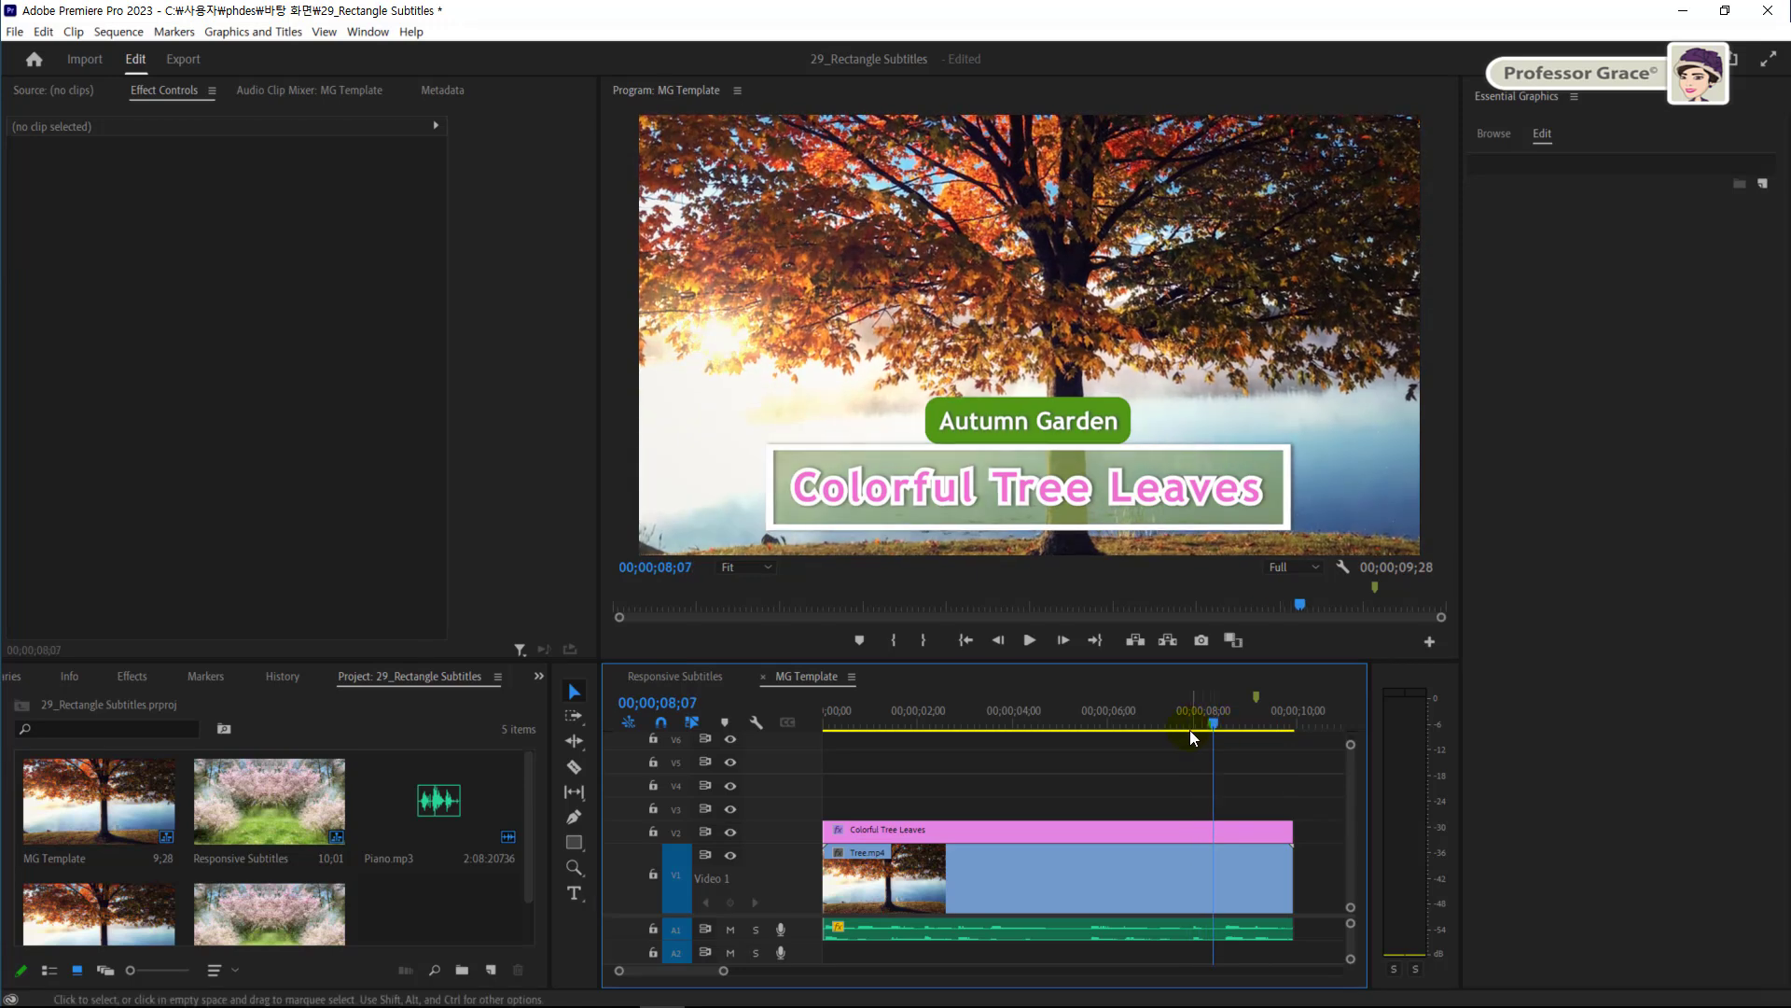
left_click(1015, 421)
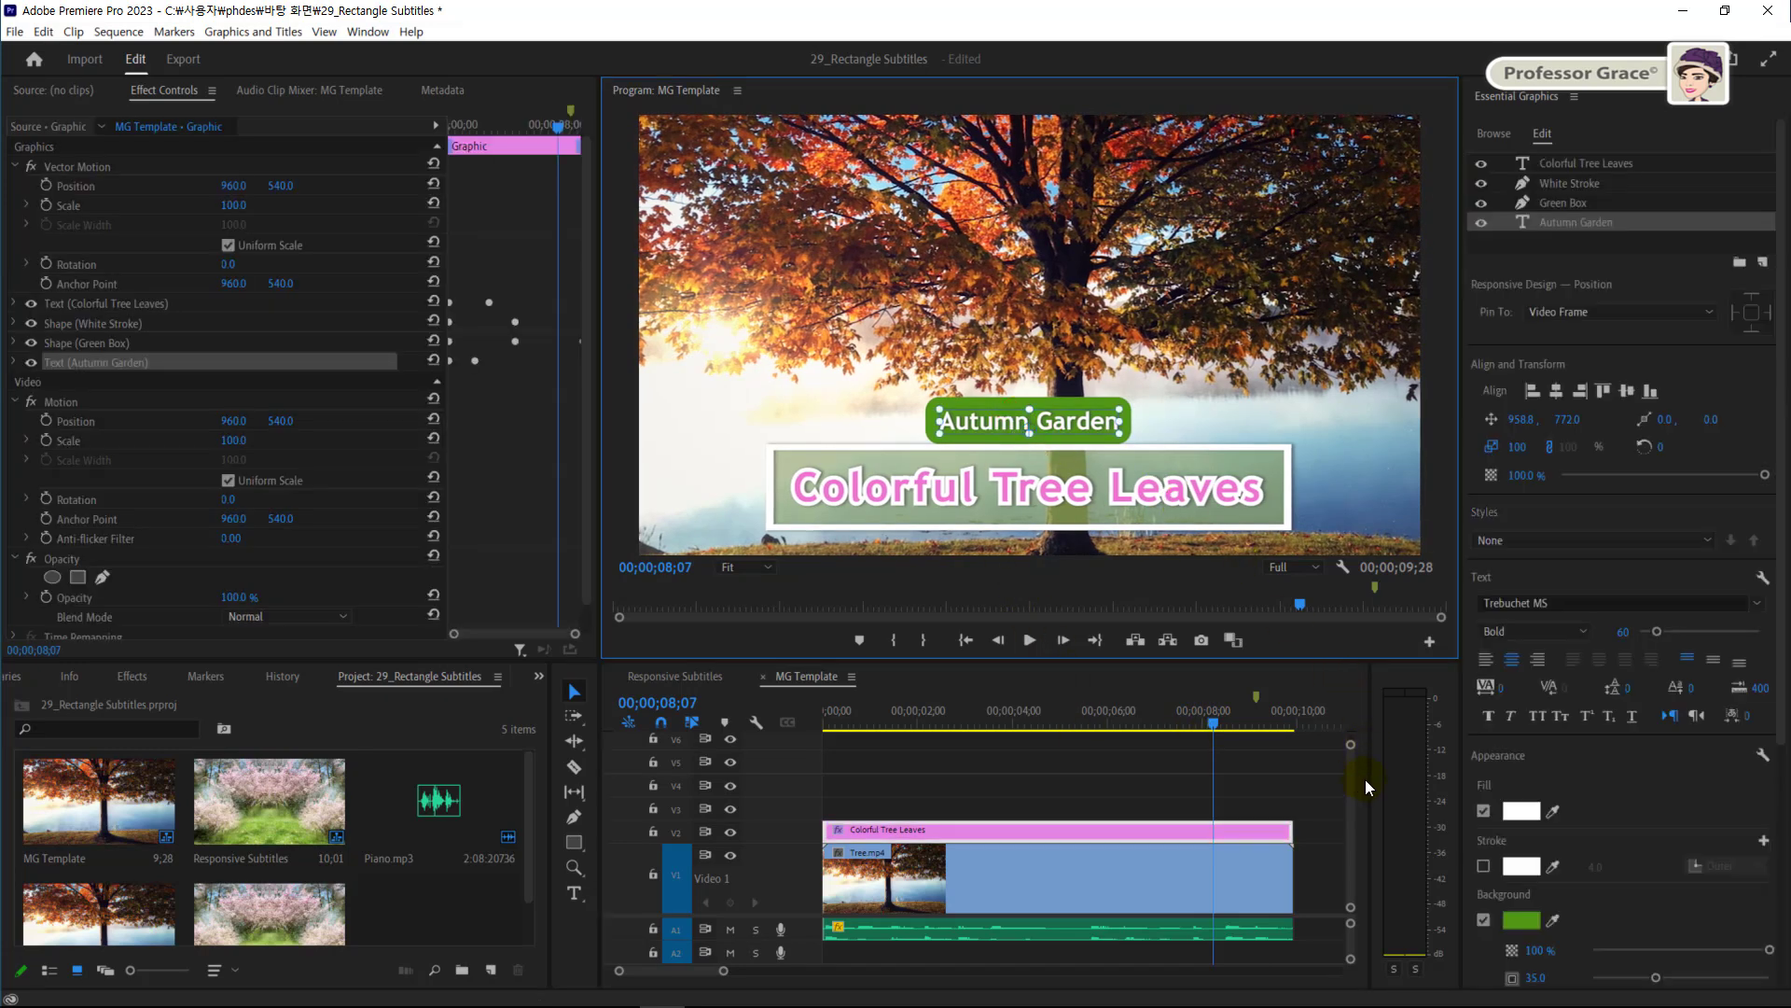
scroll(1534, 905, "down", 2)
left_click(1521, 827)
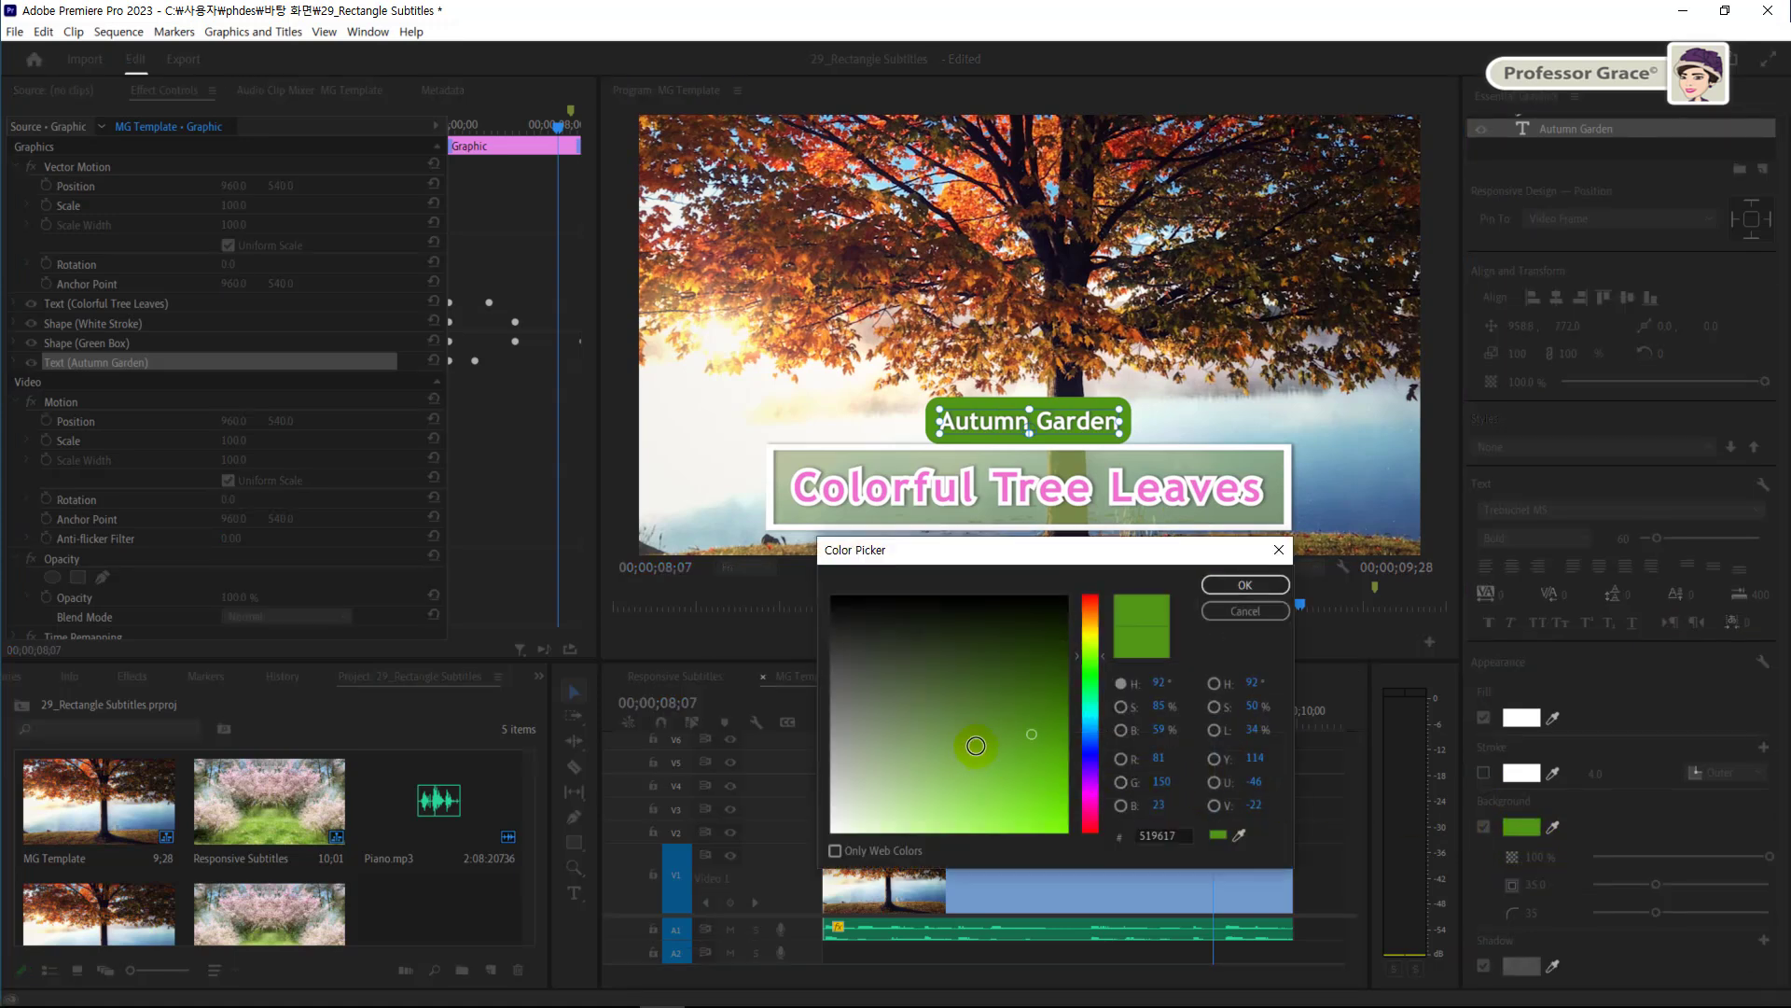
left_click_drag(972, 545, 961, 556)
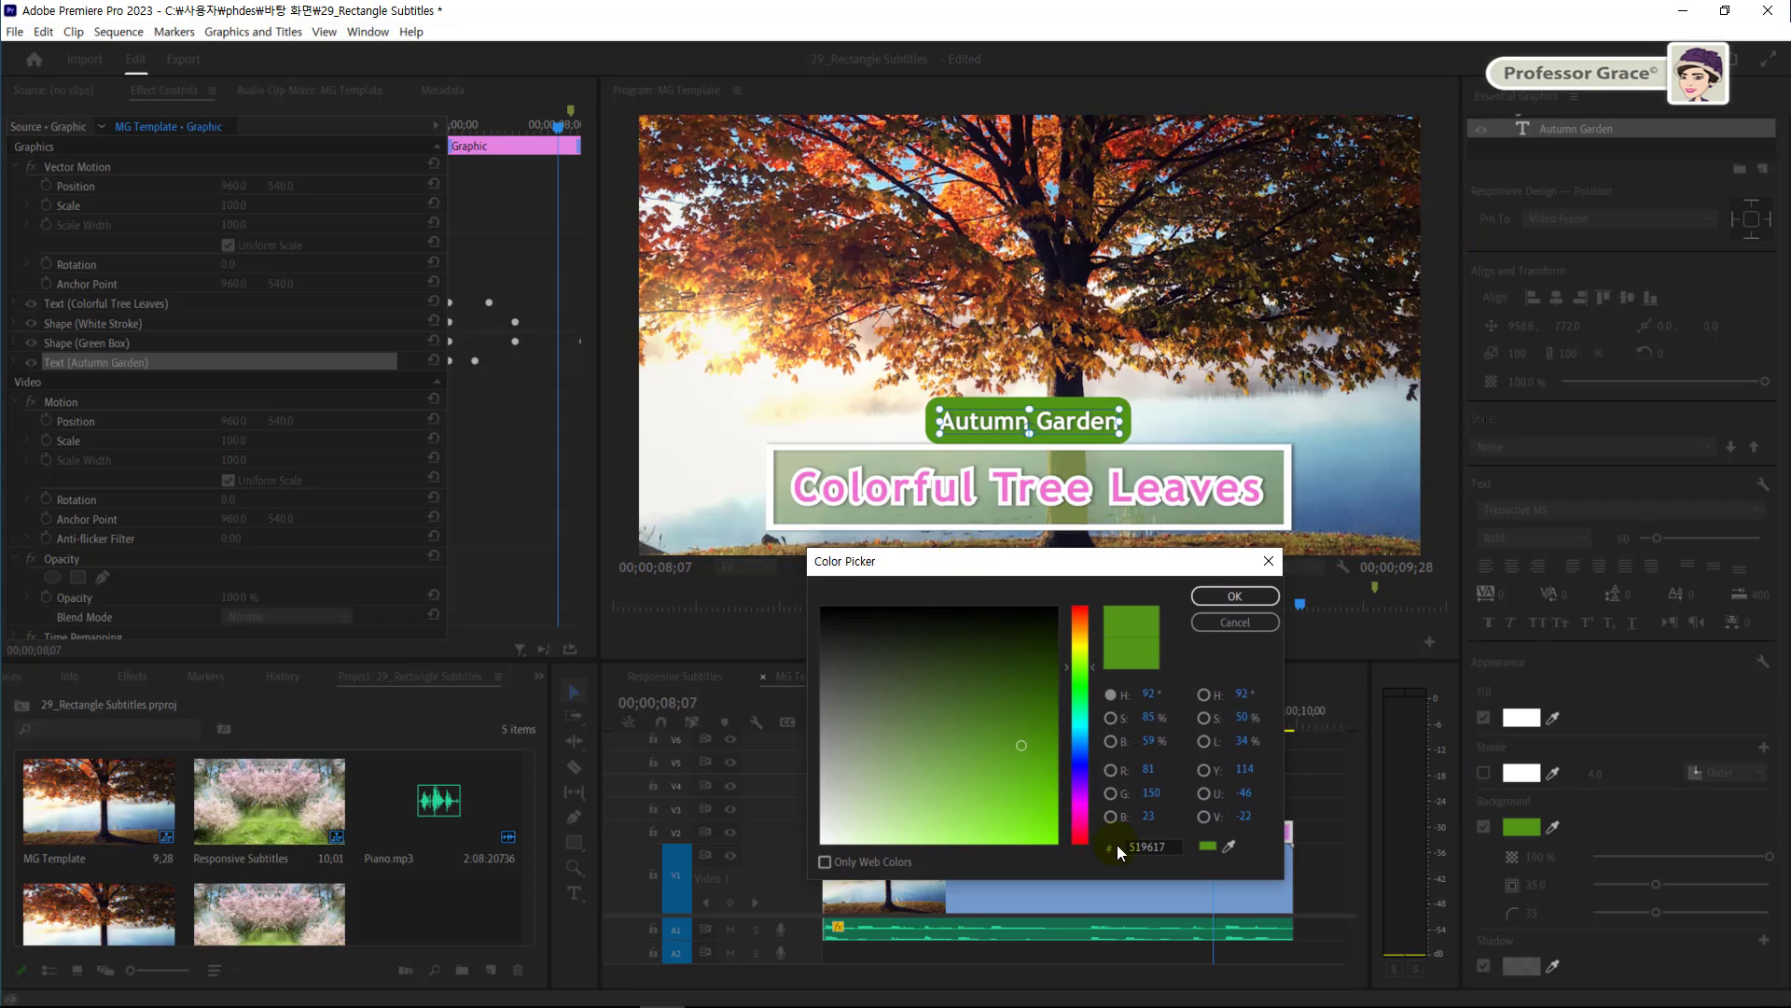
left_click_drag(1170, 844, 1127, 846)
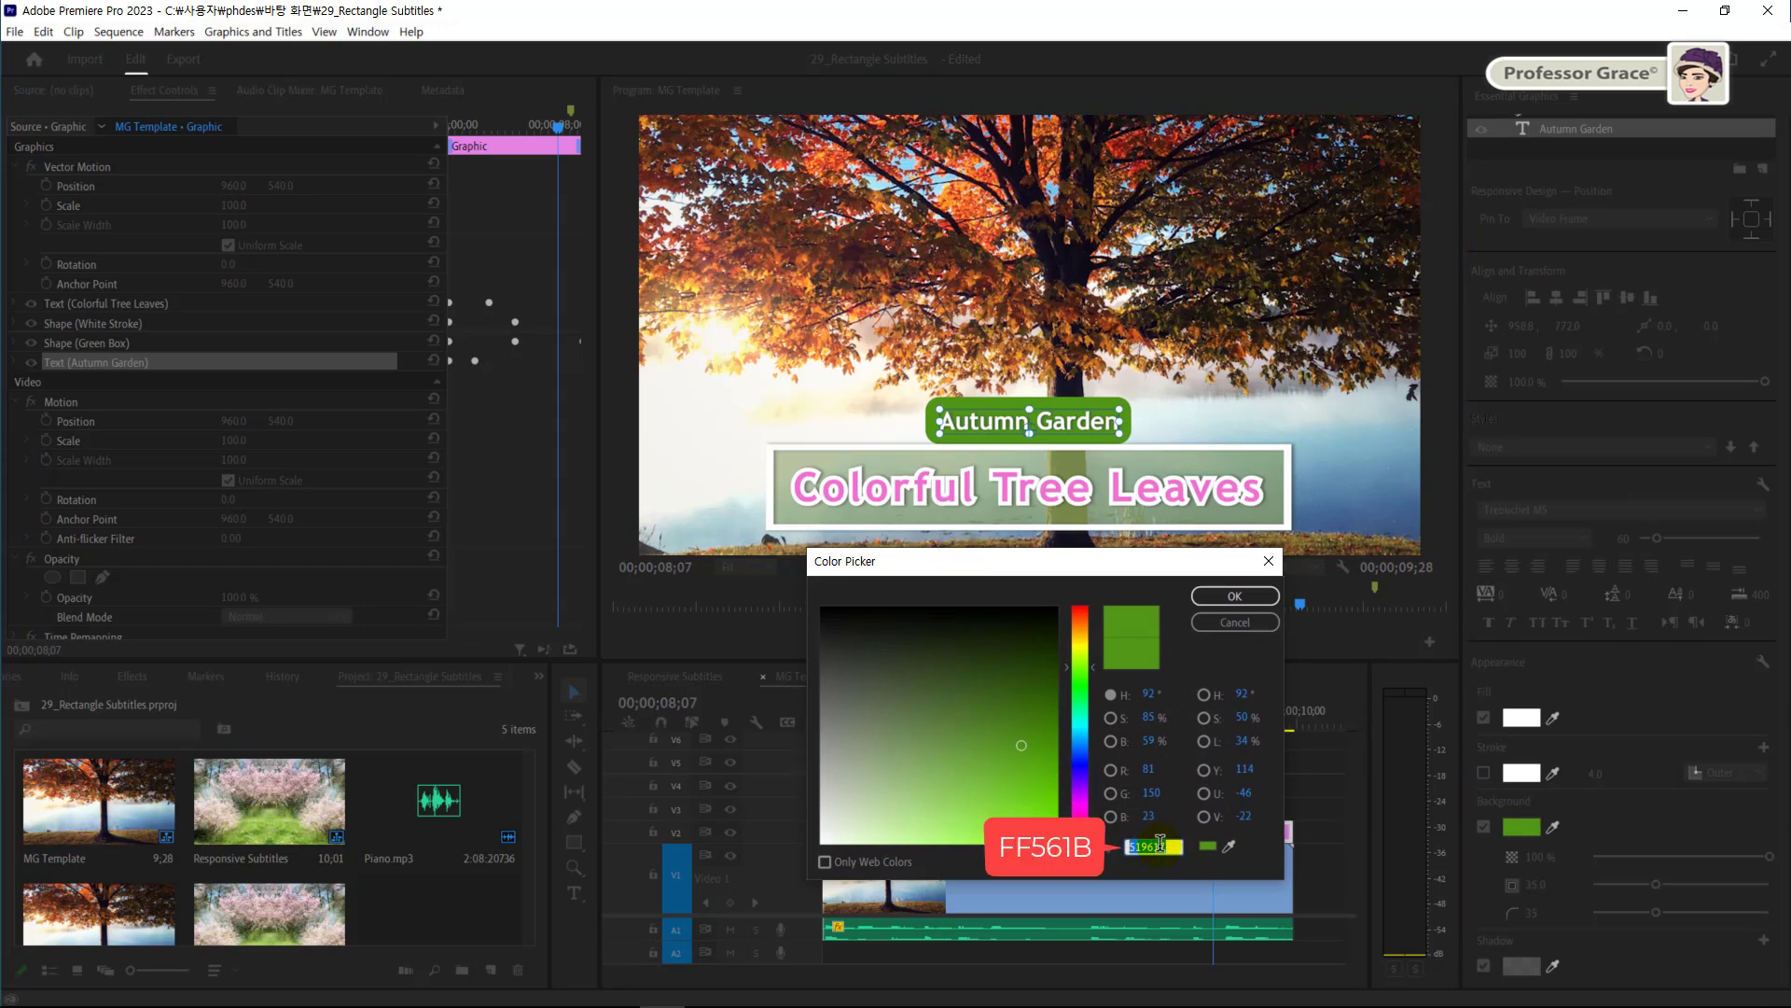
type("FF561B")
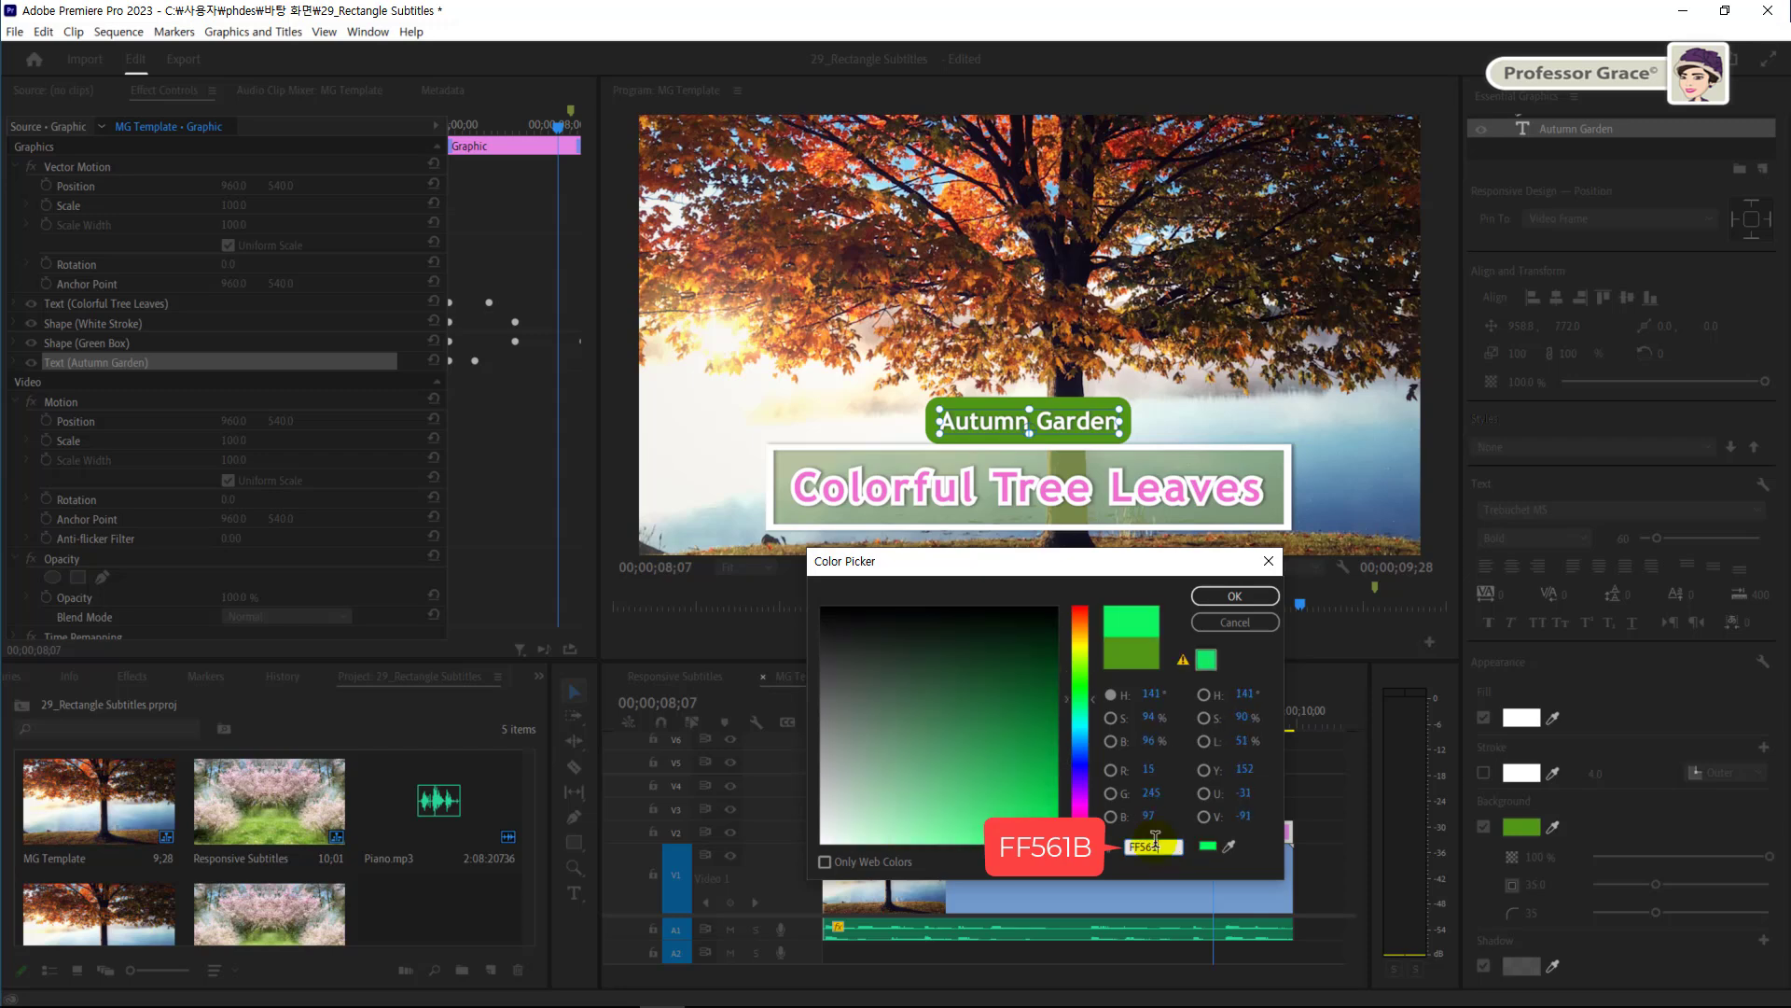
left_click(1244, 597)
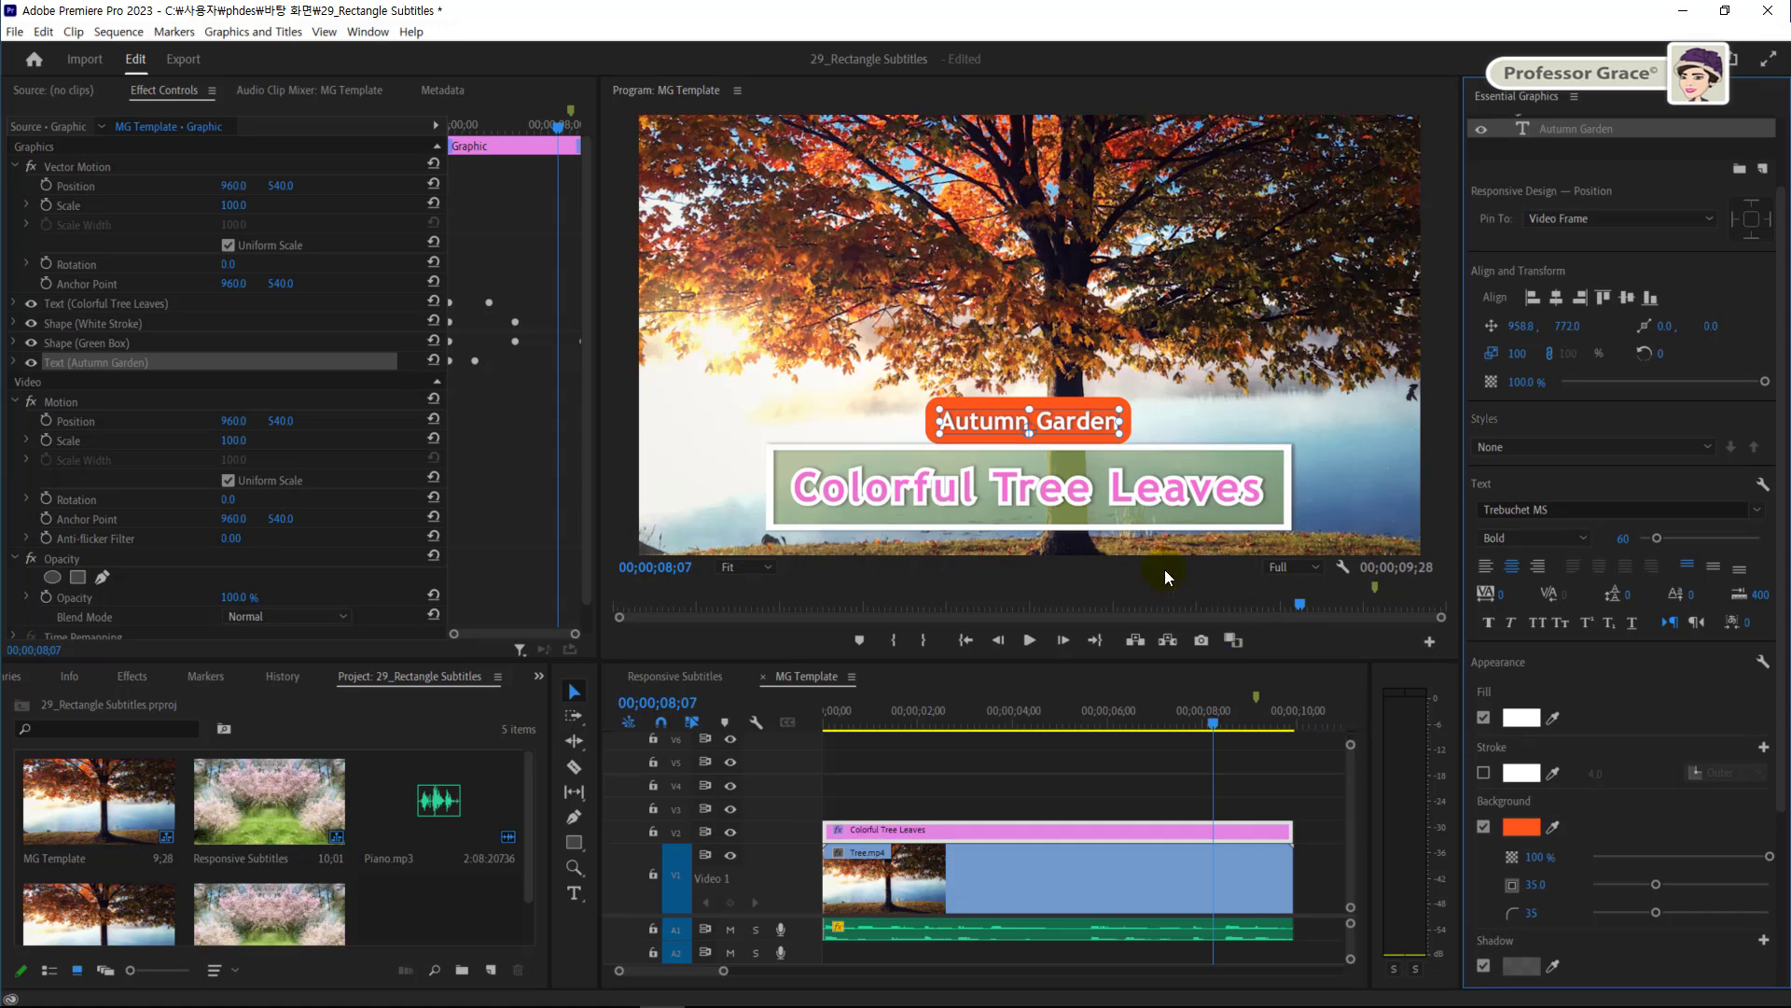
Set the fill colour of the Colorful Tree Leaves text to AB6448 and deselect the graphic
left_click(1115, 498)
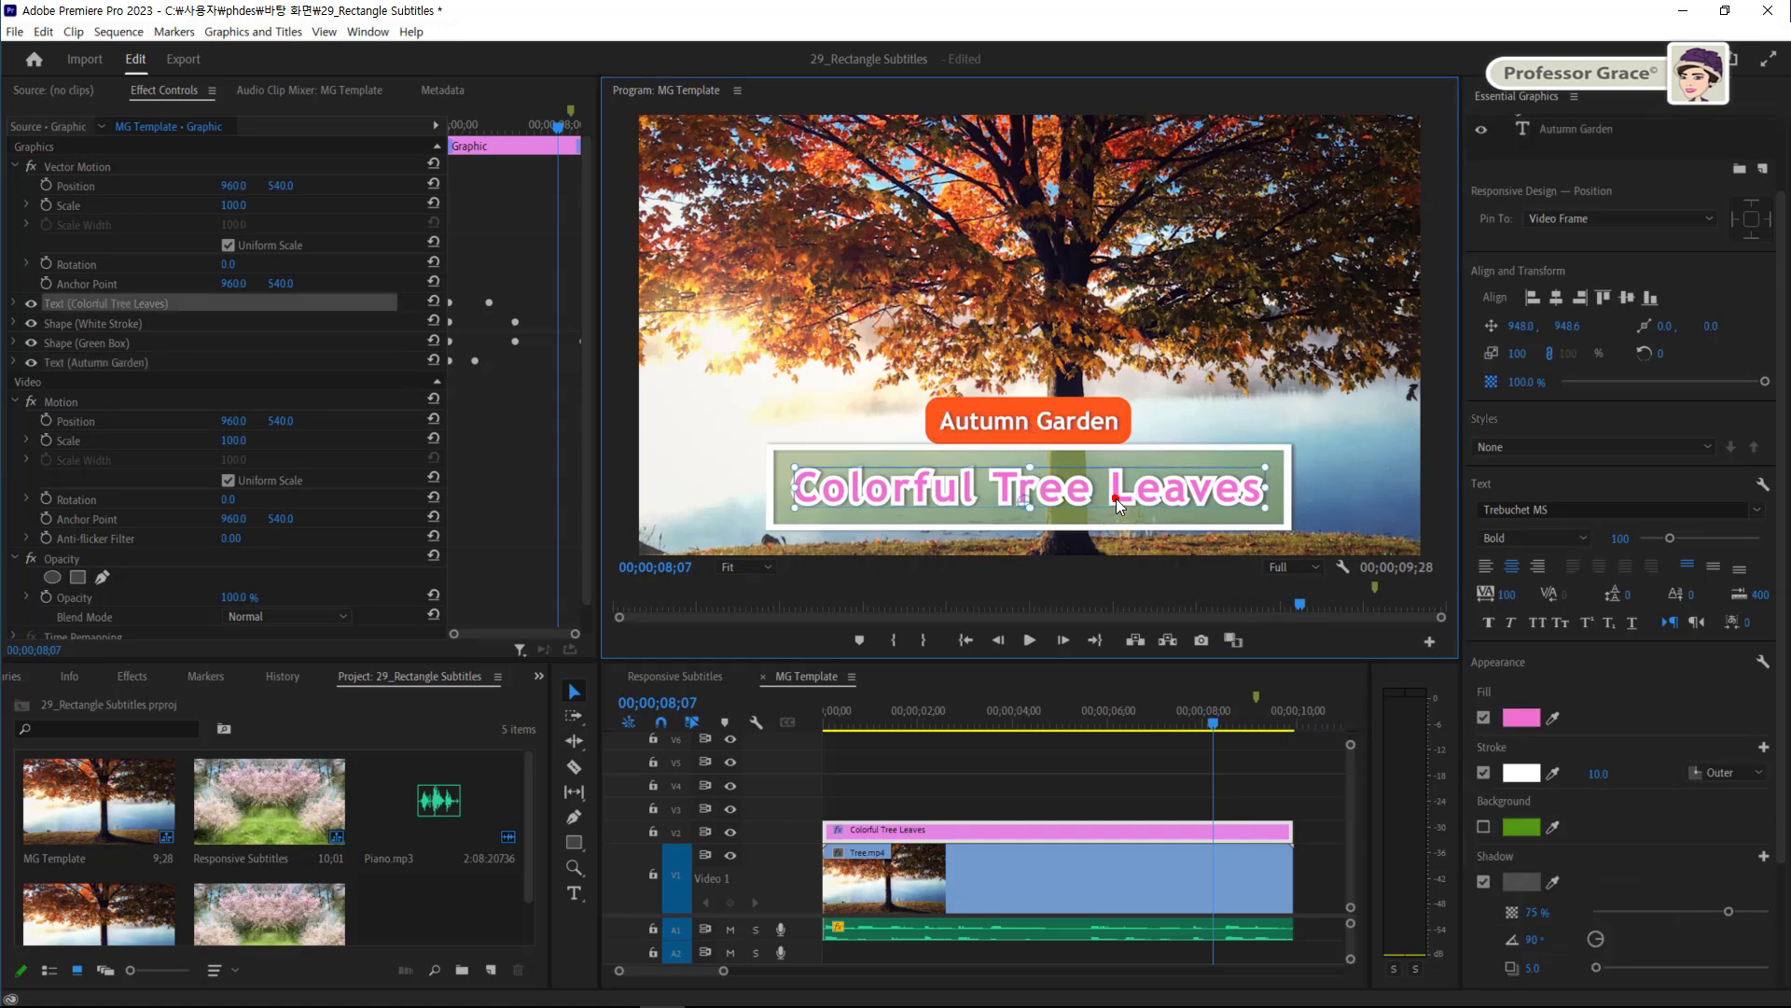
left_click(1519, 721)
left_click_drag(1064, 515, 1051, 577)
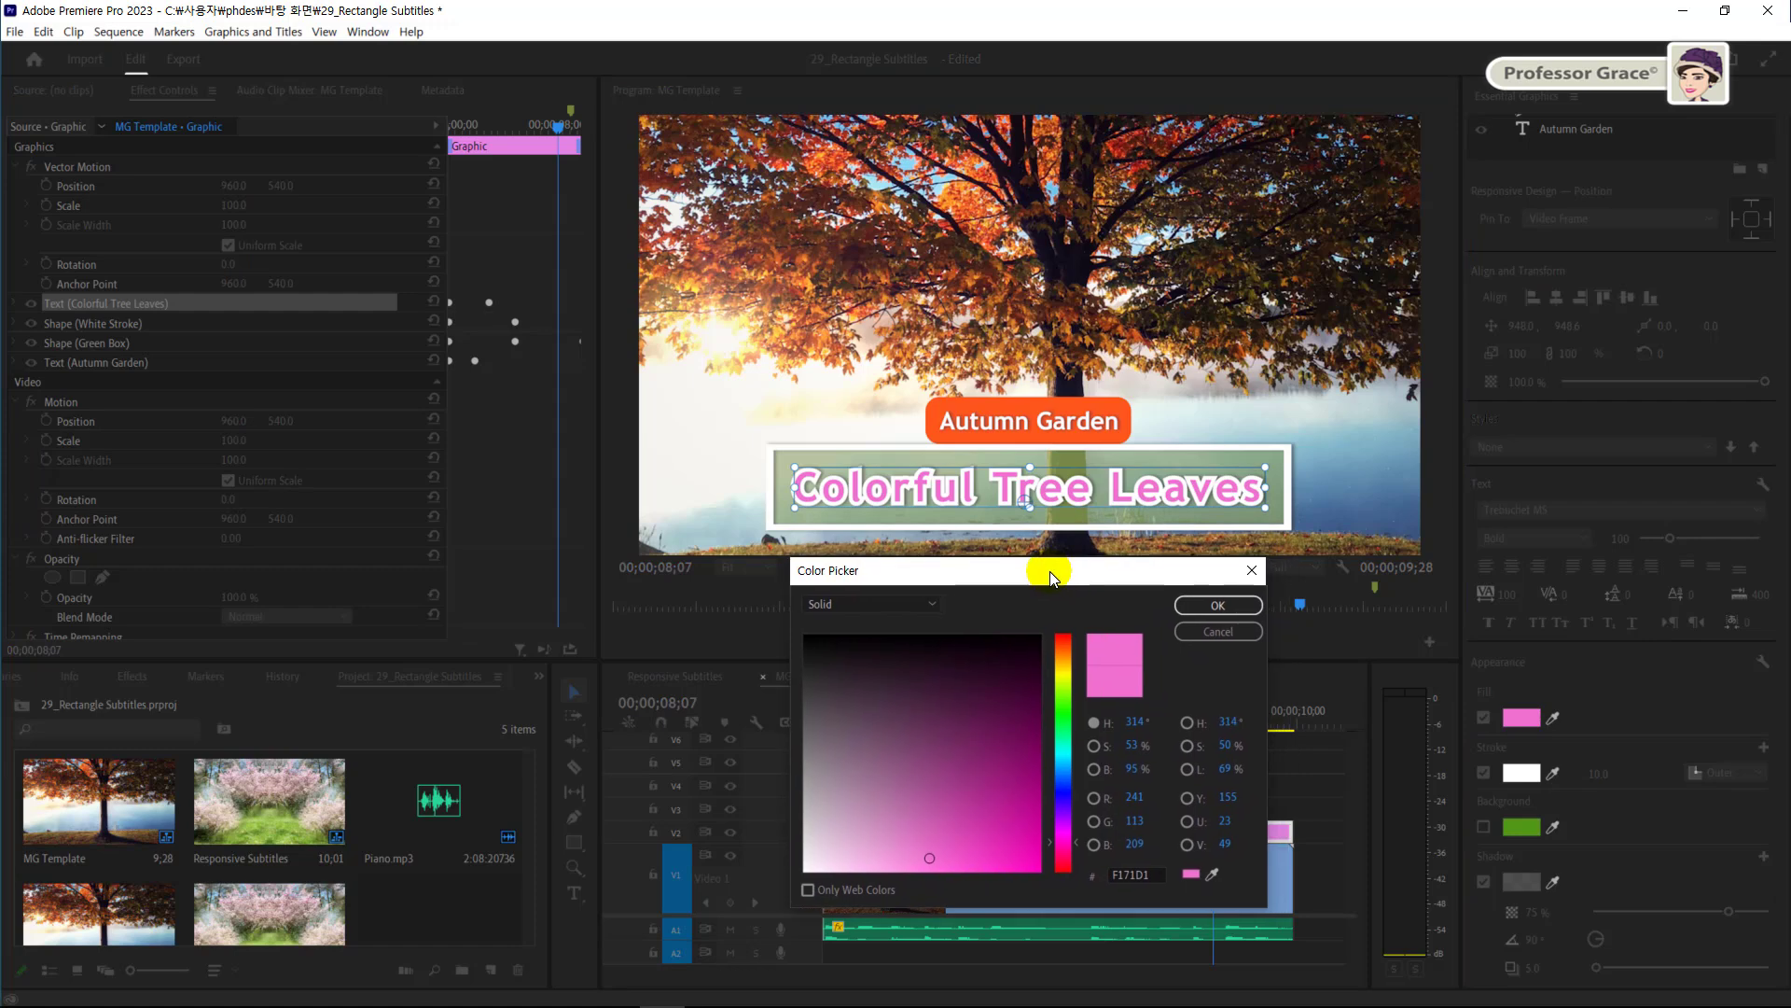
double_click(1152, 872)
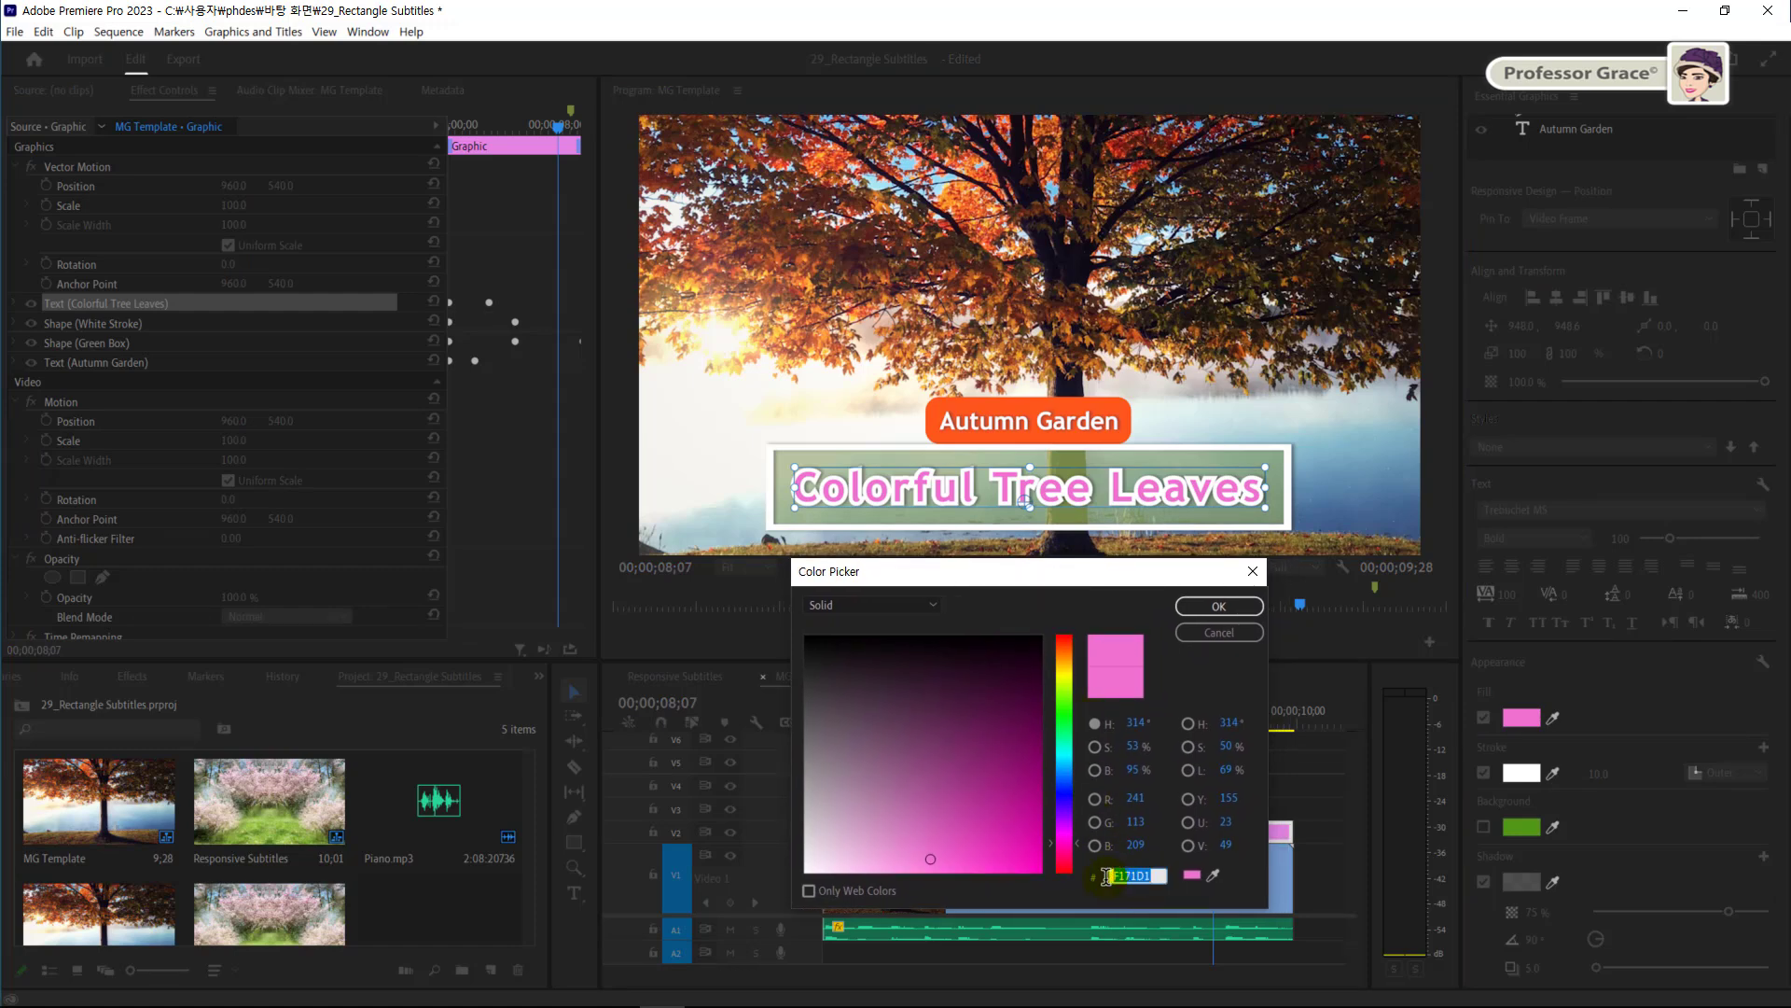
type("A")
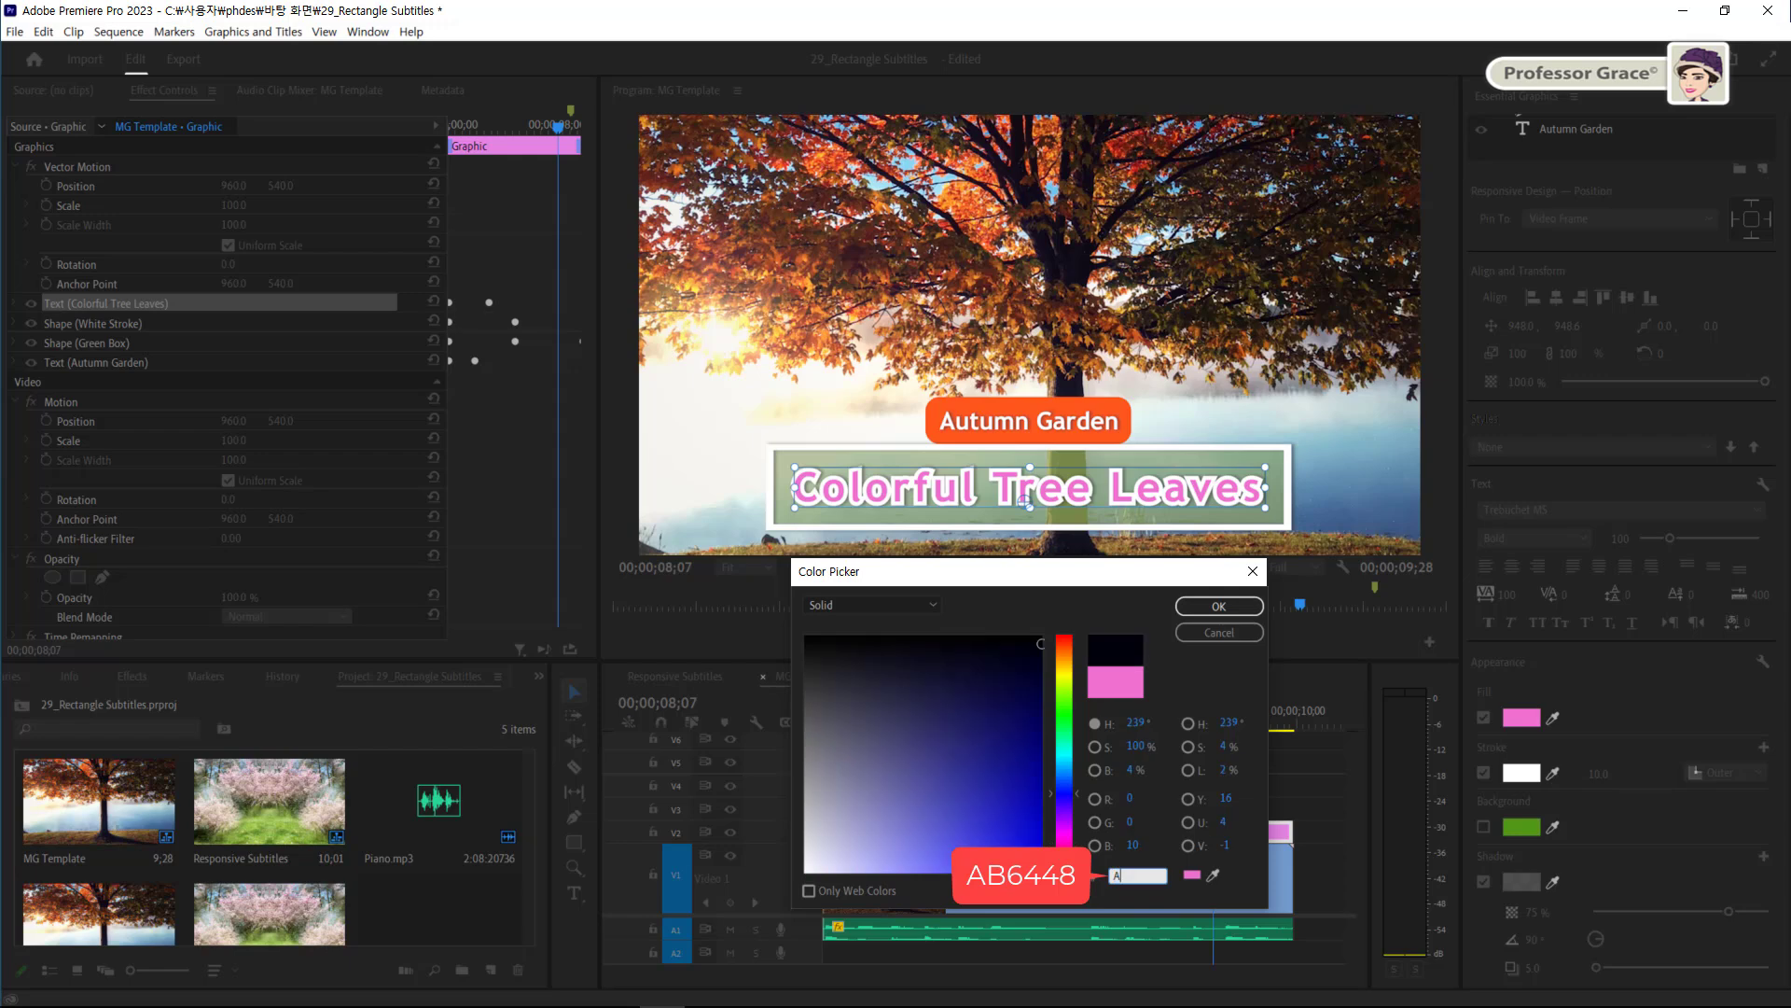
type("B6")
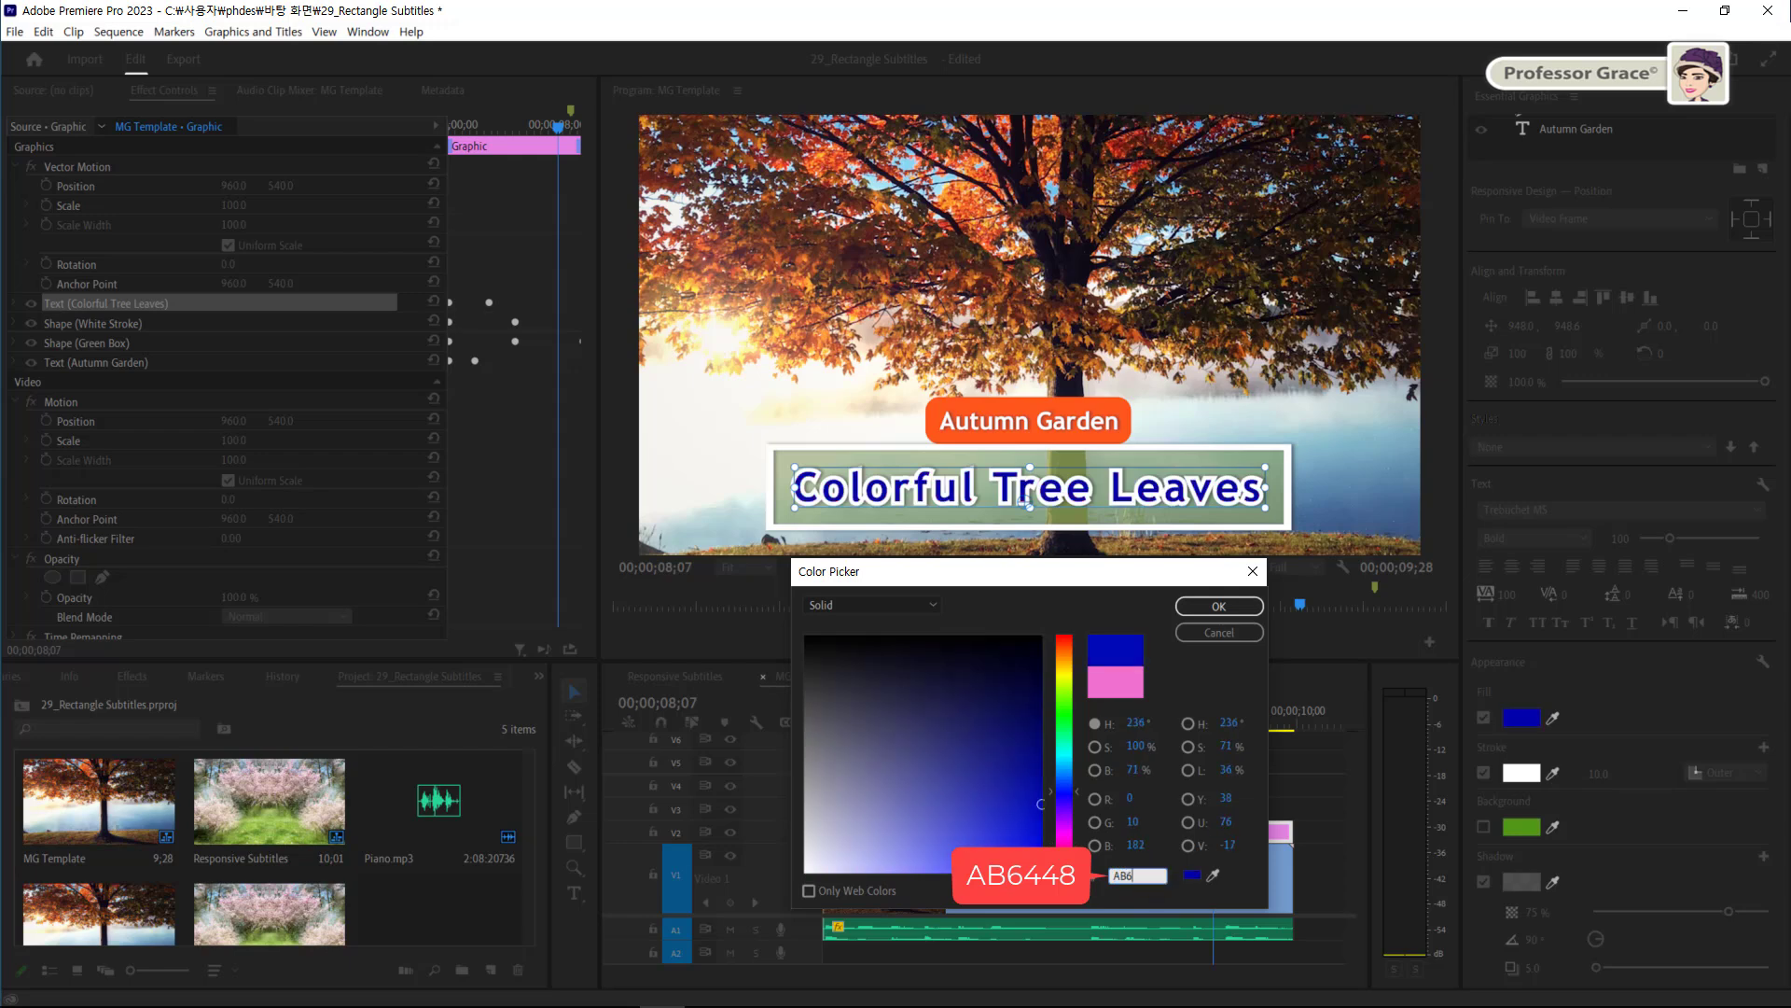
type("44")
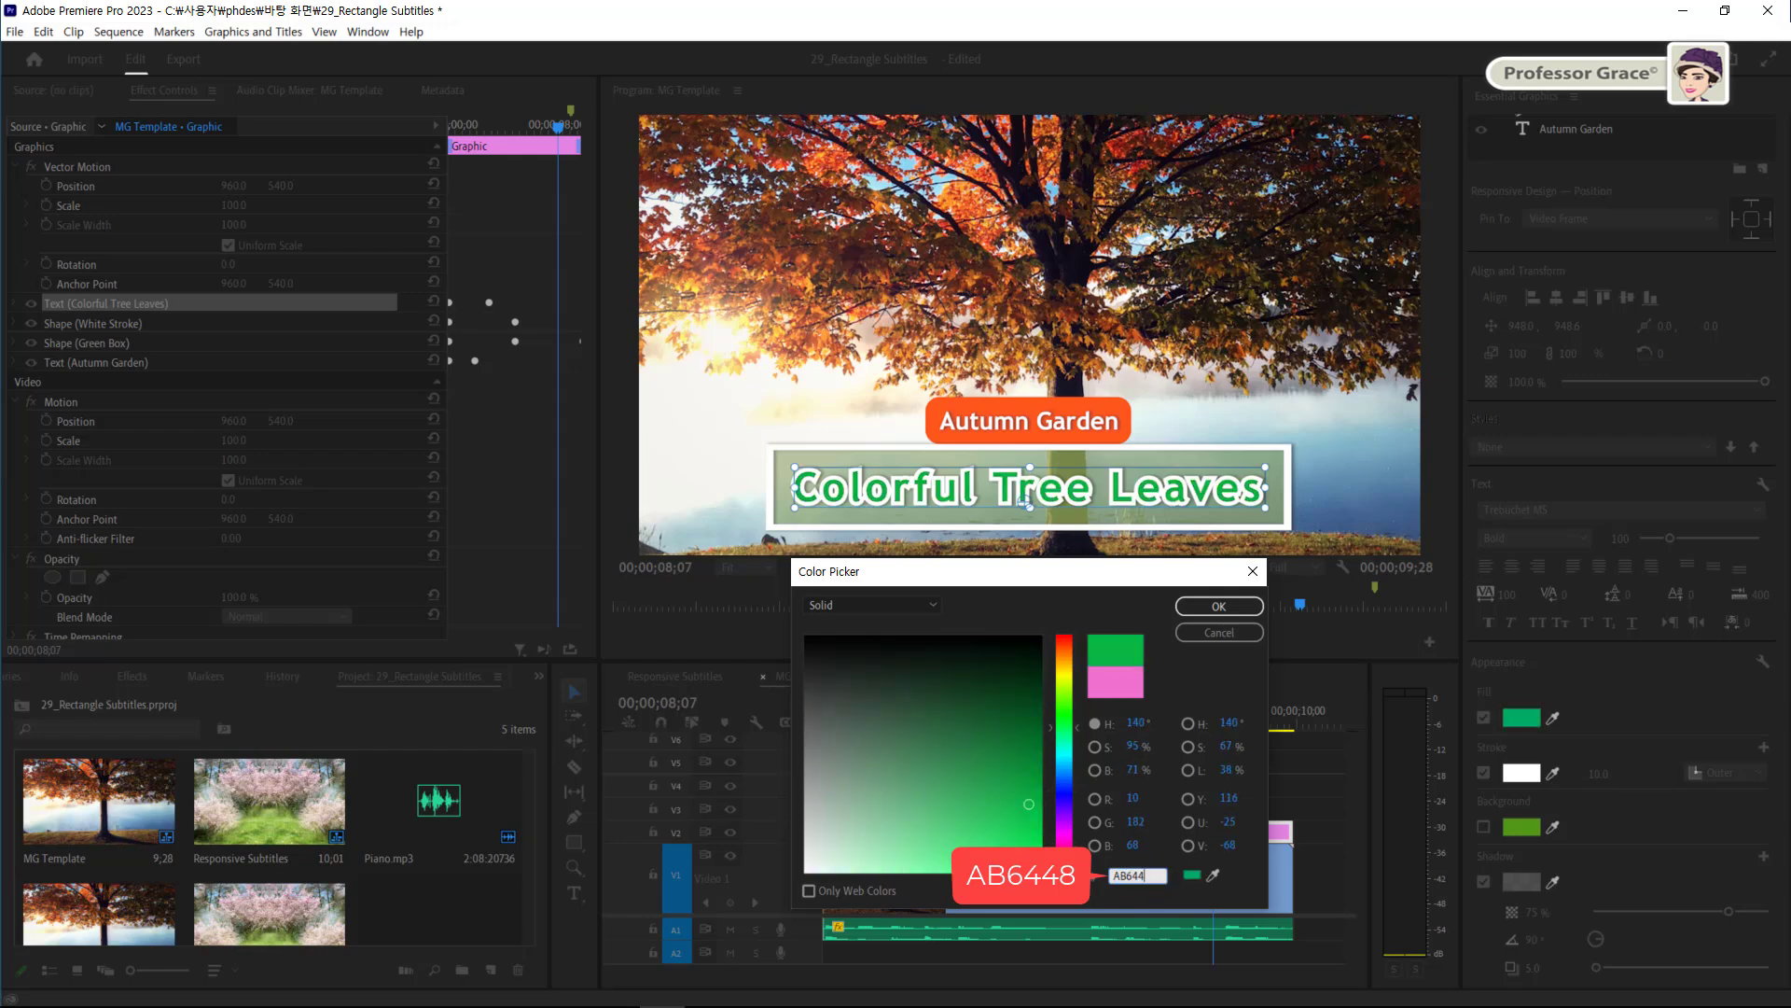
type("8")
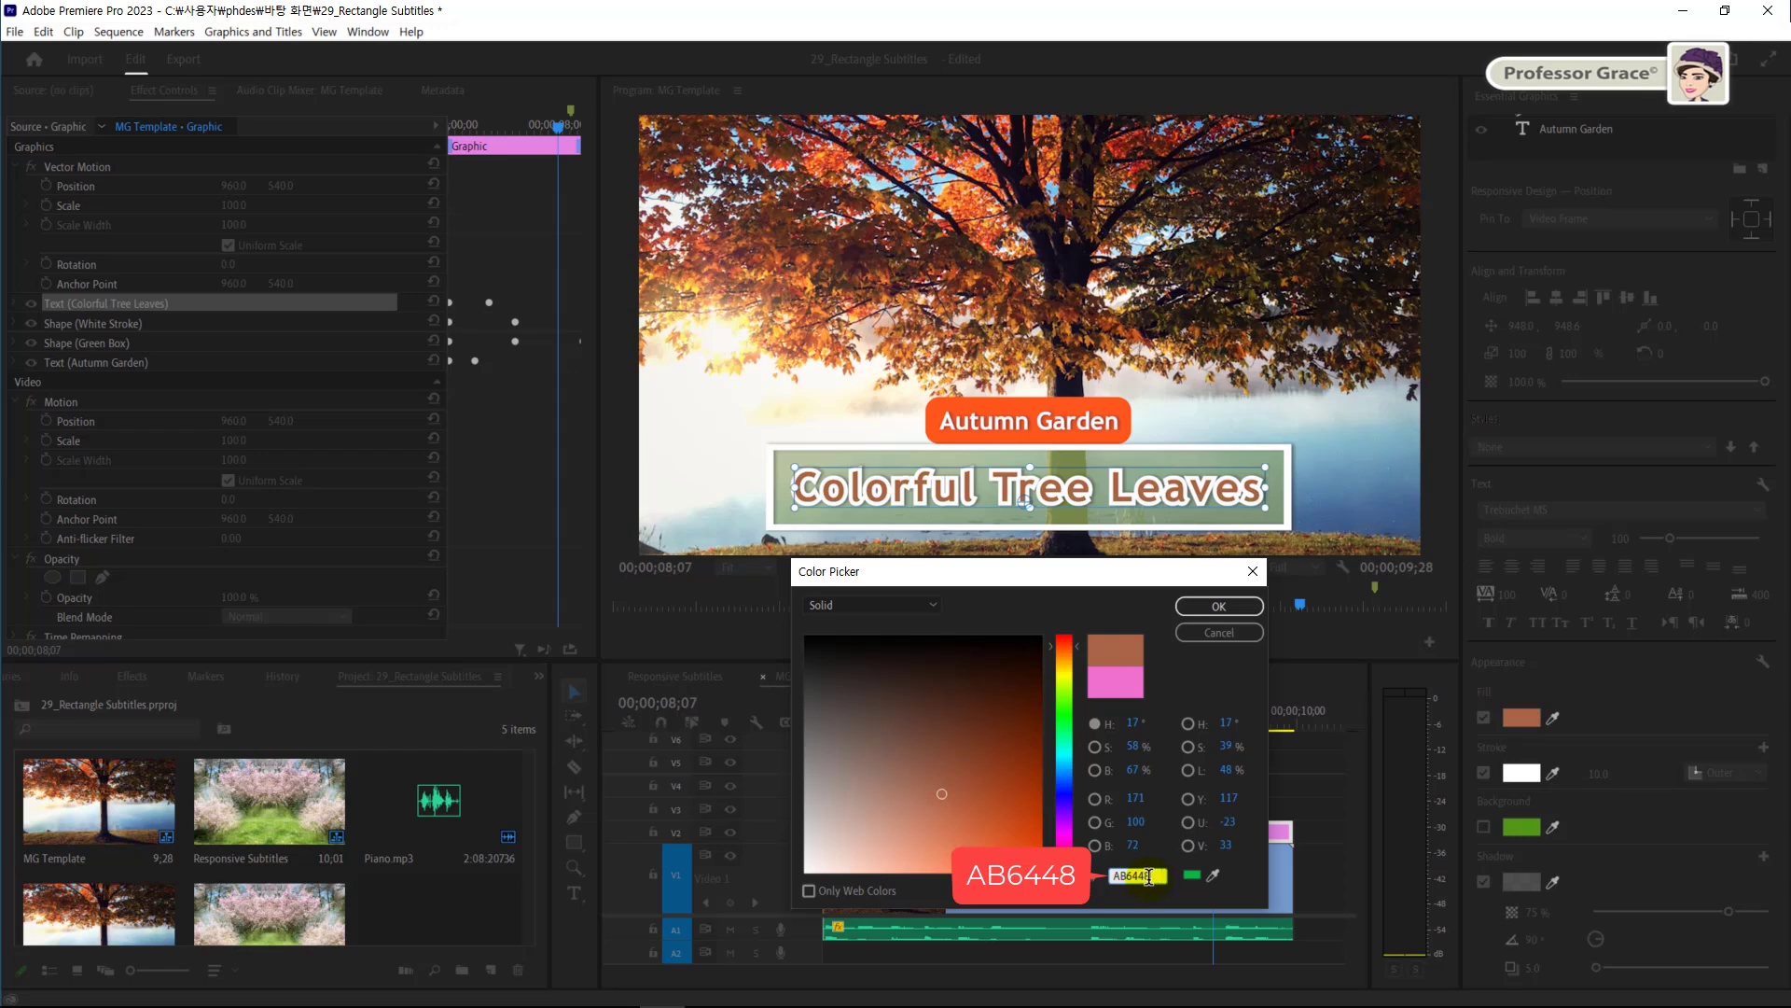
left_click(1219, 606)
left_click(1217, 791)
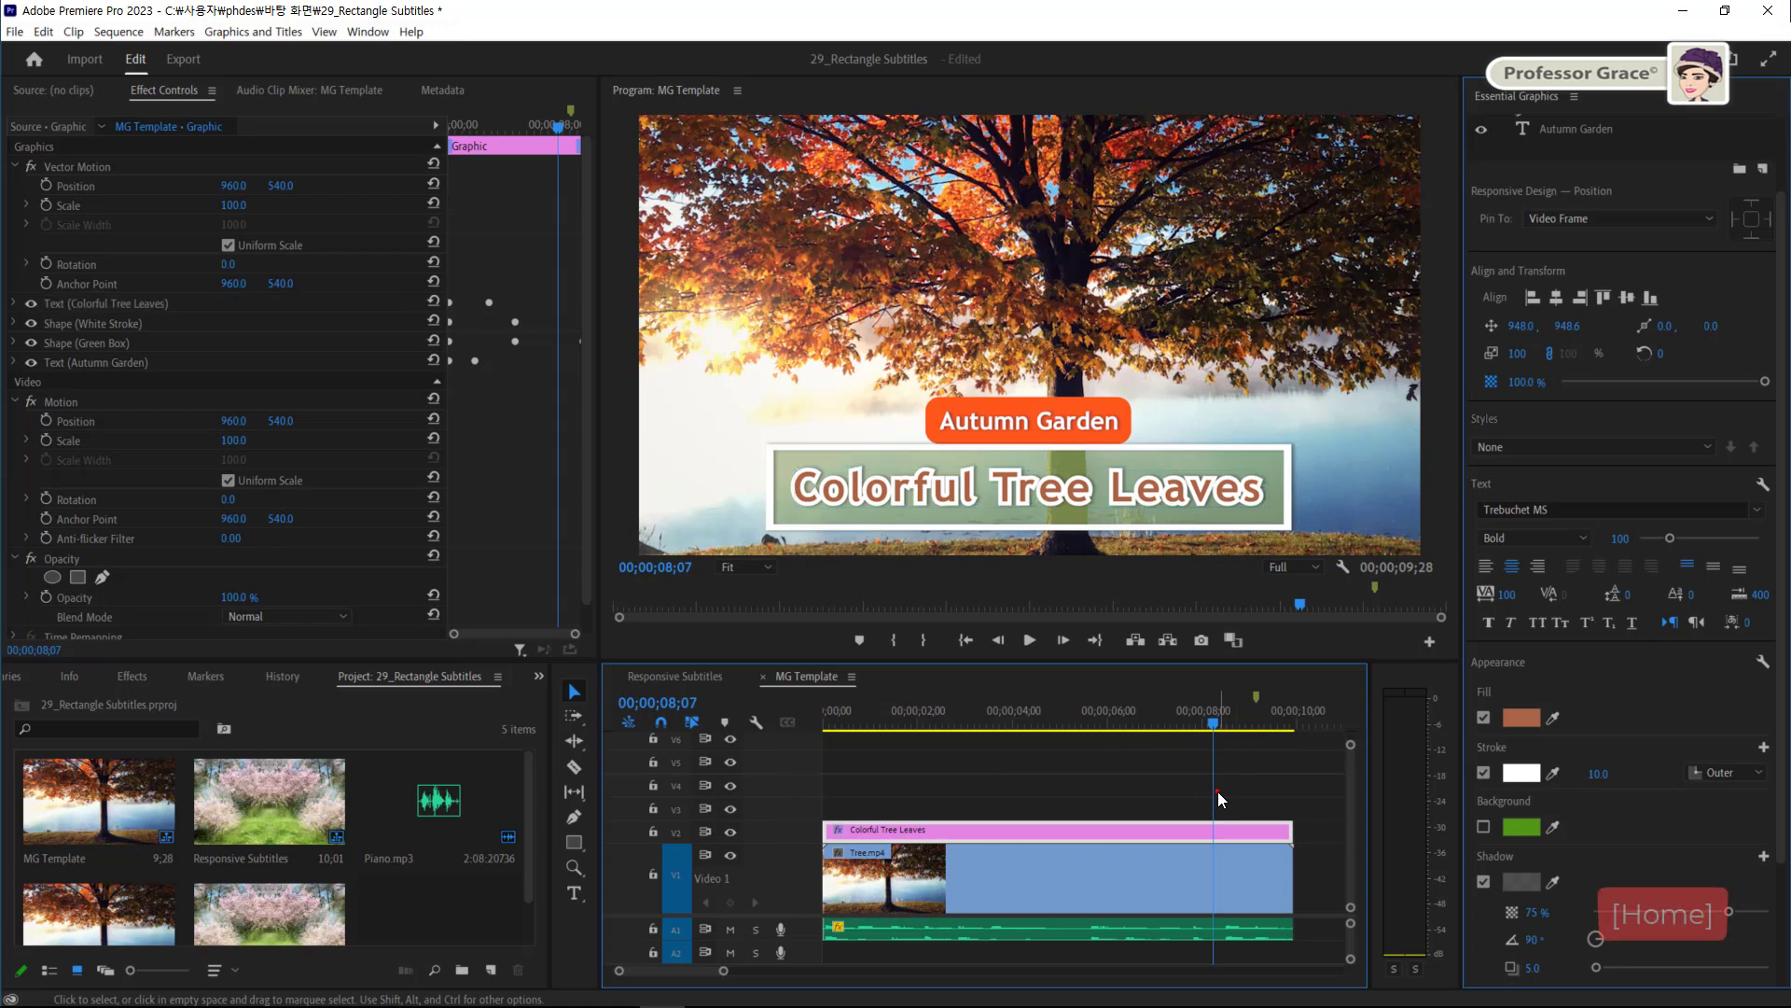
Maximize the Program monitor and play the MG Template sequence from the start to review the recoloured subtitles
left_click_drag(1157, 723, 805, 733)
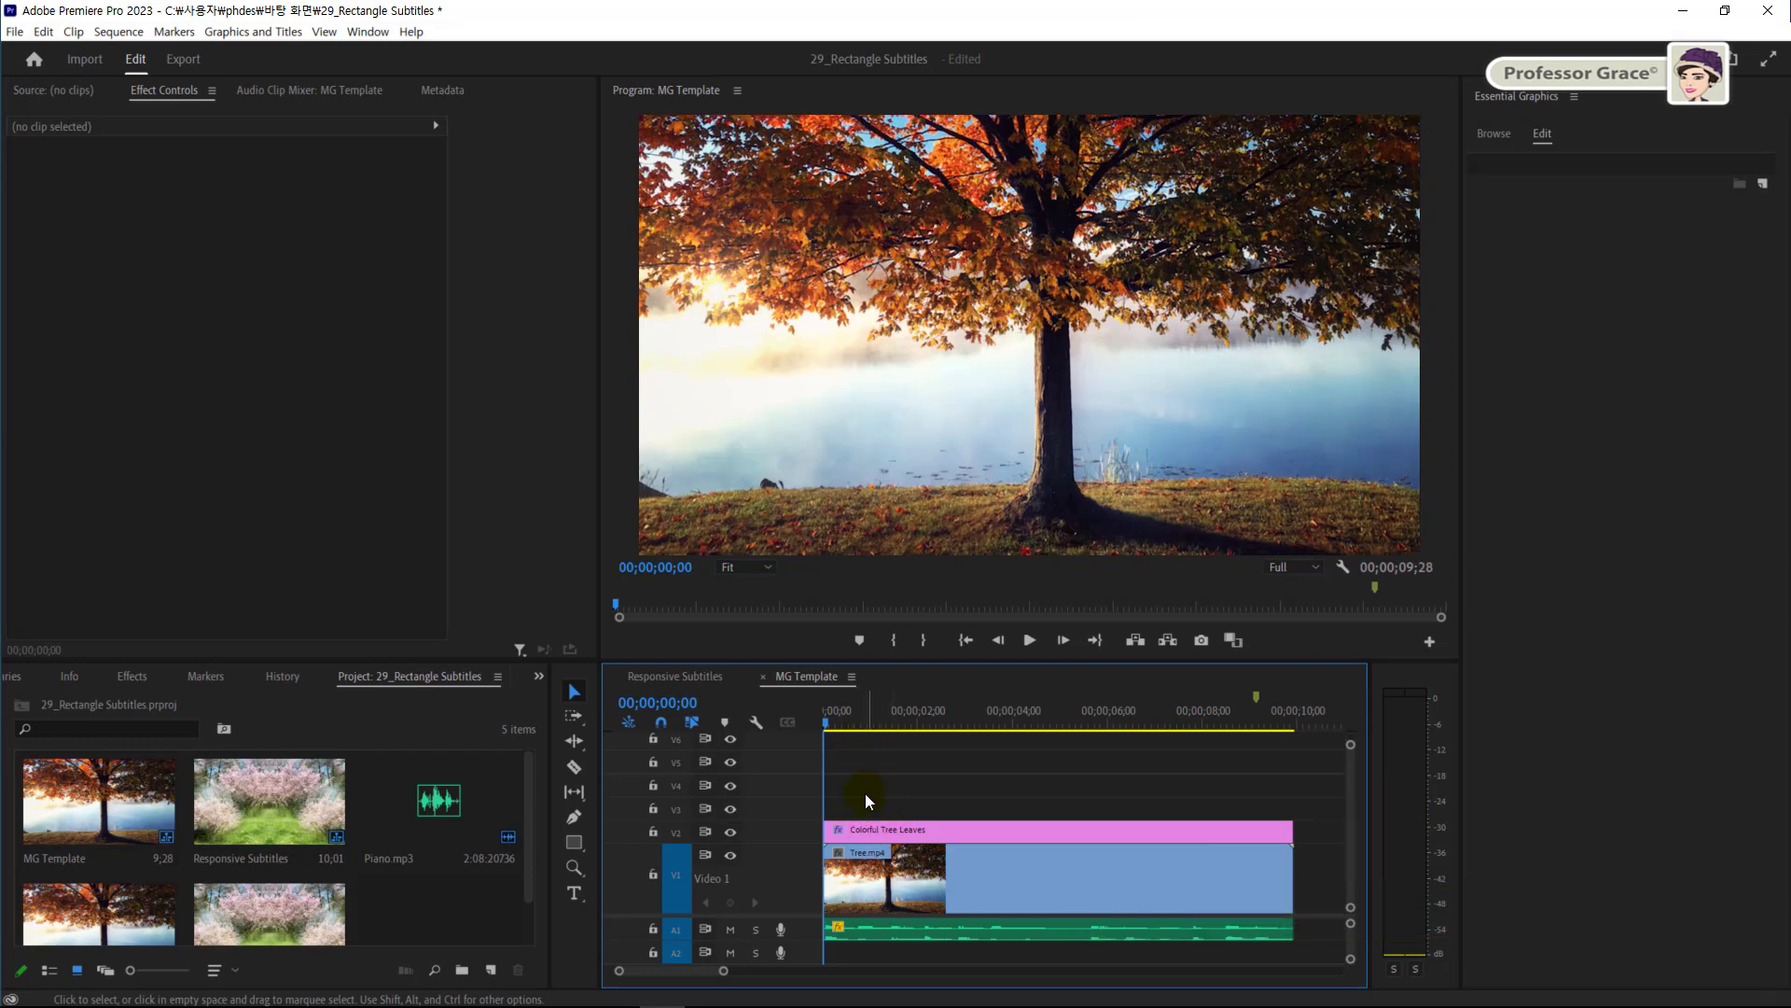
left_click(648, 93)
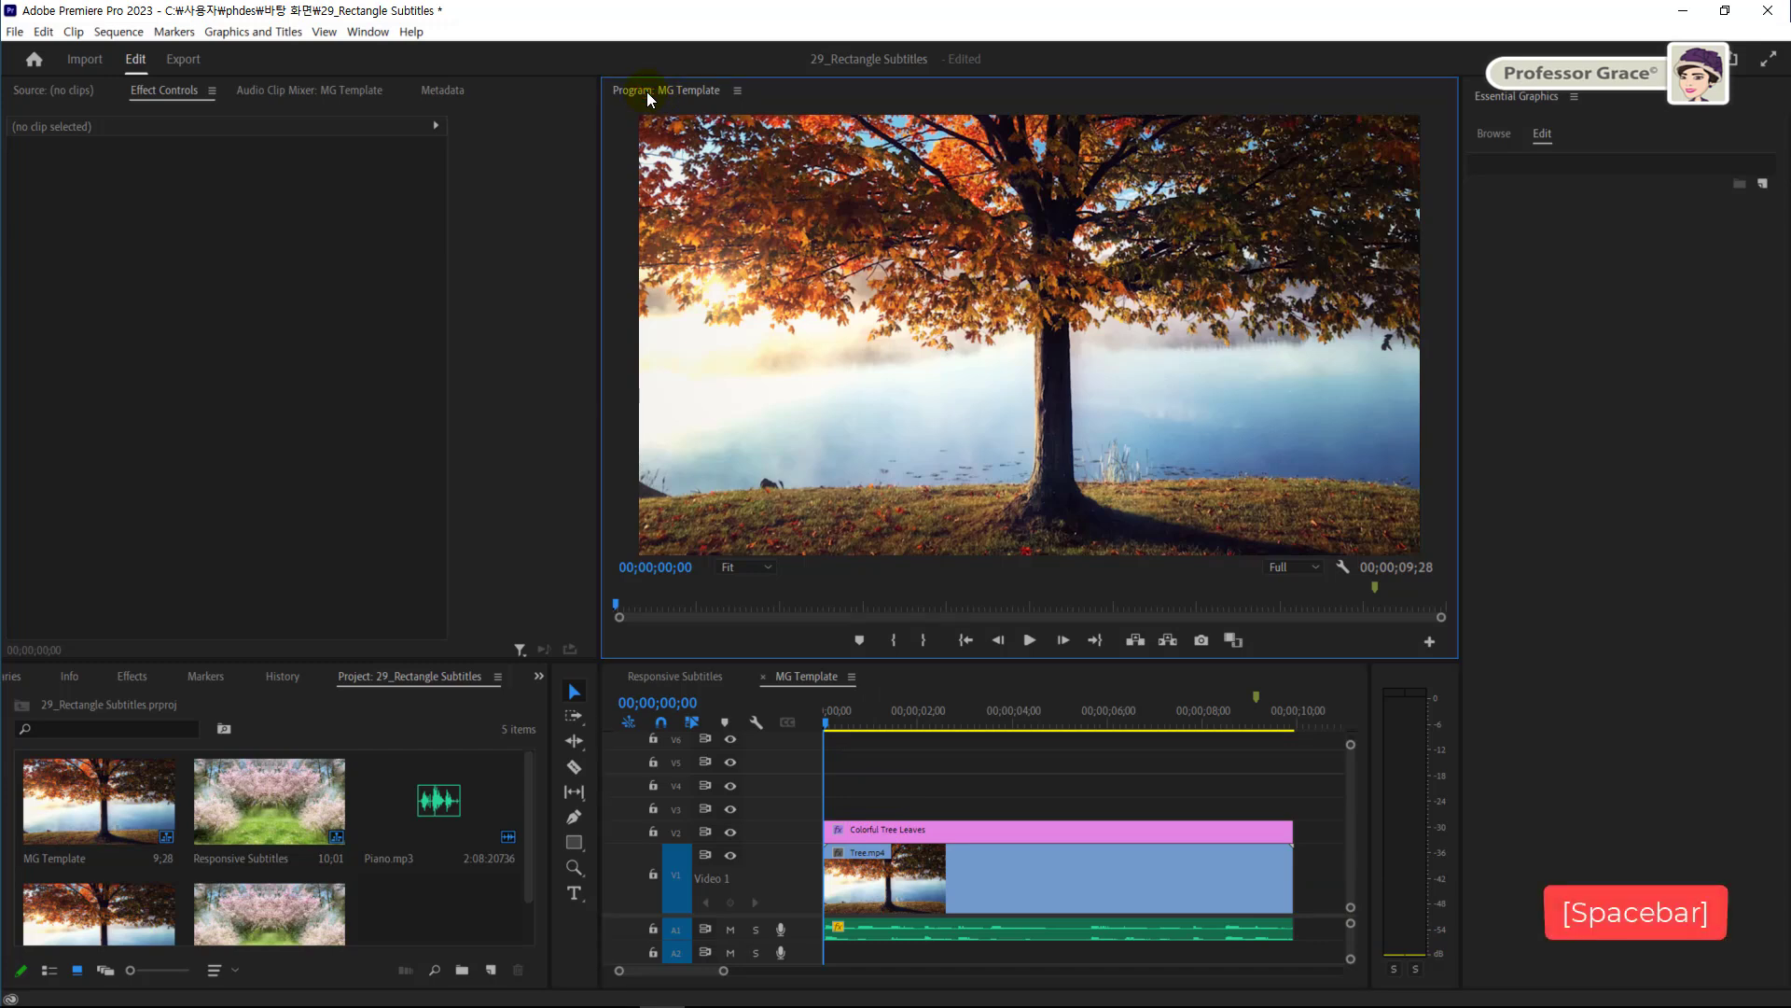
key("grave")
key("space")
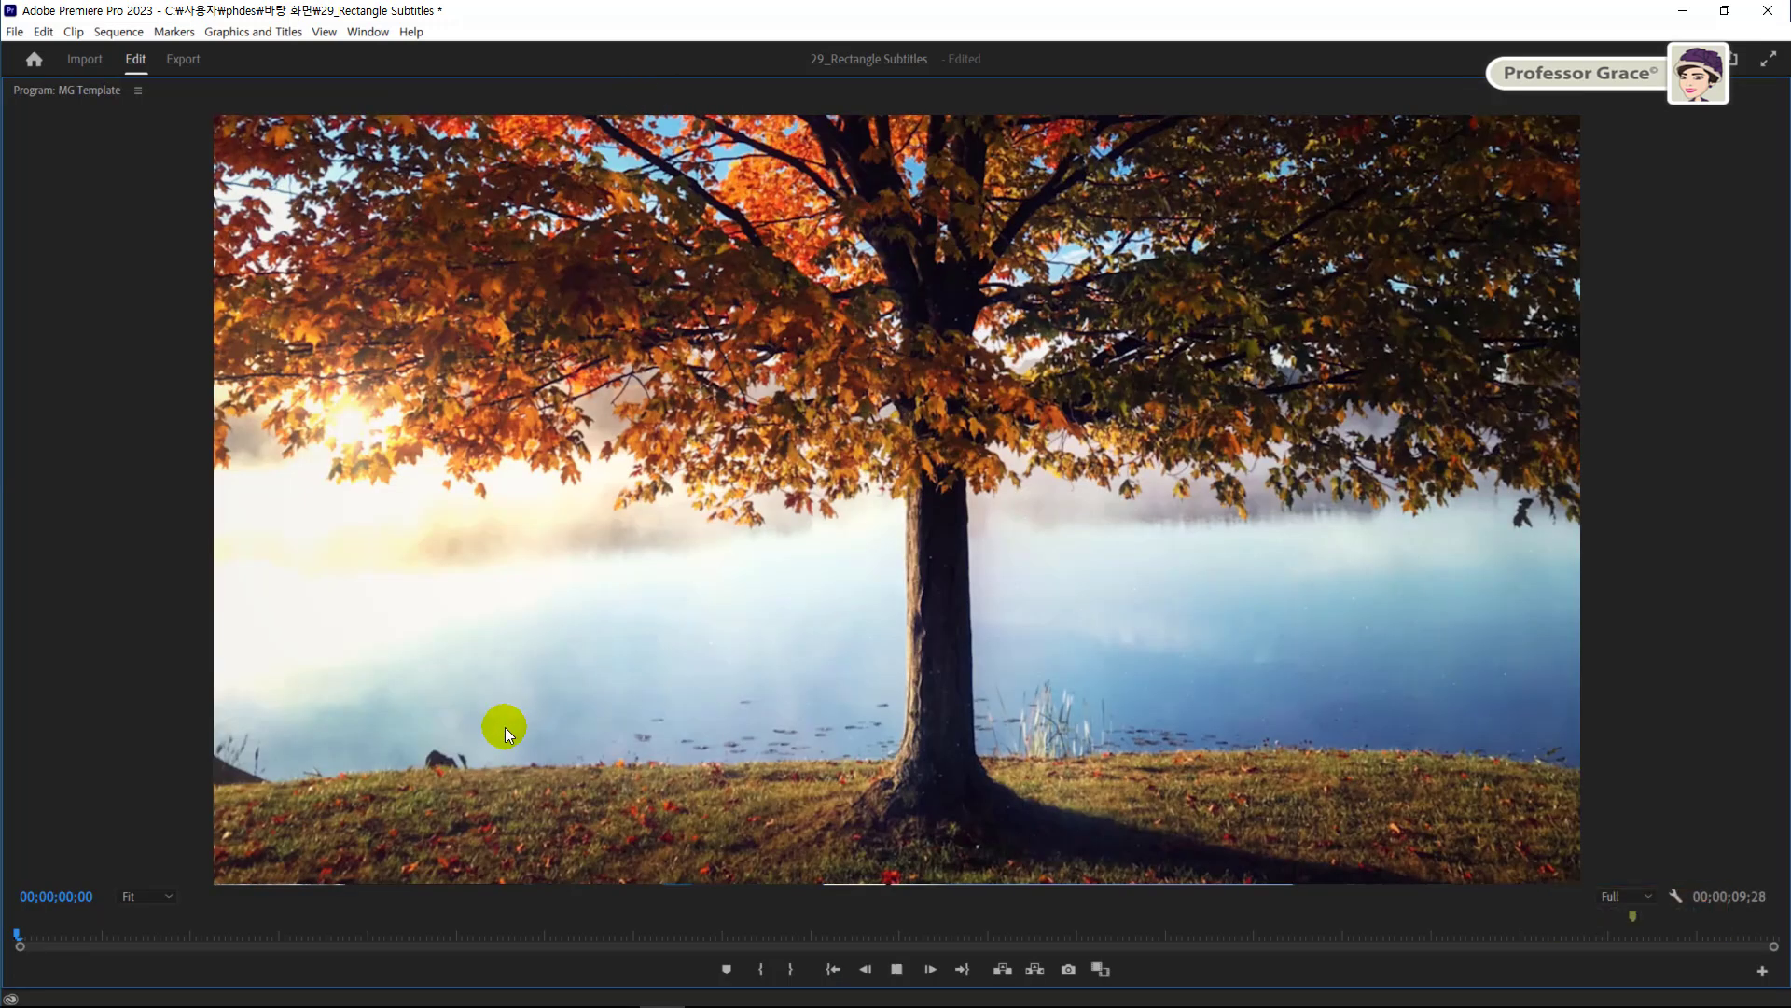